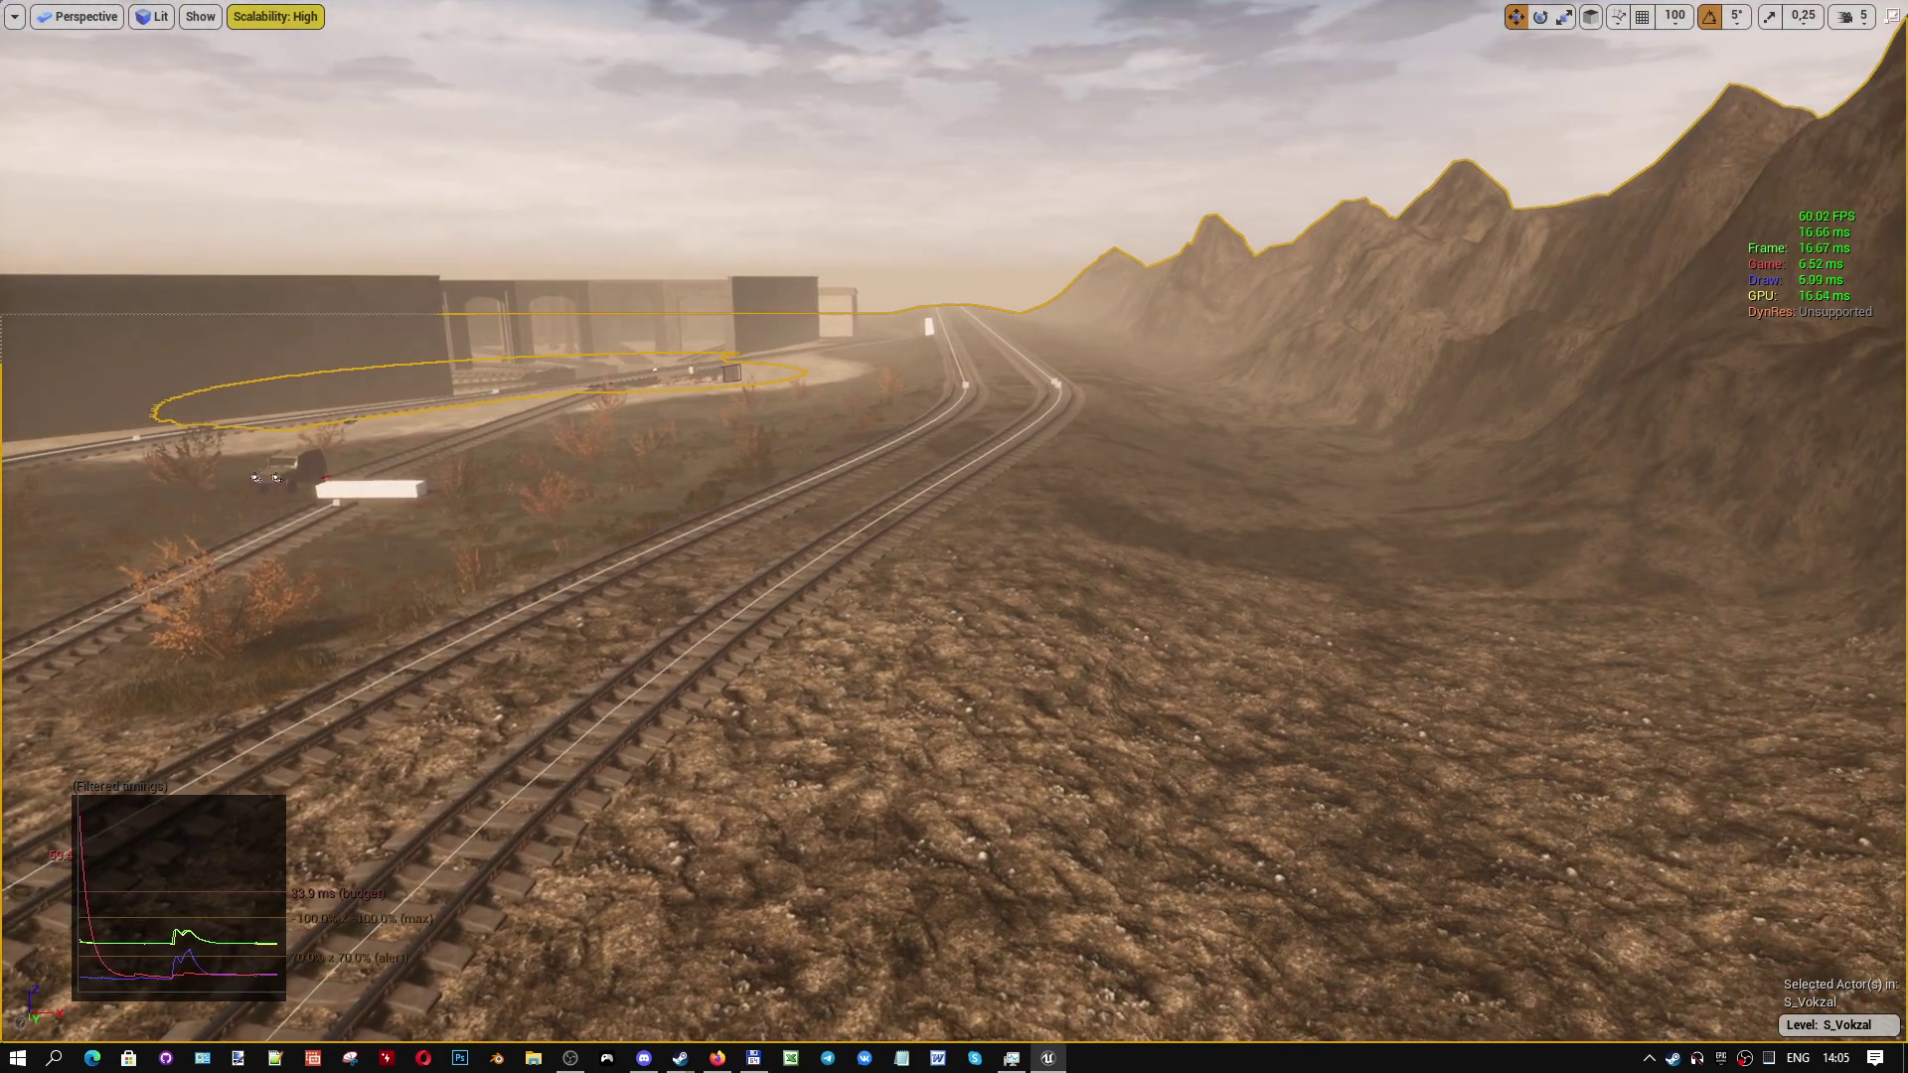
- Fly over the railway yard, select the track spline and open its SPLINE_ROAD blueprint
scroll(954, 537, up, 10)
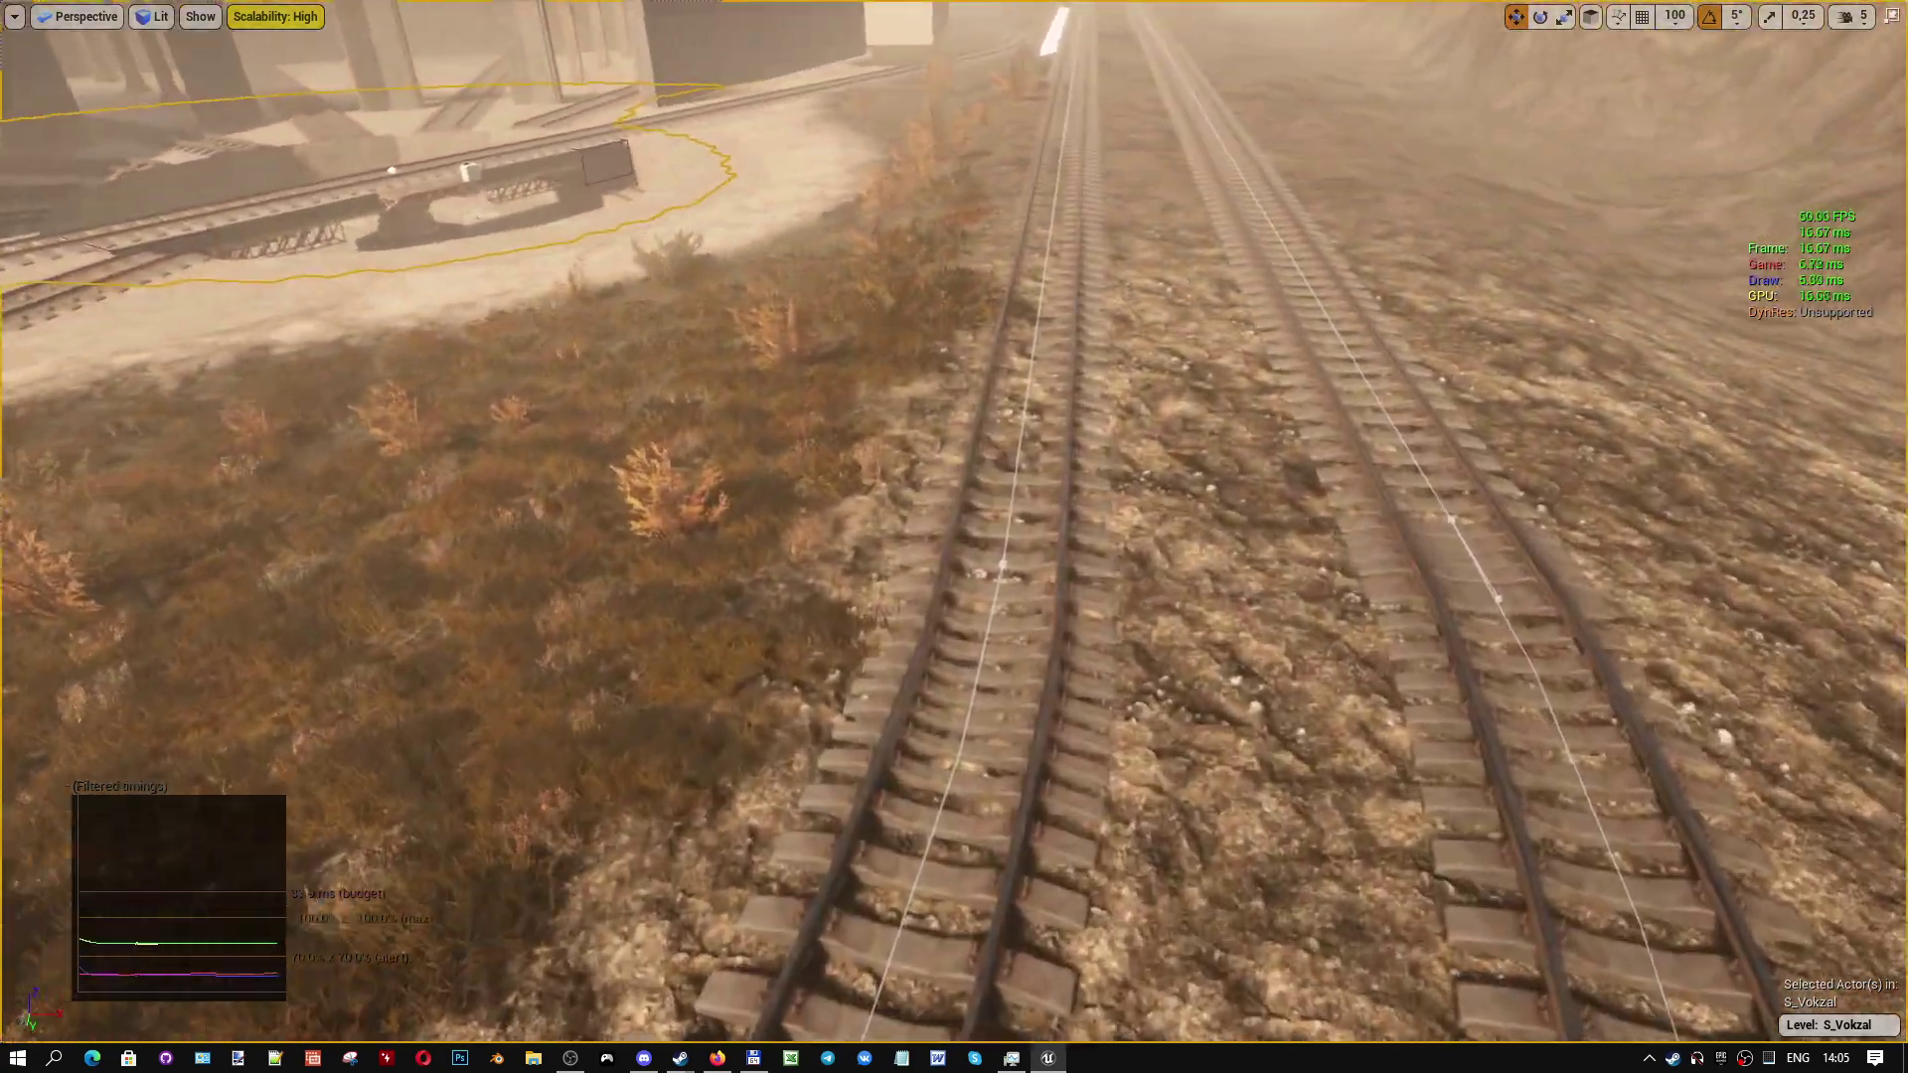
scroll(954, 536, down, 10)
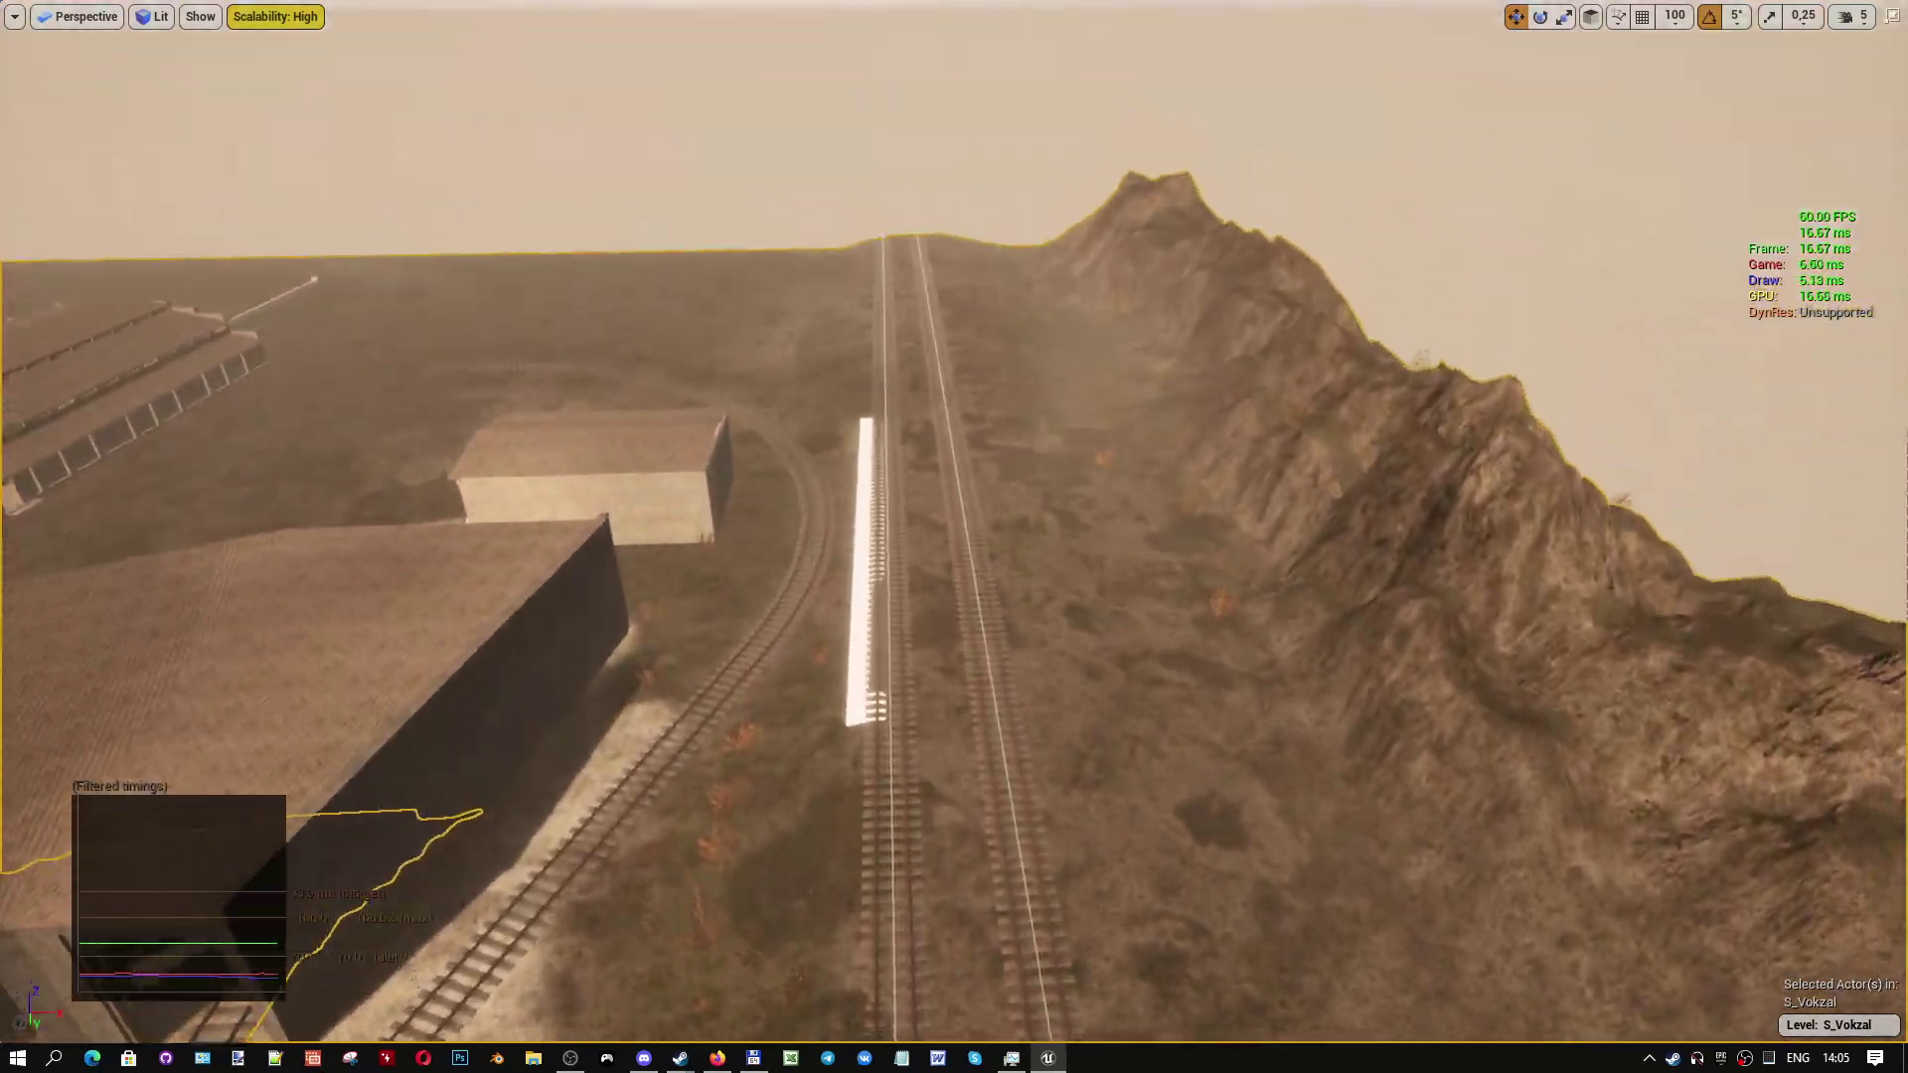
mouse_move(954, 536)
right_down()
mouse_move(1391, 537)
mouse_move(756, 537)
right_up()
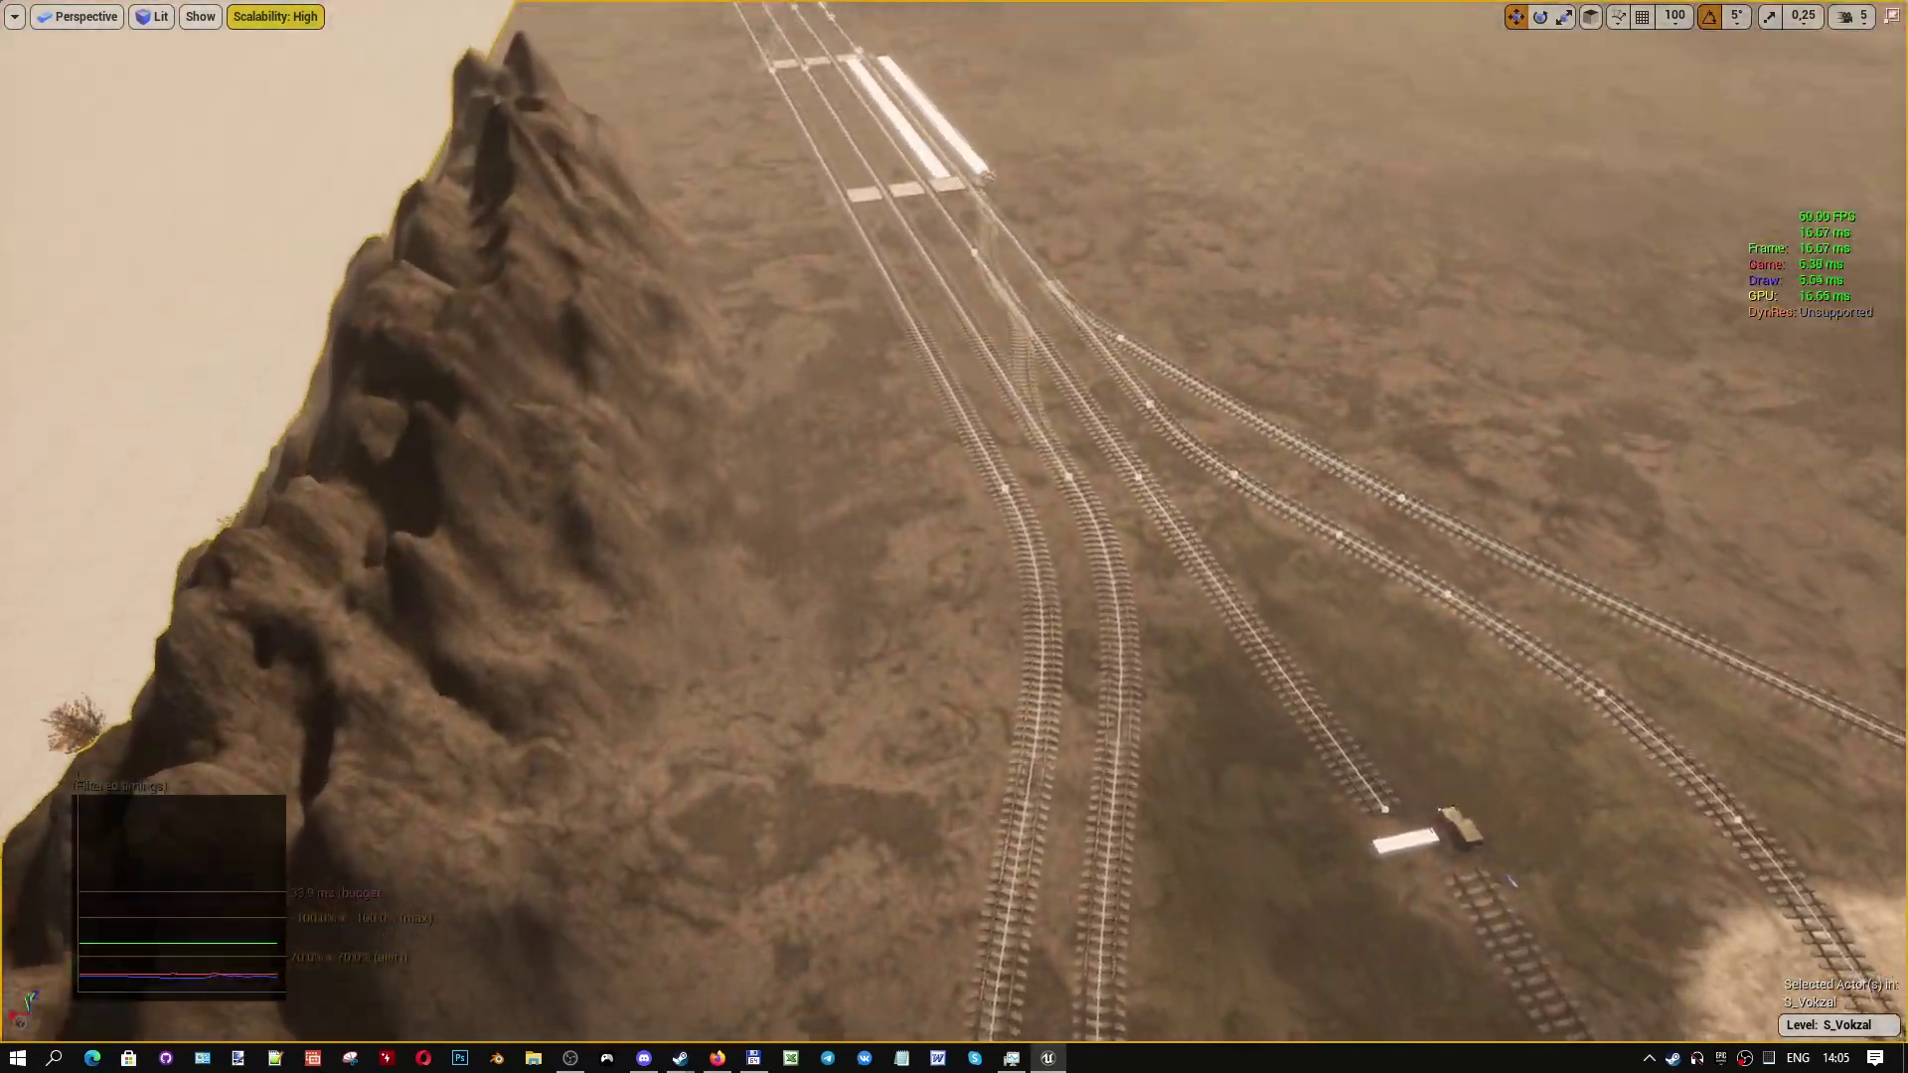
scroll(954, 537, up, 5)
scroll(954, 537, up, 10)
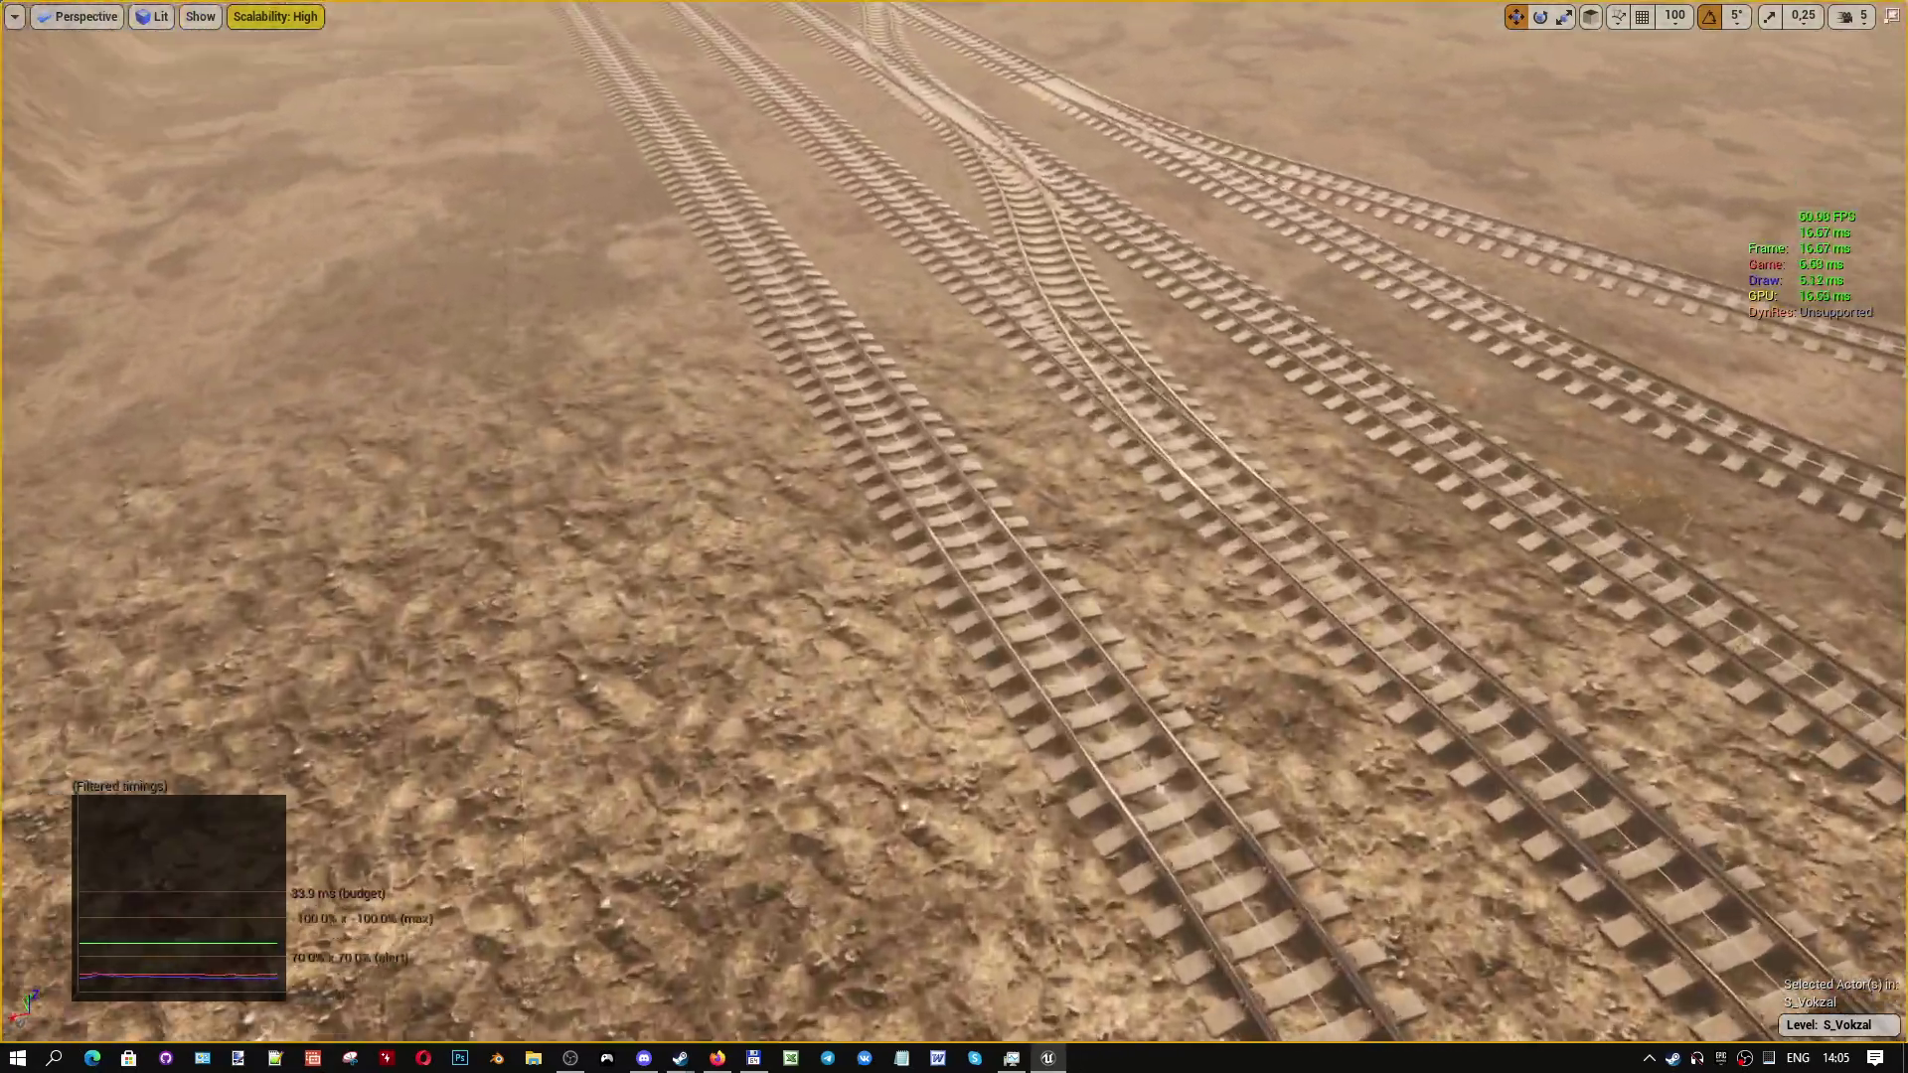
right_drag(954, 537, 756, 437)
scroll(954, 537, down, 8)
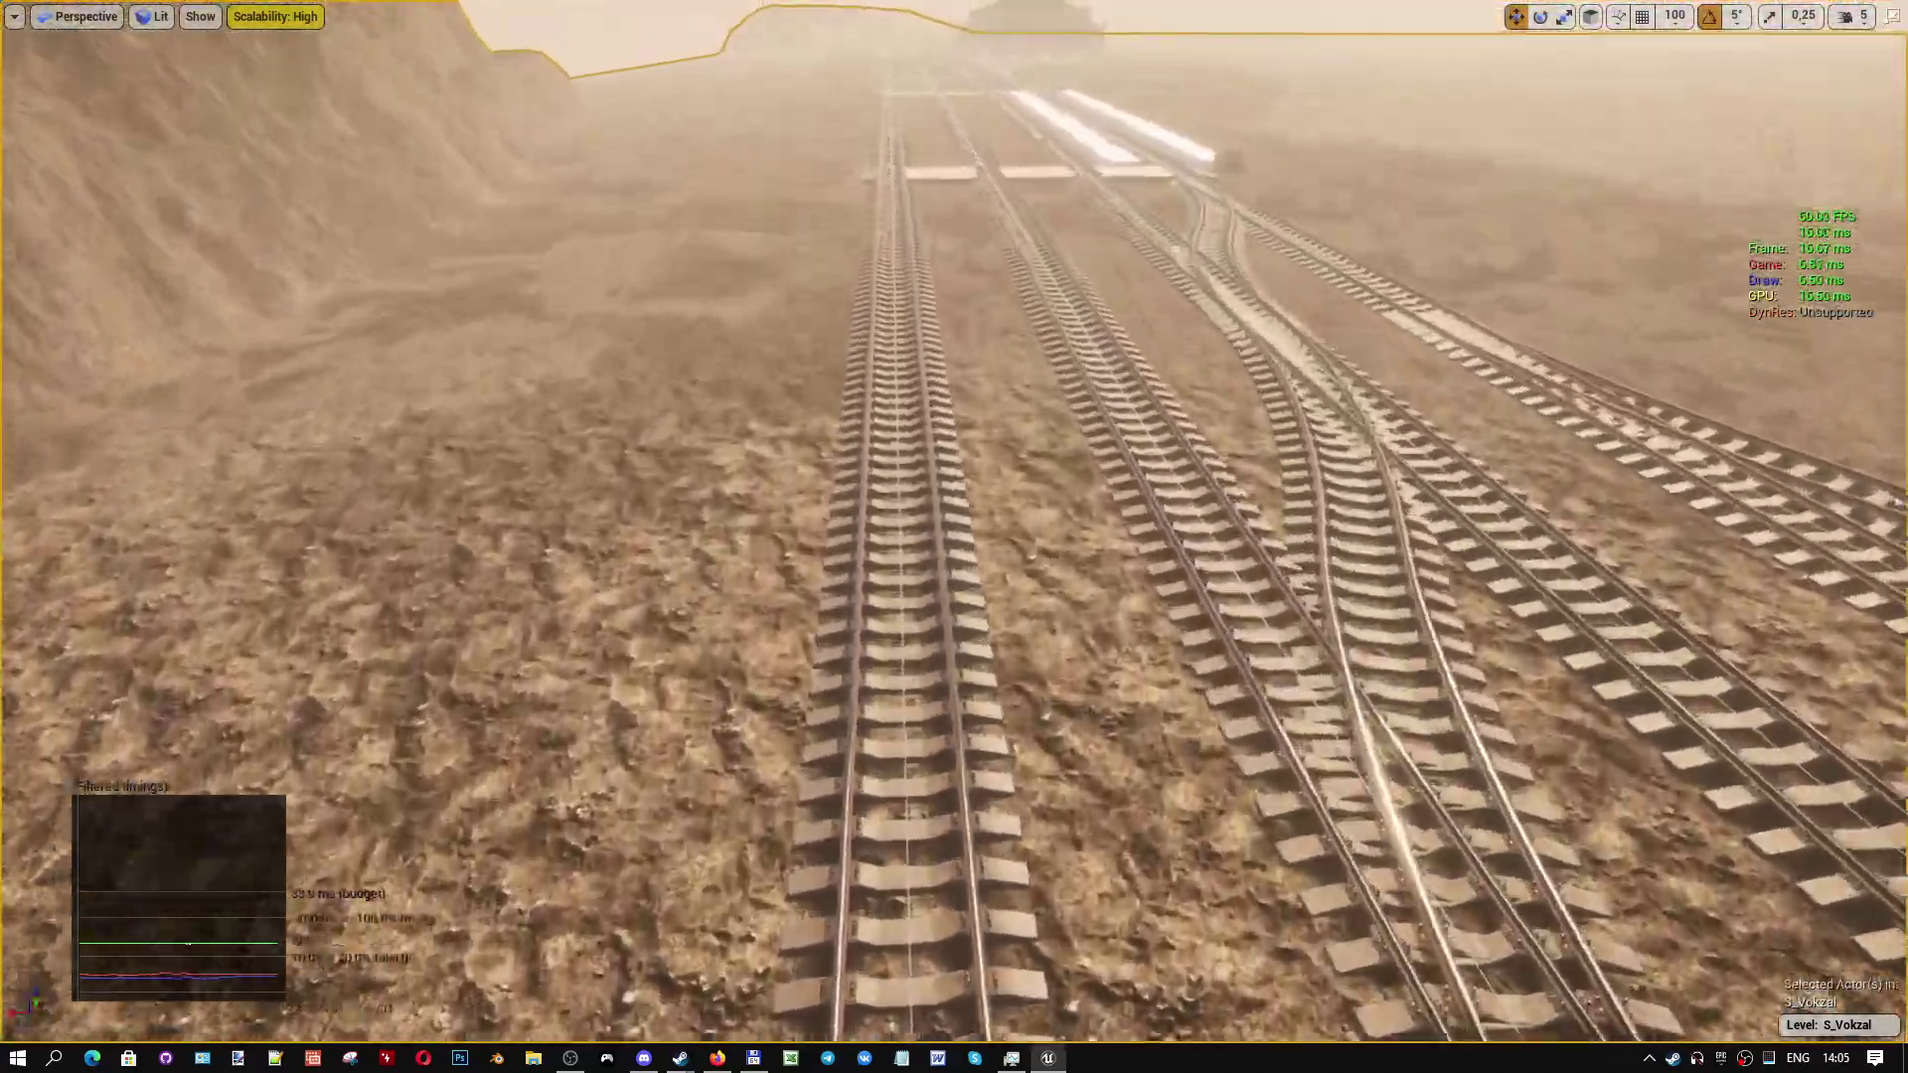
right_drag(954, 537, 894, 597)
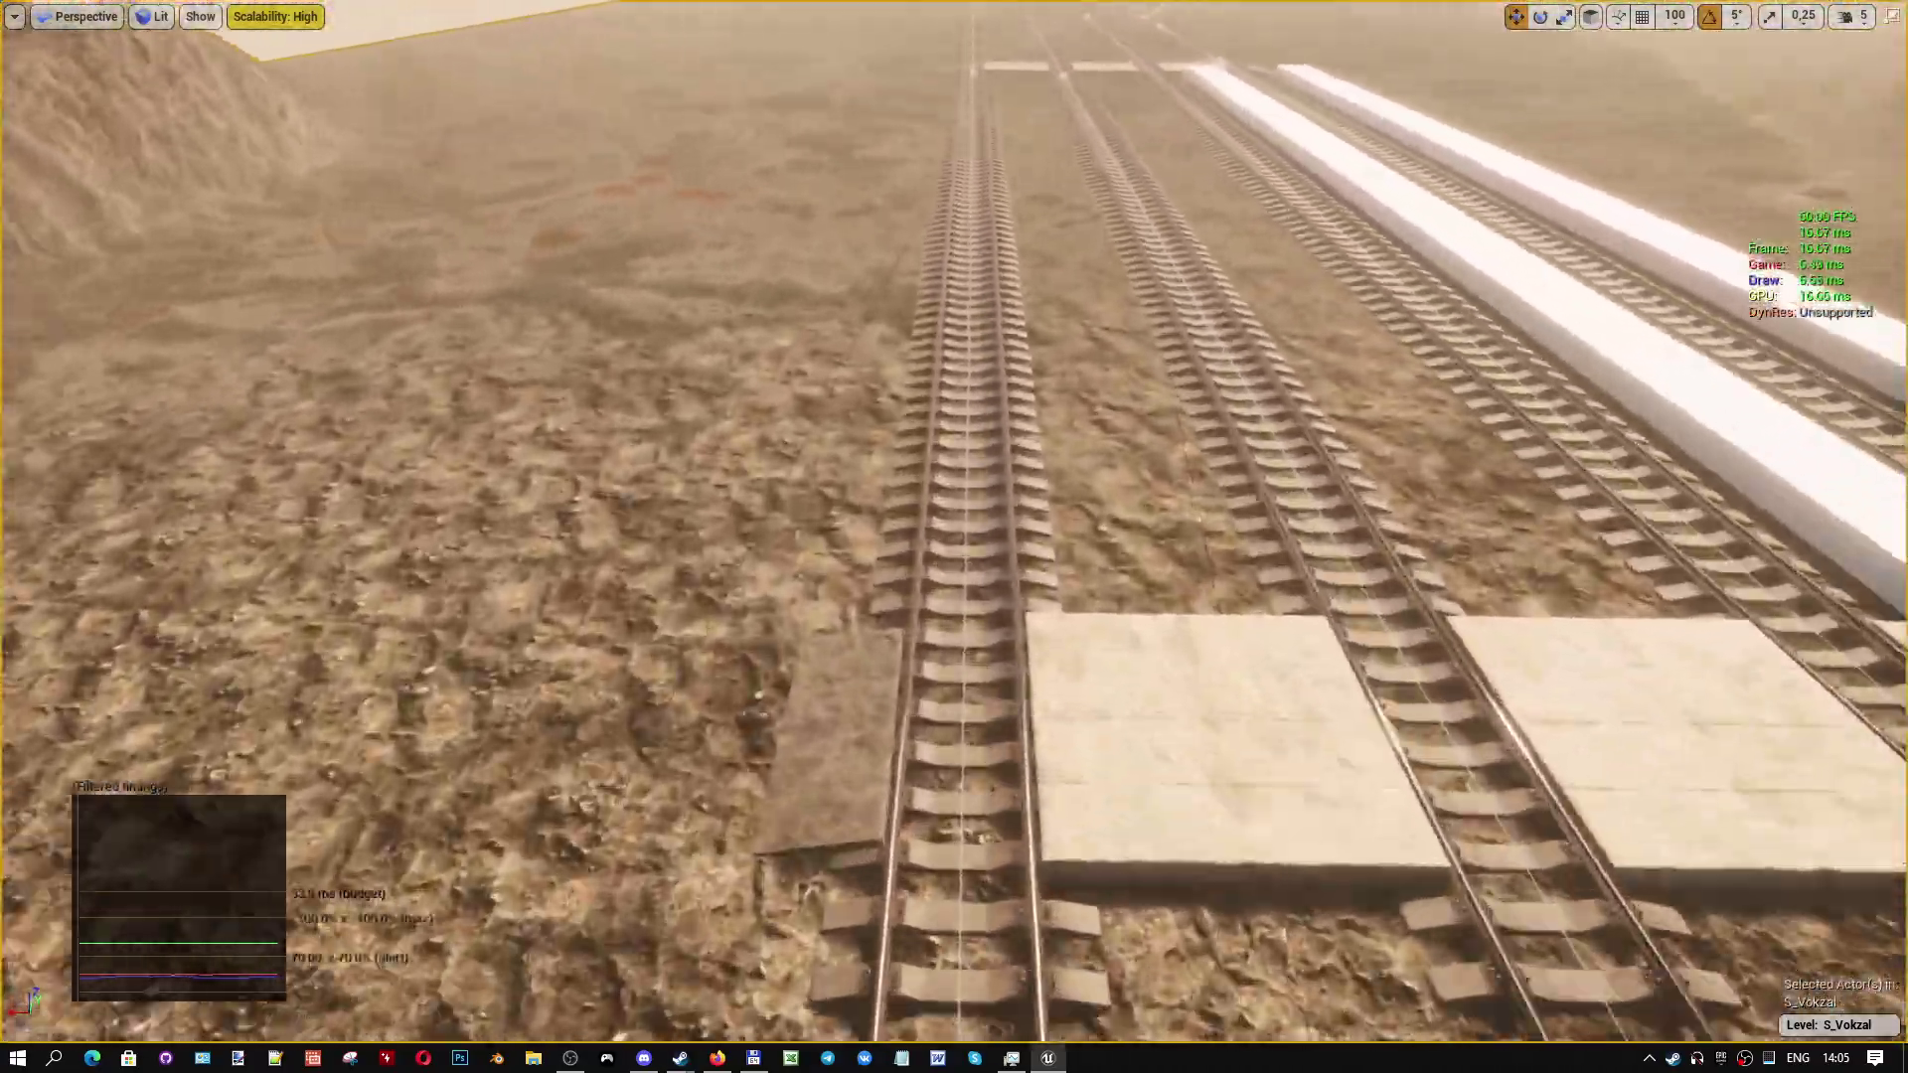
right_drag(876, 855, 876, 695)
right_drag(974, 830, 895, 795)
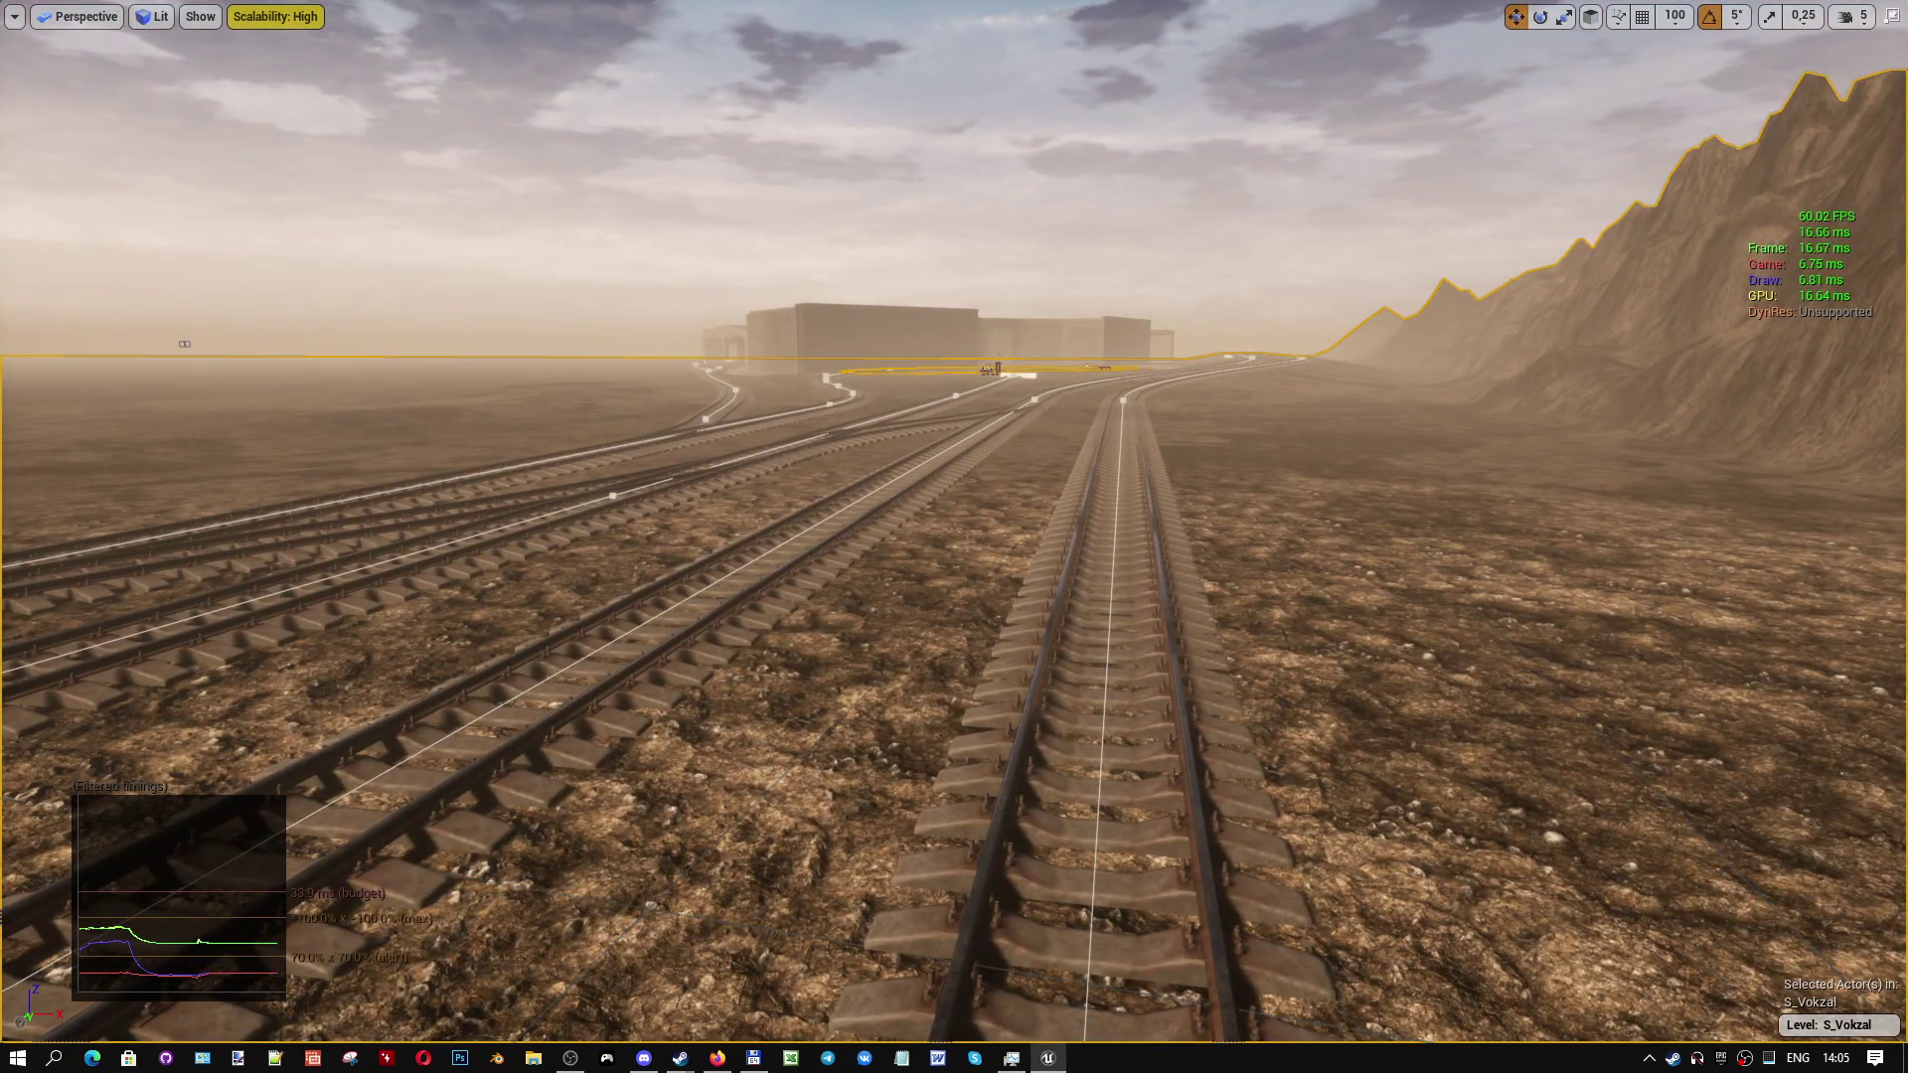
click(980, 853)
right_click(980, 853)
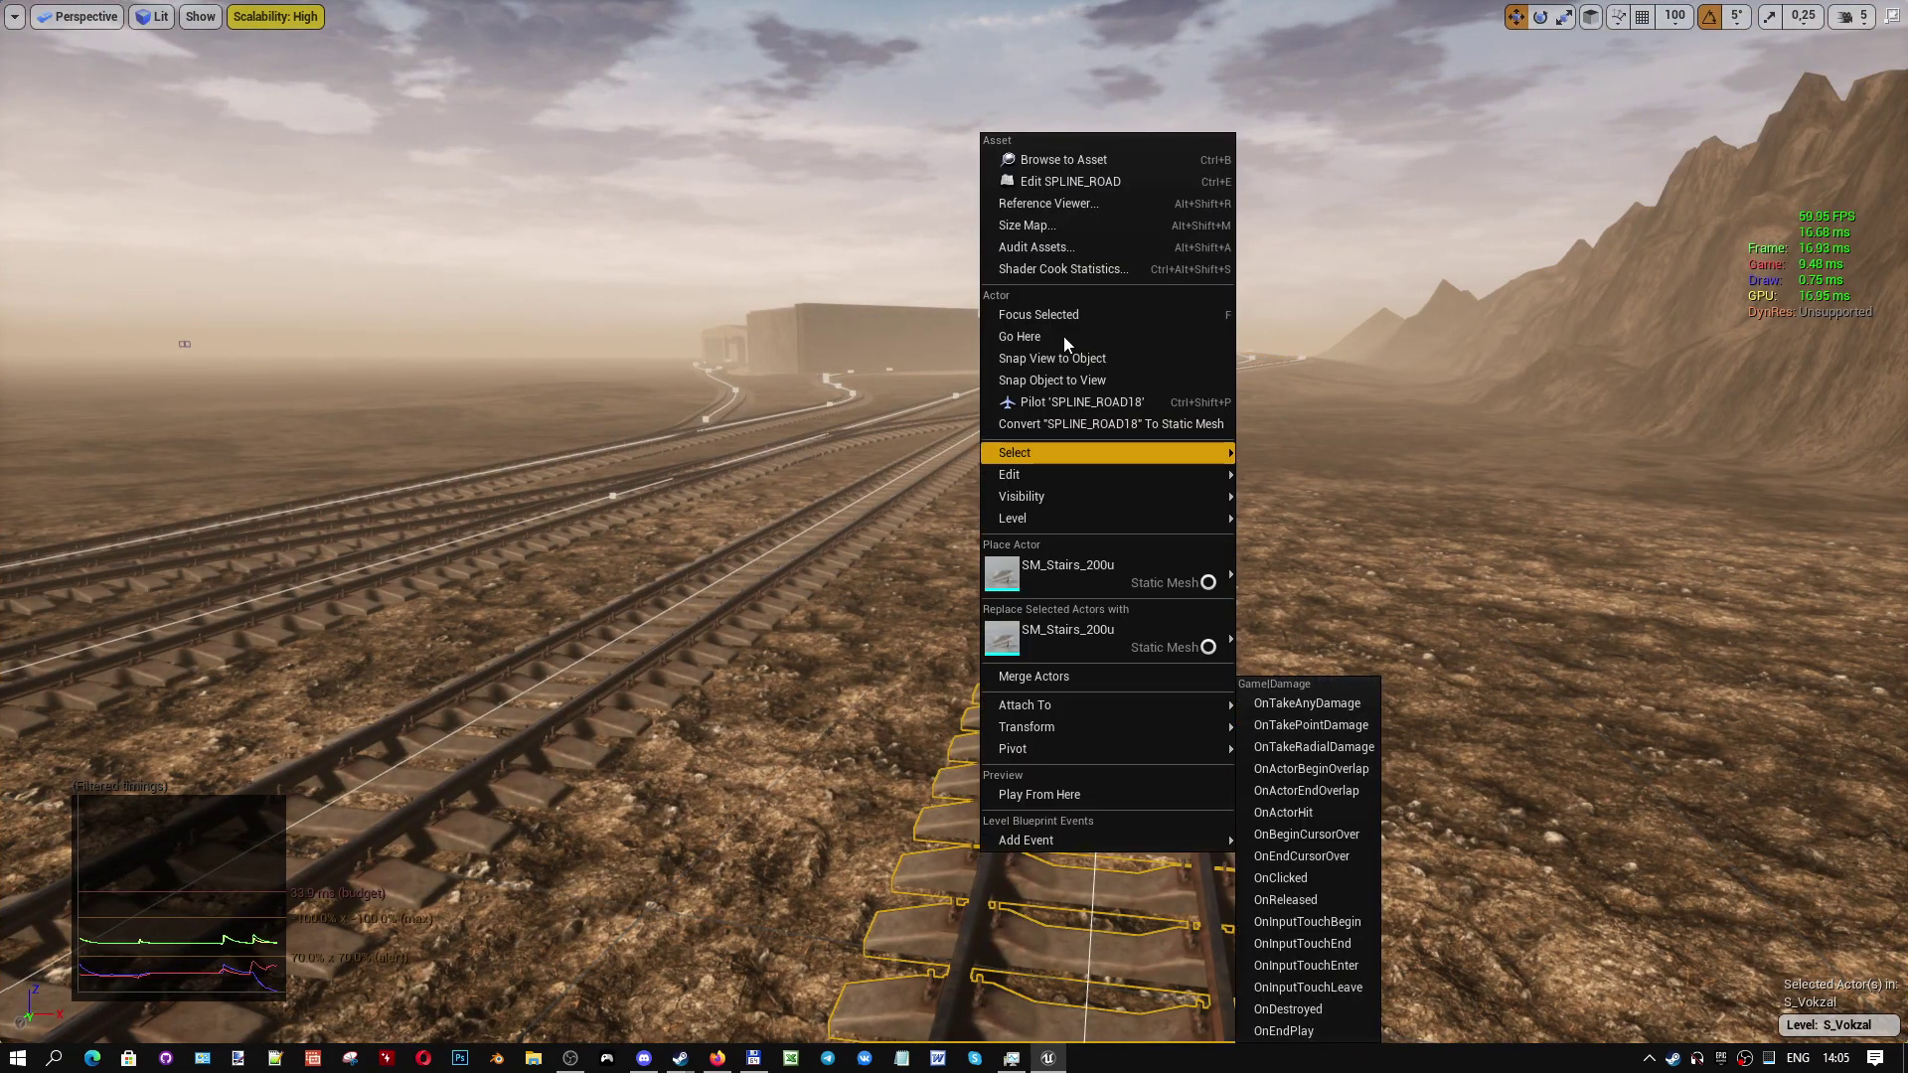
click(1033, 181)
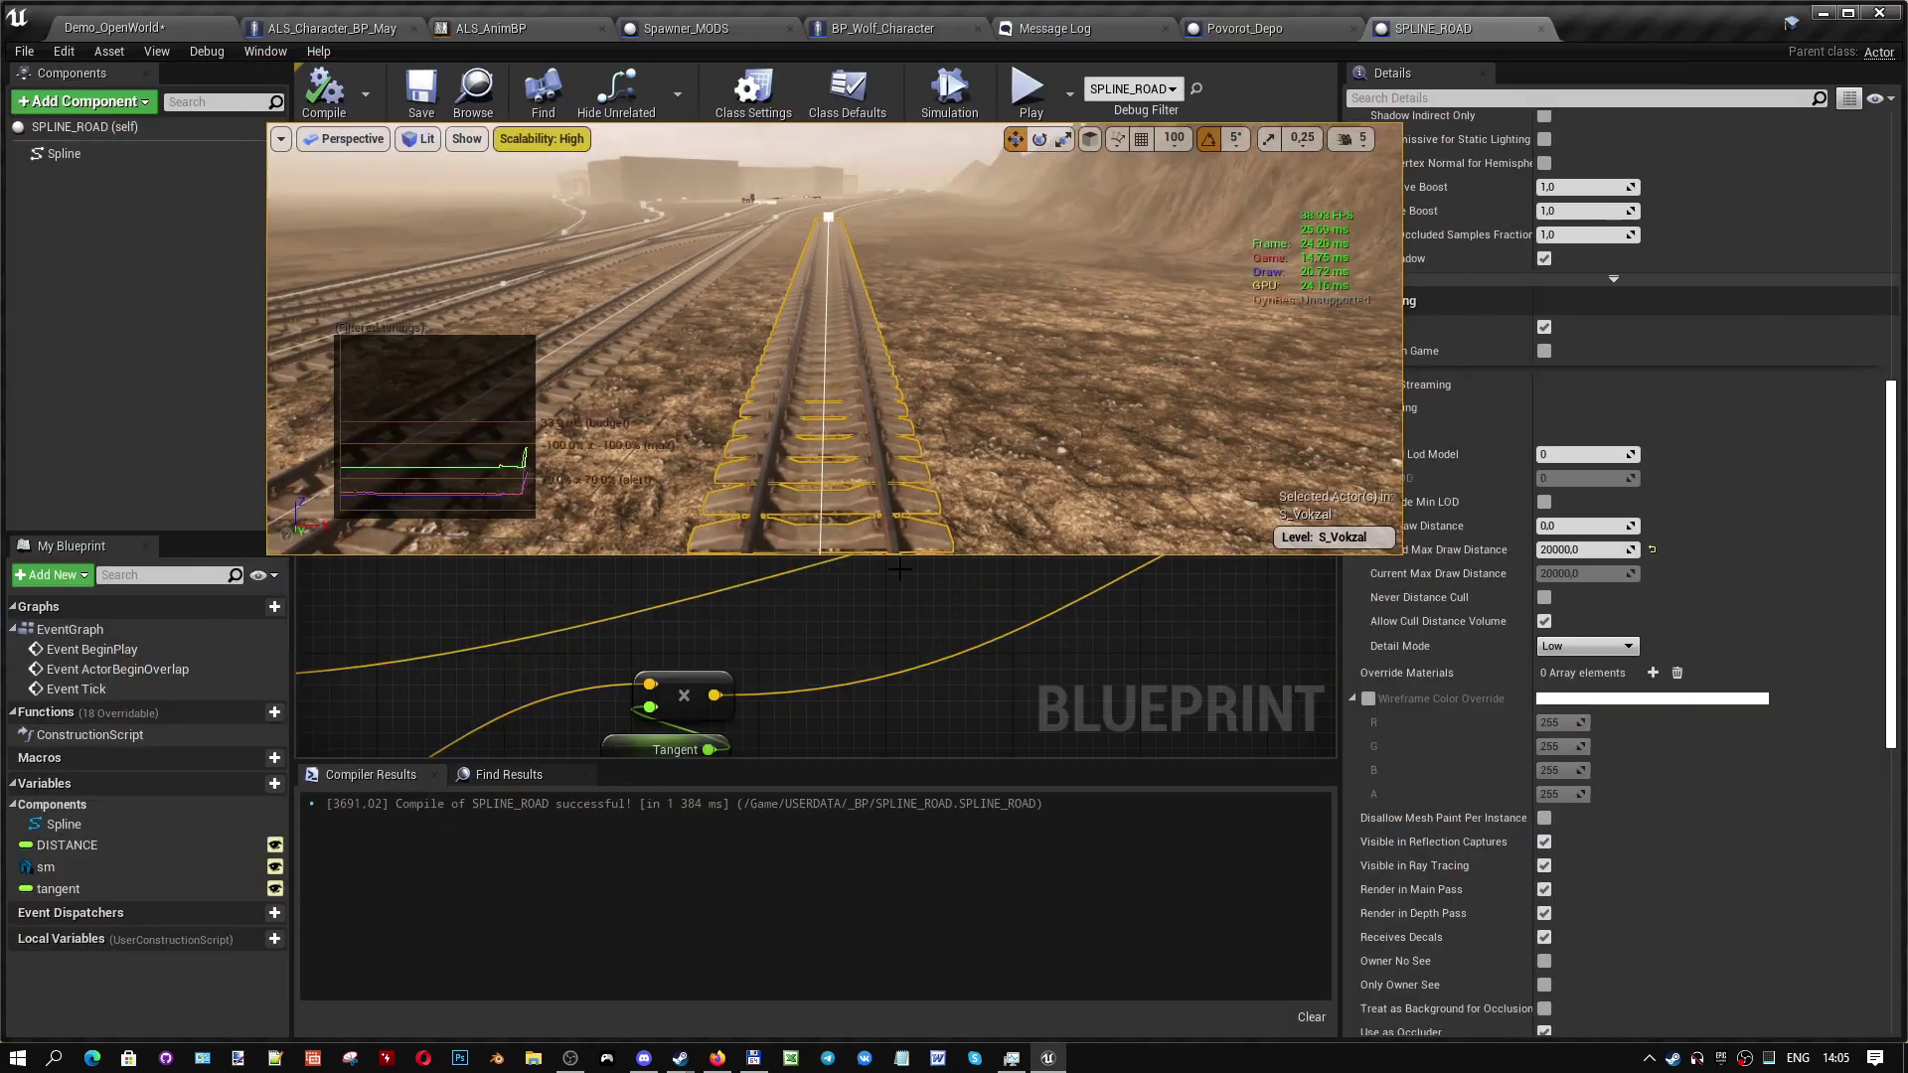
- Pan the Construction Script graph and inspect the Spline component and the sm variable
mouse_move(599, 394)
right_down()
mouse_move(429, 502)
mouse_move(514, 461)
right_up()
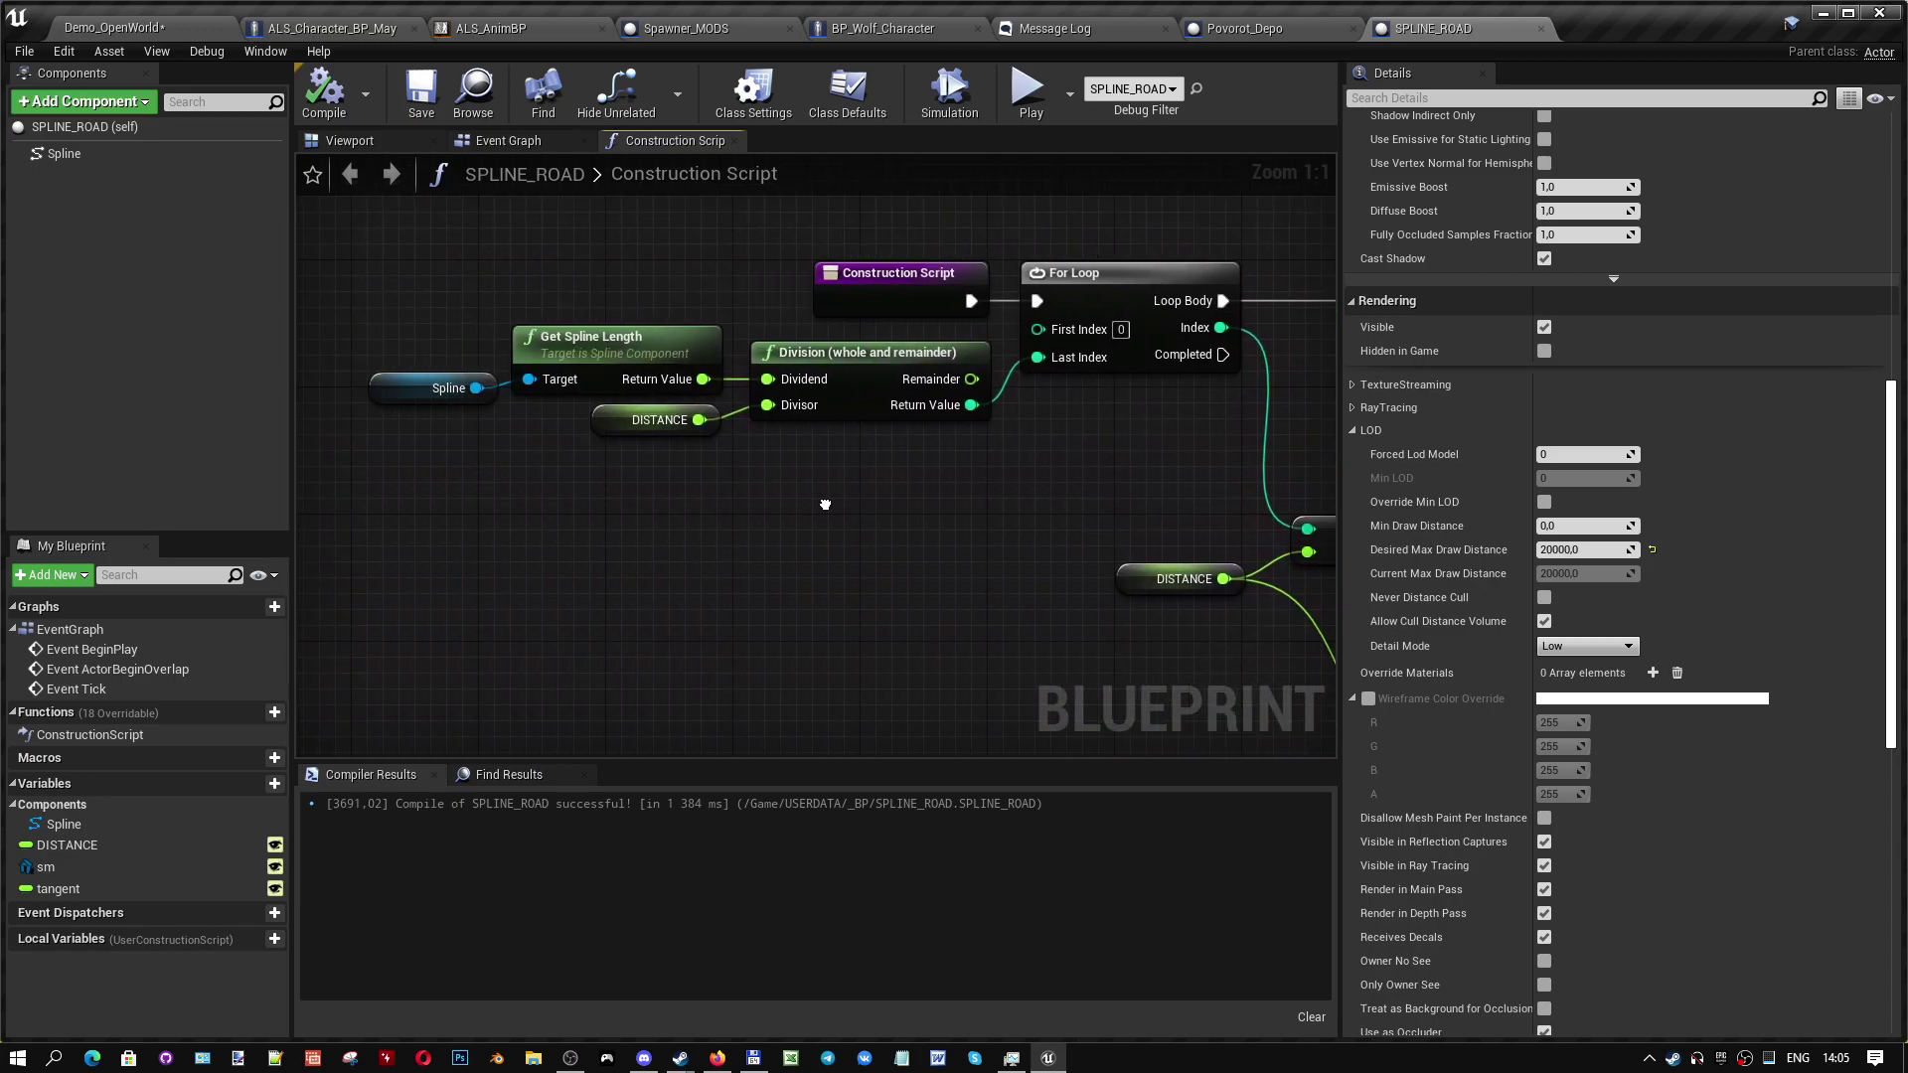
click(66, 161)
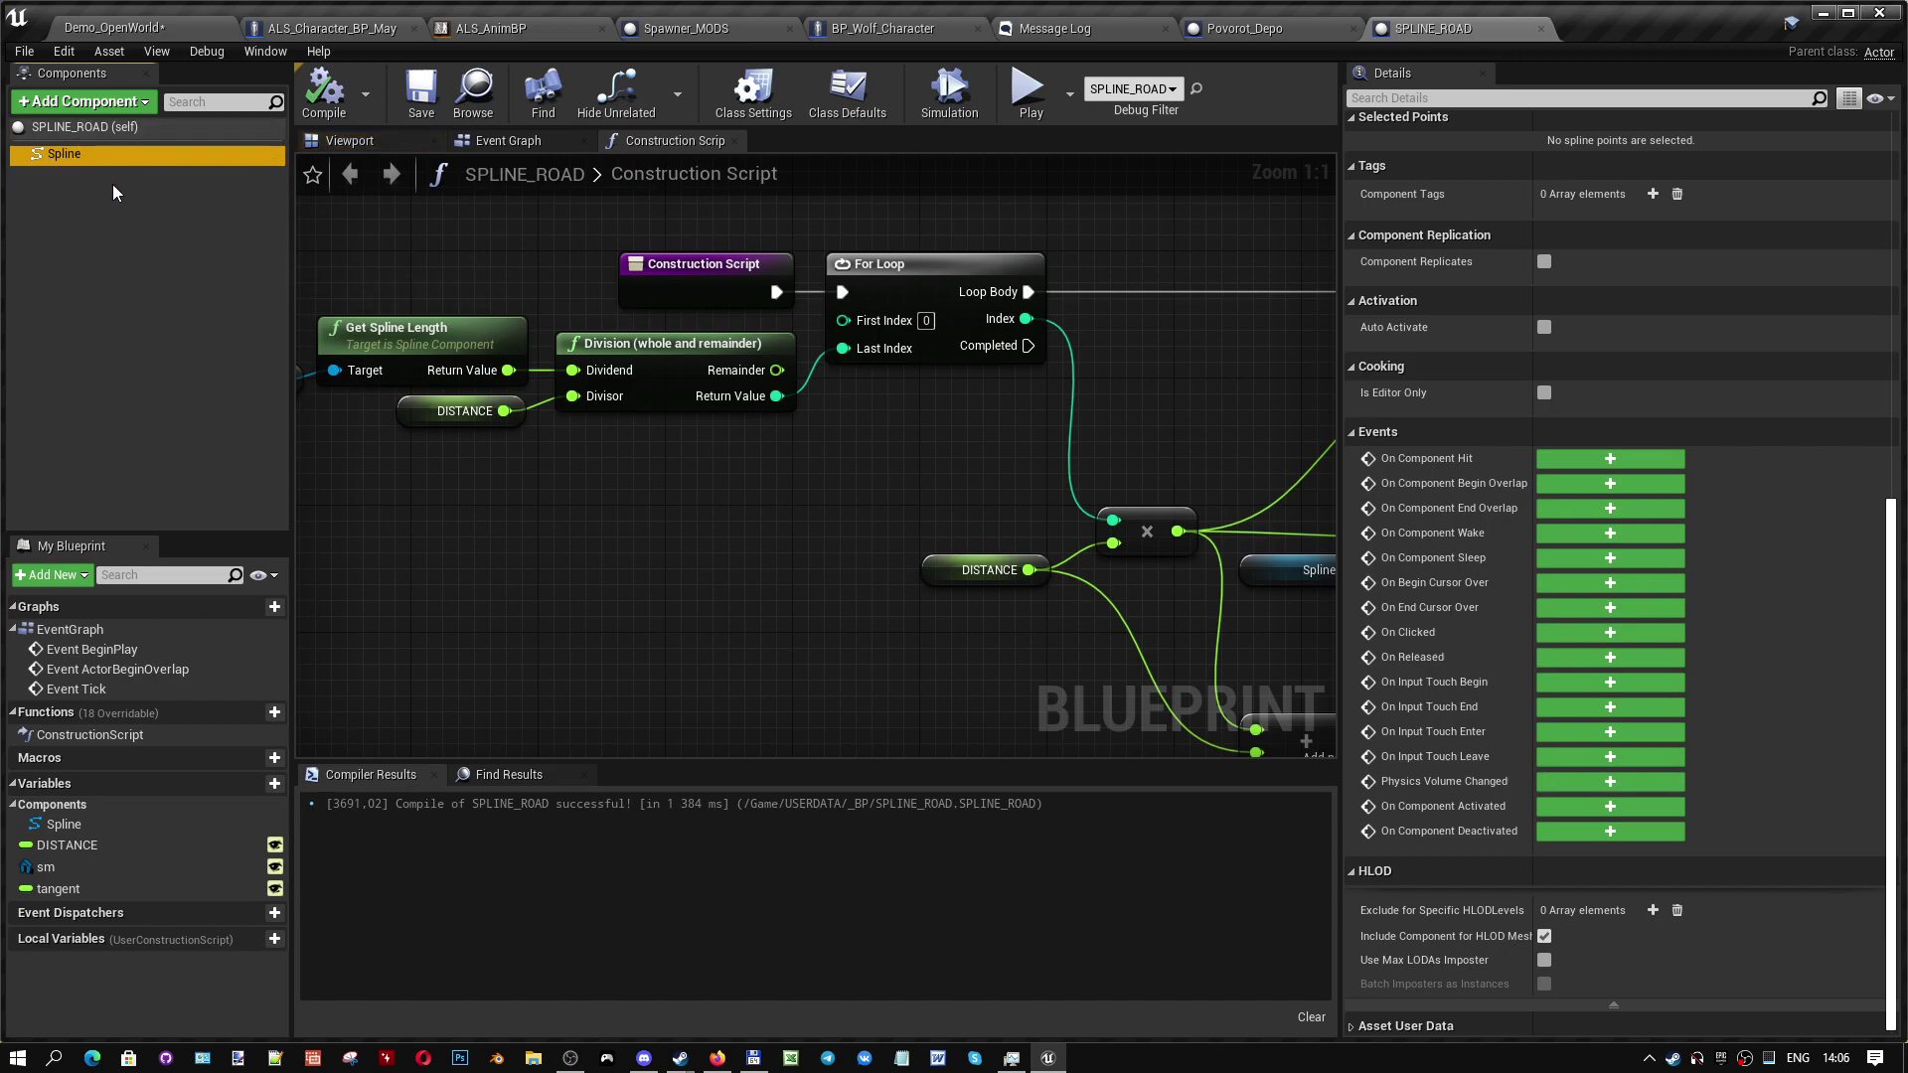
click(79, 874)
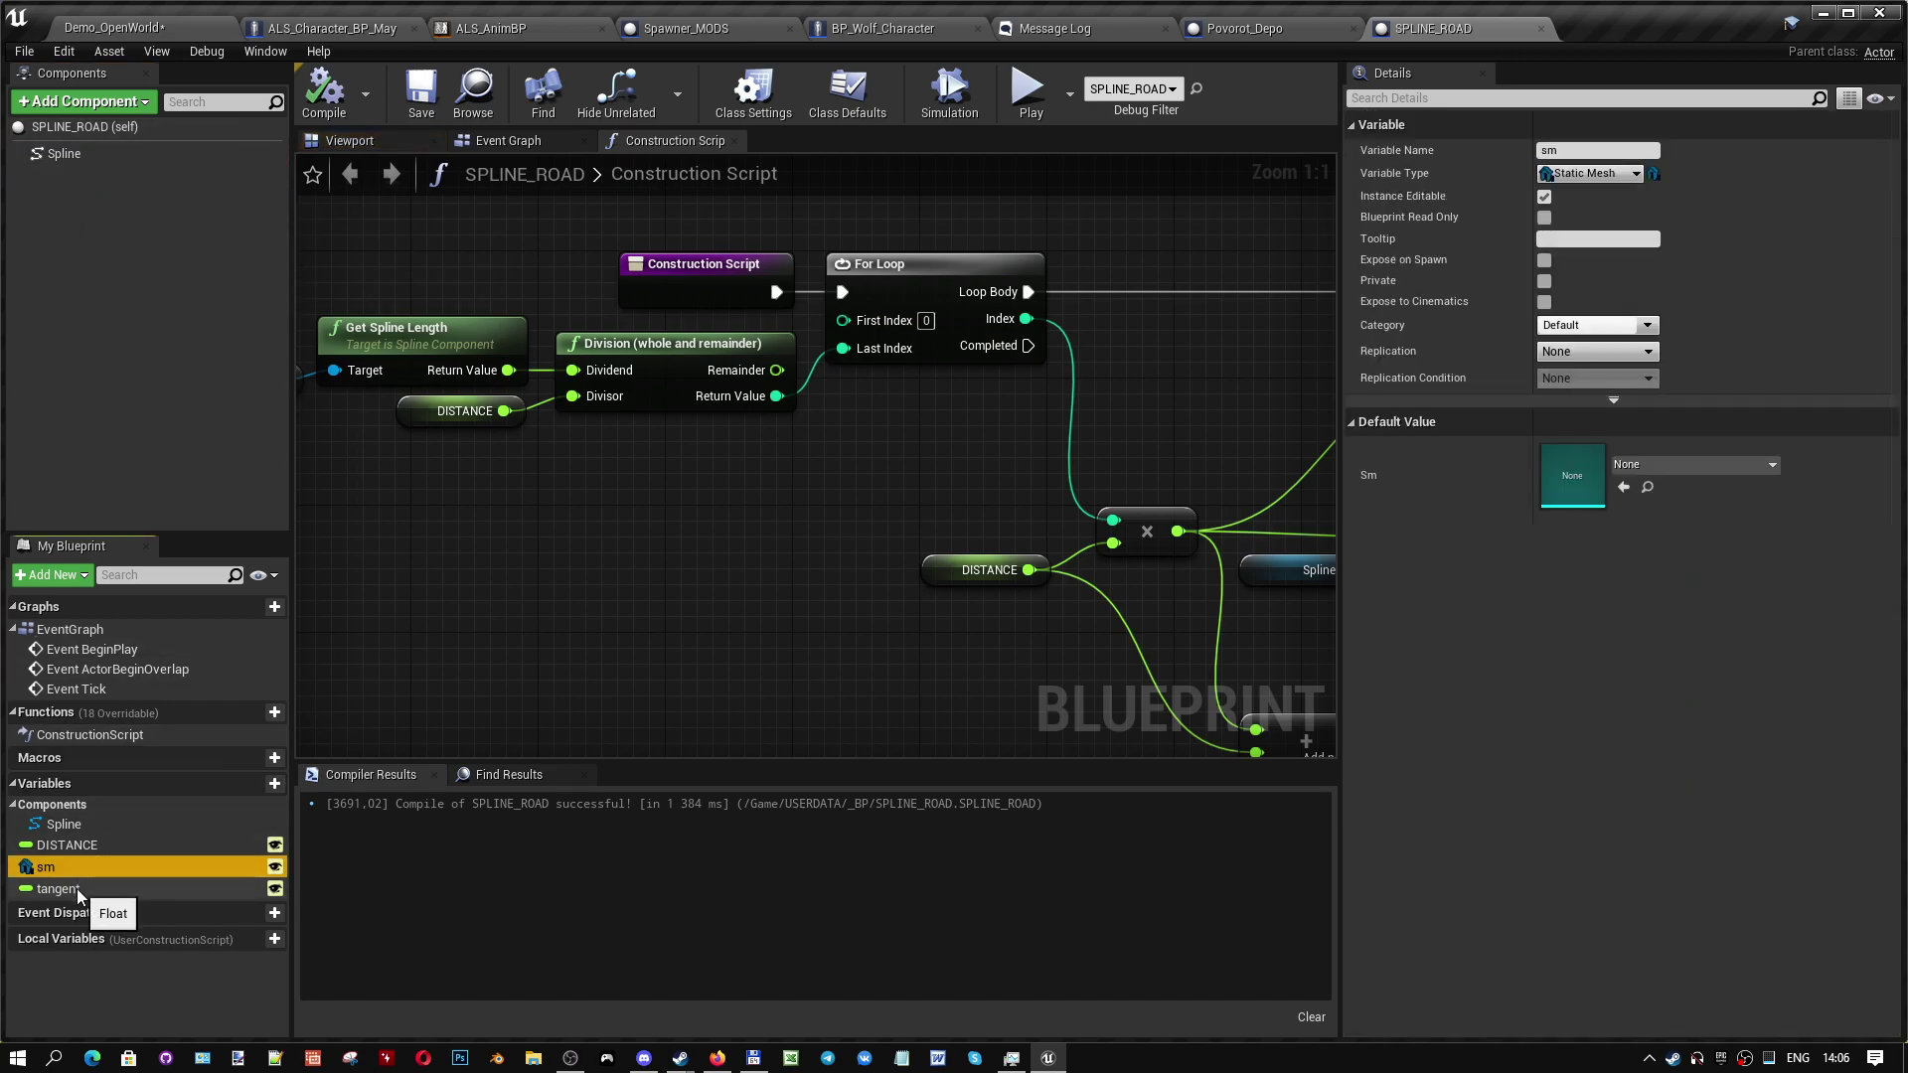
- Find all references to the sm variable and jump to the first Get sm node
right_click(79, 862)
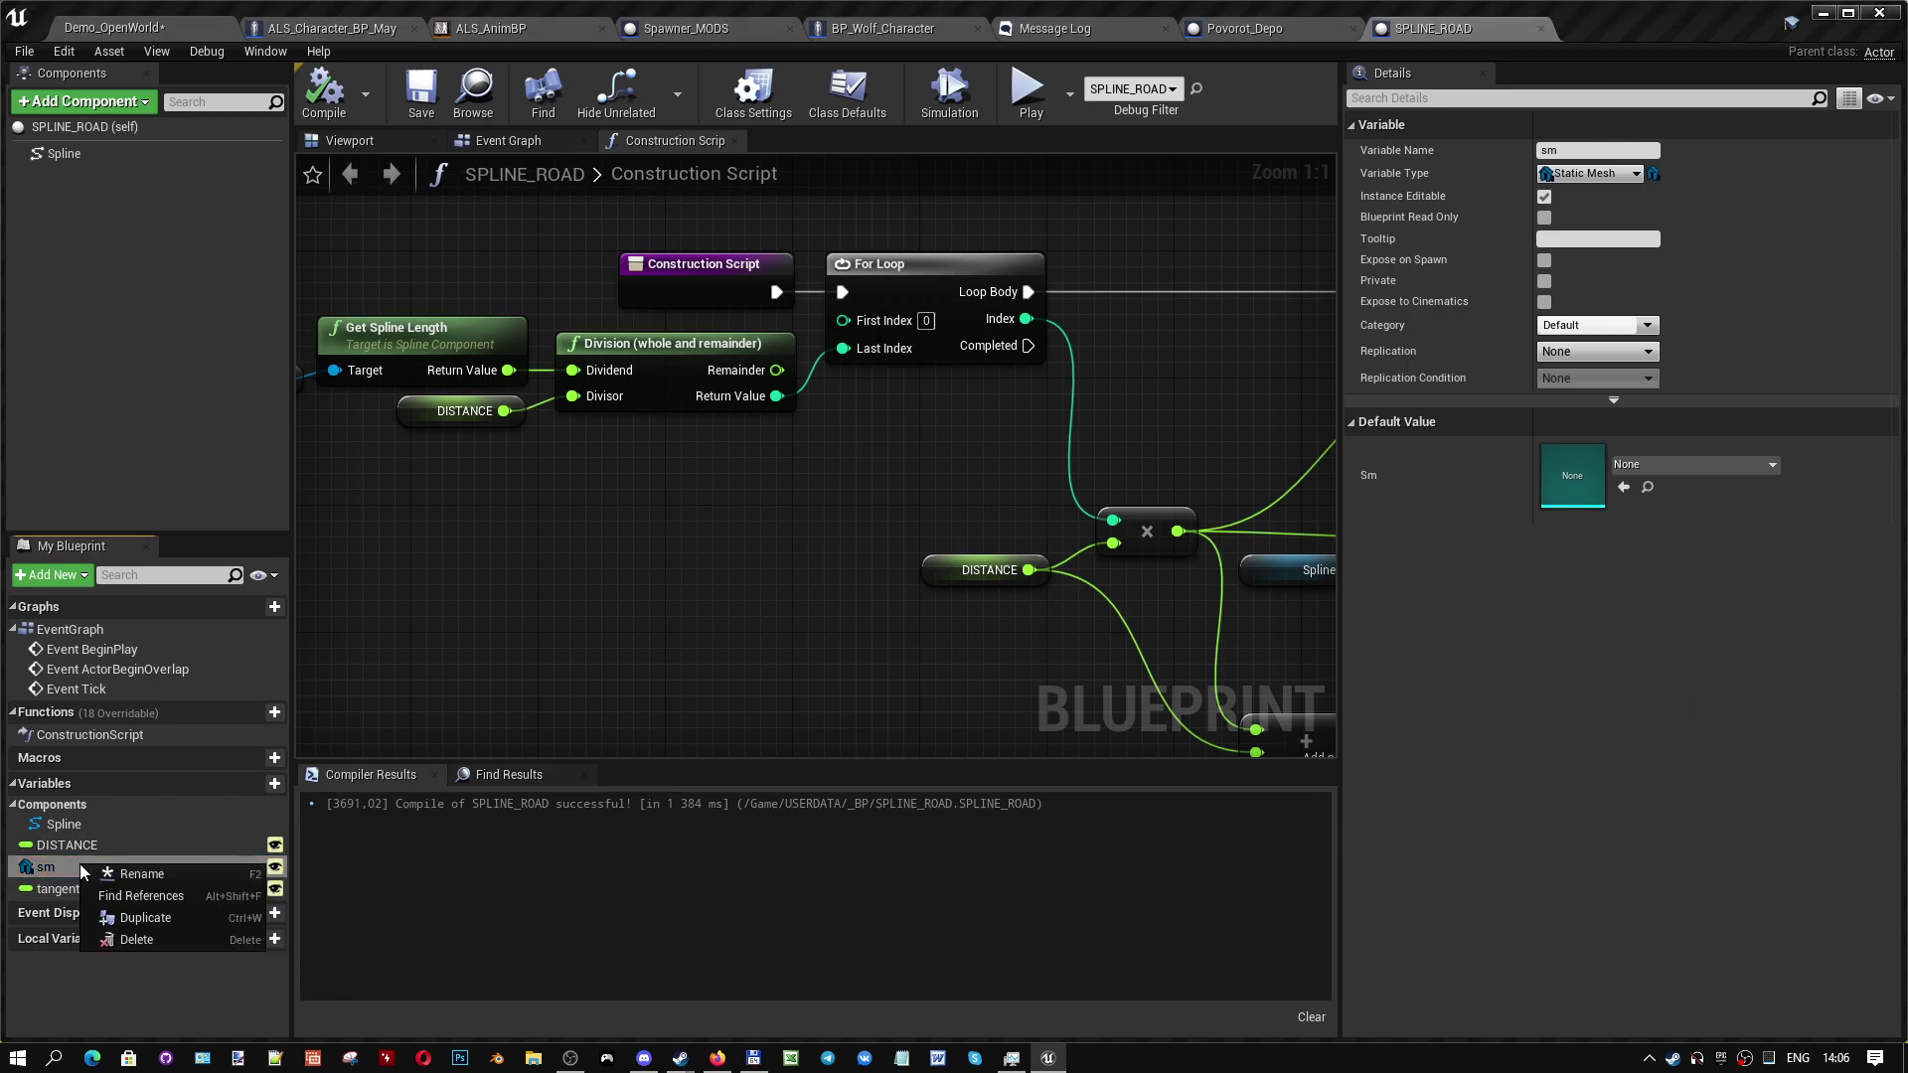
click(113, 896)
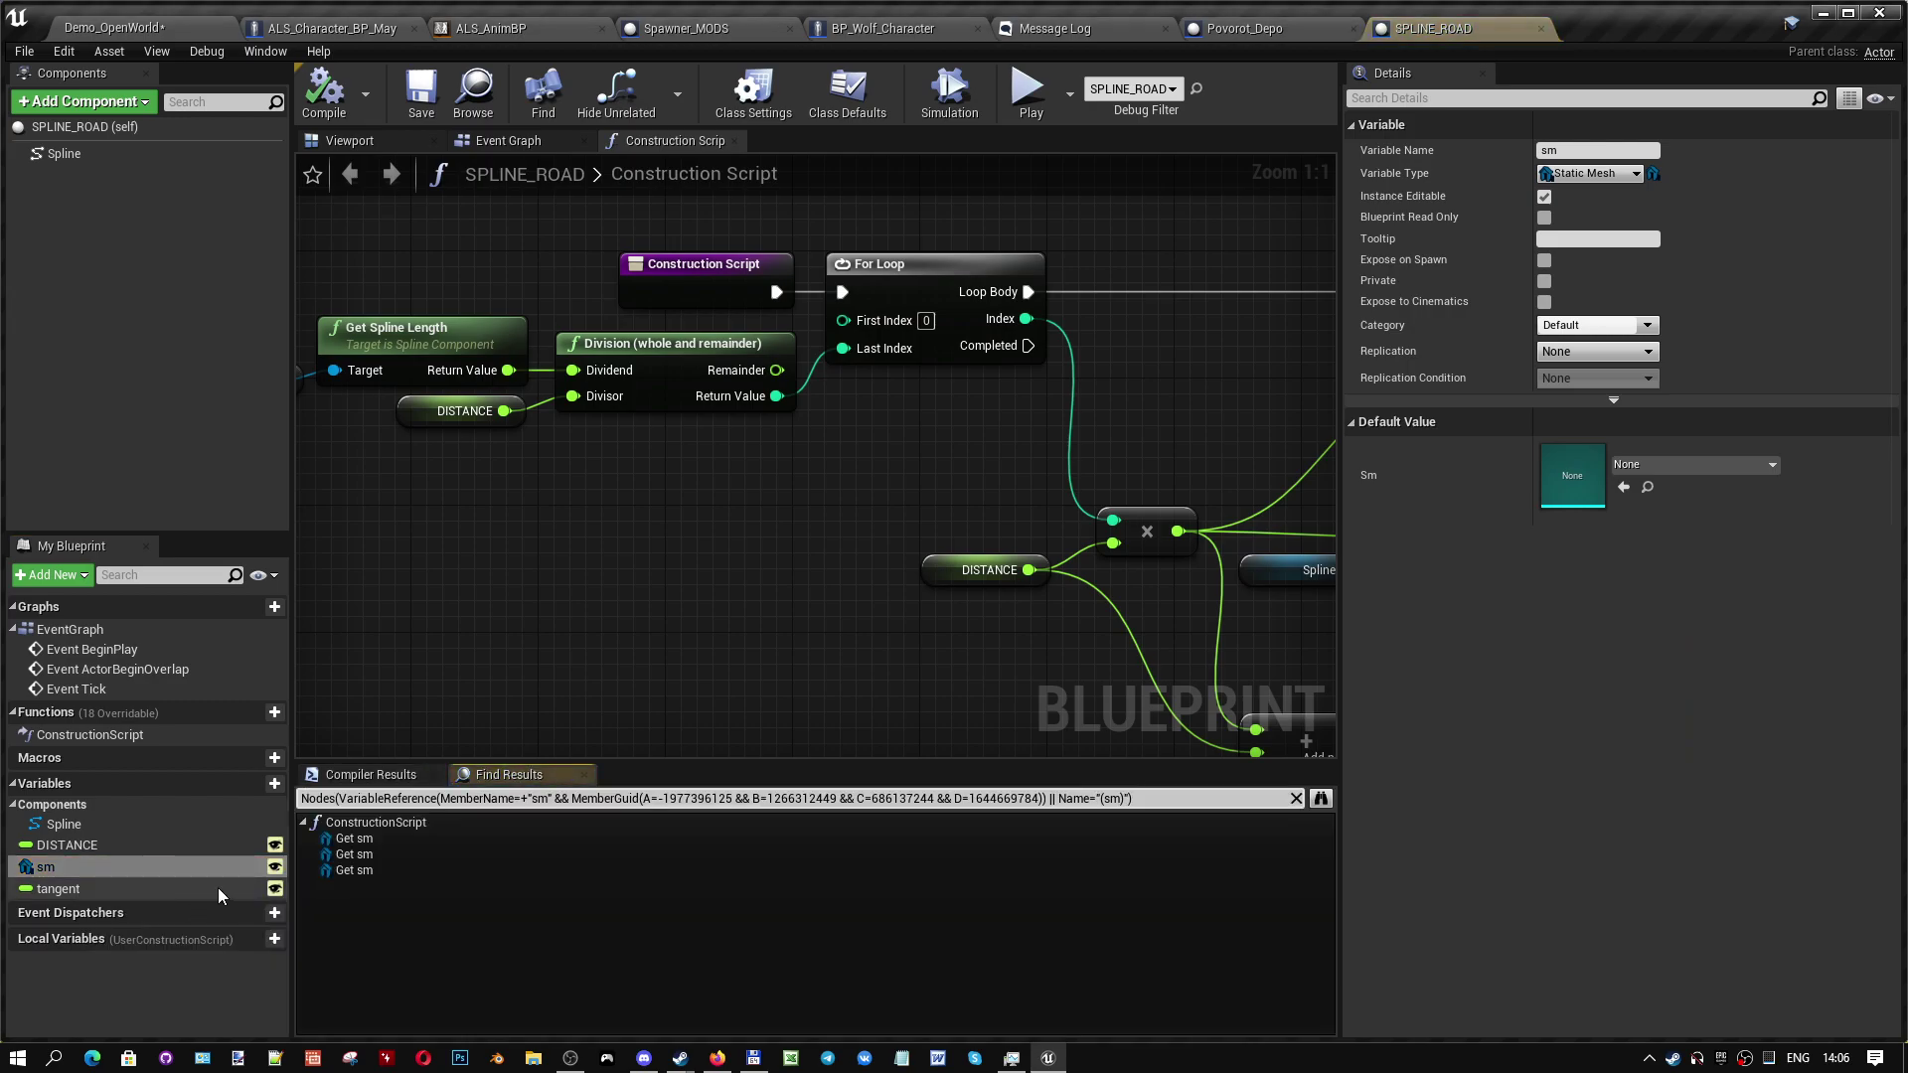
double_click(354, 842)
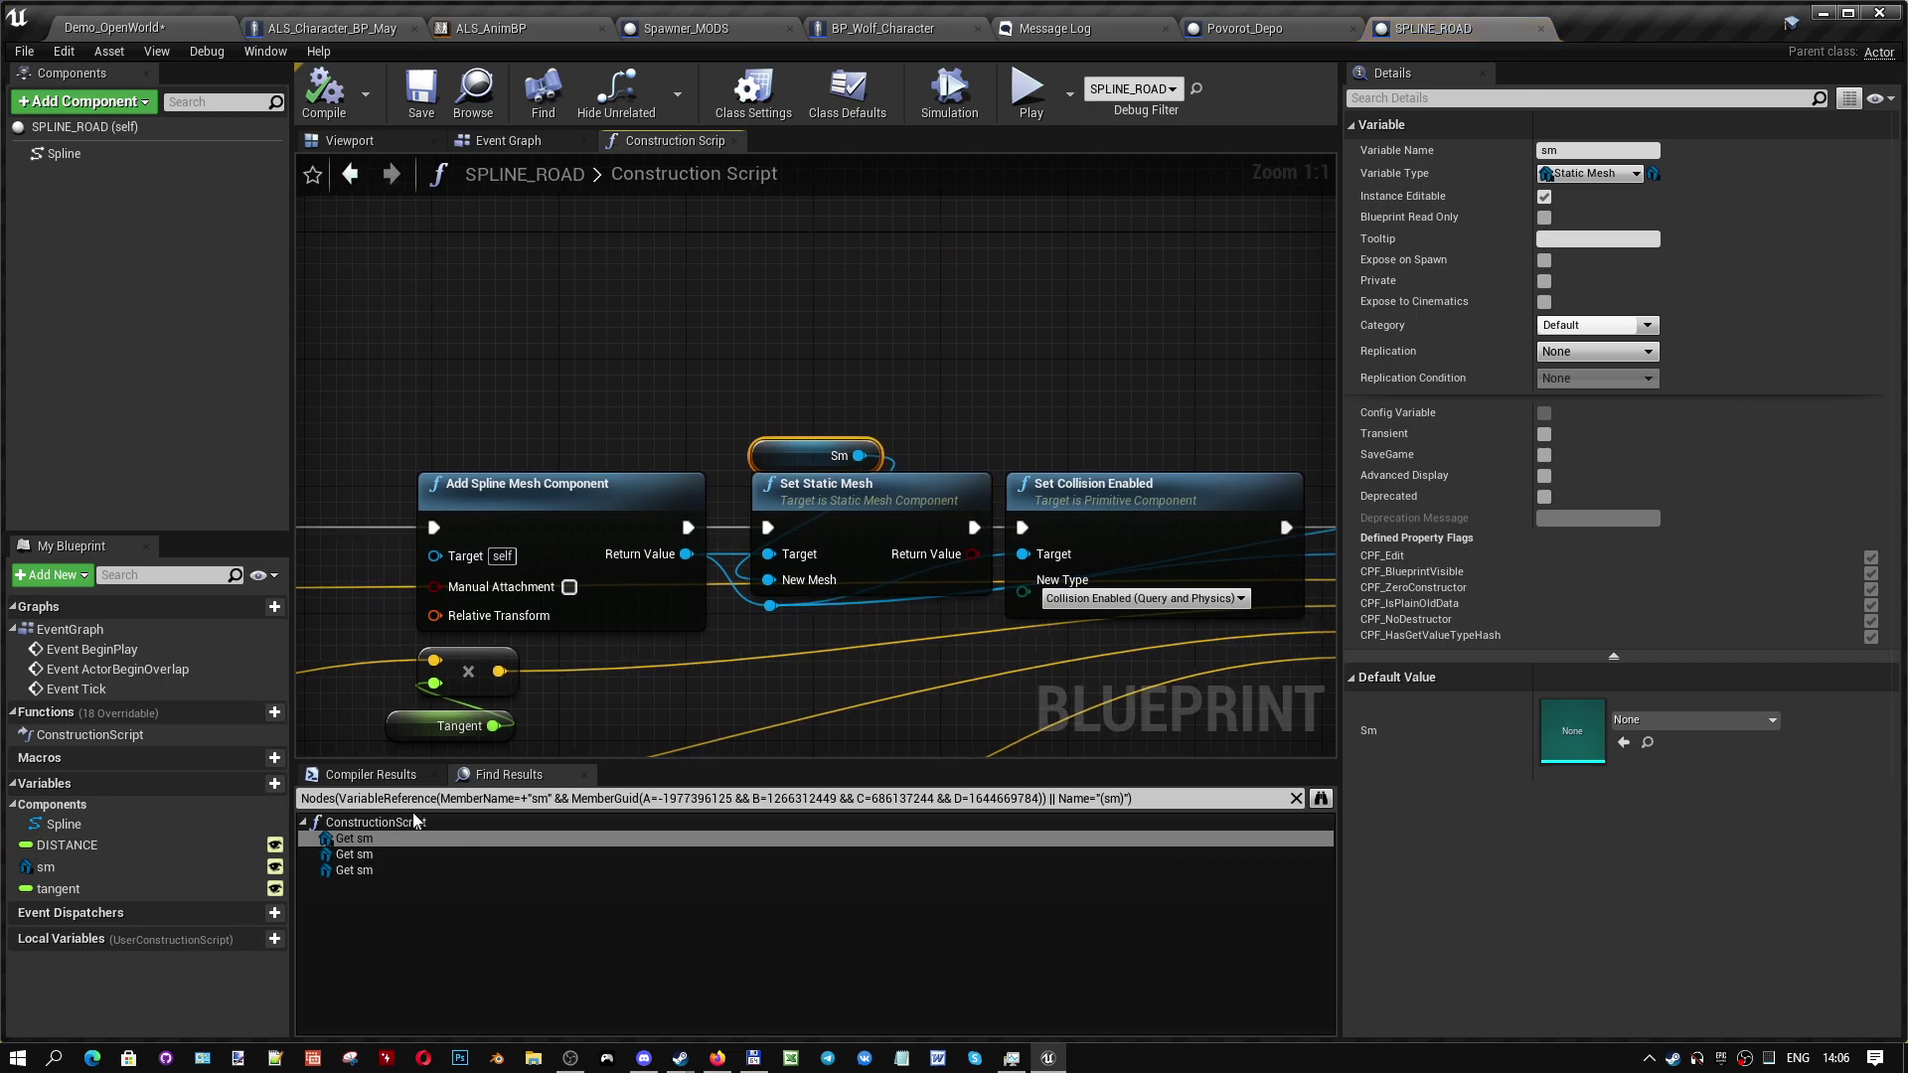
- Widen the graph panel and review the For Loop, Division and Spline nodes
right_drag(653, 673, 1030, 438)
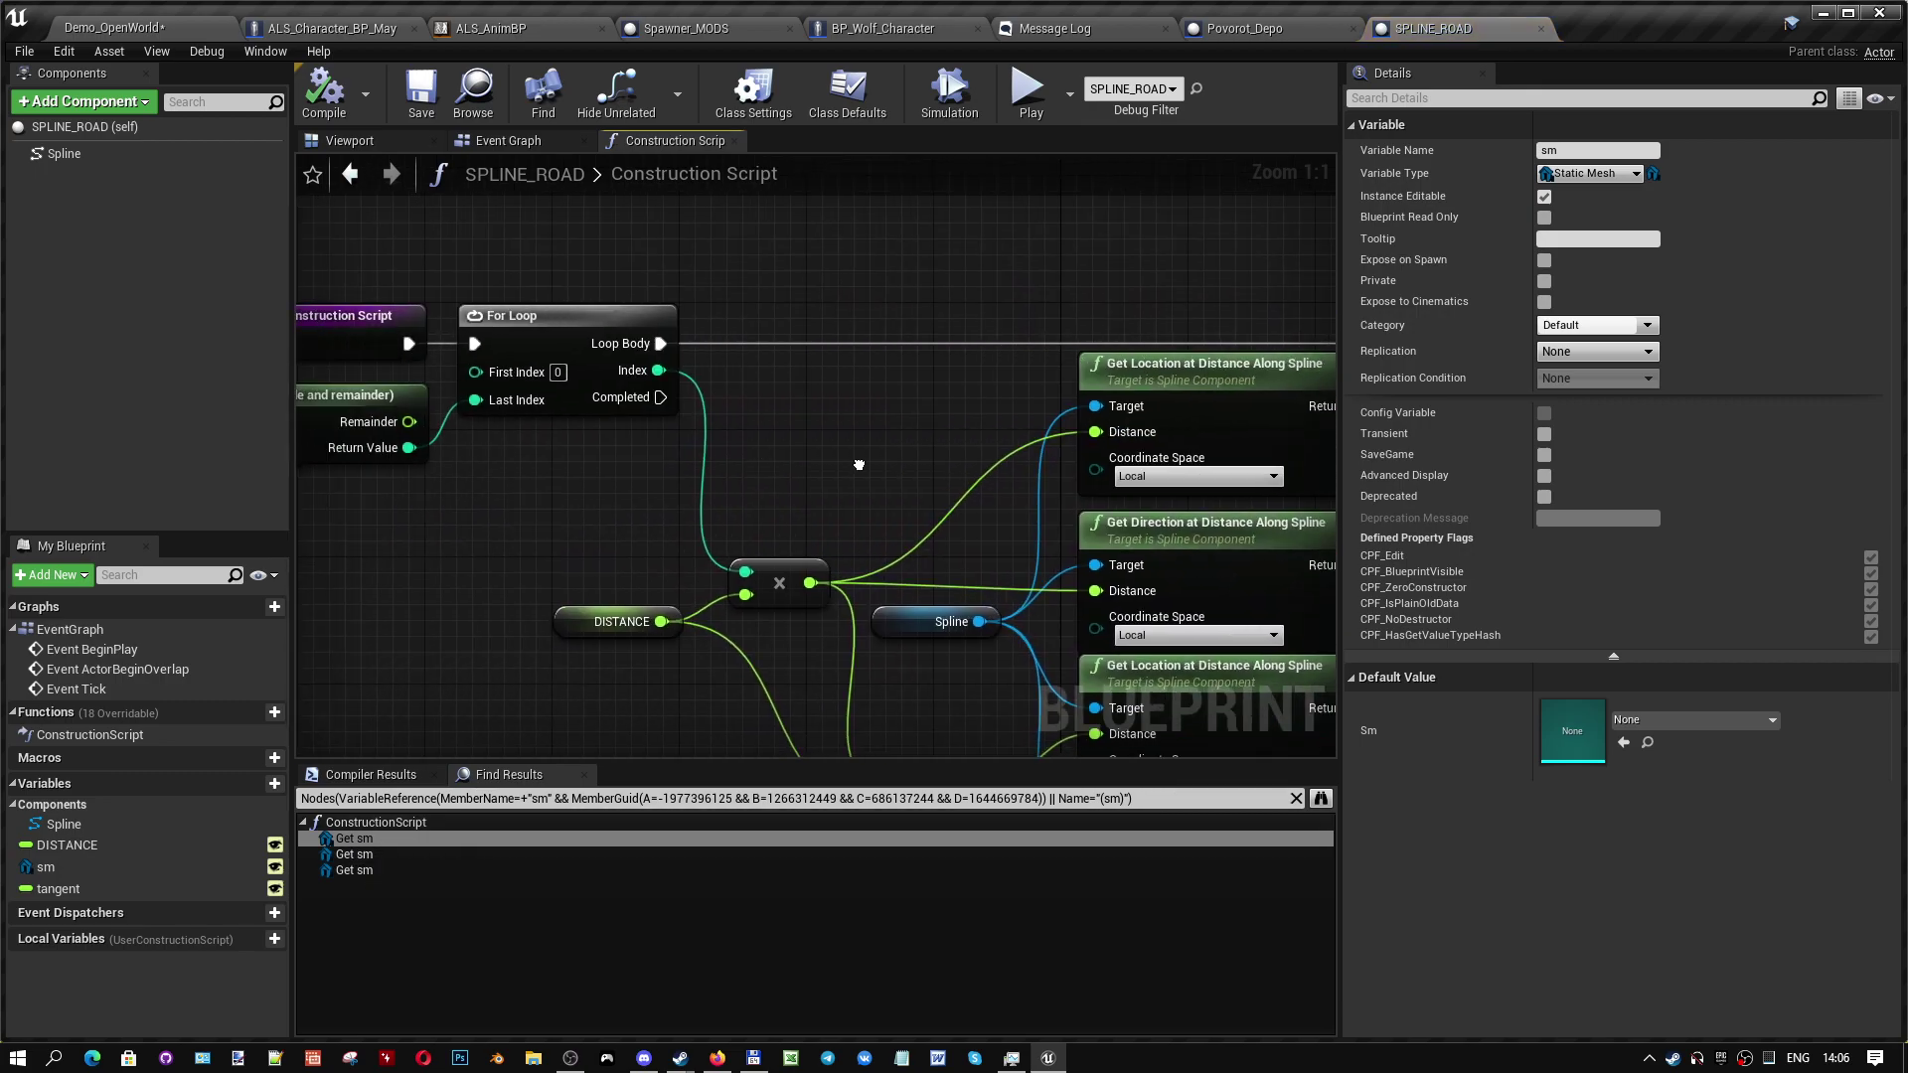
right_drag(328, 497, 582, 552)
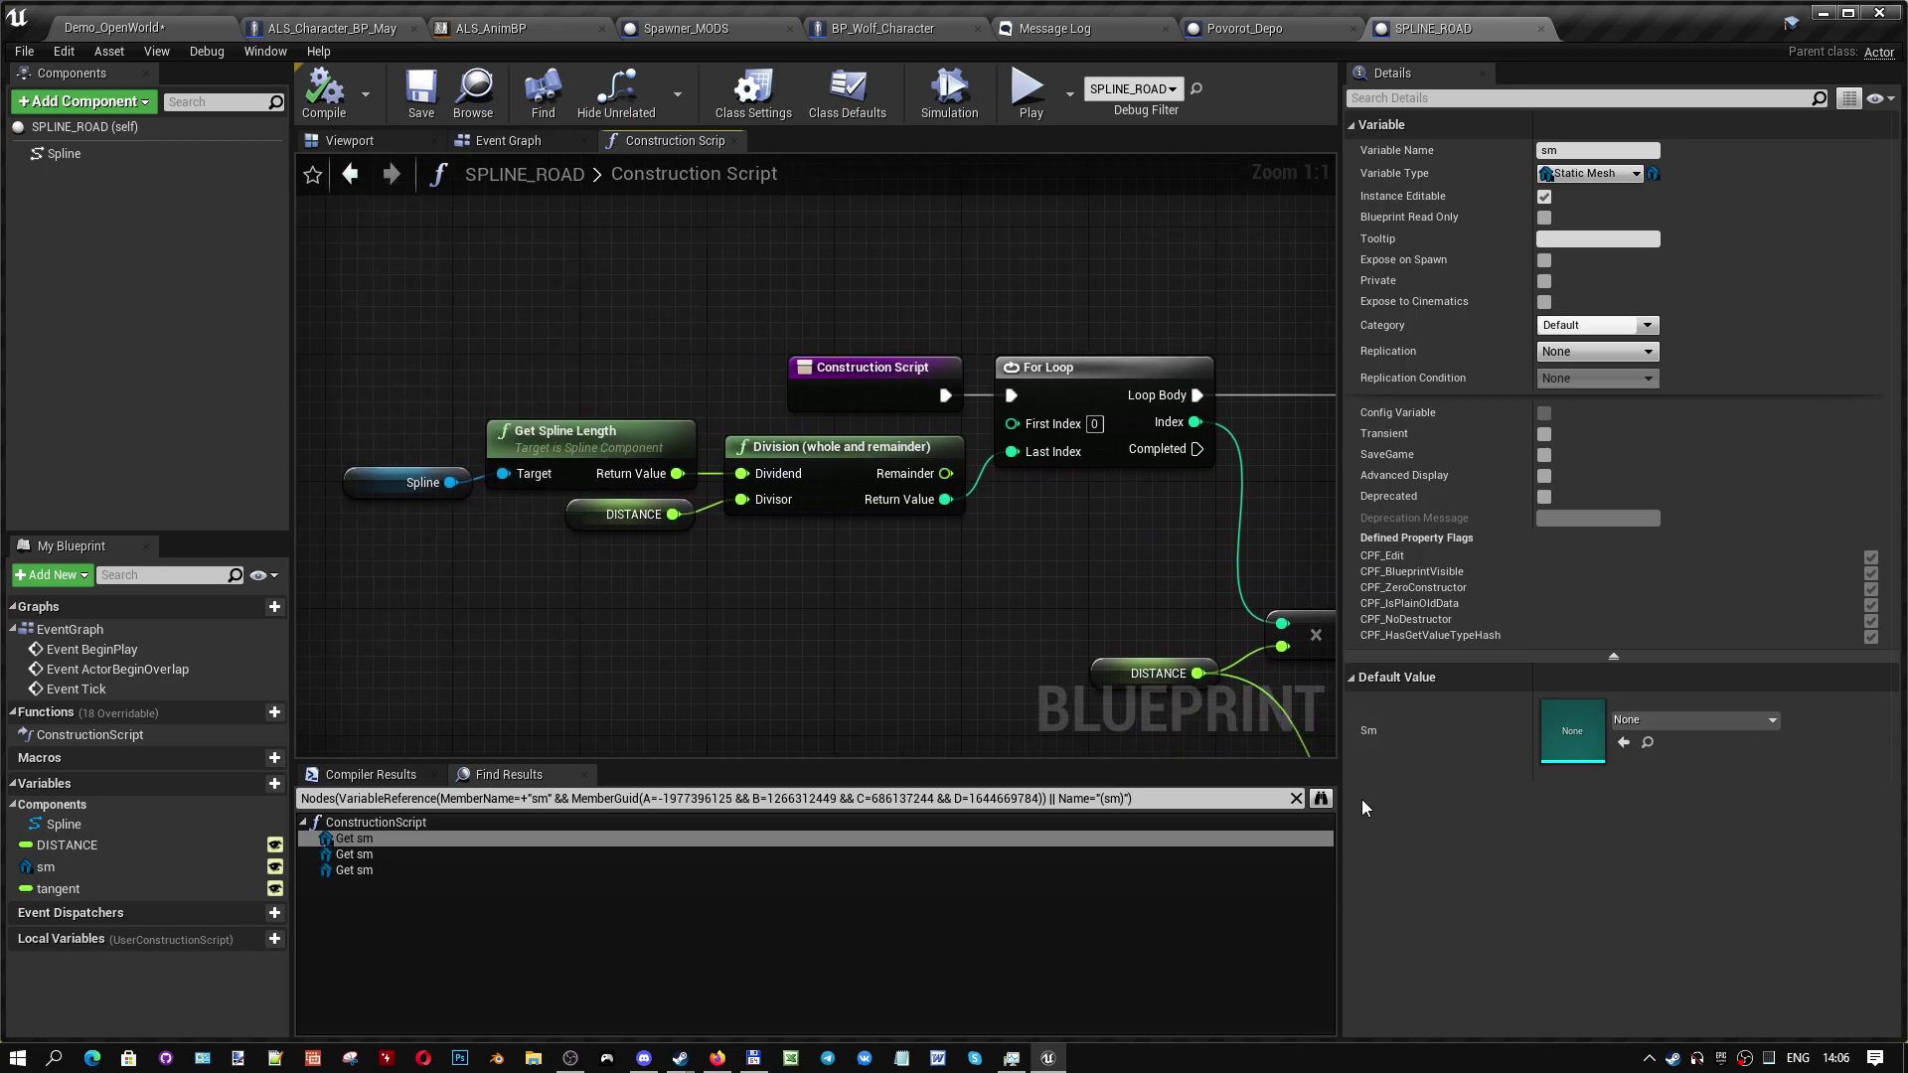
drag(1341, 773, 1607, 773)
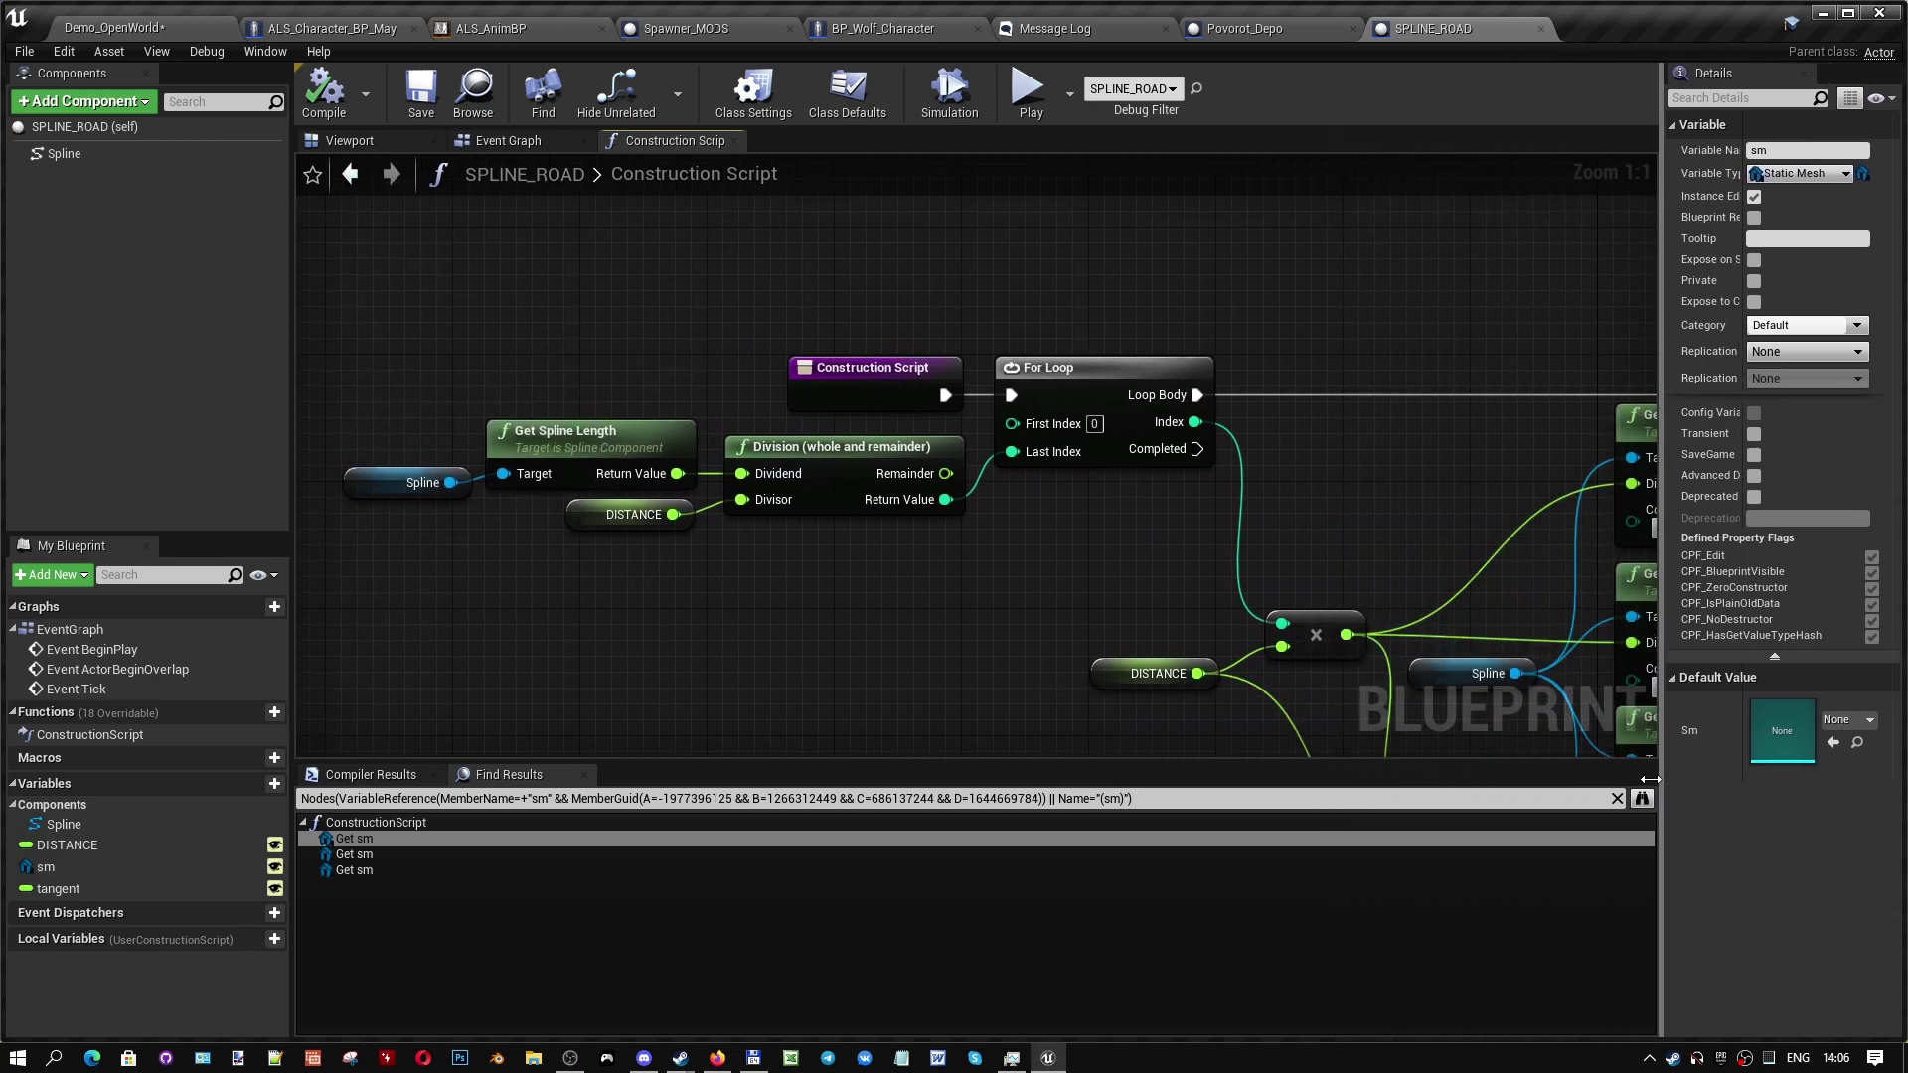
right_drag(748, 607, 833, 547)
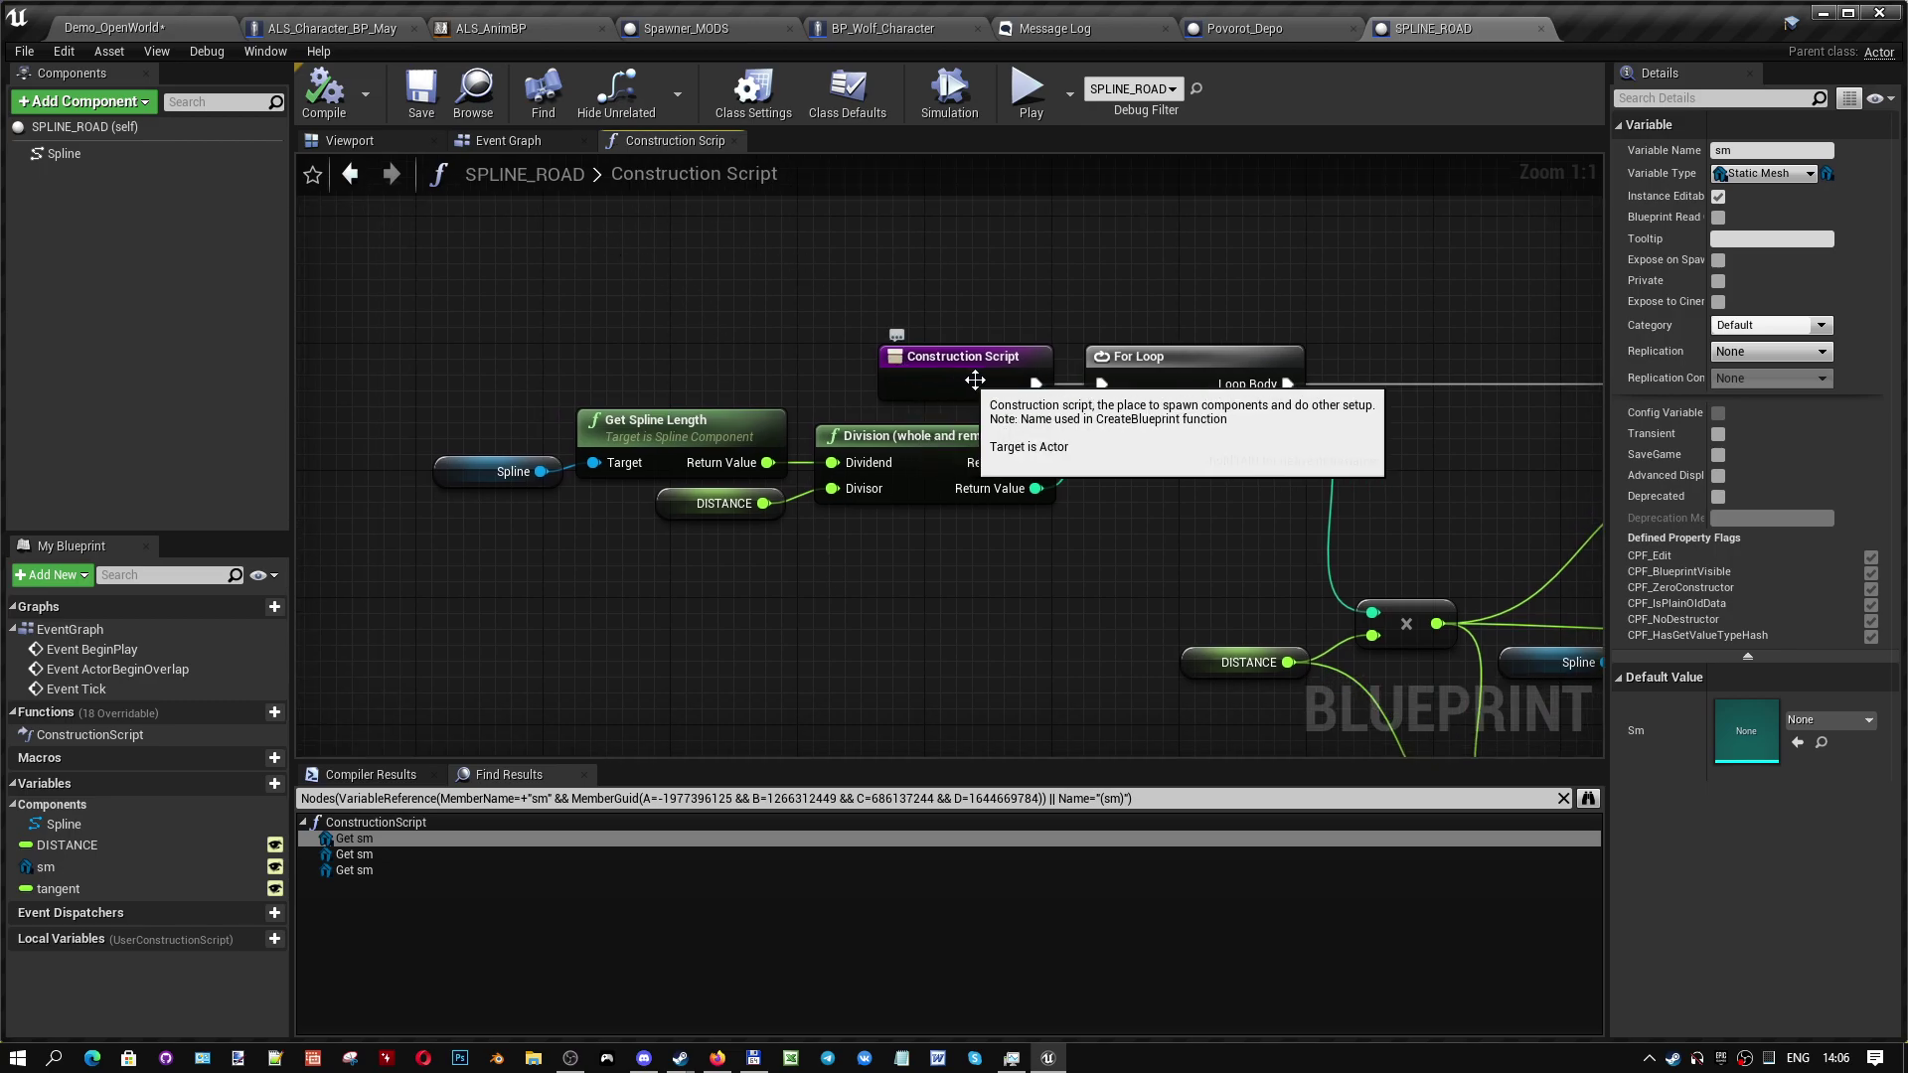
click(1152, 364)
click(923, 450)
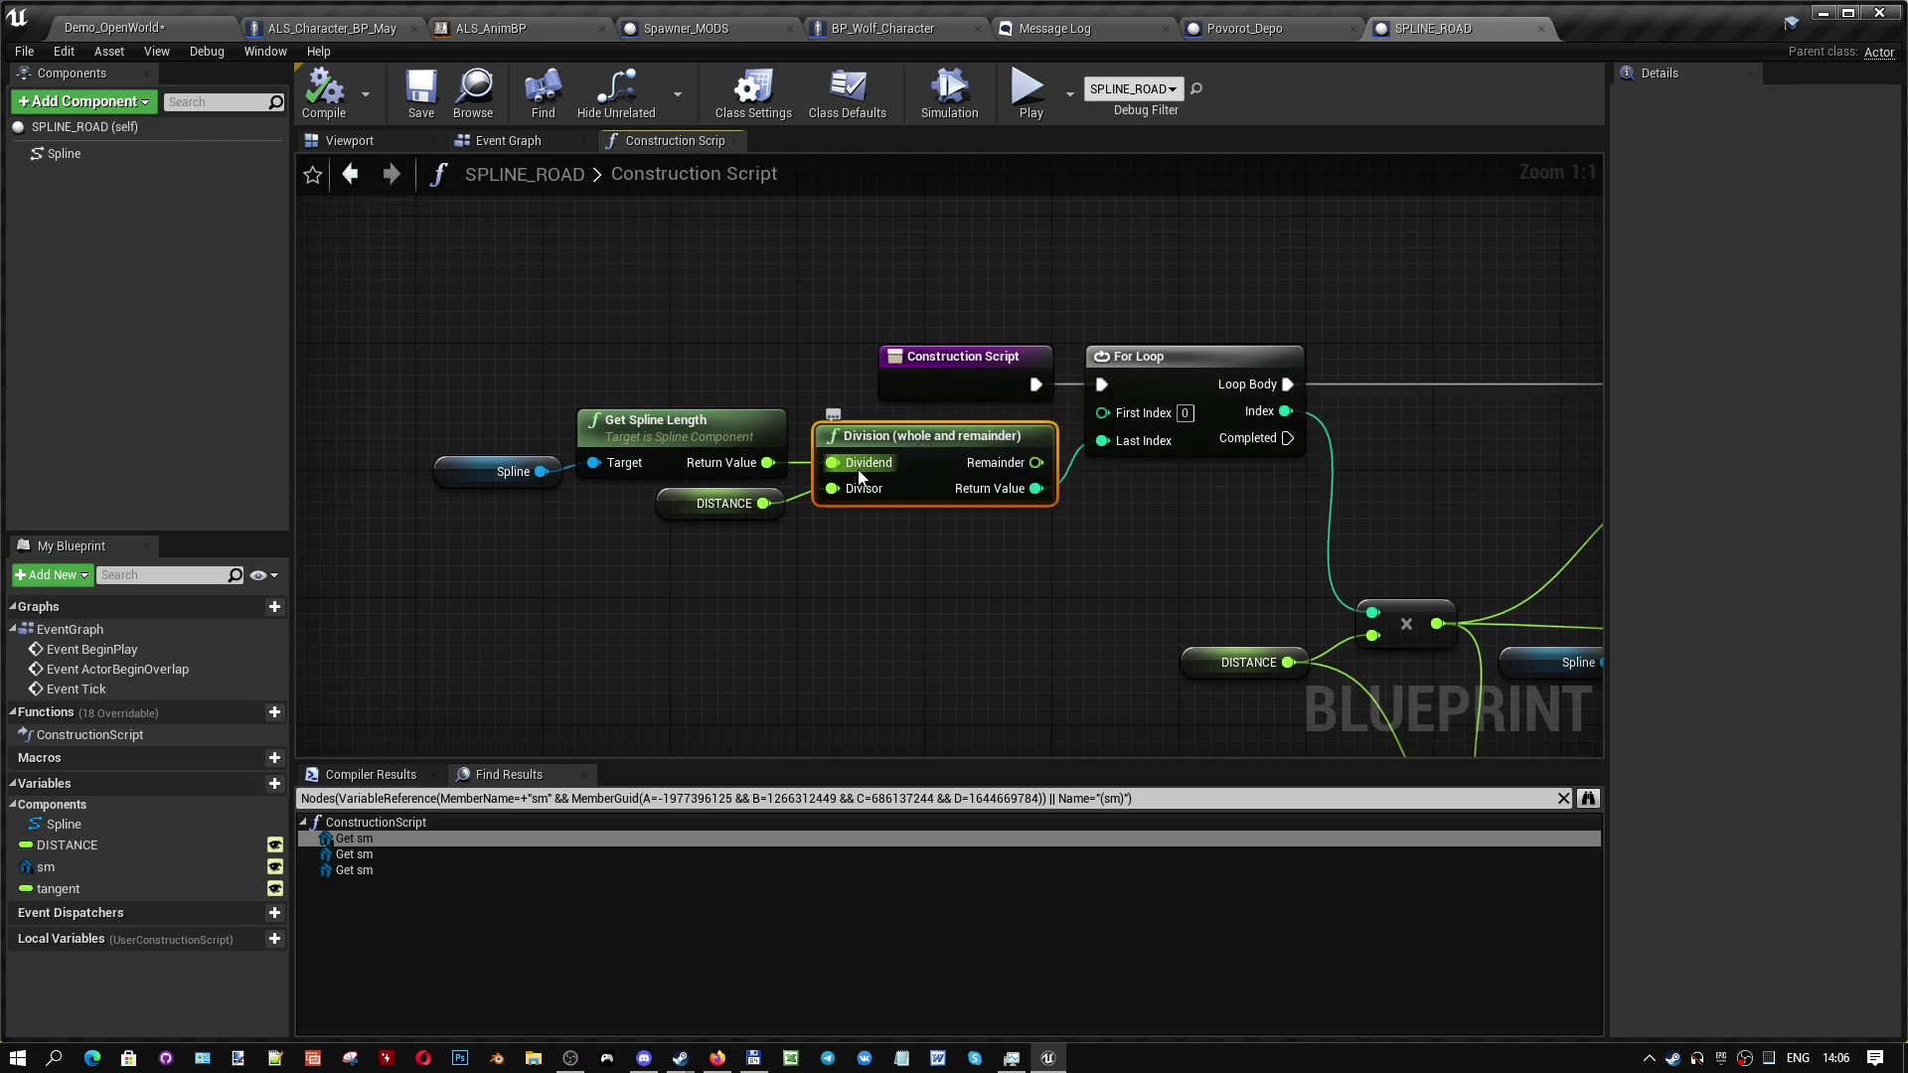
click(470, 484)
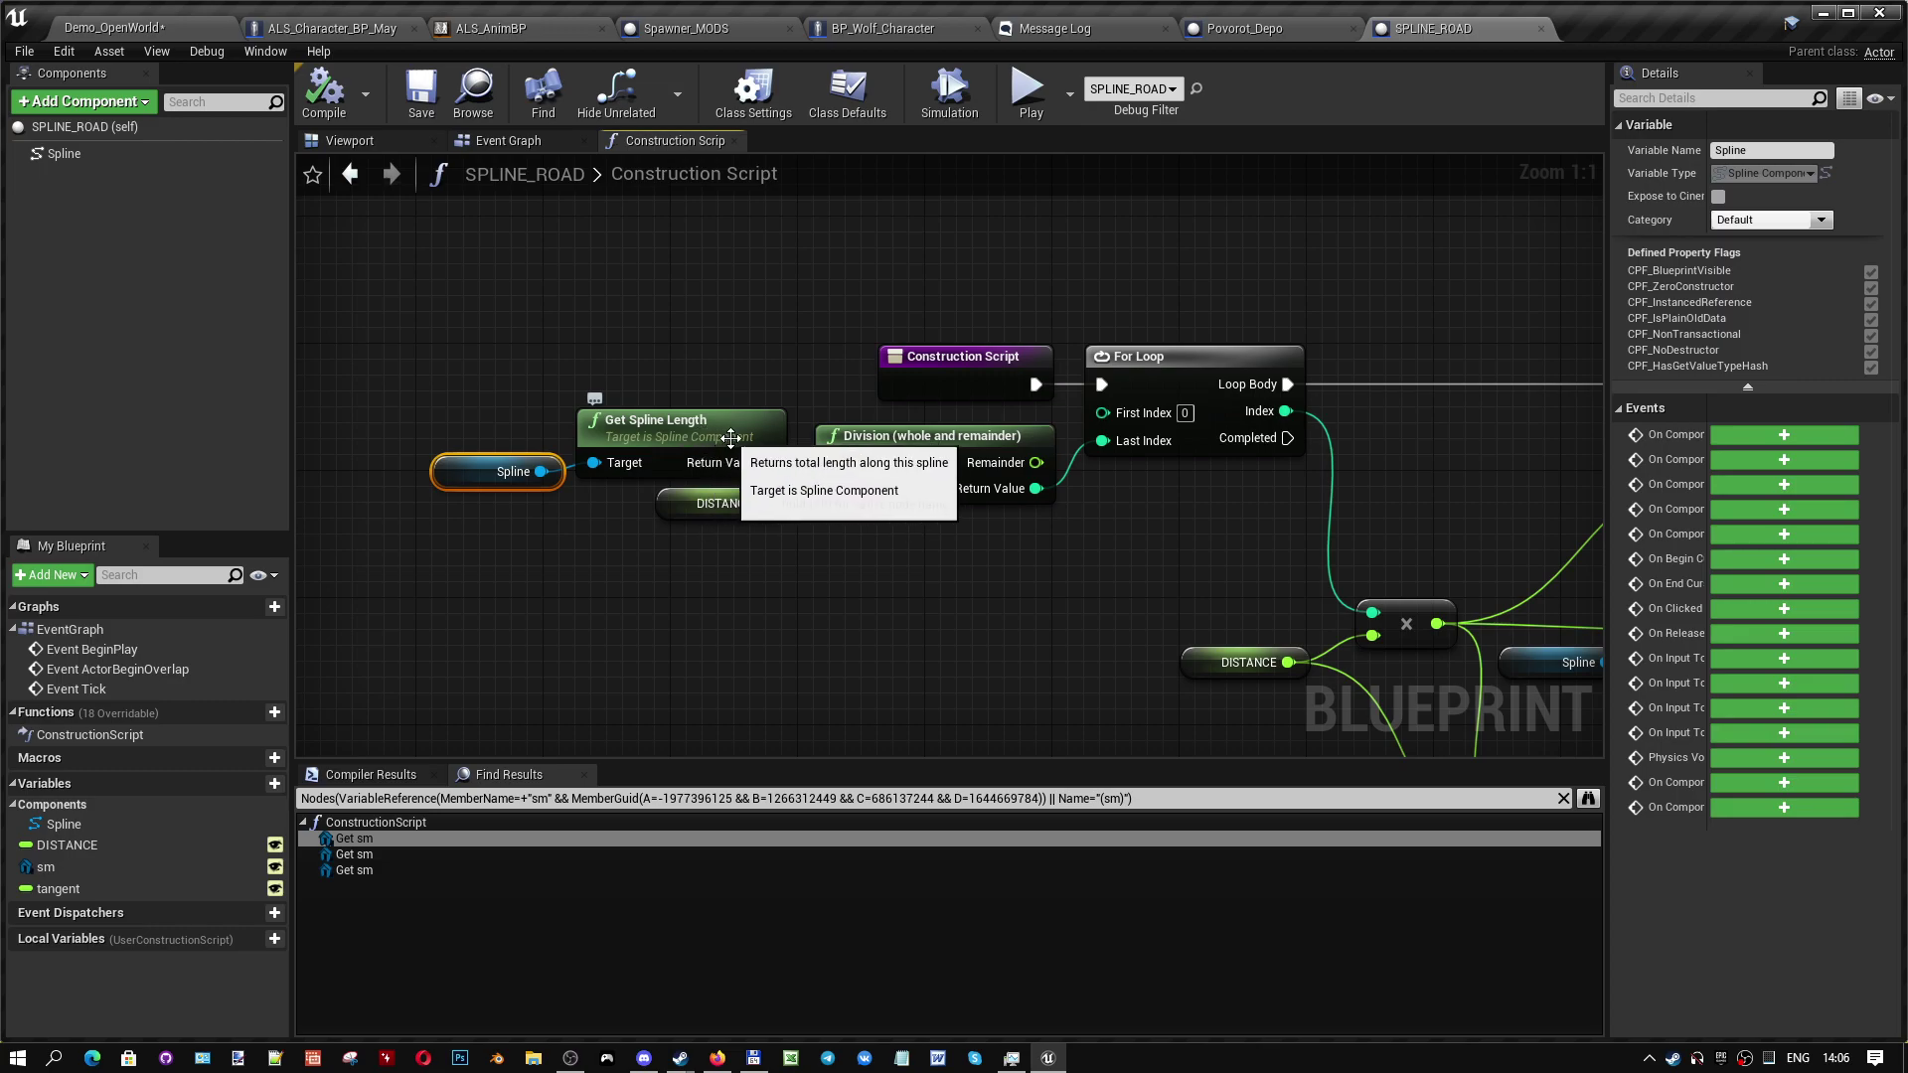
click(874, 450)
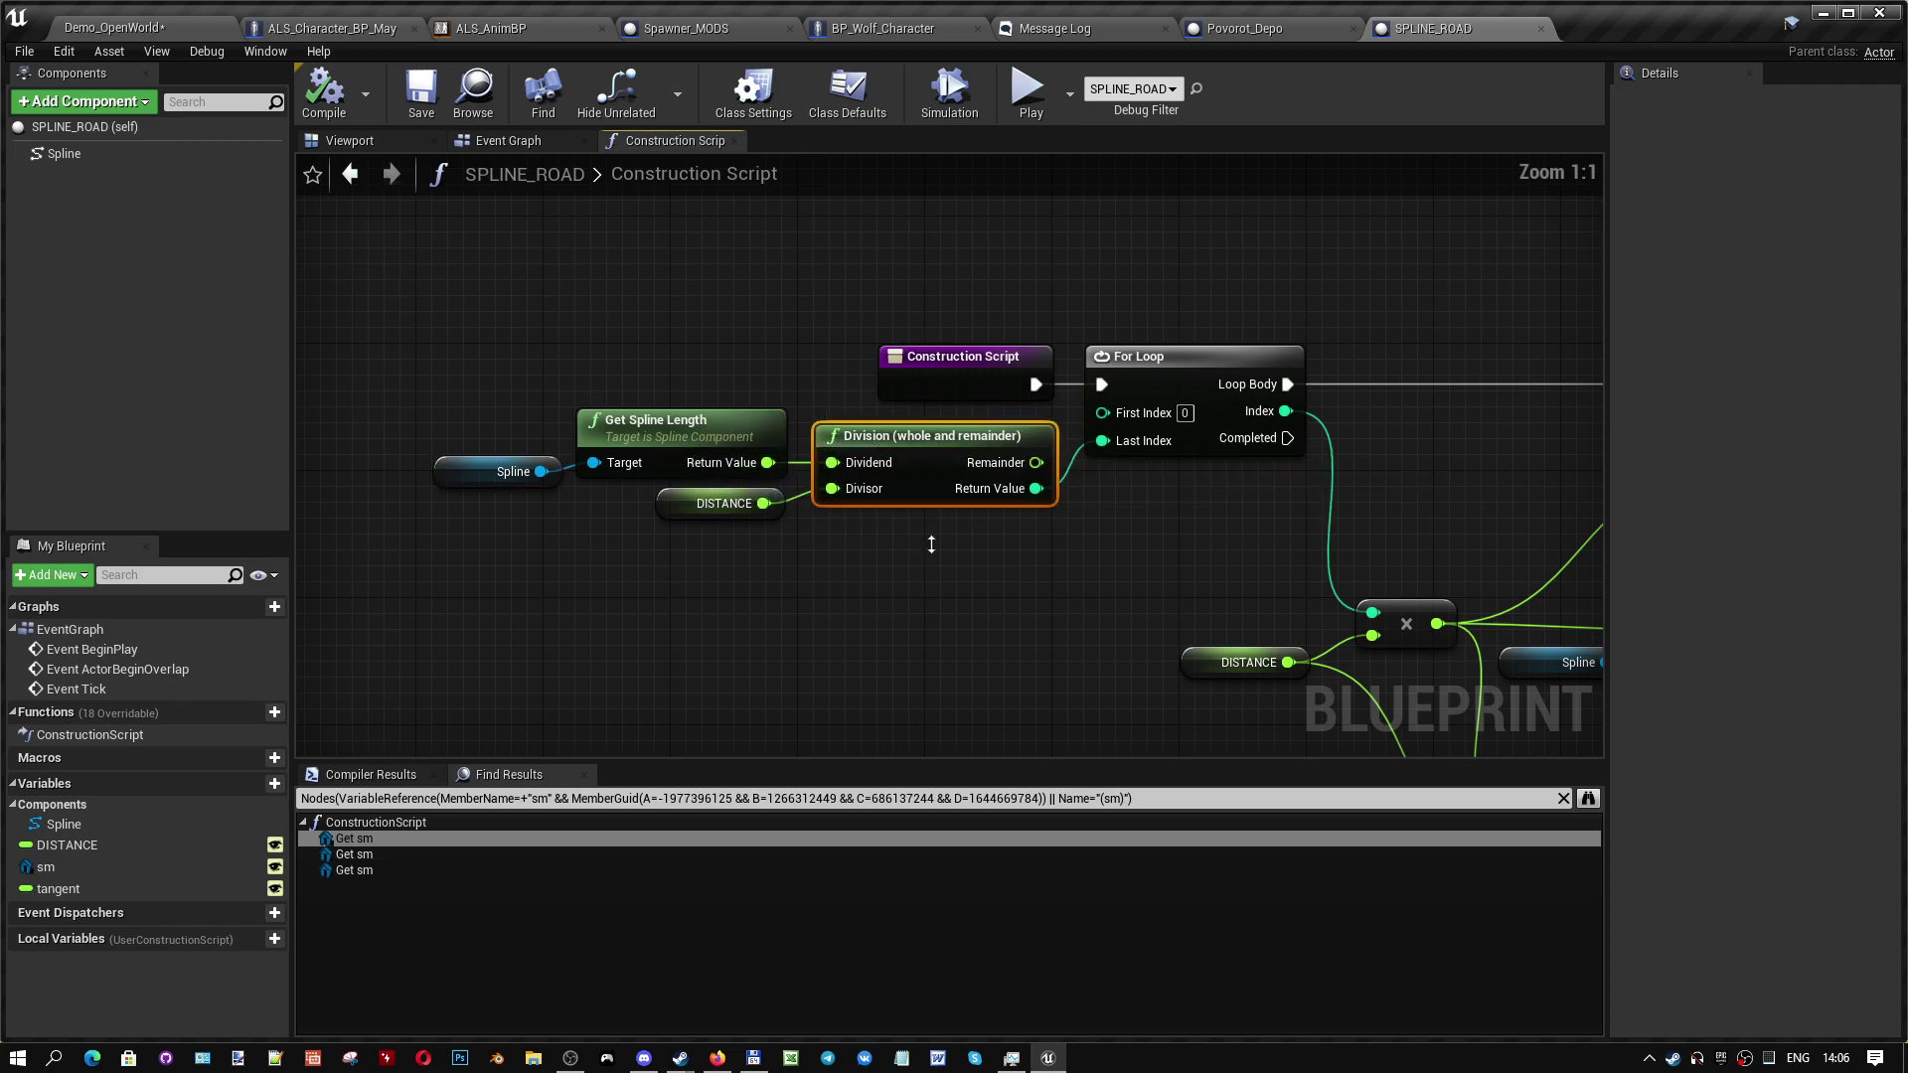
- Move the multiply, DISTANCE and Spline nodes up beside the For Loop
scroll(906, 563, up, 2)
scroll(856, 577, up, 1)
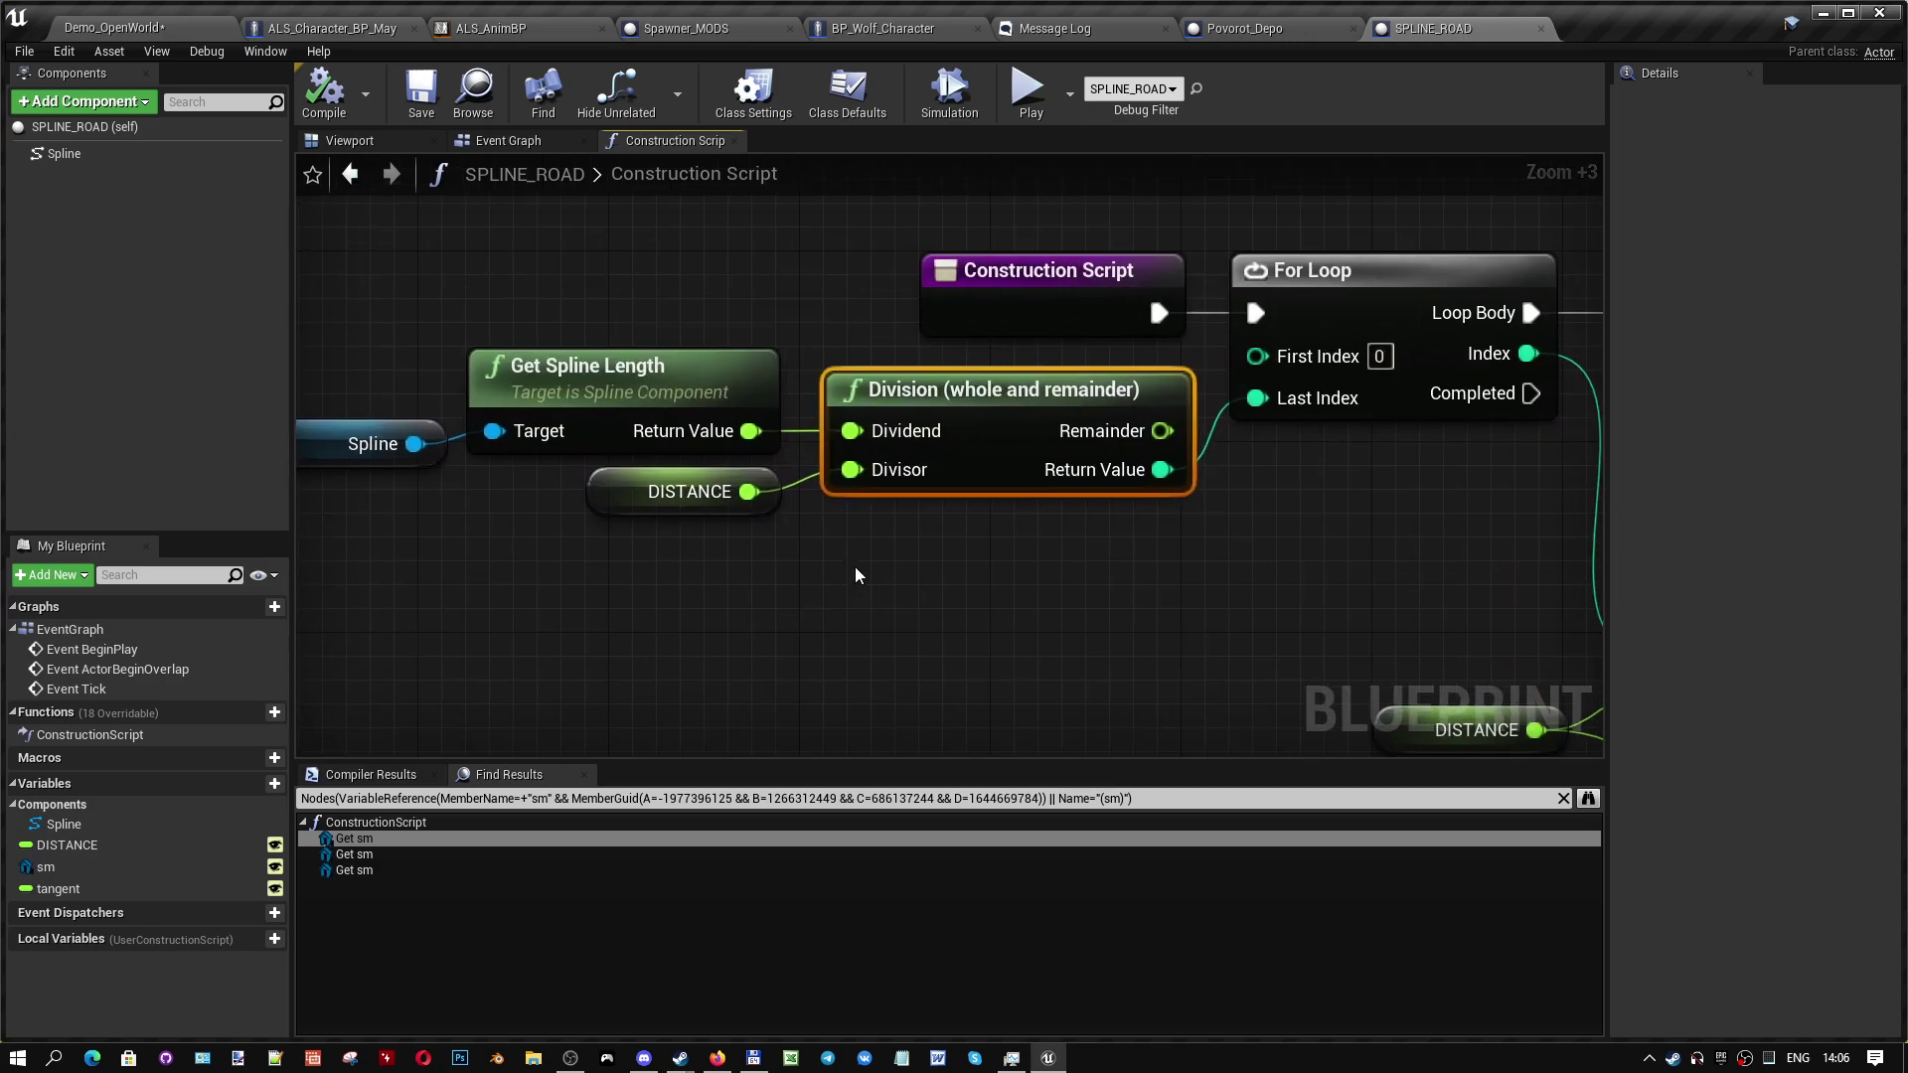
right_drag(1122, 472, 673, 597)
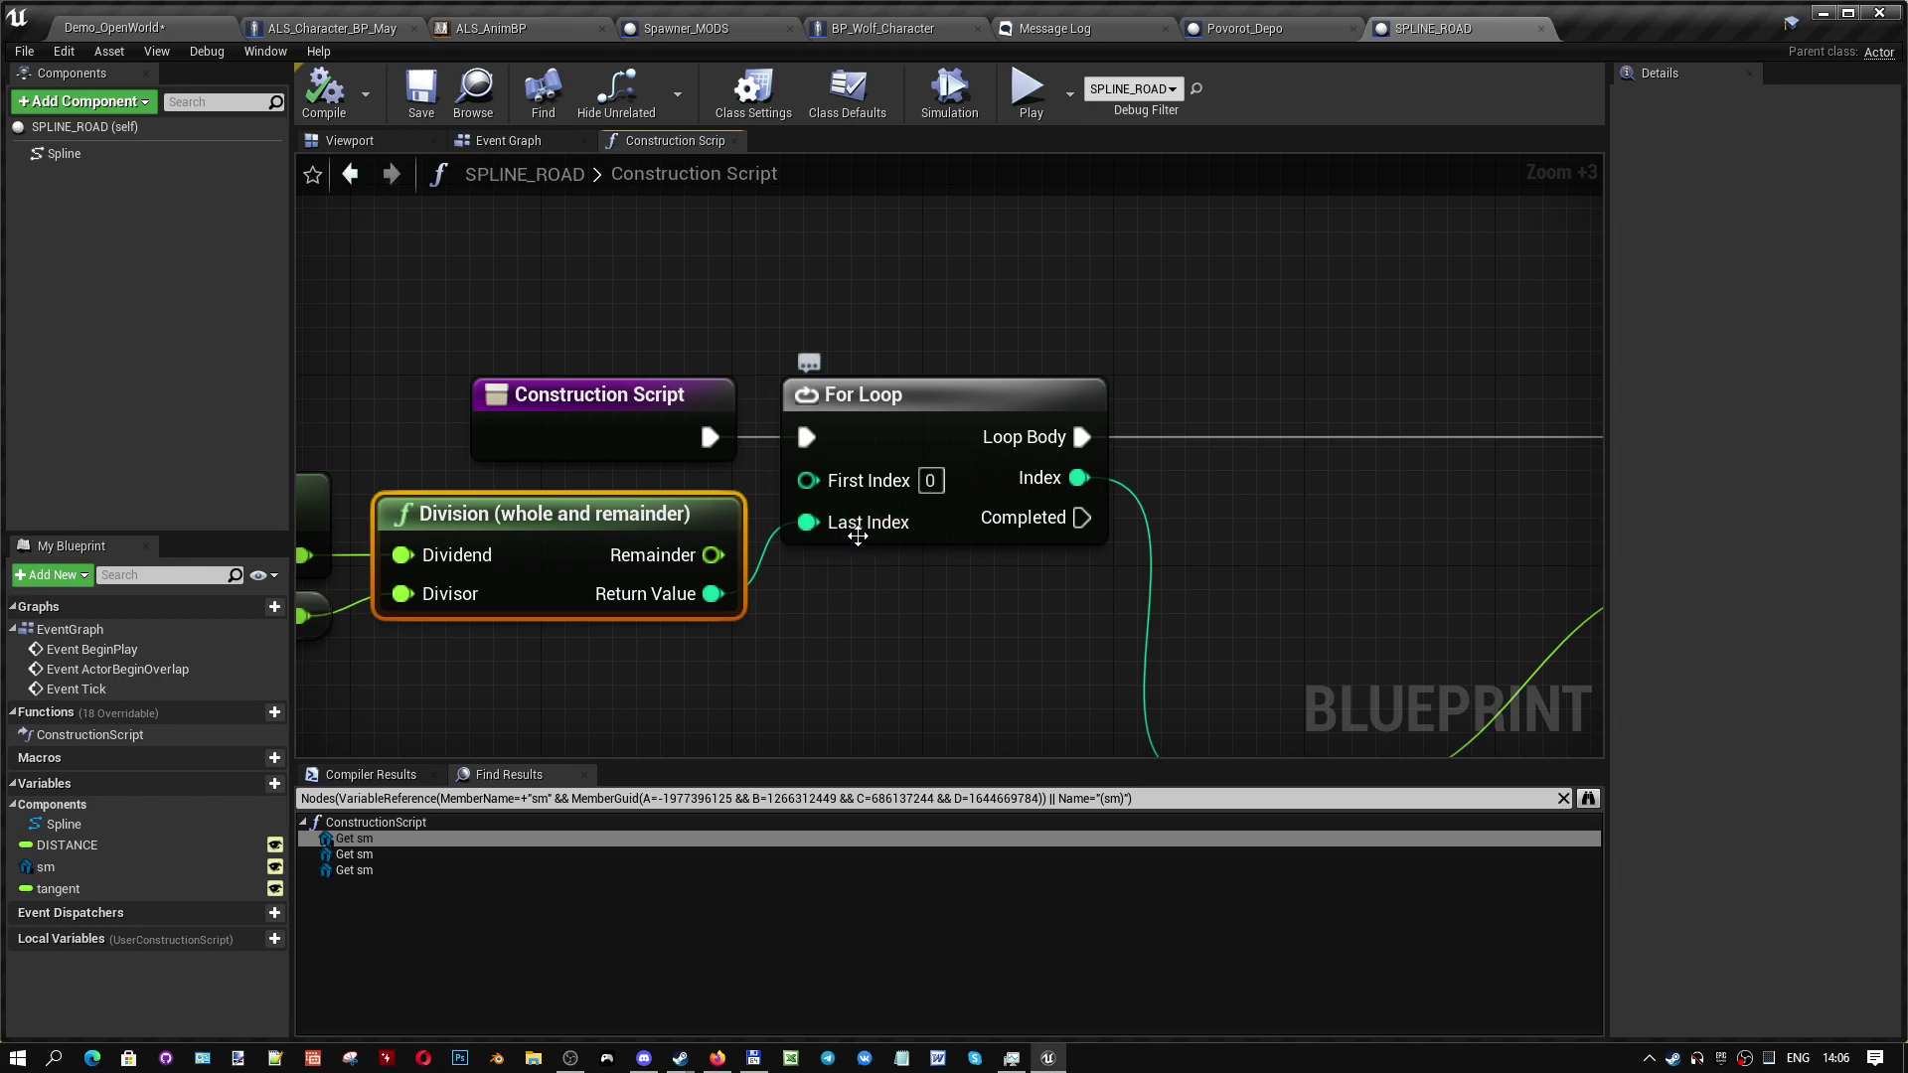
right_drag(974, 556, 570, 330)
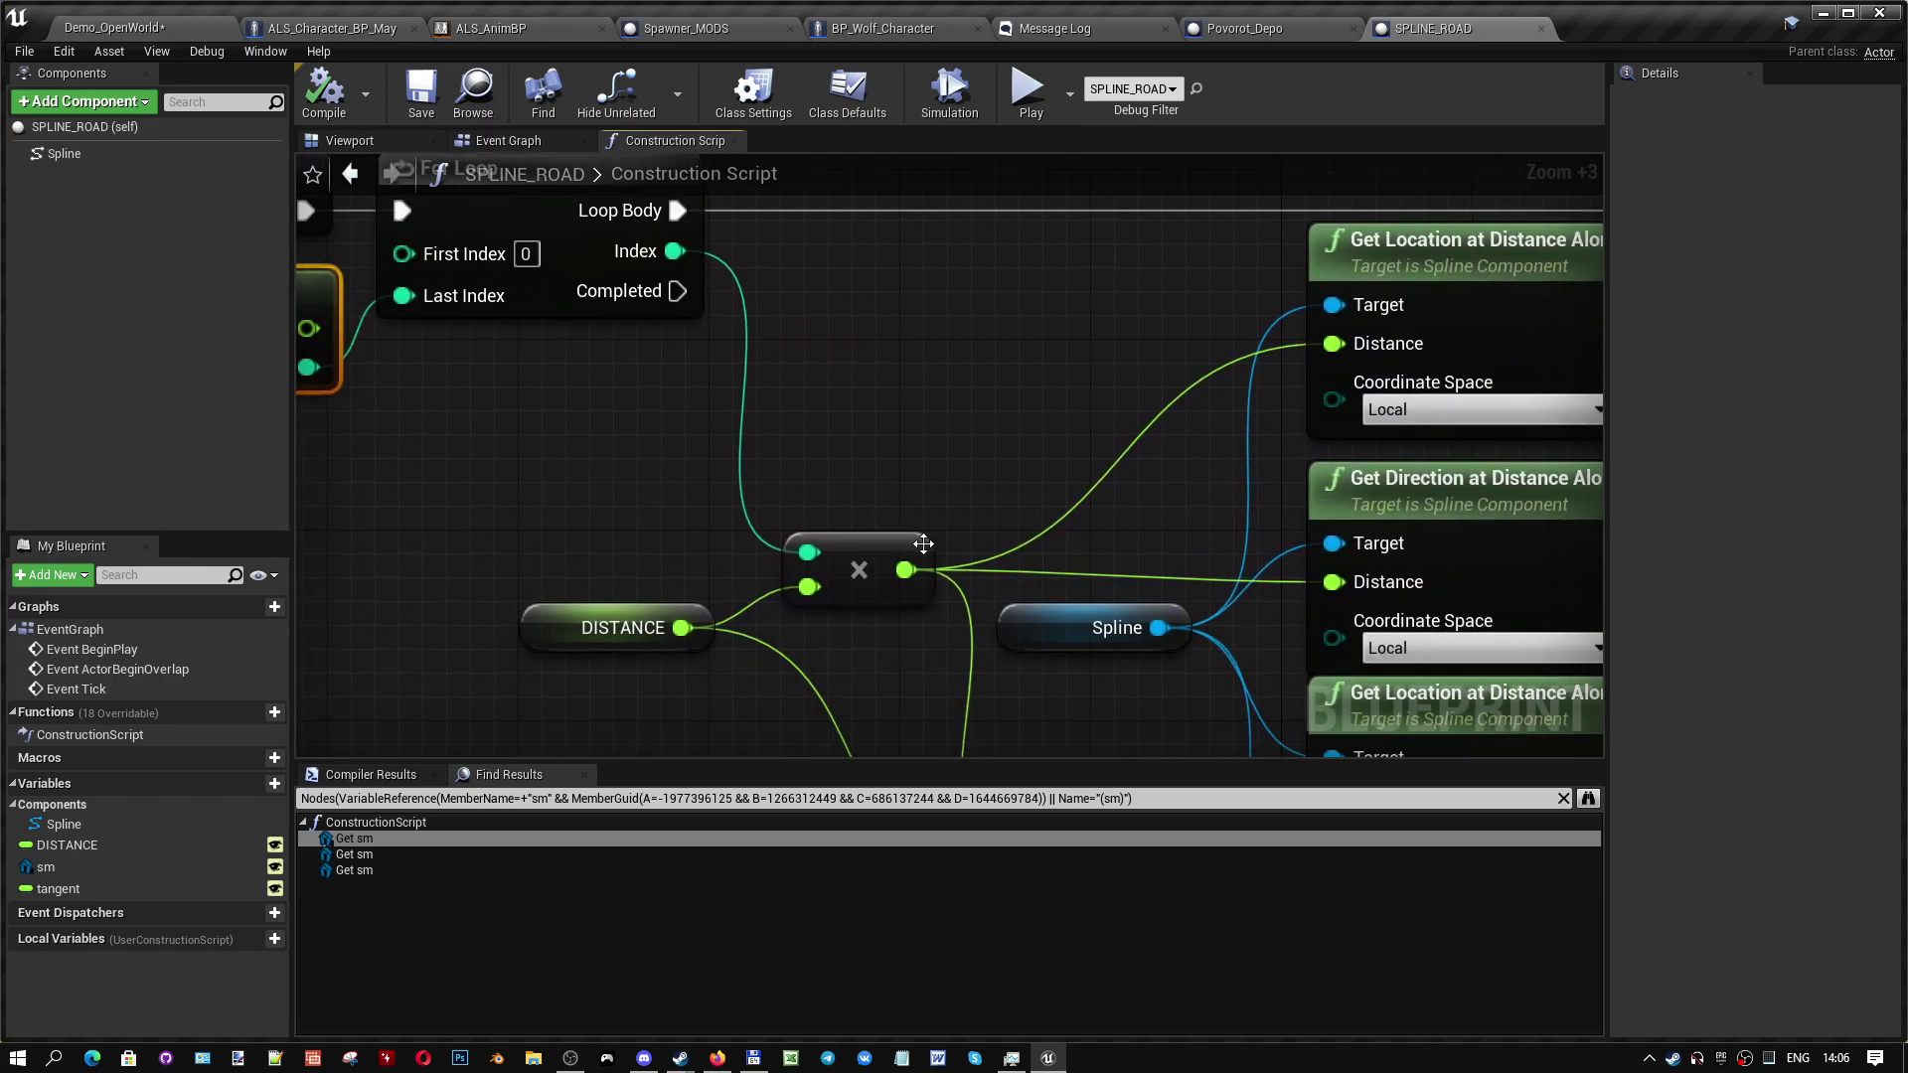
click(890, 486)
drag(890, 486, 915, 391)
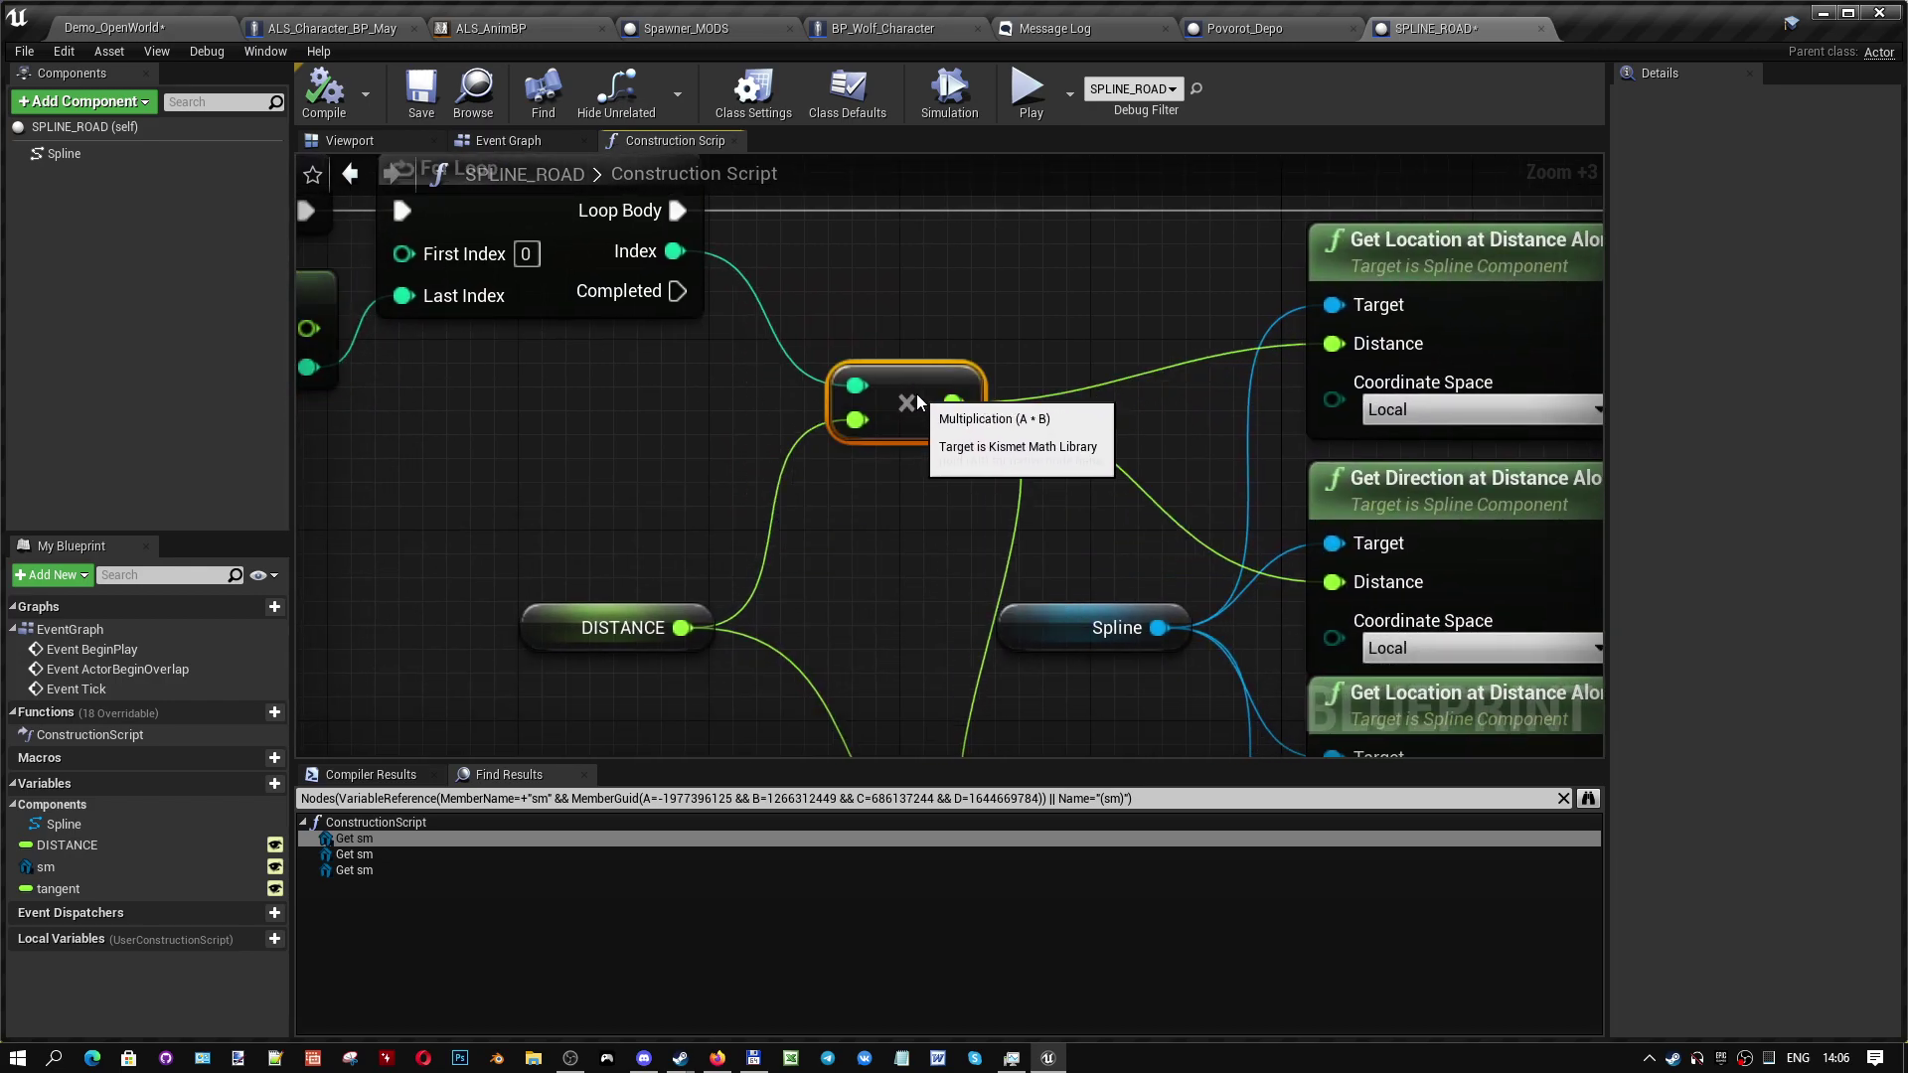
click(845, 556)
drag(548, 632, 553, 510)
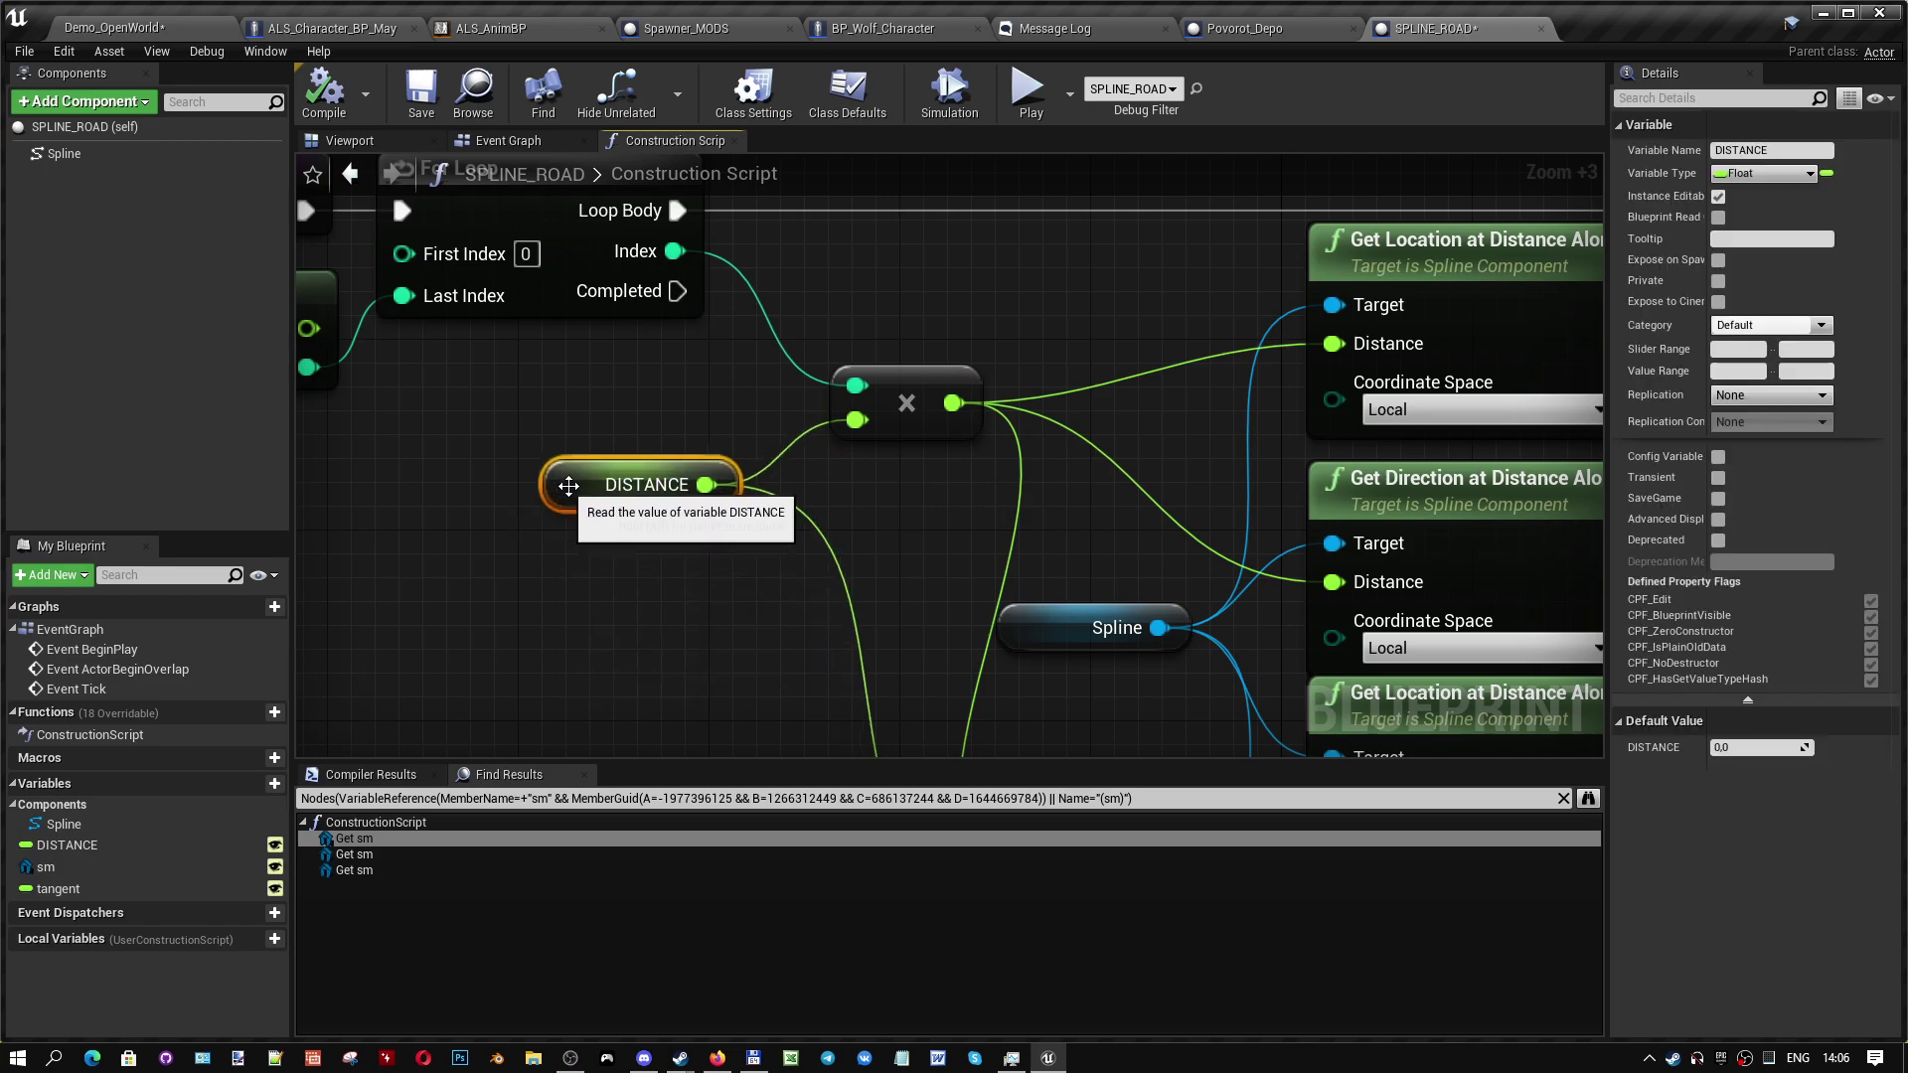
mouse_move(941, 492)
right_down()
mouse_move(654, 542)
mouse_move(677, 578)
right_up()
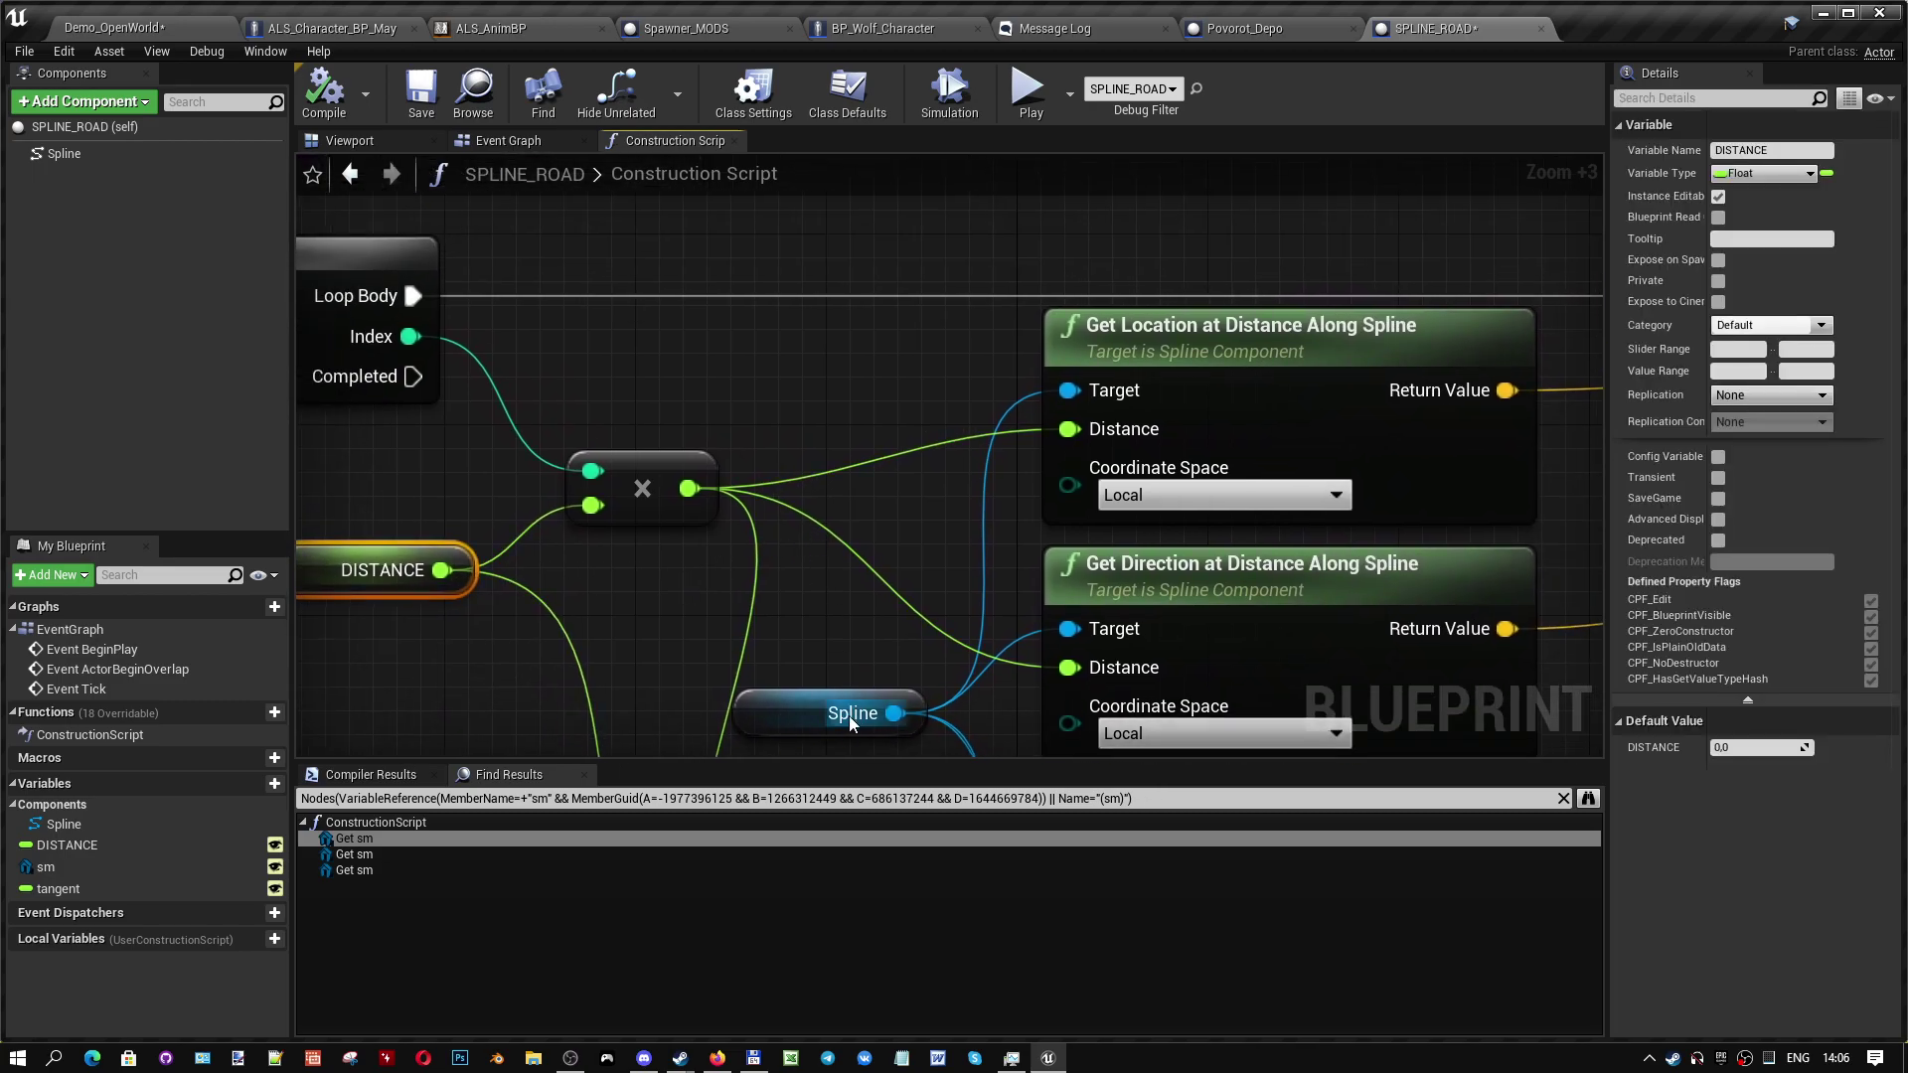
drag(796, 718, 617, 403)
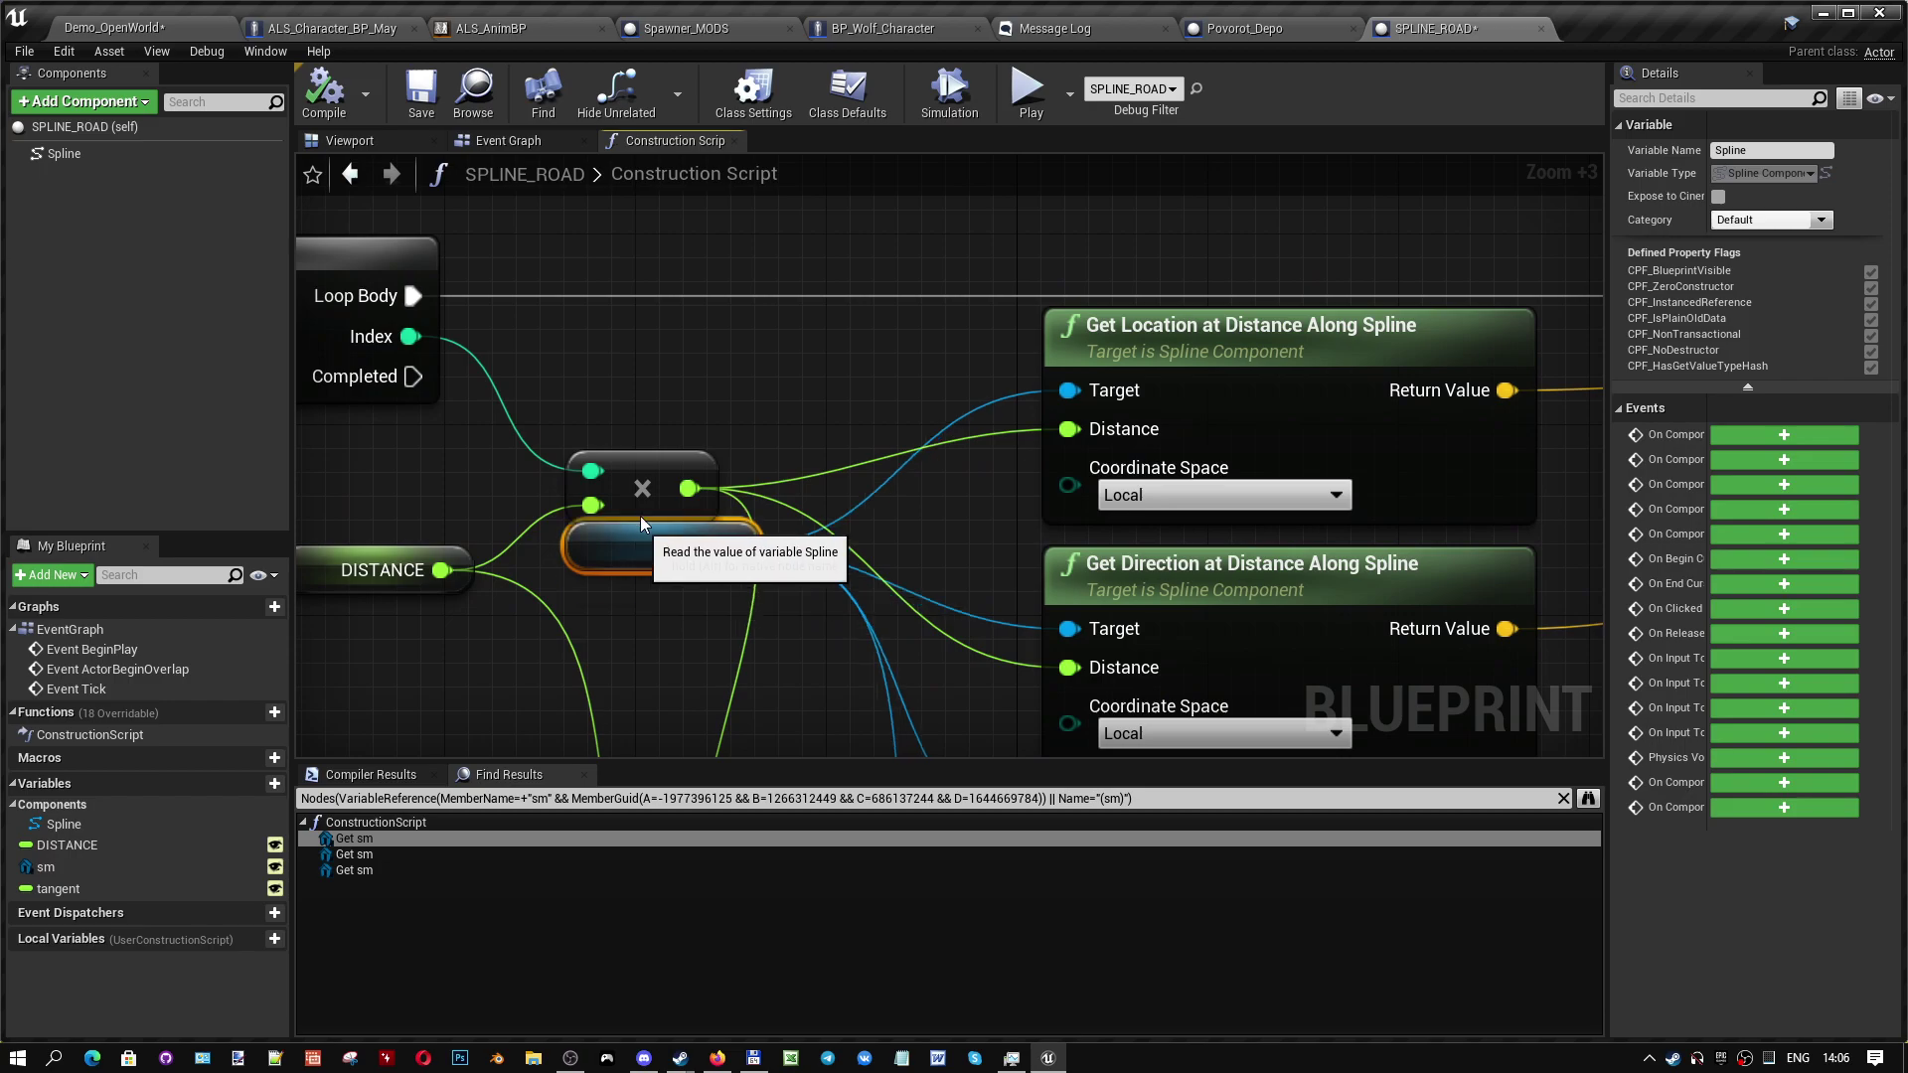
click(1282, 348)
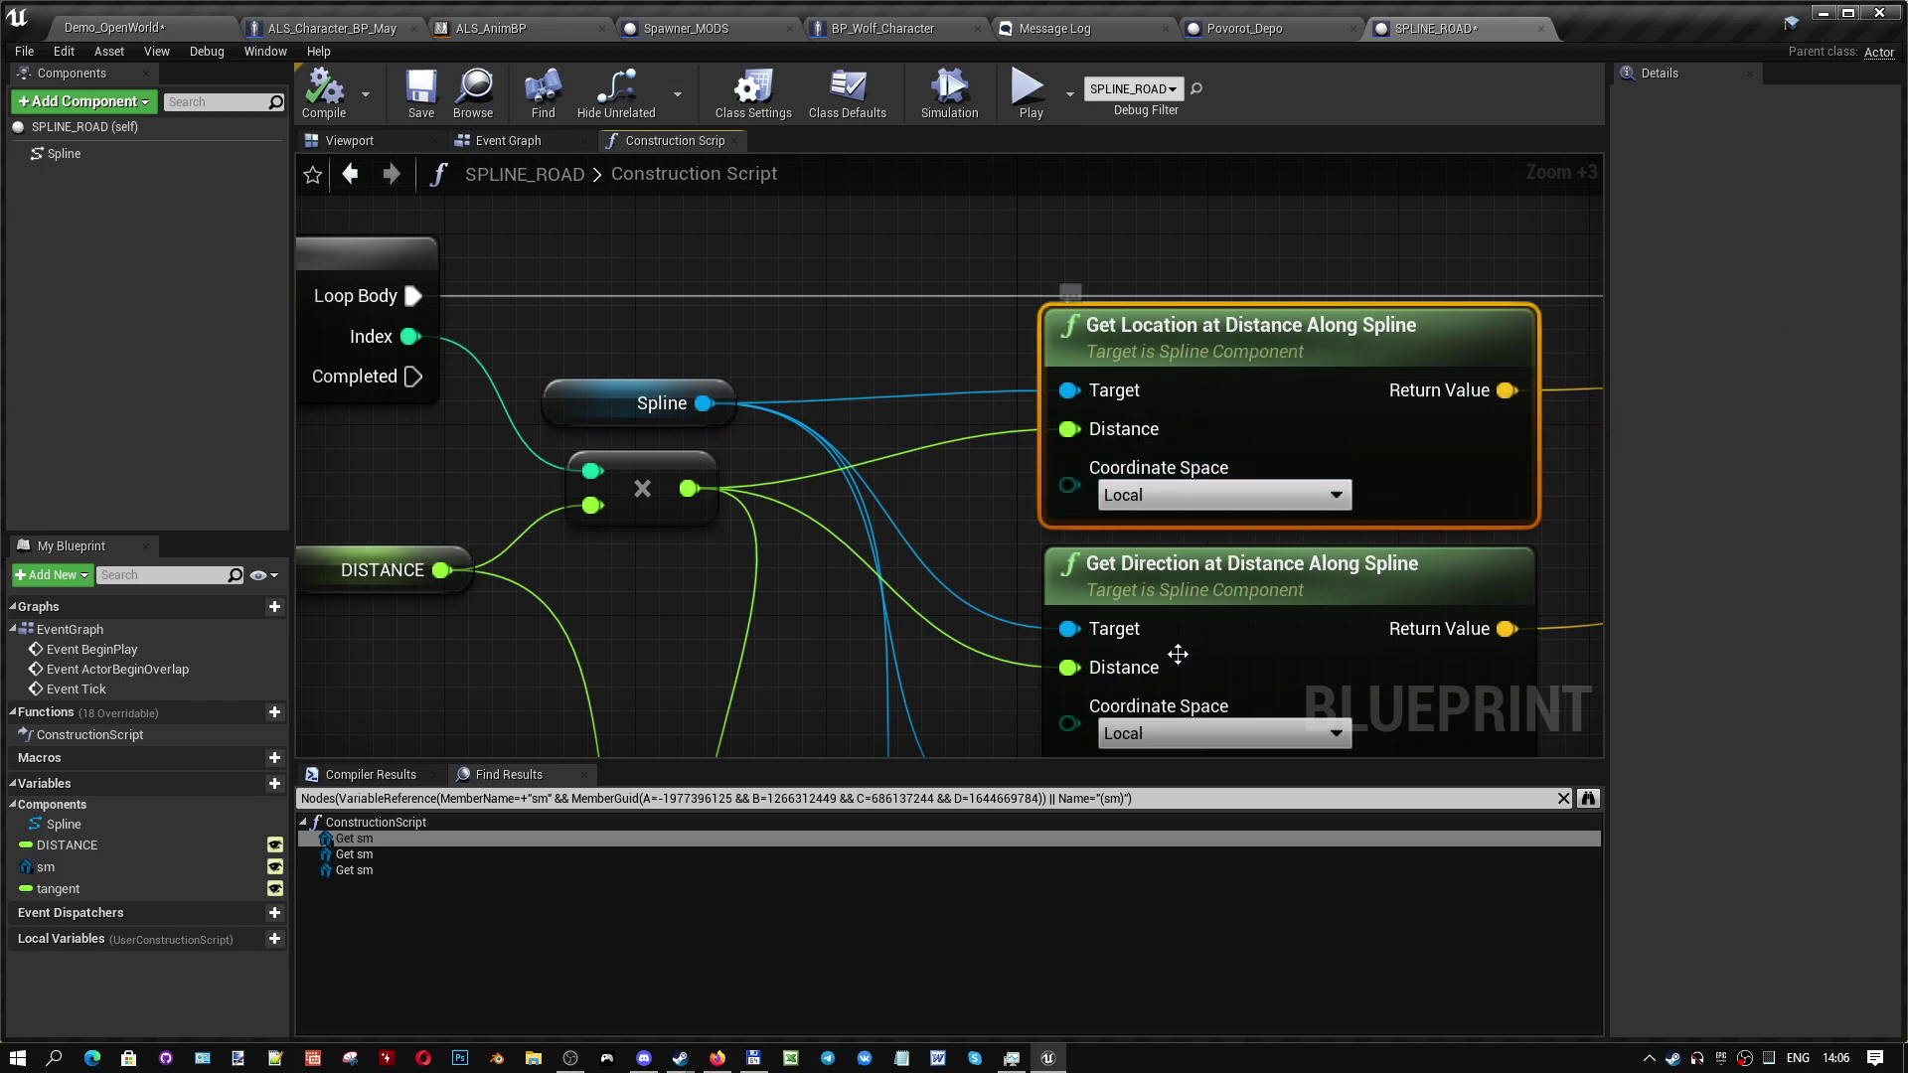
mouse_move(1152, 646)
right_down()
mouse_move(1061, 418)
mouse_move(970, 436)
right_up()
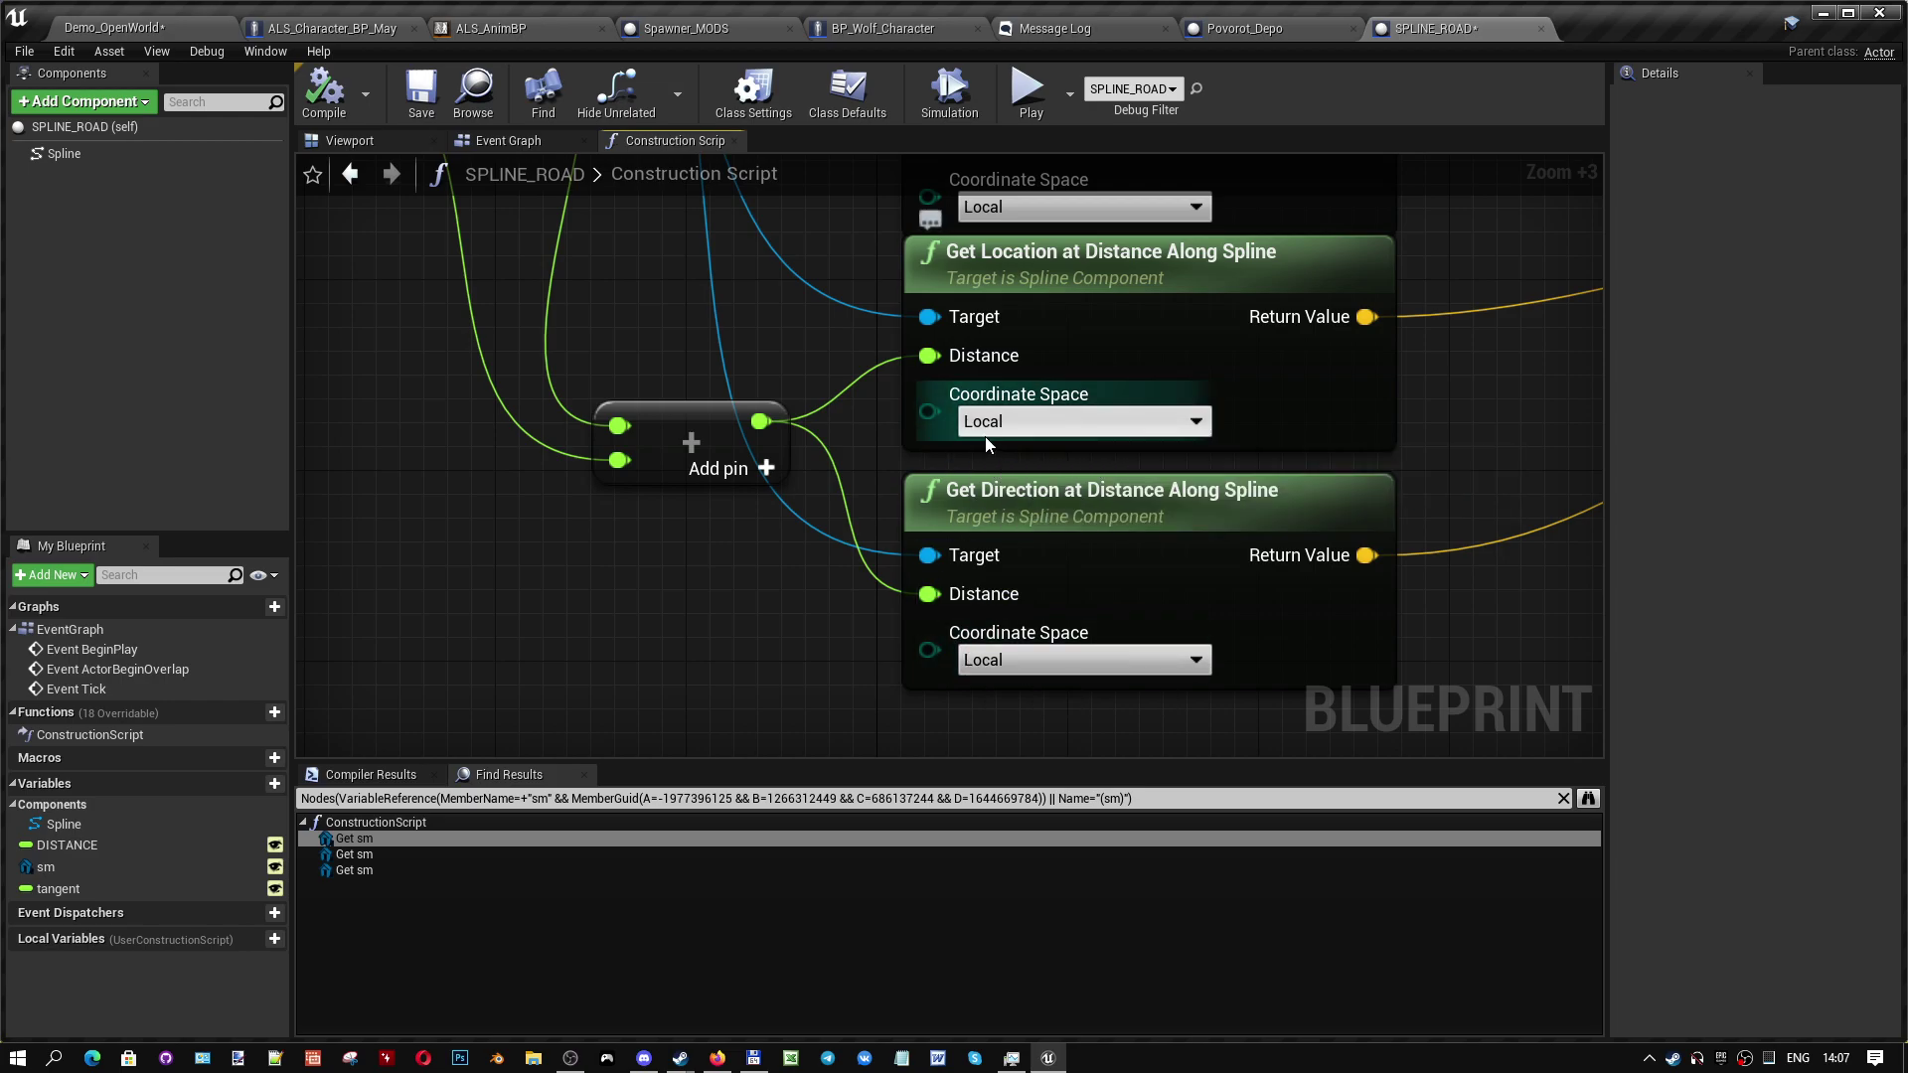
- Place the Add (+) node close beside the DISTANCE and multiply nodes
right_drag(785, 395, 955, 634)
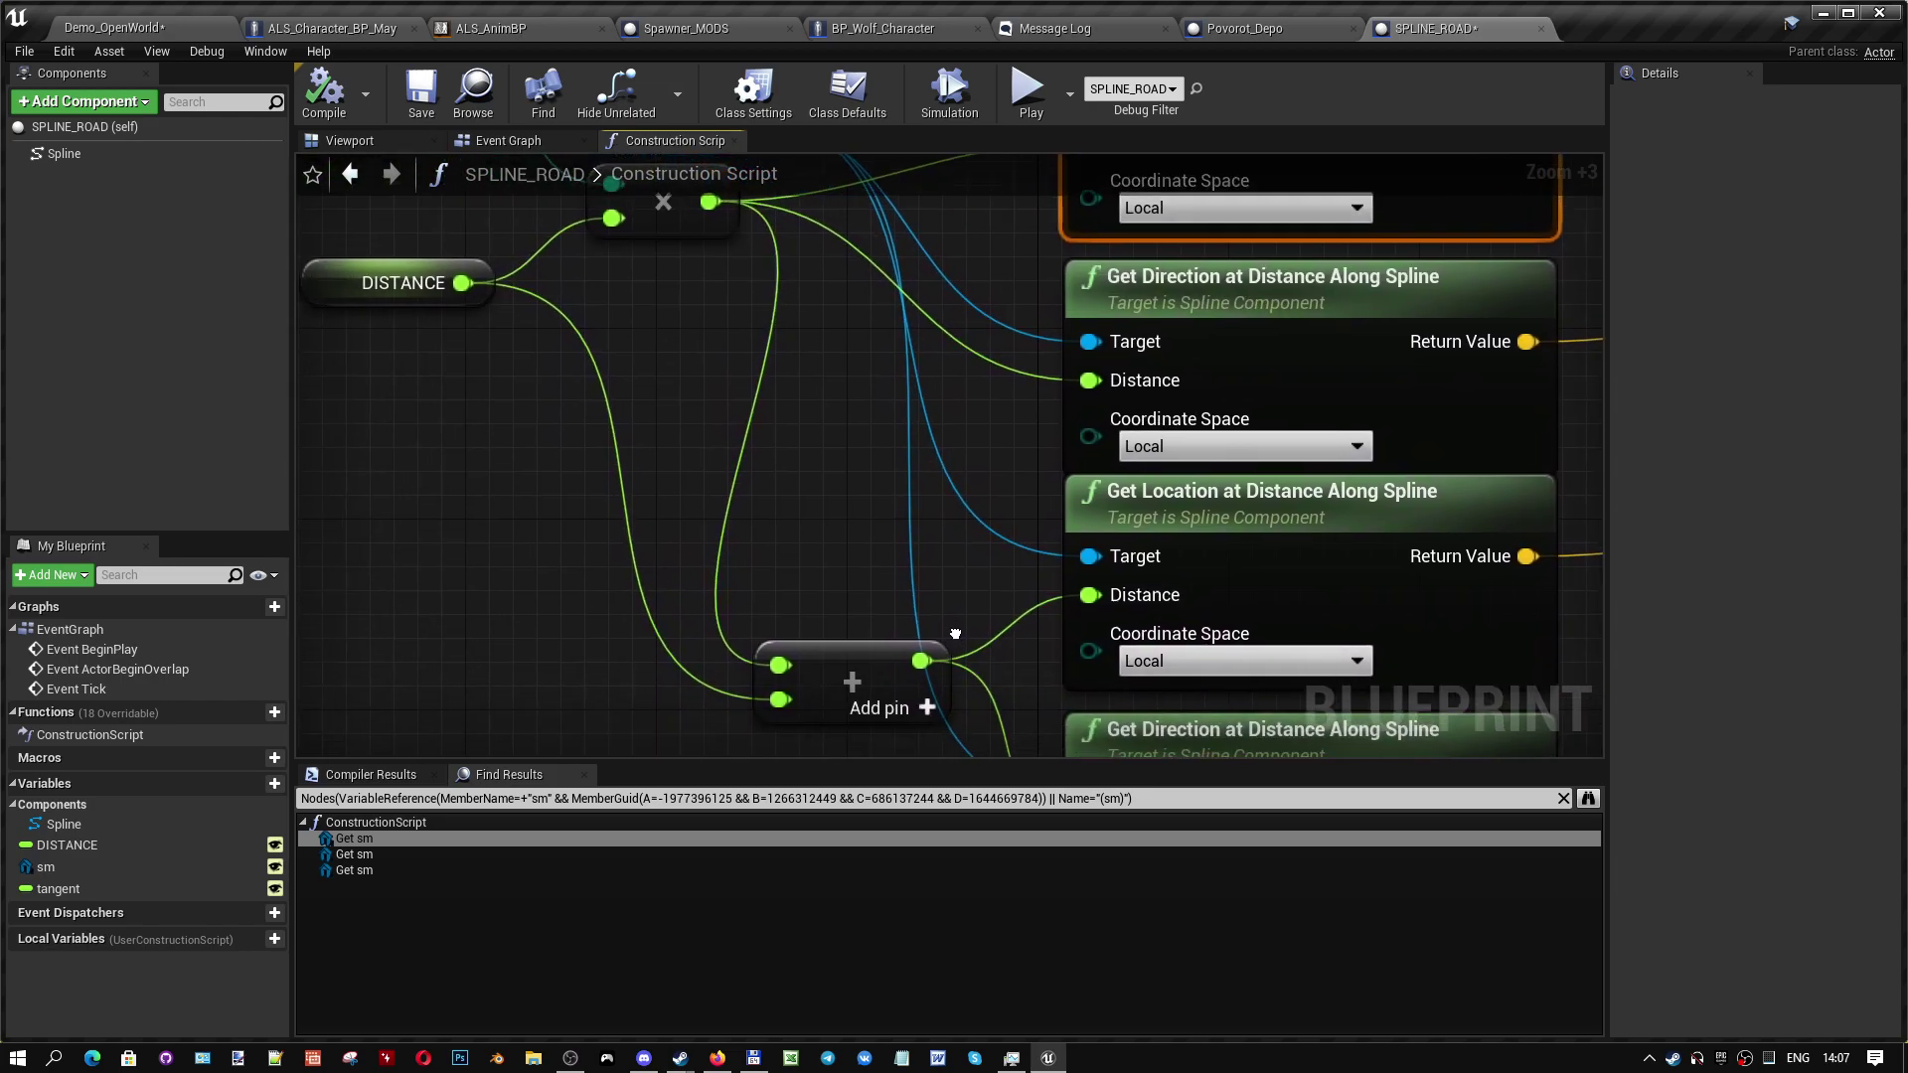
drag(887, 646, 768, 479)
mouse_move(1032, 483)
right_down()
mouse_move(1252, 636)
mouse_move(1131, 465)
right_up()
right_drag(789, 466, 931, 593)
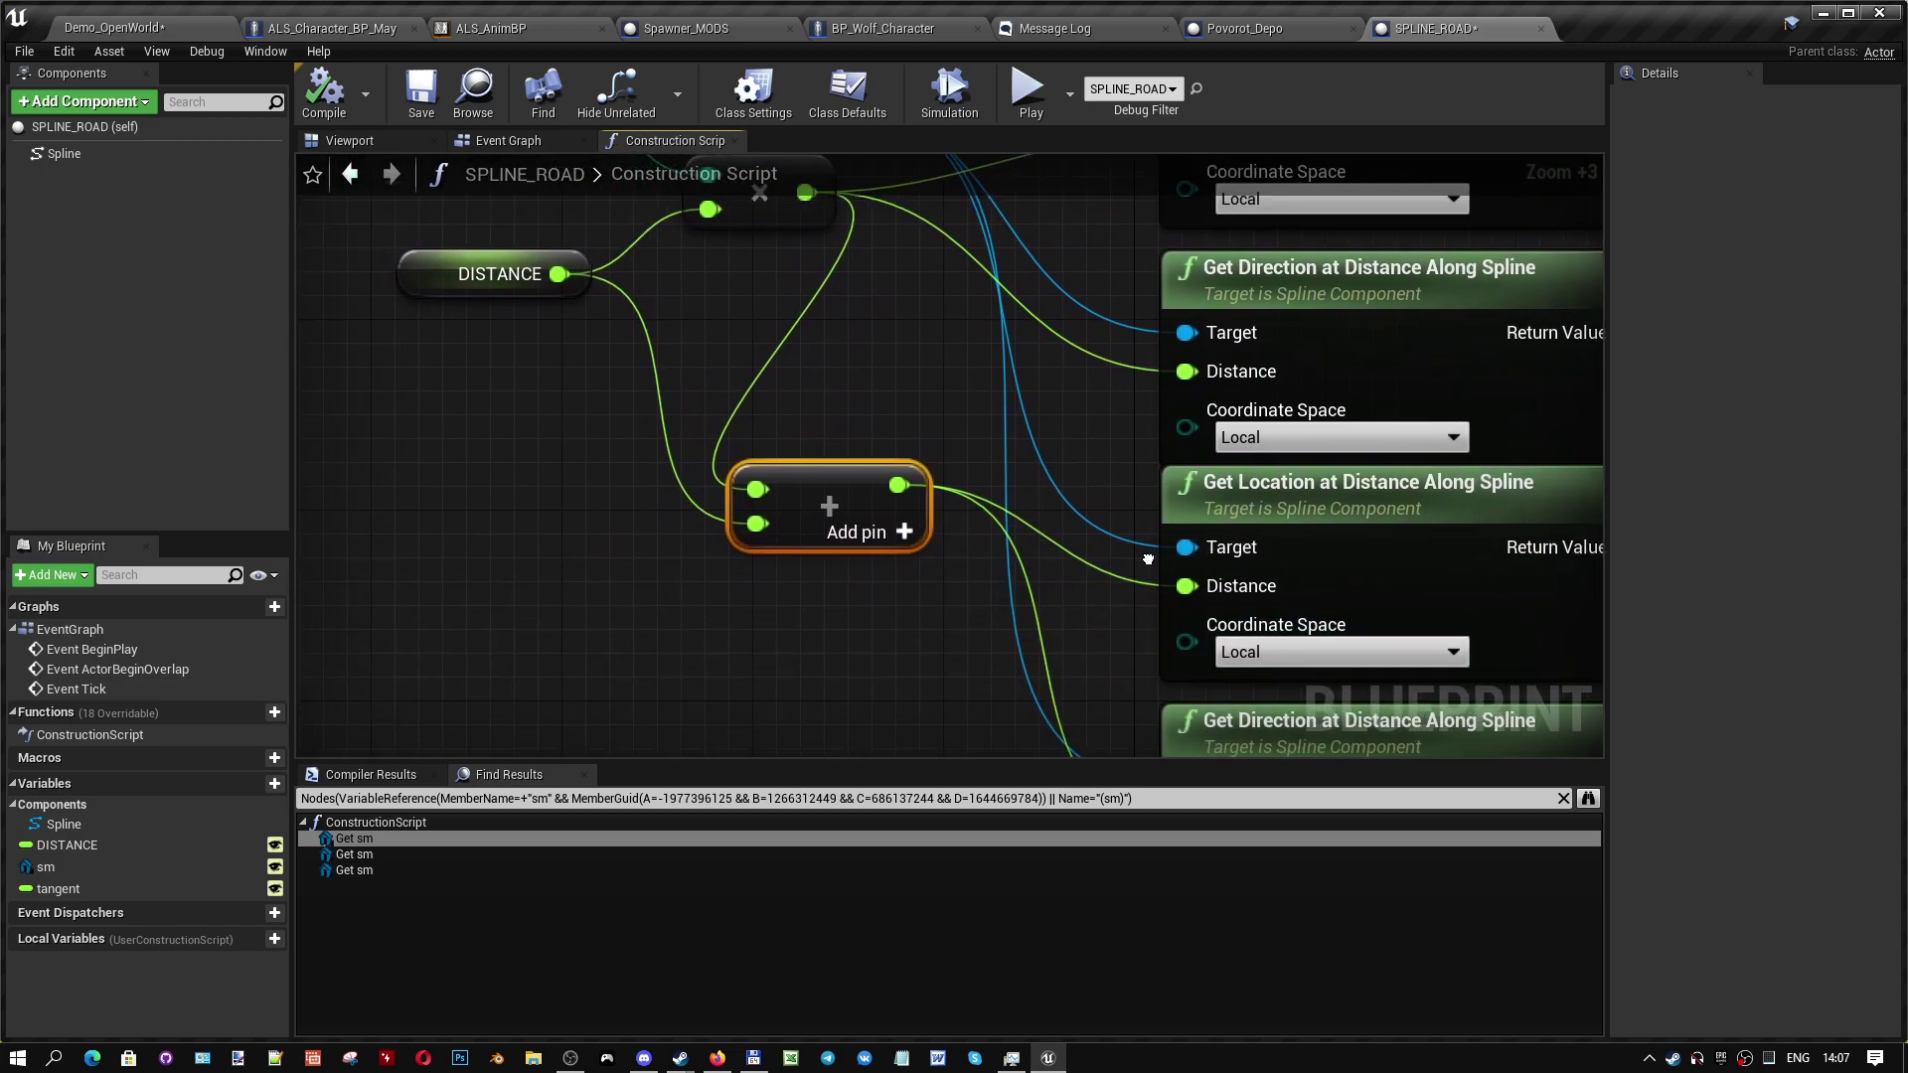
drag(931, 593, 1098, 522)
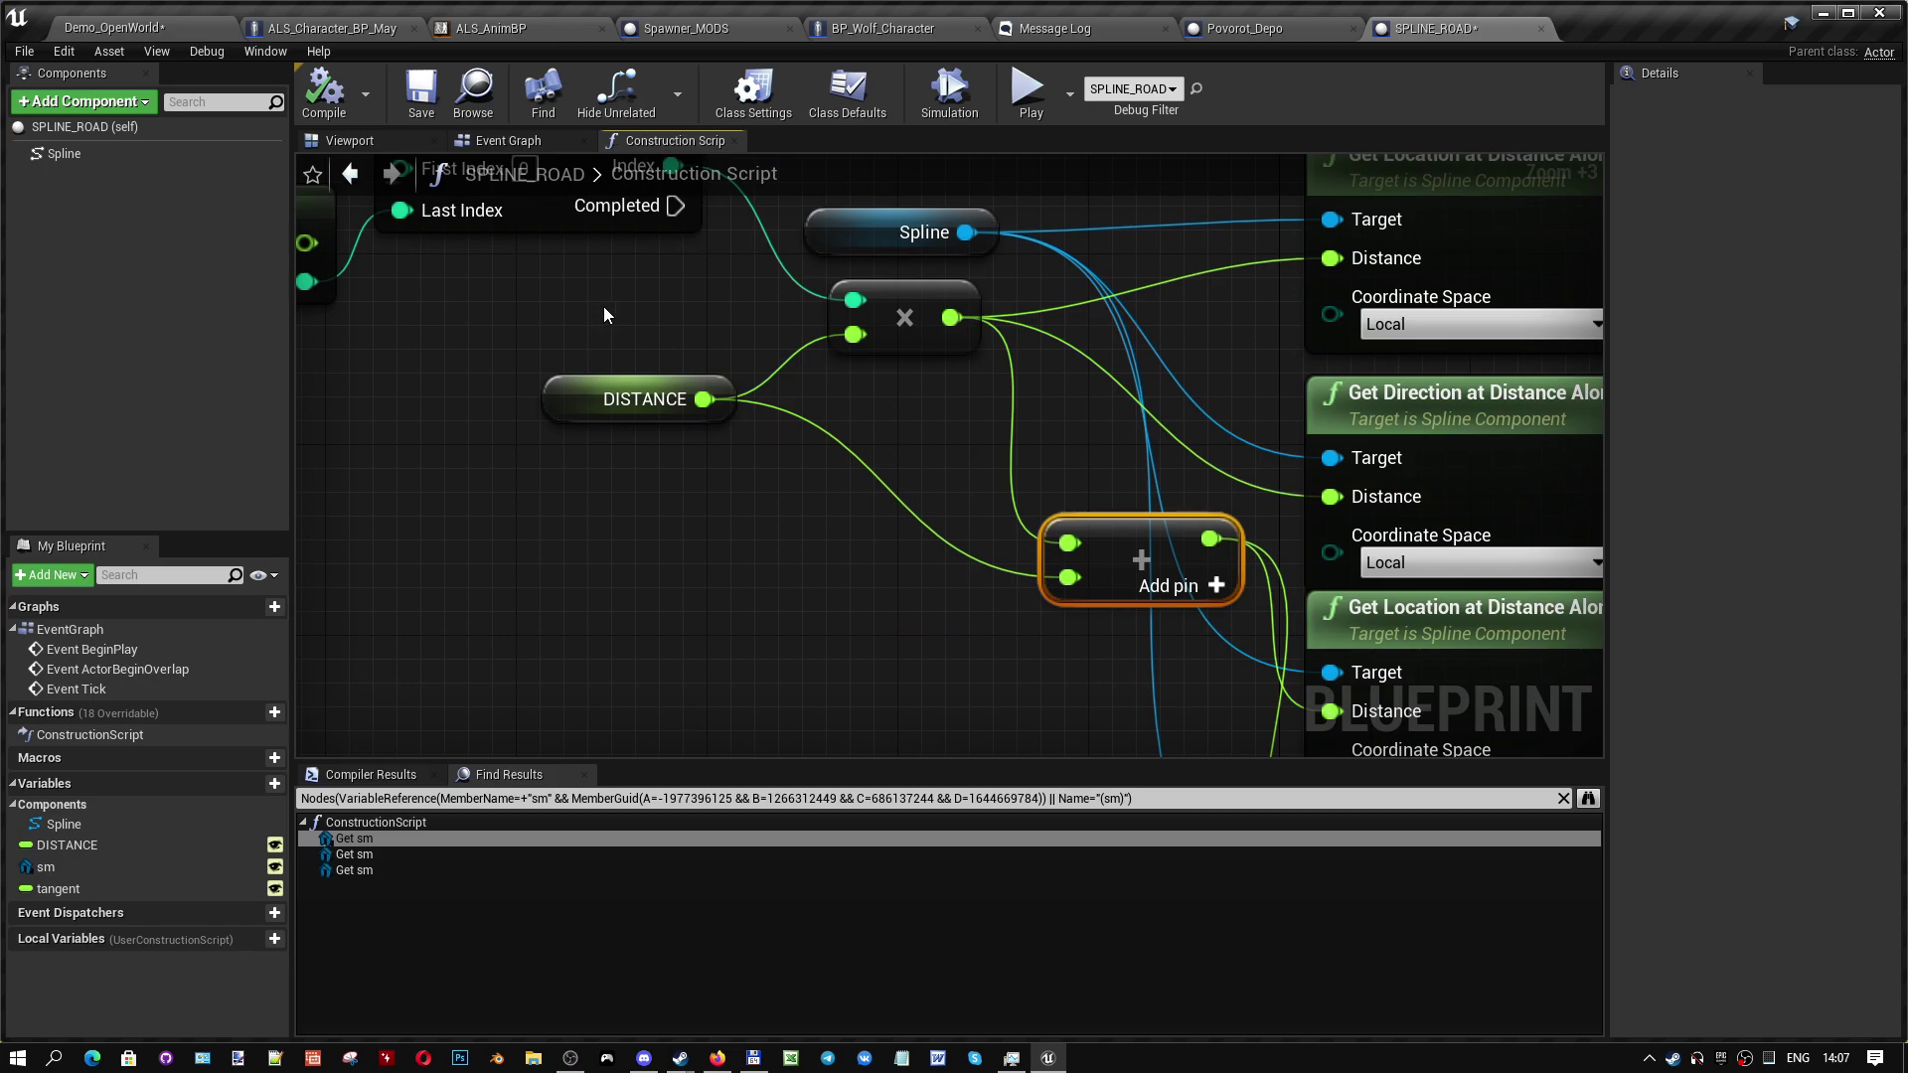
right_drag(562, 258, 580, 347)
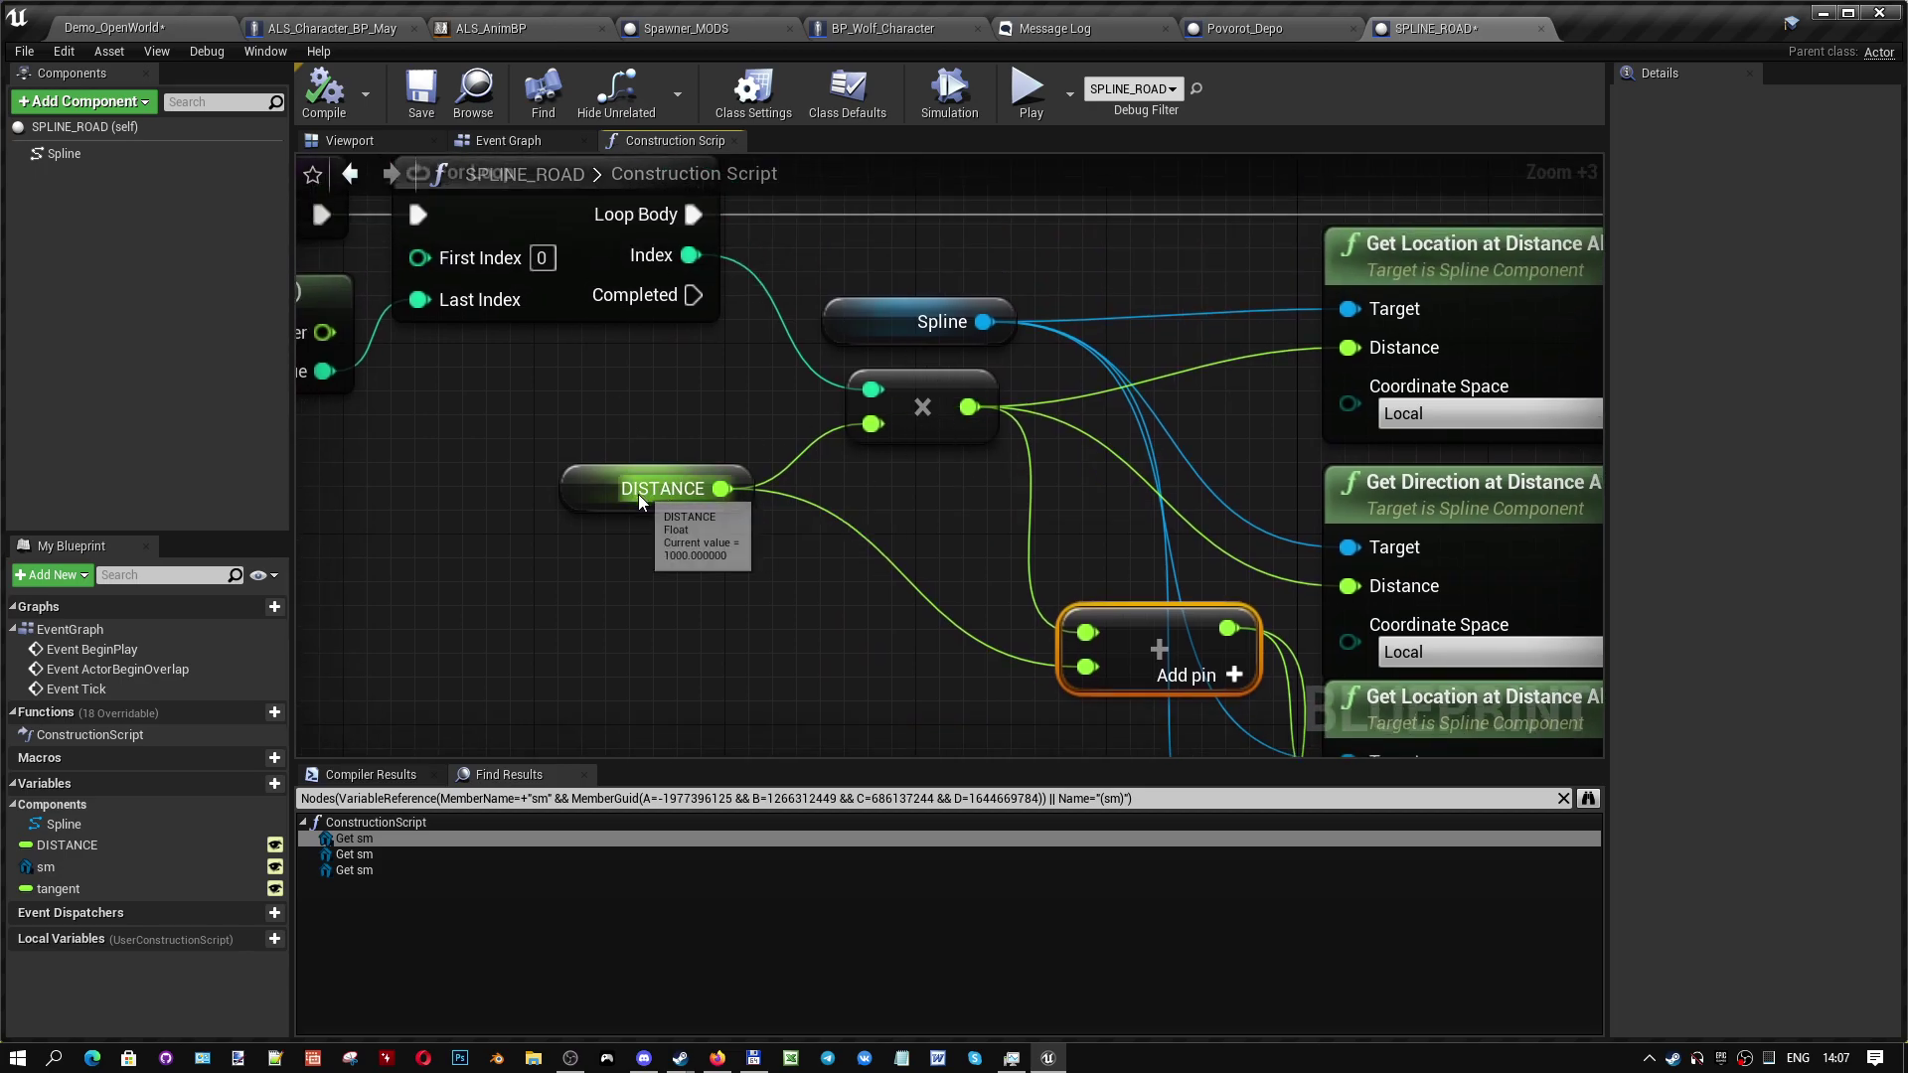
drag(1113, 638, 916, 579)
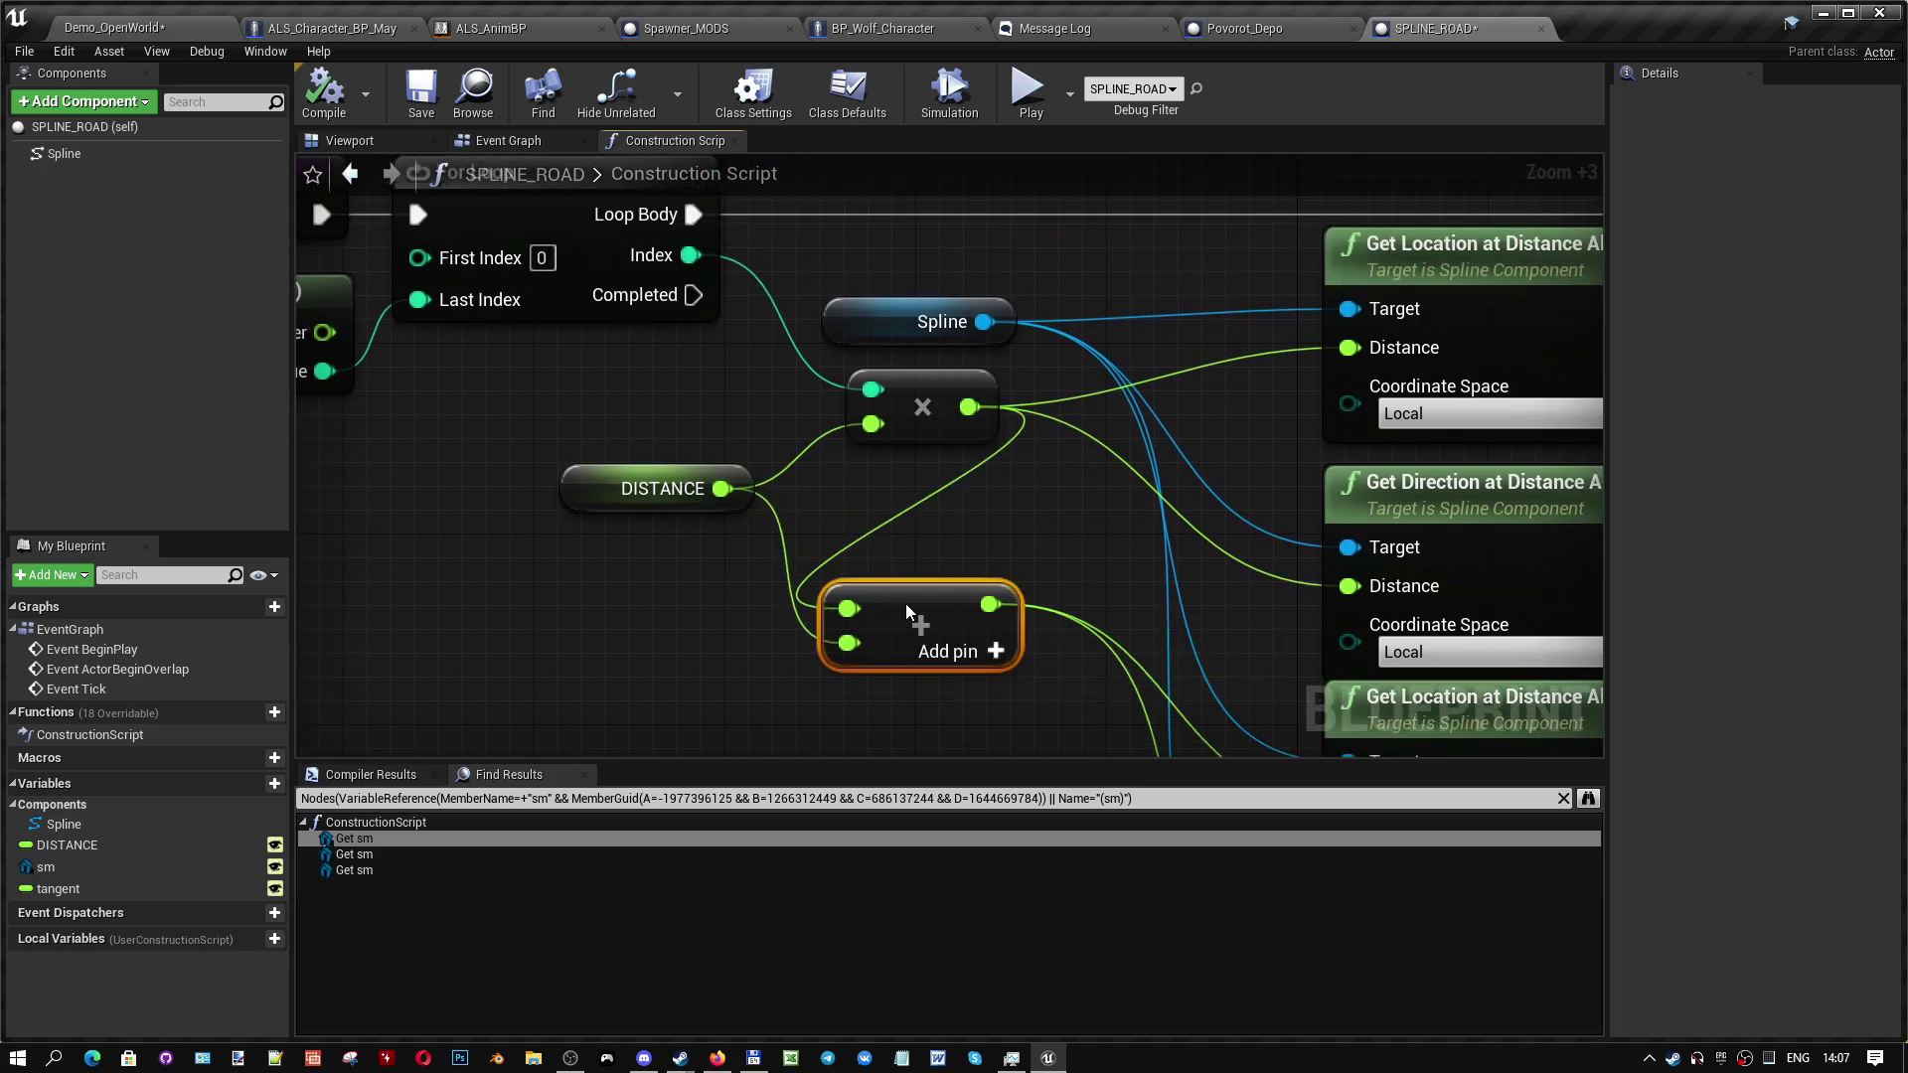
mouse_move(917, 578)
right_down()
mouse_move(665, 687)
mouse_move(817, 410)
mouse_move(925, 438)
mouse_move(975, 427)
right_up()
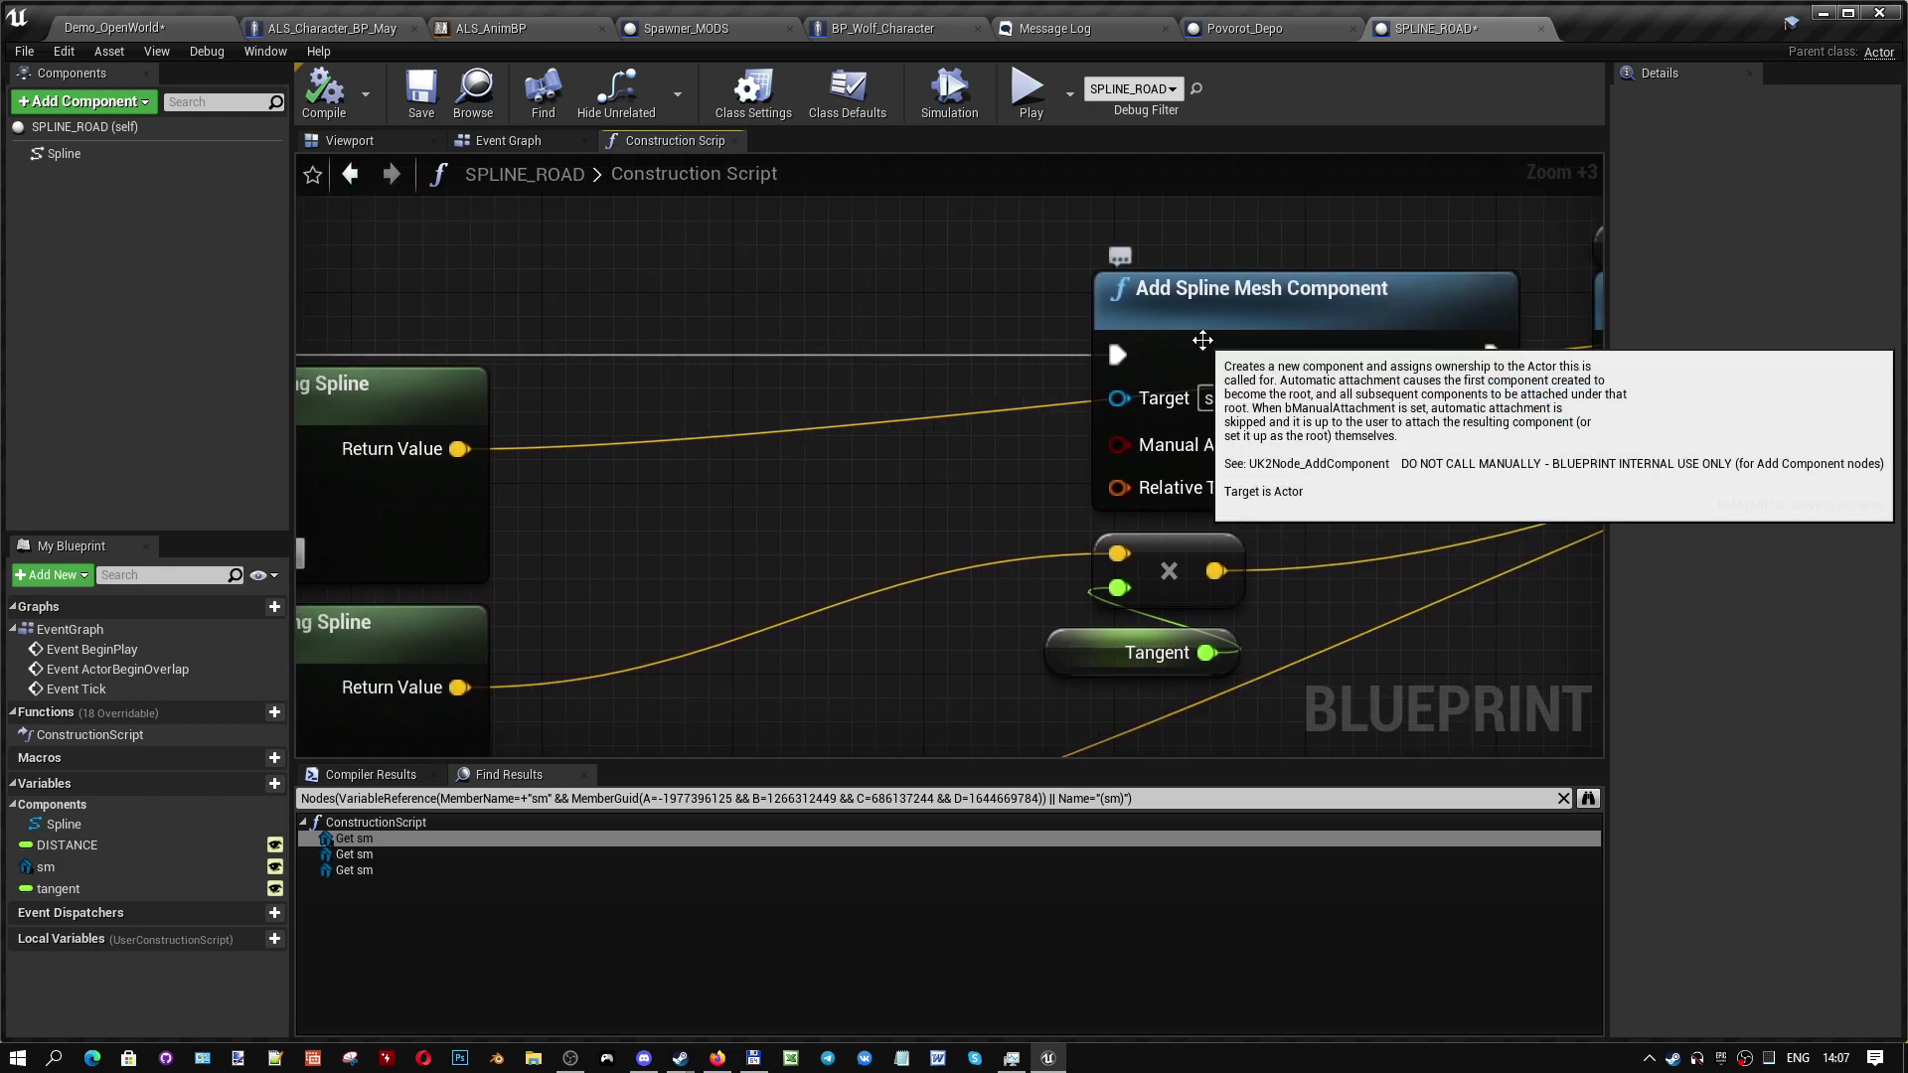
- Shift Add Spline Mesh Component left and regroup both multiply/Tangent pairs near it
click(1225, 326)
mouse_move(1225, 325)
right_down()
mouse_move(1227, 388)
mouse_move(741, 324)
right_up()
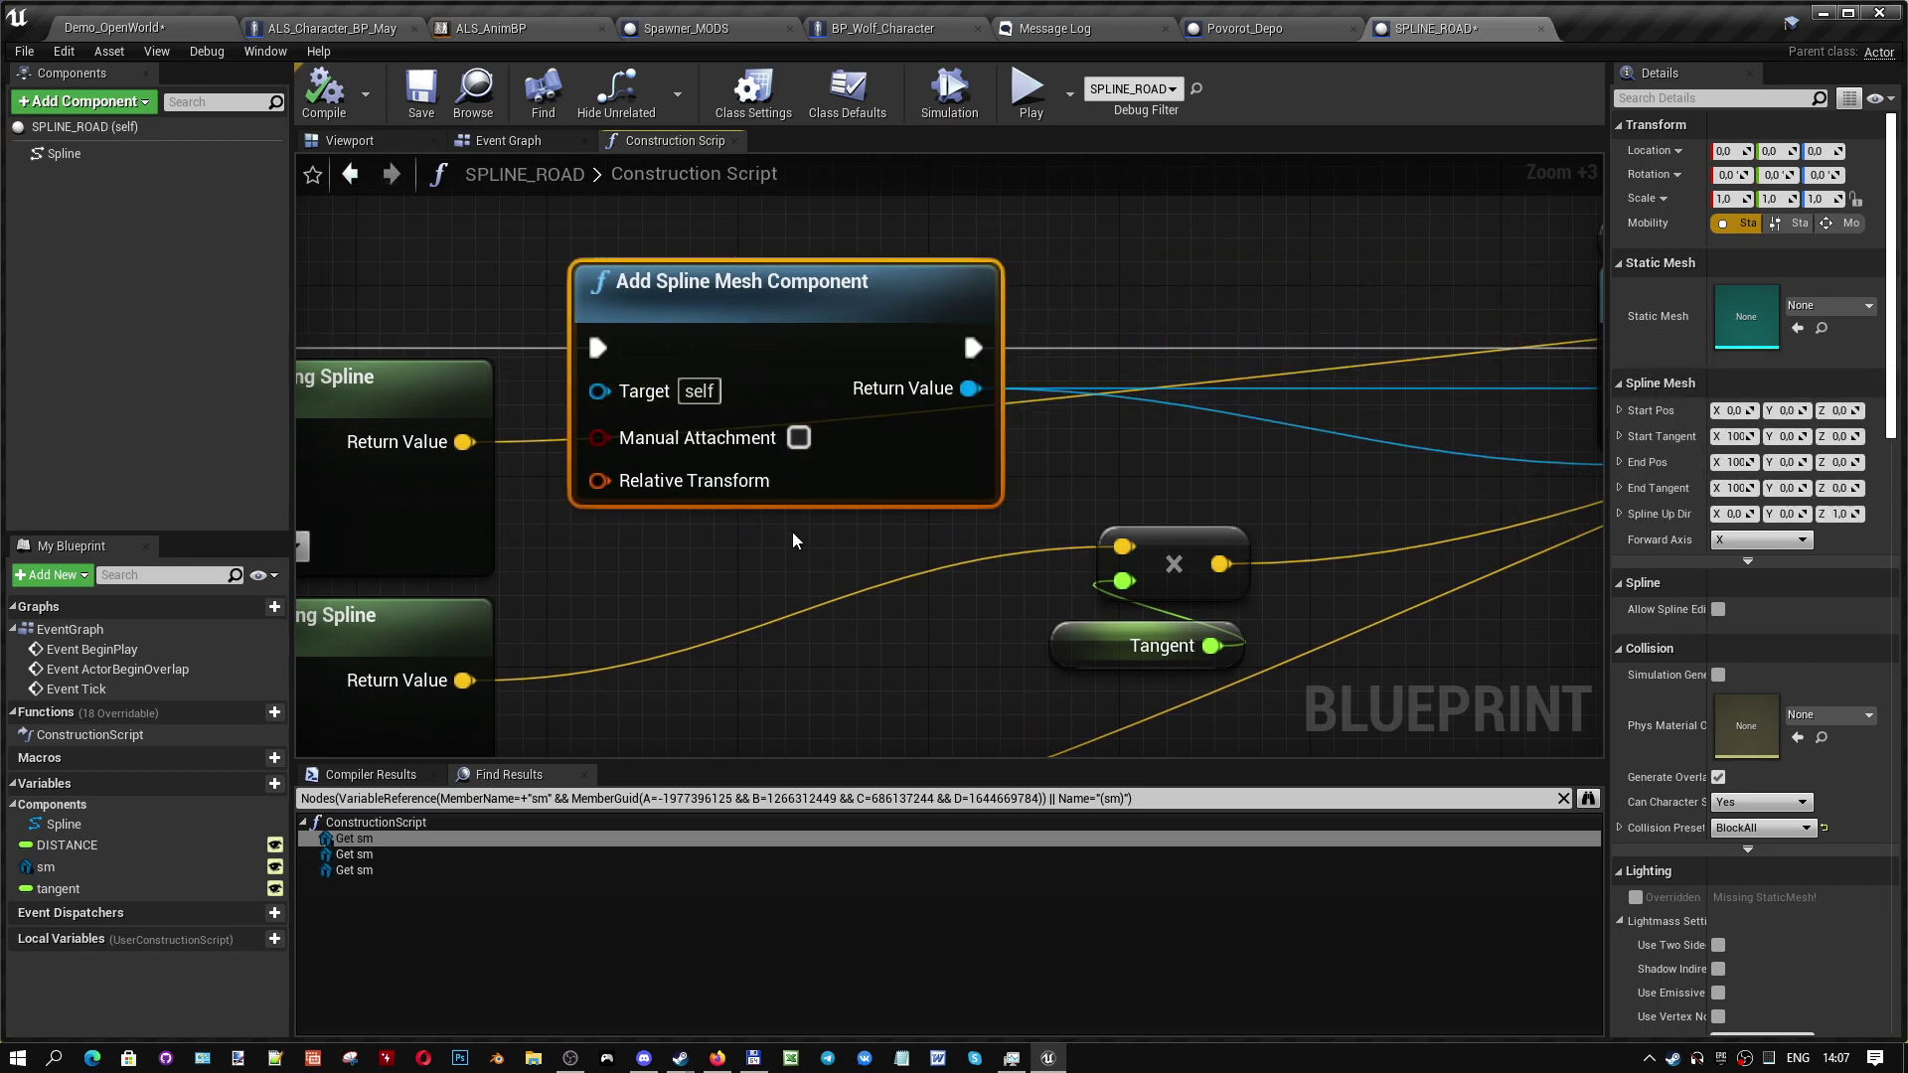
click(783, 563)
right_drag(799, 557, 902, 512)
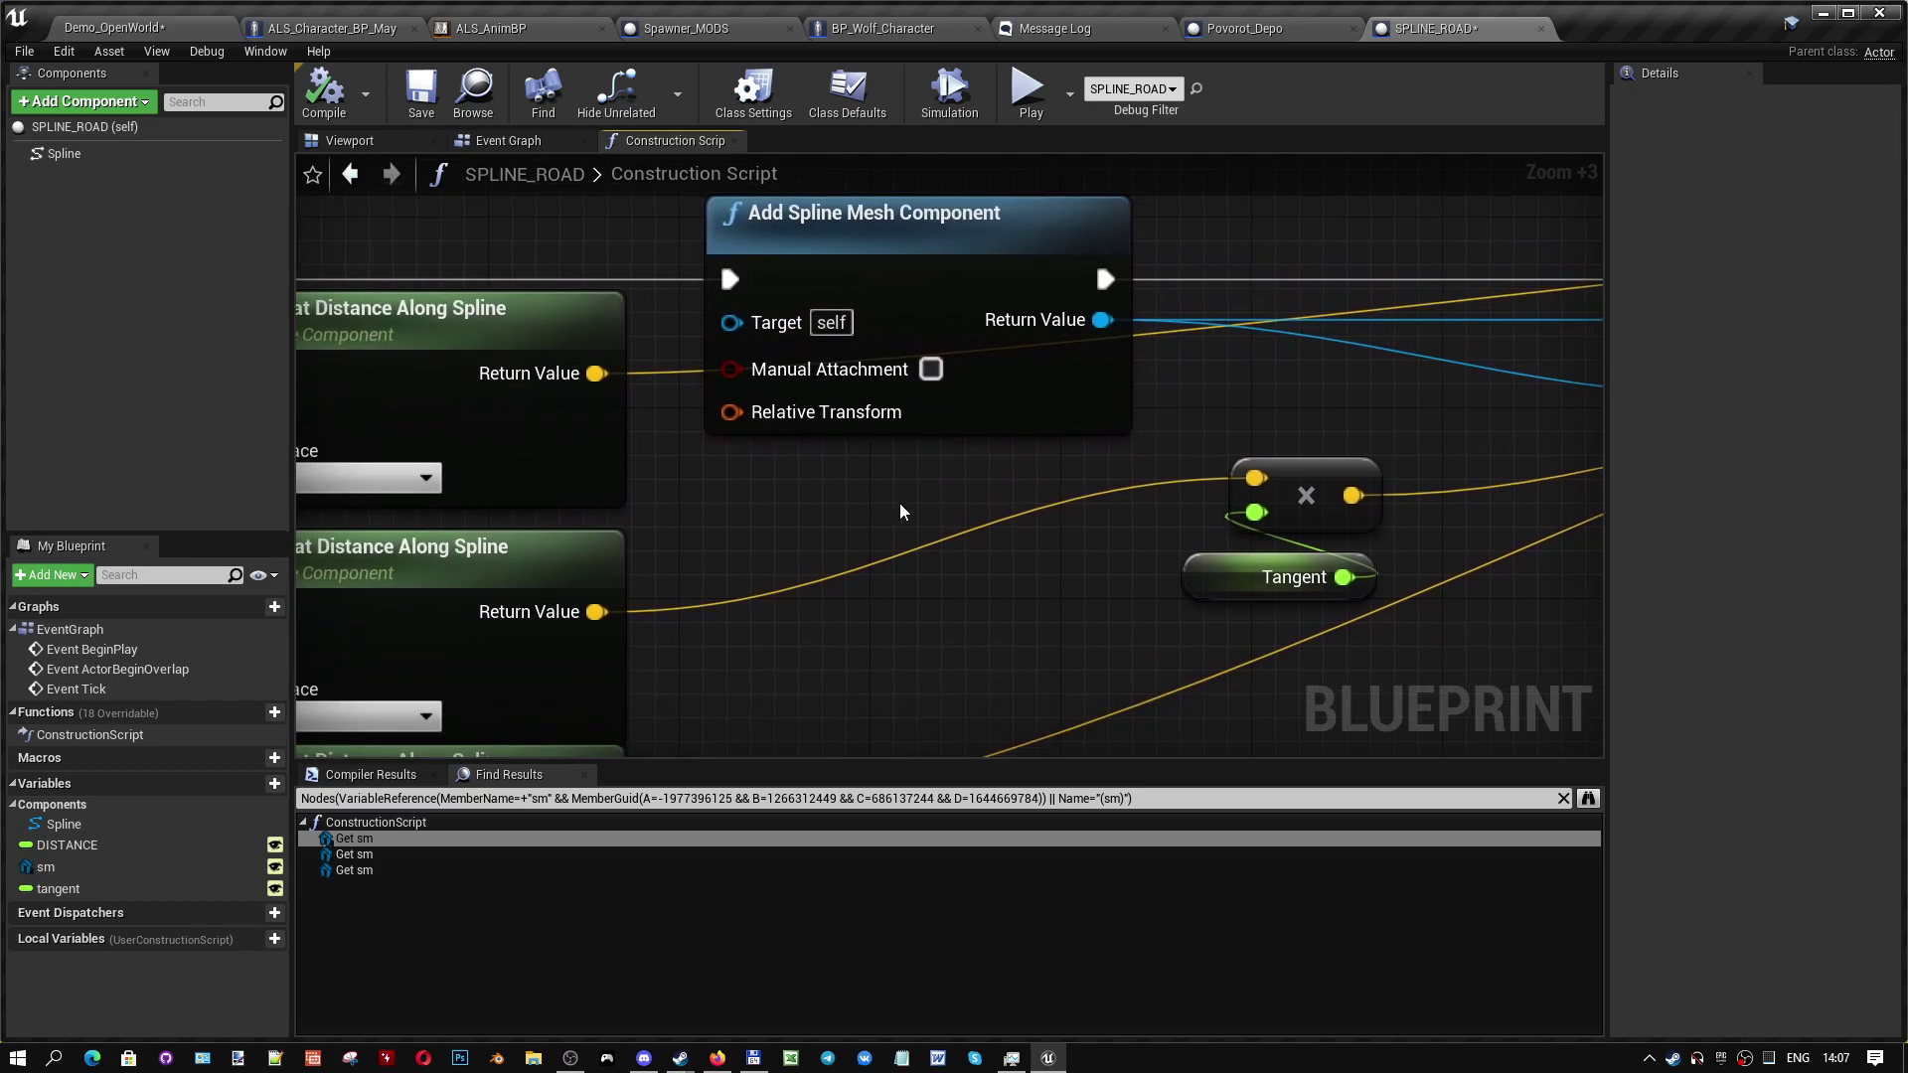
mouse_move(1170, 619)
mouse_down()
mouse_move(1332, 452)
mouse_move(833, 529)
mouse_move(904, 529)
mouse_up()
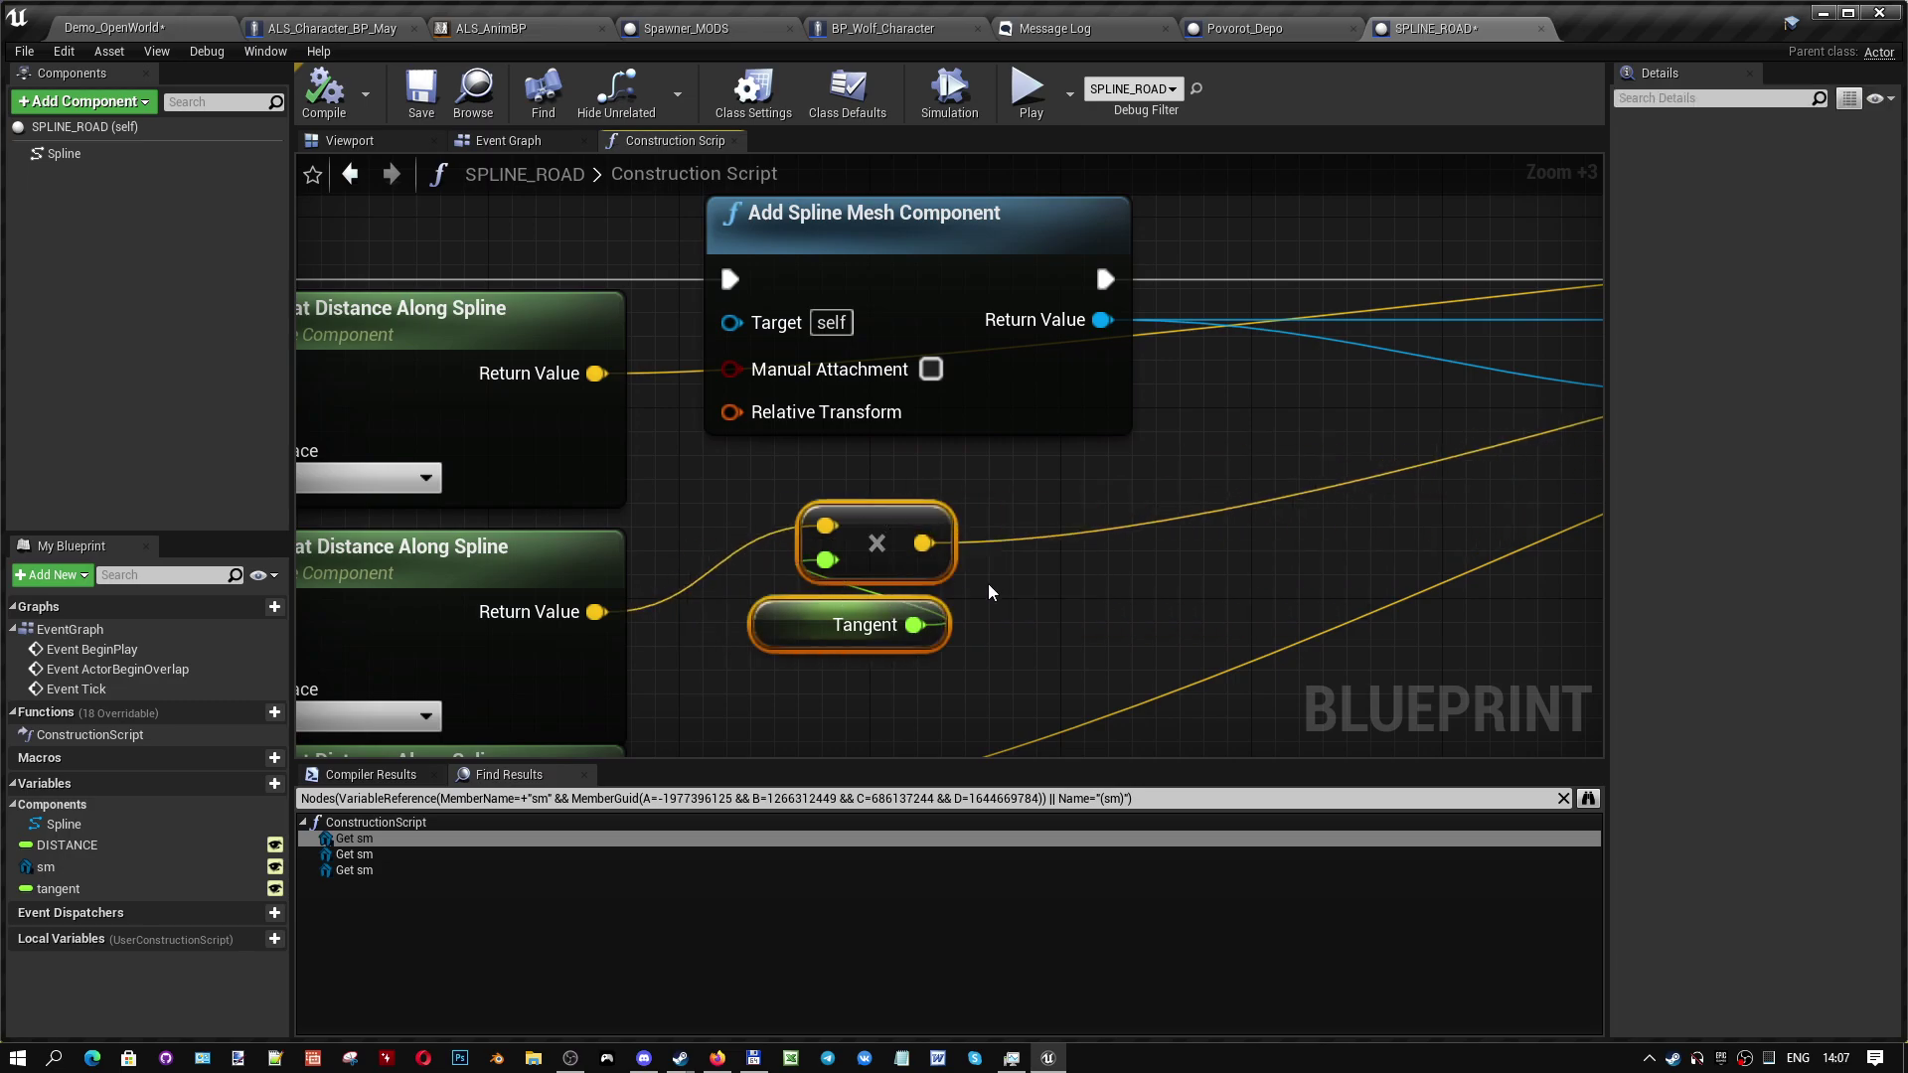
right_drag(905, 530, 1099, 347)
right_drag(797, 618, 630, 592)
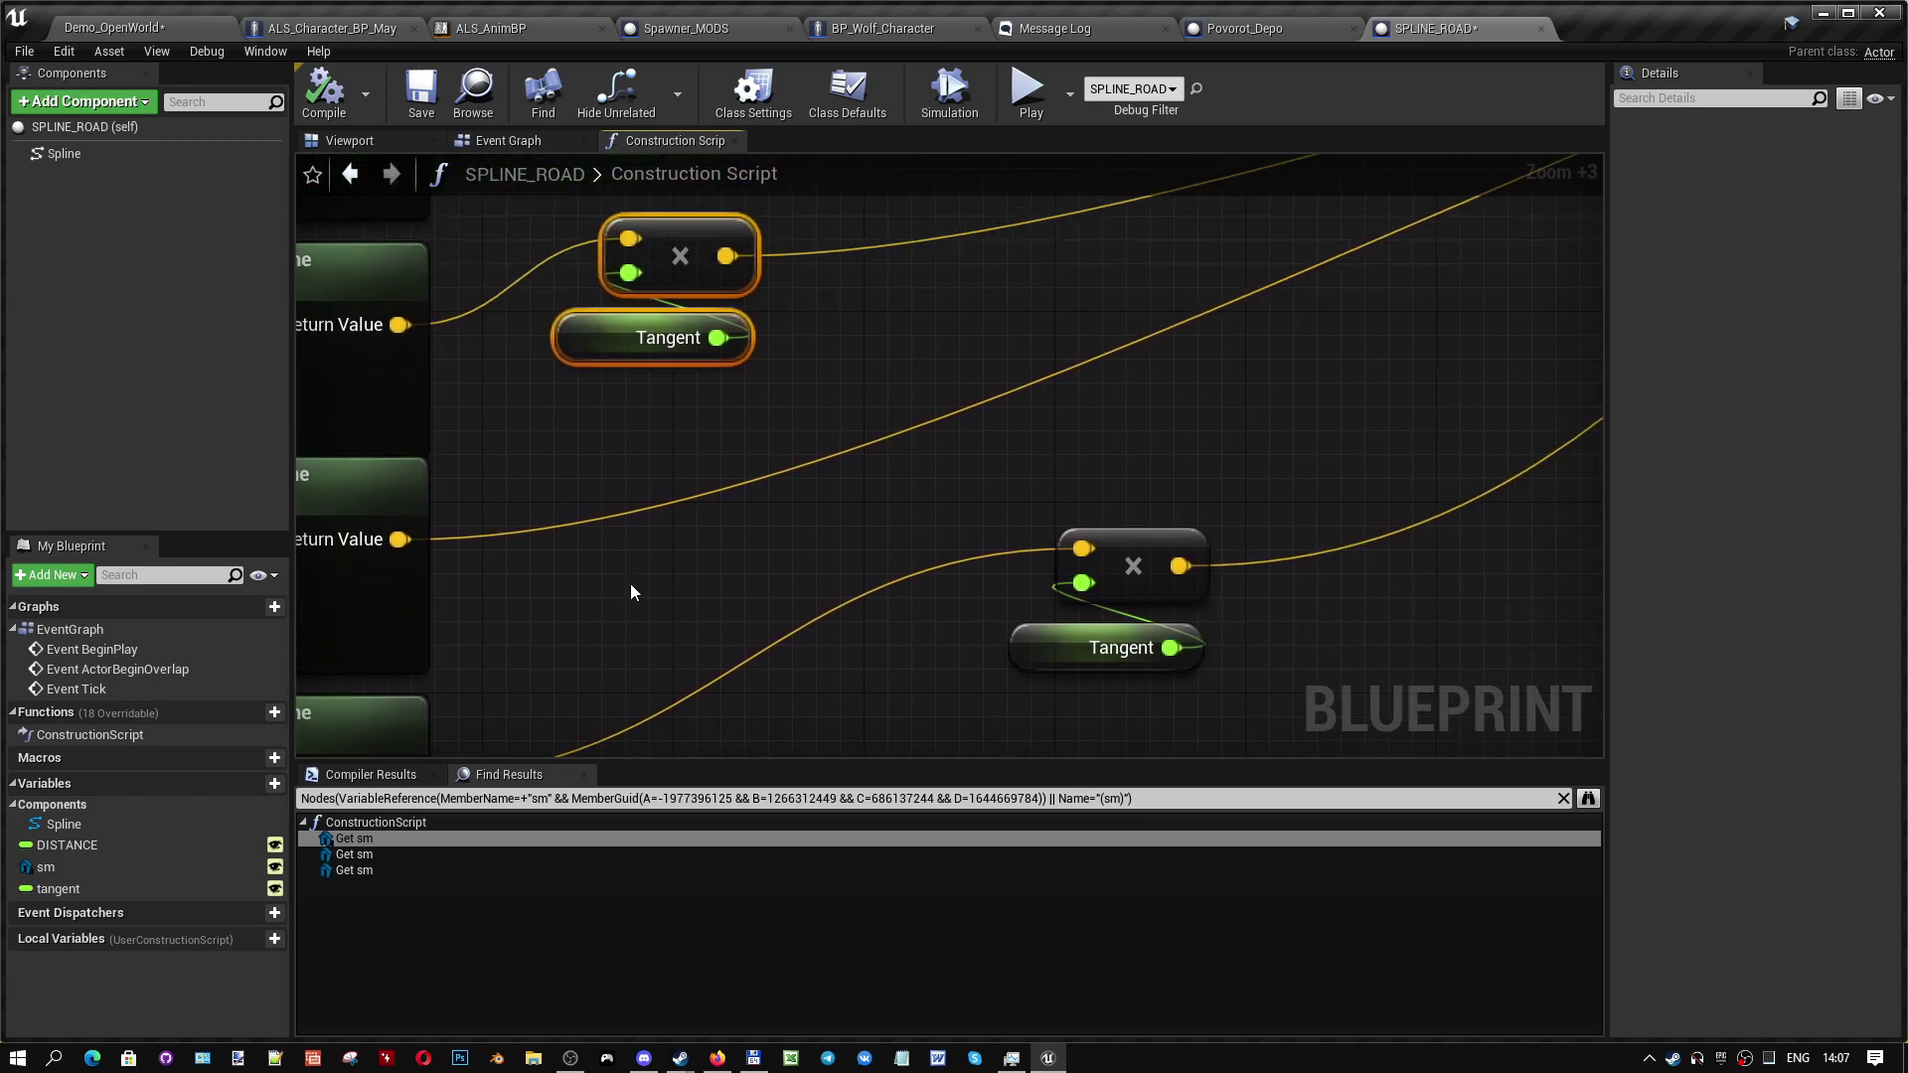
mouse_move(988, 714)
mouse_down()
mouse_move(1141, 545)
mouse_move(763, 557)
mouse_up()
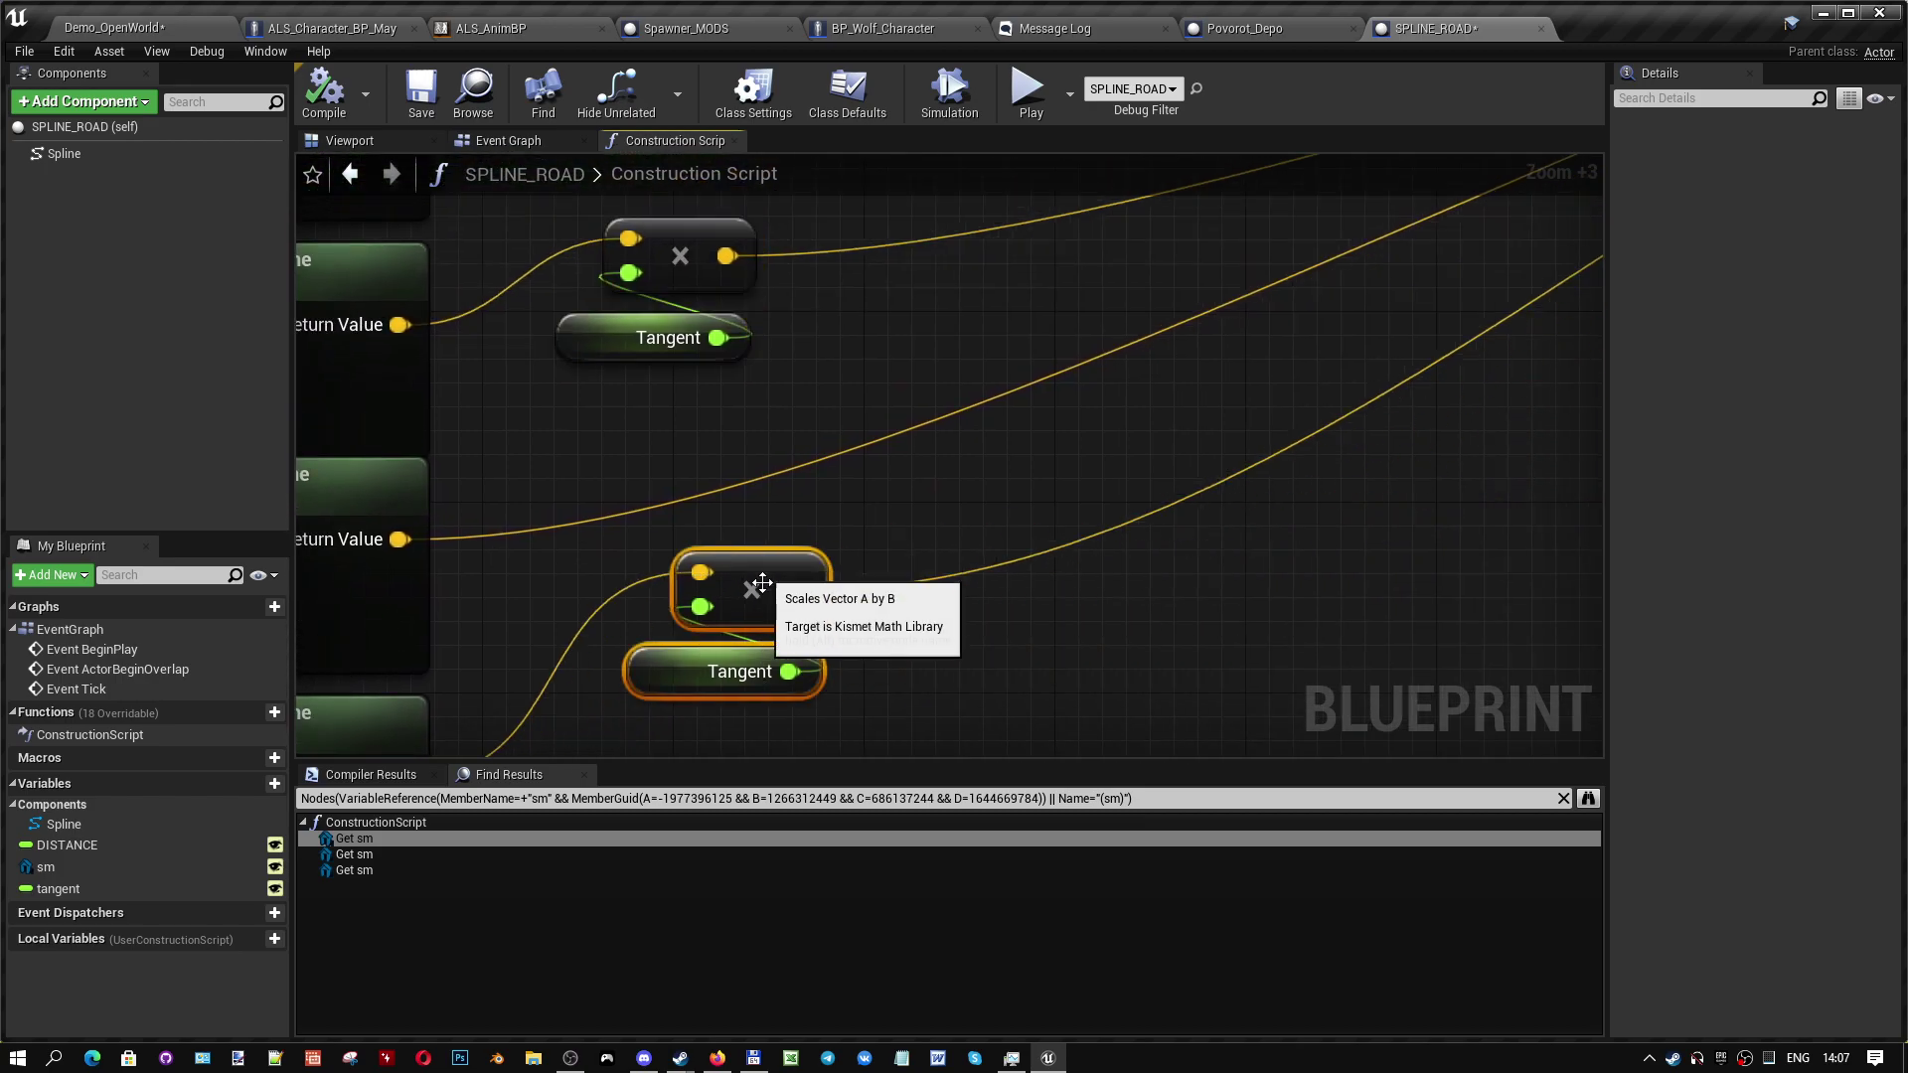
click(690, 694)
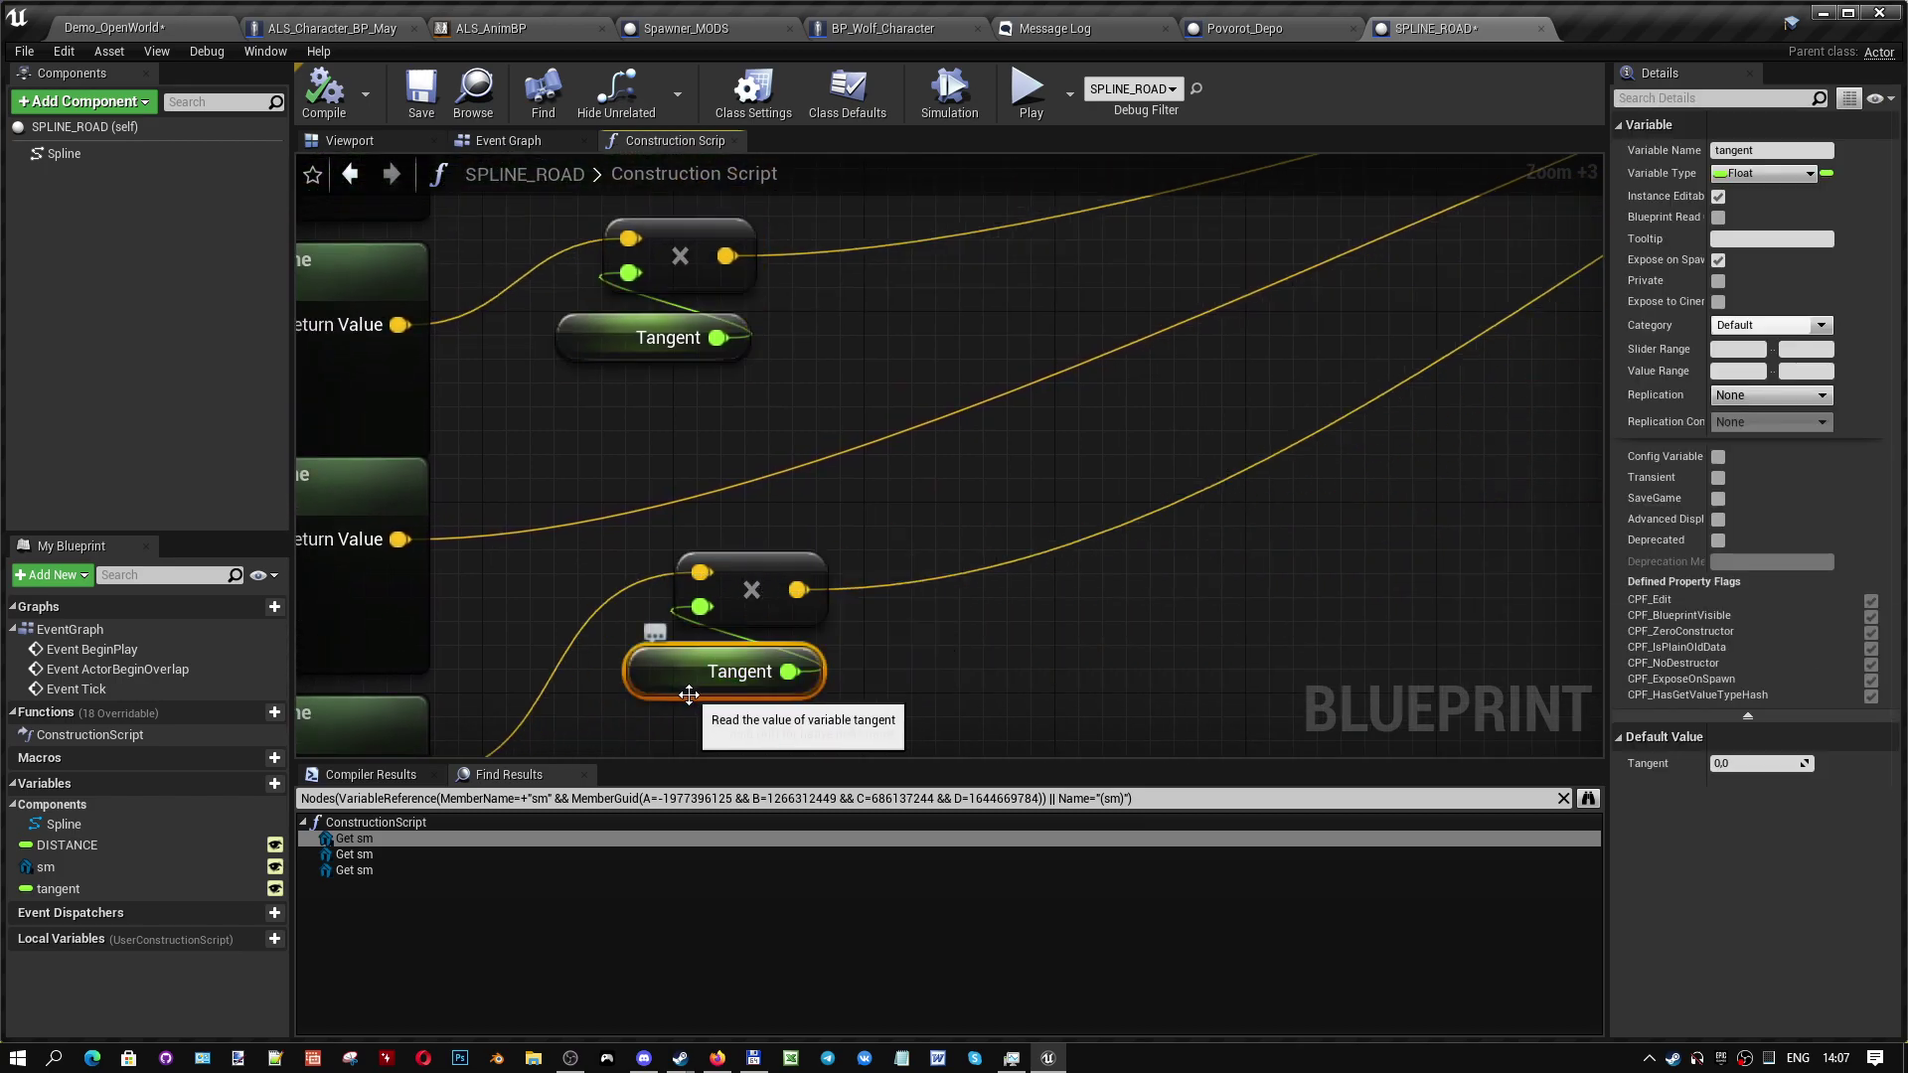
click(919, 666)
click(716, 677)
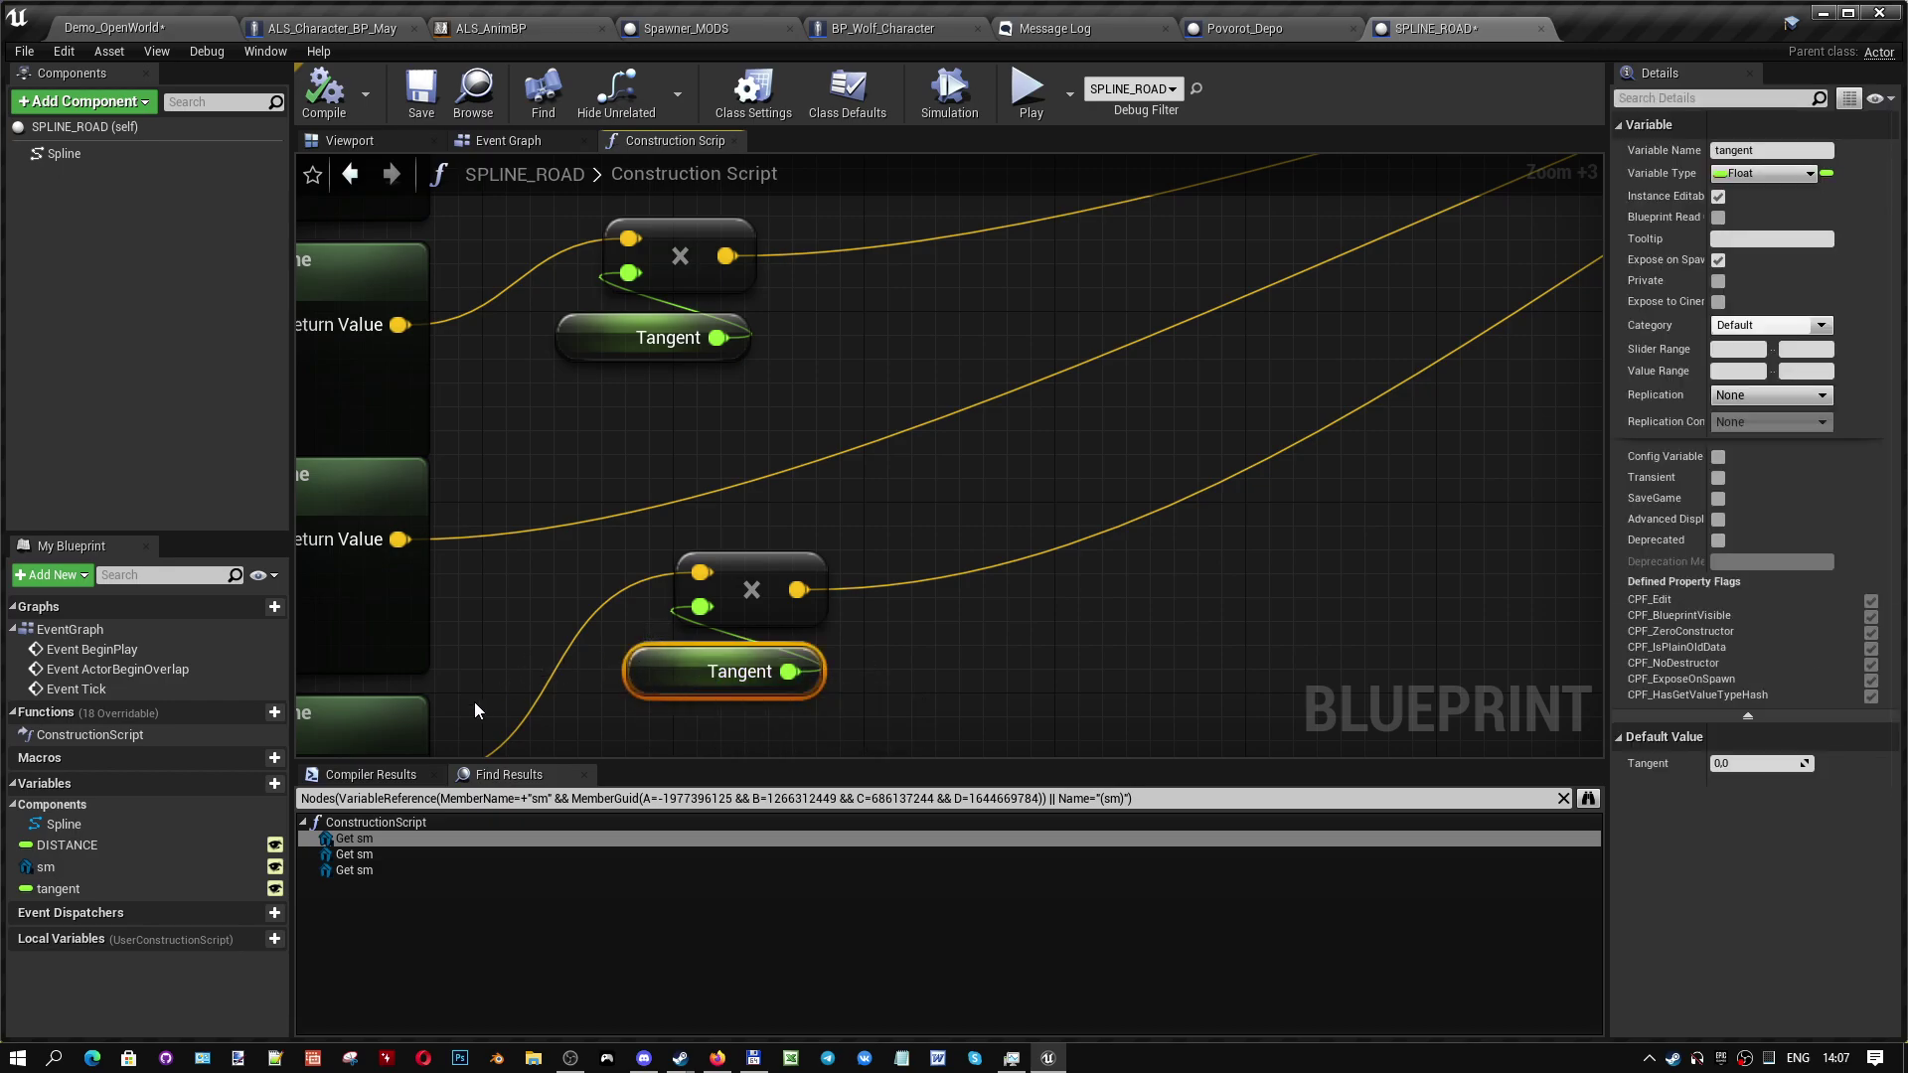
- Bring Sm, Set Static Mesh, the reroute point and Set Collision Enabled close together
mouse_move(801, 417)
right_down()
mouse_move(752, 696)
mouse_move(814, 703)
right_up()
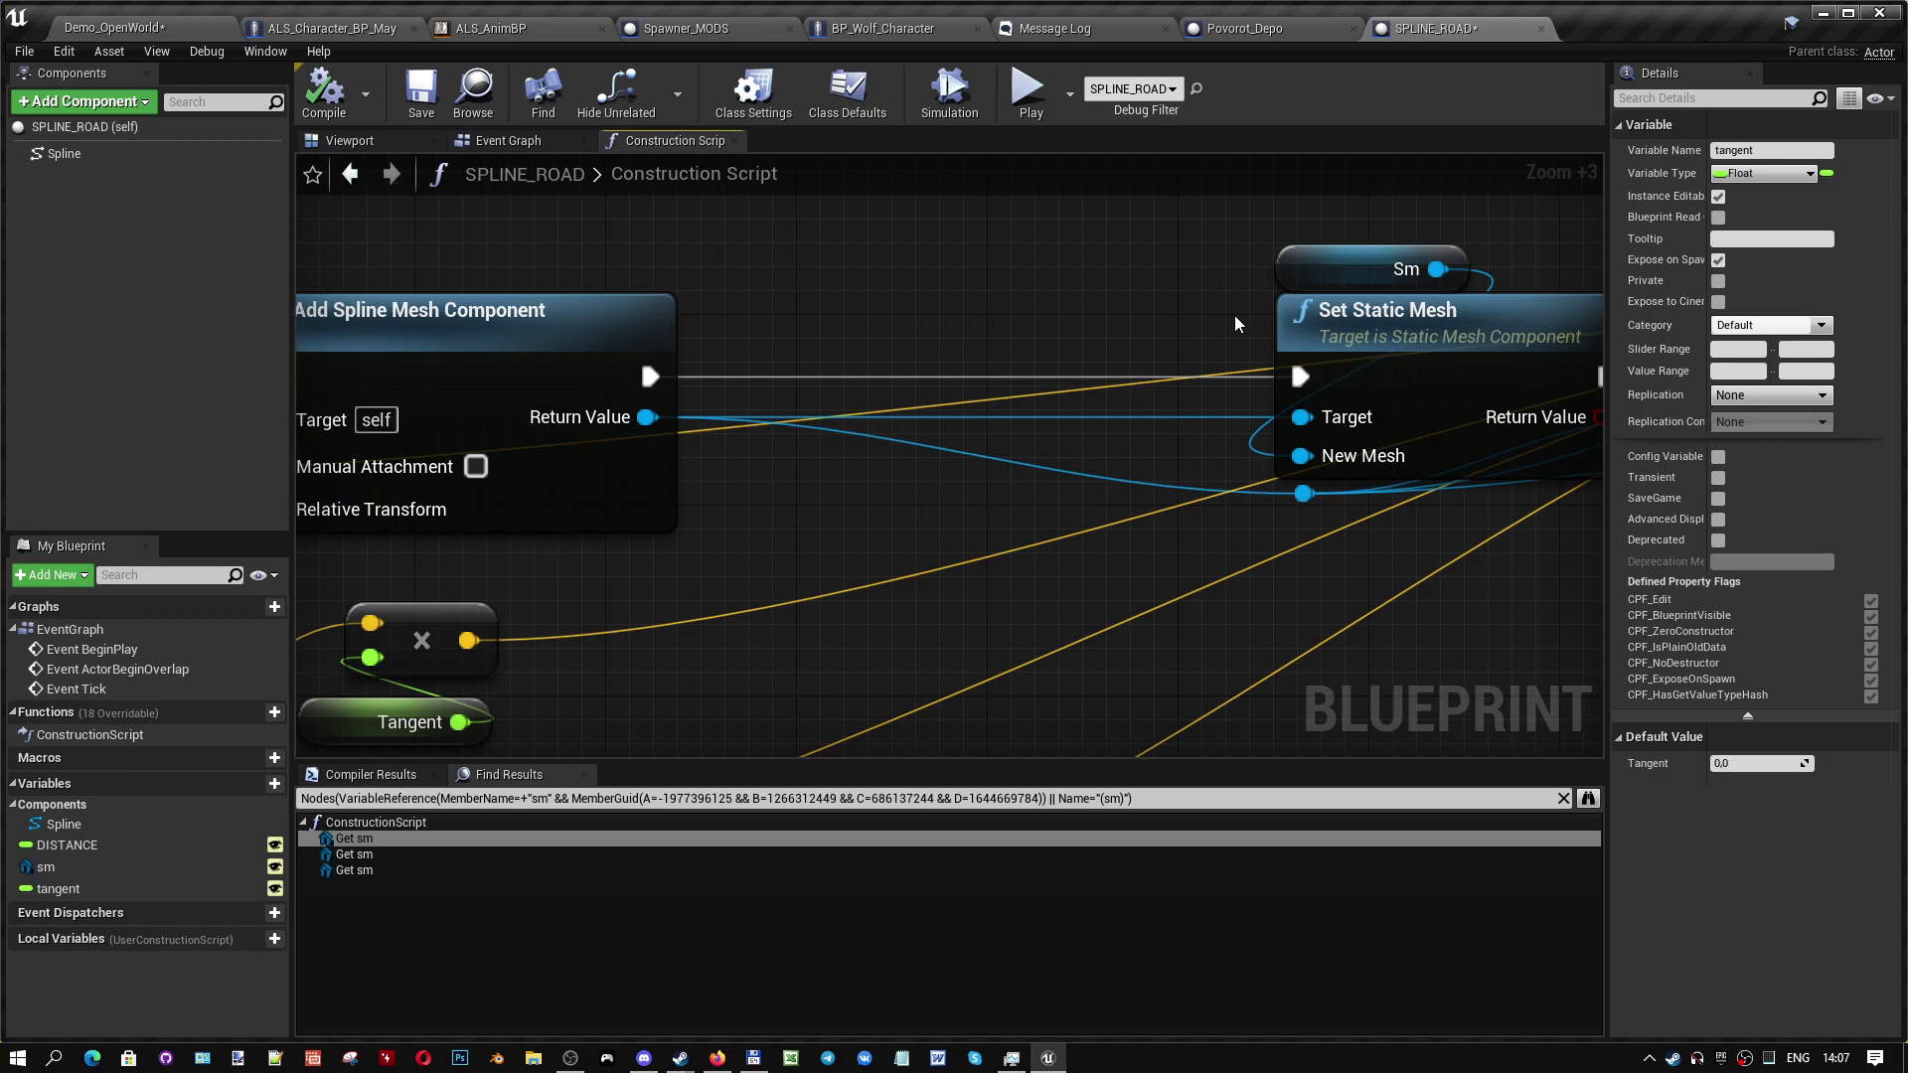
drag(1295, 289, 514, 596)
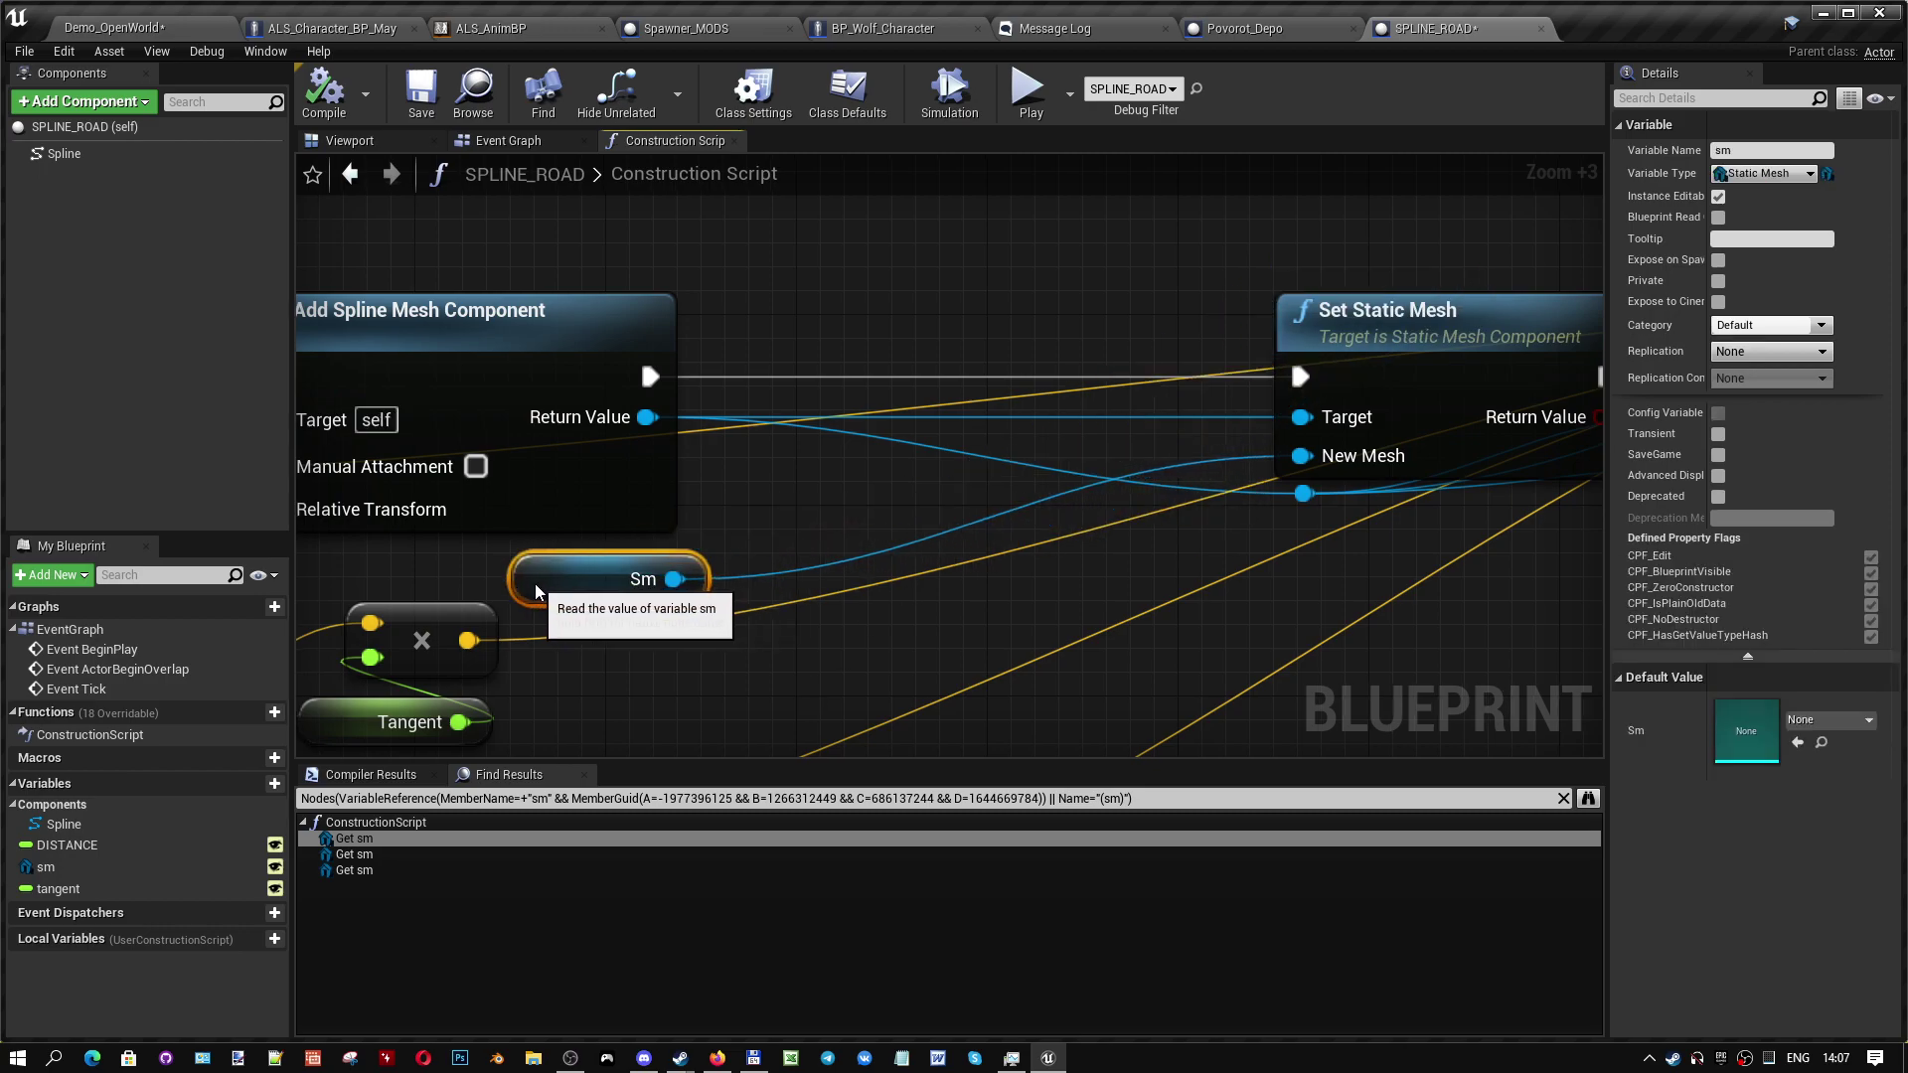
mouse_move(1453, 338)
mouse_down()
mouse_move(1090, 406)
mouse_move(916, 265)
mouse_up()
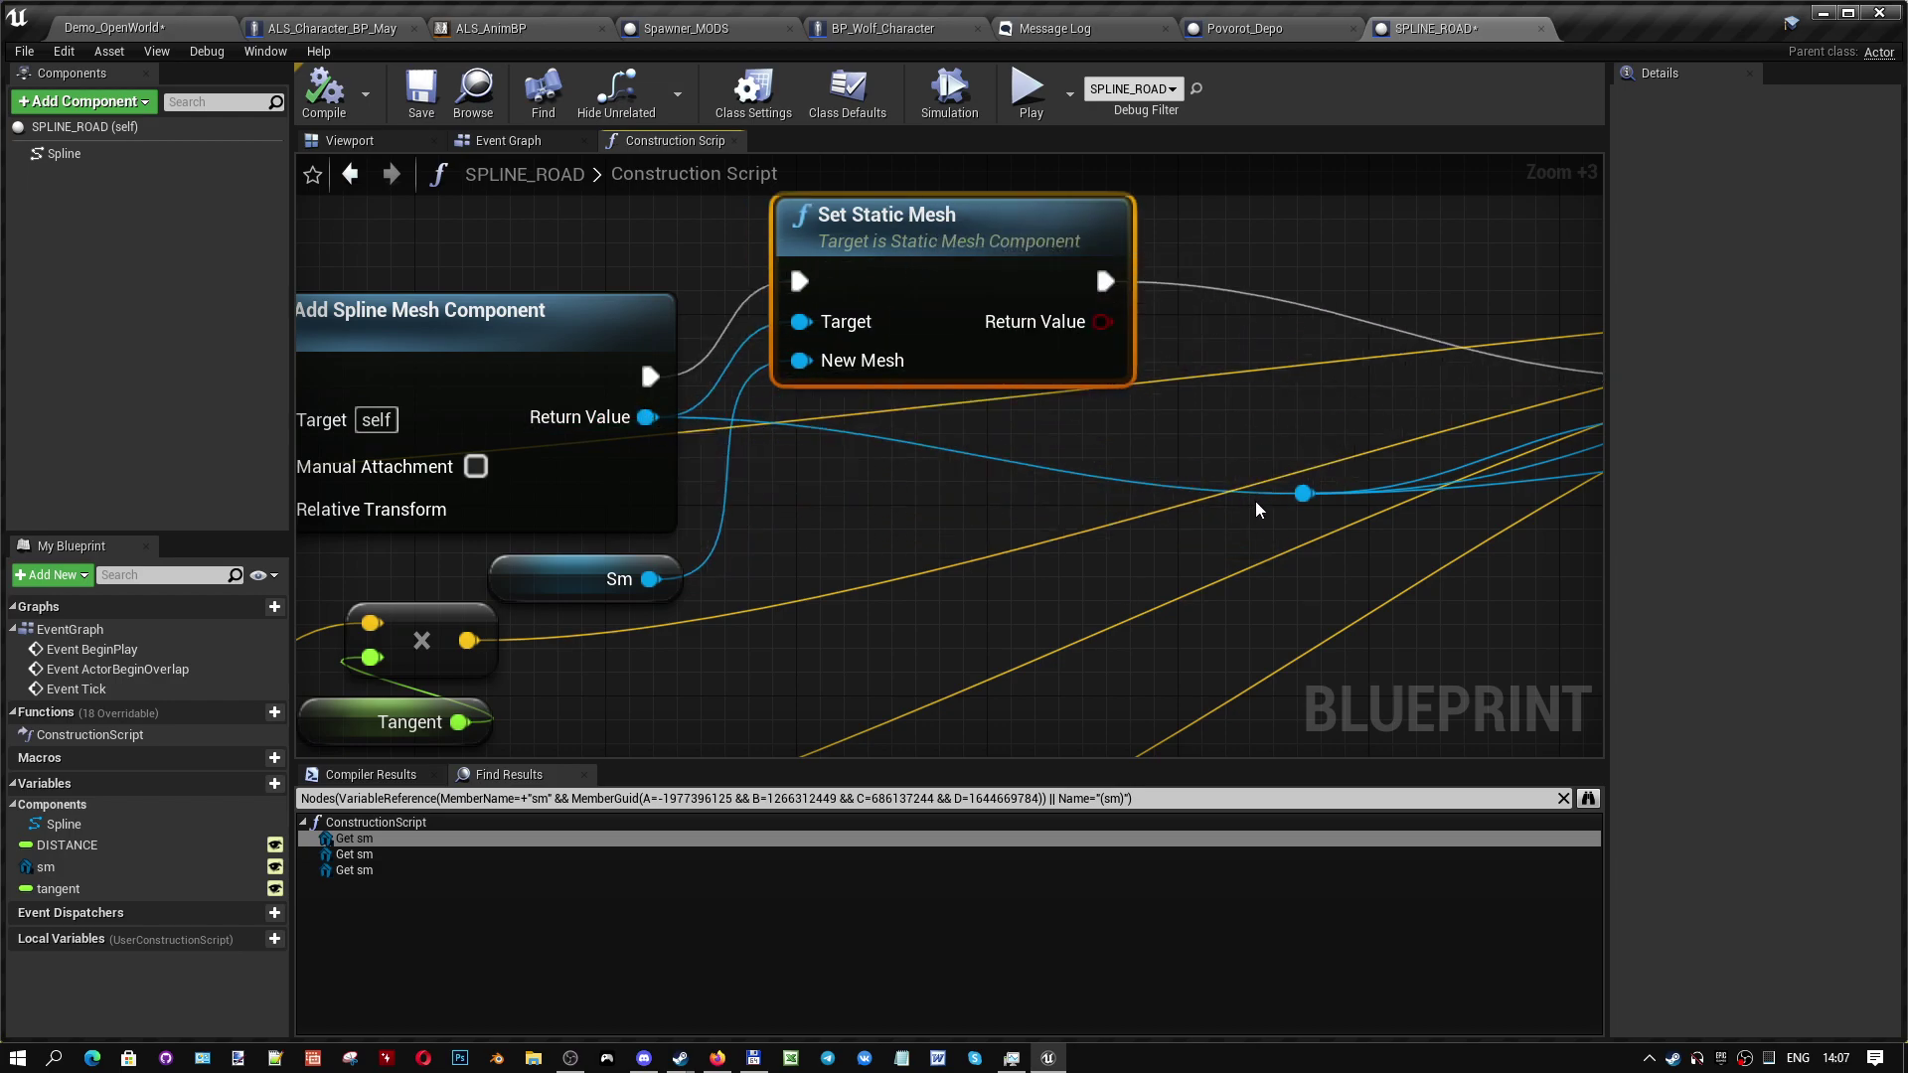
drag(1280, 505, 761, 503)
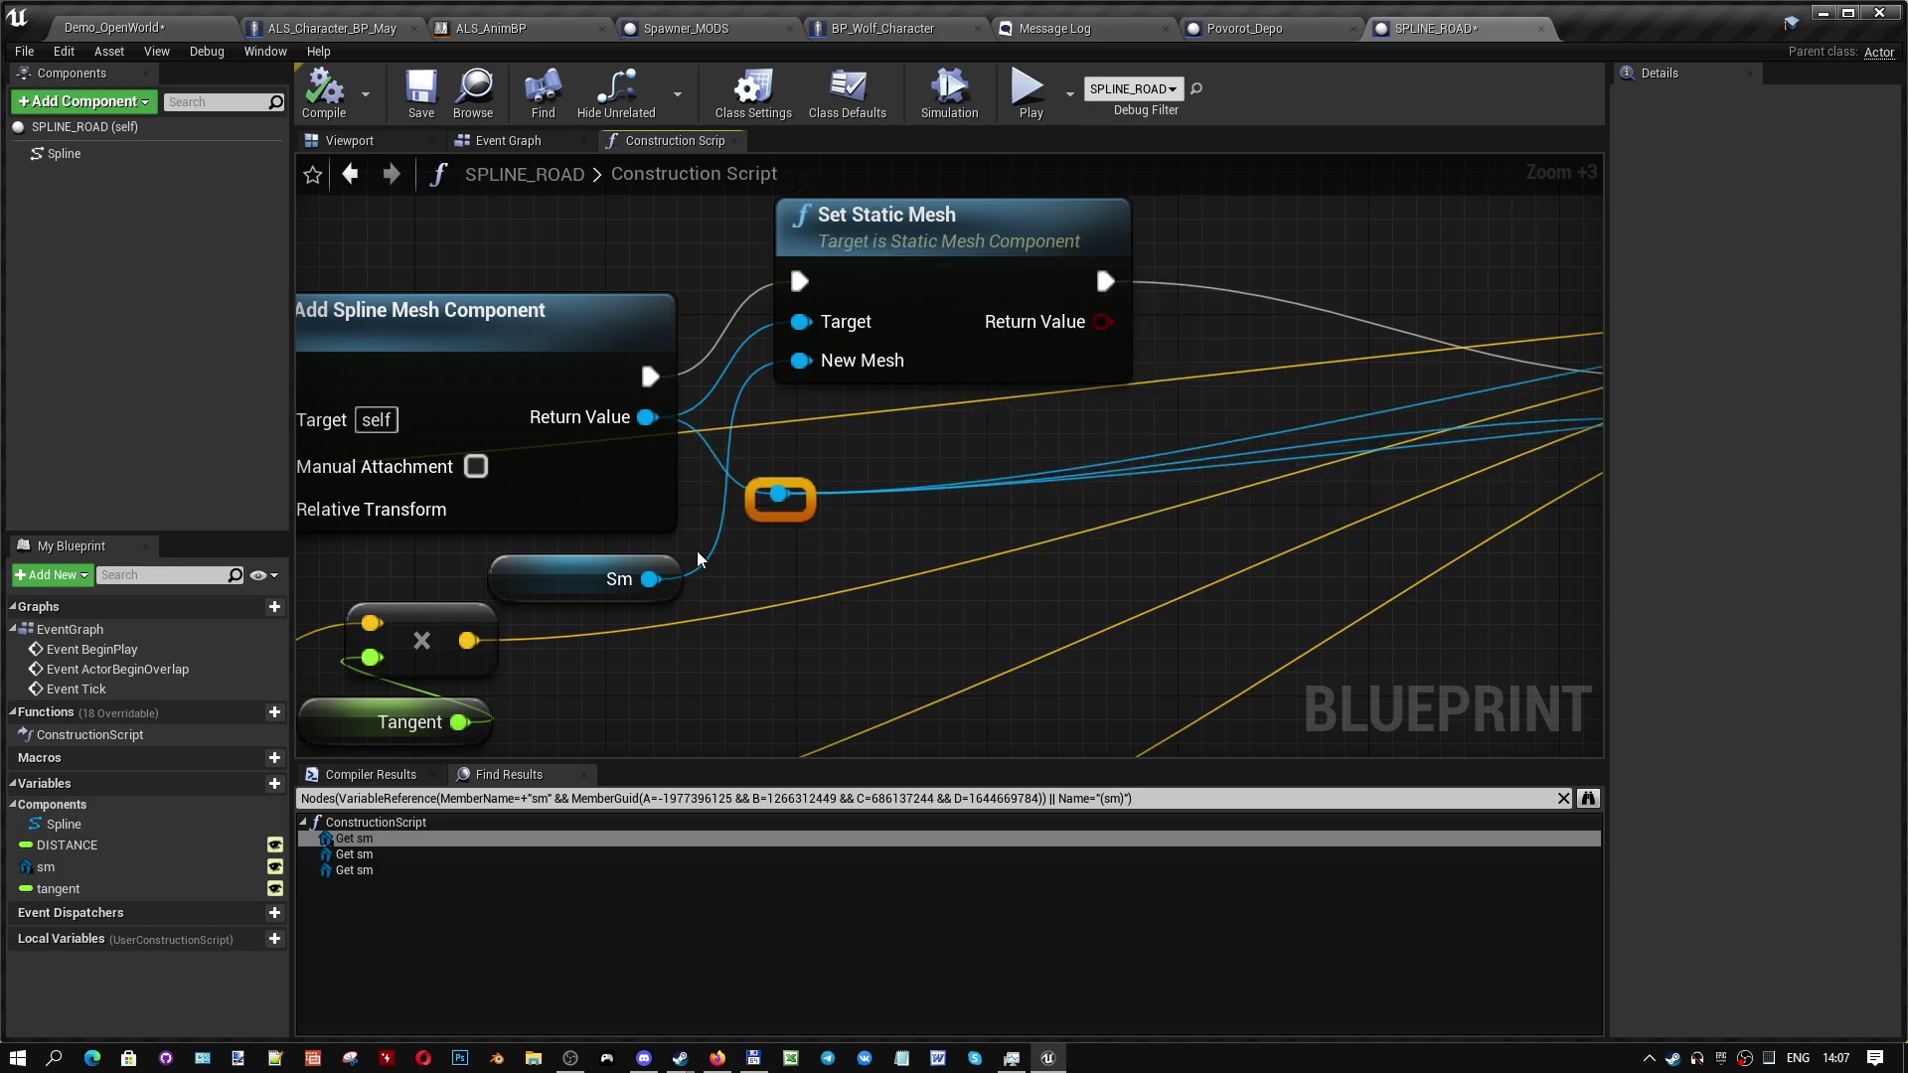
right_drag(1269, 507, 958, 534)
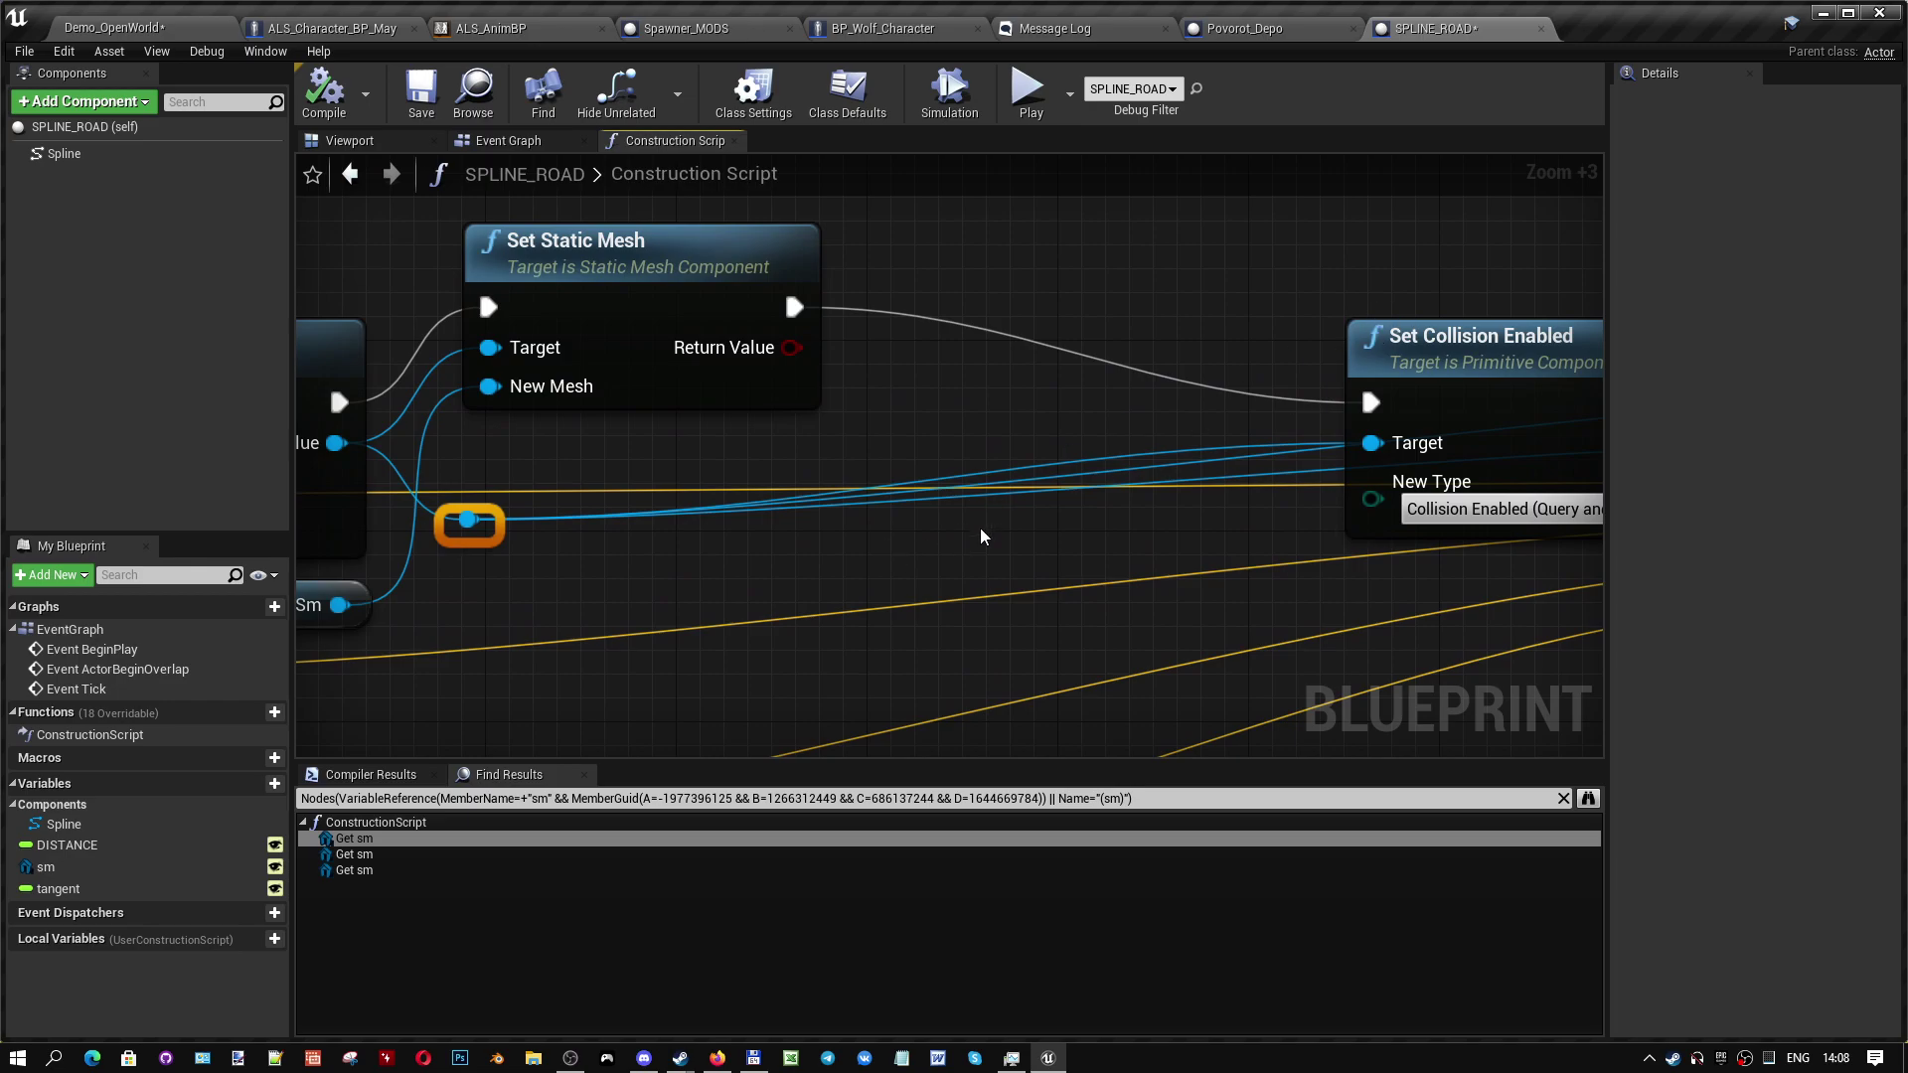
drag(1420, 378, 1062, 473)
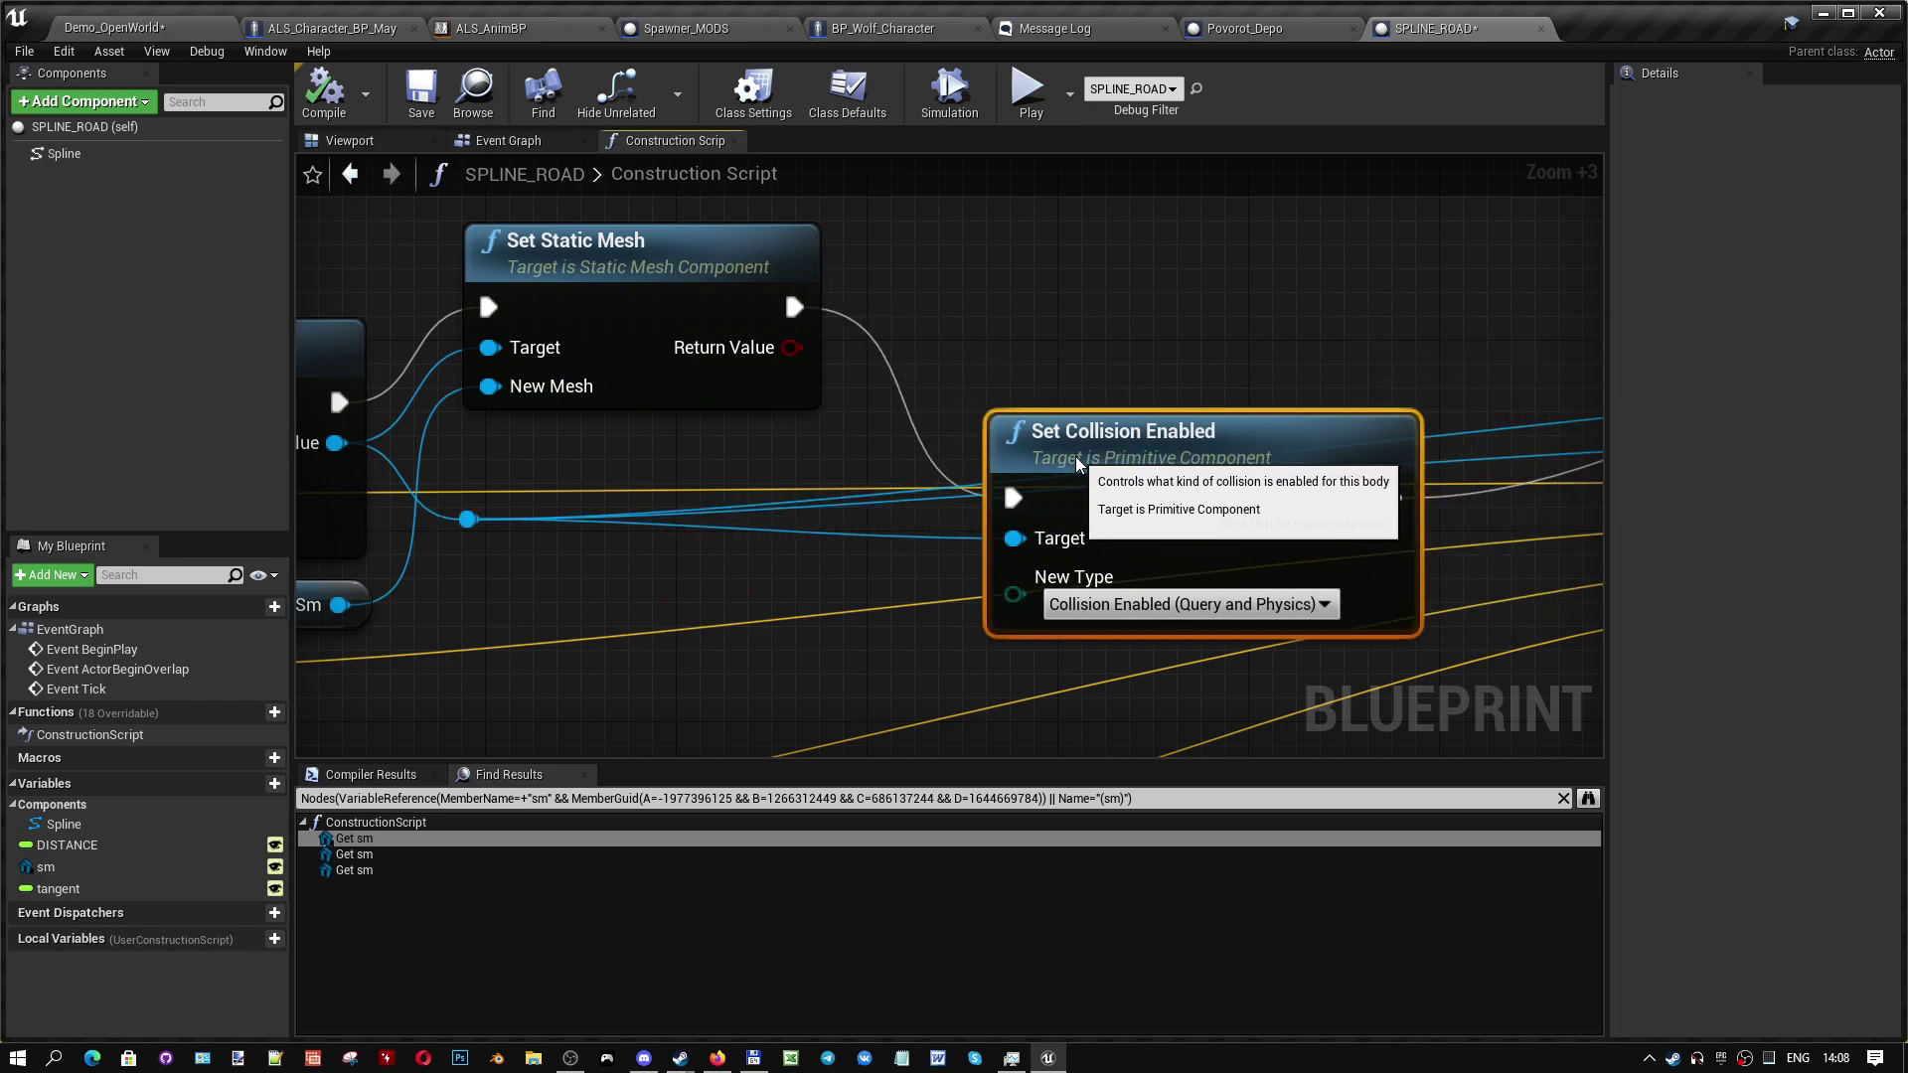
click(96, 36)
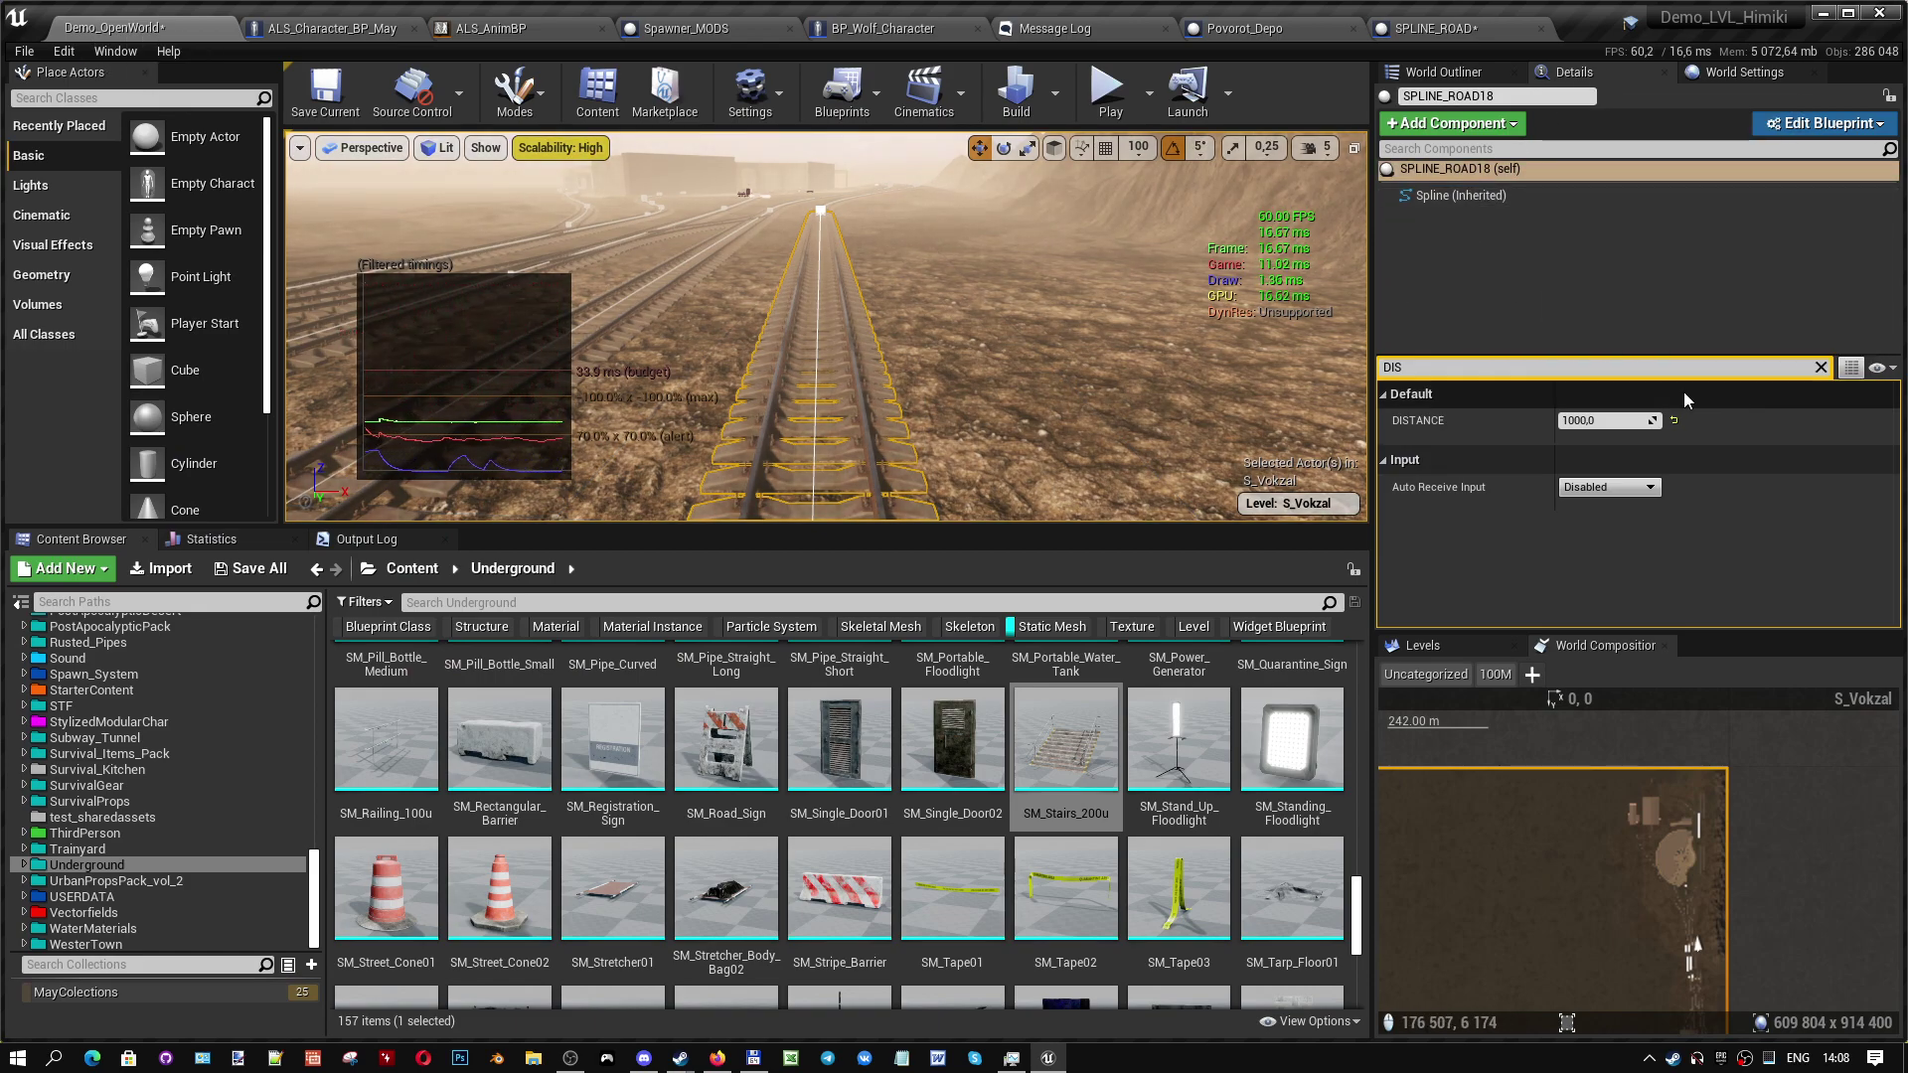
click(1820, 369)
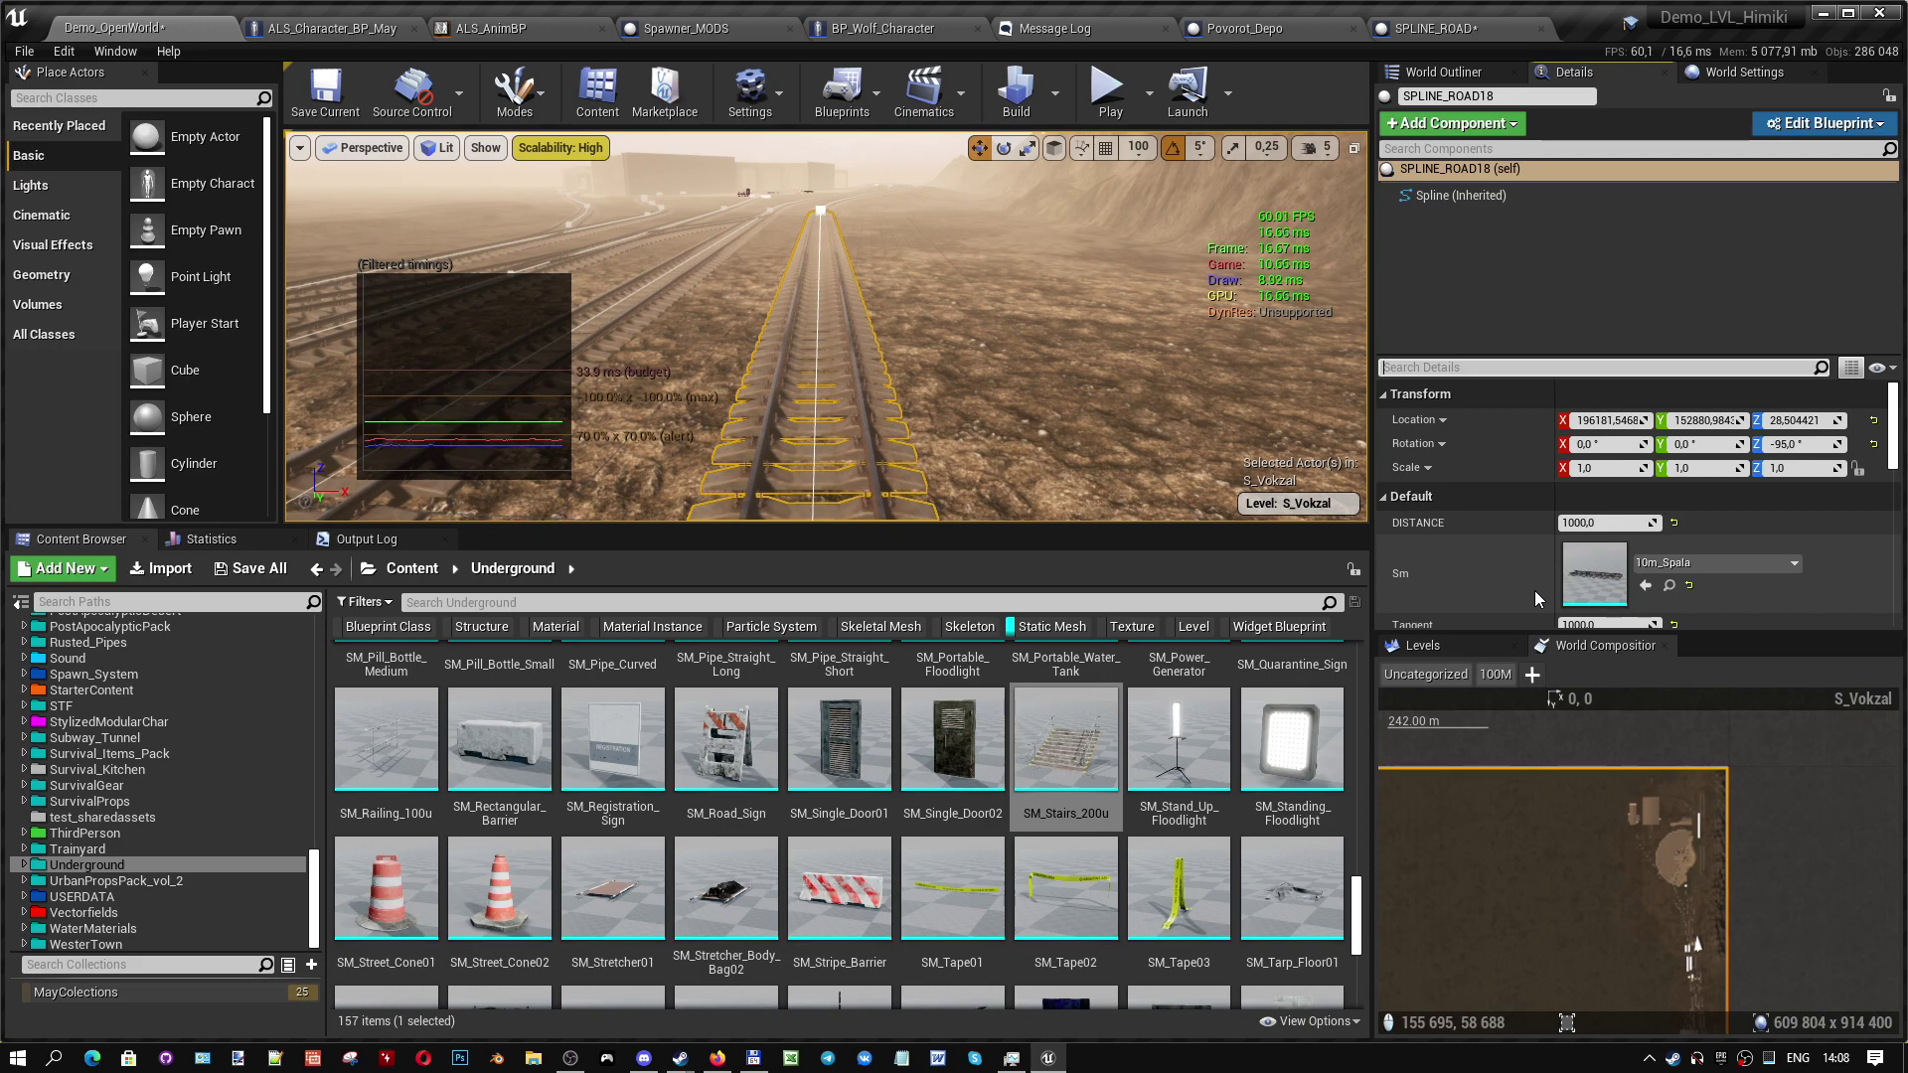
- Back in SPLINE_ROAD, shift Set Static Mesh down-right and place the Sm getter directly above it
click(1419, 30)
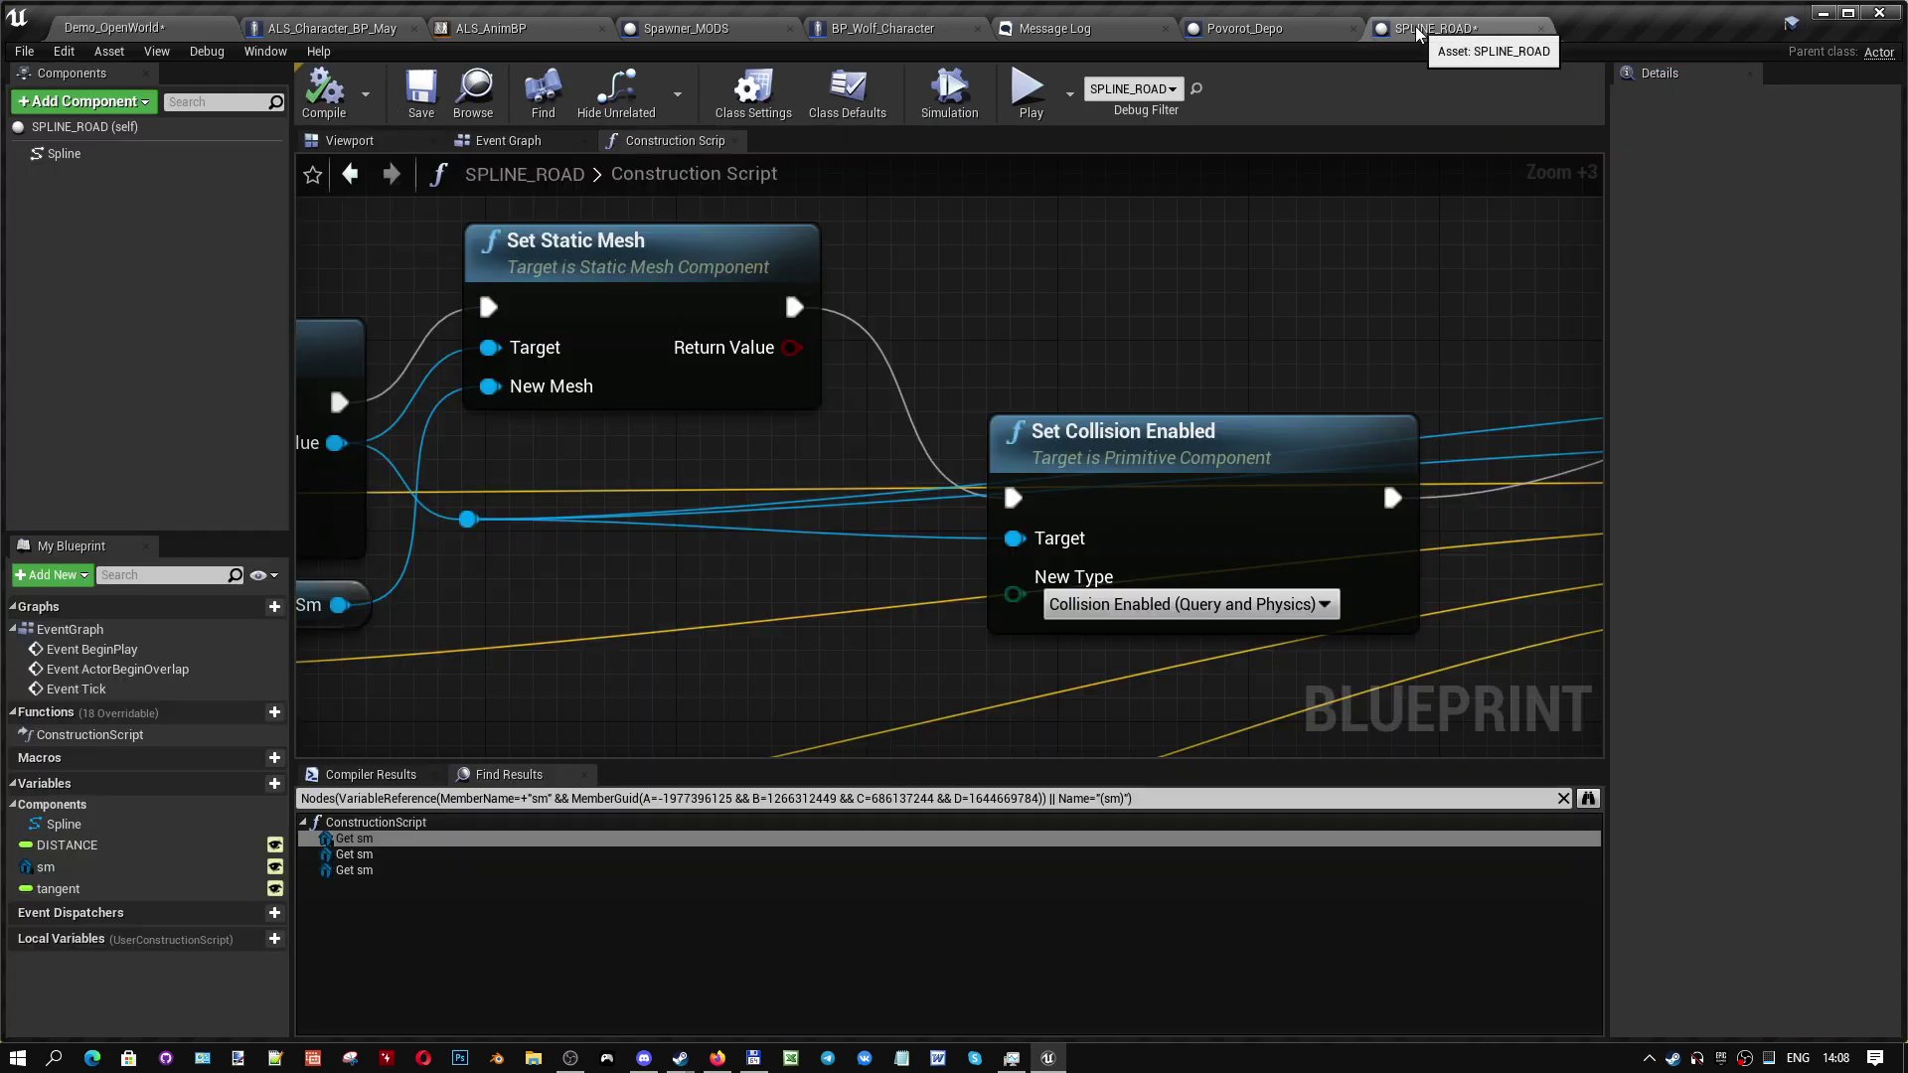
right_drag(709, 457, 1100, 428)
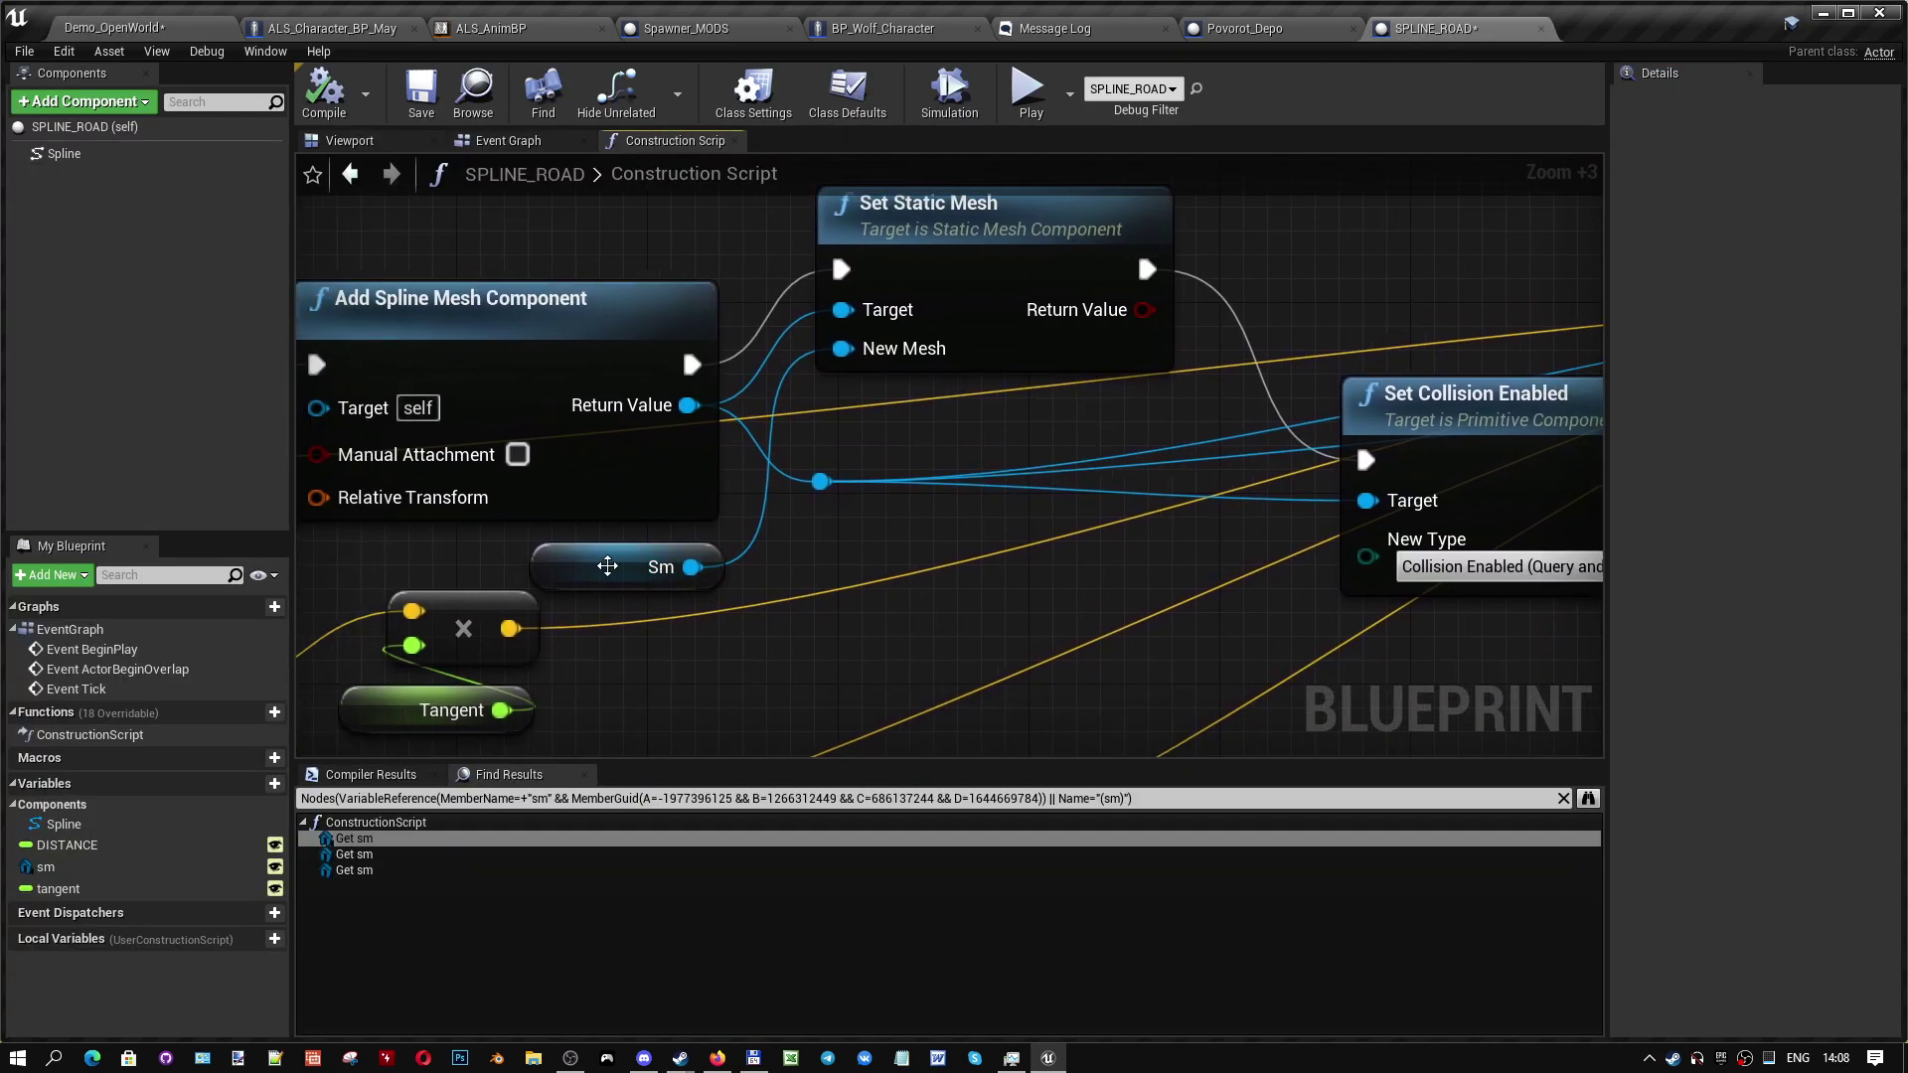
click(607, 566)
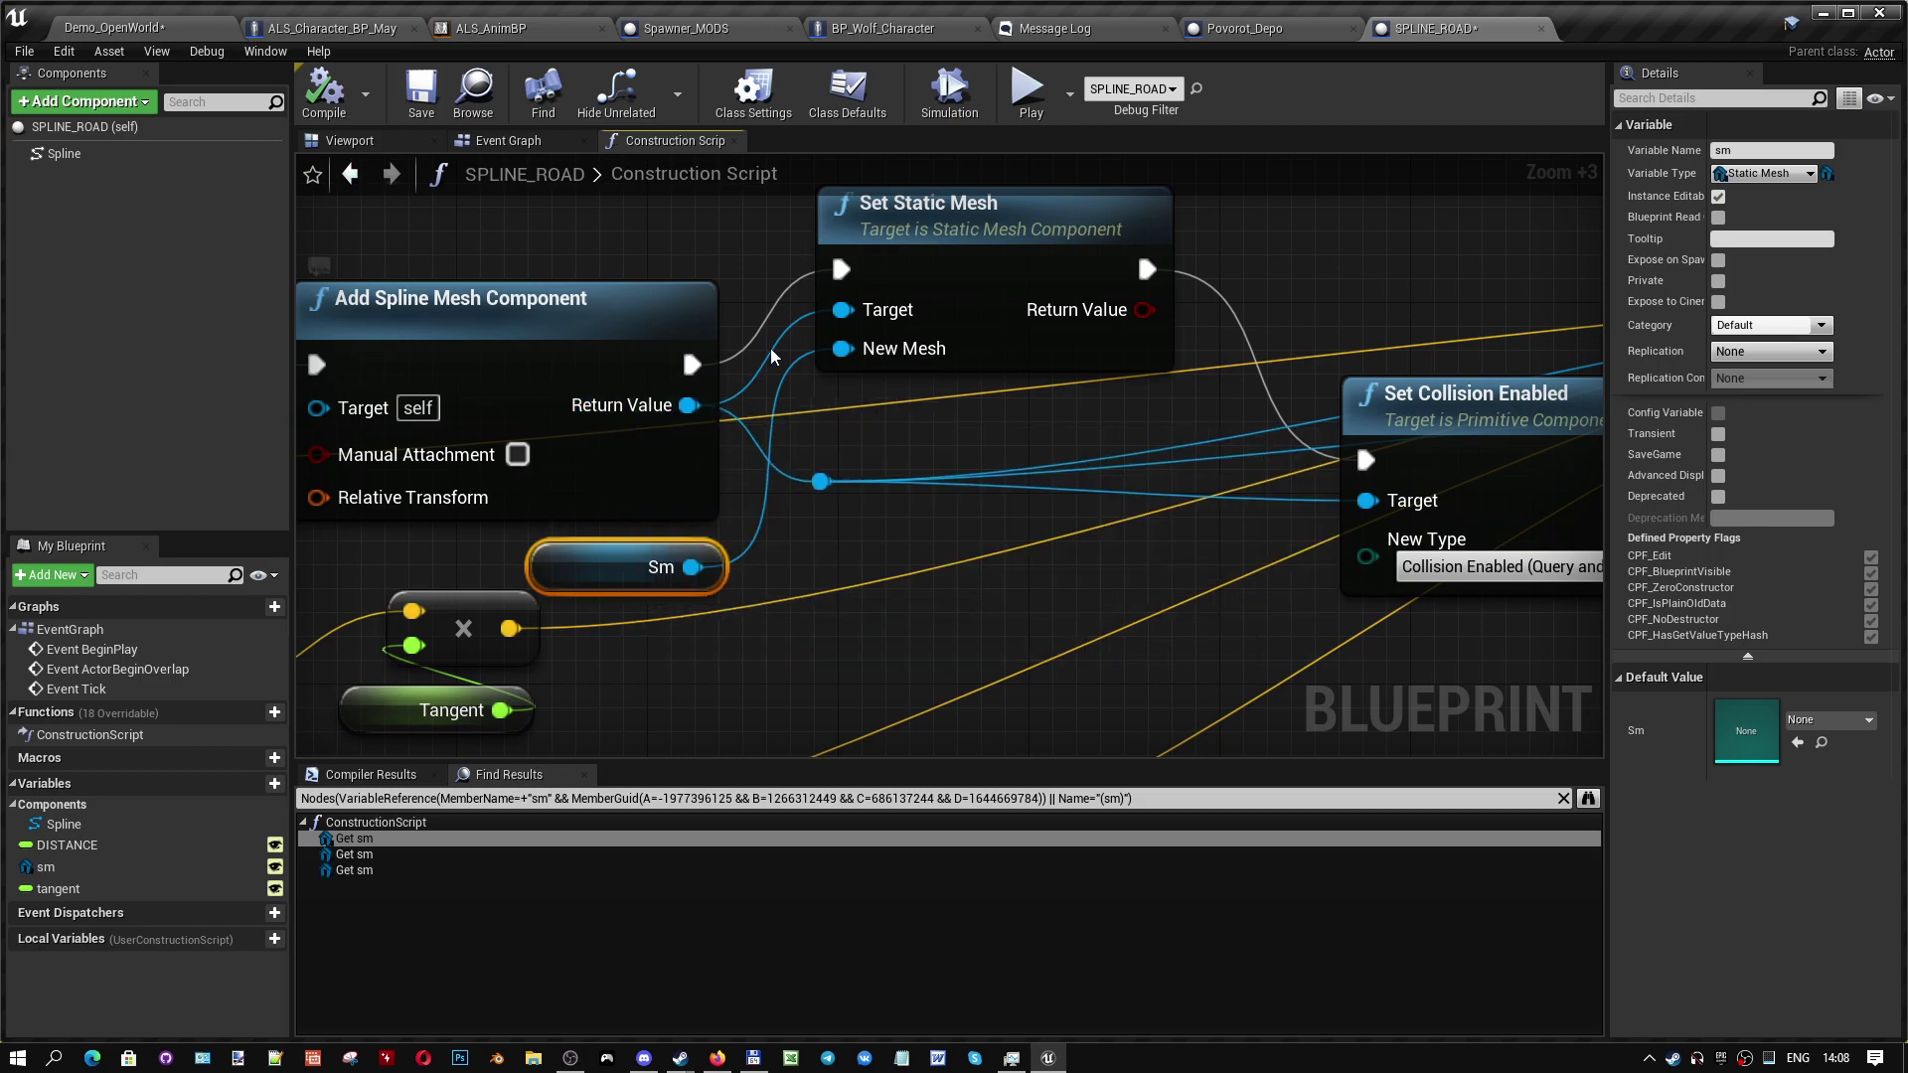
drag(892, 230, 912, 325)
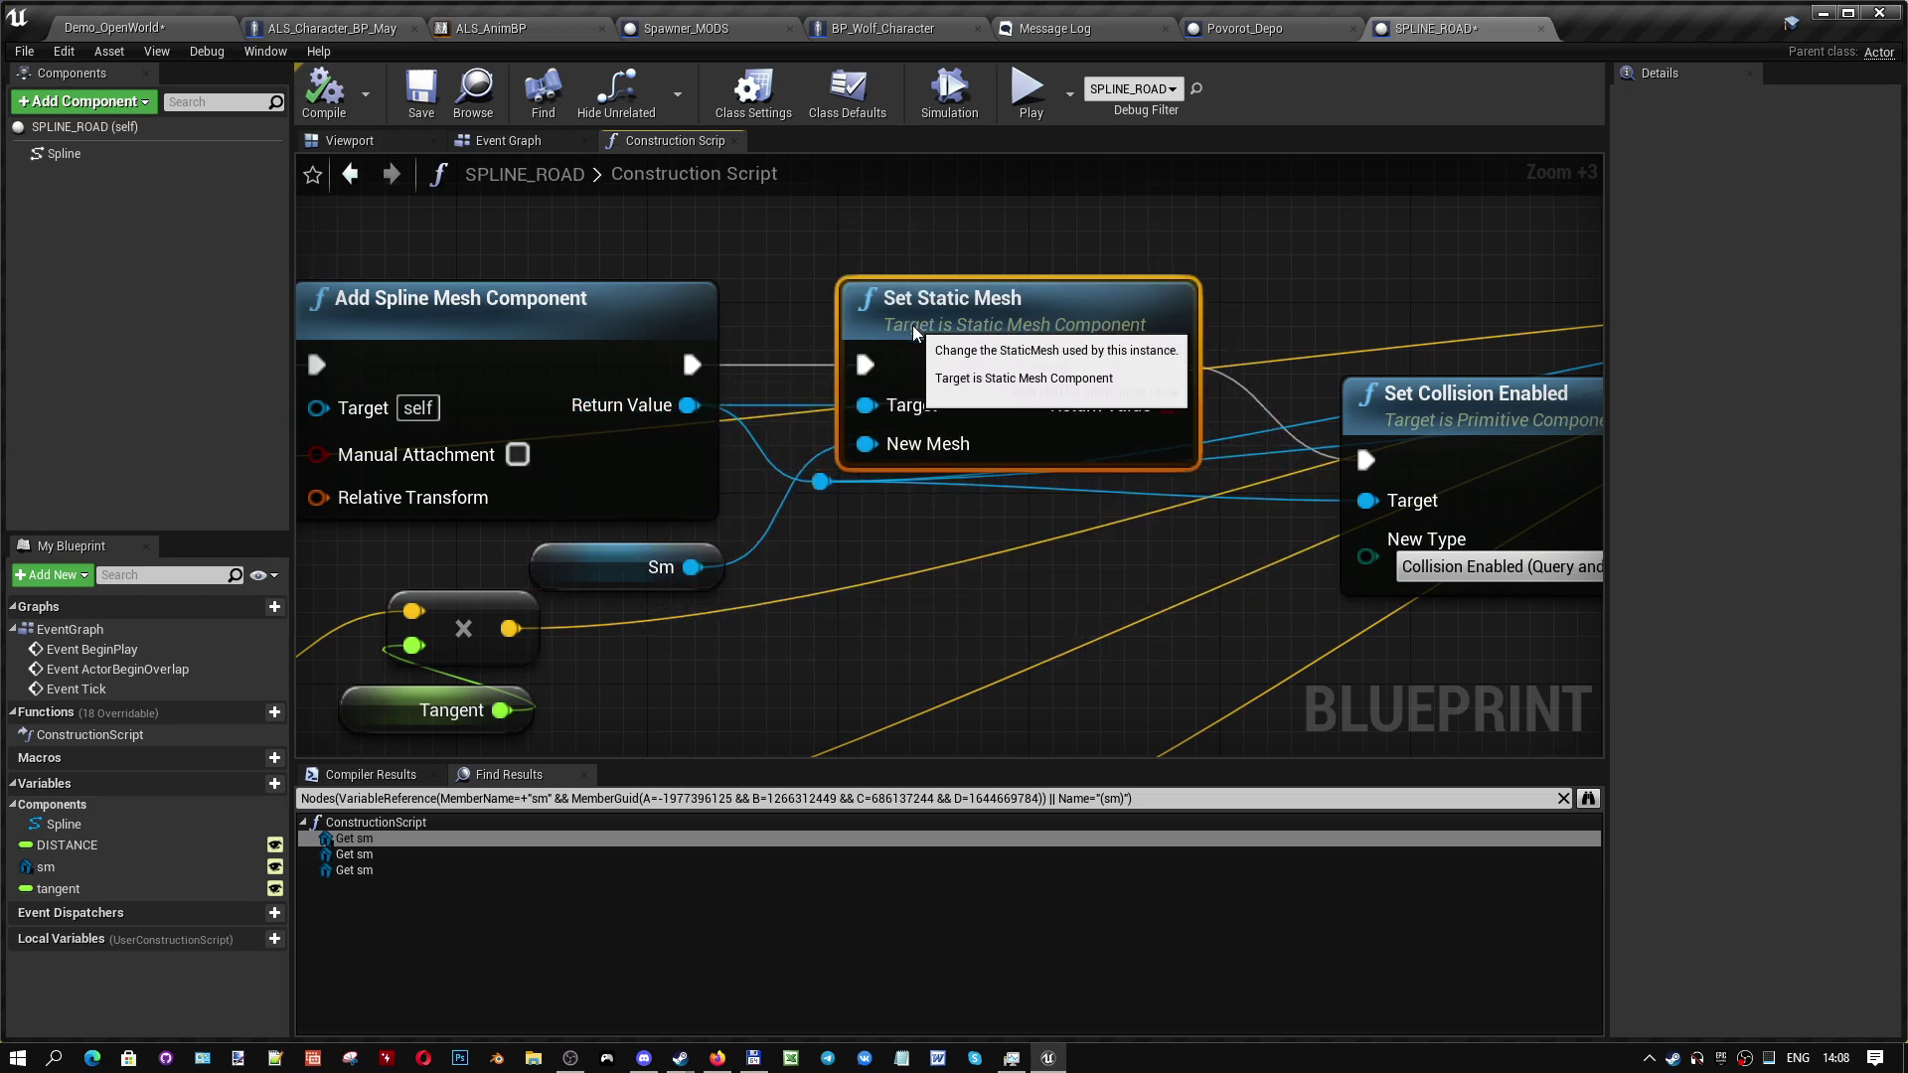
drag(600, 576, 908, 265)
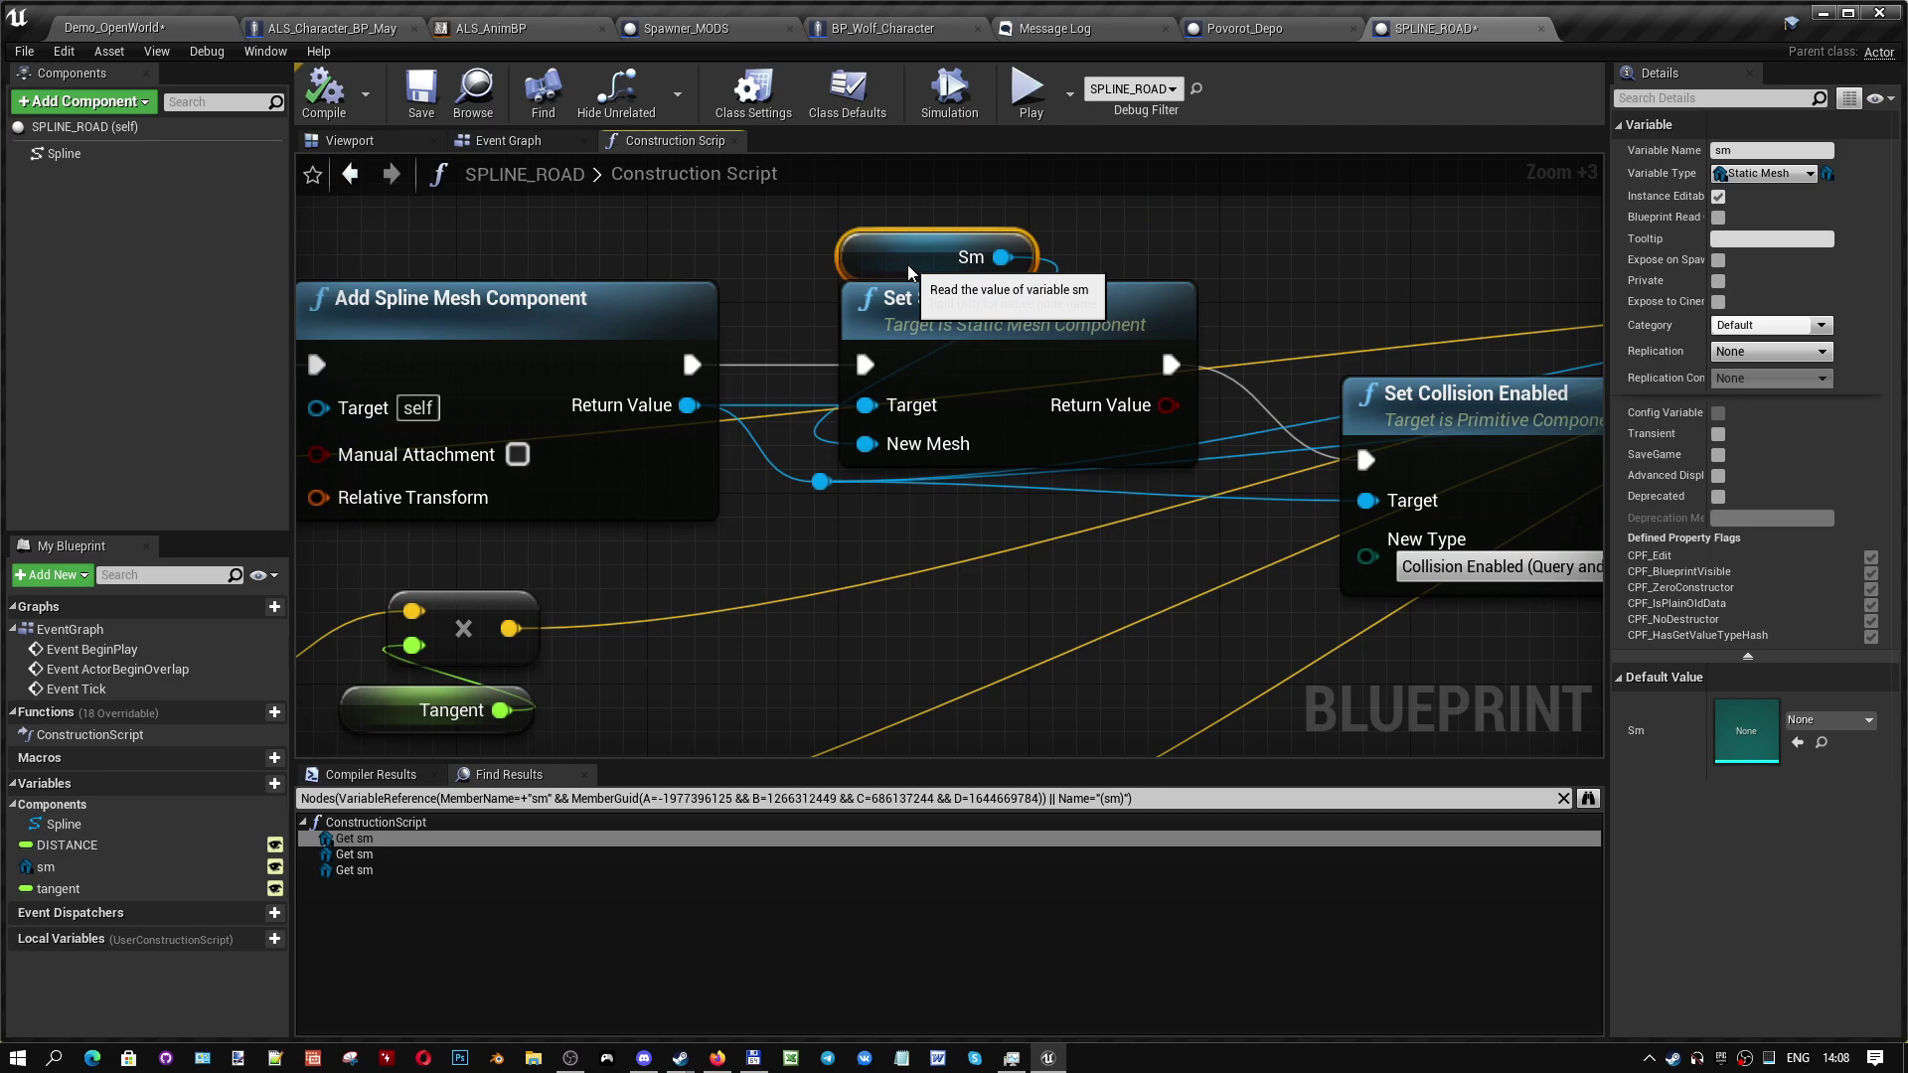
click(753, 308)
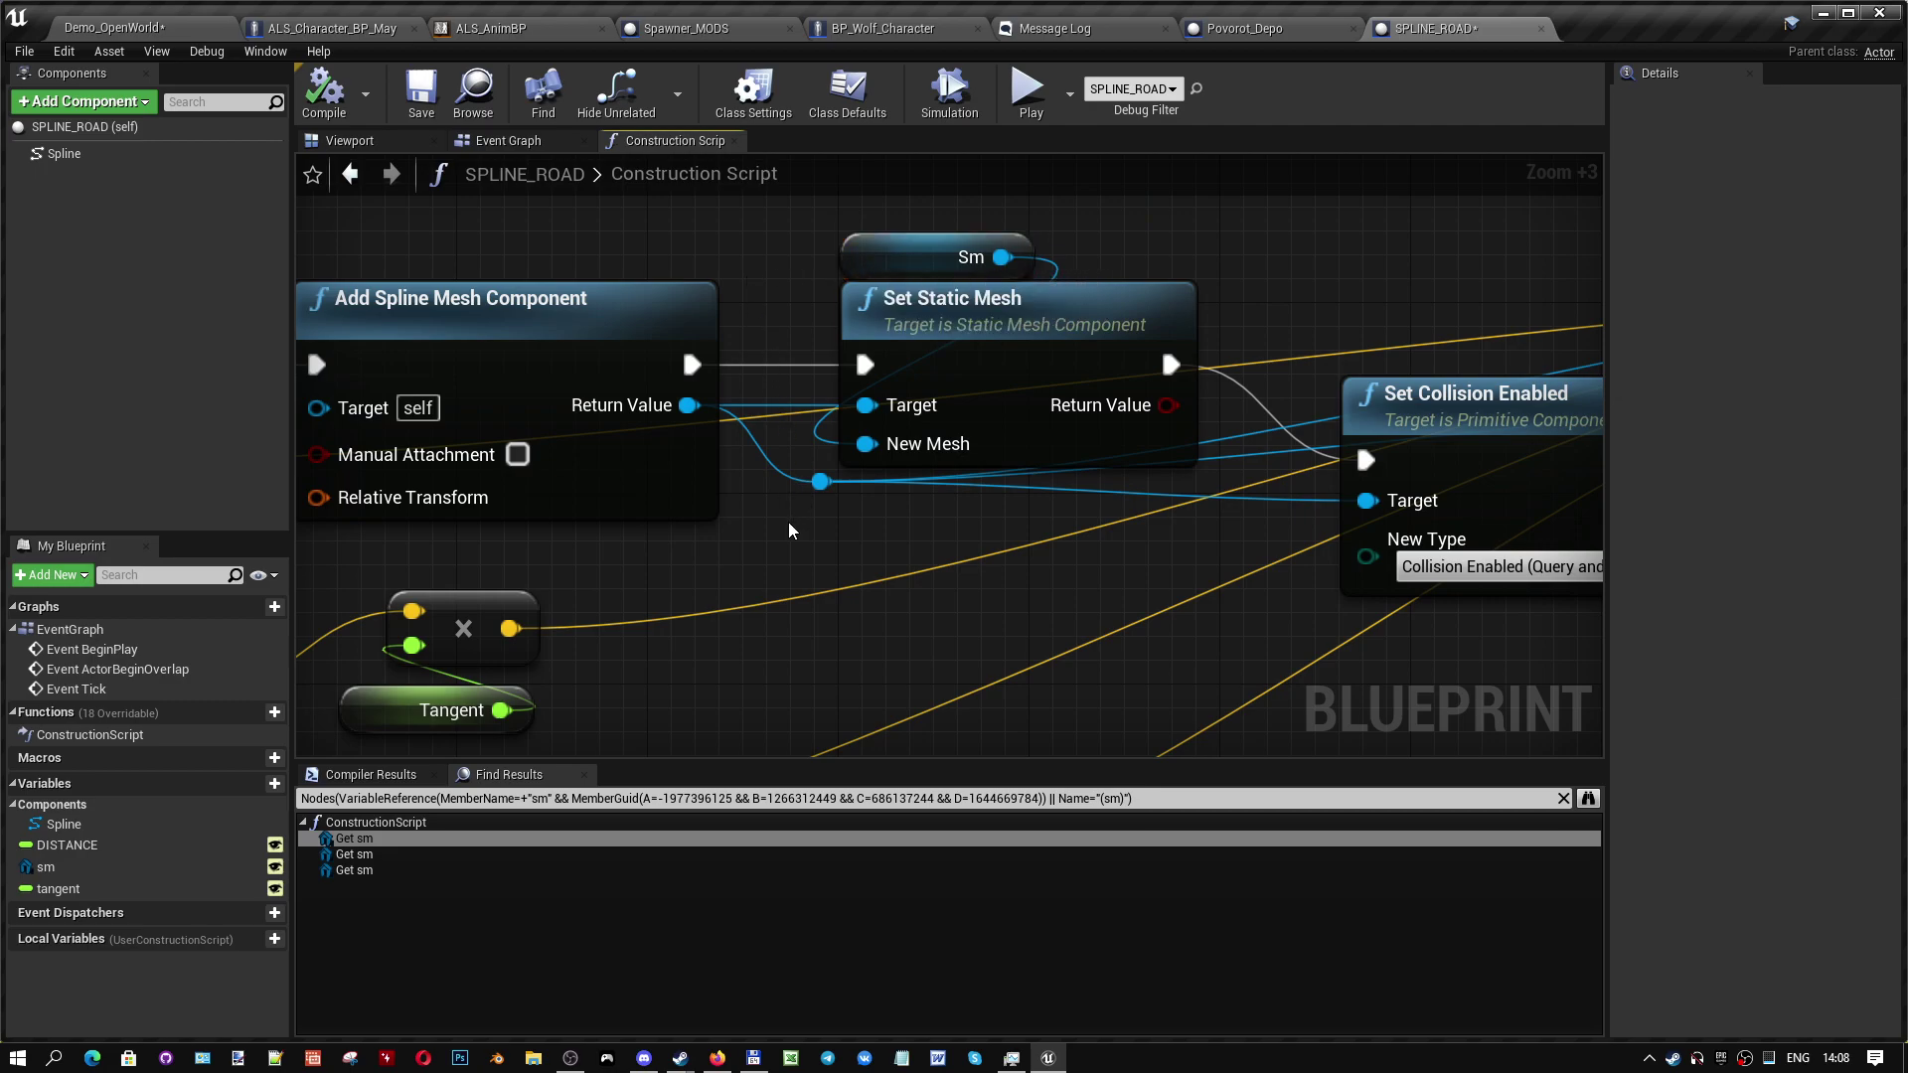
right_drag(1028, 564, 845, 562)
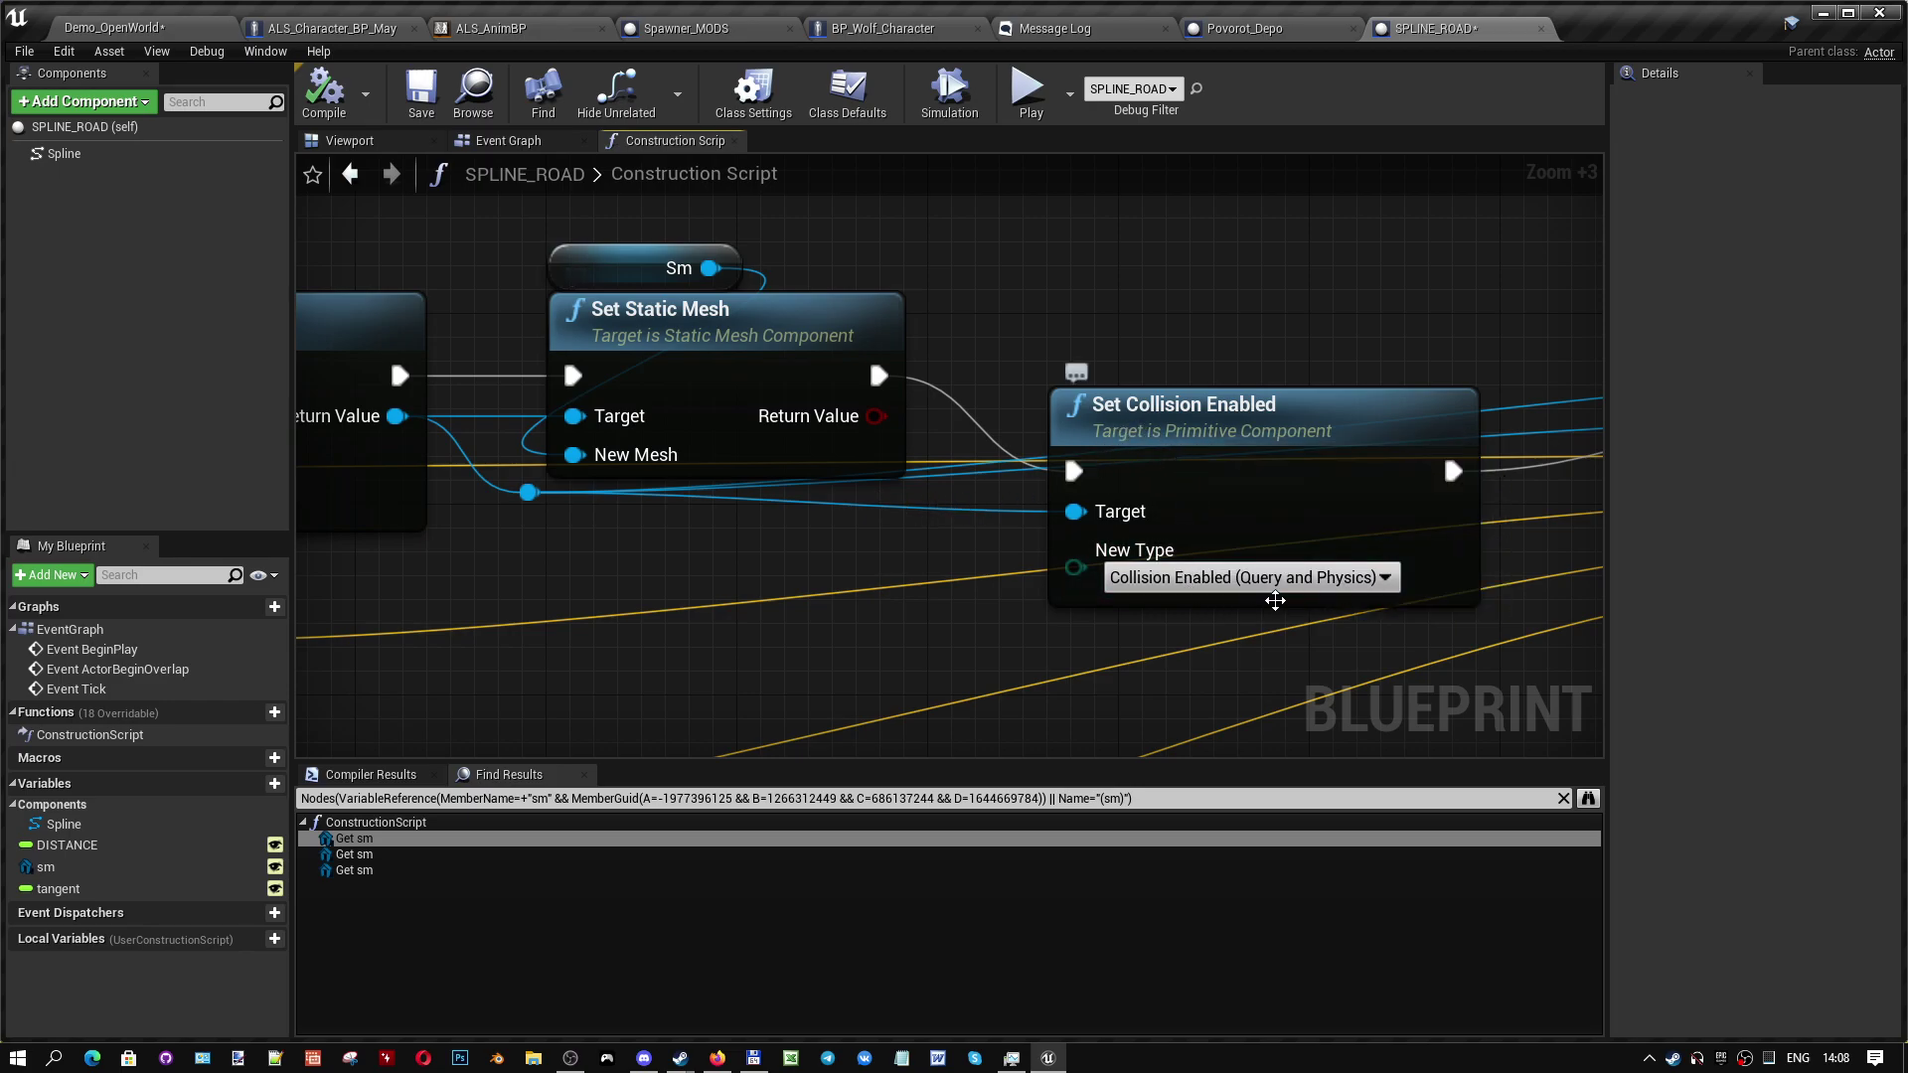
mouse_move(1185, 550)
right_down()
mouse_move(707, 587)
mouse_move(1421, 559)
mouse_move(847, 594)
right_up()
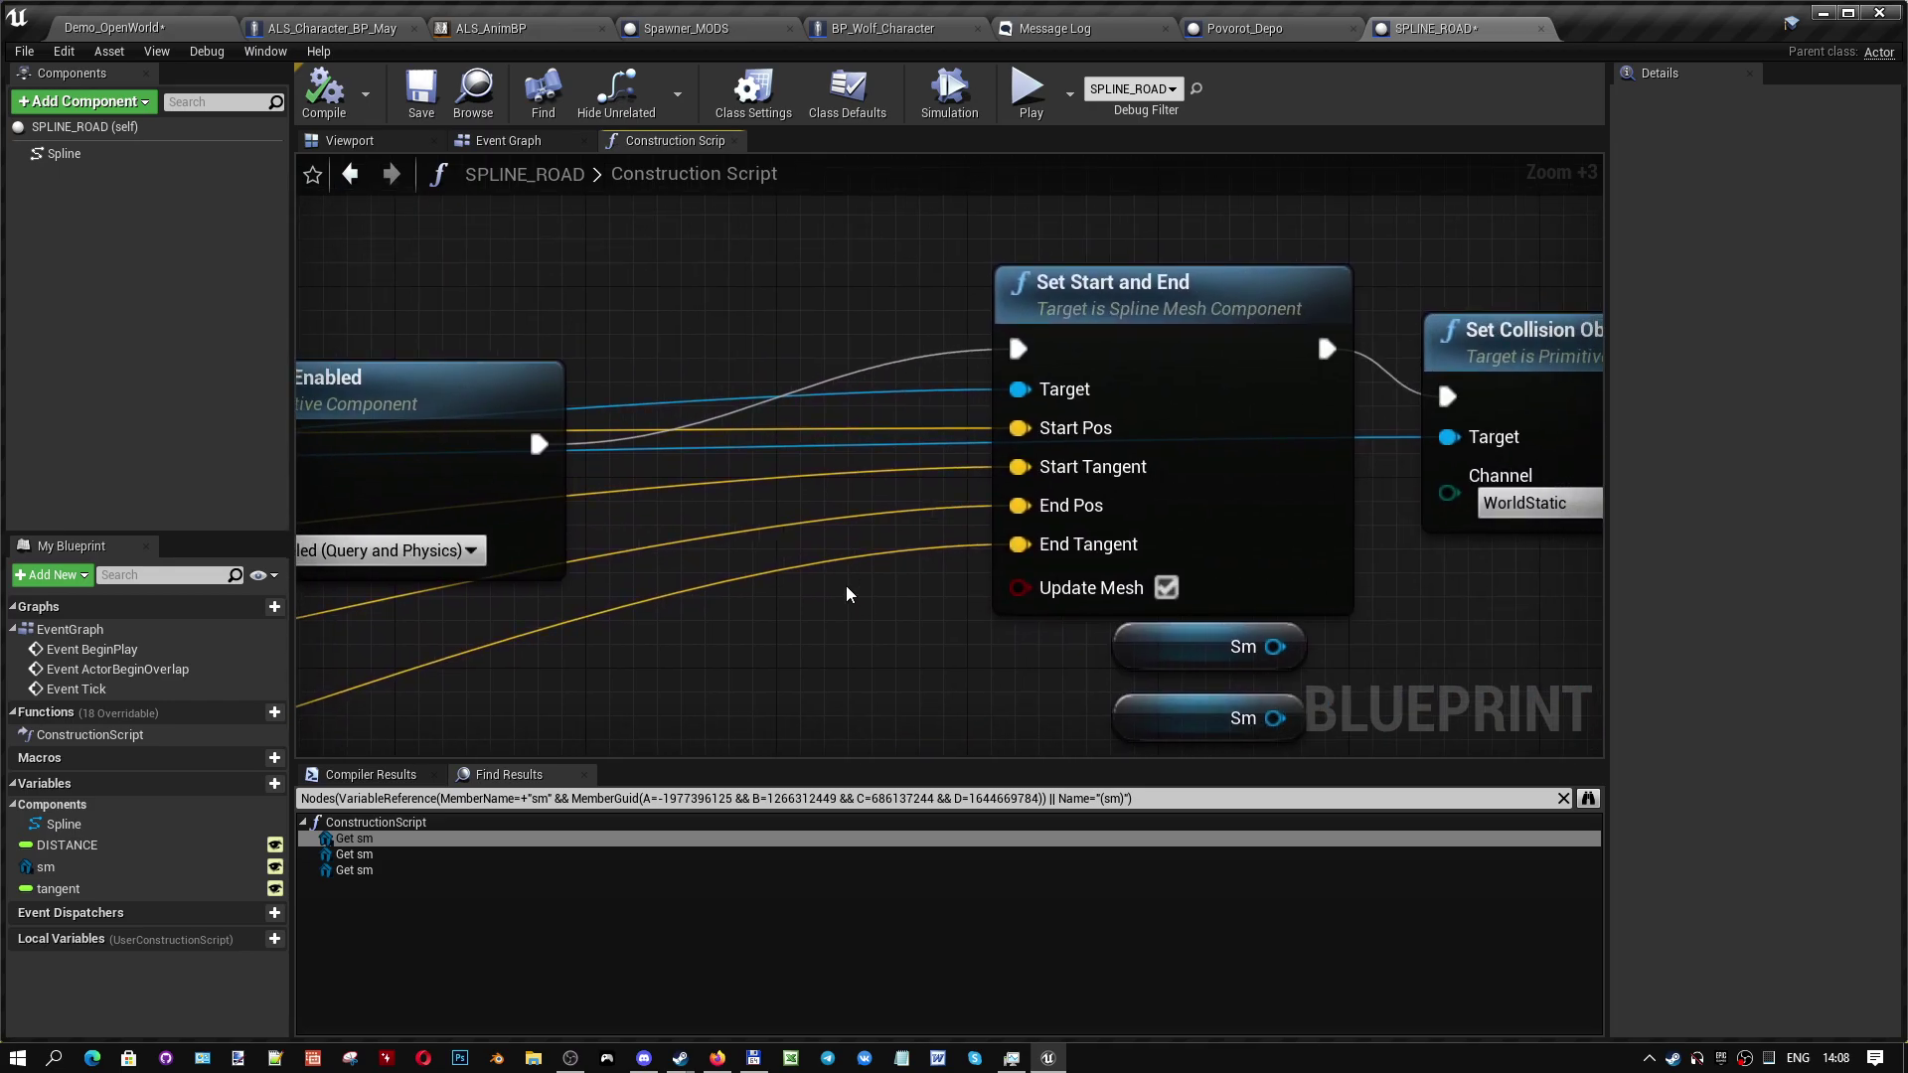
- Raise Set Collision Enabled and move Set Start and End left toward it
right_drag(1079, 301, 1402, 362)
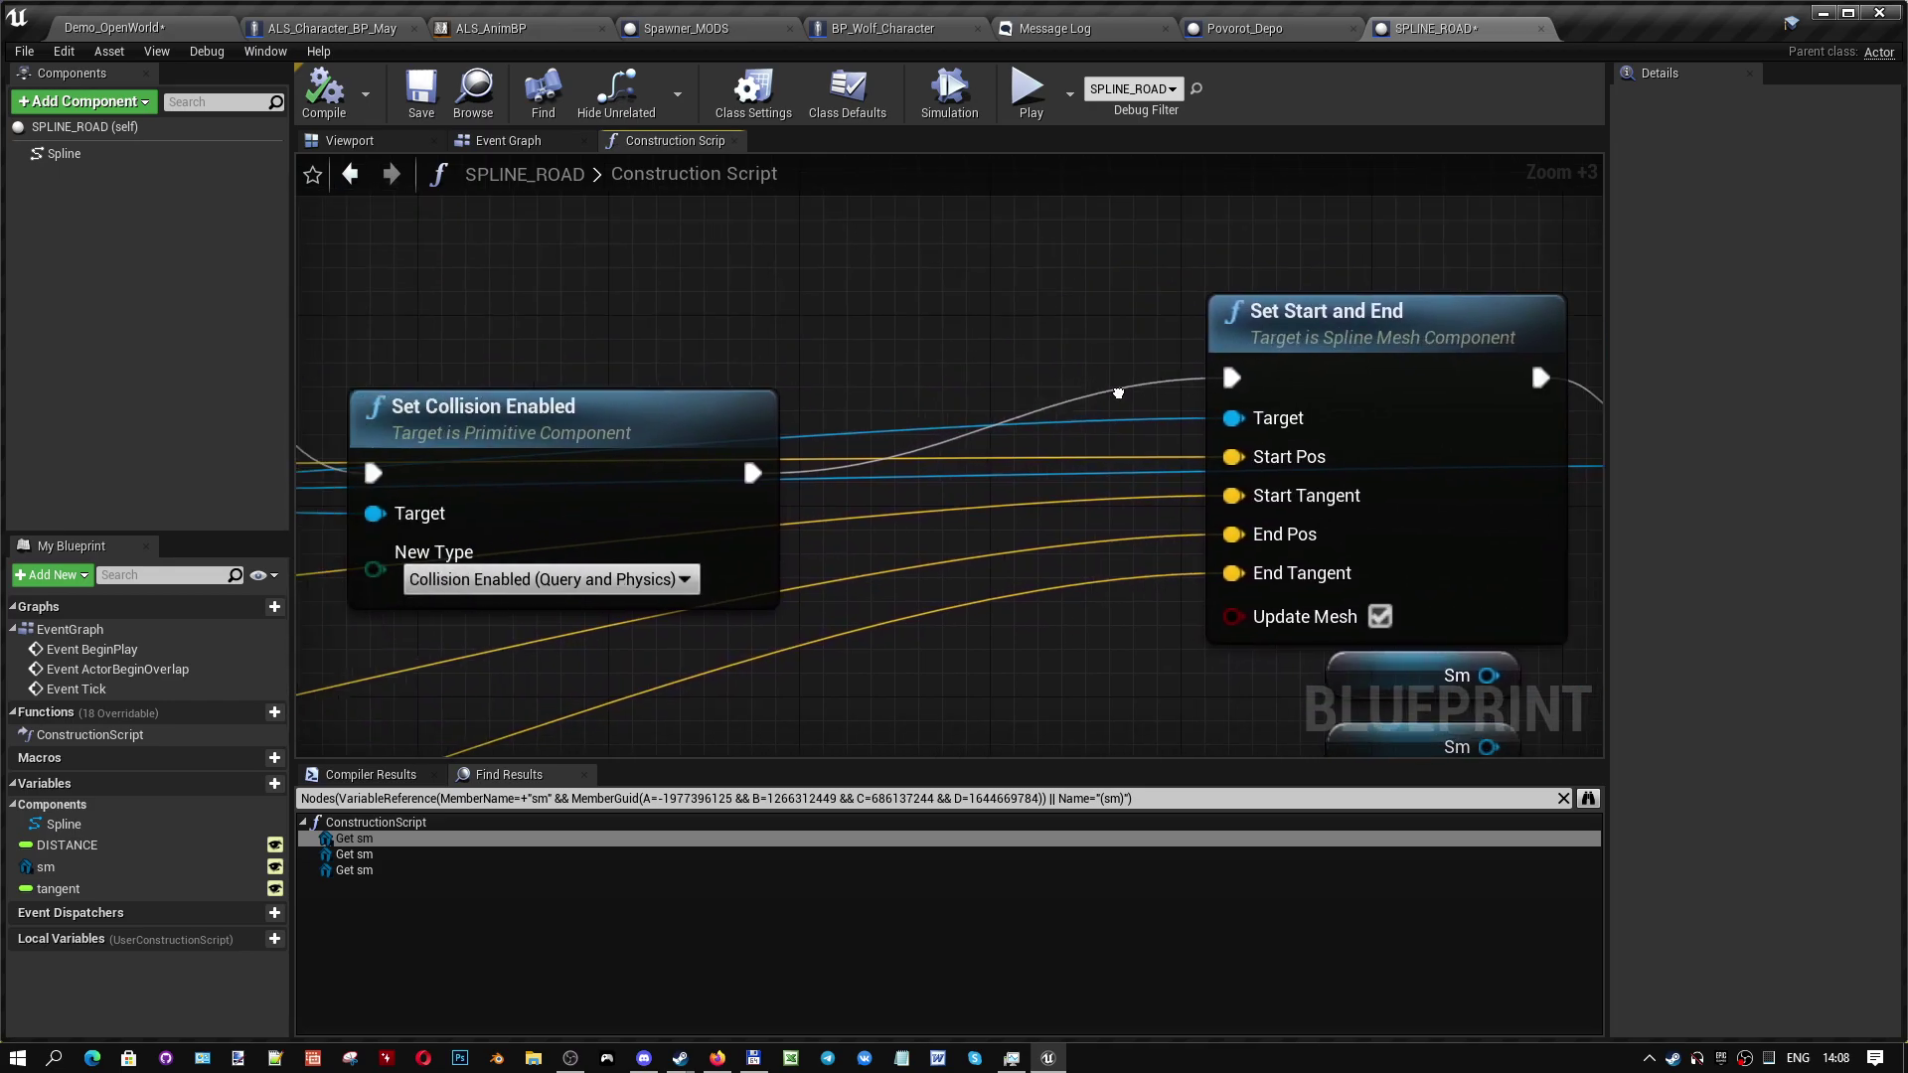
mouse_move(841, 458)
mouse_down()
mouse_move(881, 275)
mouse_move(759, 254)
mouse_up()
mouse_move(1469, 388)
mouse_down()
mouse_move(1111, 388)
mouse_move(992, 507)
mouse_up()
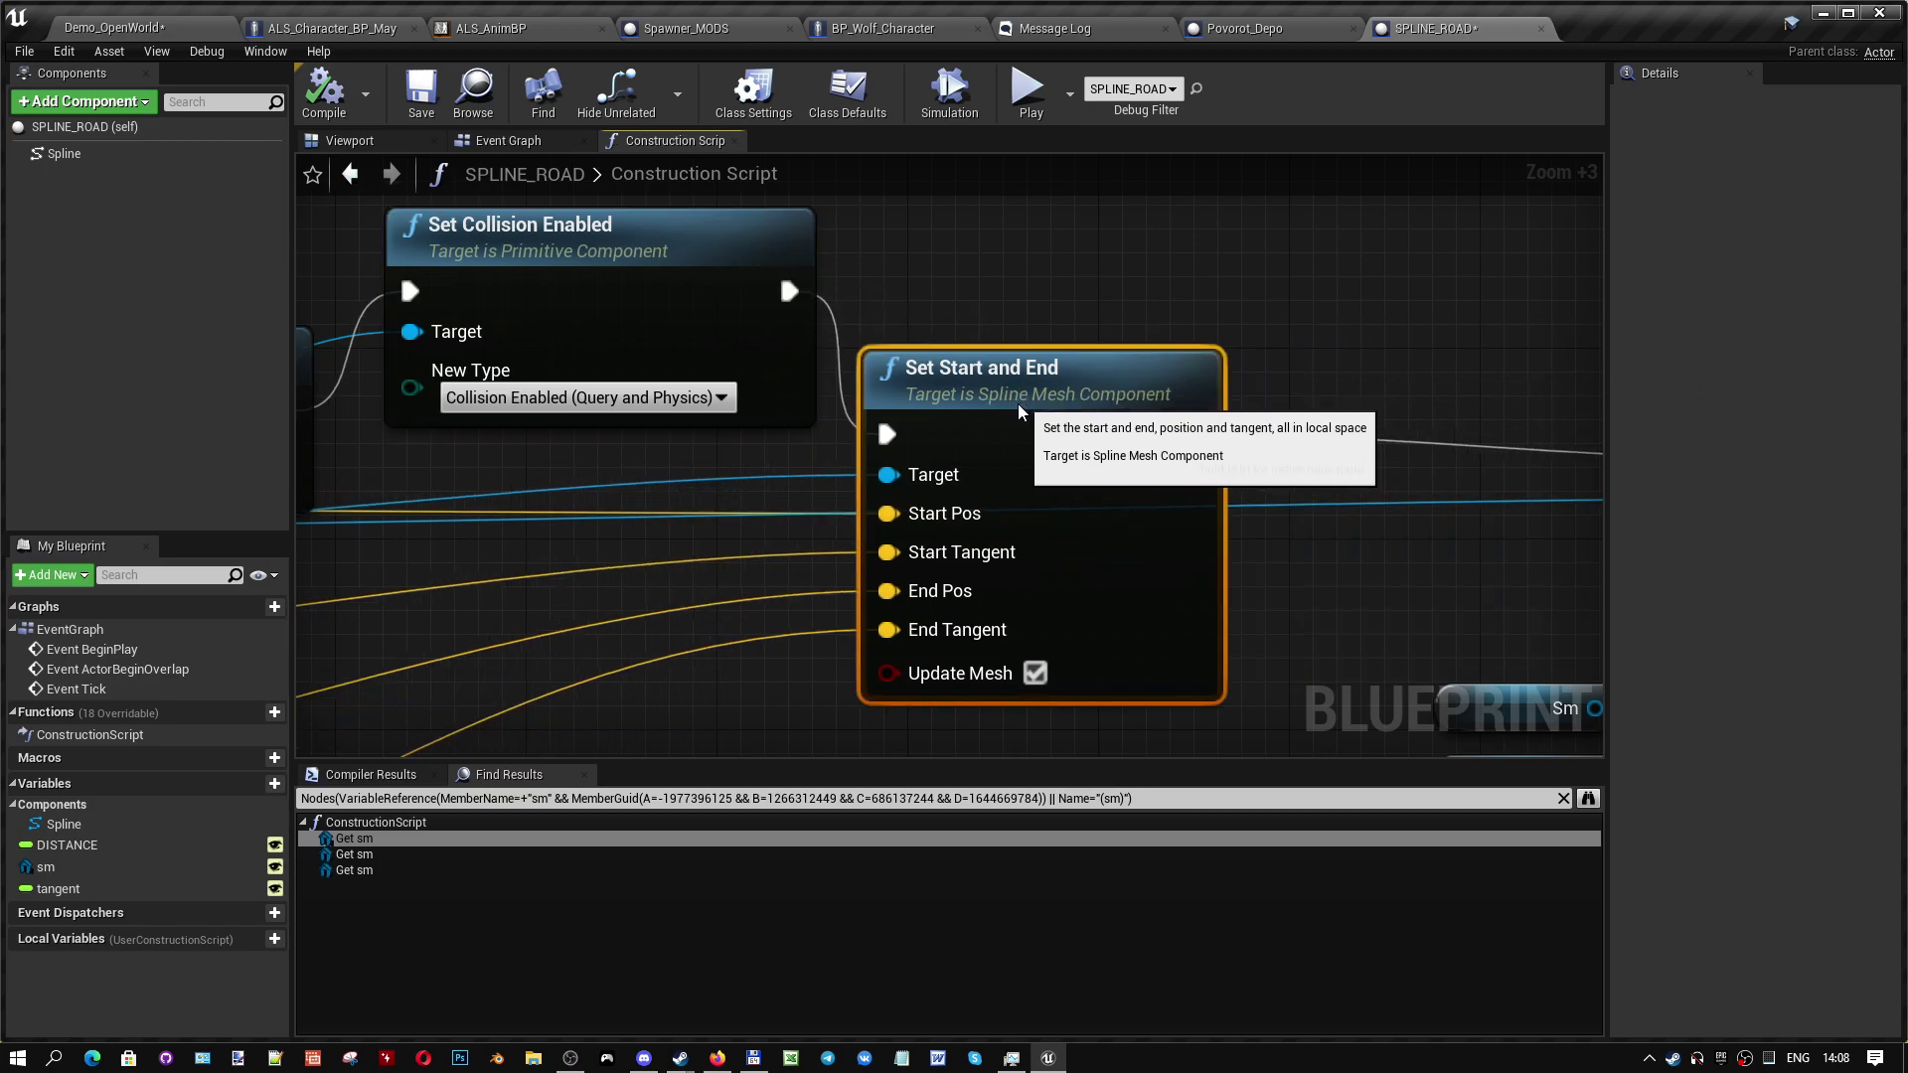
right_drag(741, 546, 1217, 346)
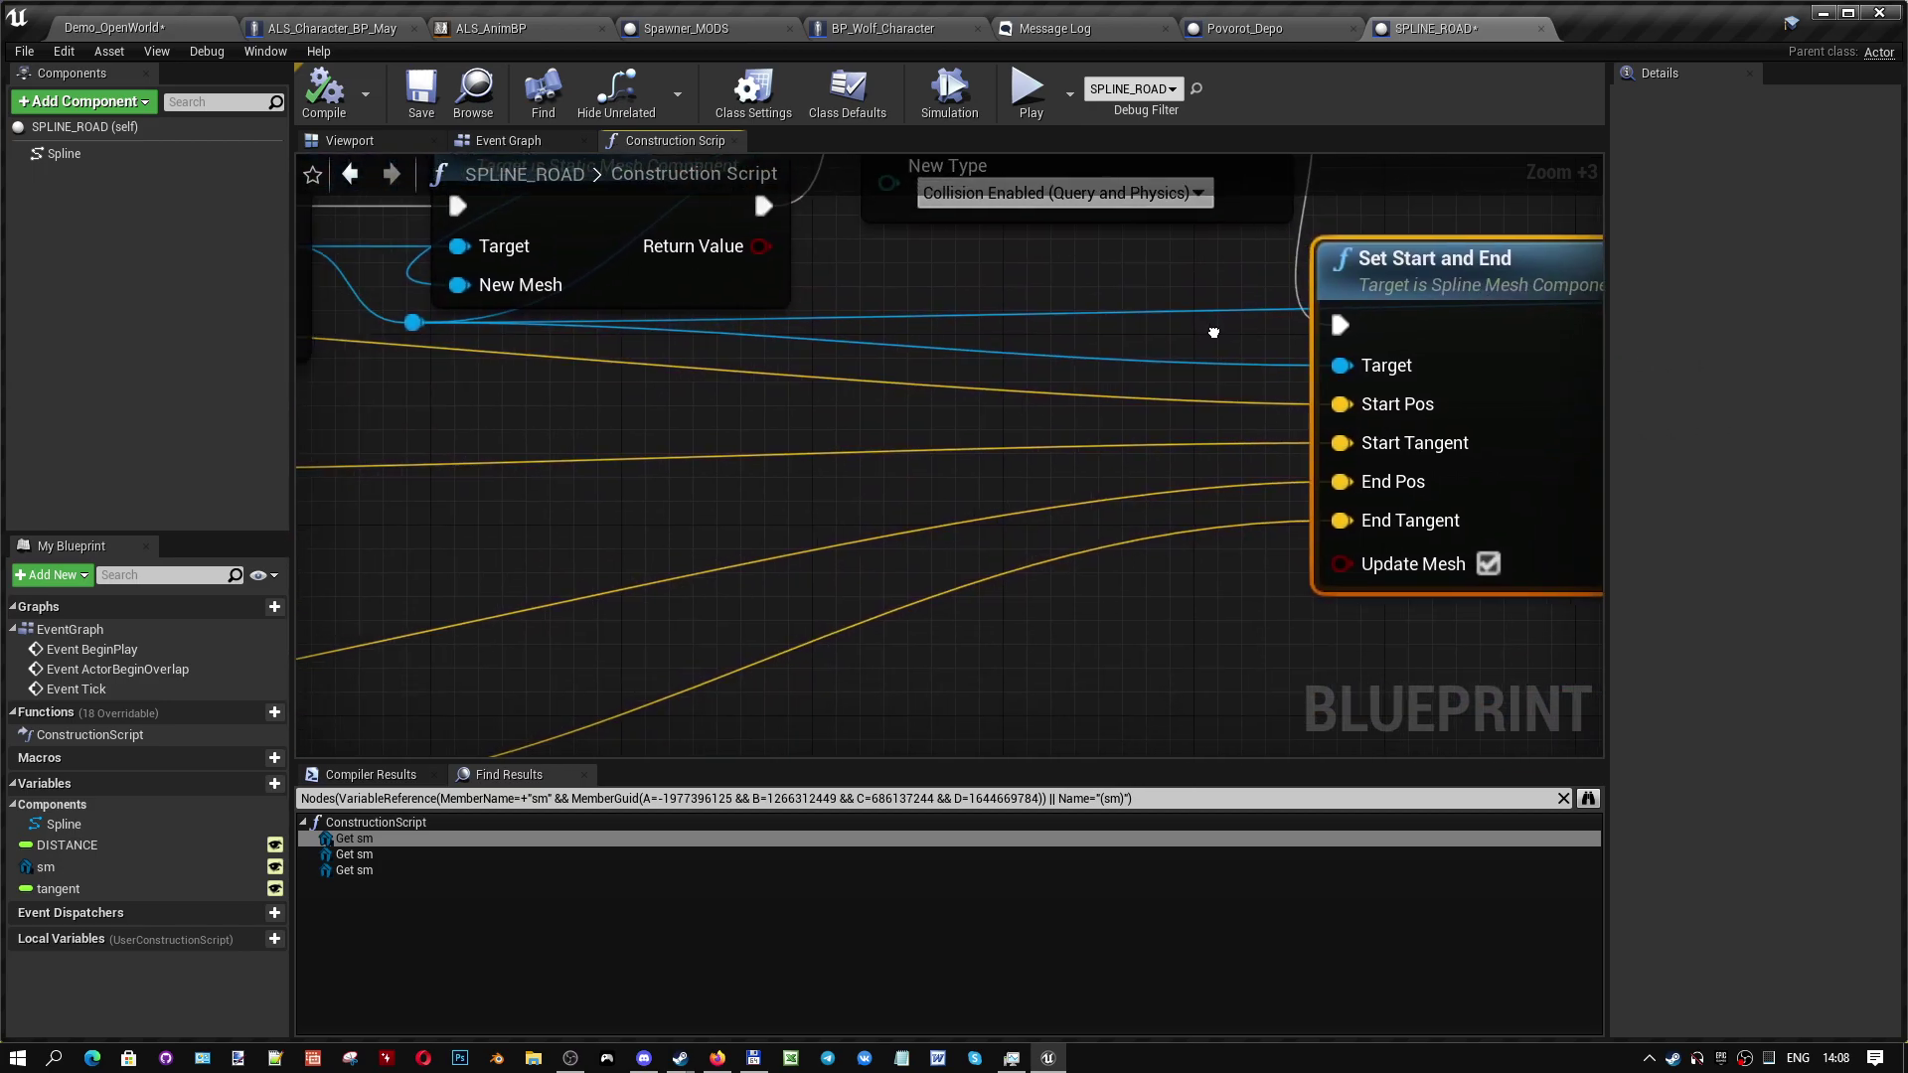
mouse_move(1421, 420)
mouse_down()
mouse_move(927, 464)
mouse_move(880, 438)
mouse_up()
right_drag(696, 487, 1145, 437)
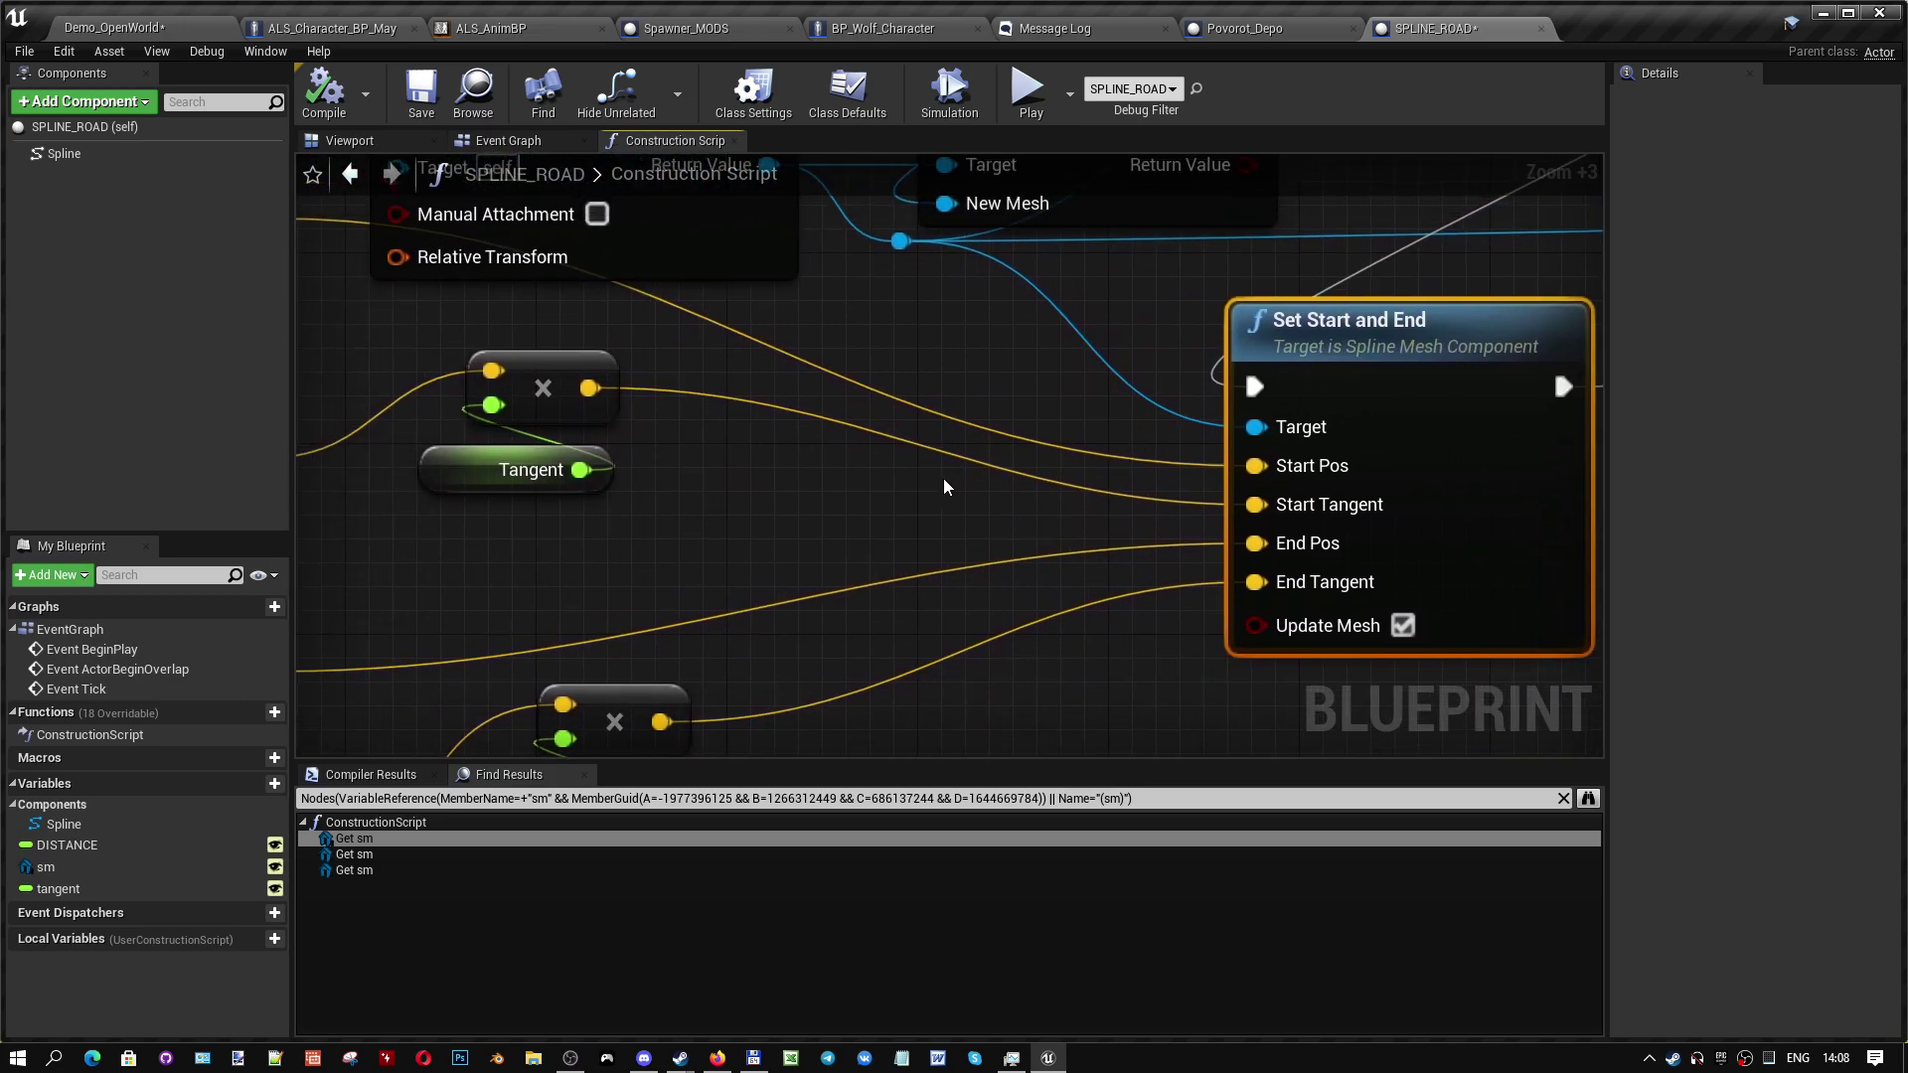
mouse_move(944, 479)
right_down()
mouse_move(1110, 522)
mouse_move(943, 467)
right_up()
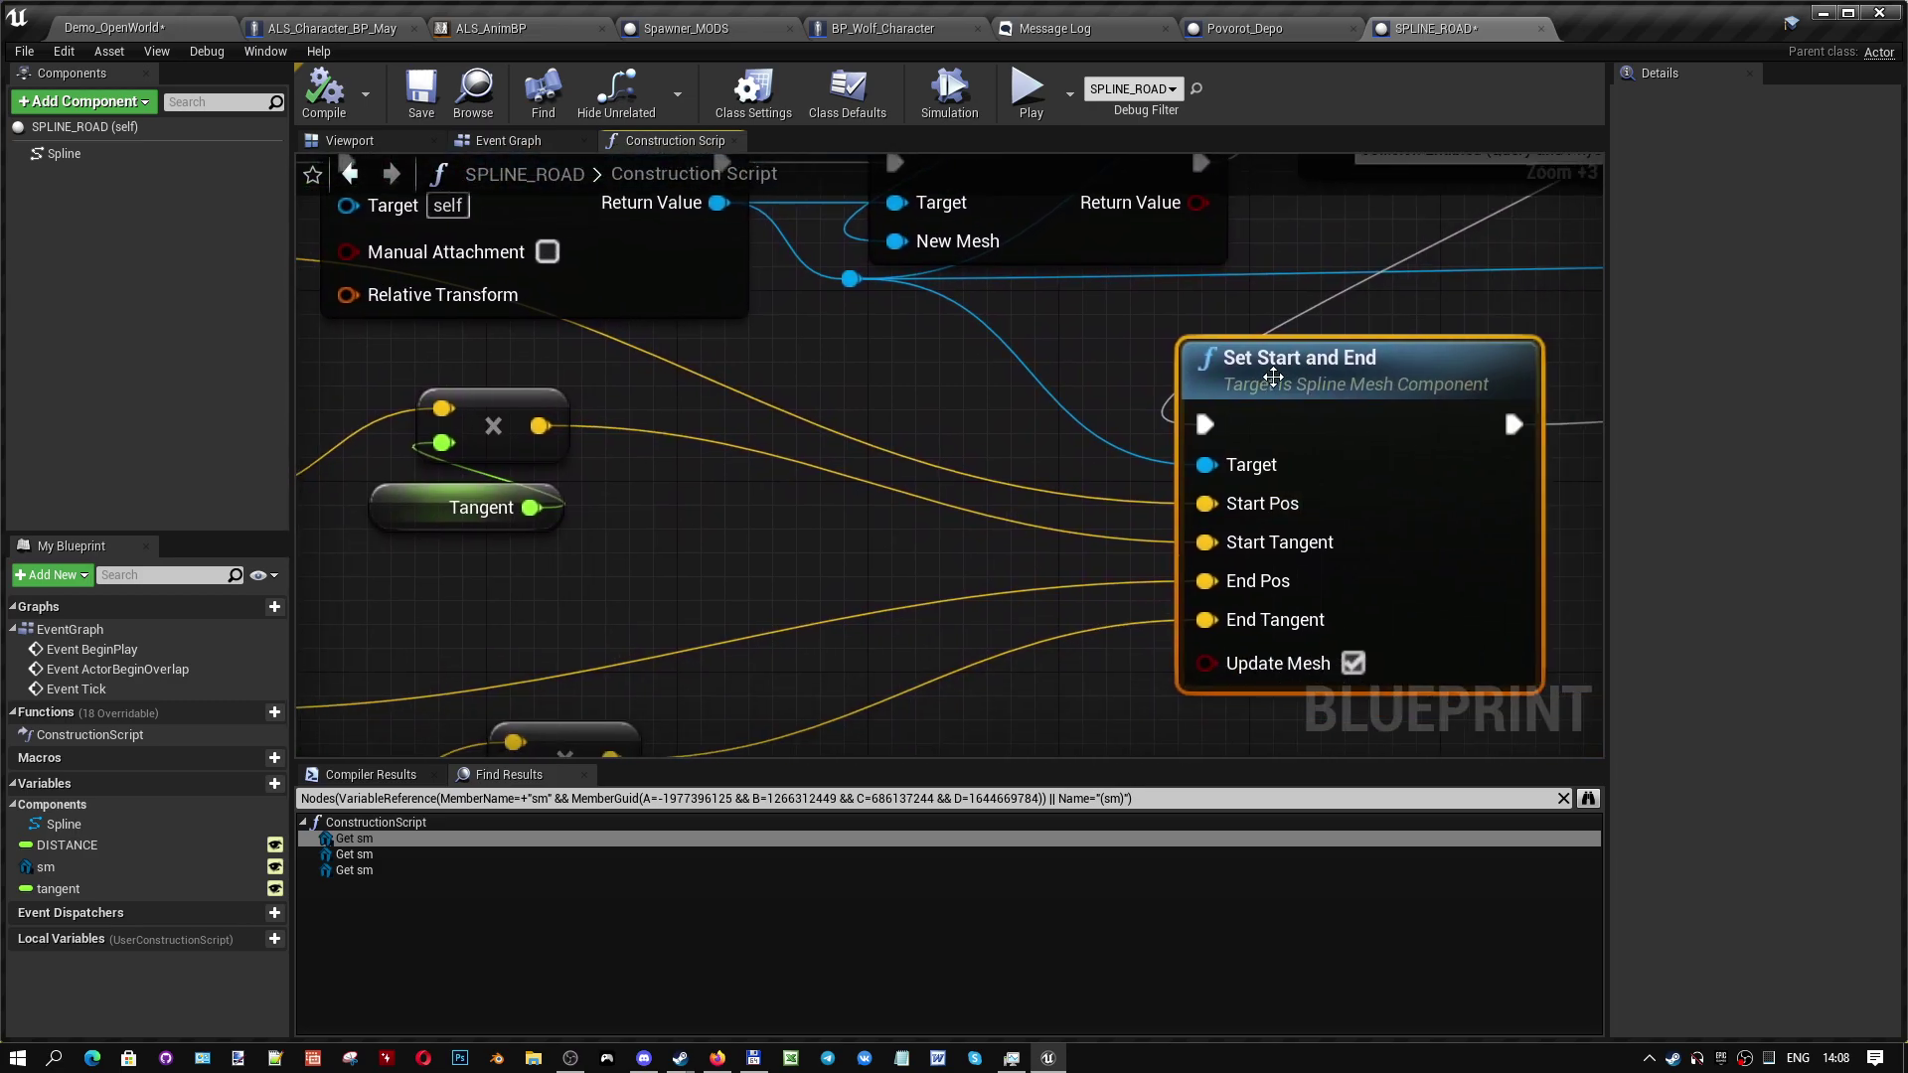
right_drag(1130, 429, 1427, 409)
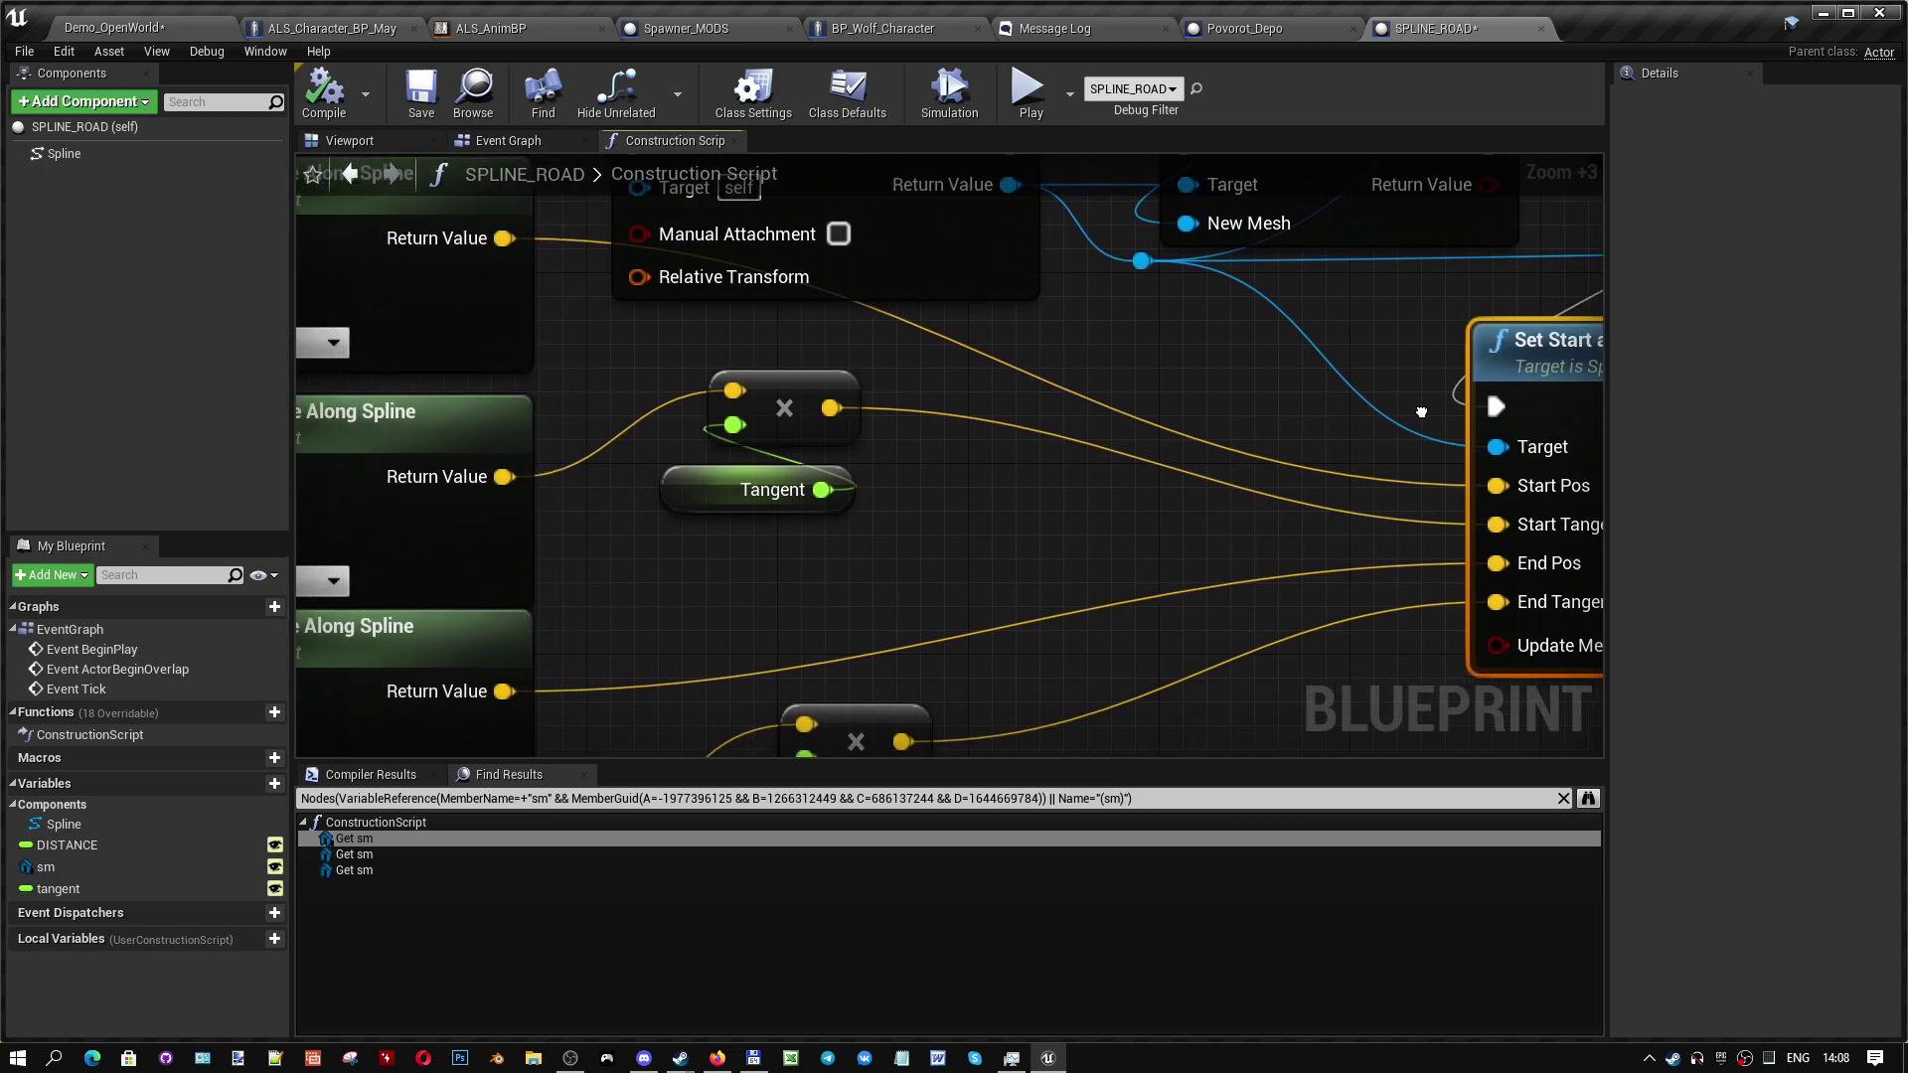
mouse_move(1167, 461)
right_down()
mouse_move(680, 491)
mouse_move(795, 590)
right_up()
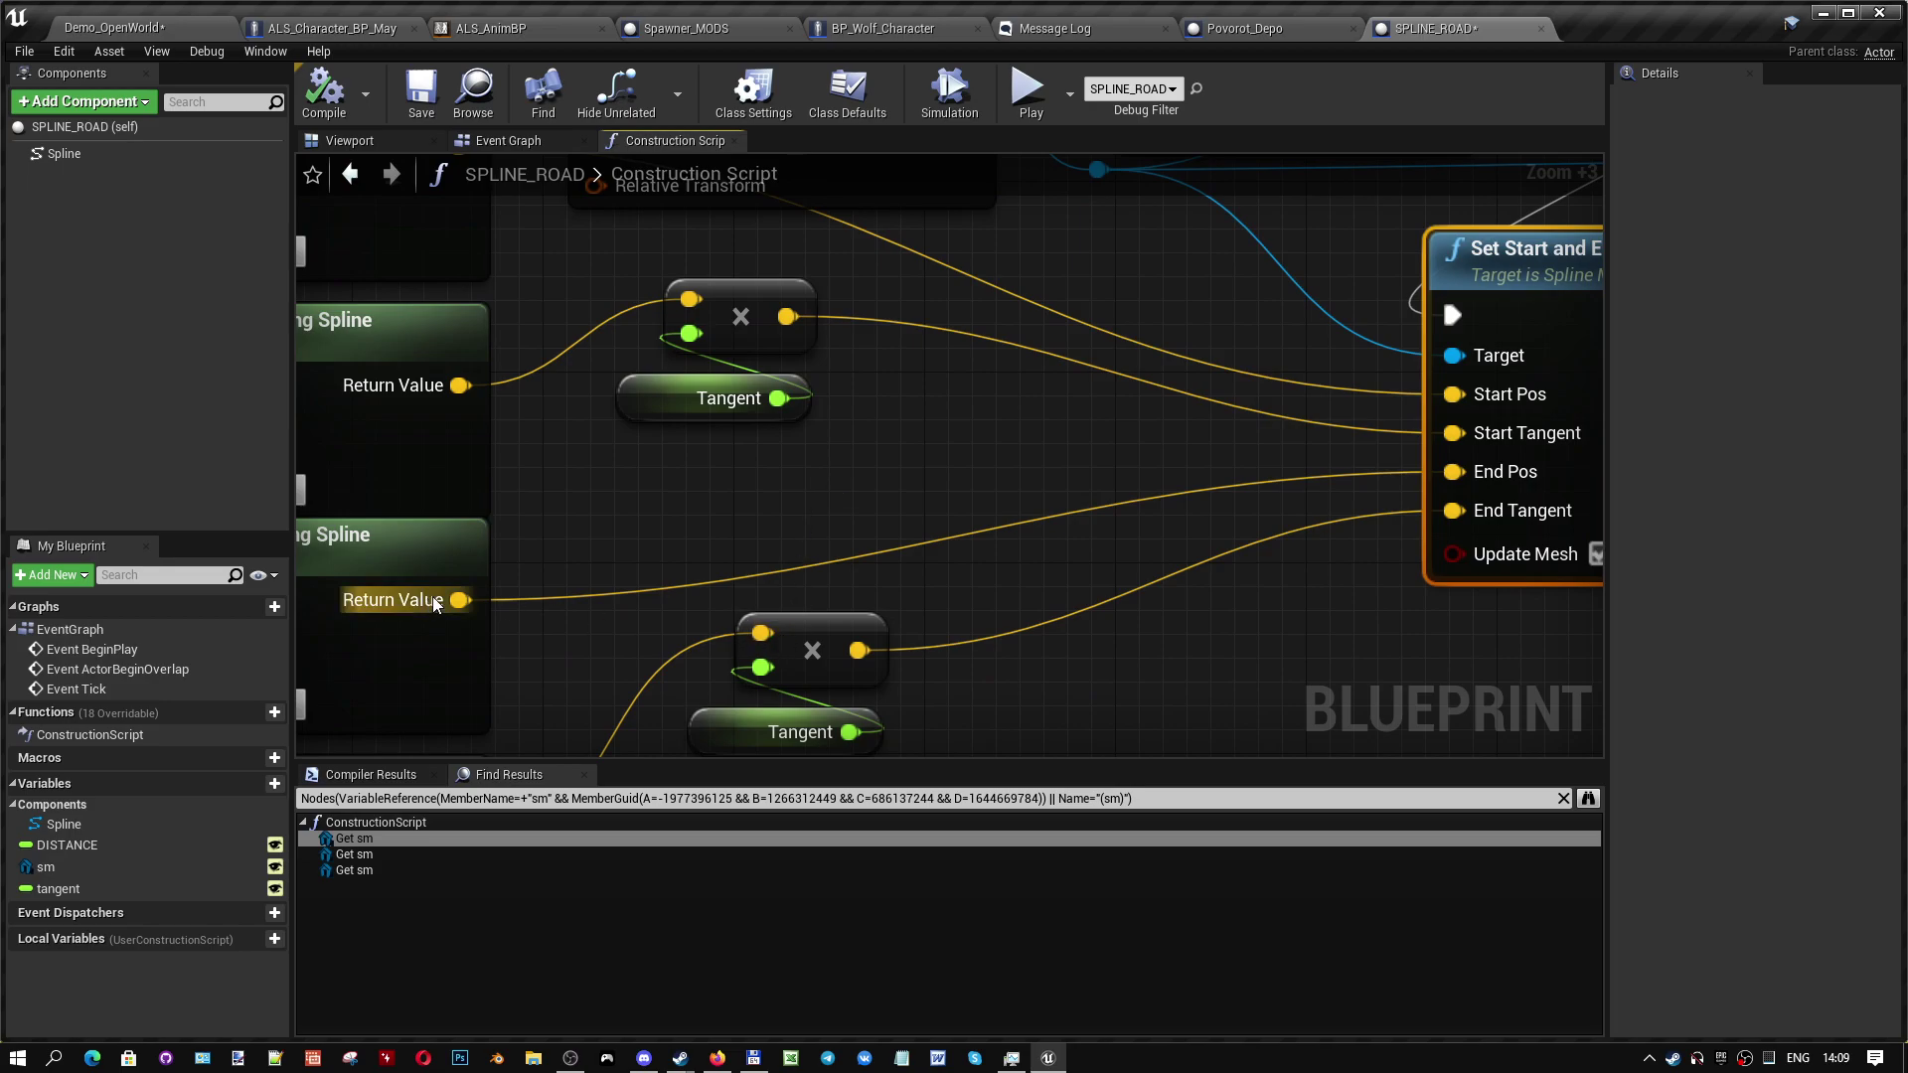
right_drag(1065, 675, 563, 785)
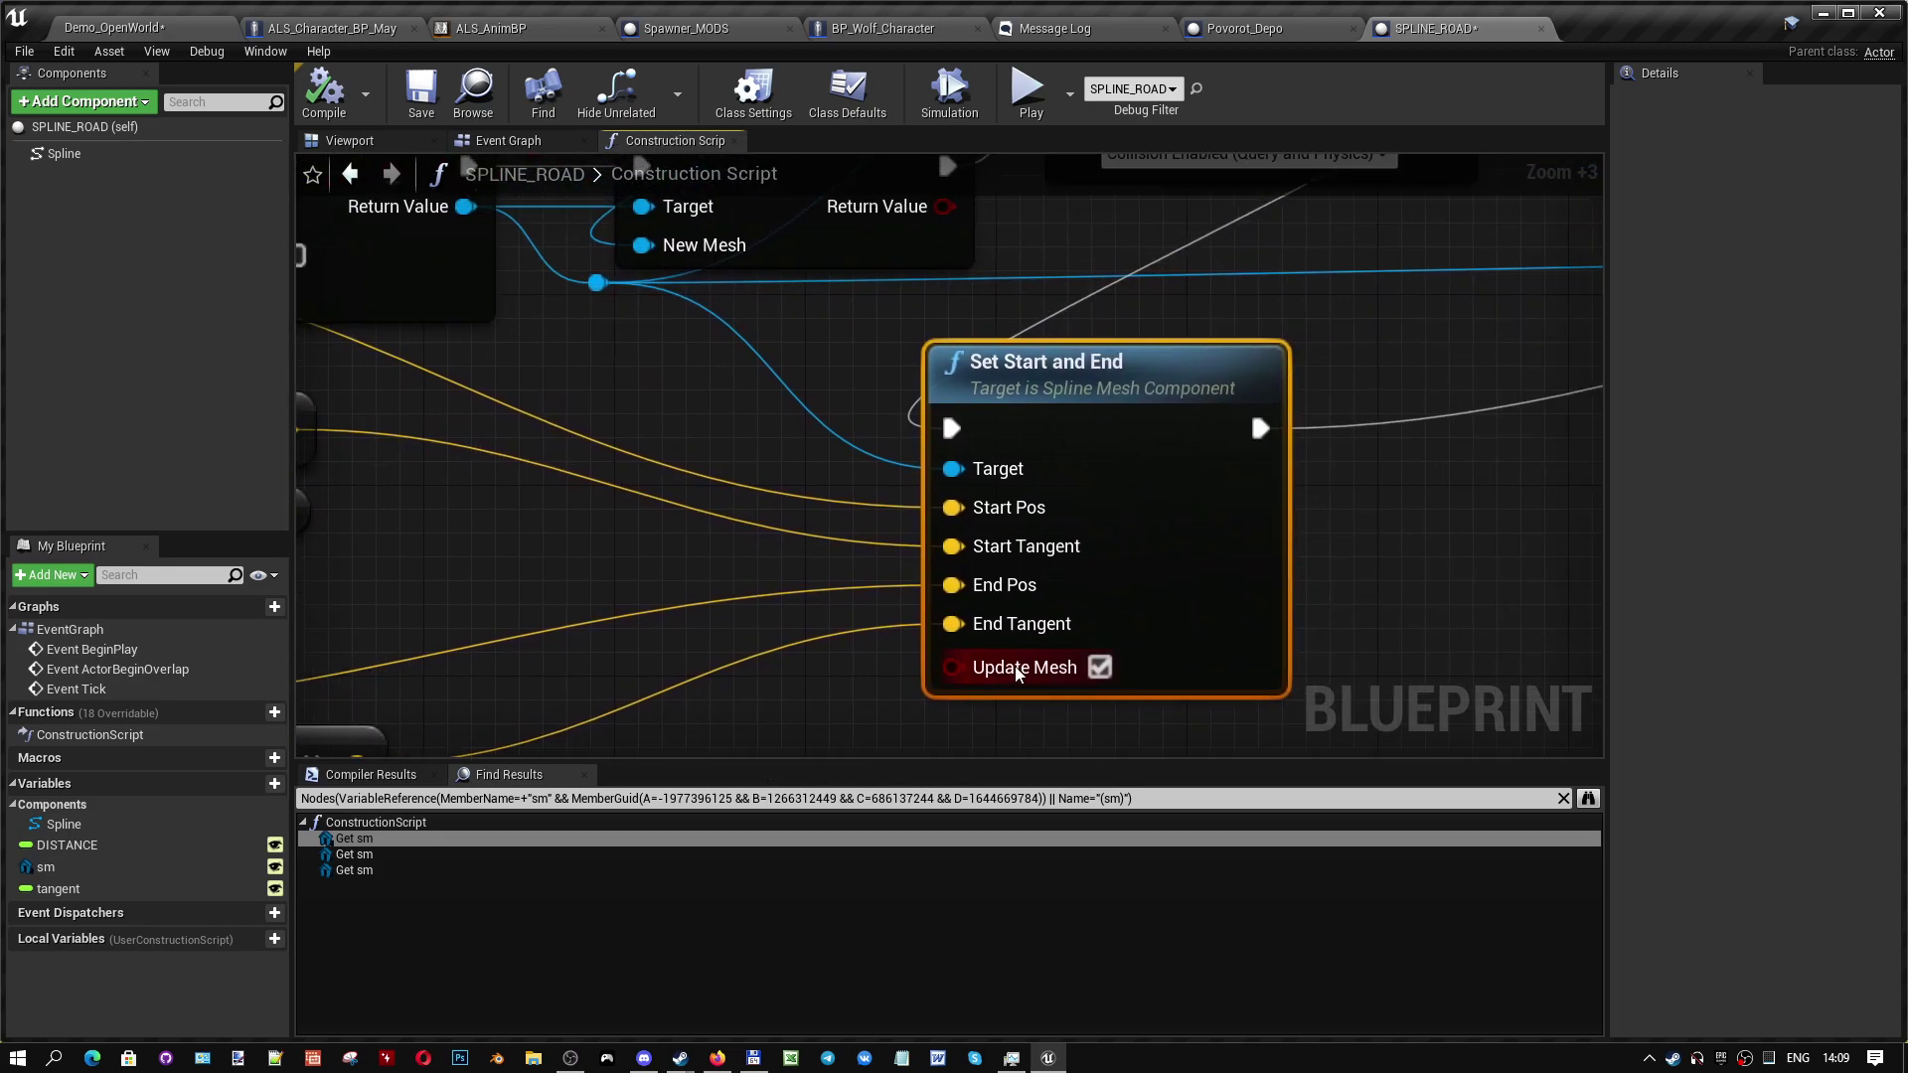
right_drag(1064, 676, 727, 903)
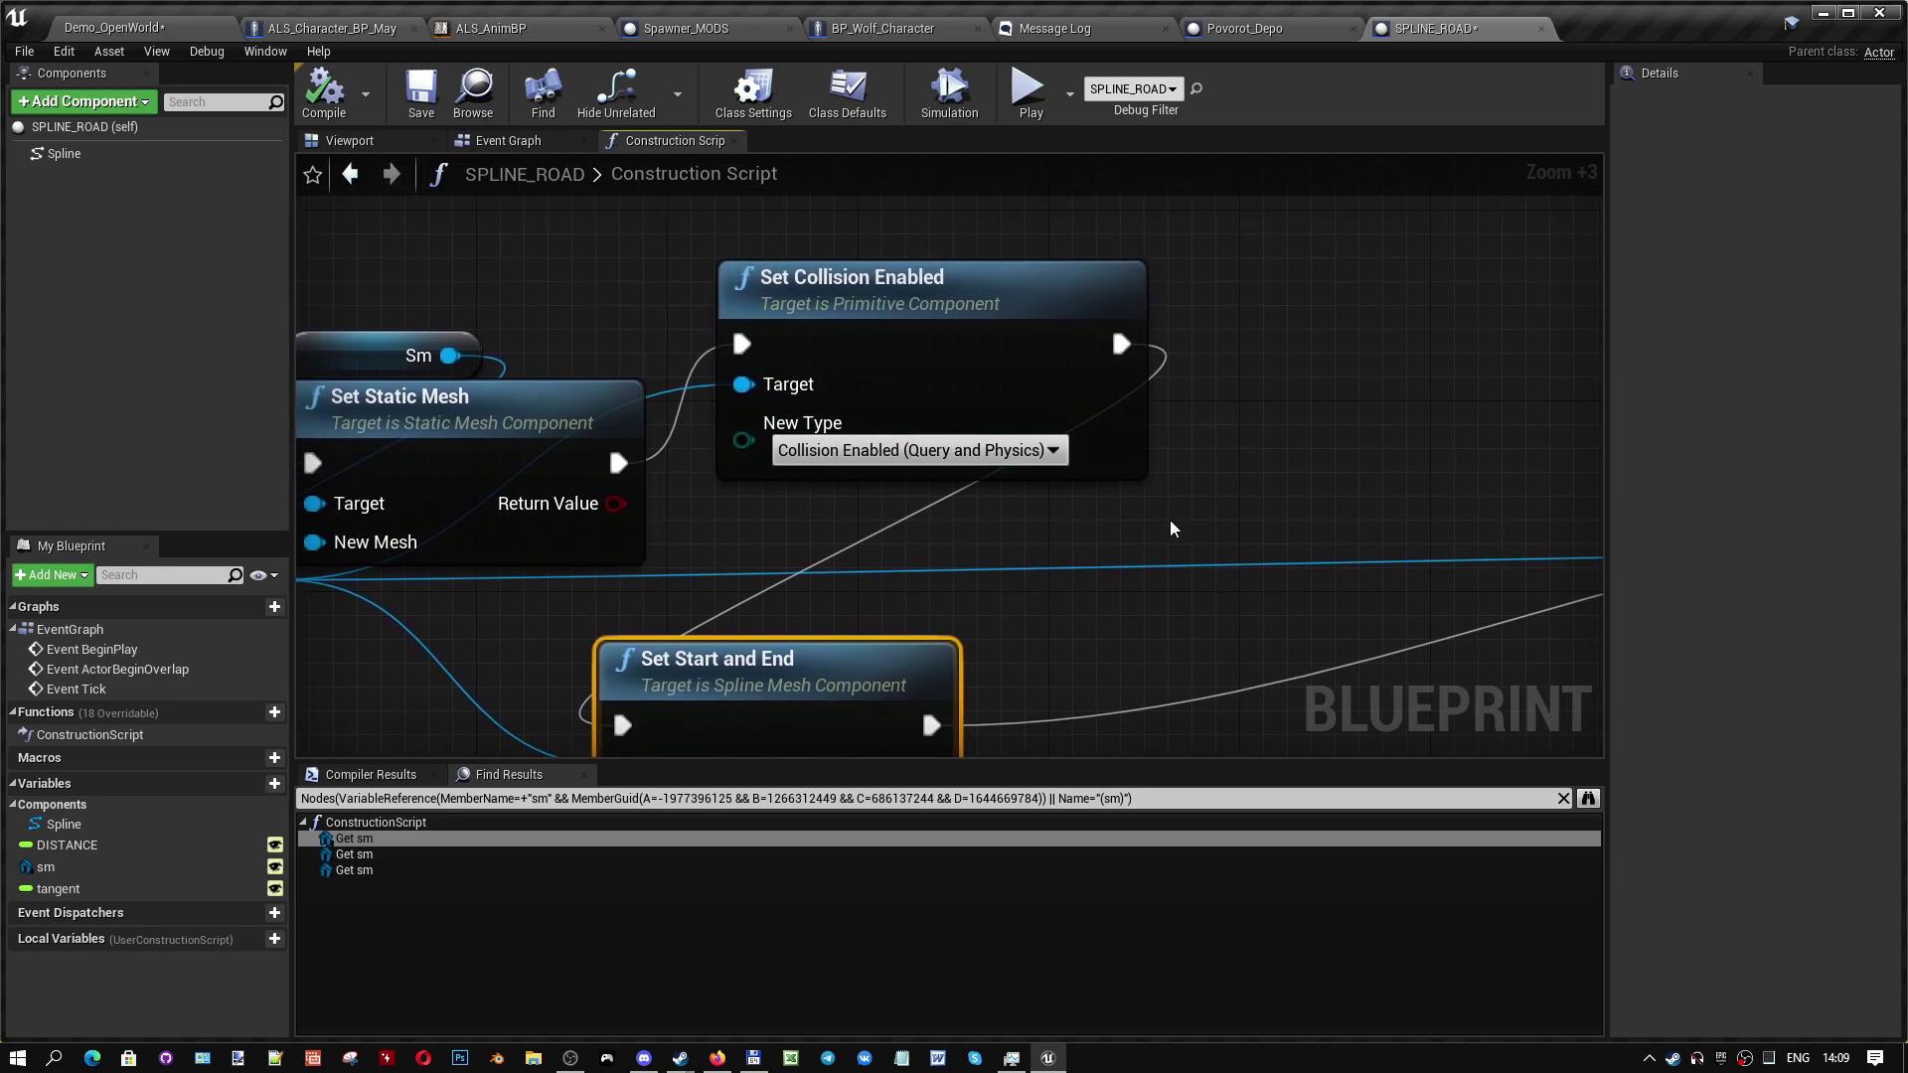
mouse_move(1006, 534)
right_down()
mouse_move(715, 415)
mouse_move(646, 511)
mouse_move(964, 520)
right_up()
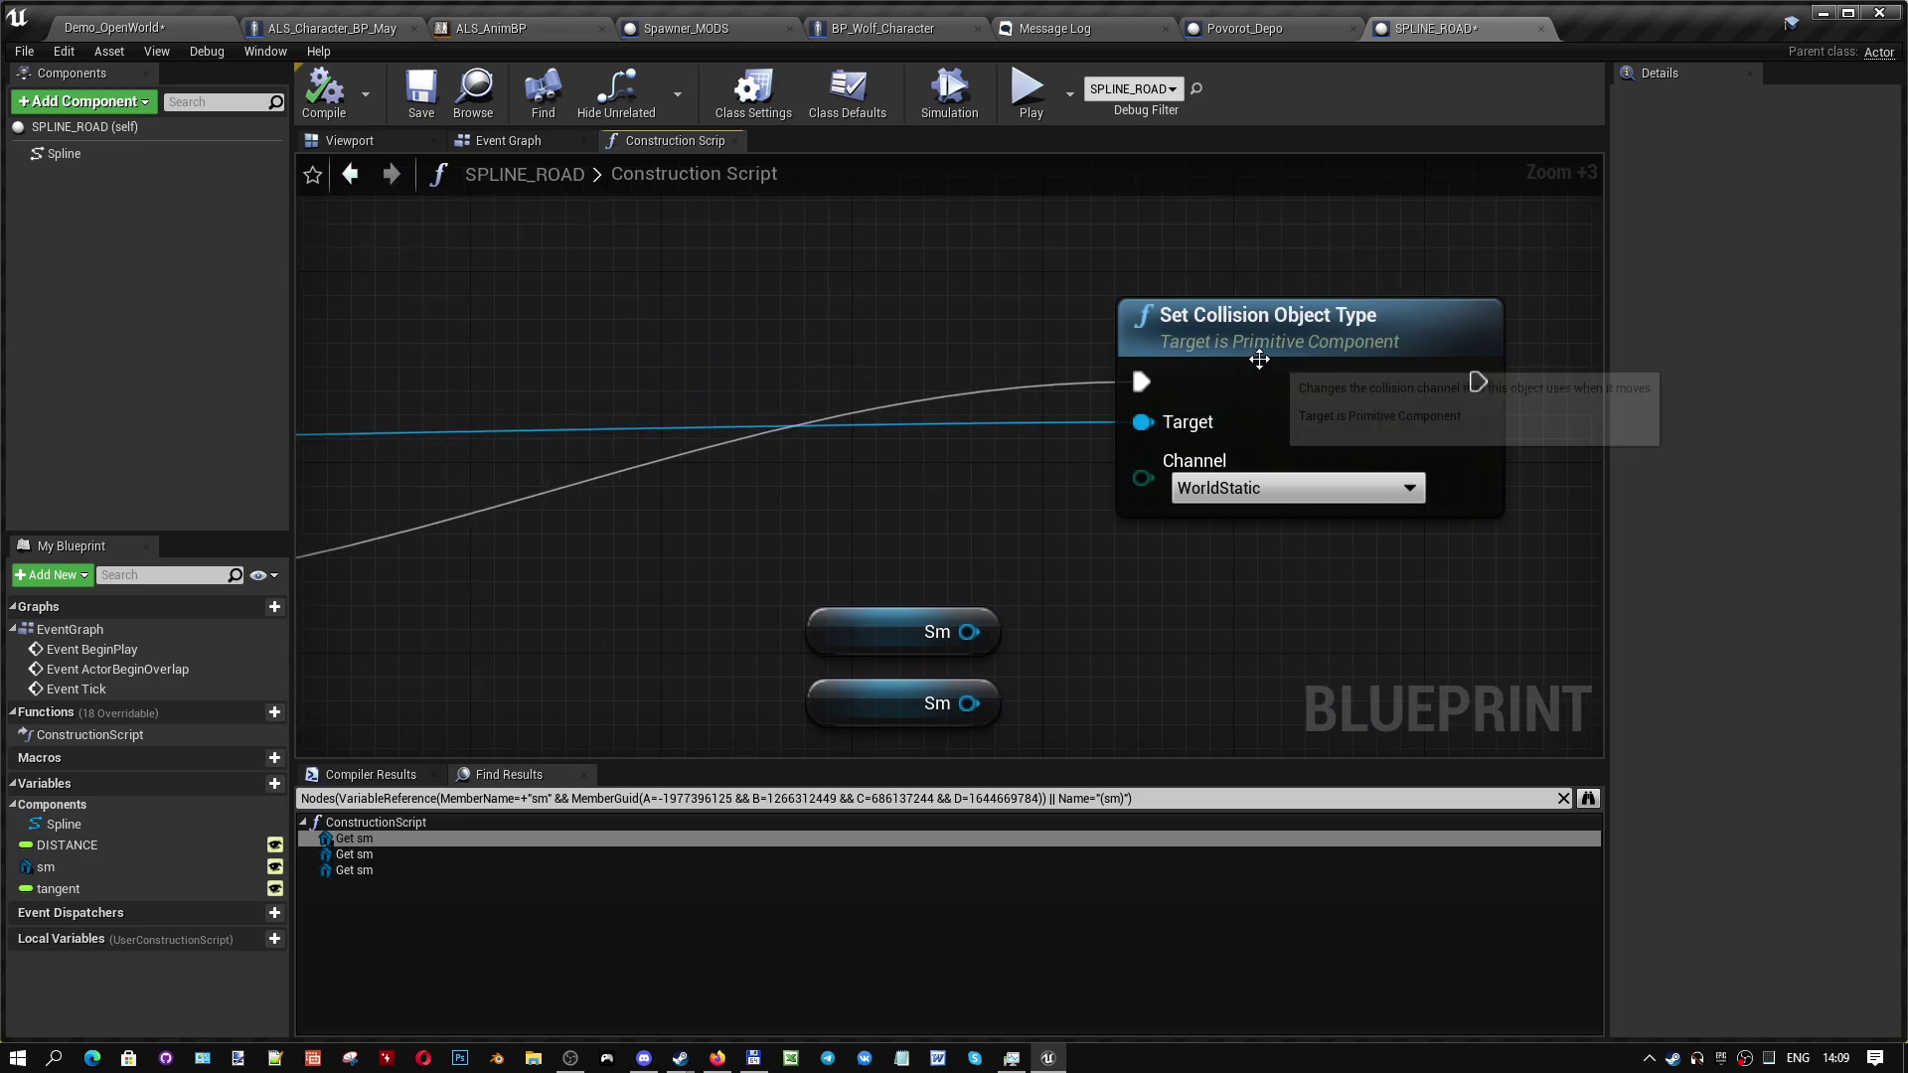
- Place the WorldStatic Set Collision Object Type node right beside Set Start and End
drag(1255, 358, 747, 403)
mouse_move(748, 403)
right_down()
mouse_move(1113, 318)
mouse_move(843, 451)
right_up()
drag(843, 457, 747, 457)
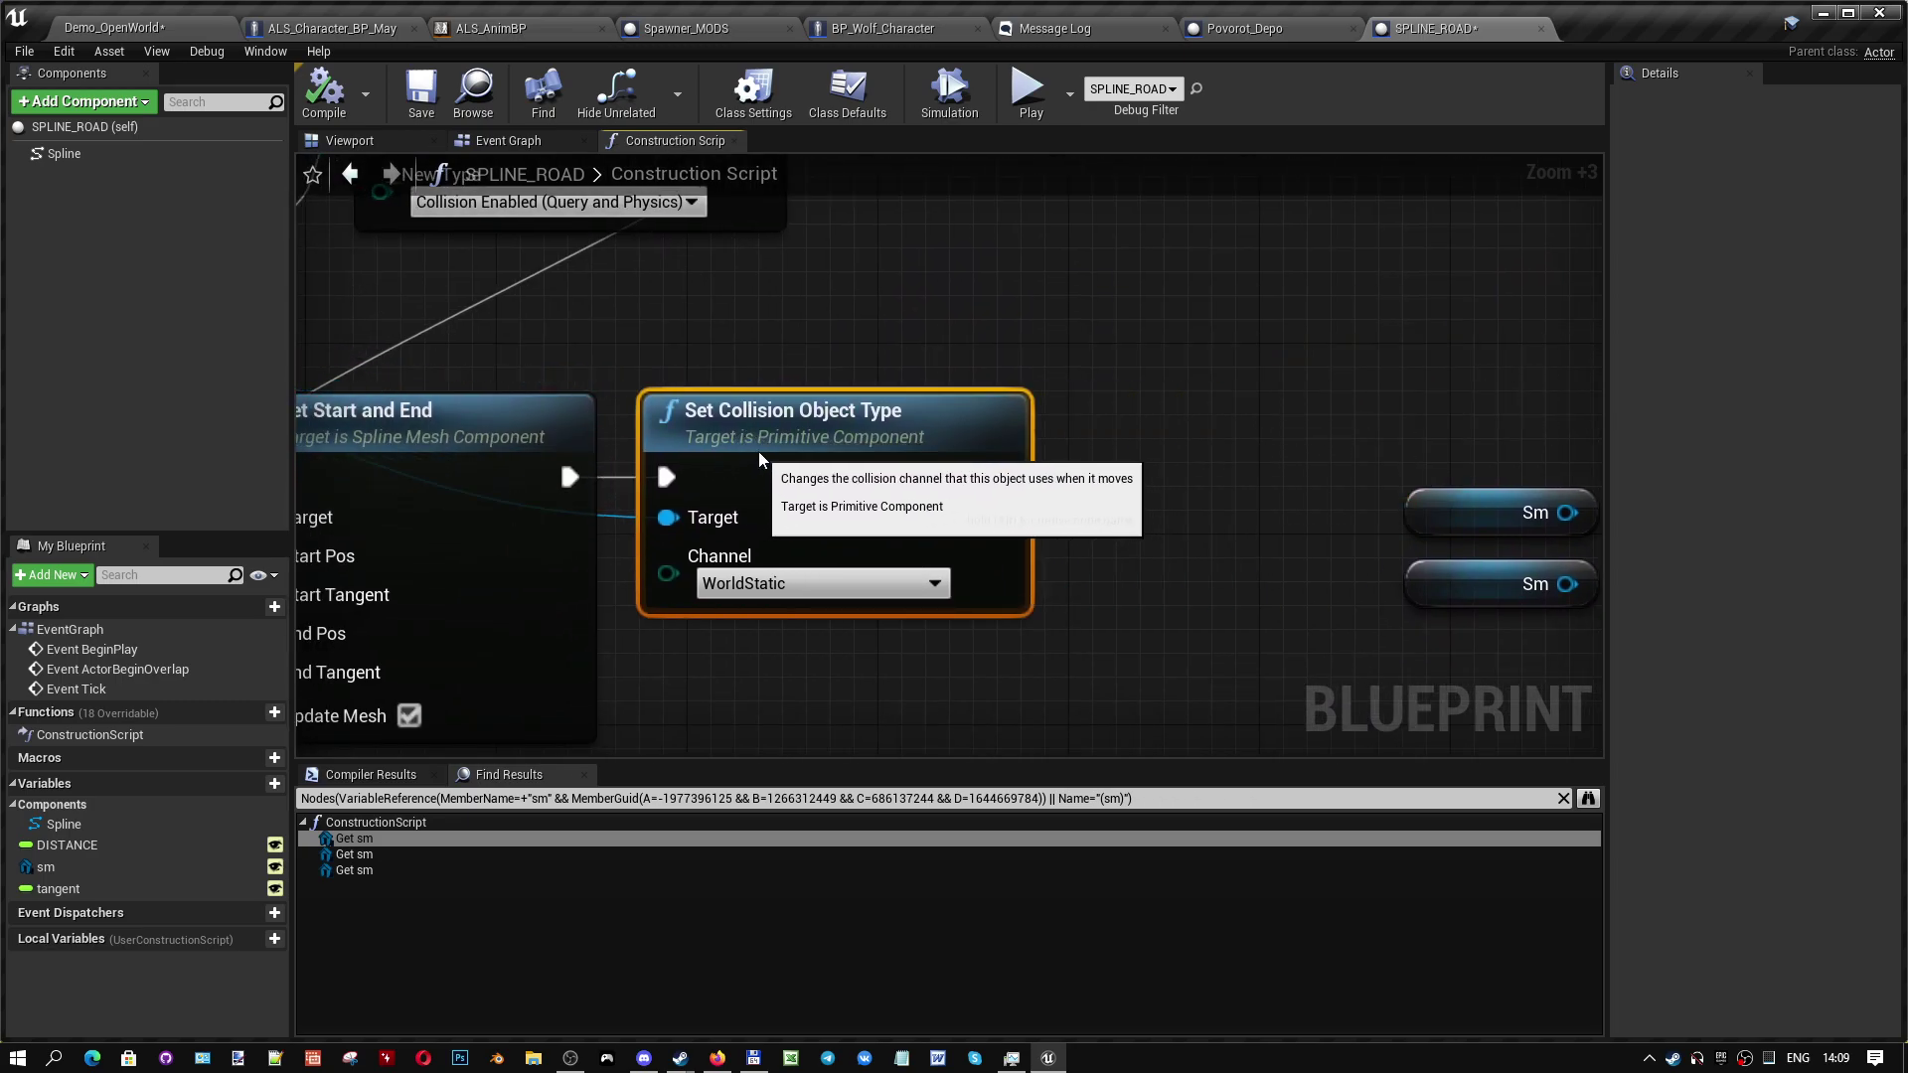
click(617, 344)
mouse_move(573, 386)
right_down()
mouse_move(837, 527)
mouse_move(969, 354)
right_up()
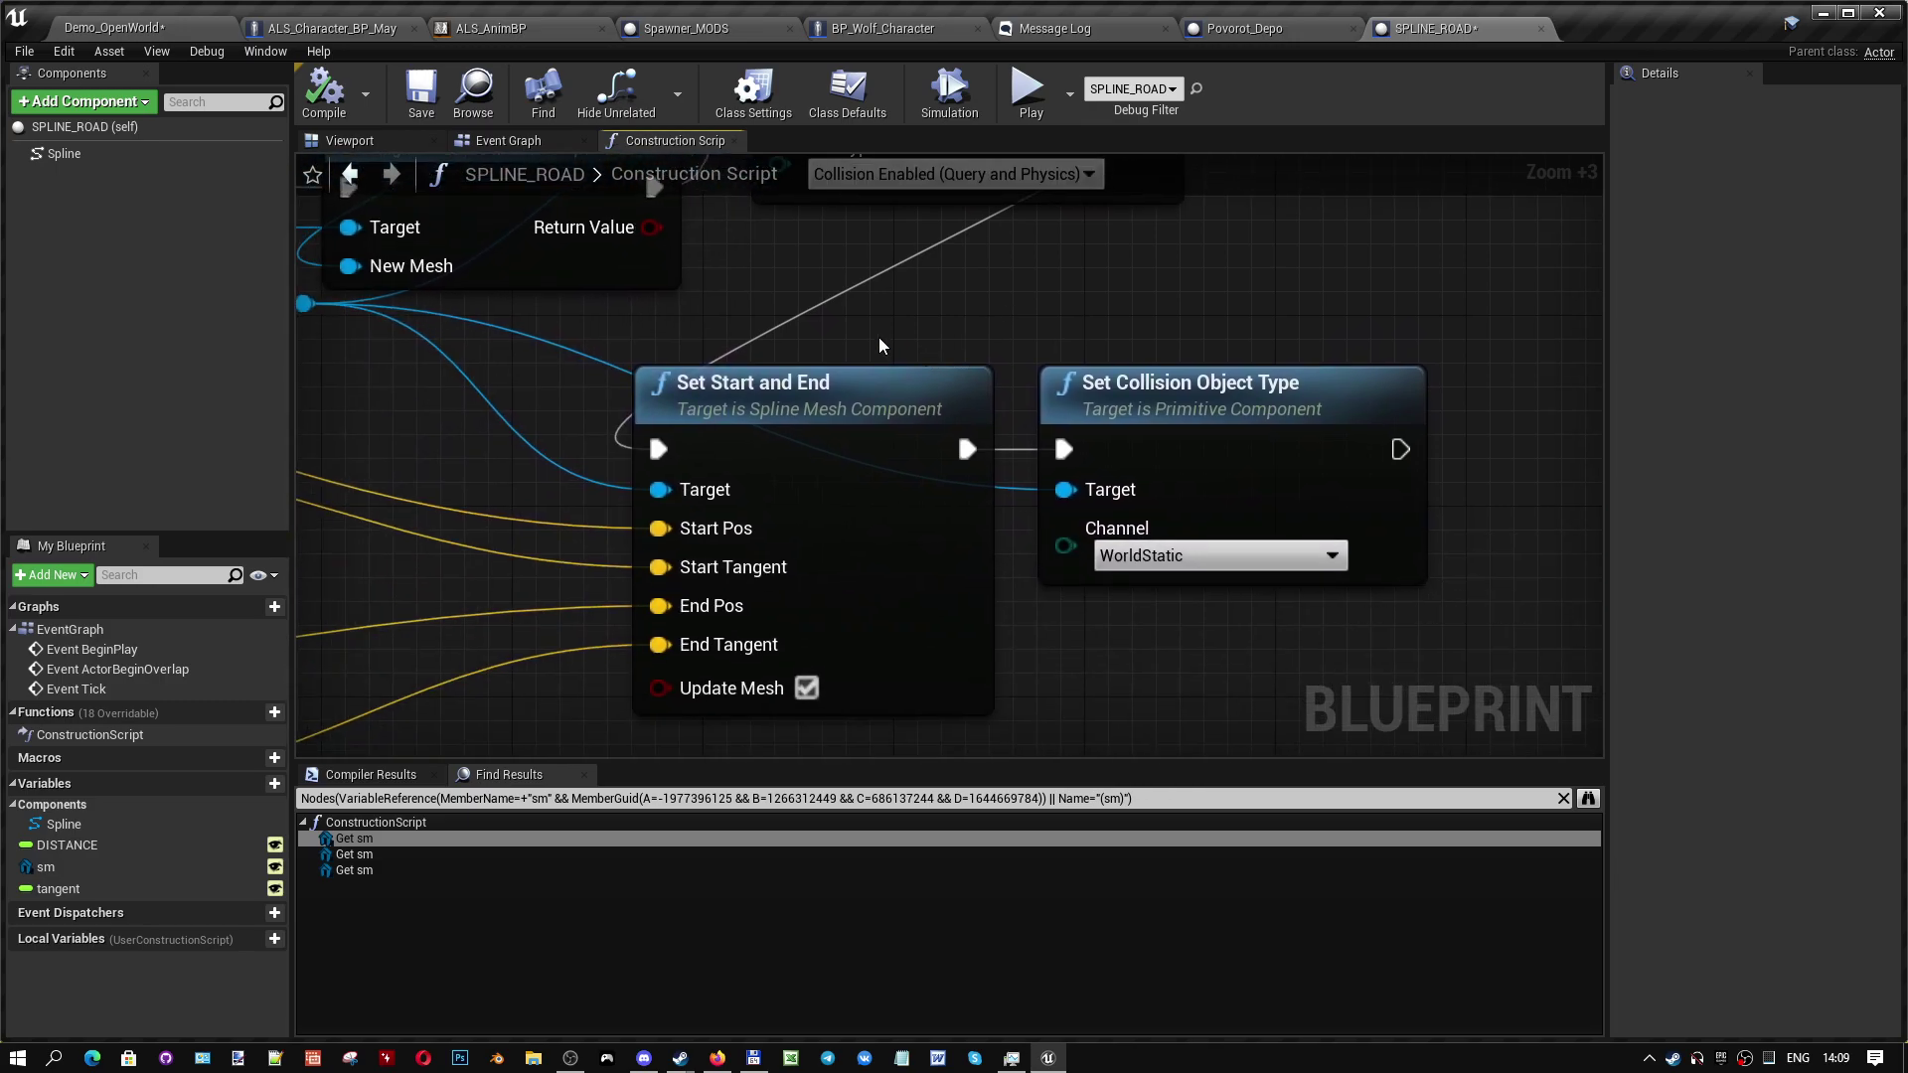
- Return to Demo_OpenWorld, fly down the track and browse to 10m_Spala in Trainyard > Meshes > Rails
click(180, 36)
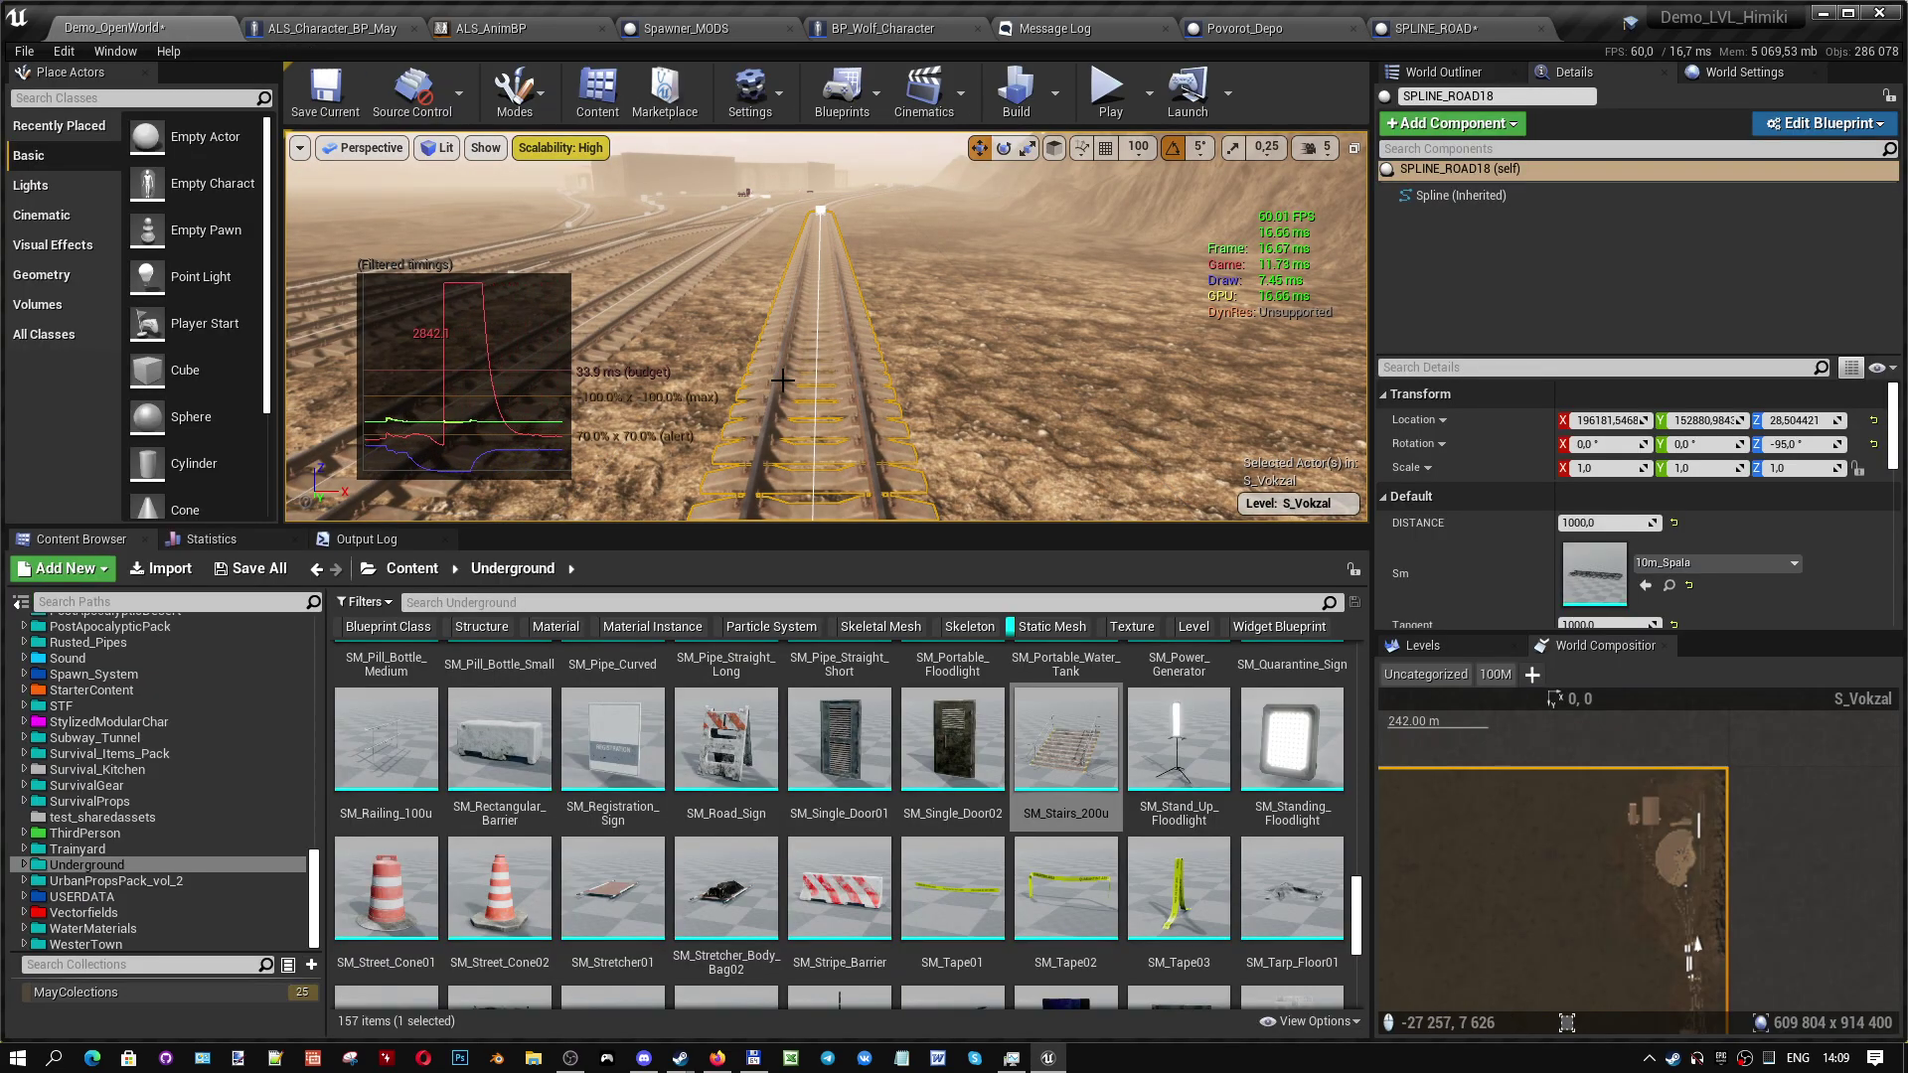
right_drag(784, 380, 784, 379)
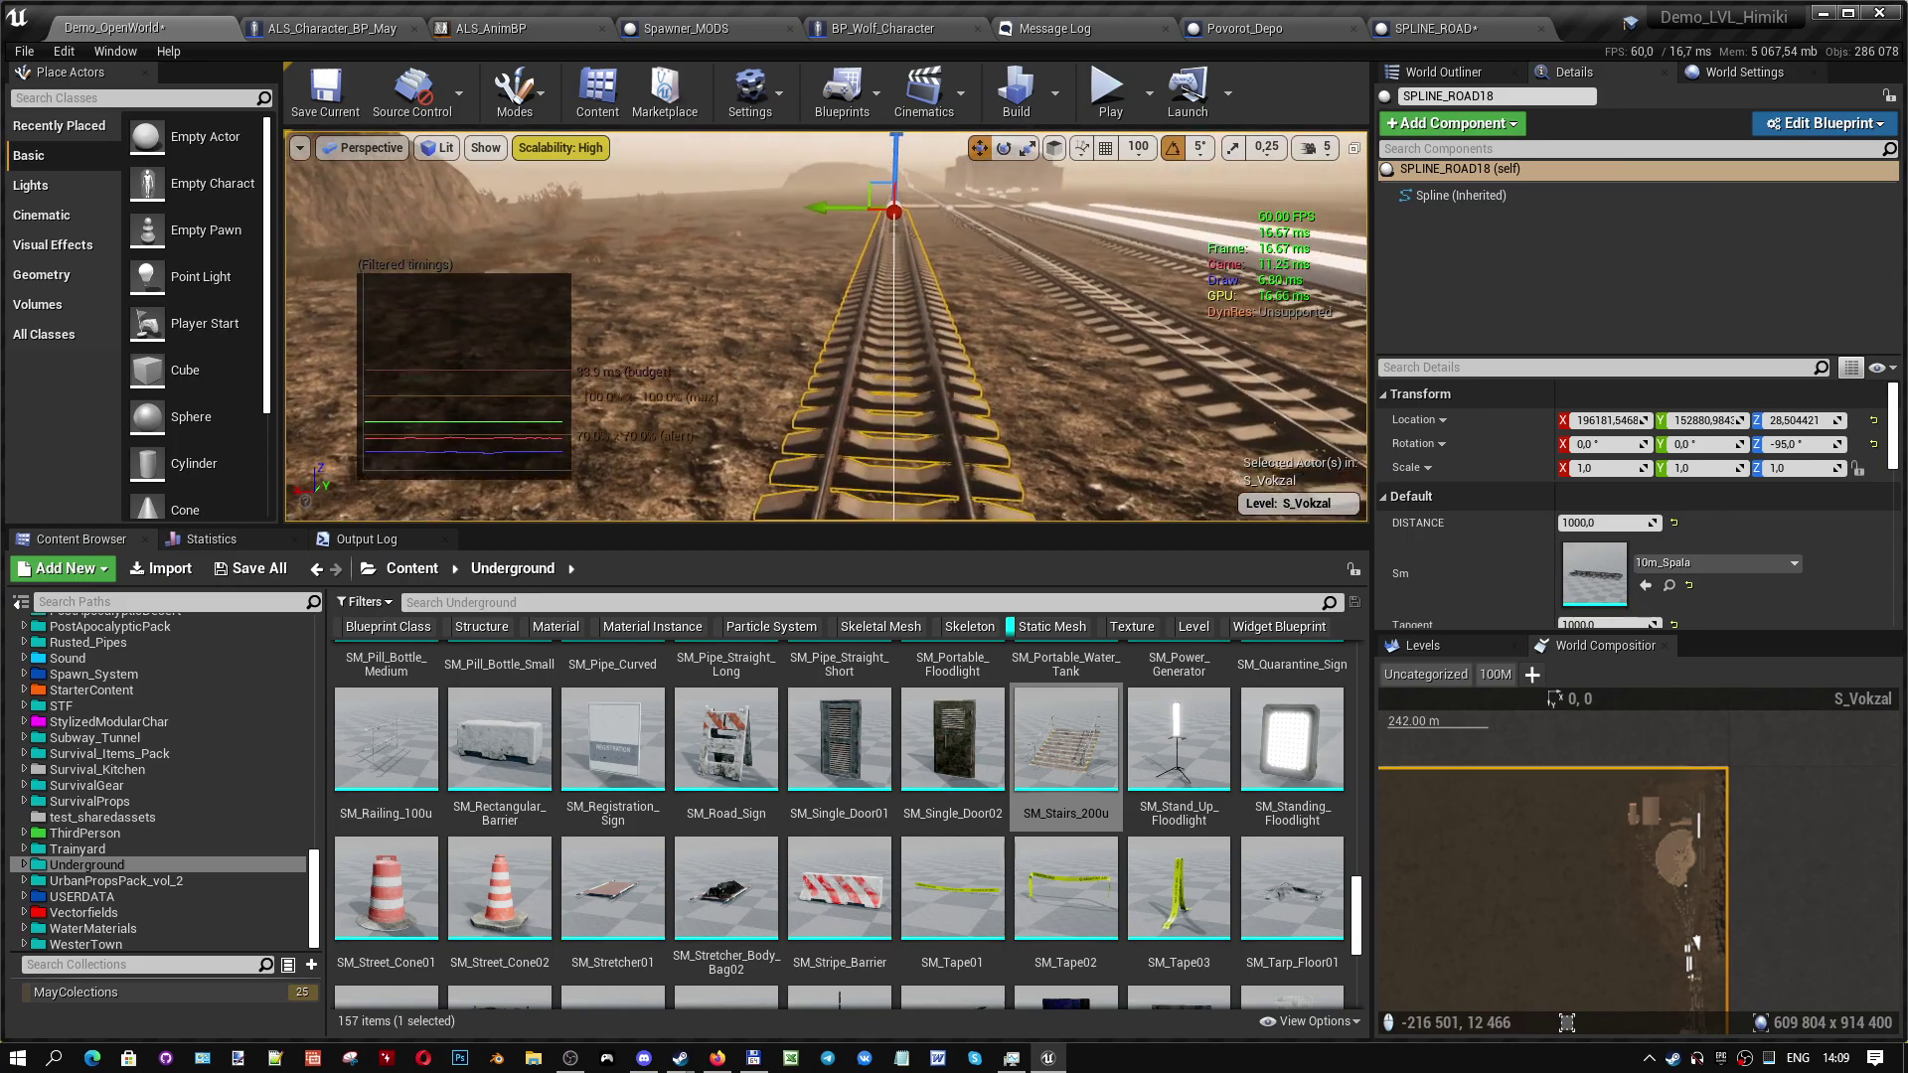
right_drag(952, 388, 952, 389)
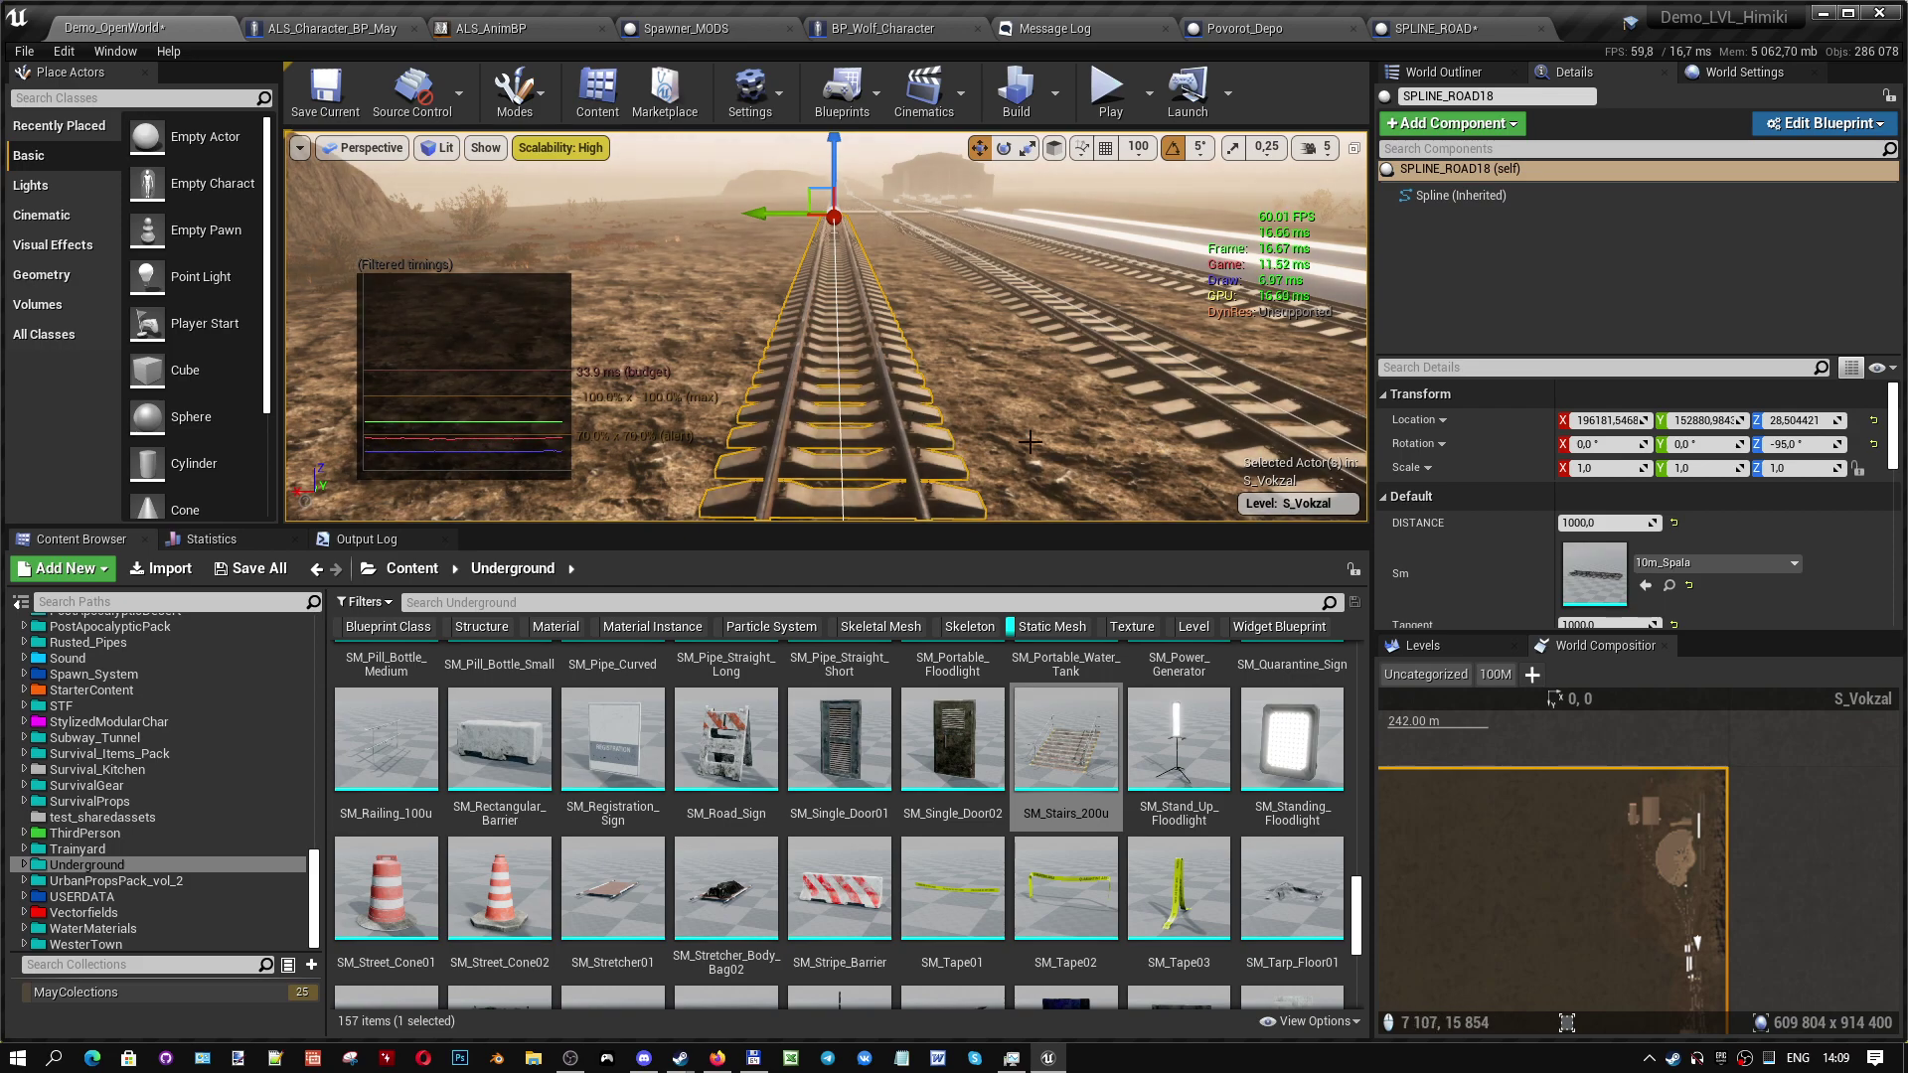
click(1669, 585)
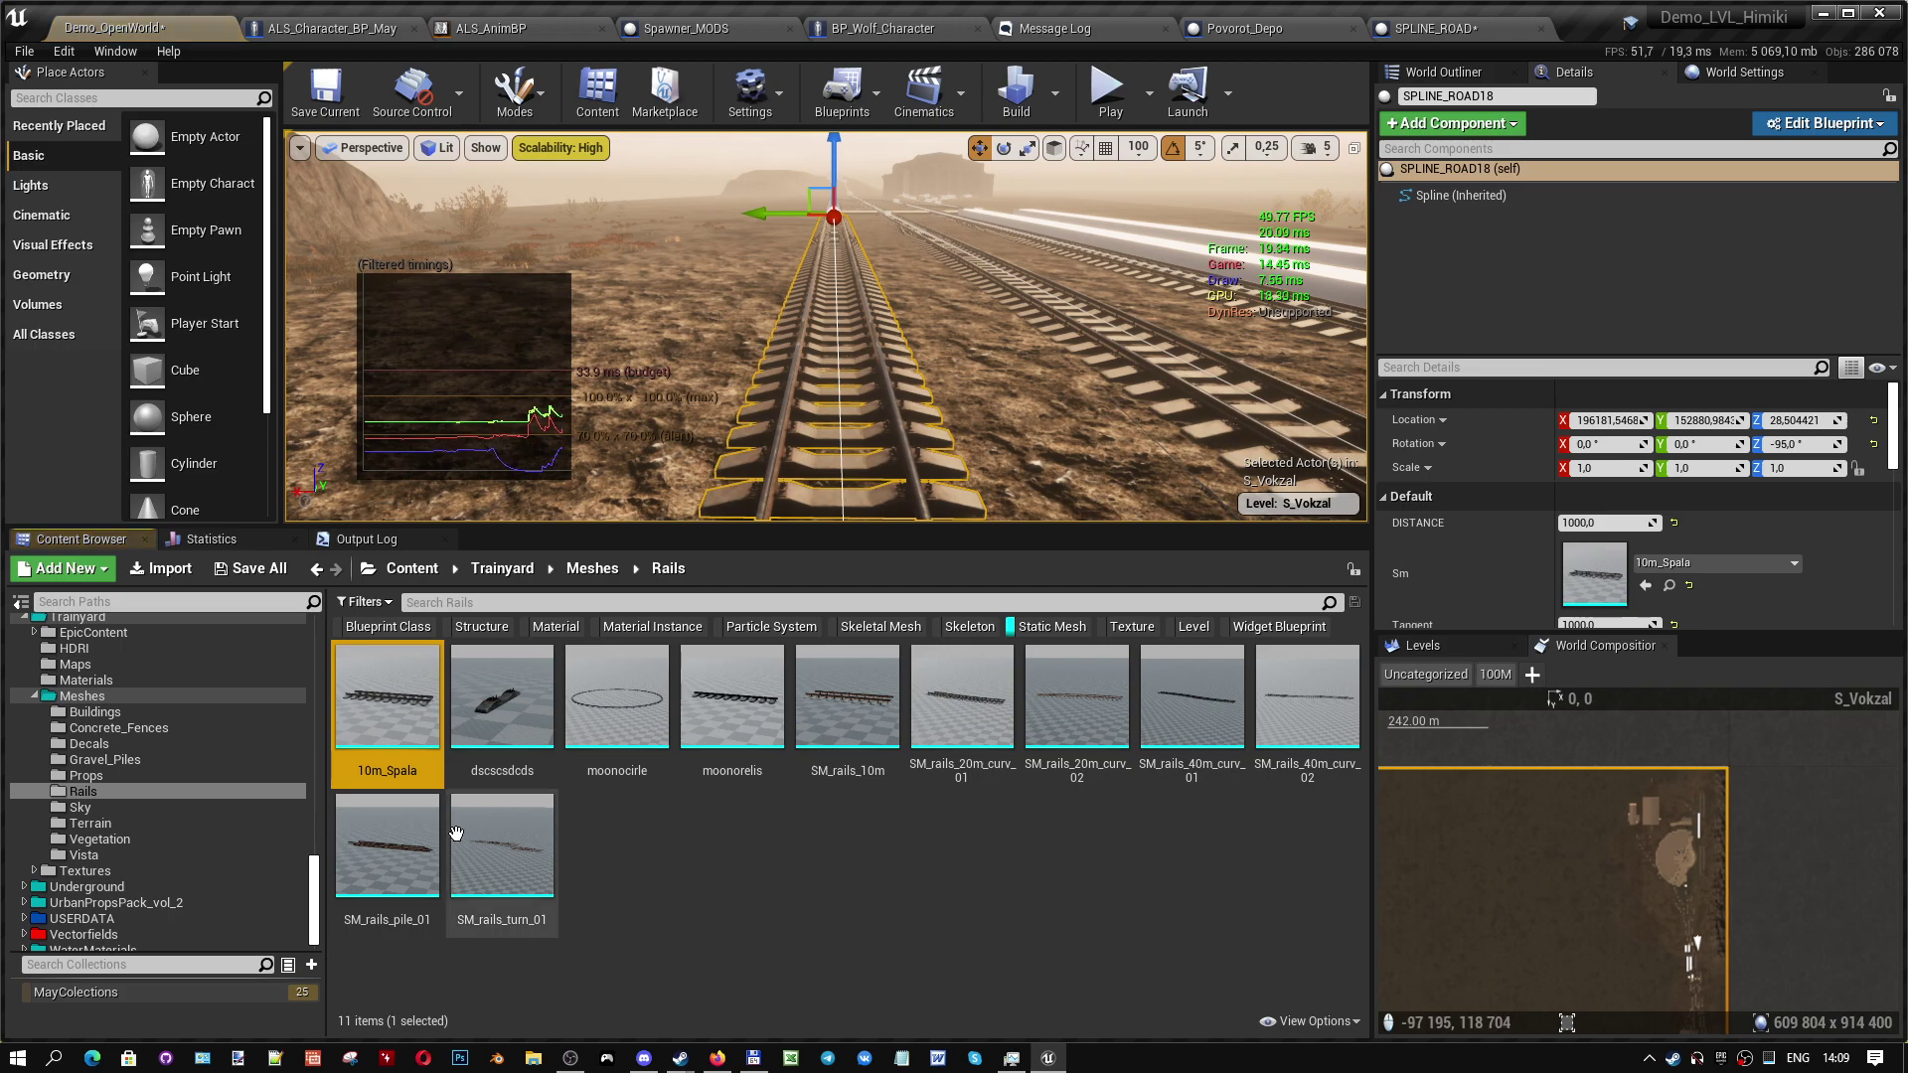
- Open 10m_Spala in the Static Mesh Editor and zoom out to watch its 4 LODs switch
double_click(380, 707)
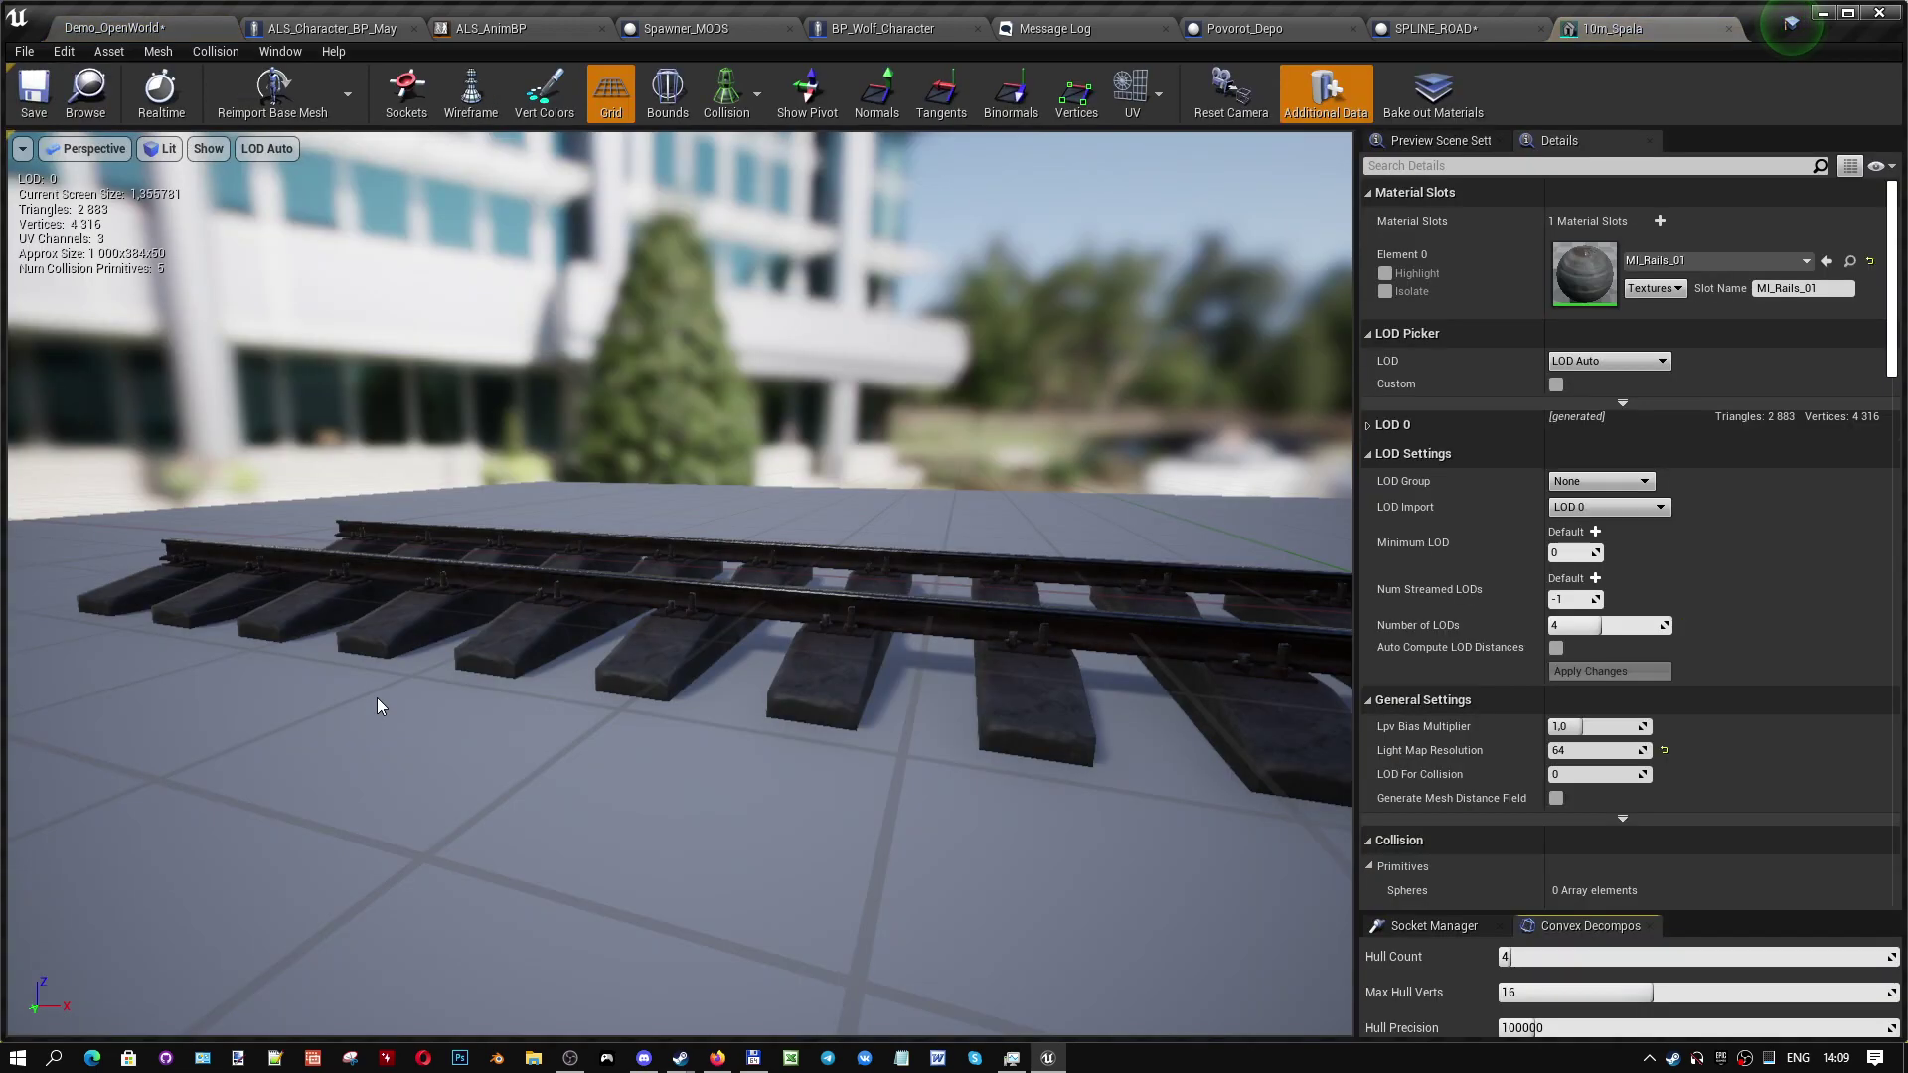
drag(596, 611, 576, 696)
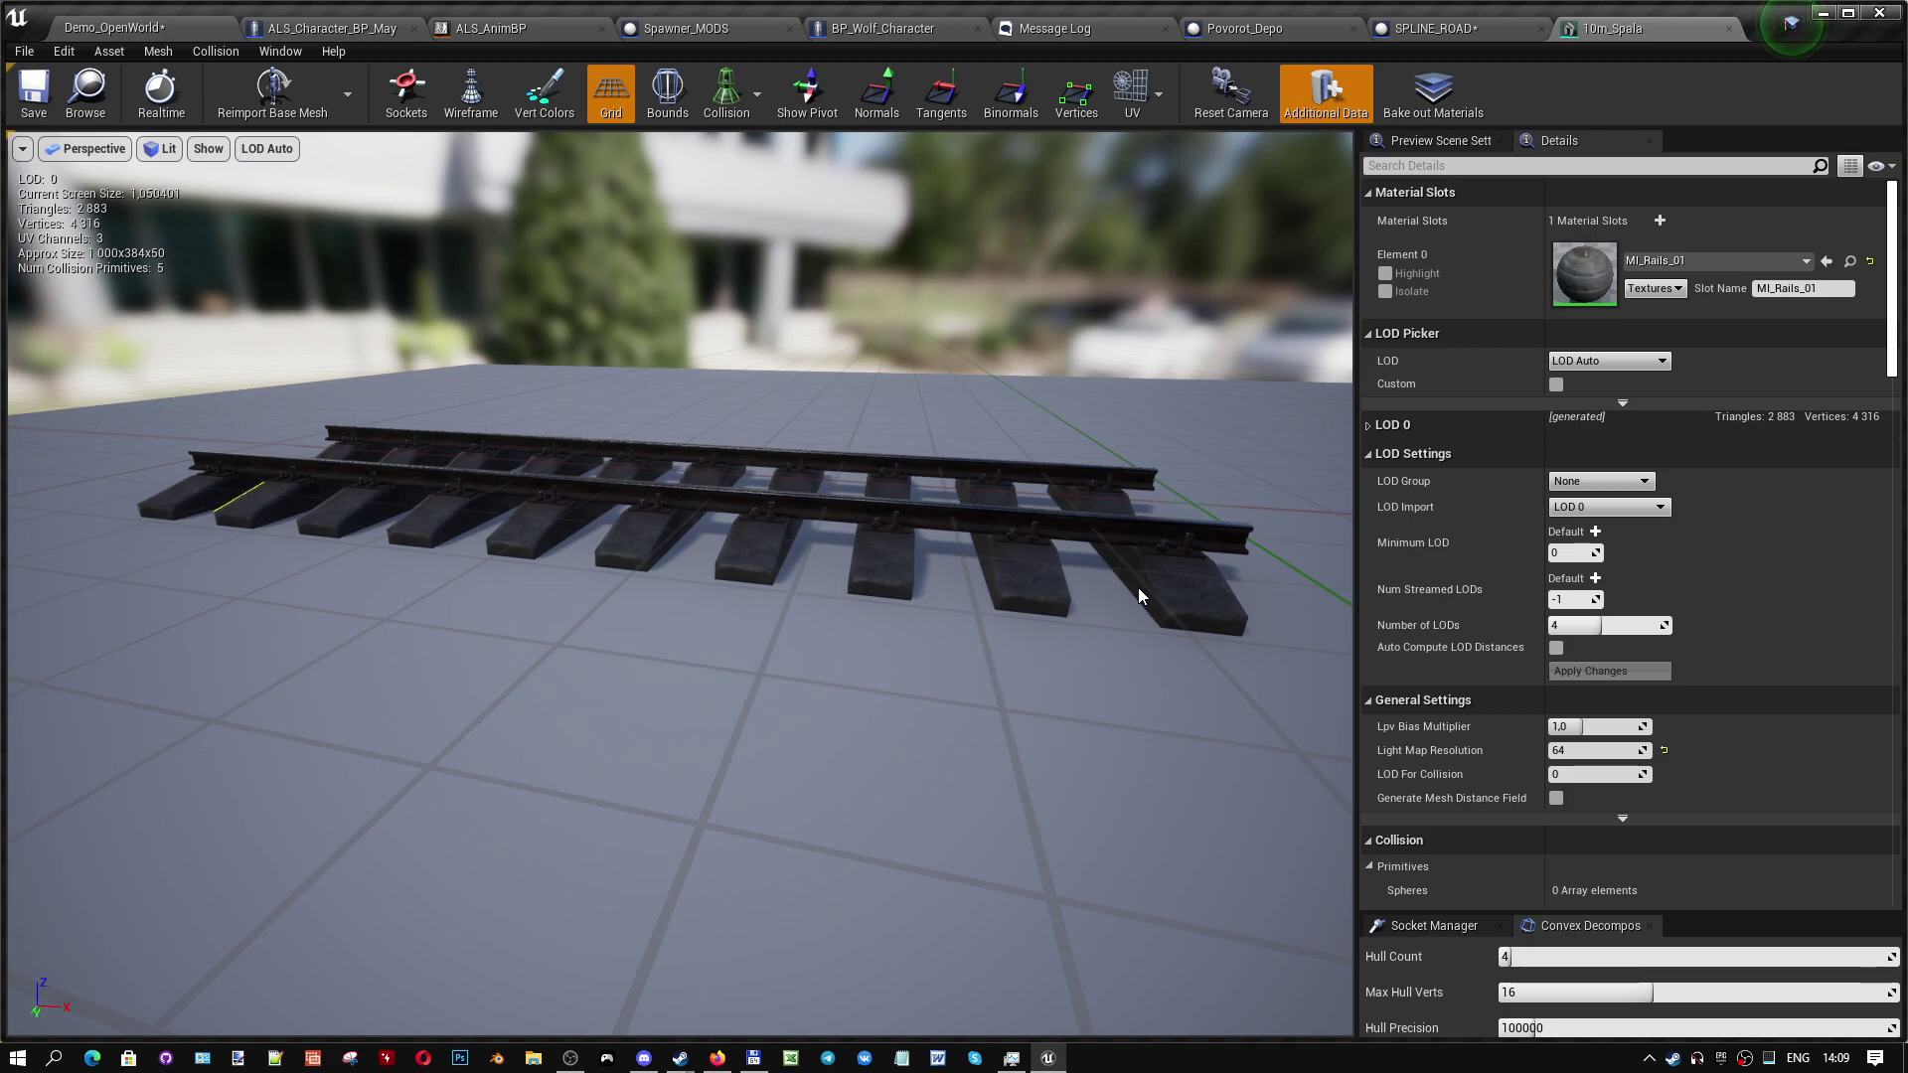
mouse_move(669, 652)
mouse_down()
mouse_move(596, 686)
mouse_move(664, 636)
mouse_up()
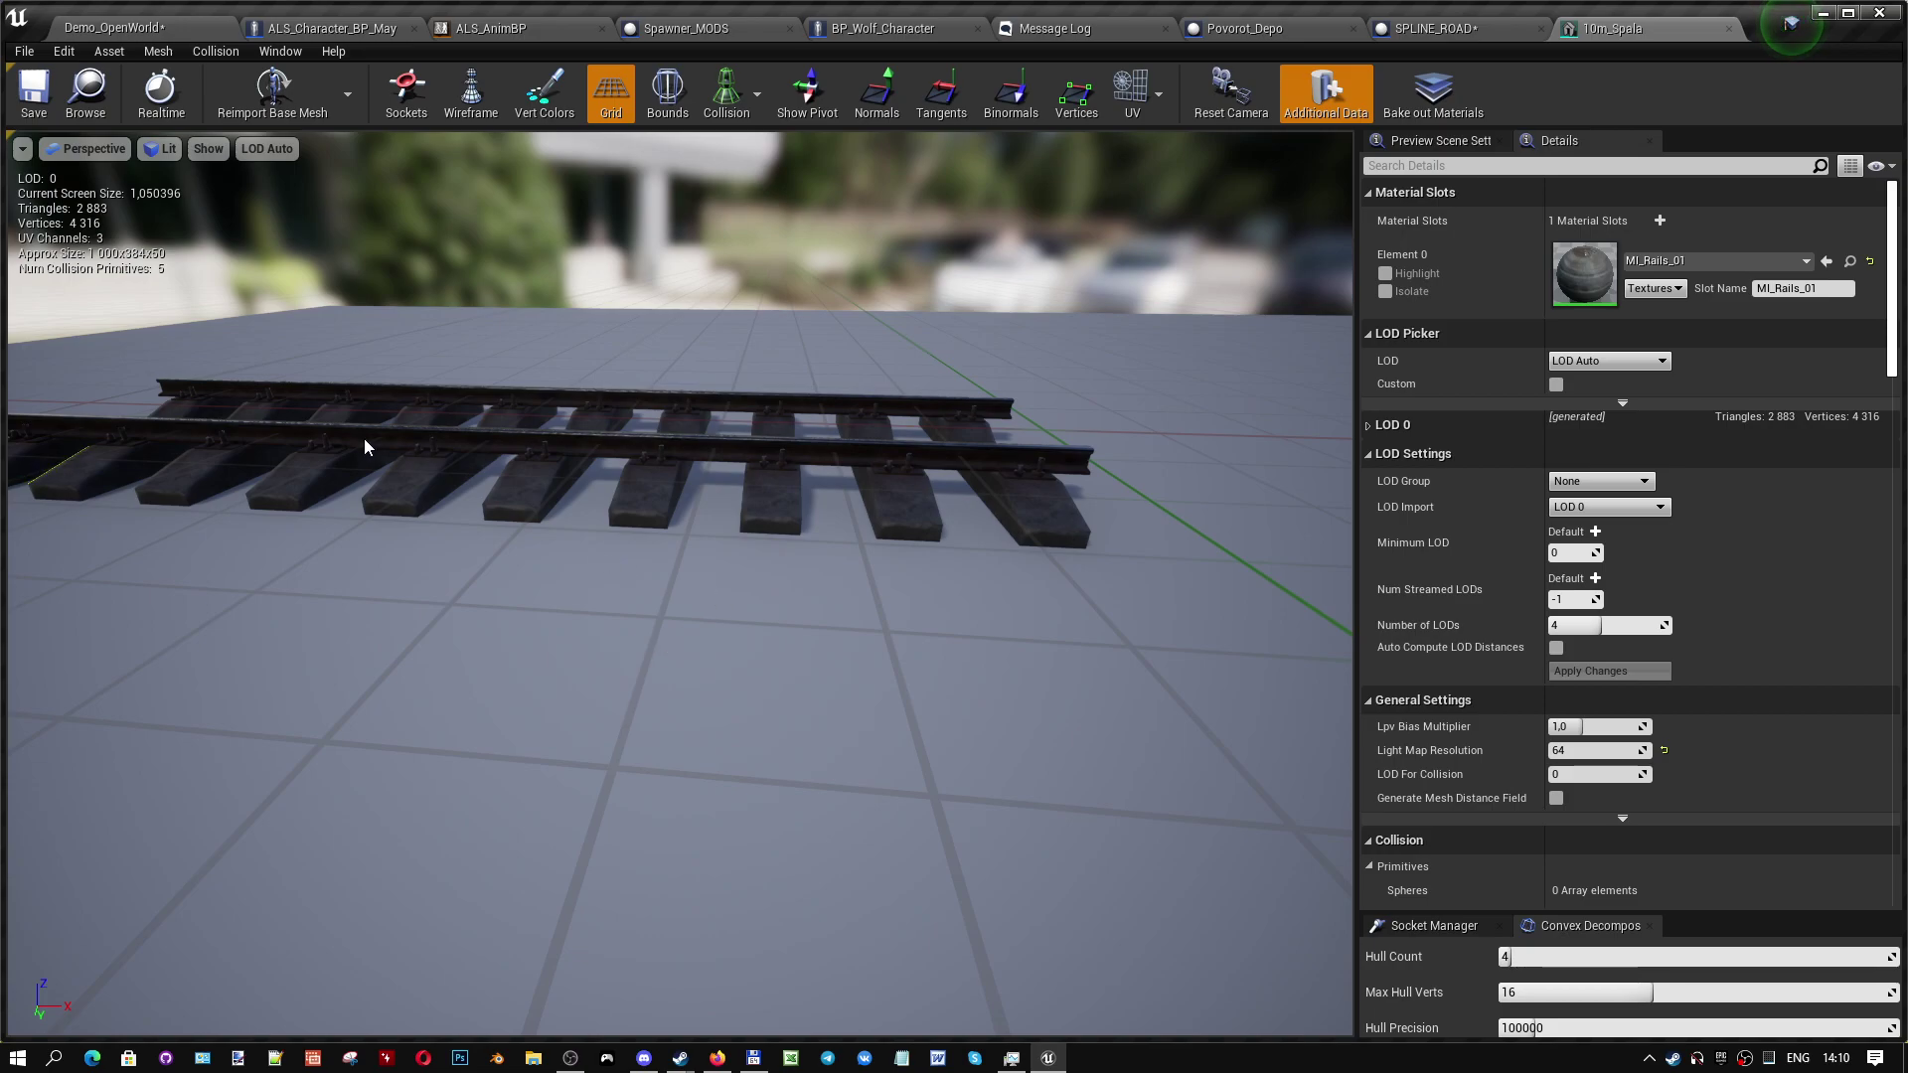
drag(392, 469, 391, 469)
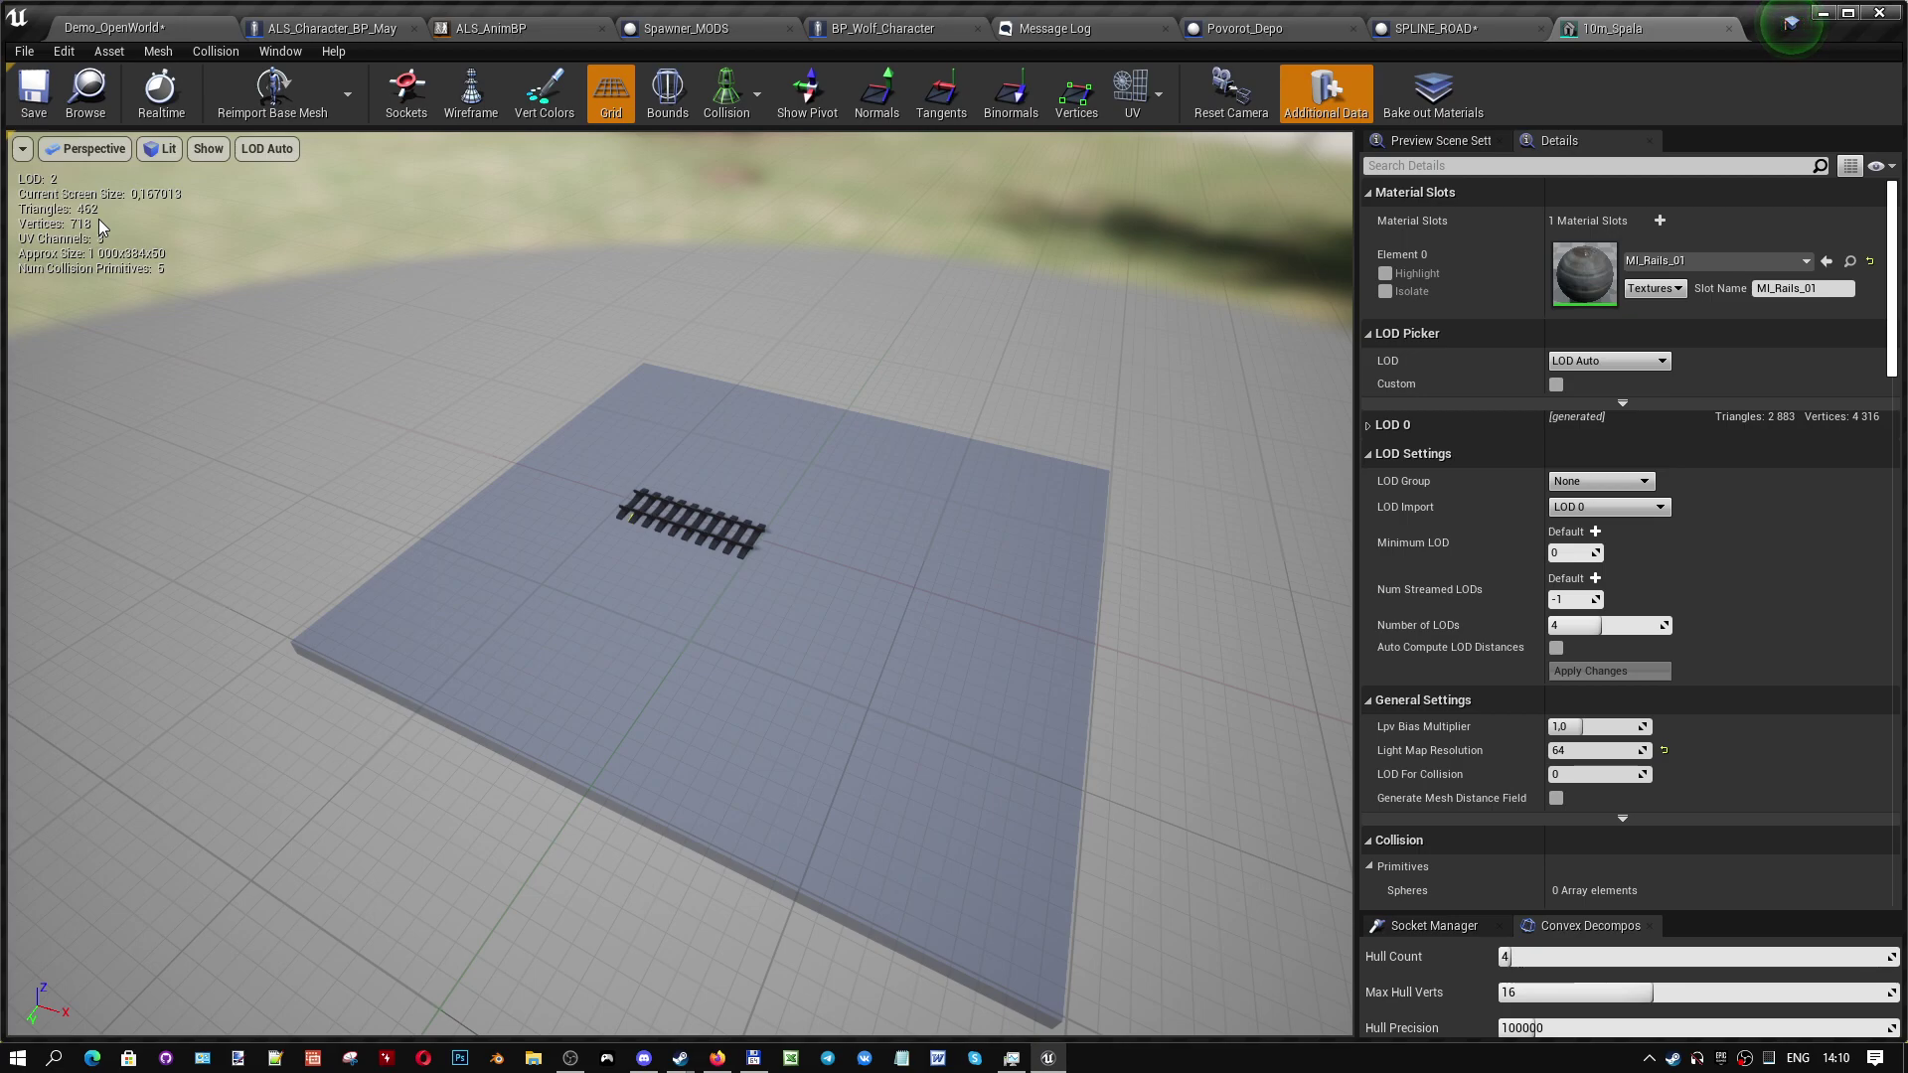
right_drag(141, 228, 141, 350)
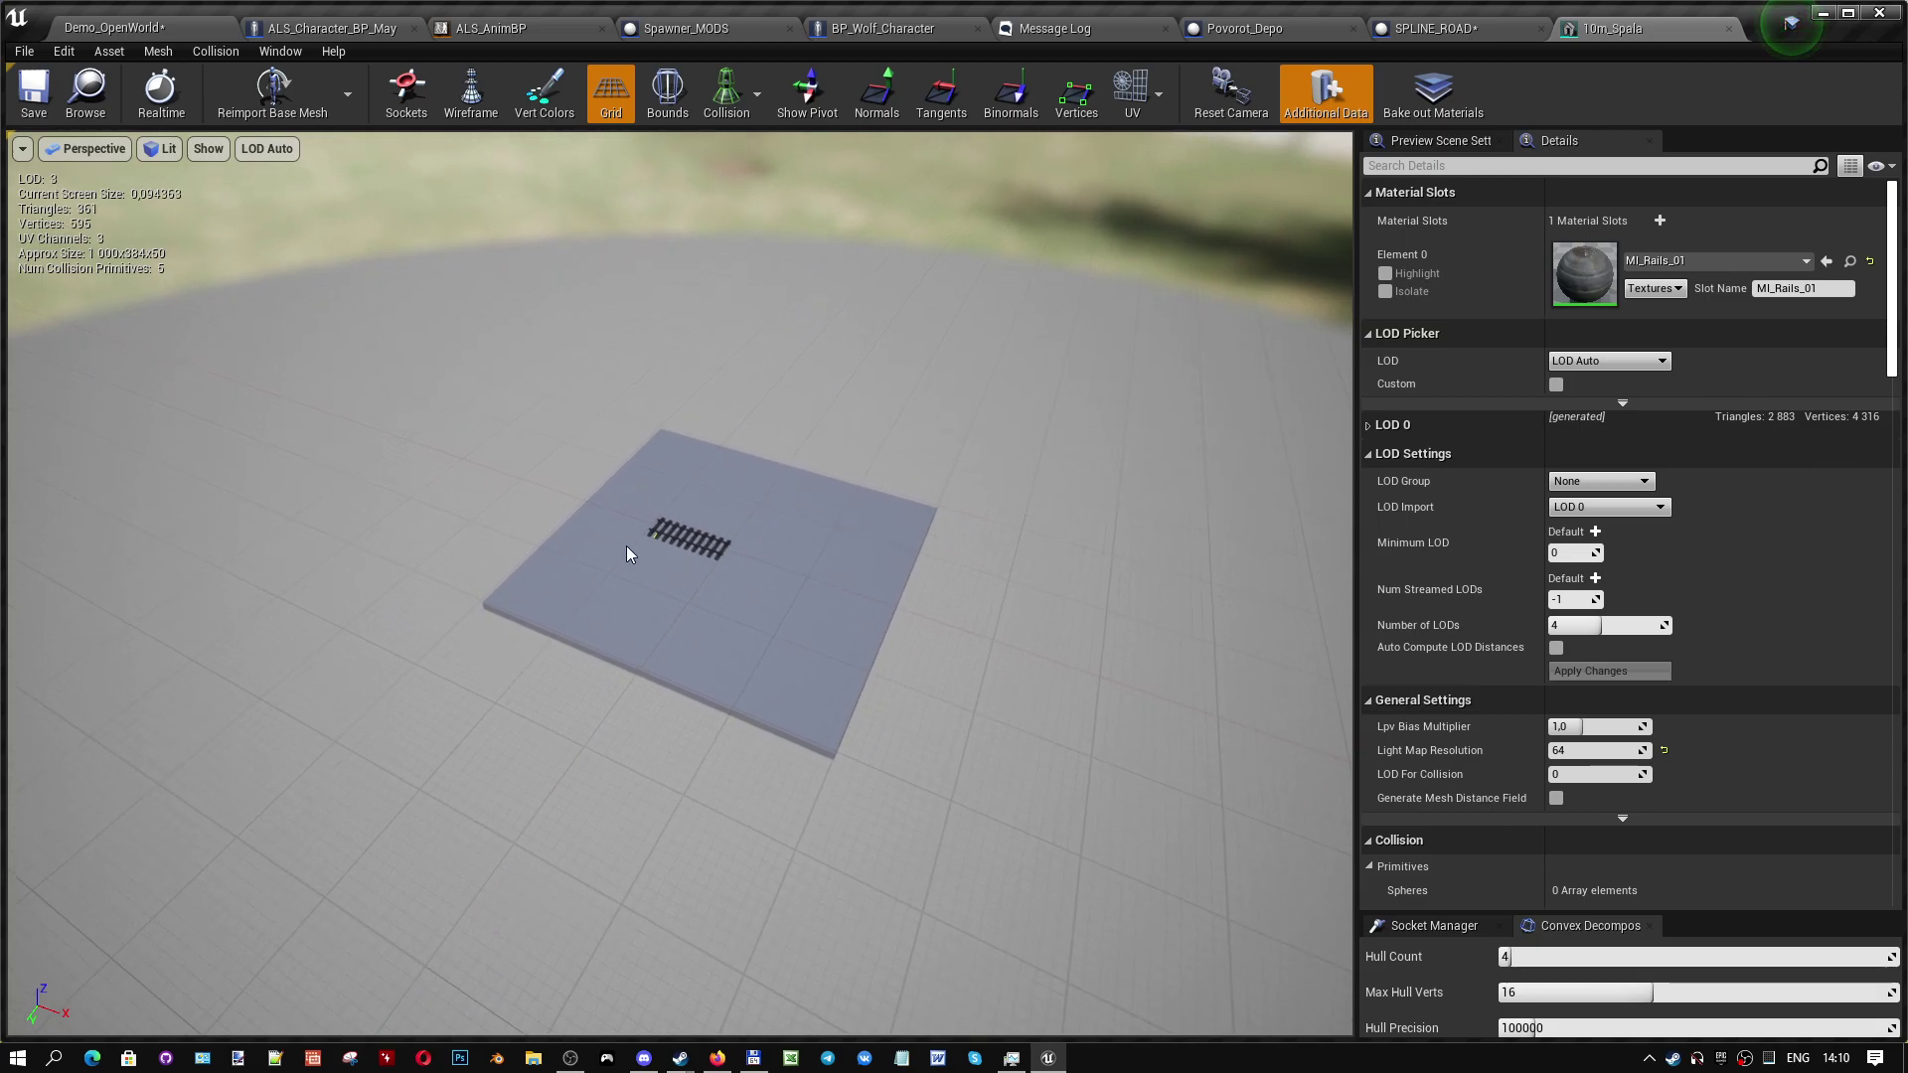
- Set 10m_Spala's Number of LODs to 3 and apply the change
click(1618, 633)
text(3)
key(Return)
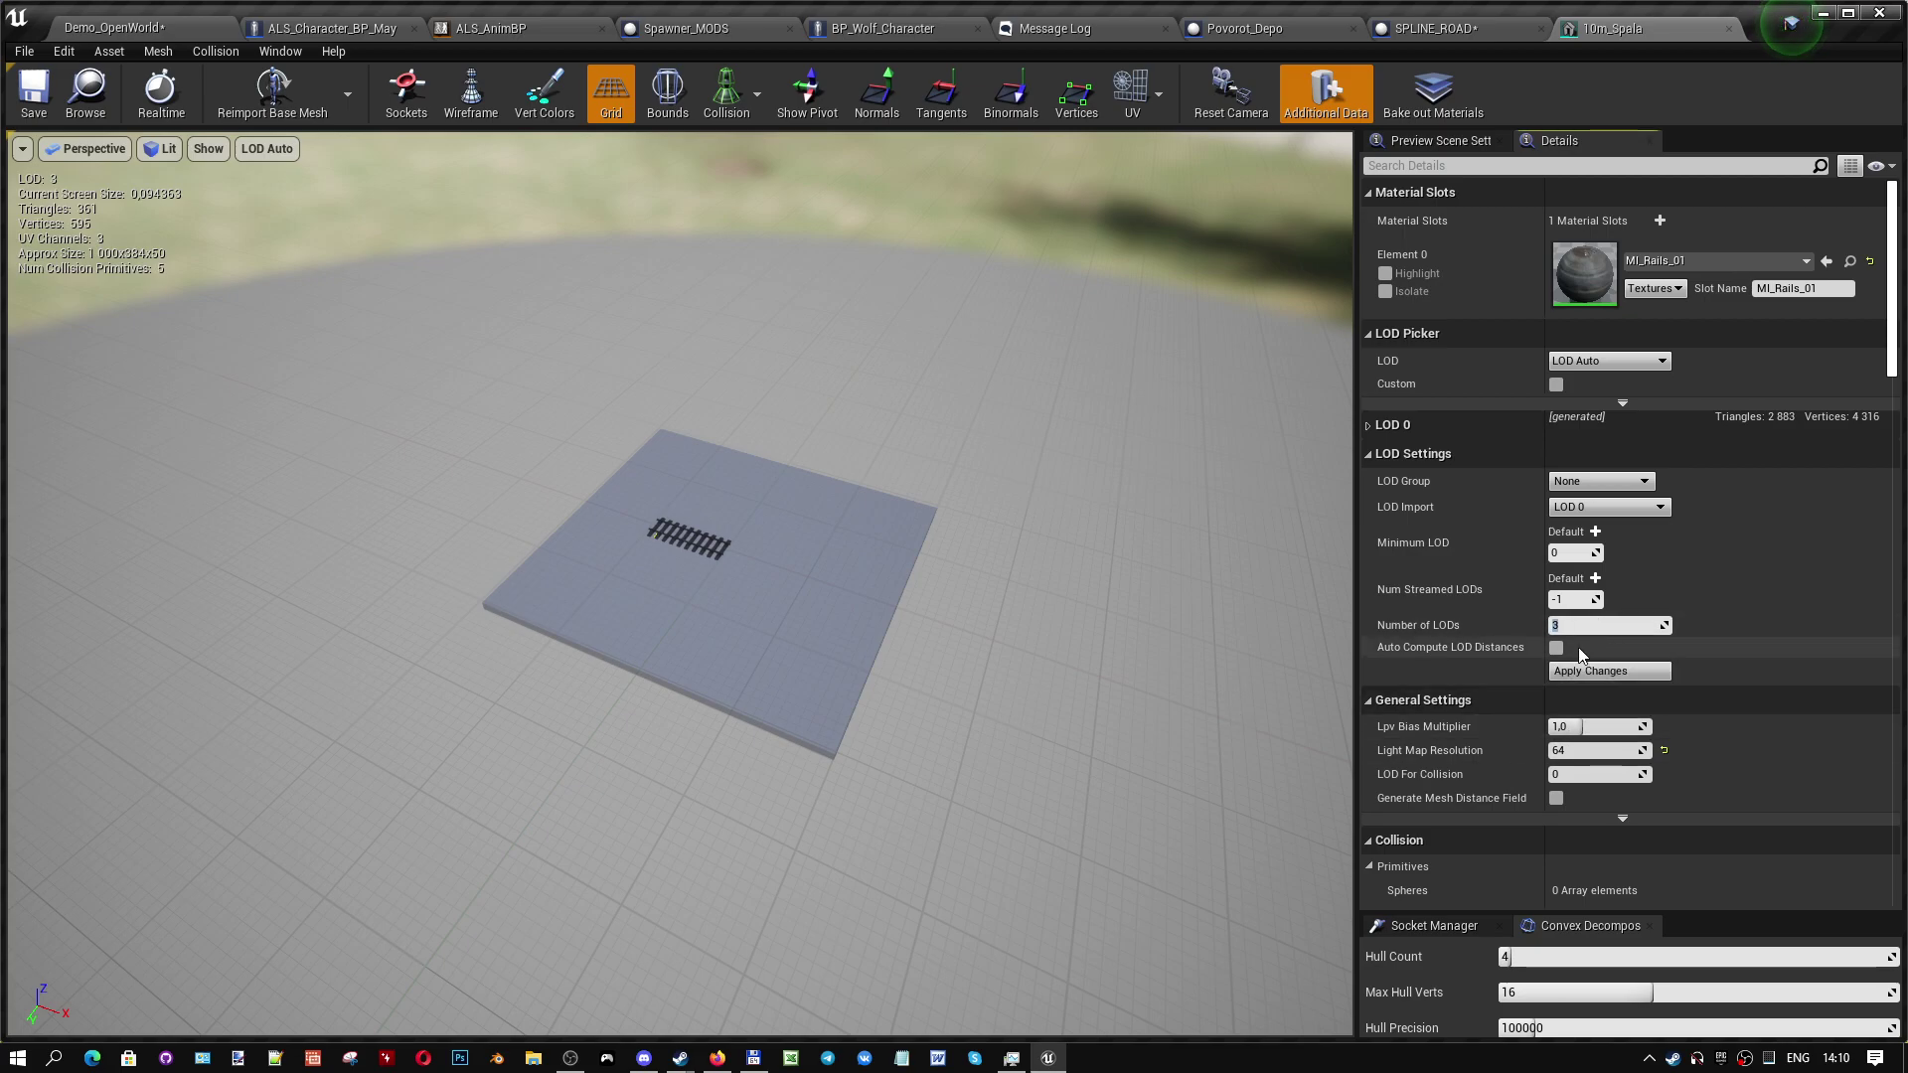
click(1627, 675)
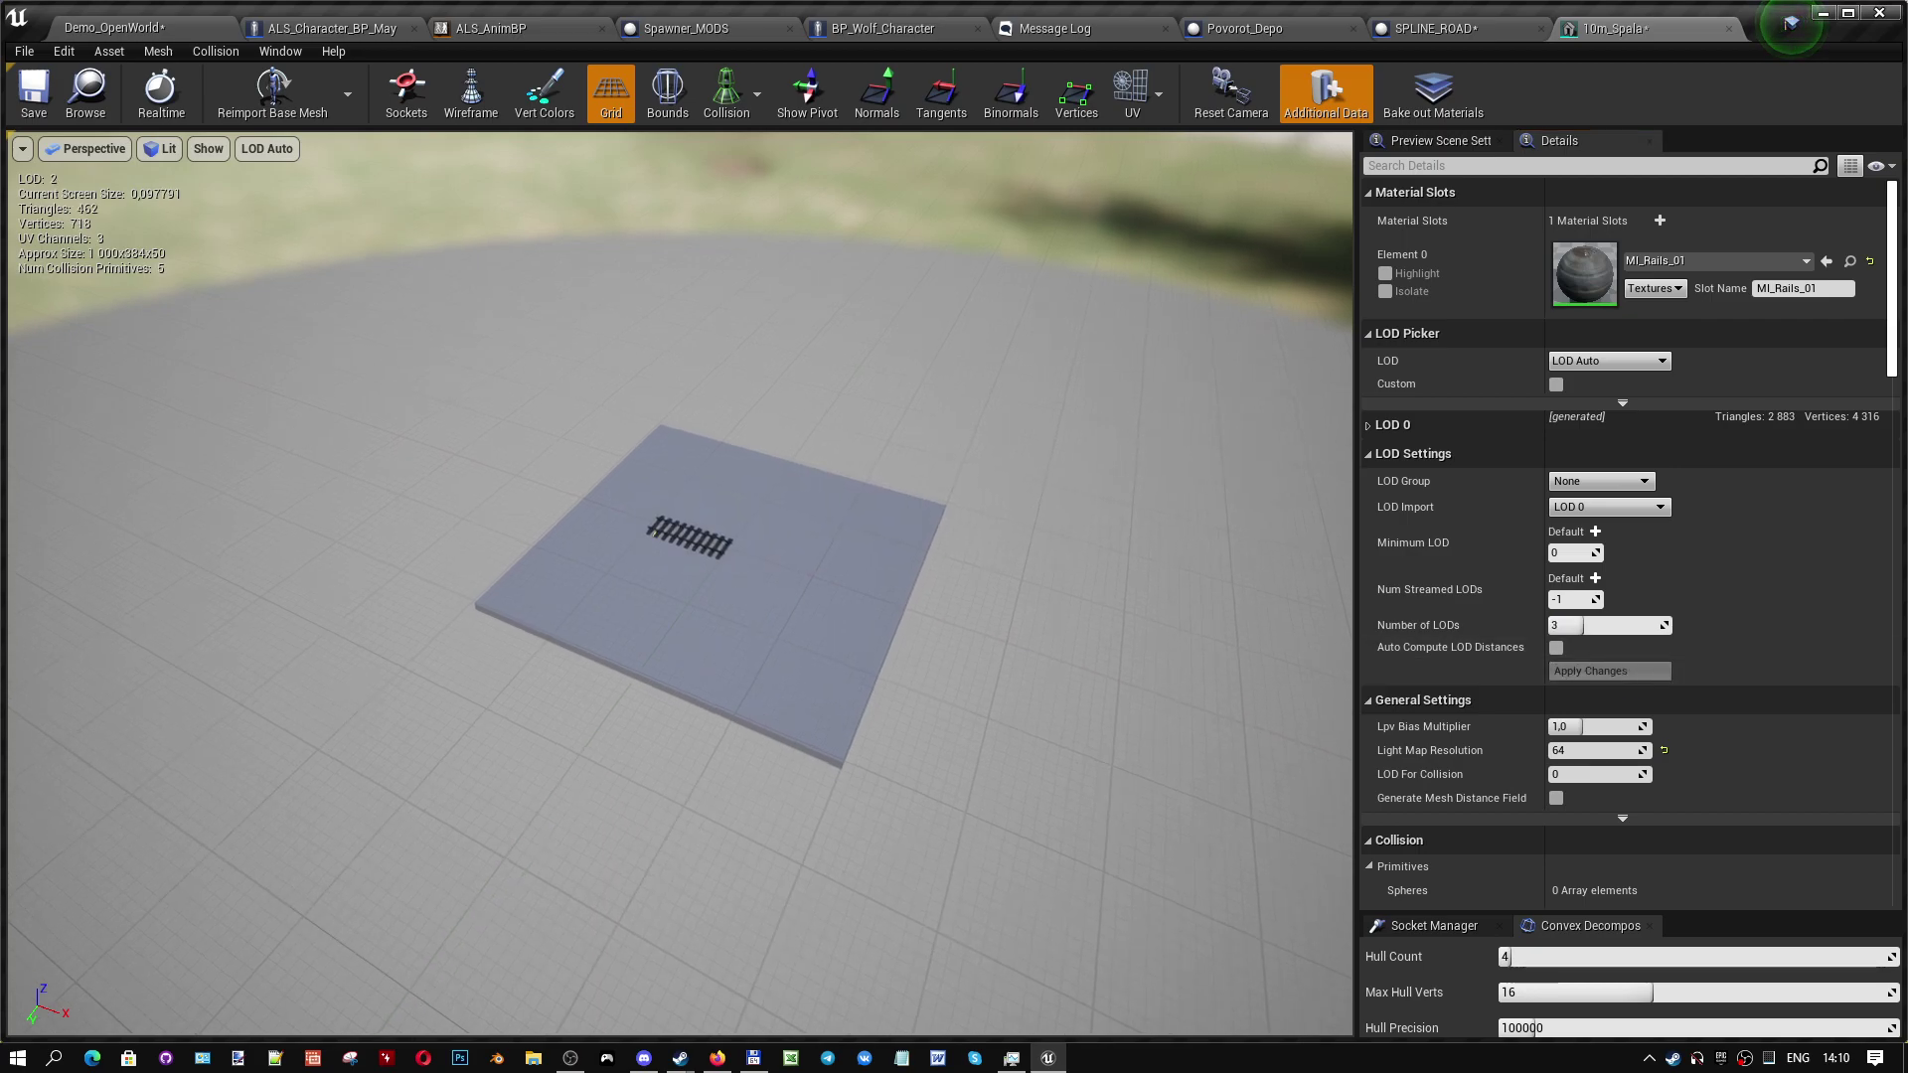
mouse_move(758, 634)
right_down()
mouse_move(759, 556)
mouse_move(758, 636)
right_up()
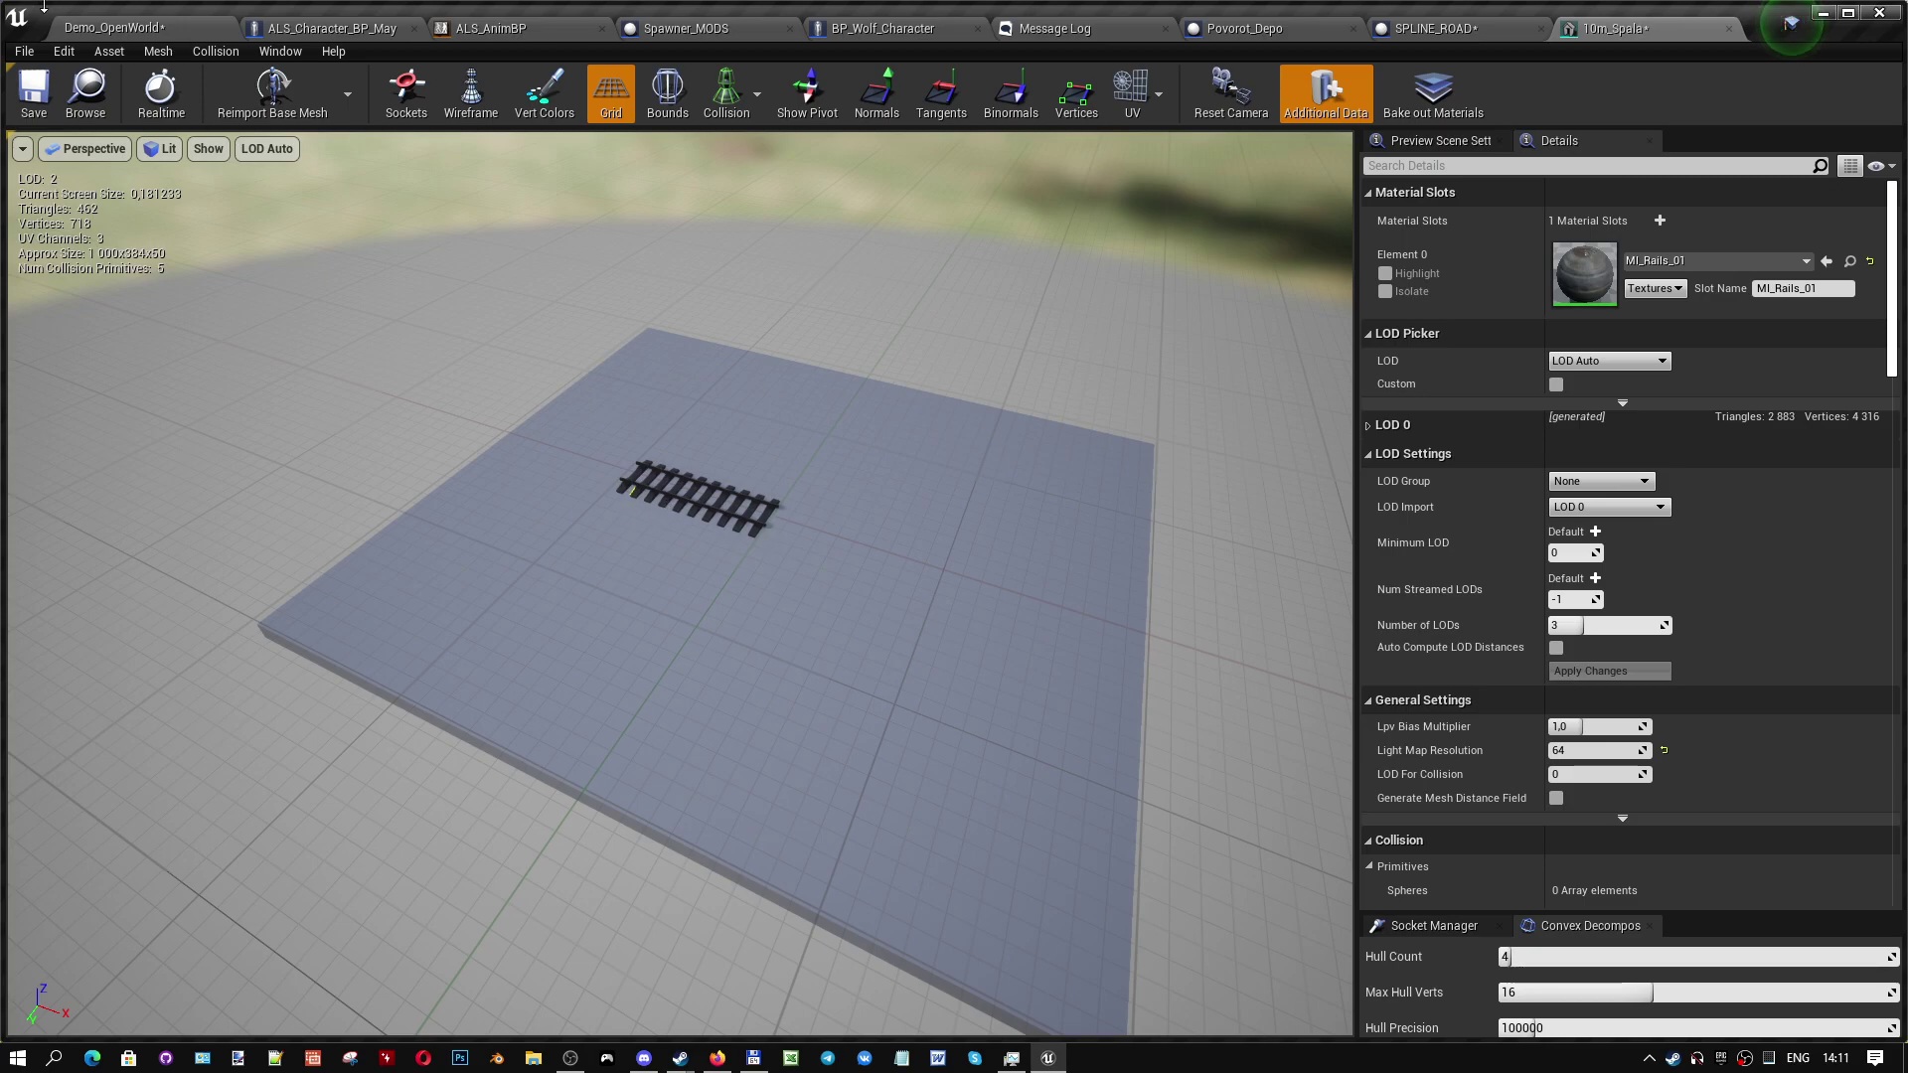
- Switch from the mesh editor back to the Demo_OpenWorld depot level
click(112, 28)
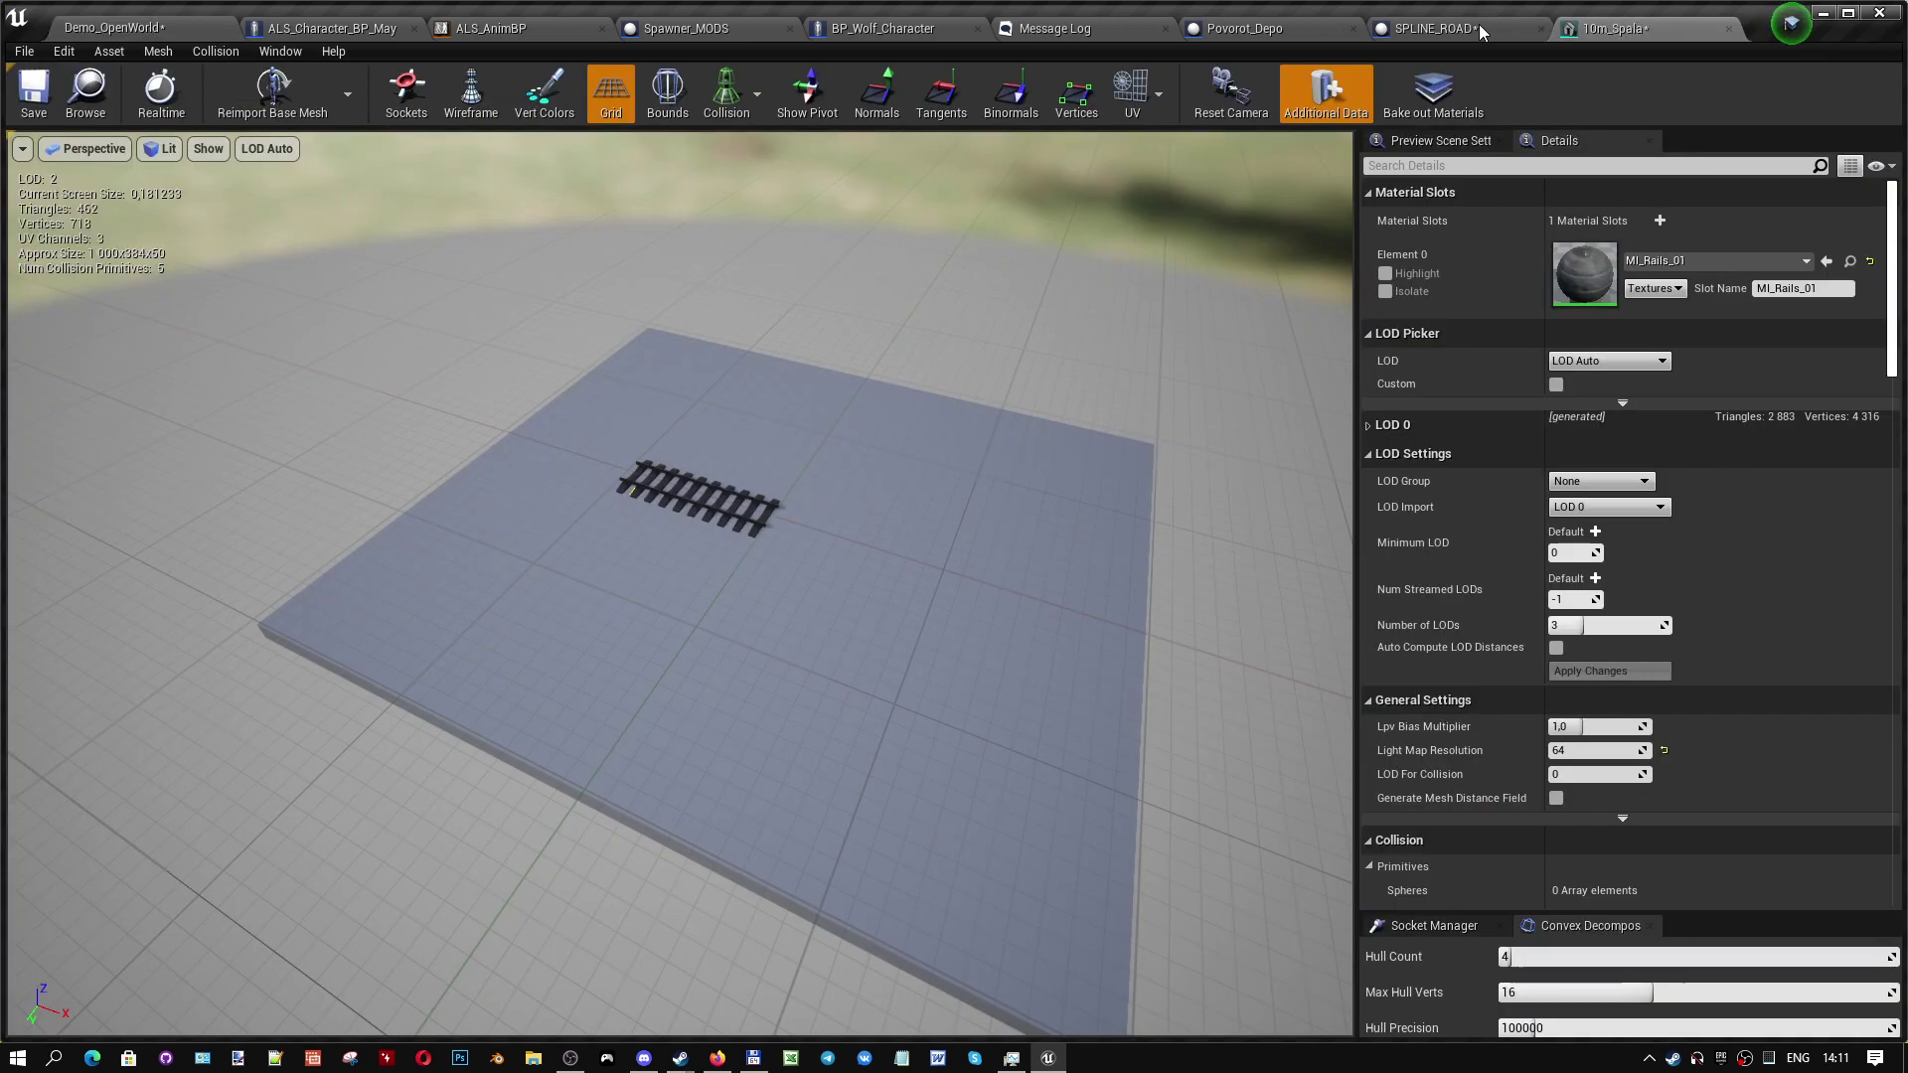
click(1488, 28)
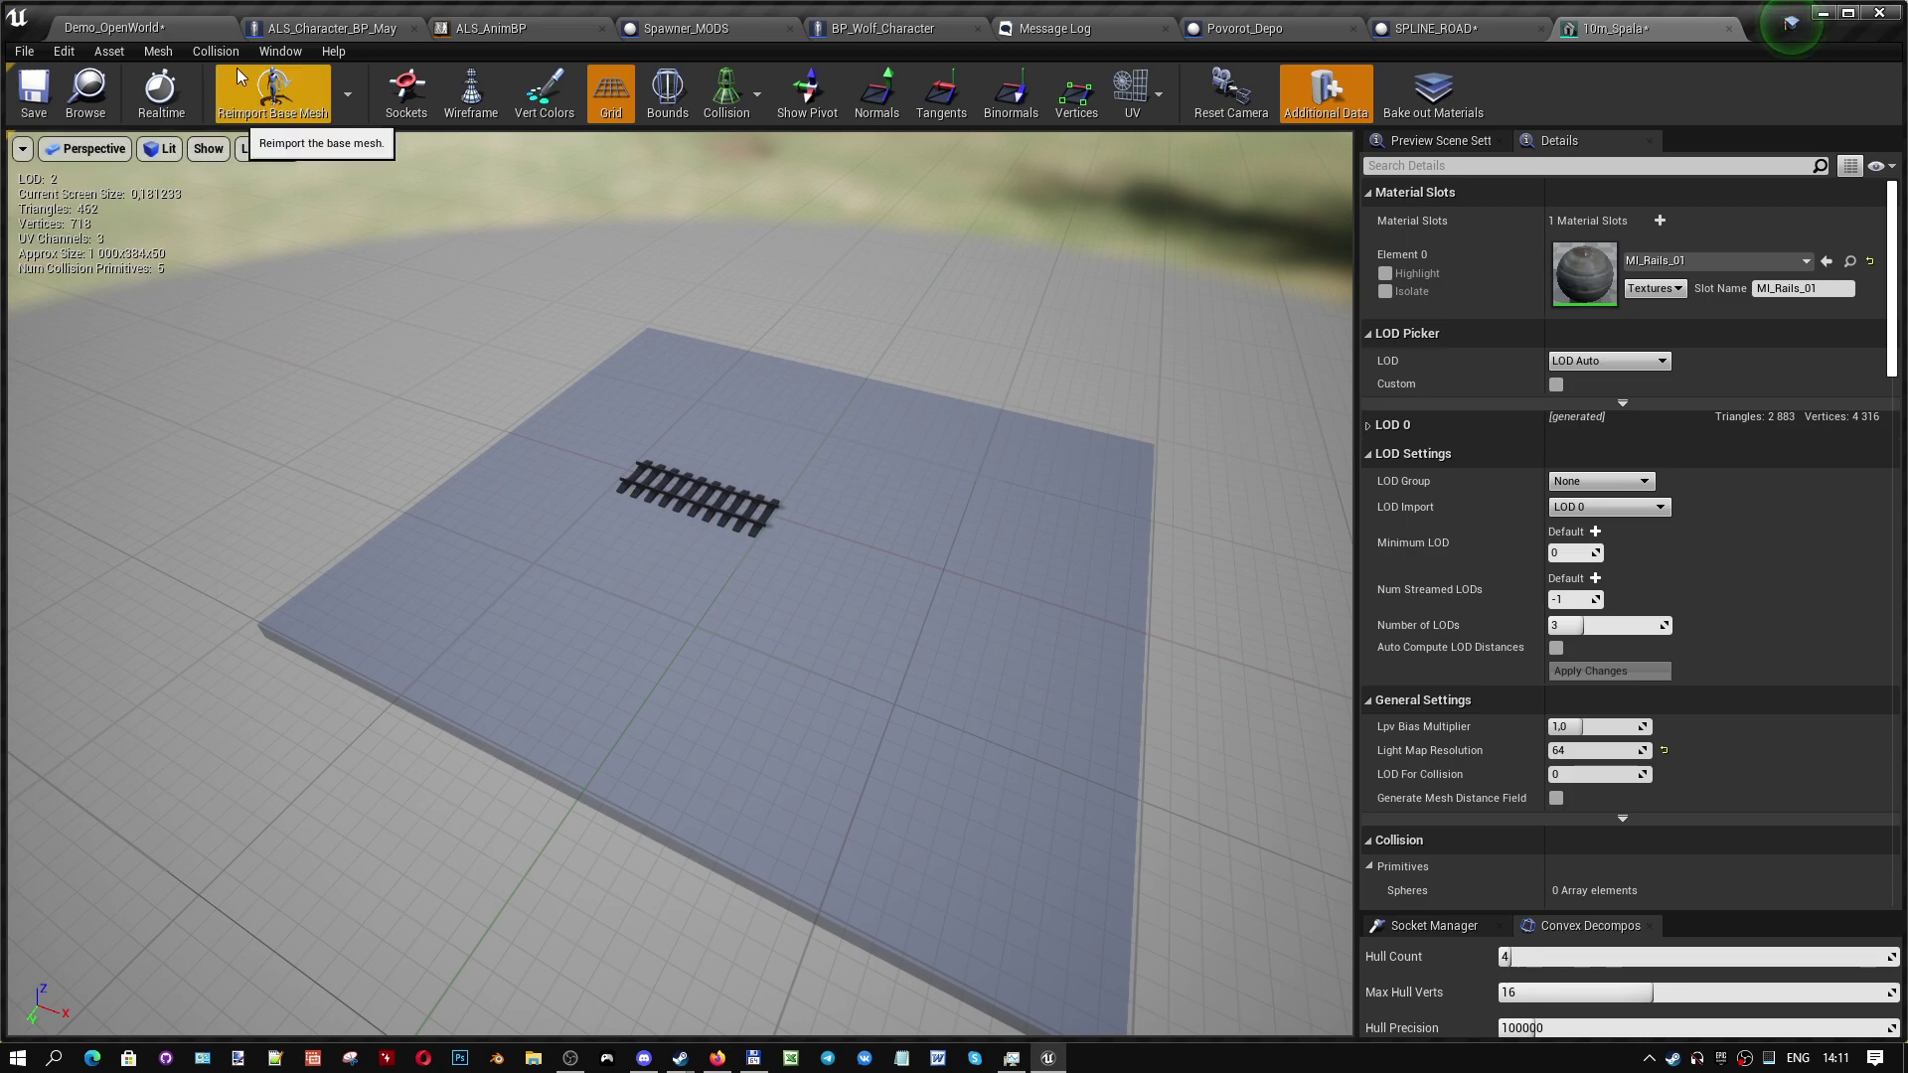
click(85, 92)
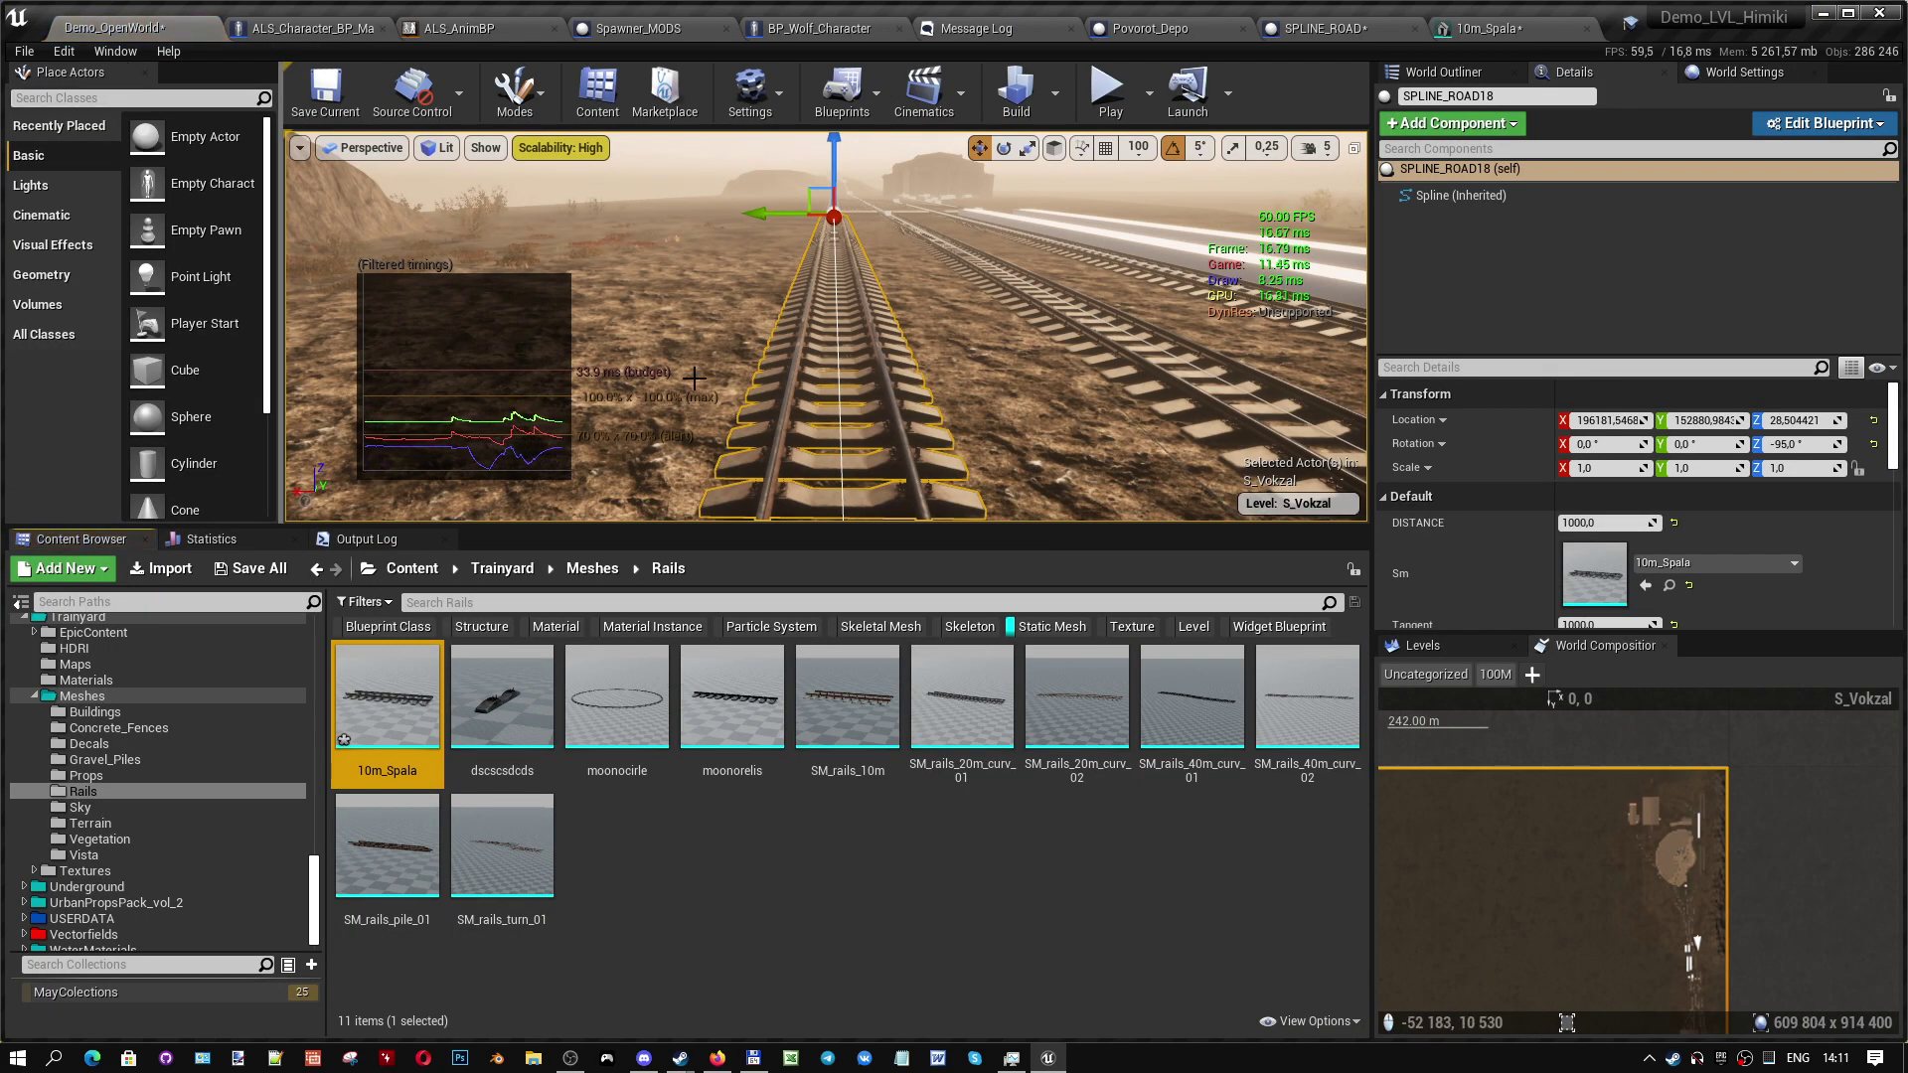
- Drop a 10m_Spala rail beside the track, rotated to -110° and raised to Z 31.33
right_drag(696, 298, 596, 357)
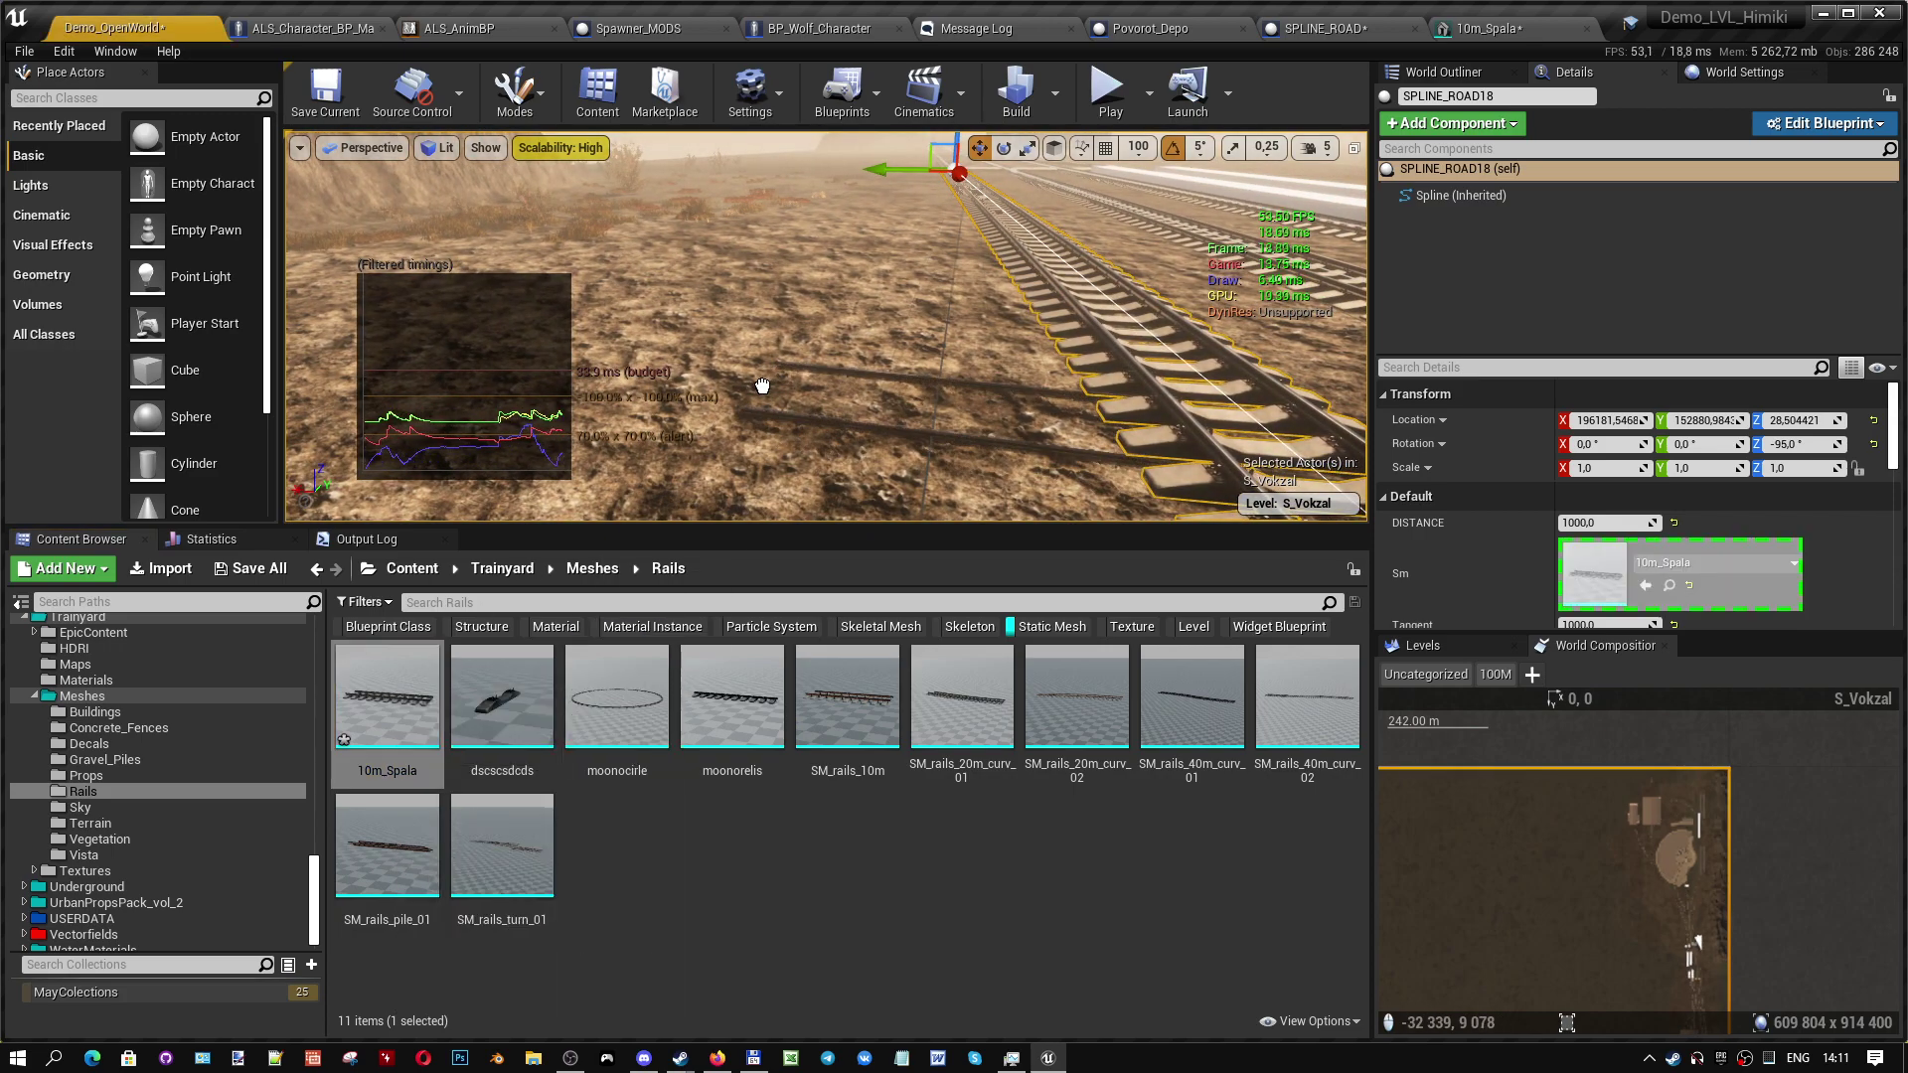
mouse_move(387, 680)
mouse_down()
mouse_move(692, 390)
mouse_move(663, 389)
mouse_up()
key(e)
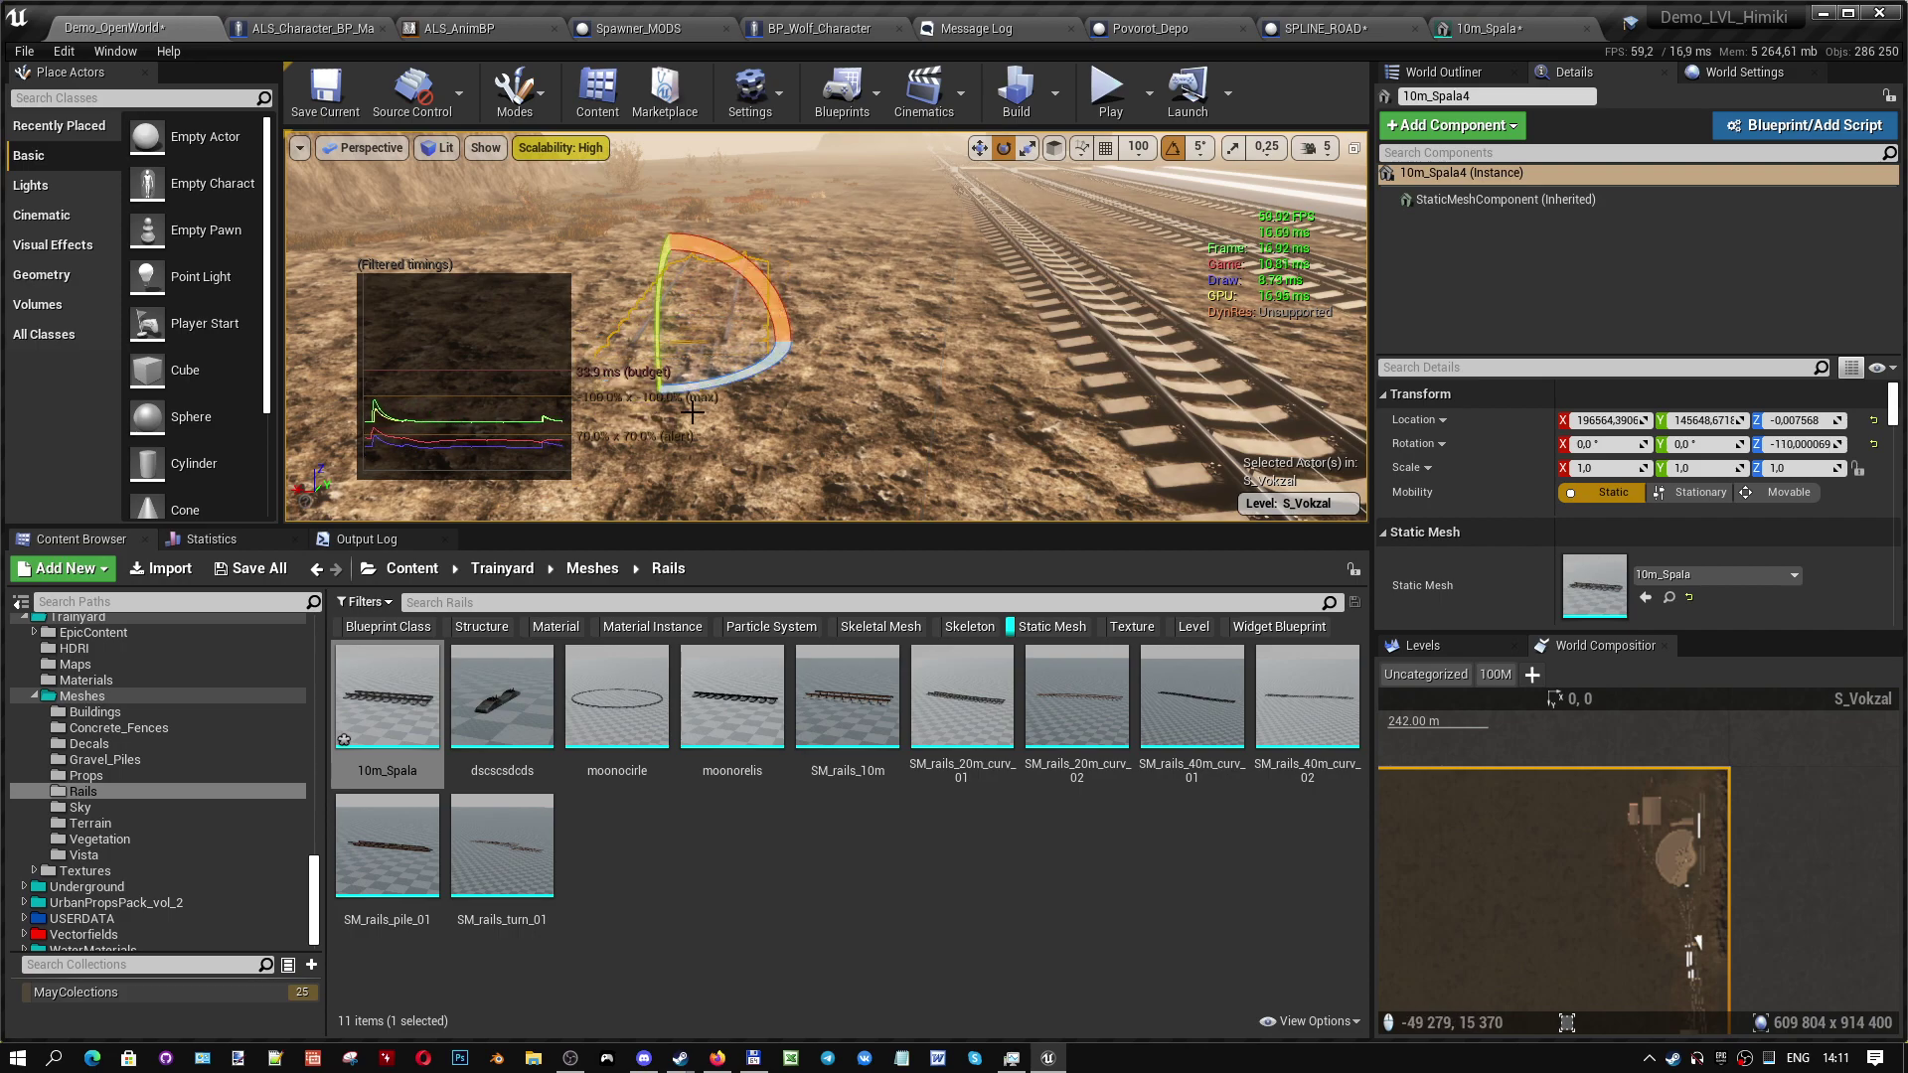
key(w)
mouse_move(669, 298)
mouse_down()
mouse_move(671, 264)
mouse_move(660, 294)
mouse_up()
drag(831, 434, 785, 368)
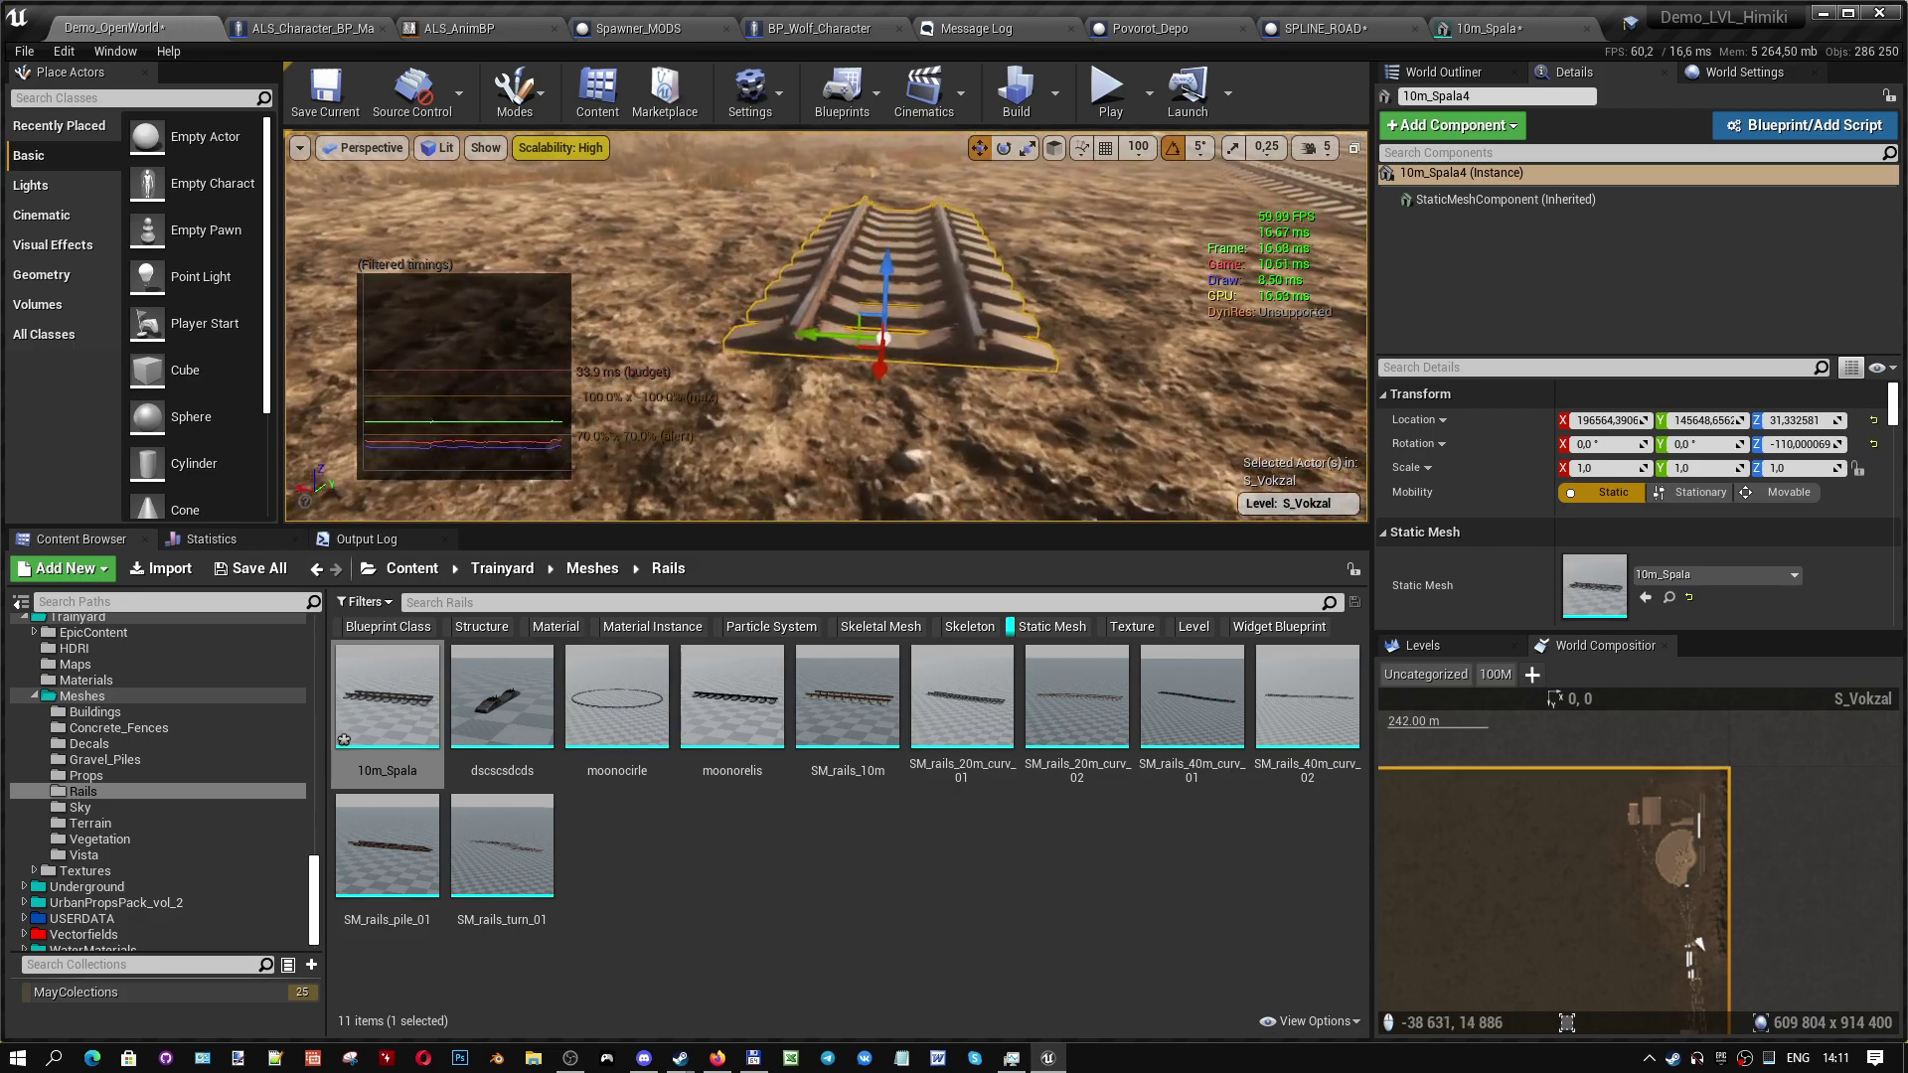
drag(1143, 387, 1164, 383)
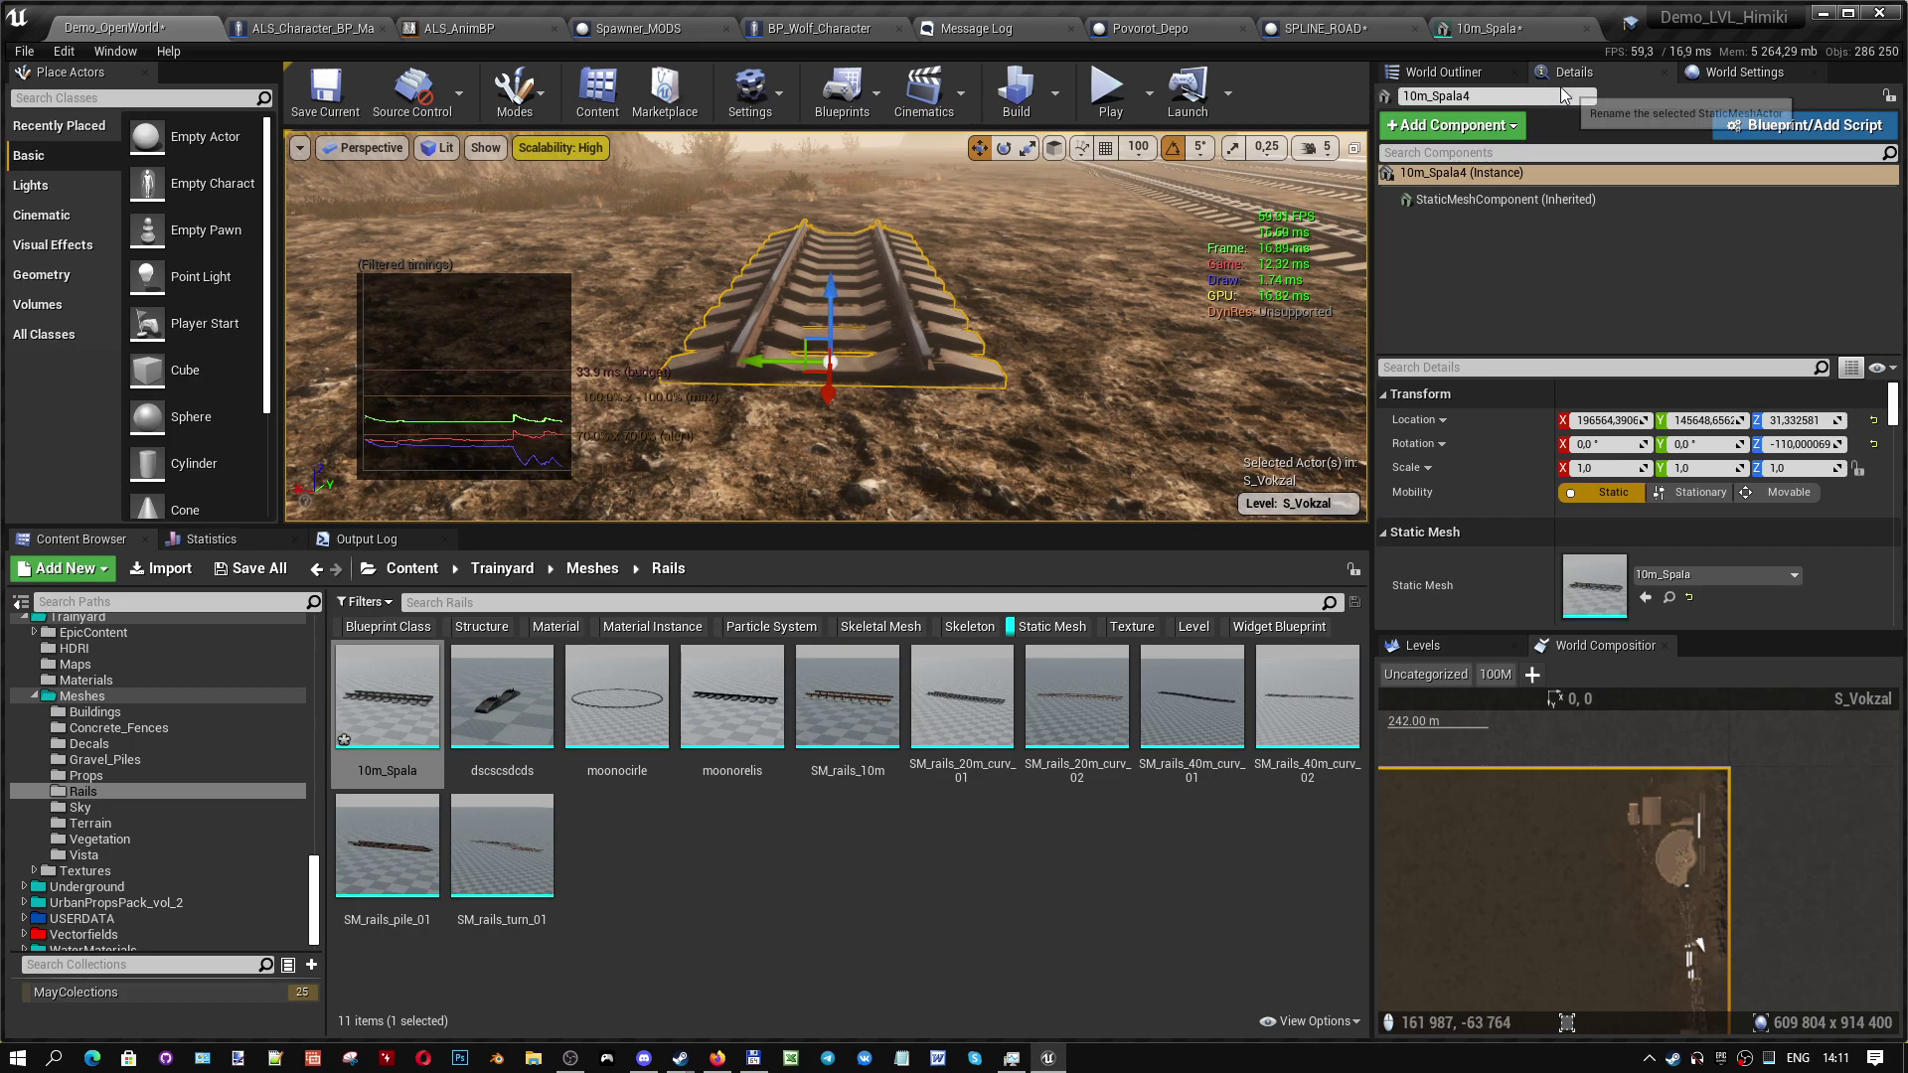
- Filter the rail mesh component's properties by 'DIS' and set Desired Max Draw Distance to 2000
click(1465, 199)
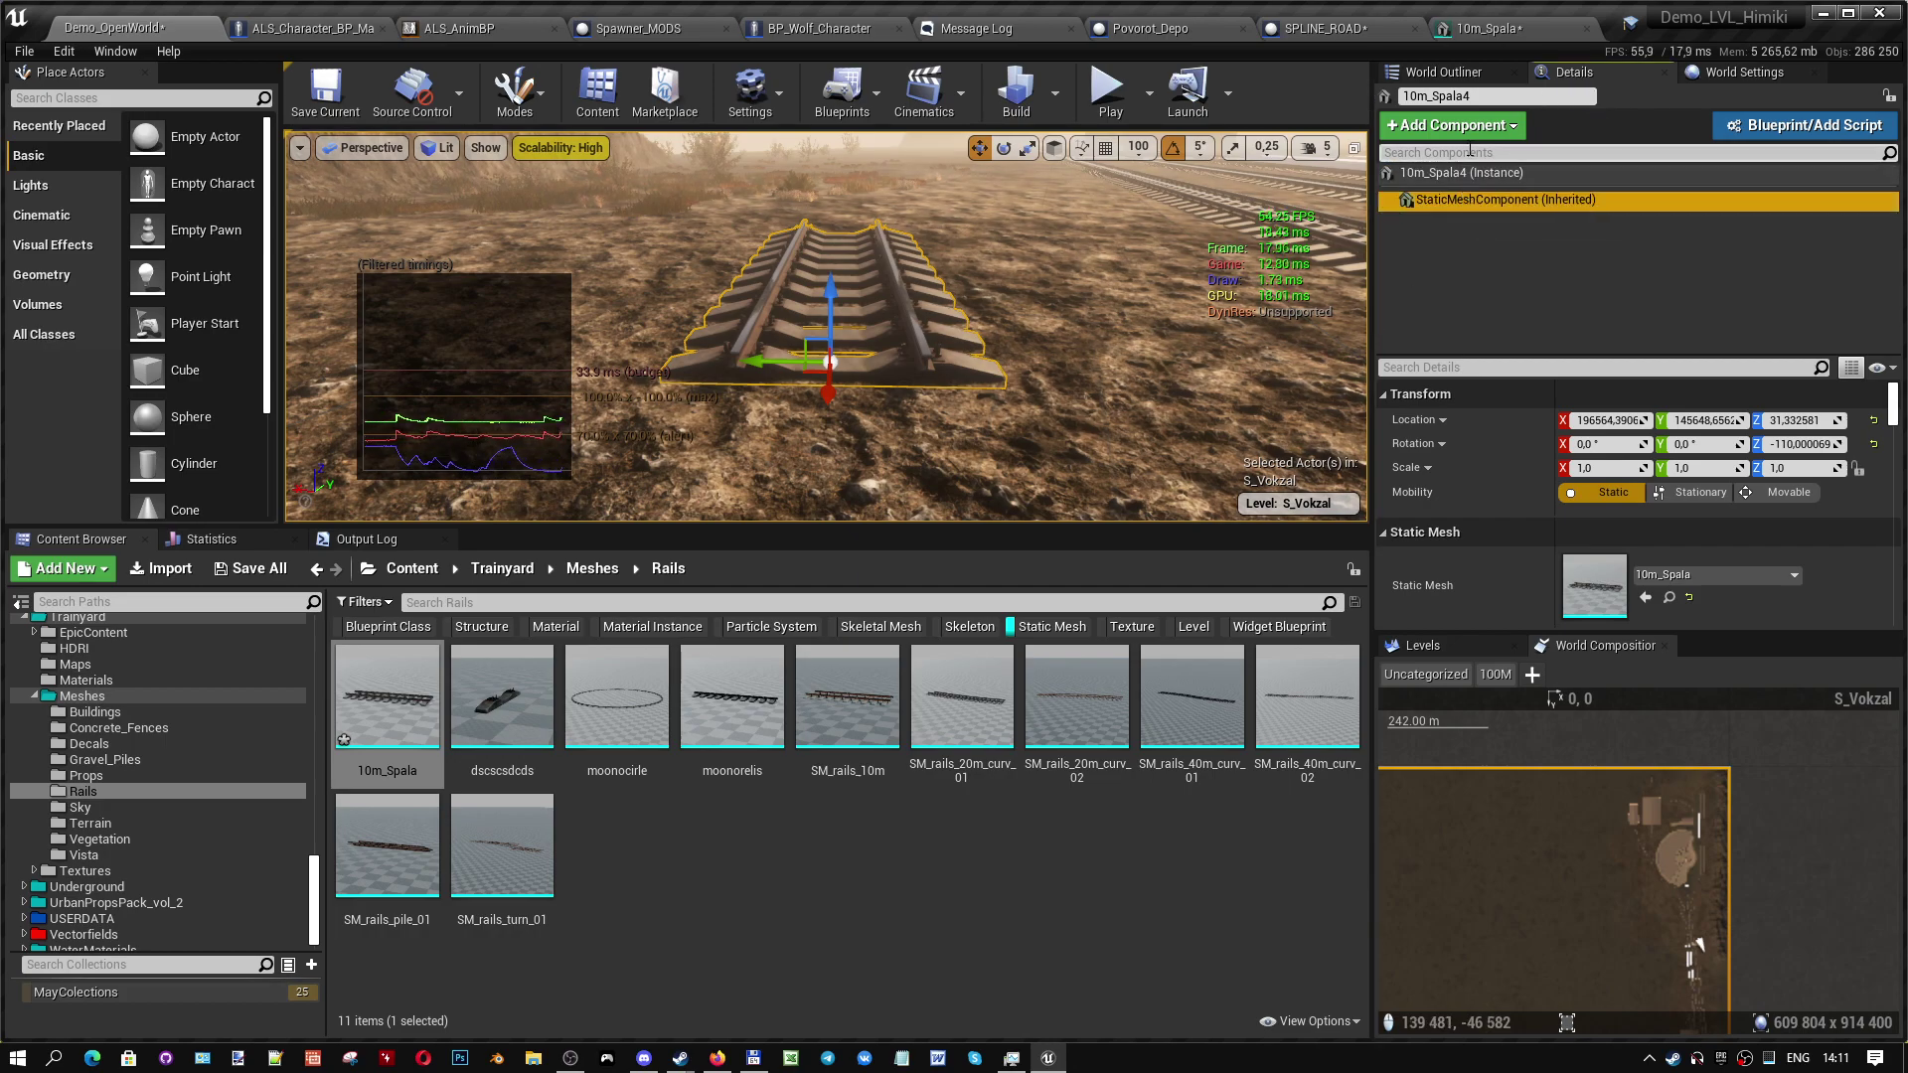
click(1464, 367)
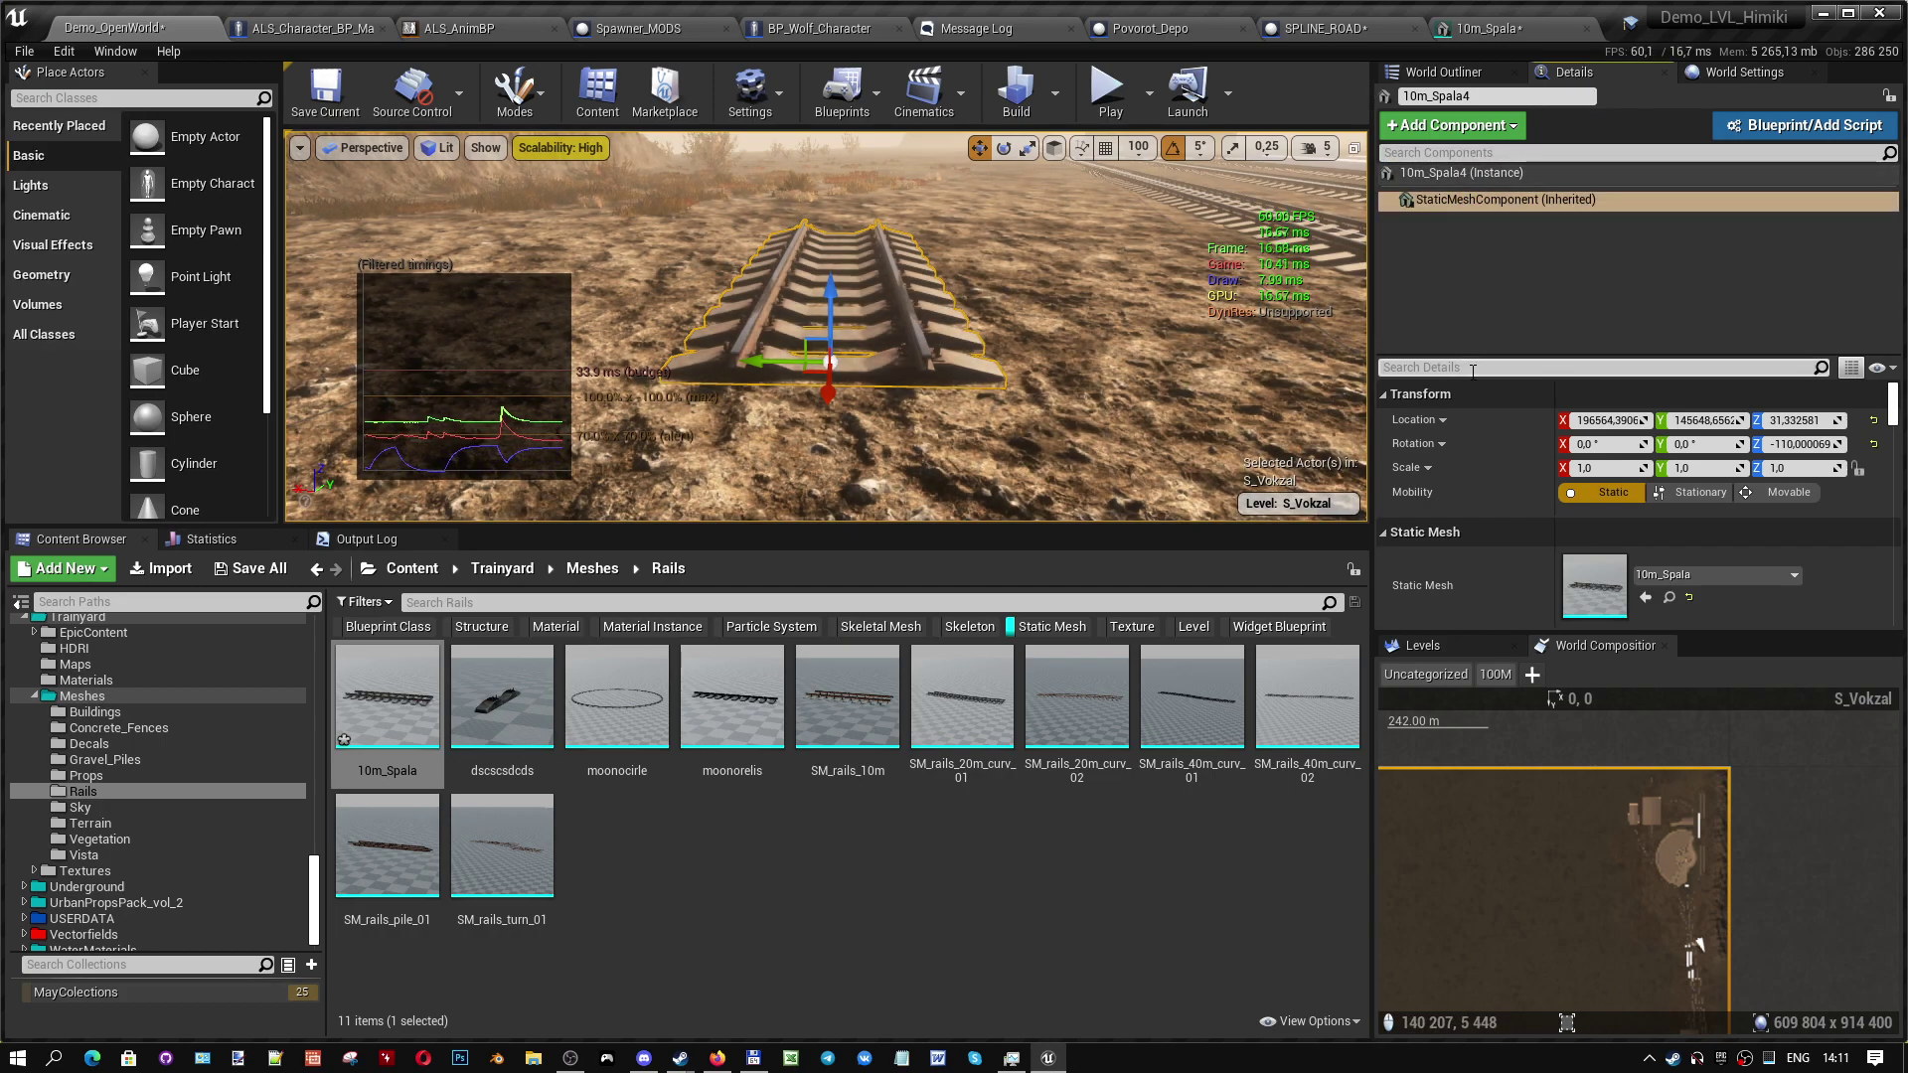
text(DIS)
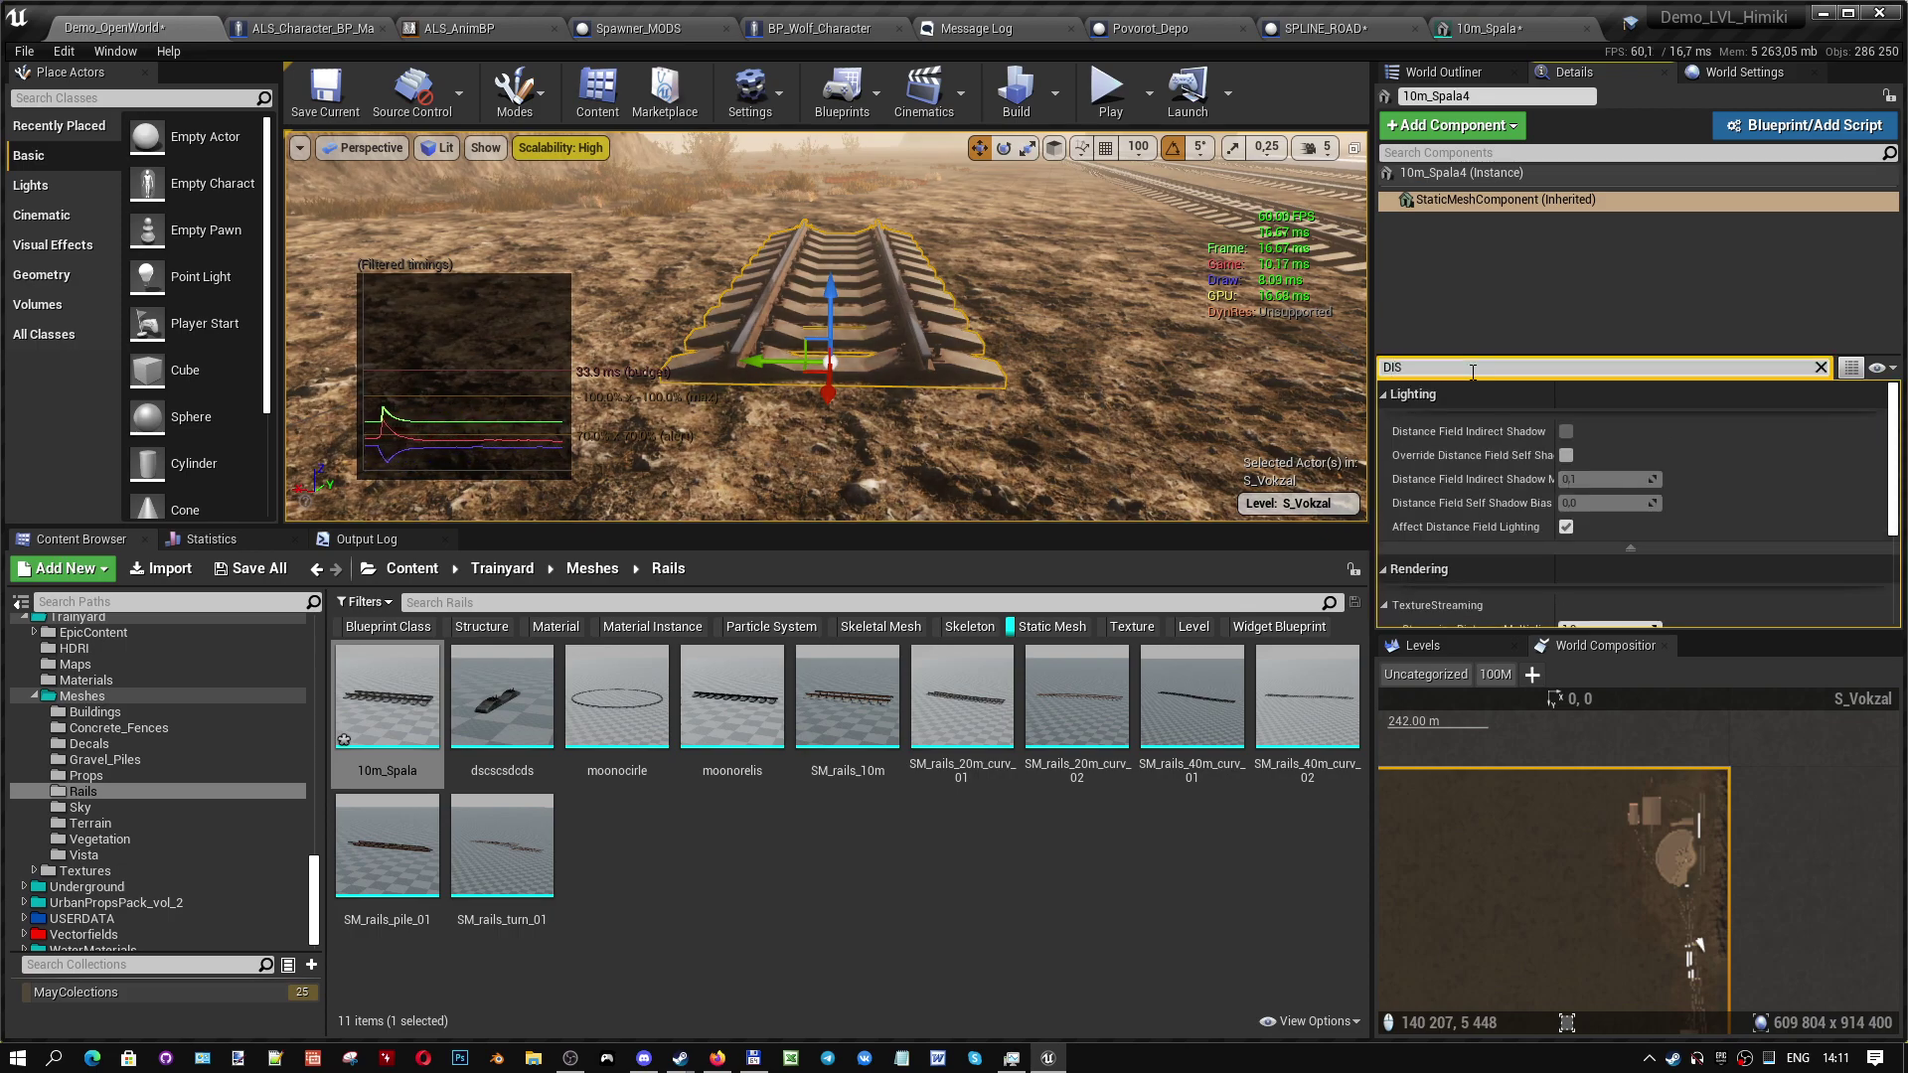
click(1390, 398)
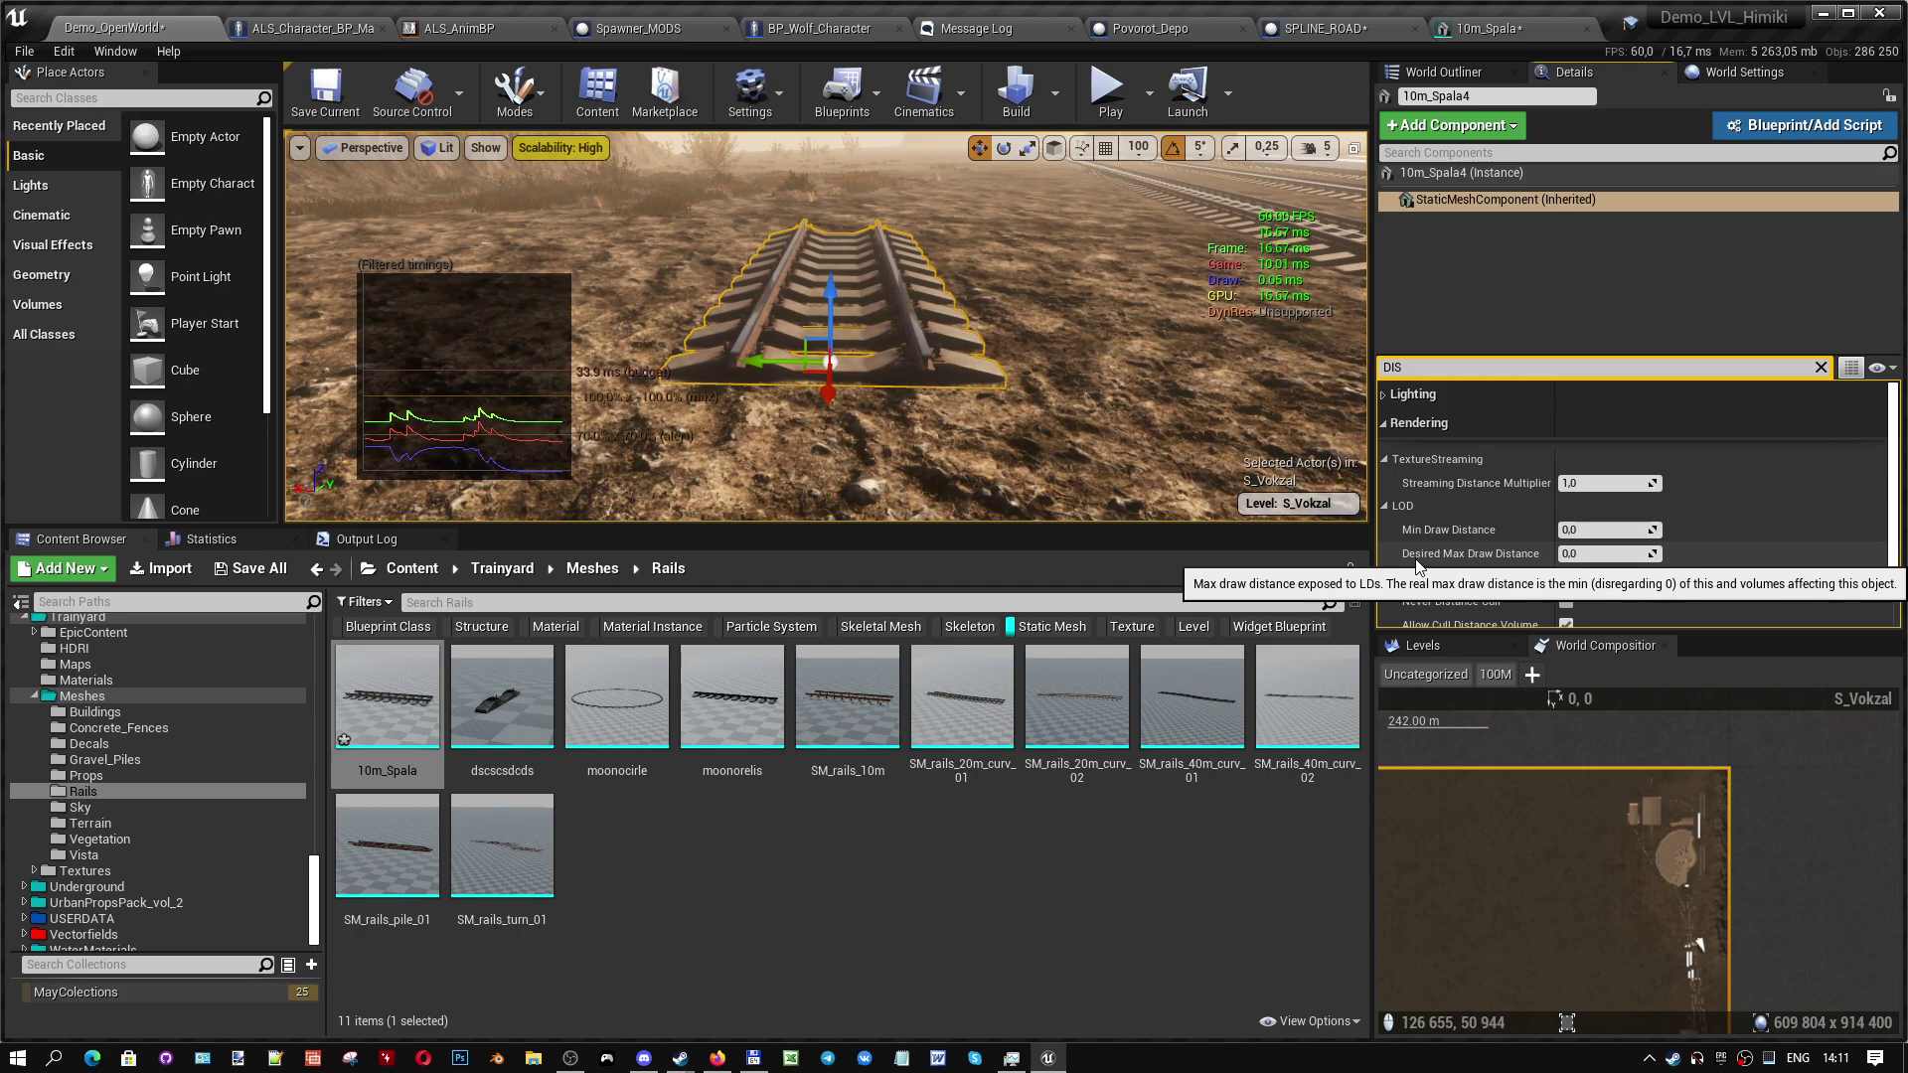
click(1590, 554)
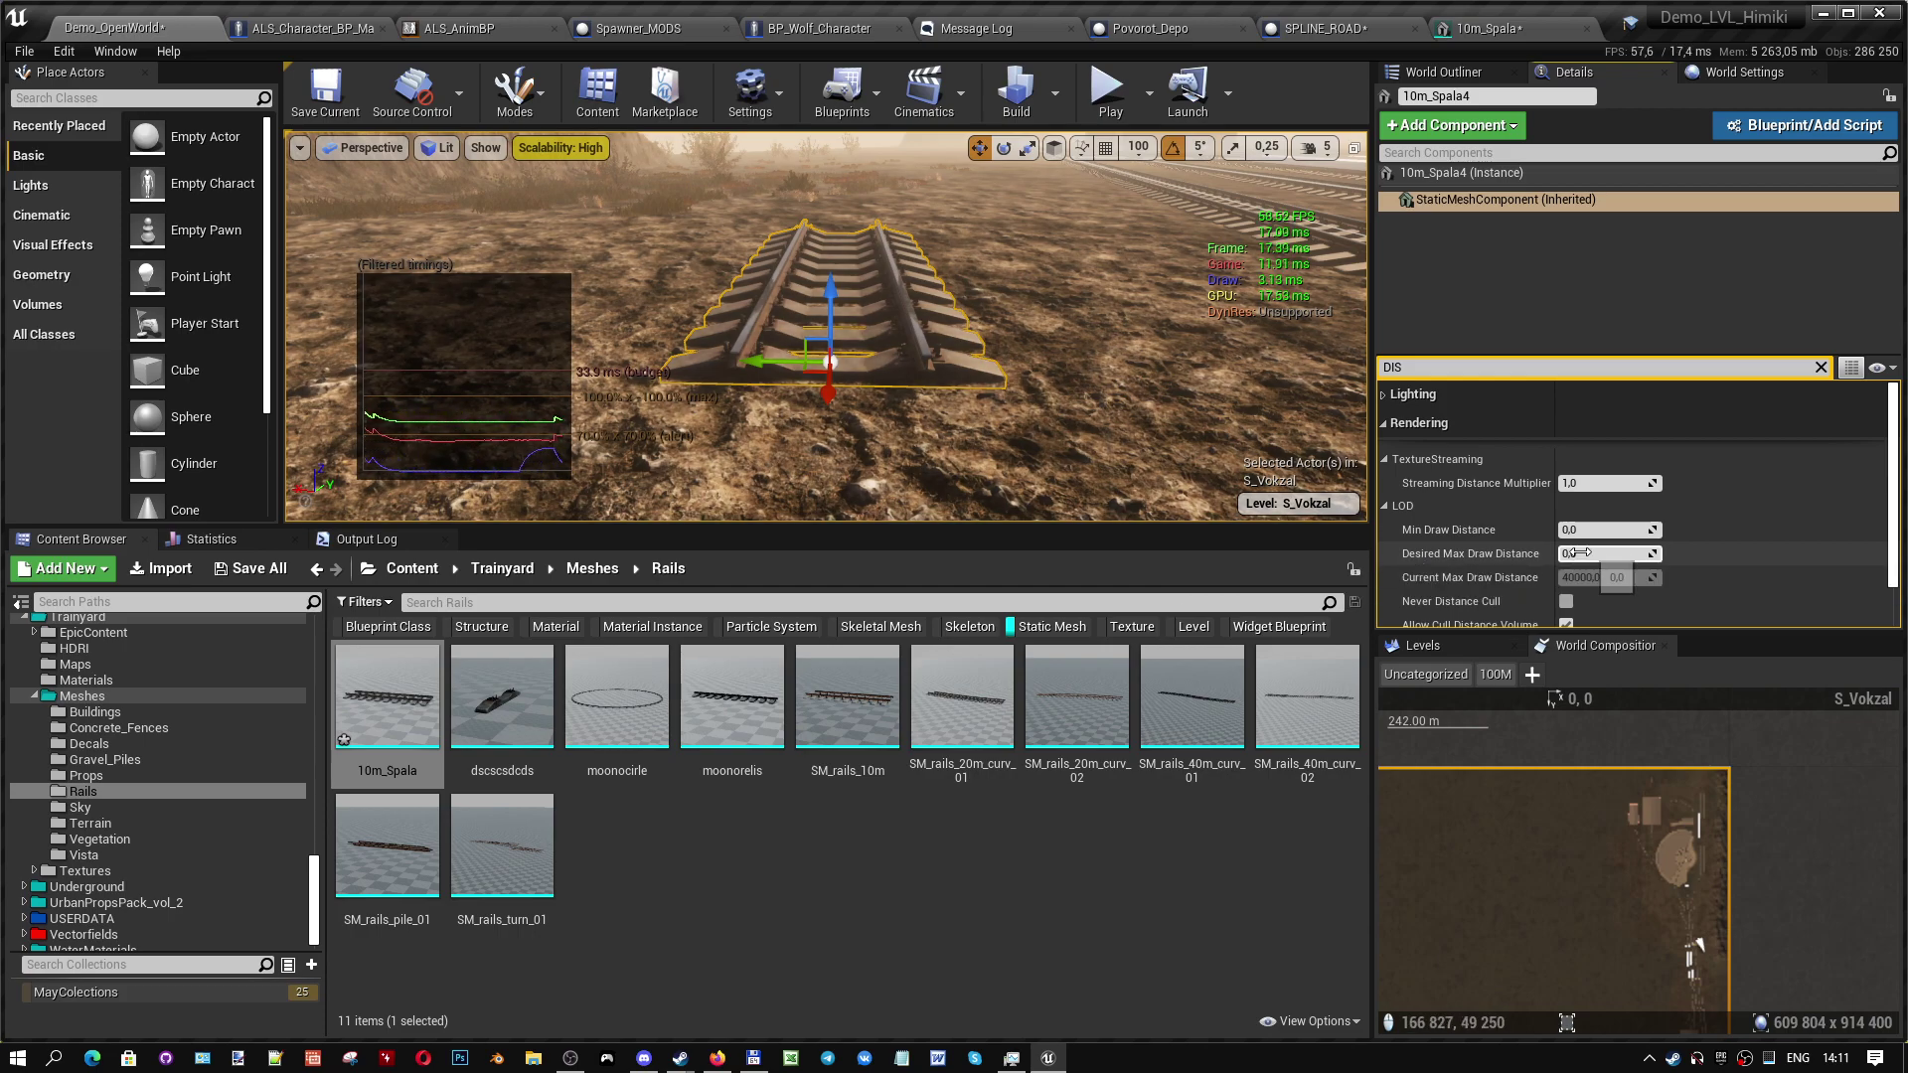
text(20)
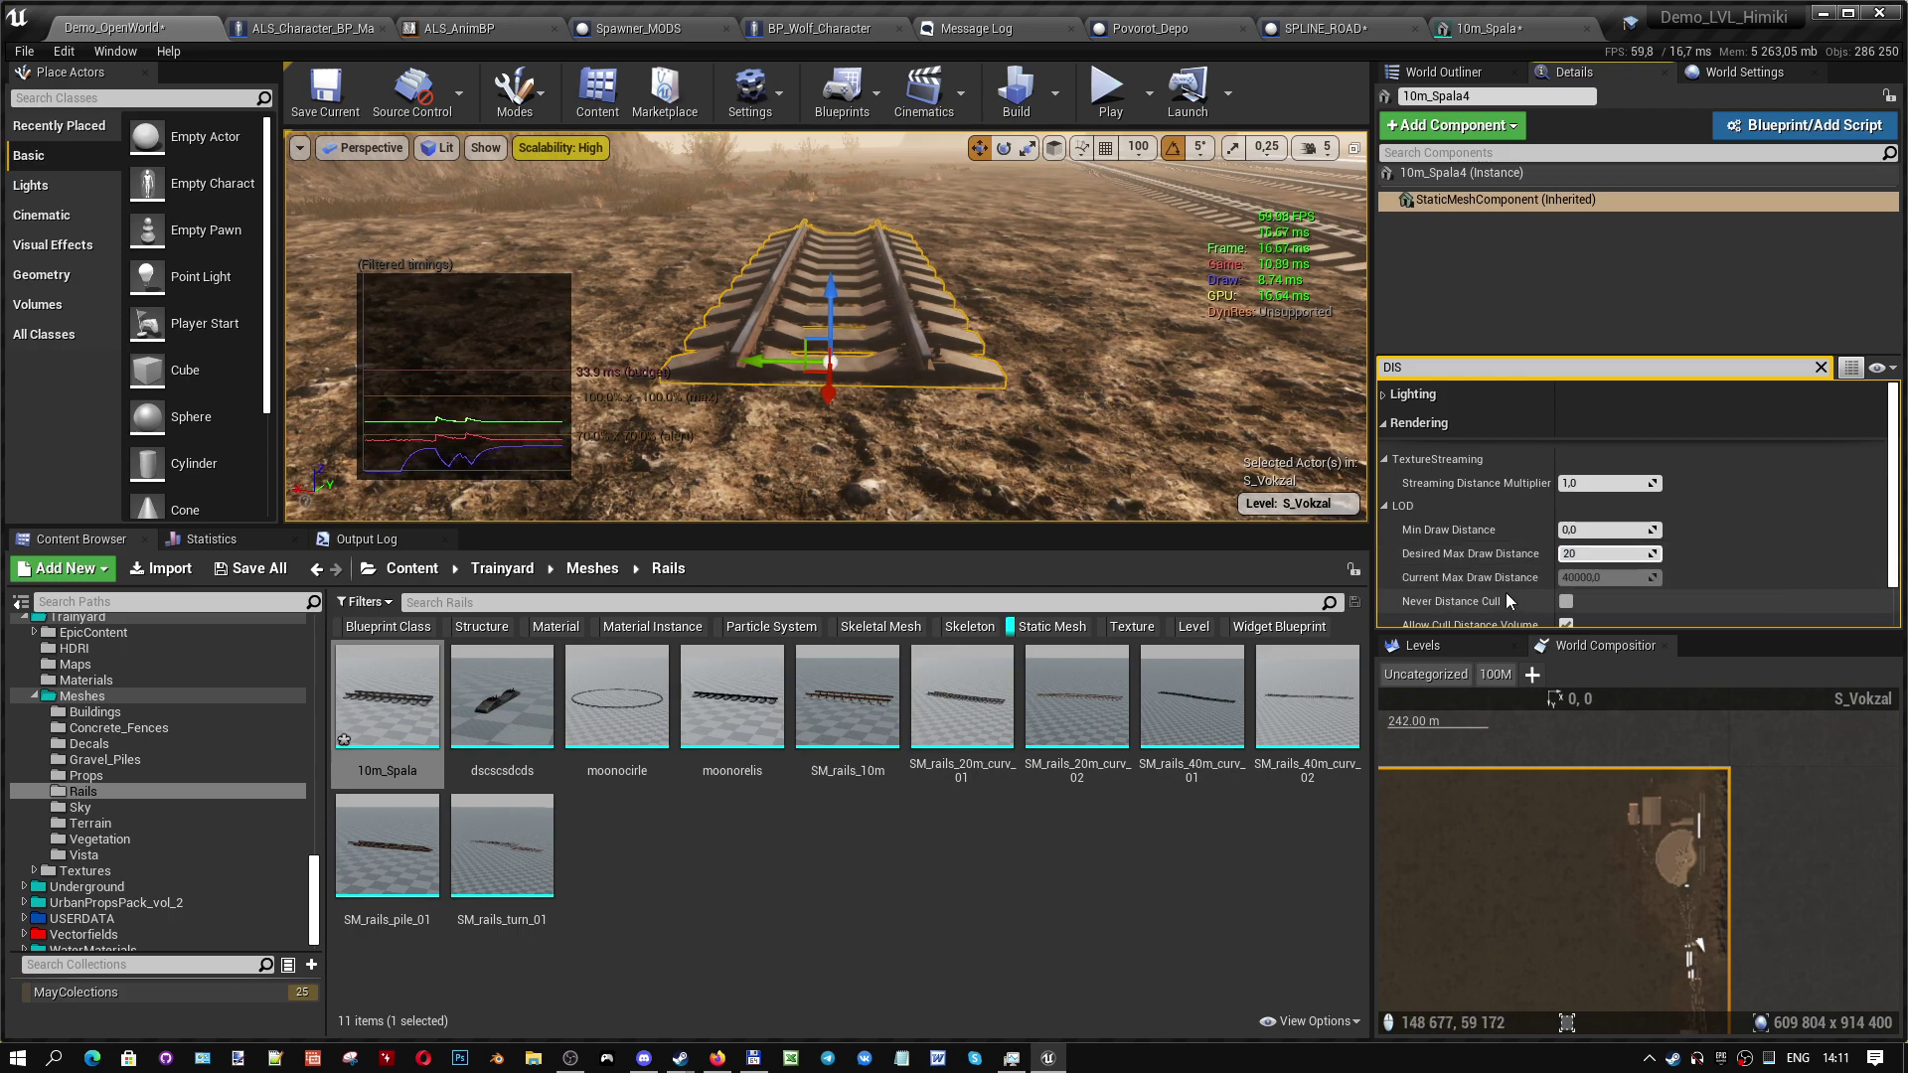
text(00)
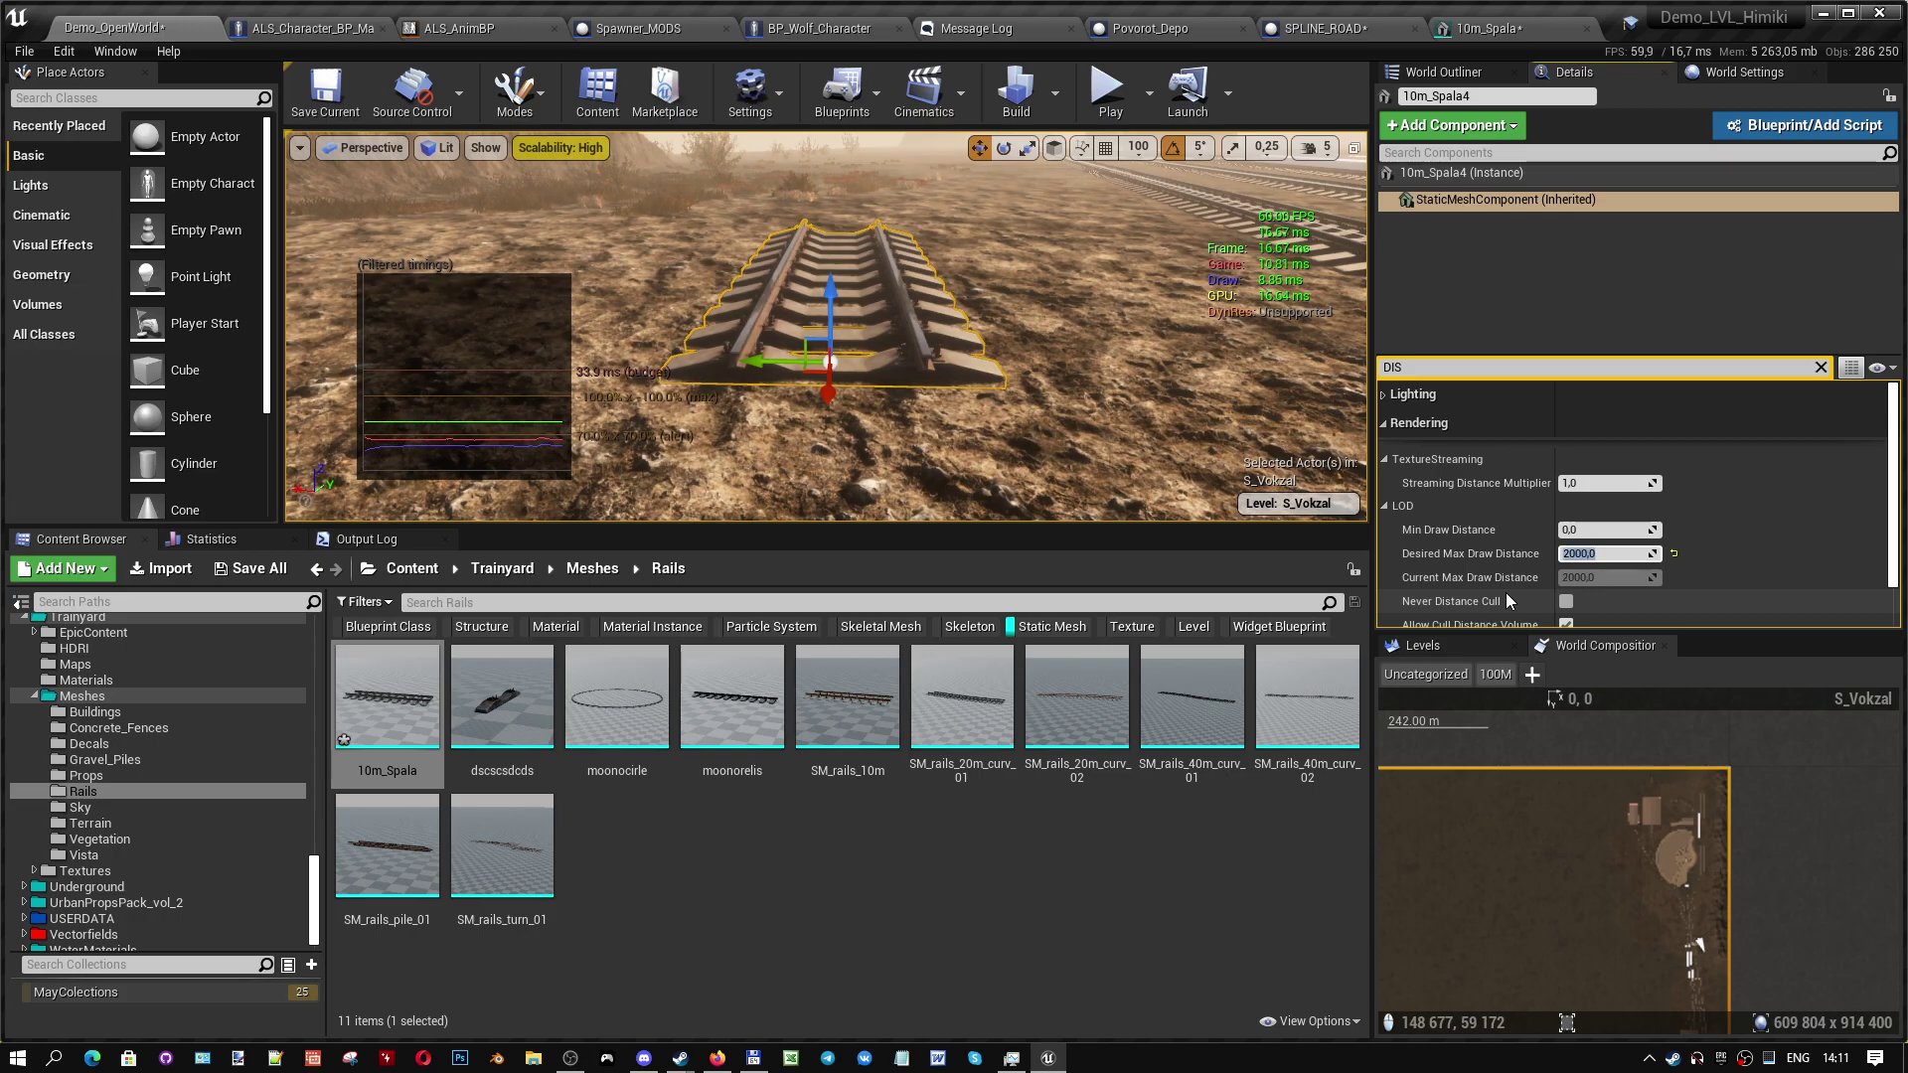
key(Return)
- Select the SPLINE_ROAD18 rail spline, then switch to the SPLINE_ROAD blueprint's Construction Script
mouse_move(959, 380)
right_down()
mouse_move(894, 383)
mouse_move(959, 380)
right_up()
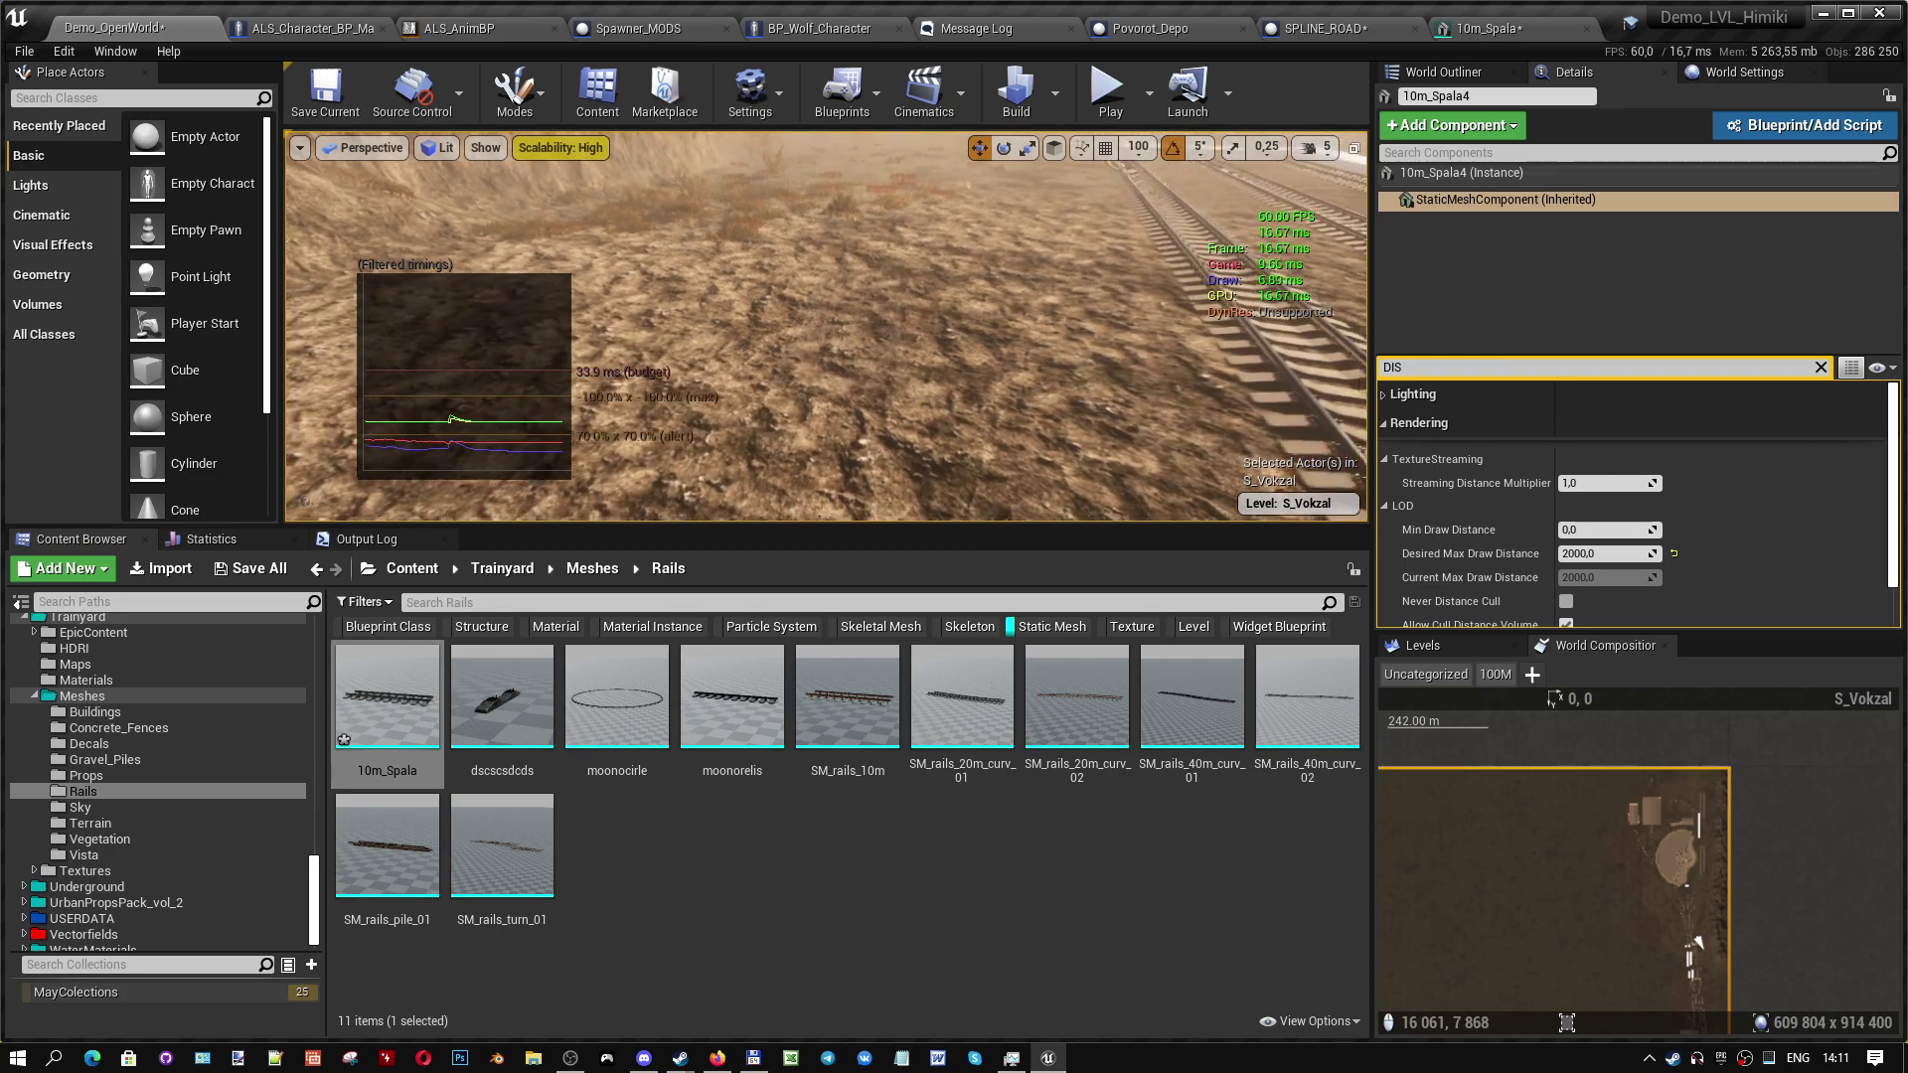
right_drag(959, 381, 1025, 345)
click(1064, 335)
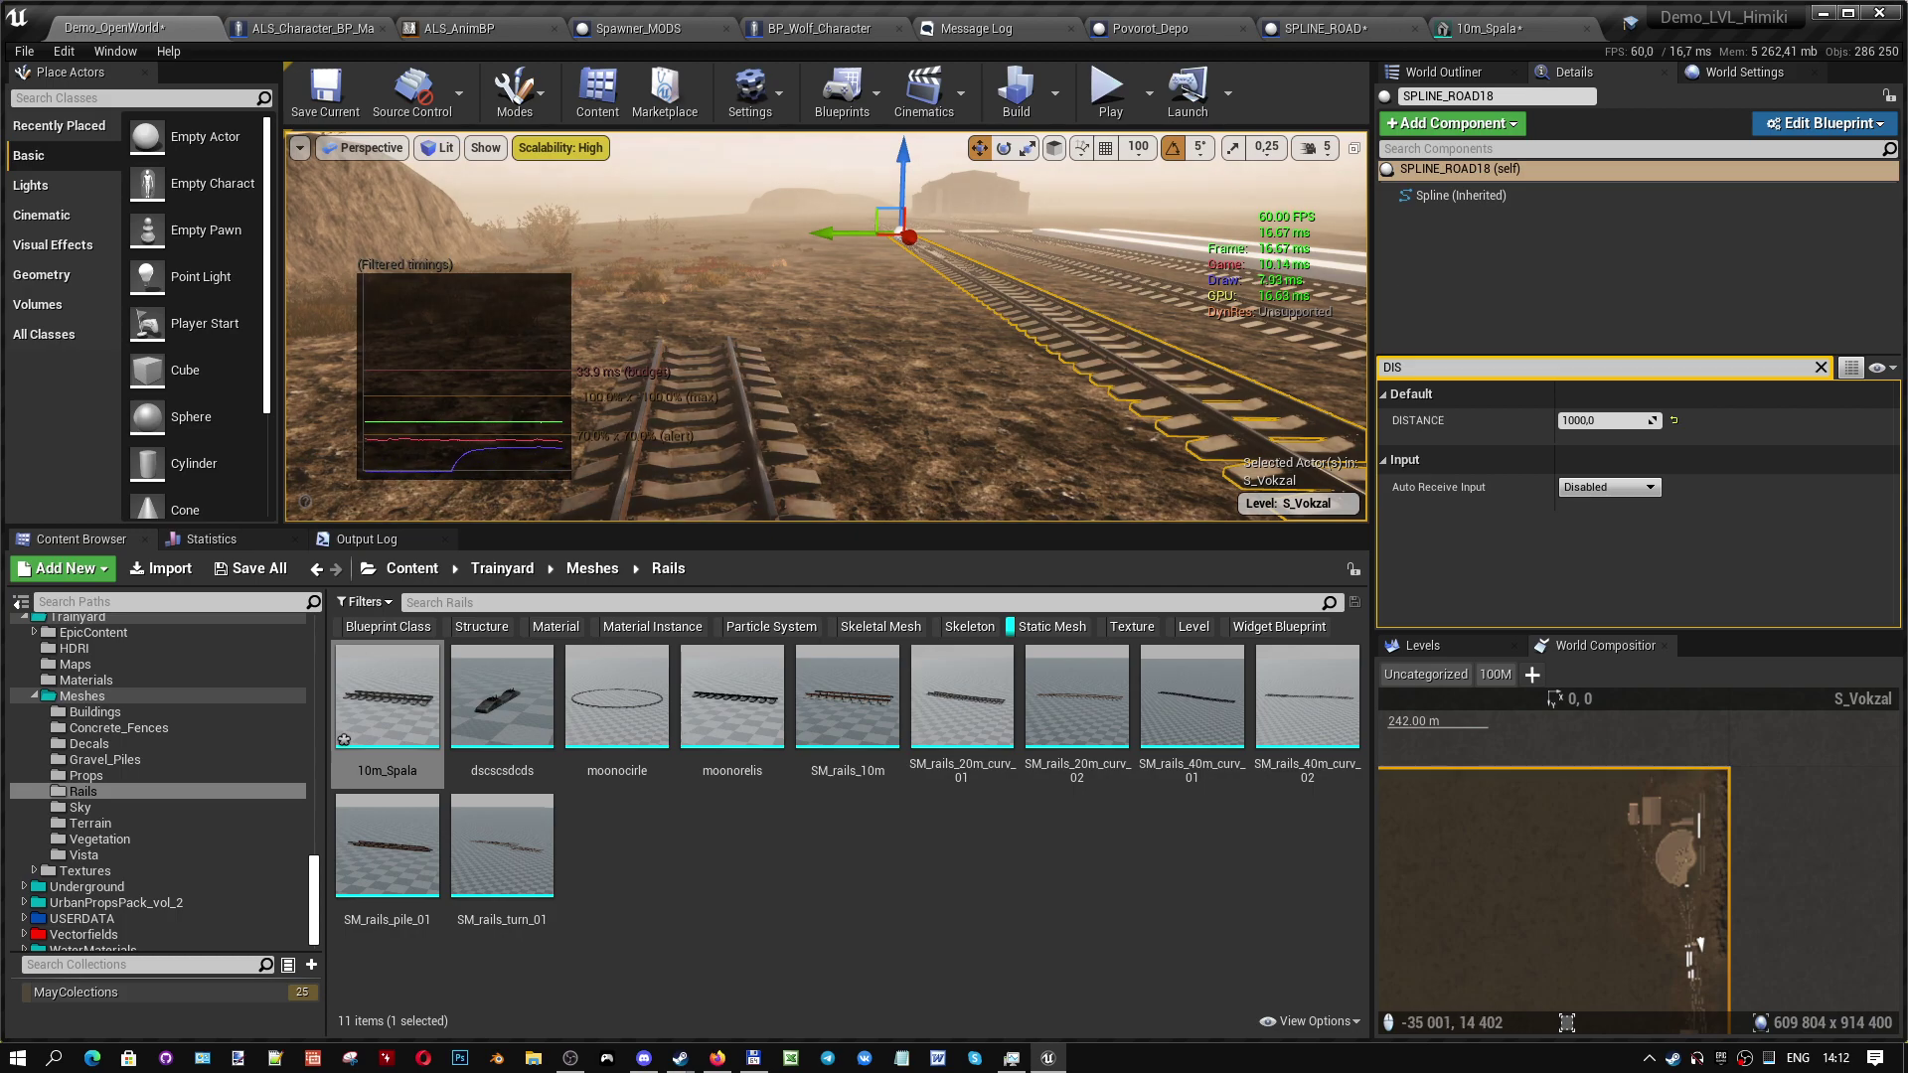
click(754, 430)
key(Escape)
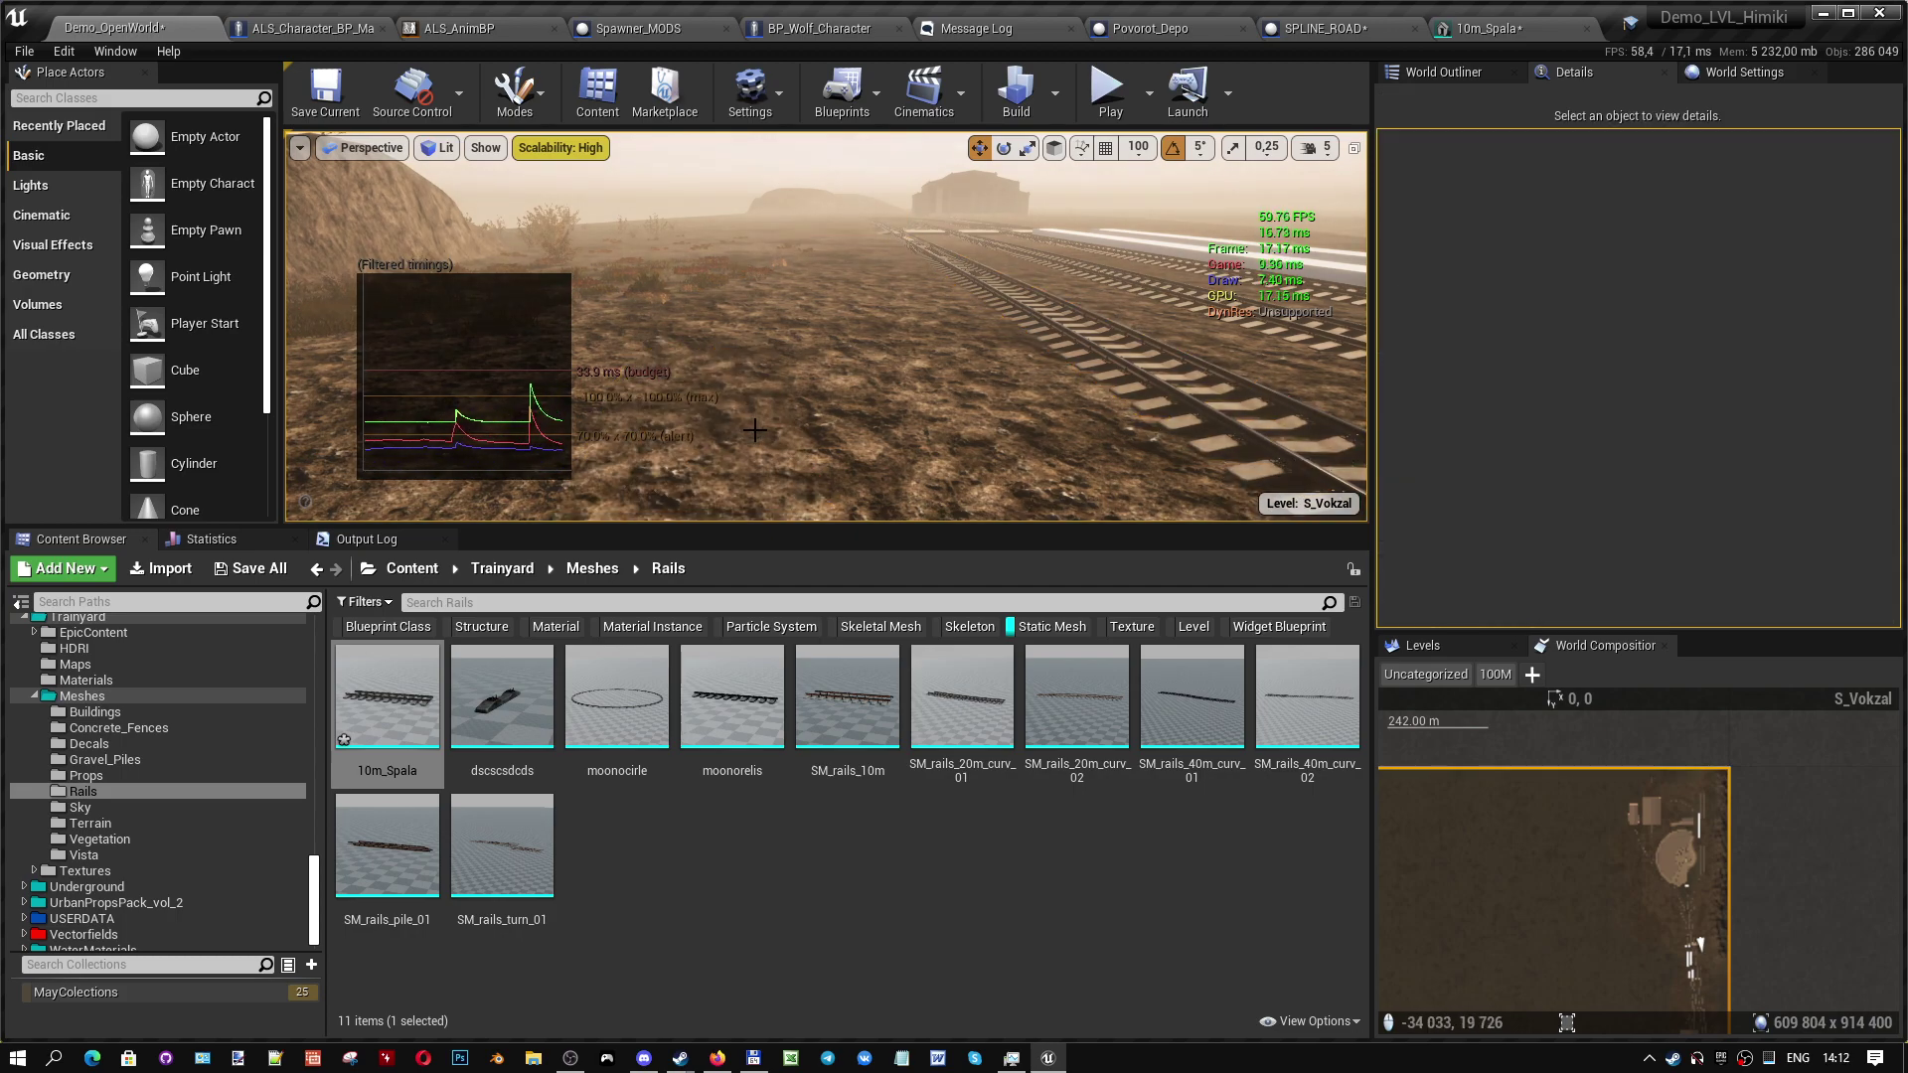
key(ctrl+Tab)
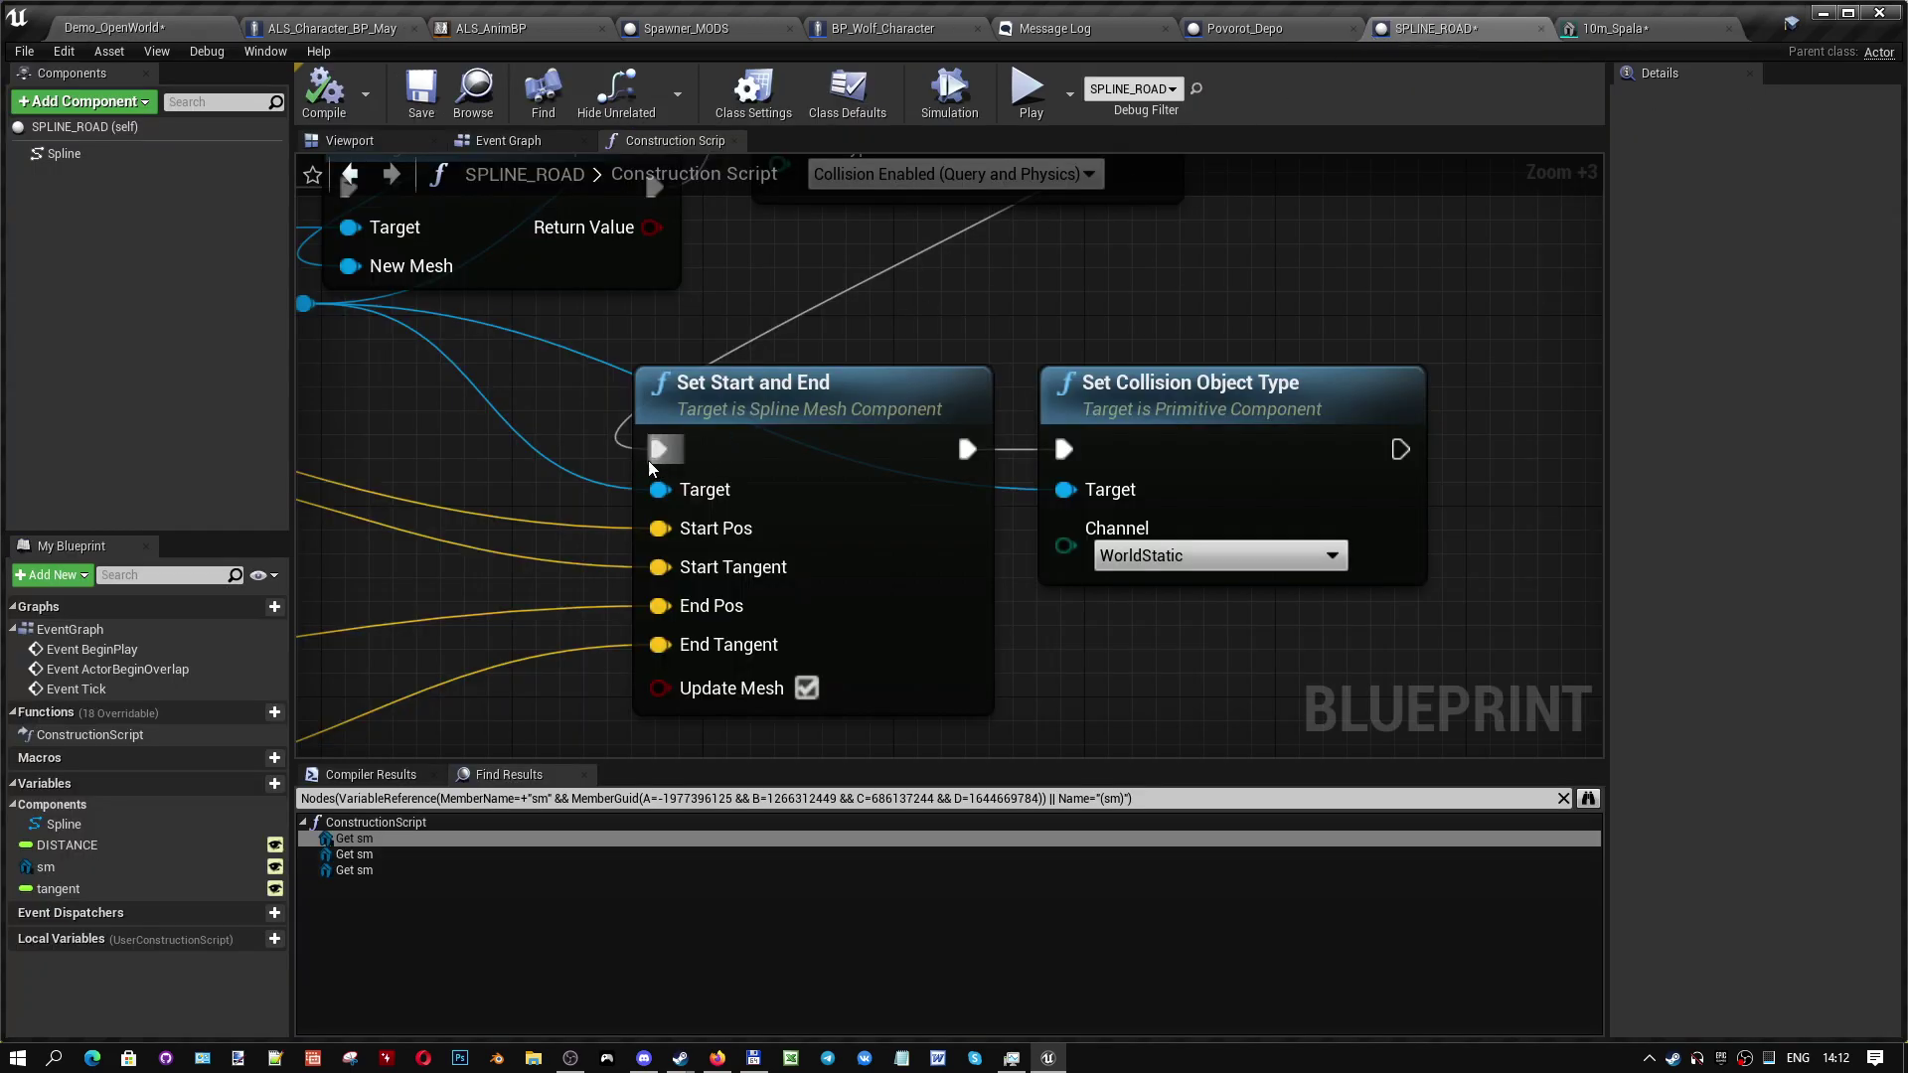
- Raise the Add Spline Mesh Component node's Desired Max Draw Distance from 20000 to 23000
right_drag(628, 345, 846, 343)
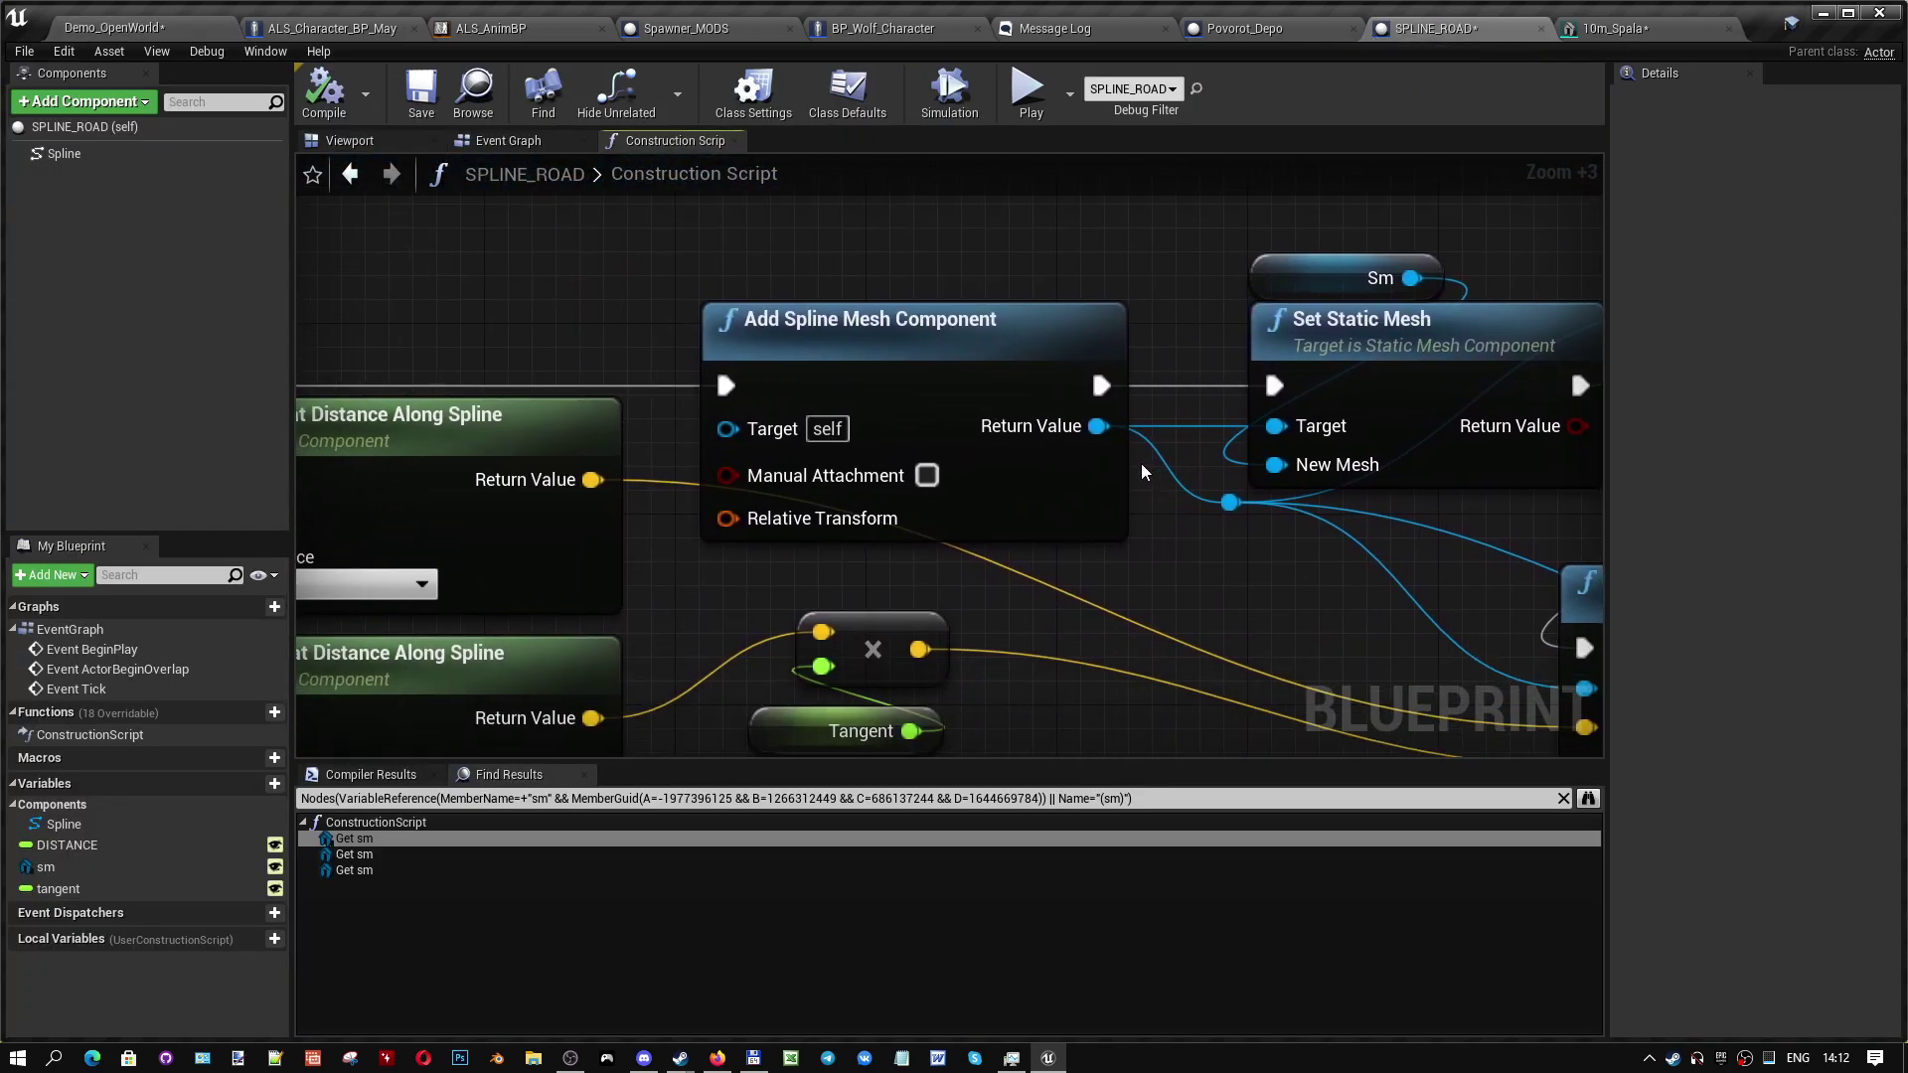
click(847, 343)
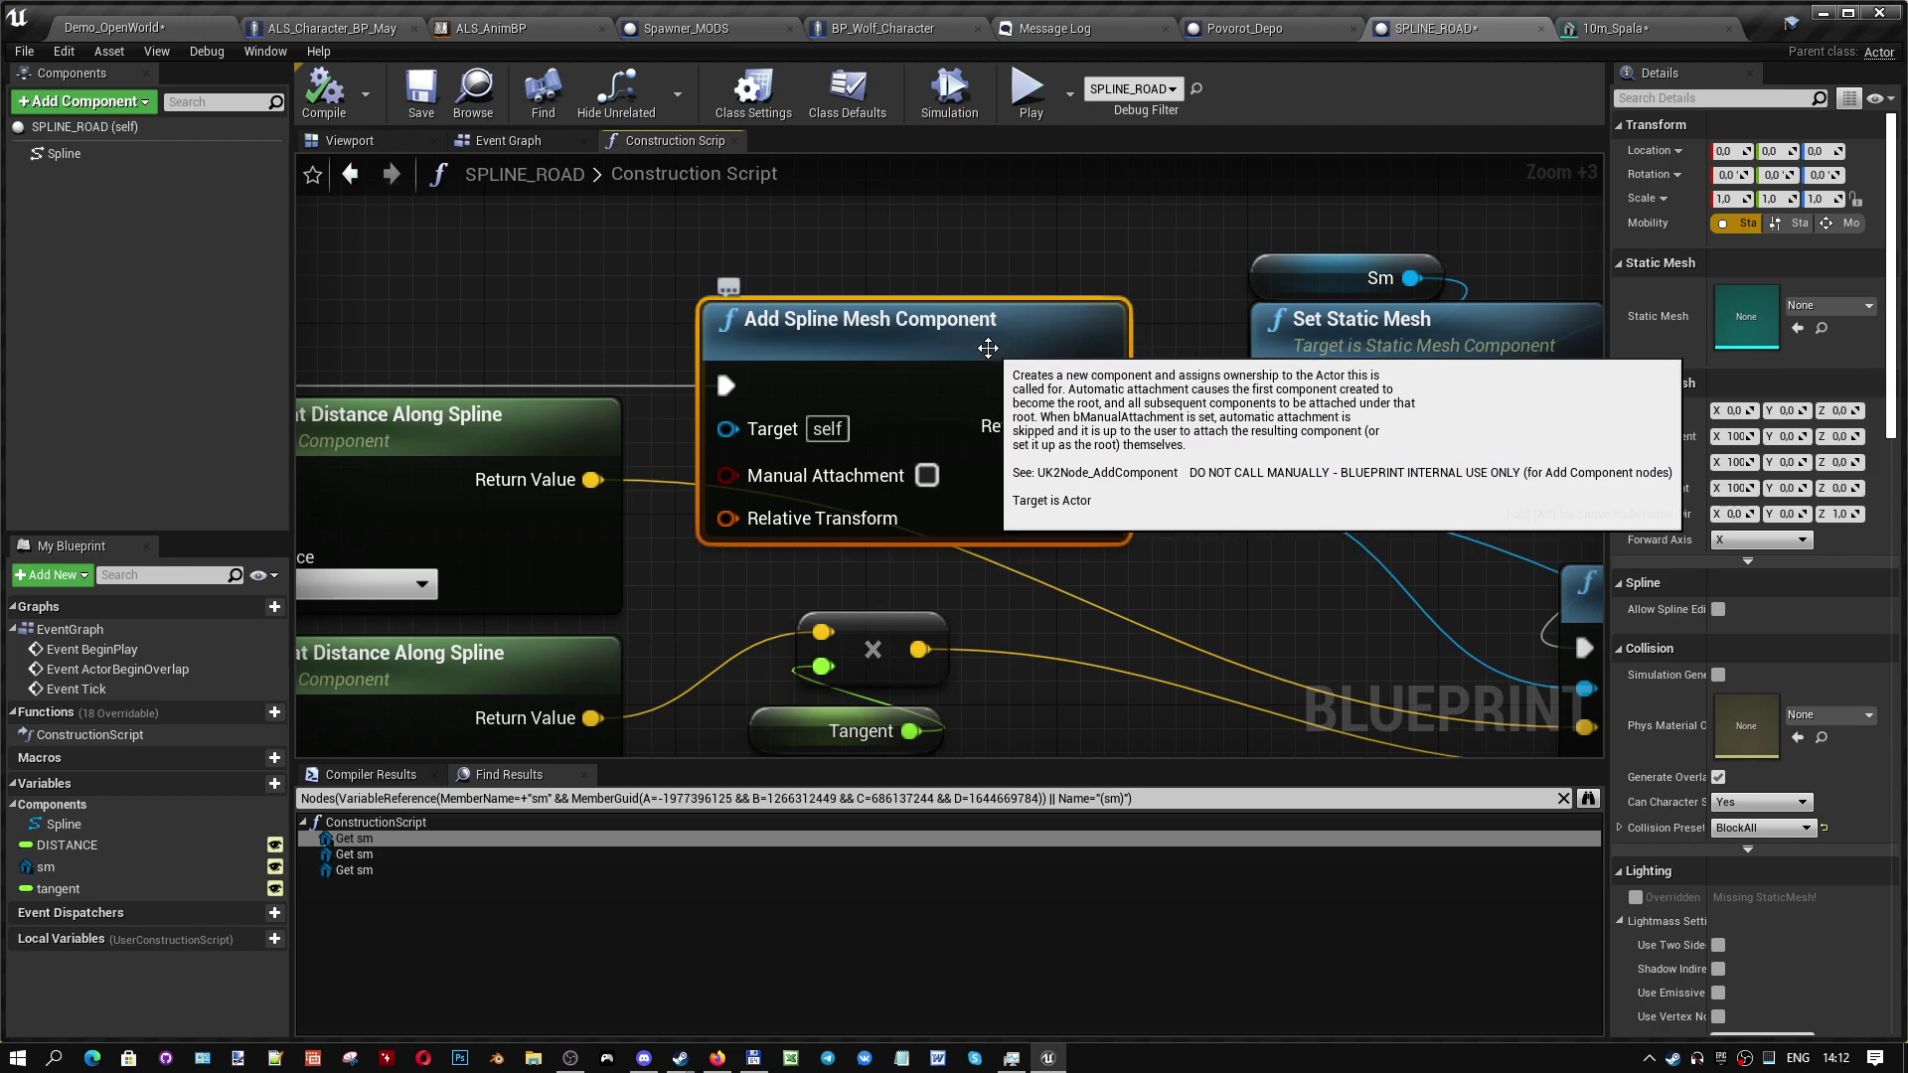
click(1657, 97)
text(DIS)
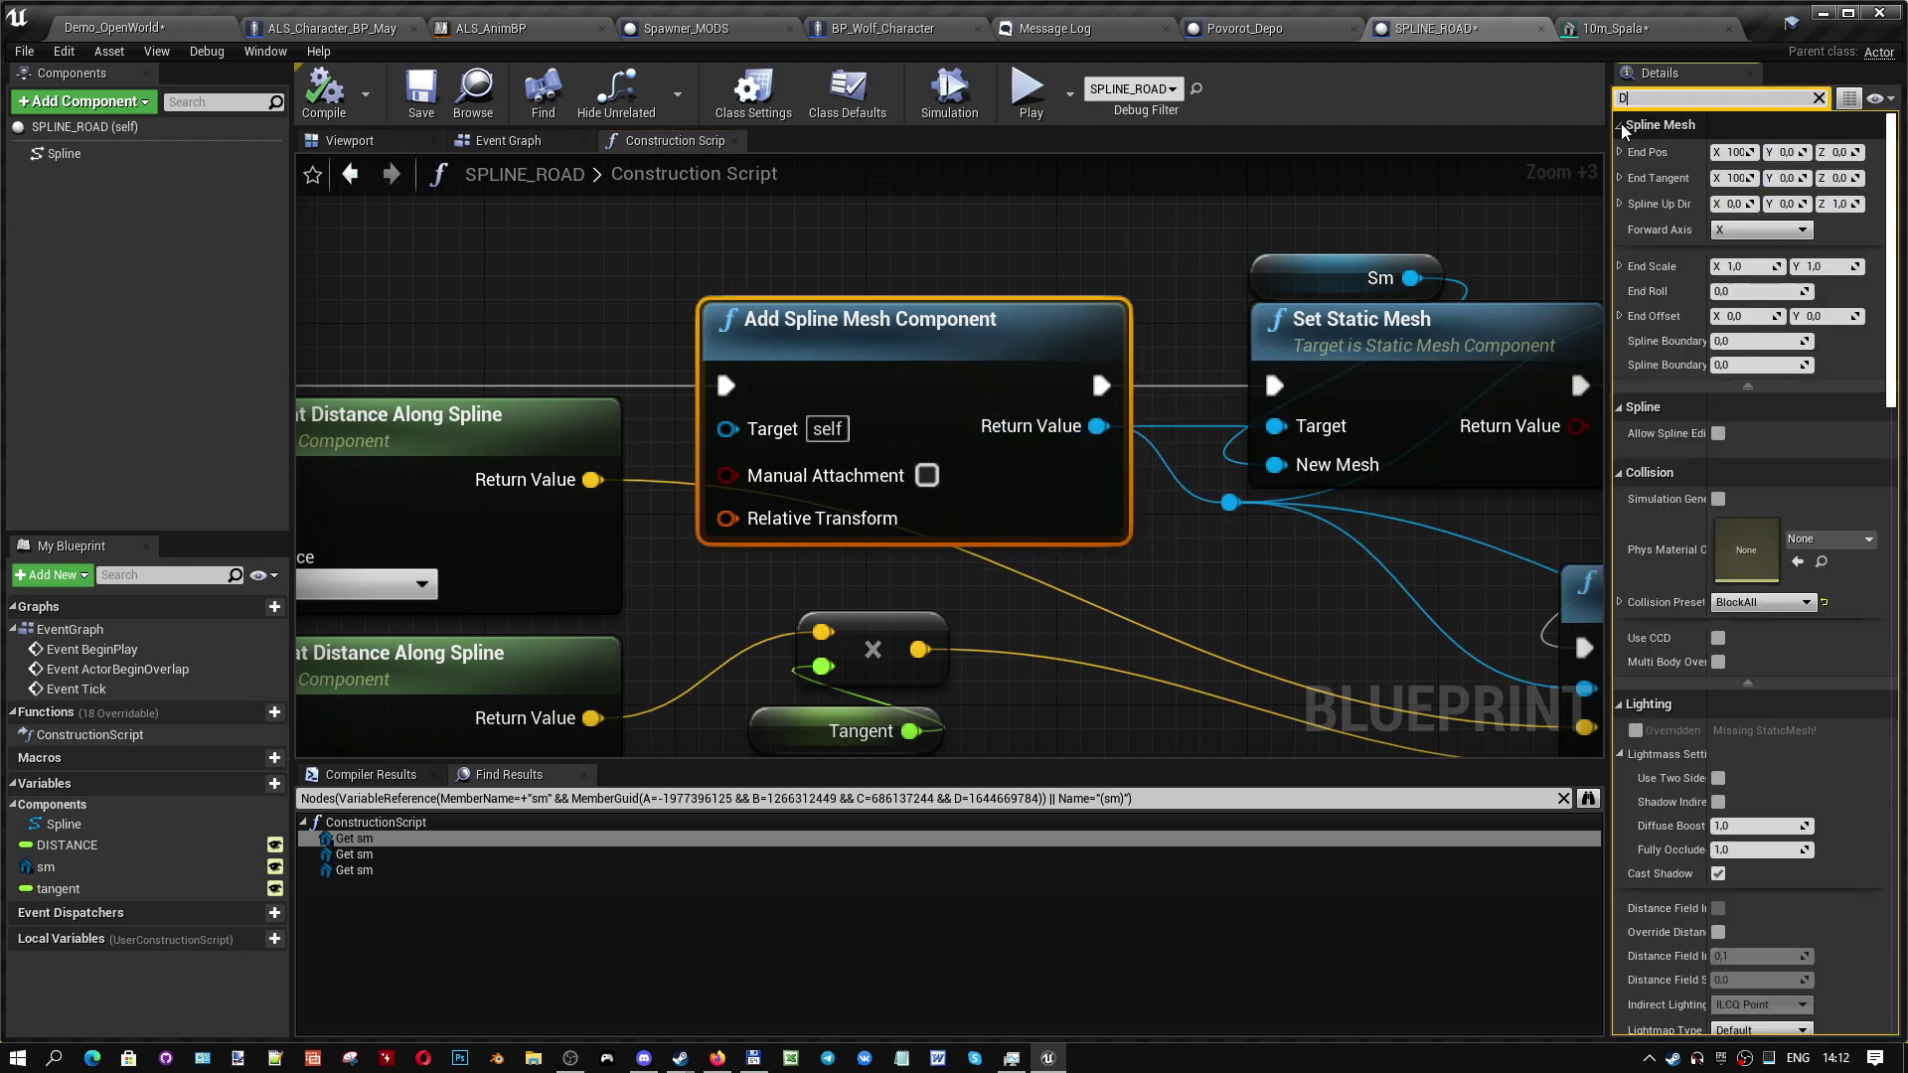
click(1735, 433)
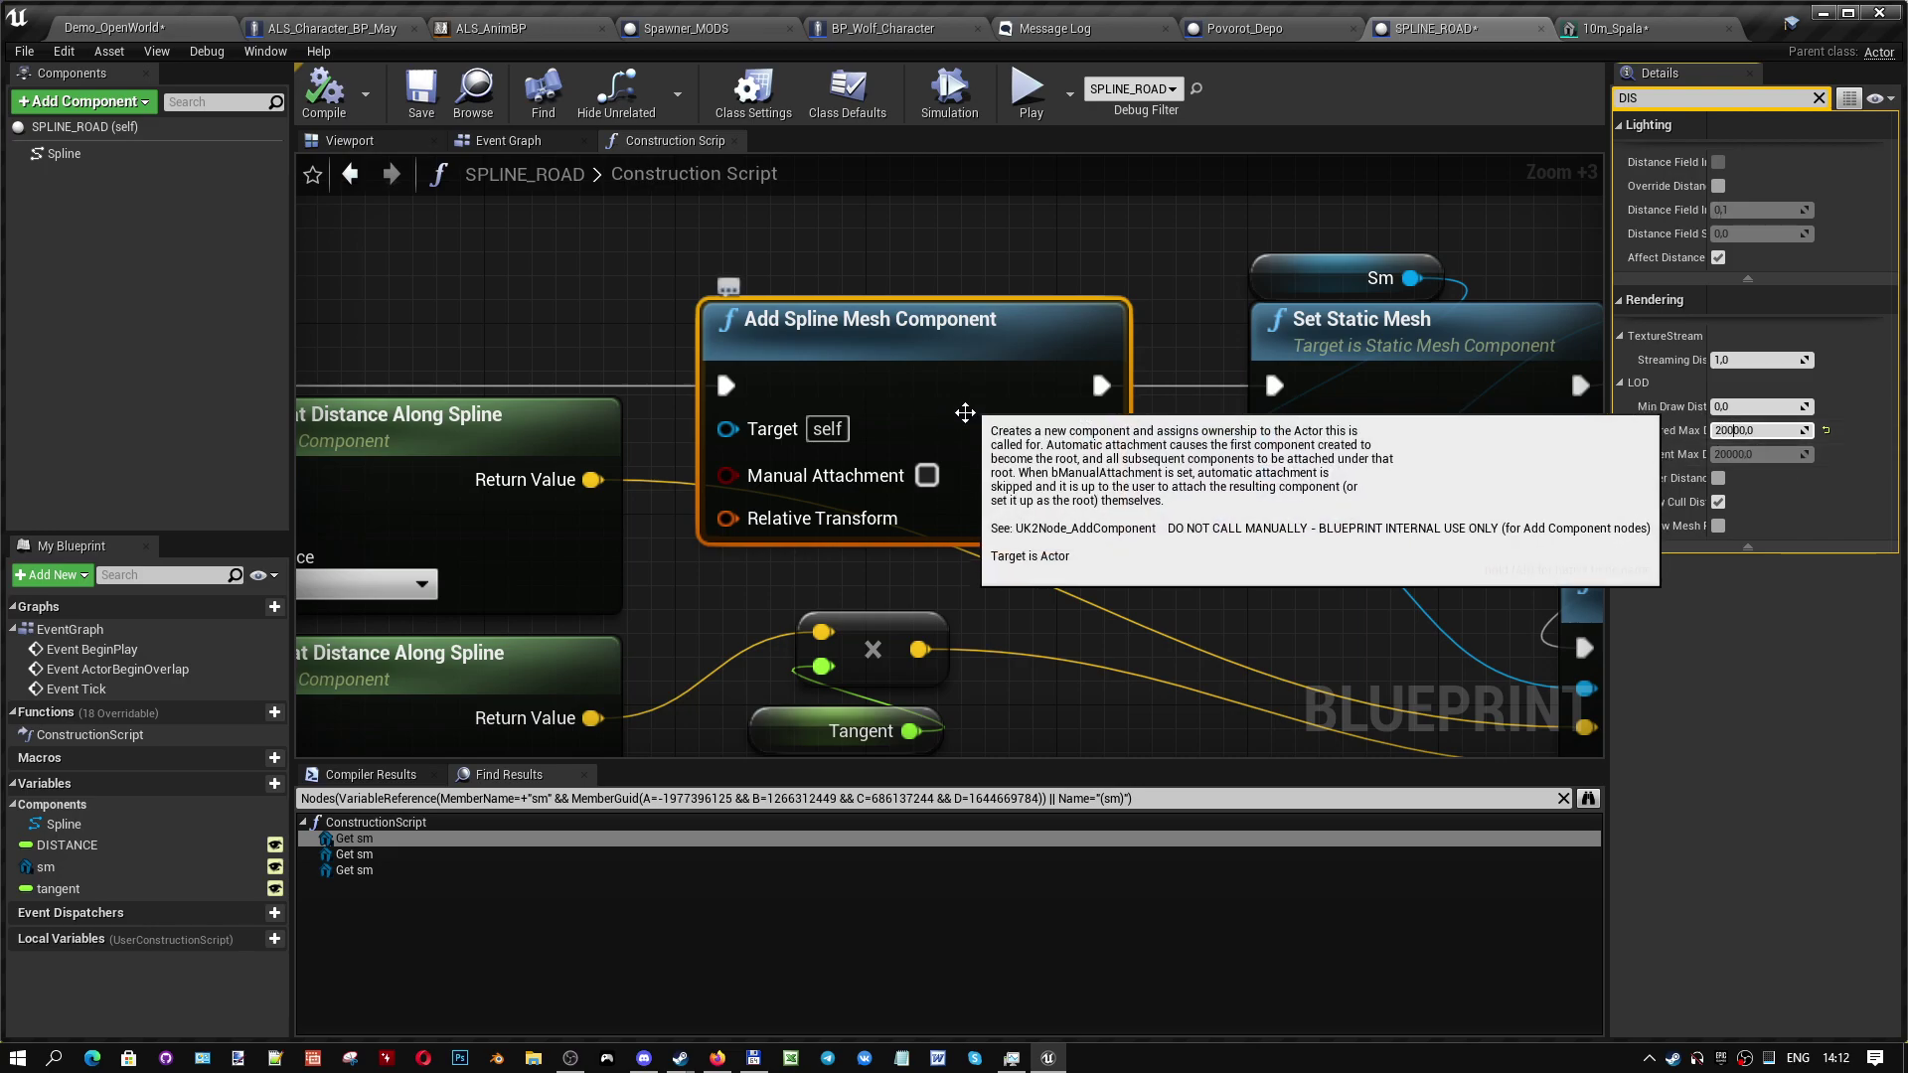
click(1769, 430)
text(23000)
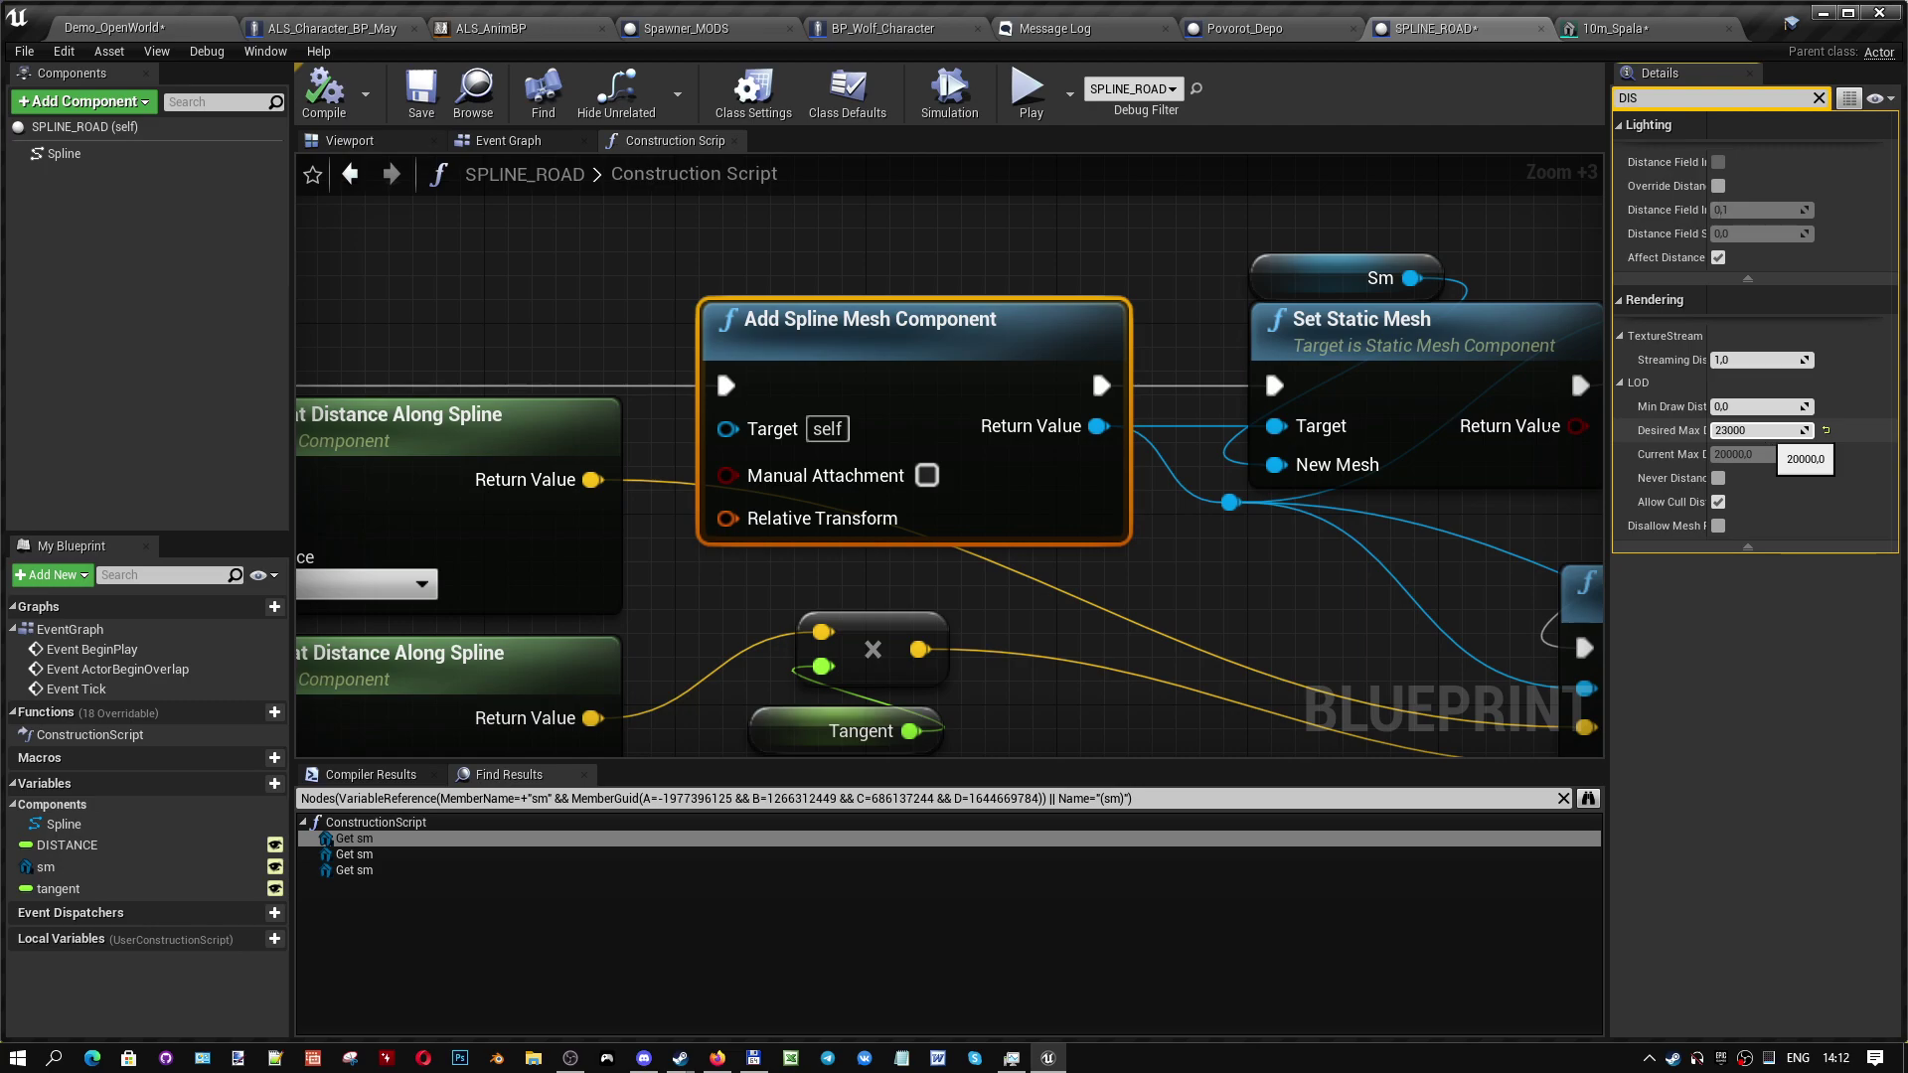
key(Return)
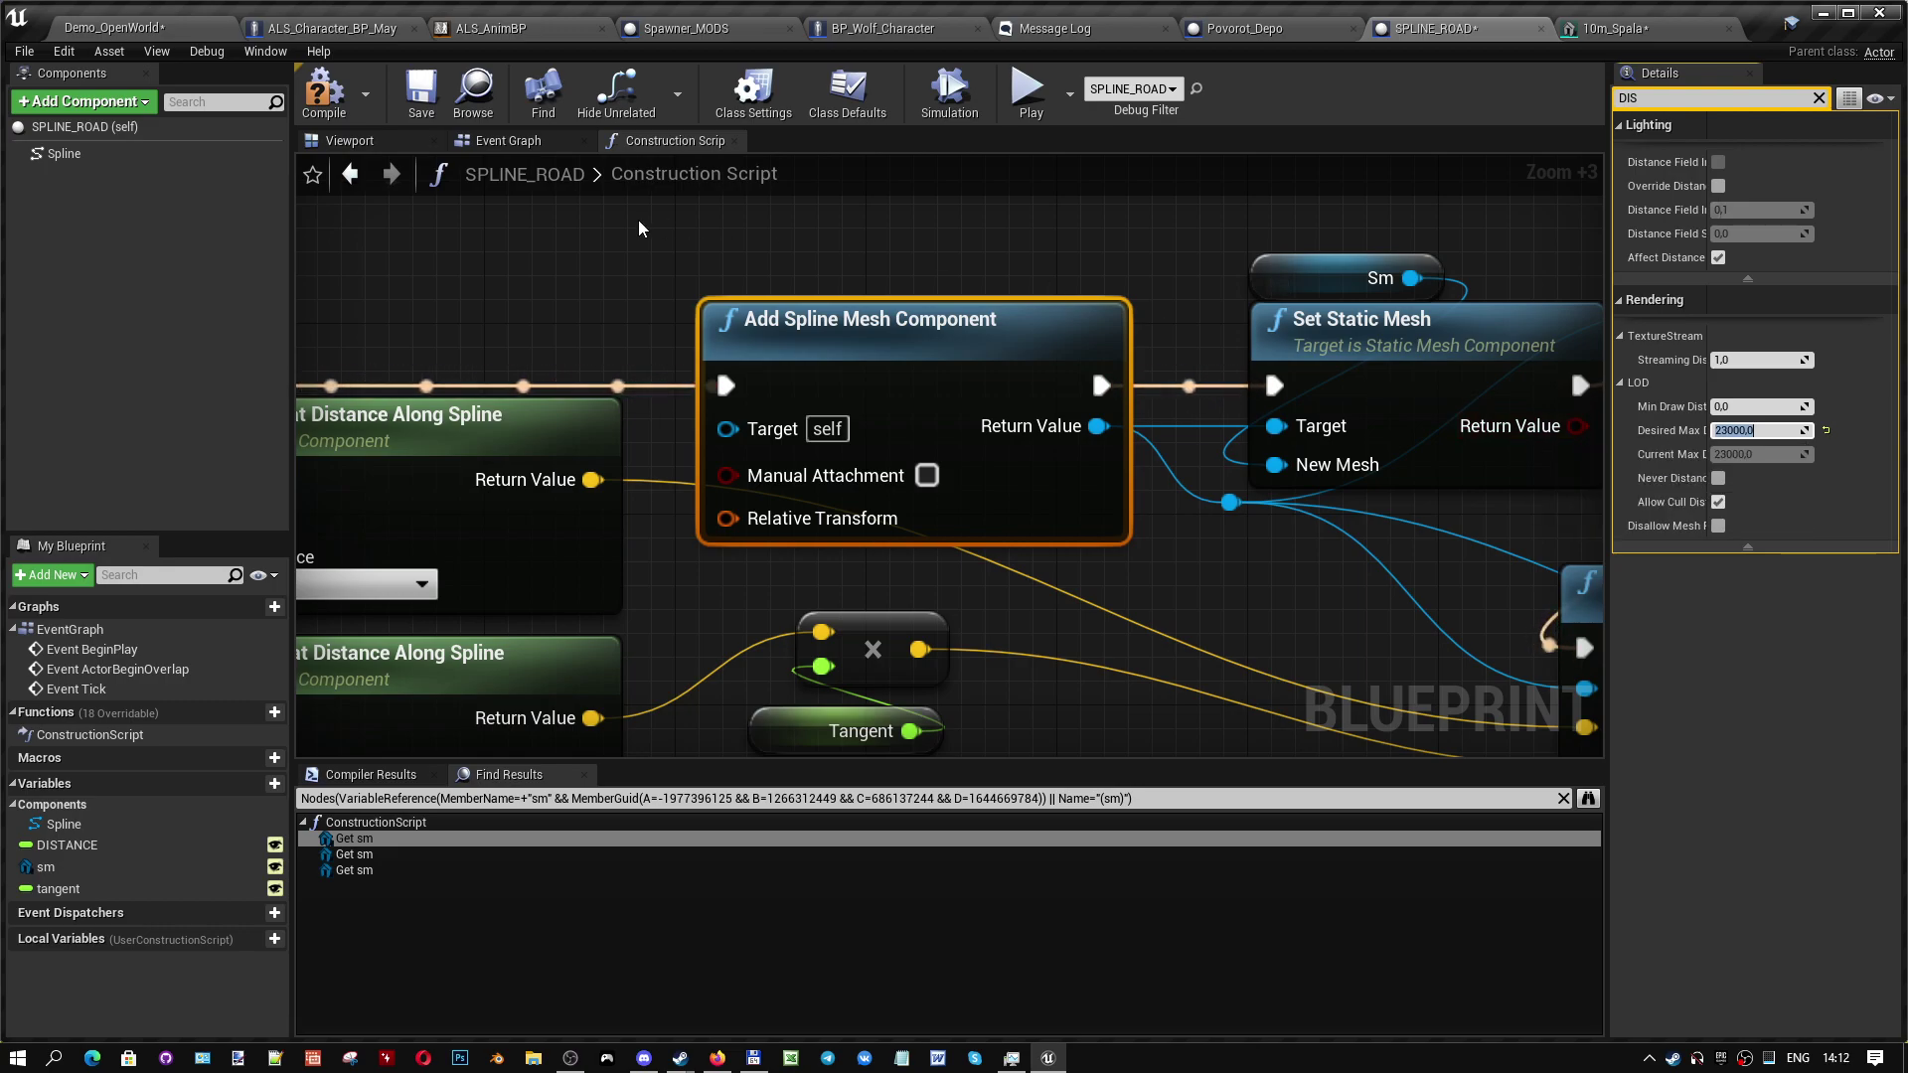
- Compile and save SPLINE_ROAD, return to Demo_OpenWorld near the rails, and start Play In Editor
click(341, 118)
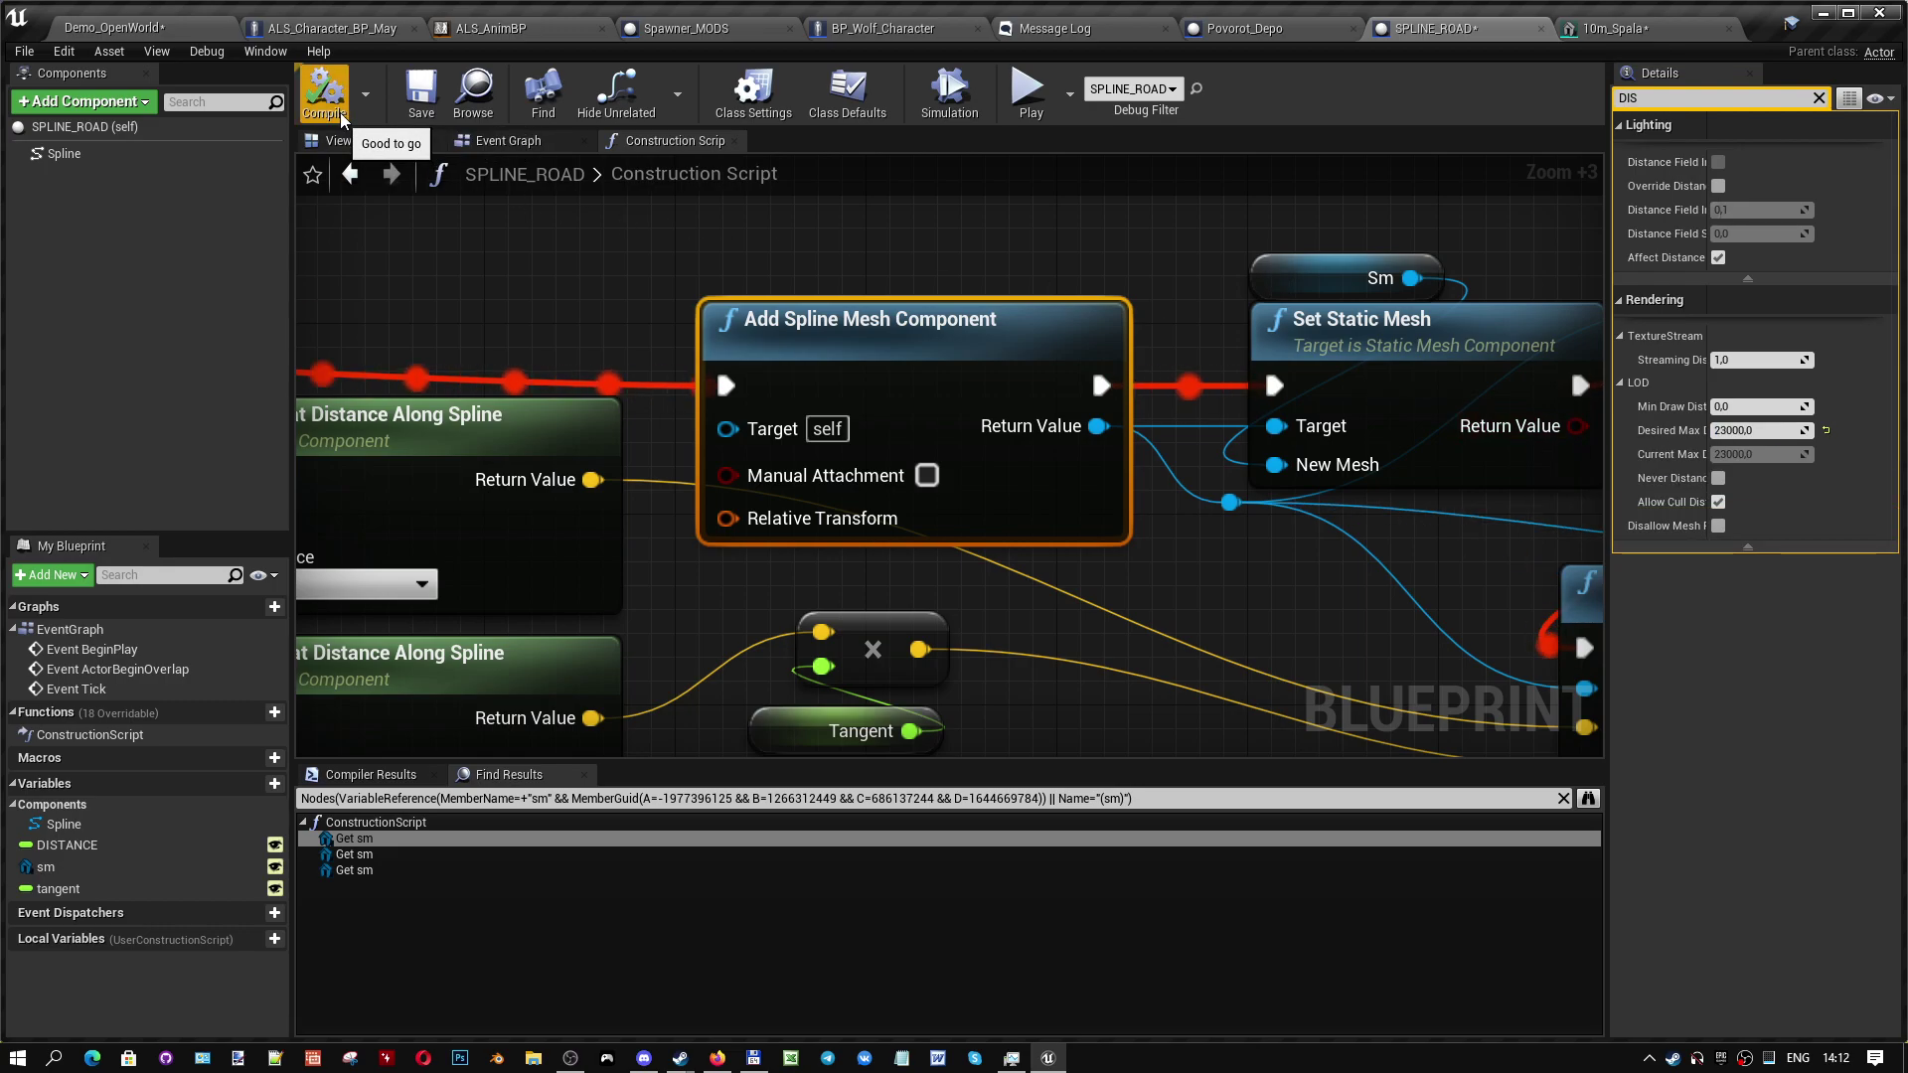
click(418, 104)
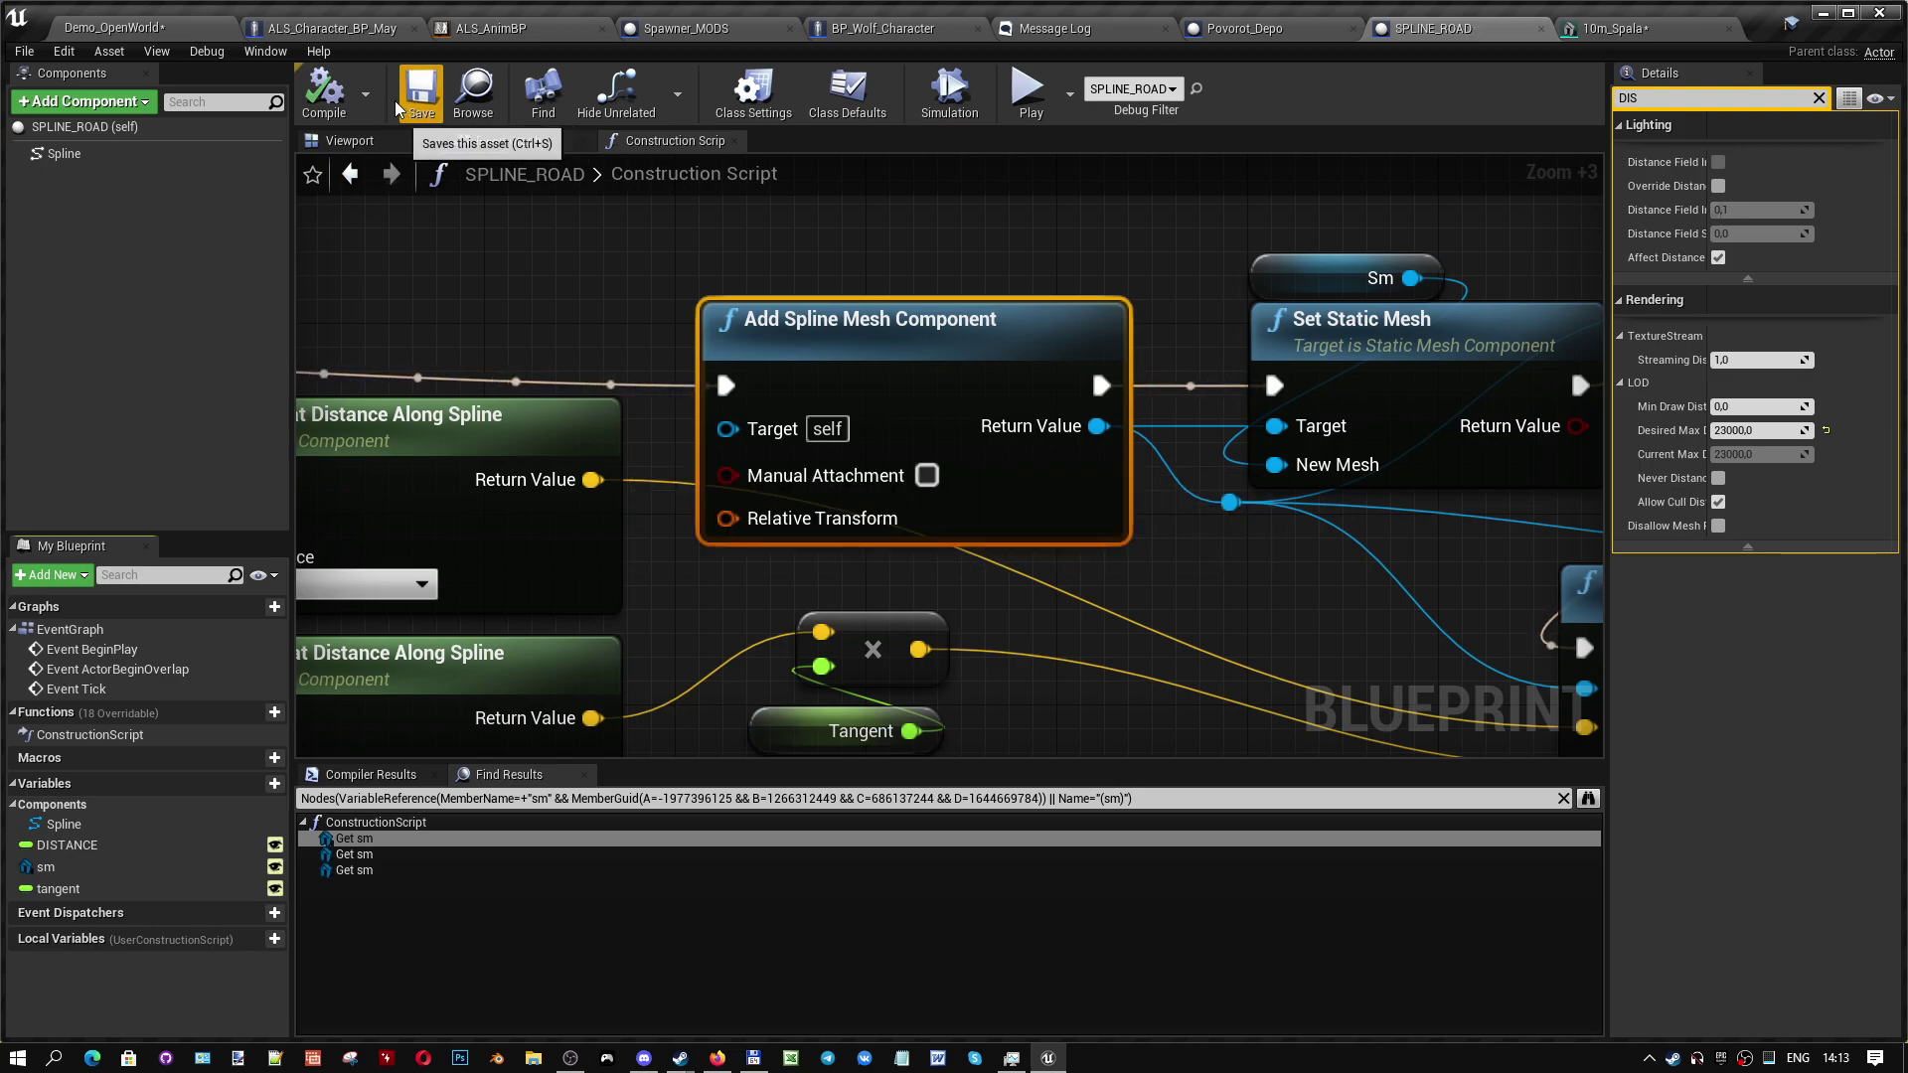
click(173, 22)
right_drag(825, 328, 755, 398)
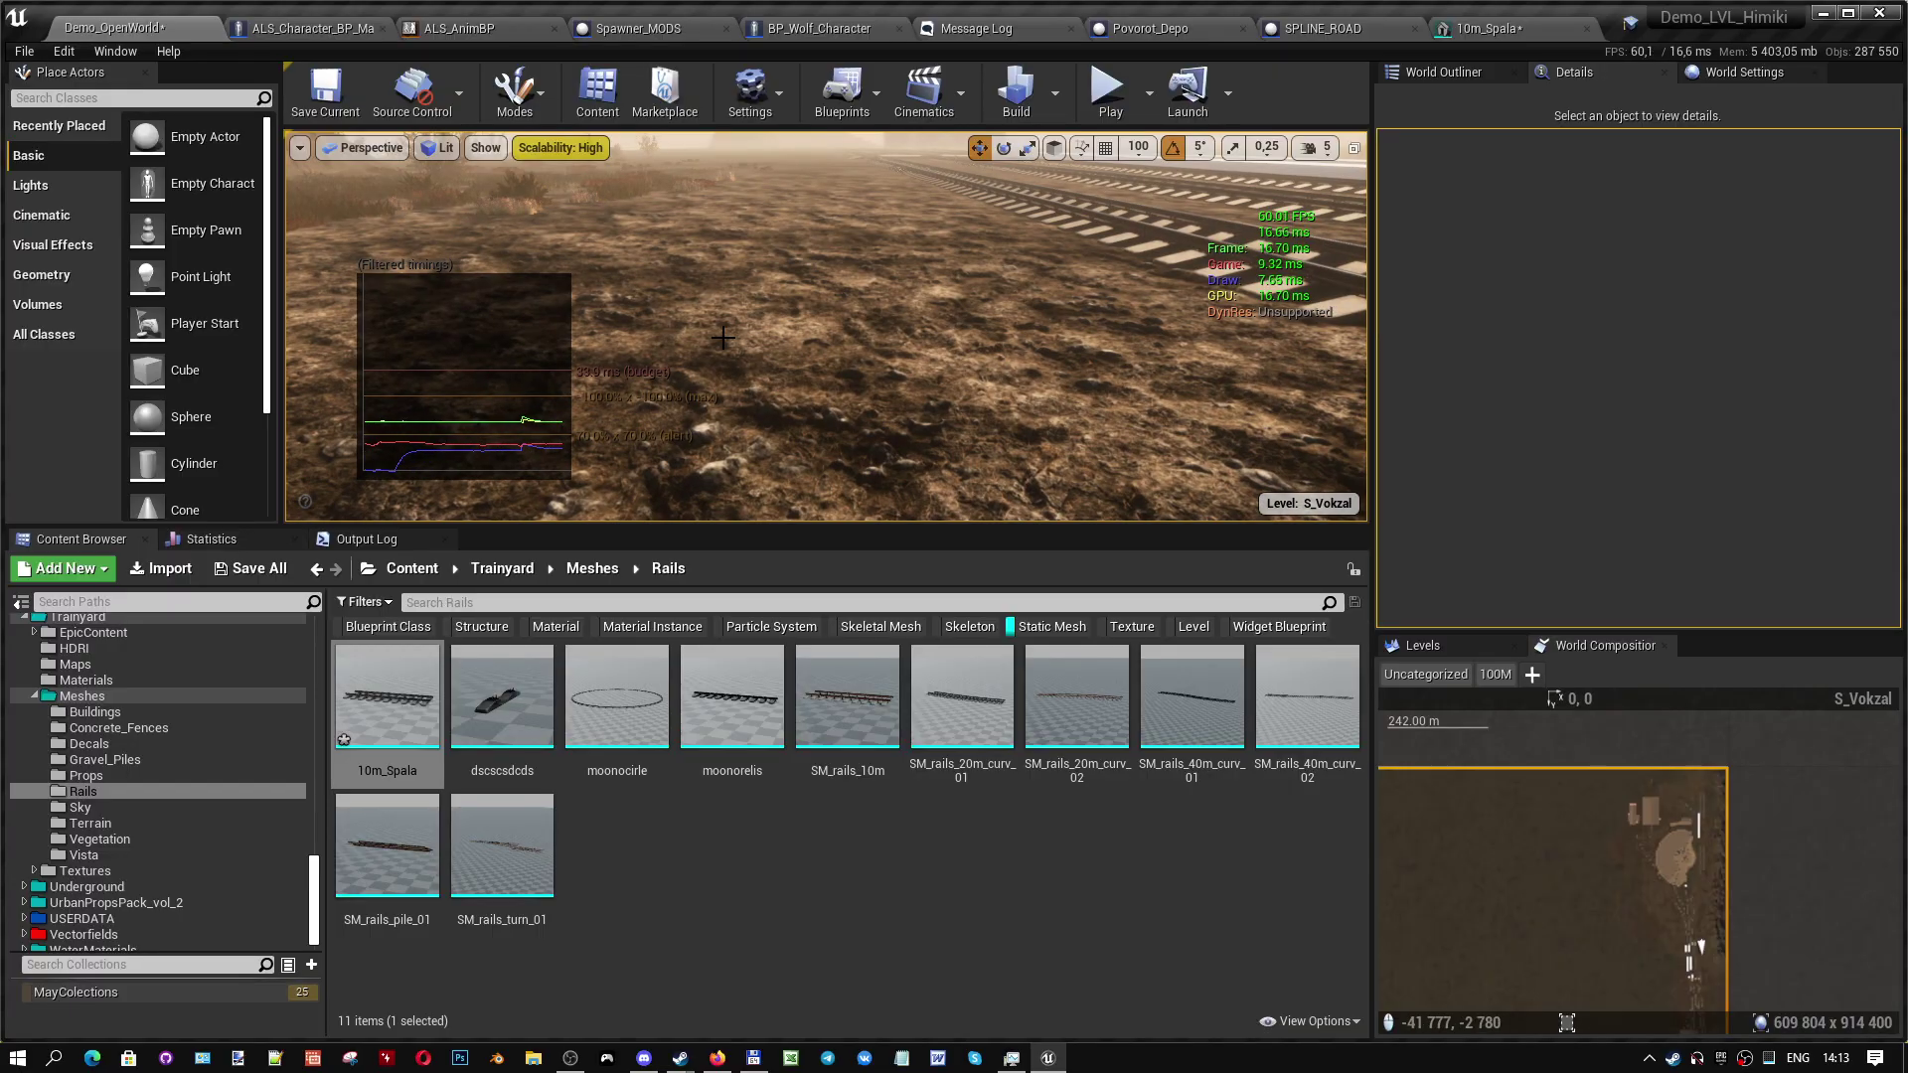
key(alt+p)
- Go fullscreen and run the character to the railway, looking down the tracks
key(F11)
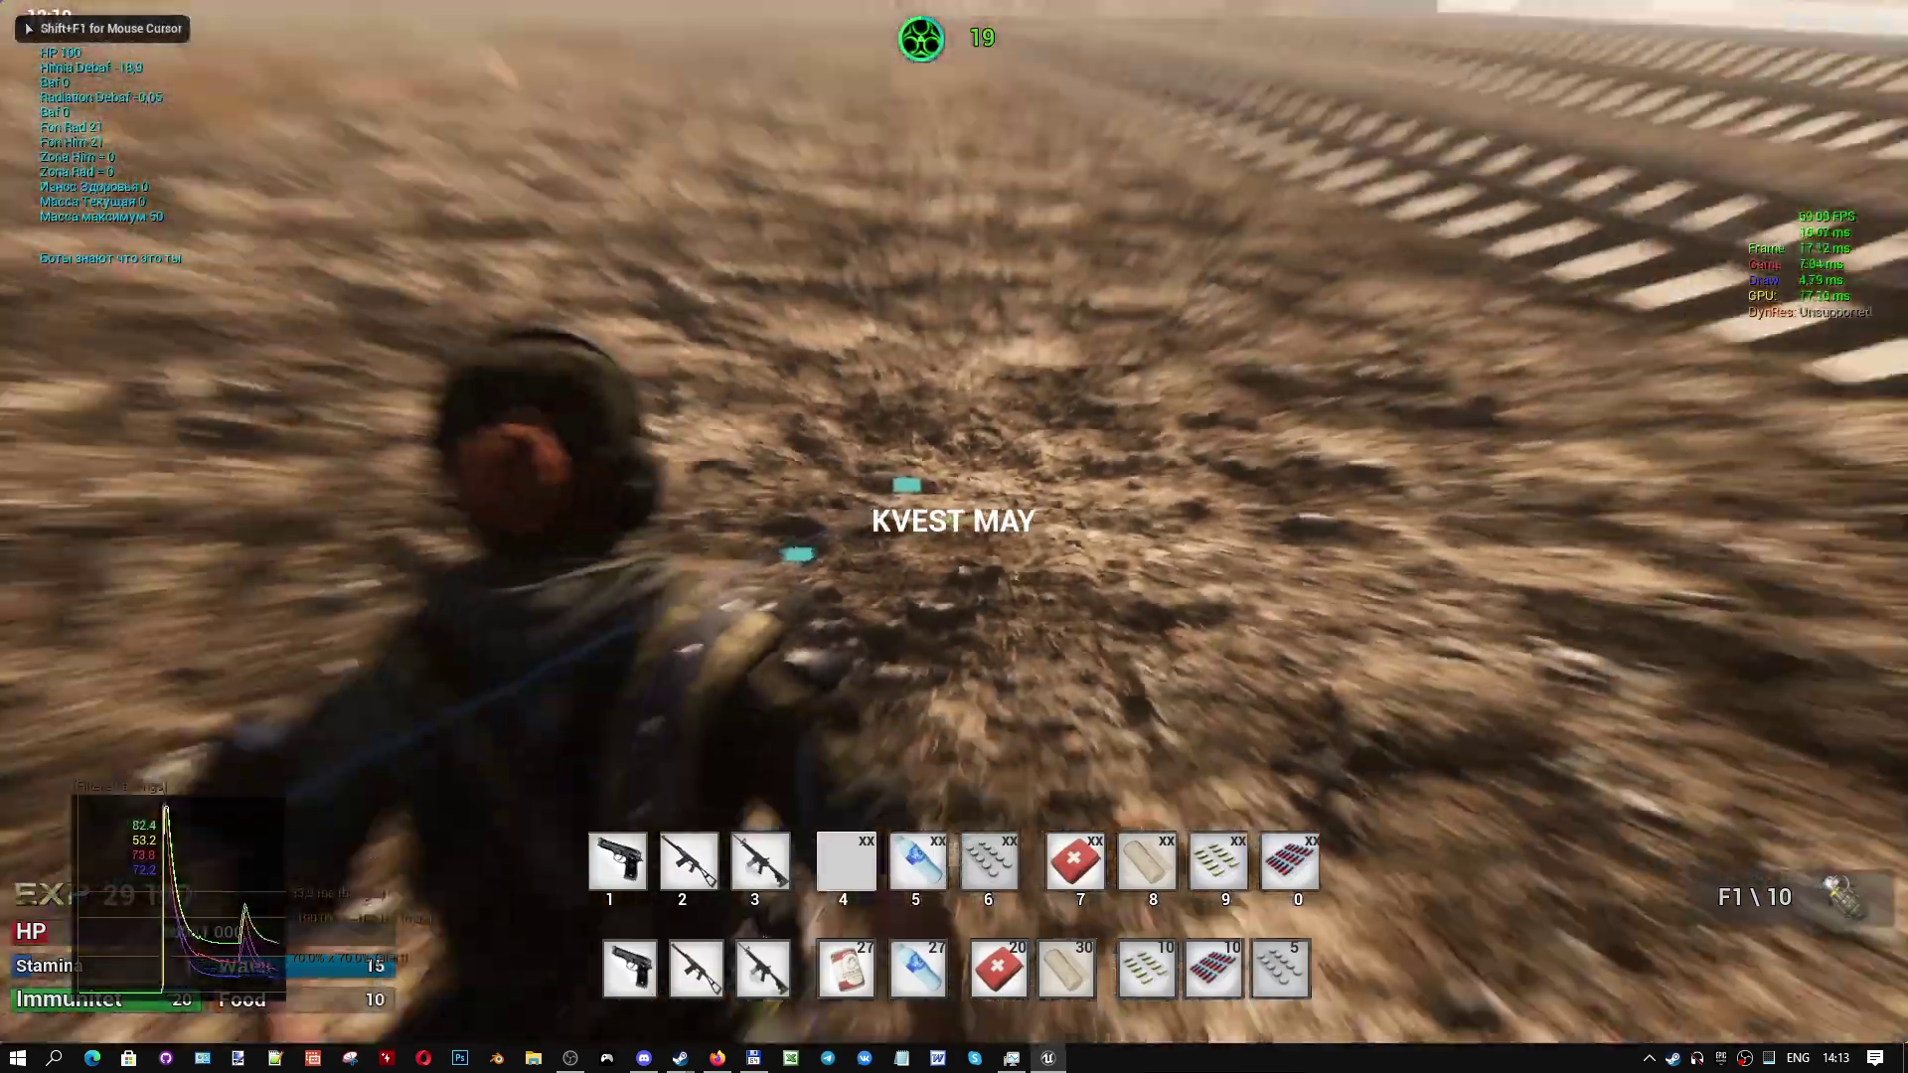
key(1)
key(w)
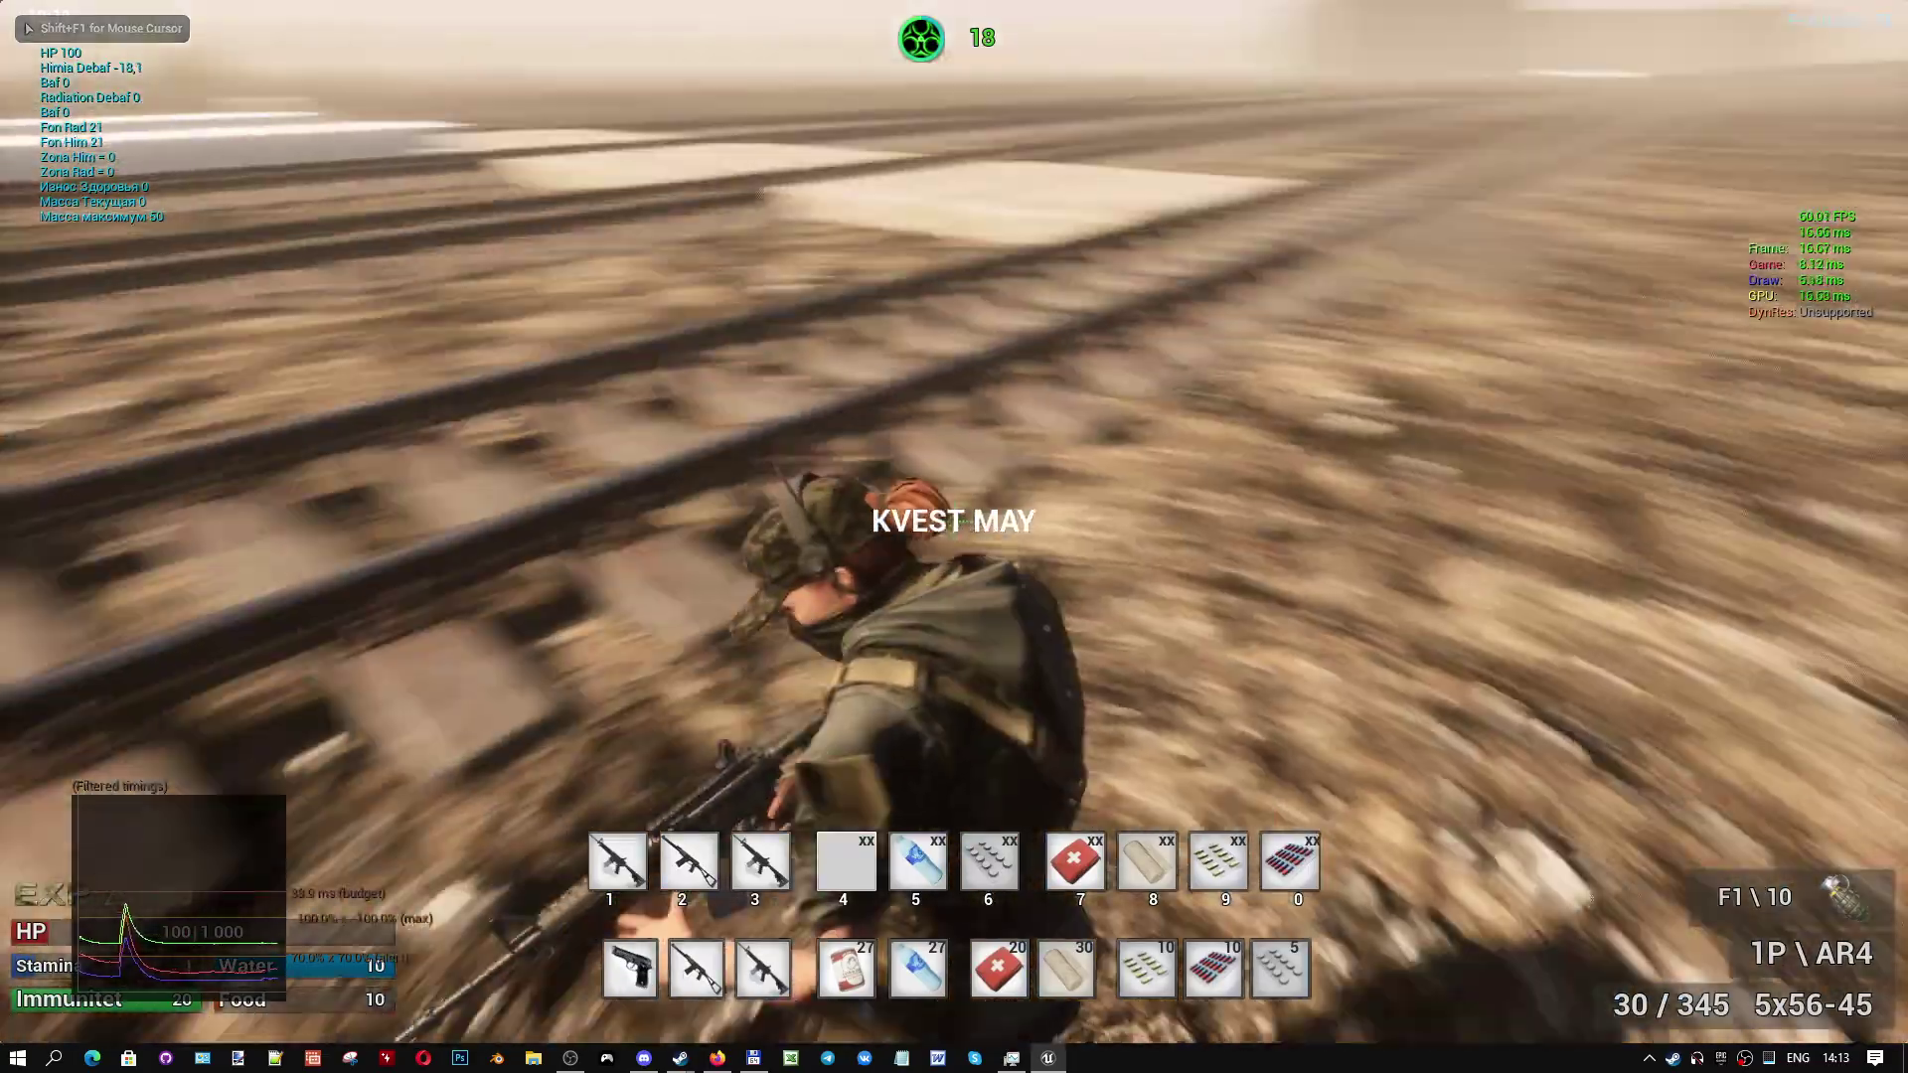
key(w)
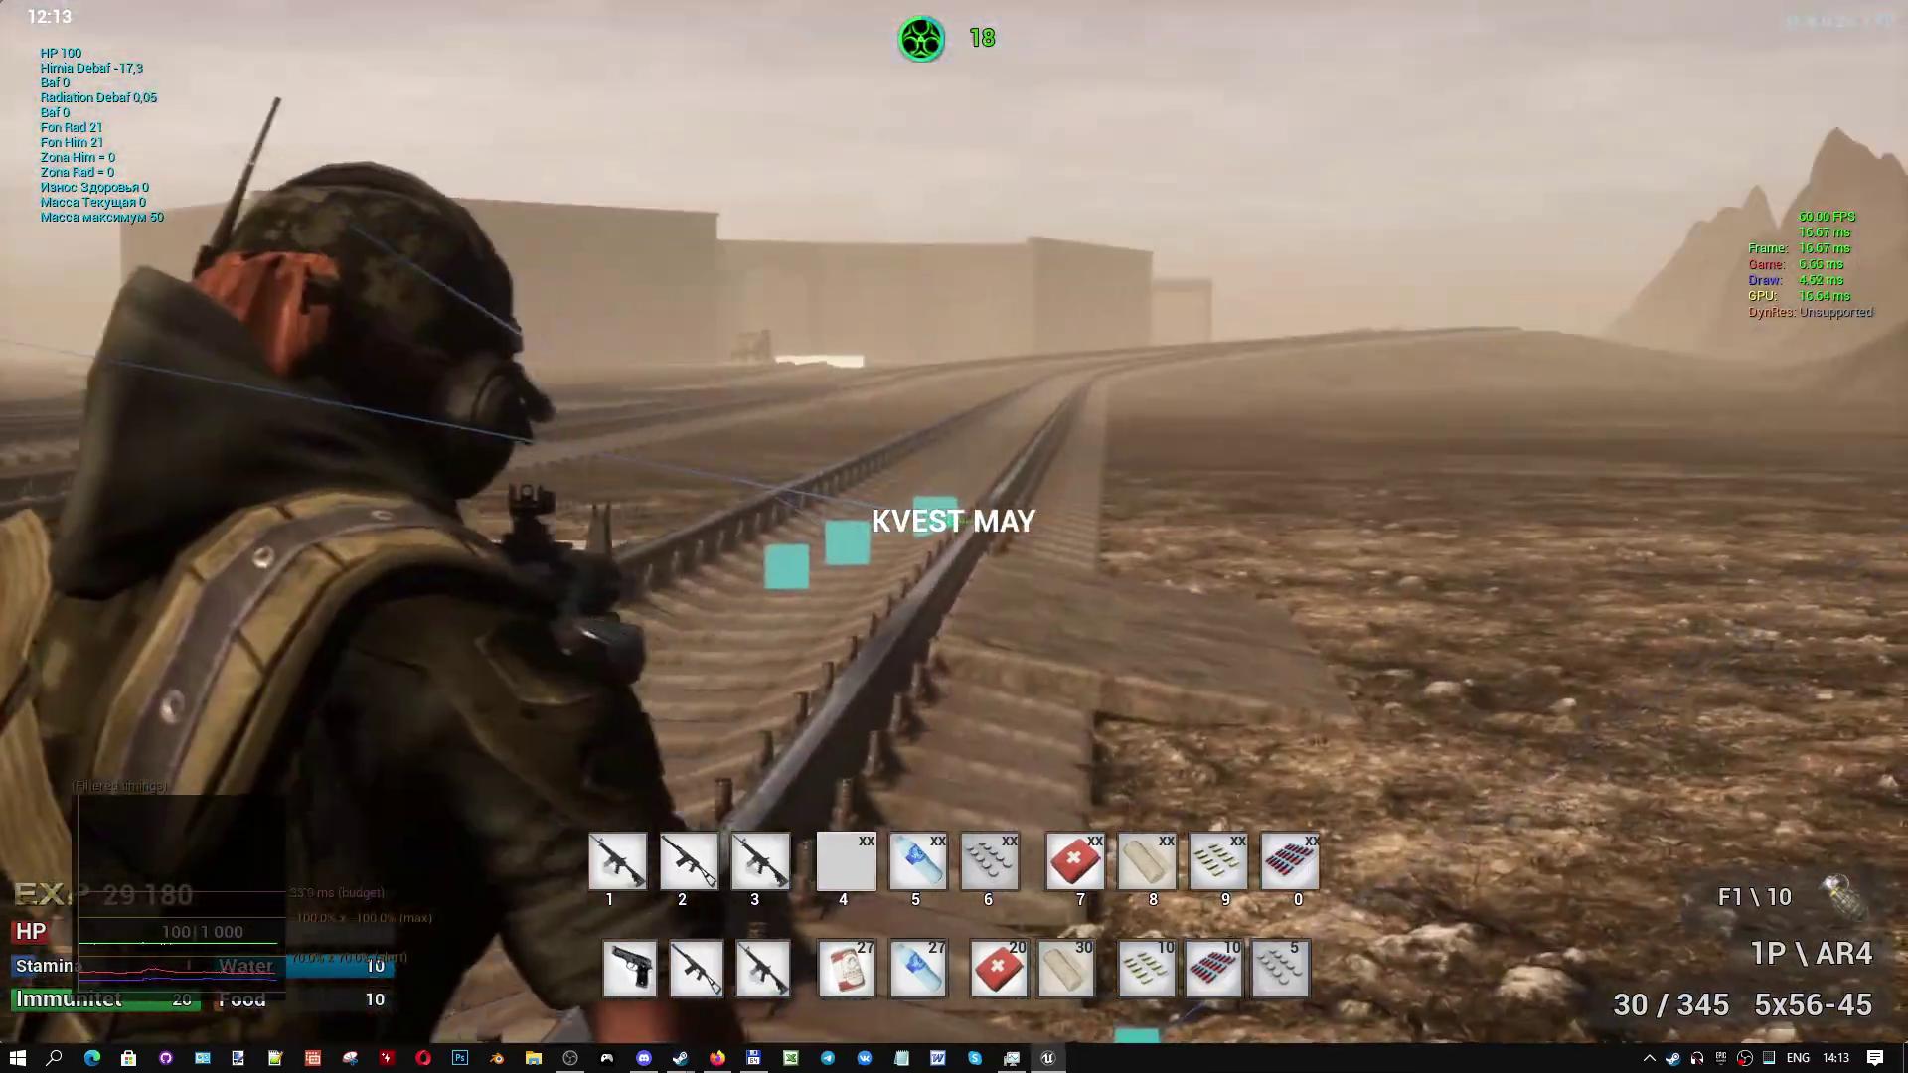
key(w)
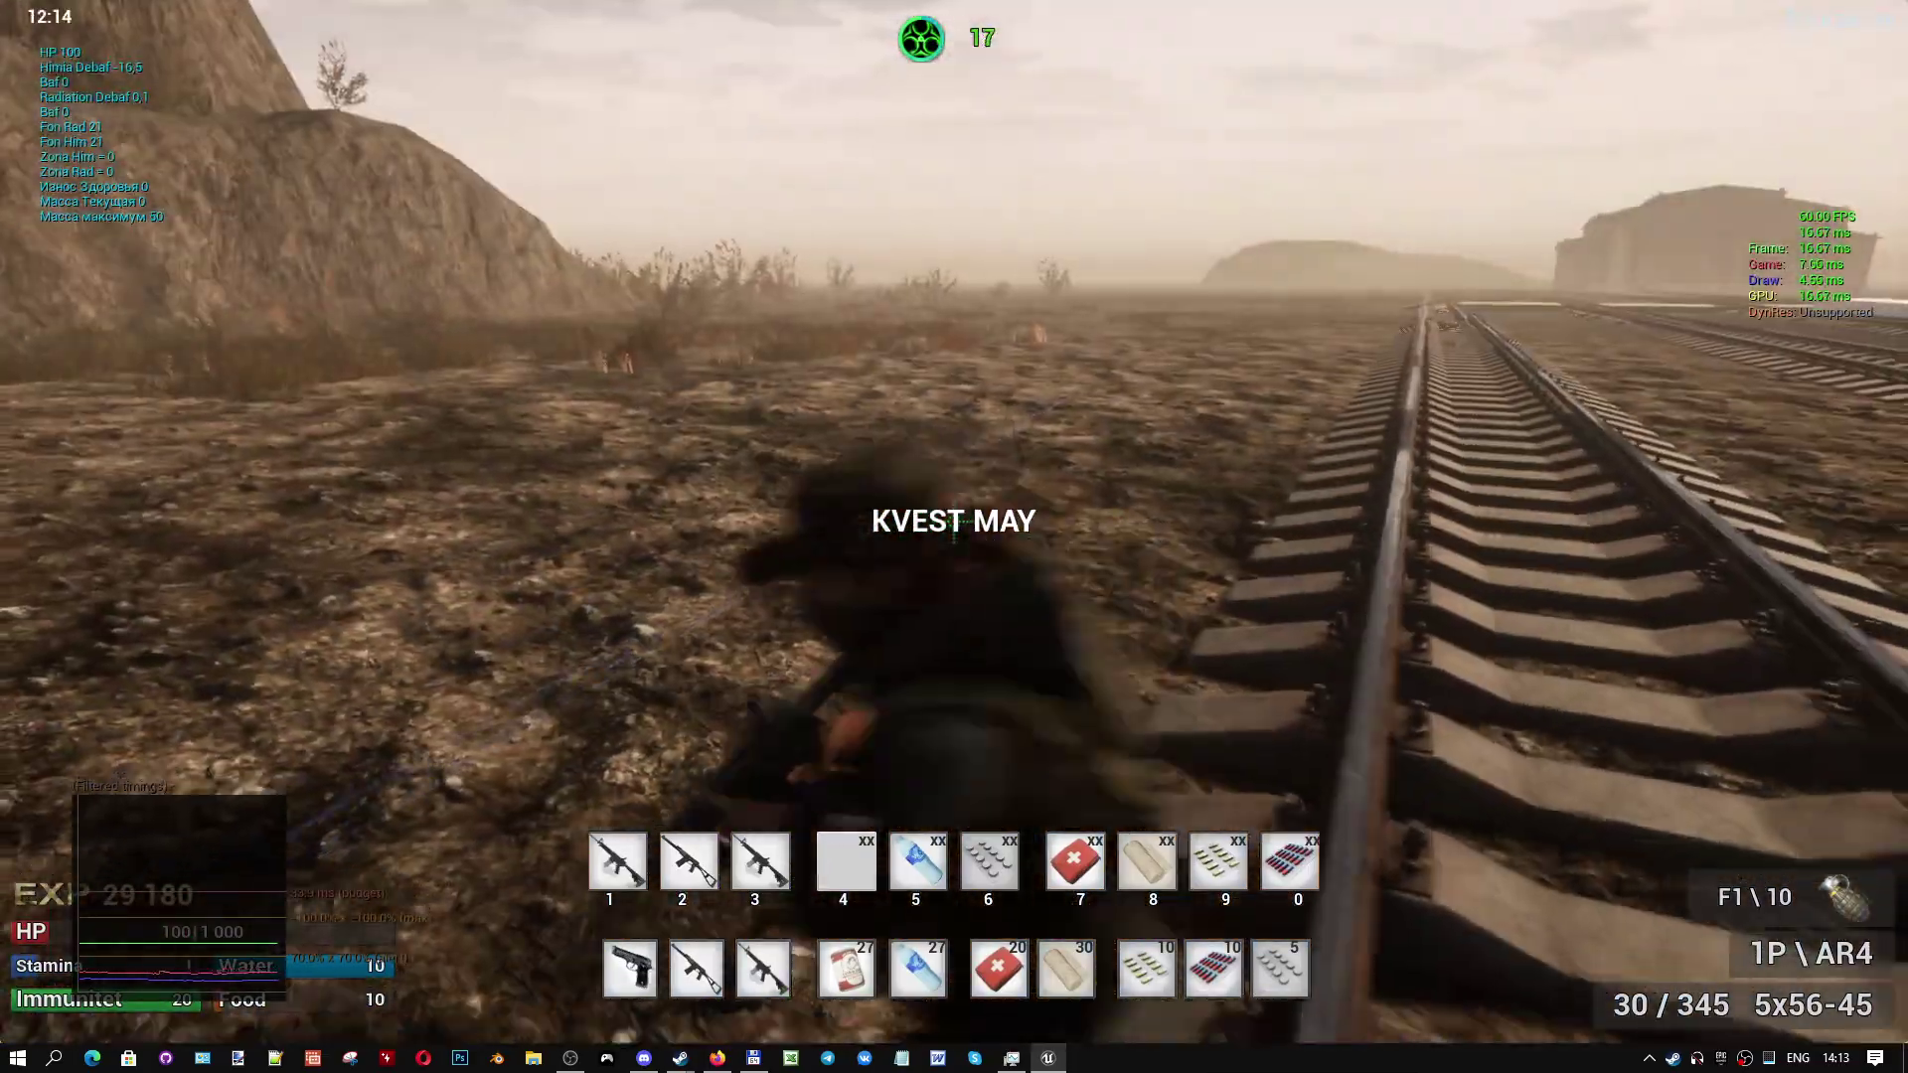
key(w)
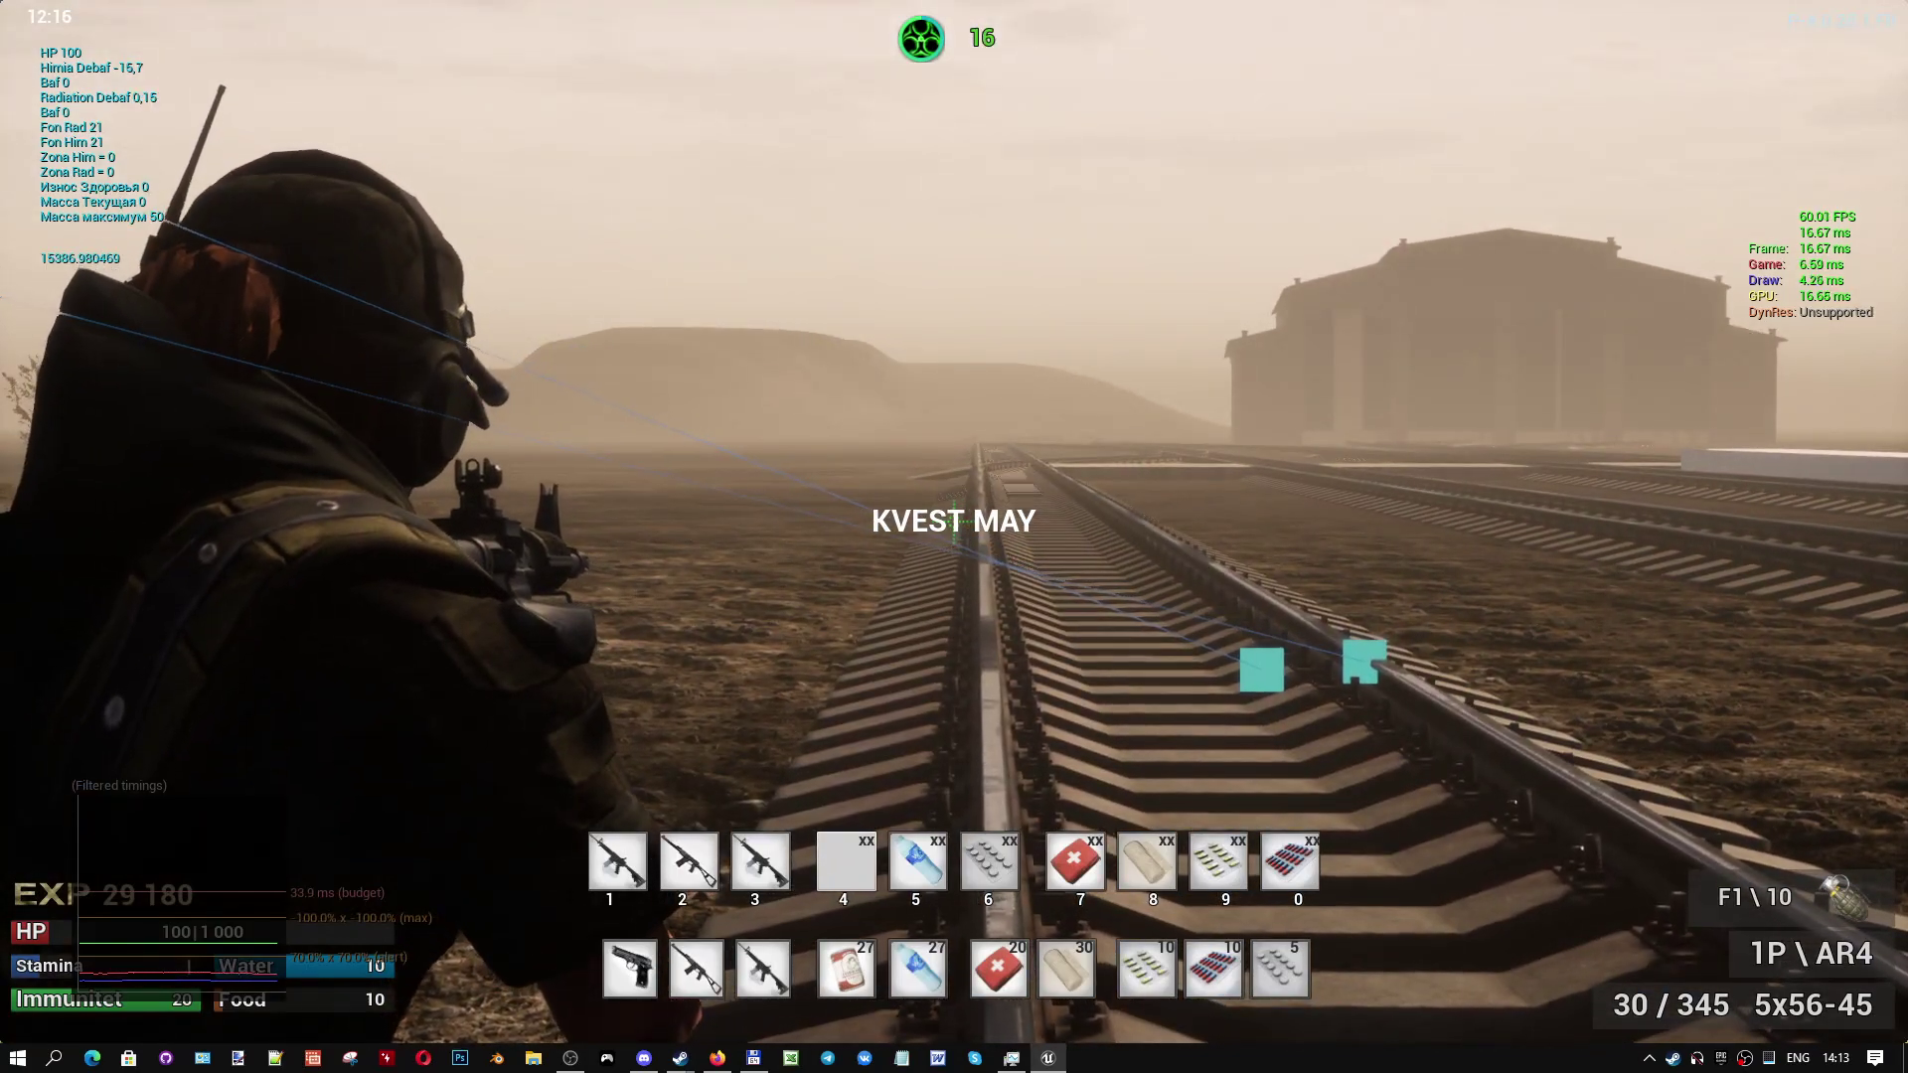
key(a)
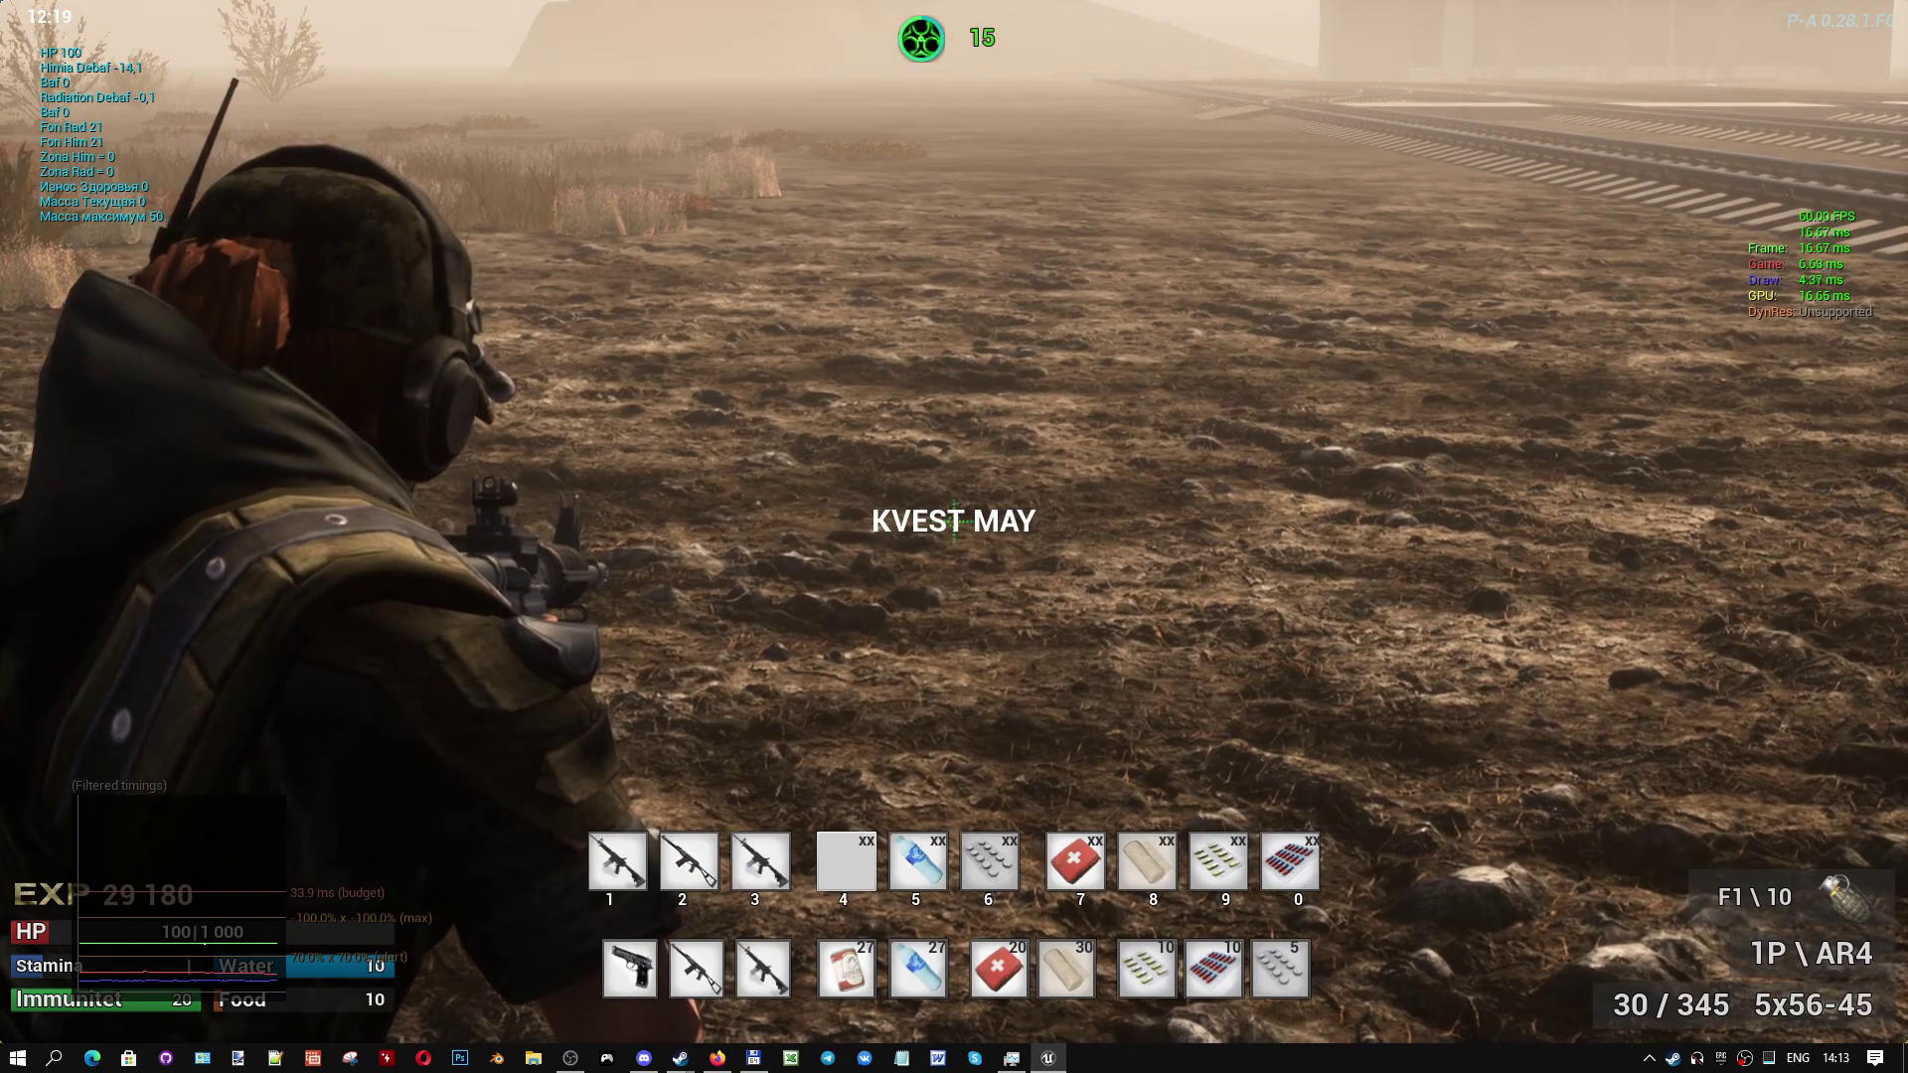
- Toggle the game view between wireframe and lit rendering, firing a shot toward the distant depot
key(F1)
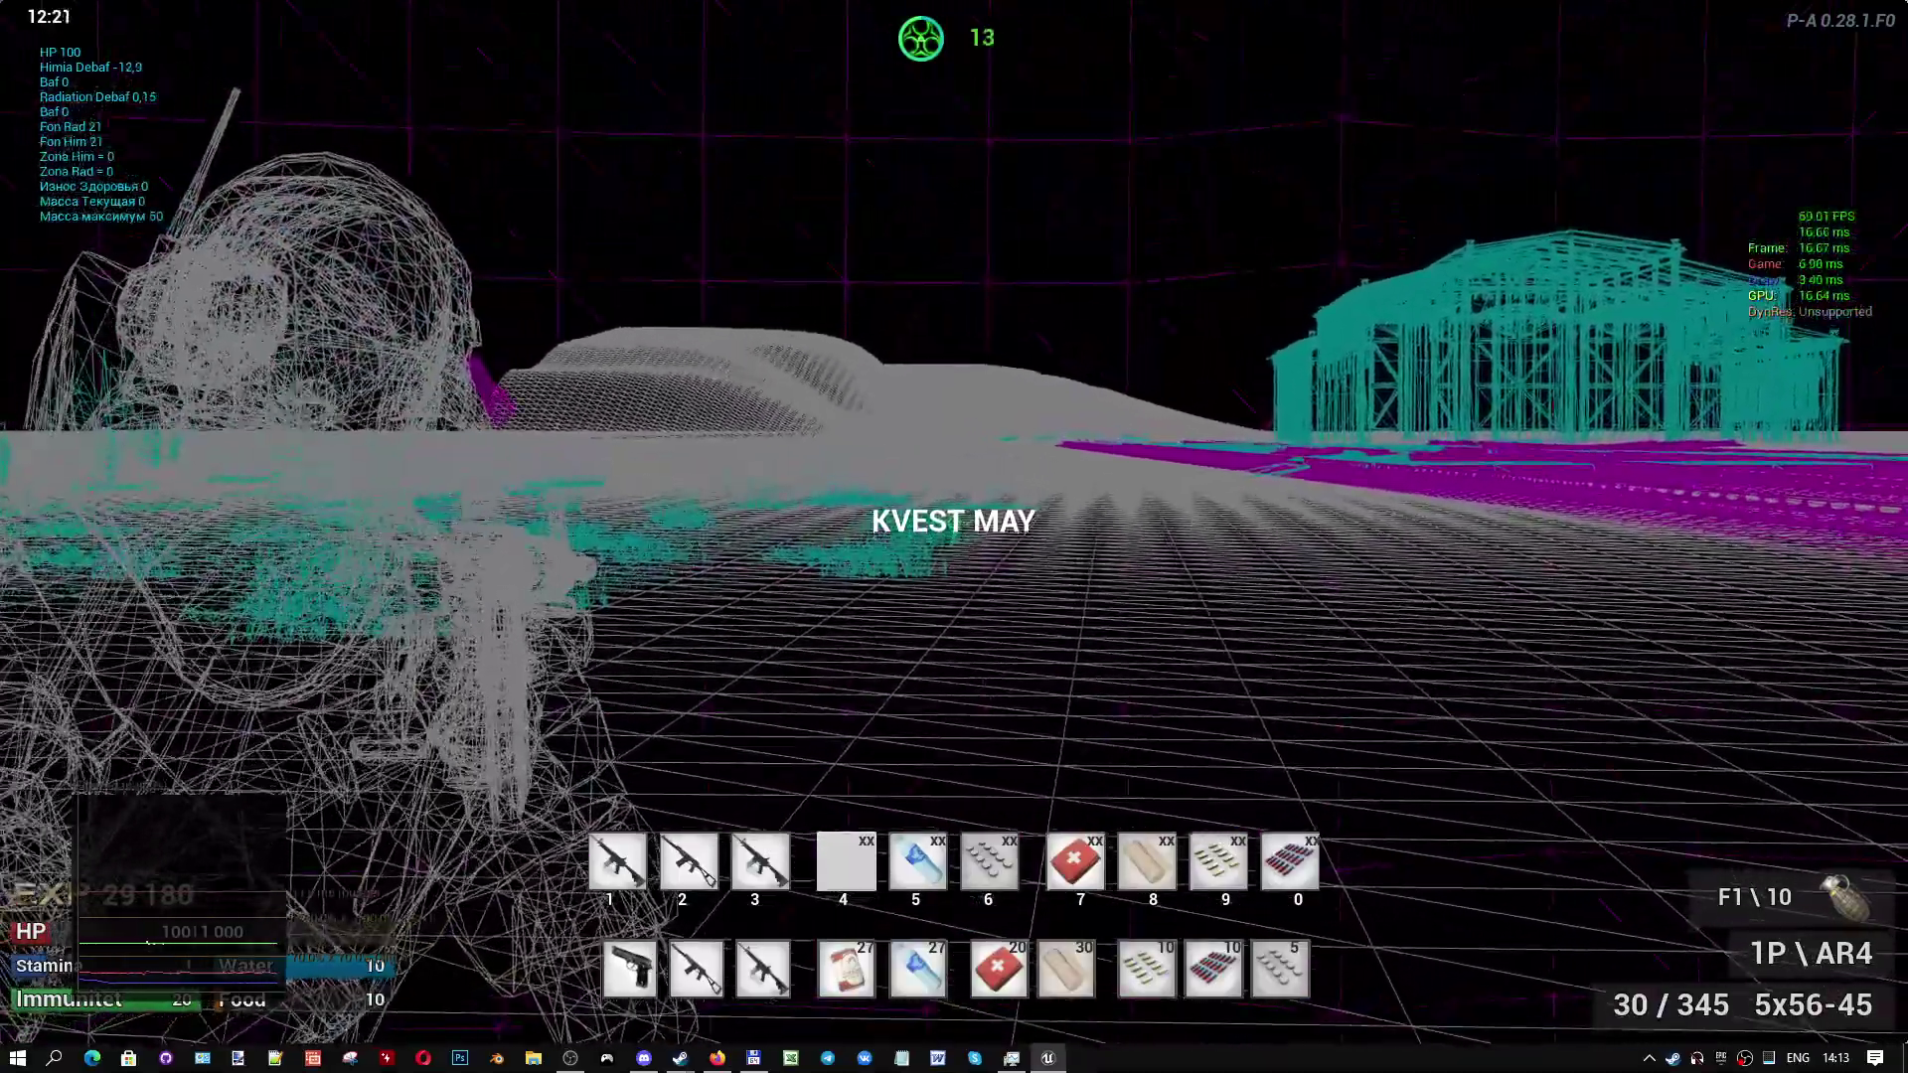
key(F1)
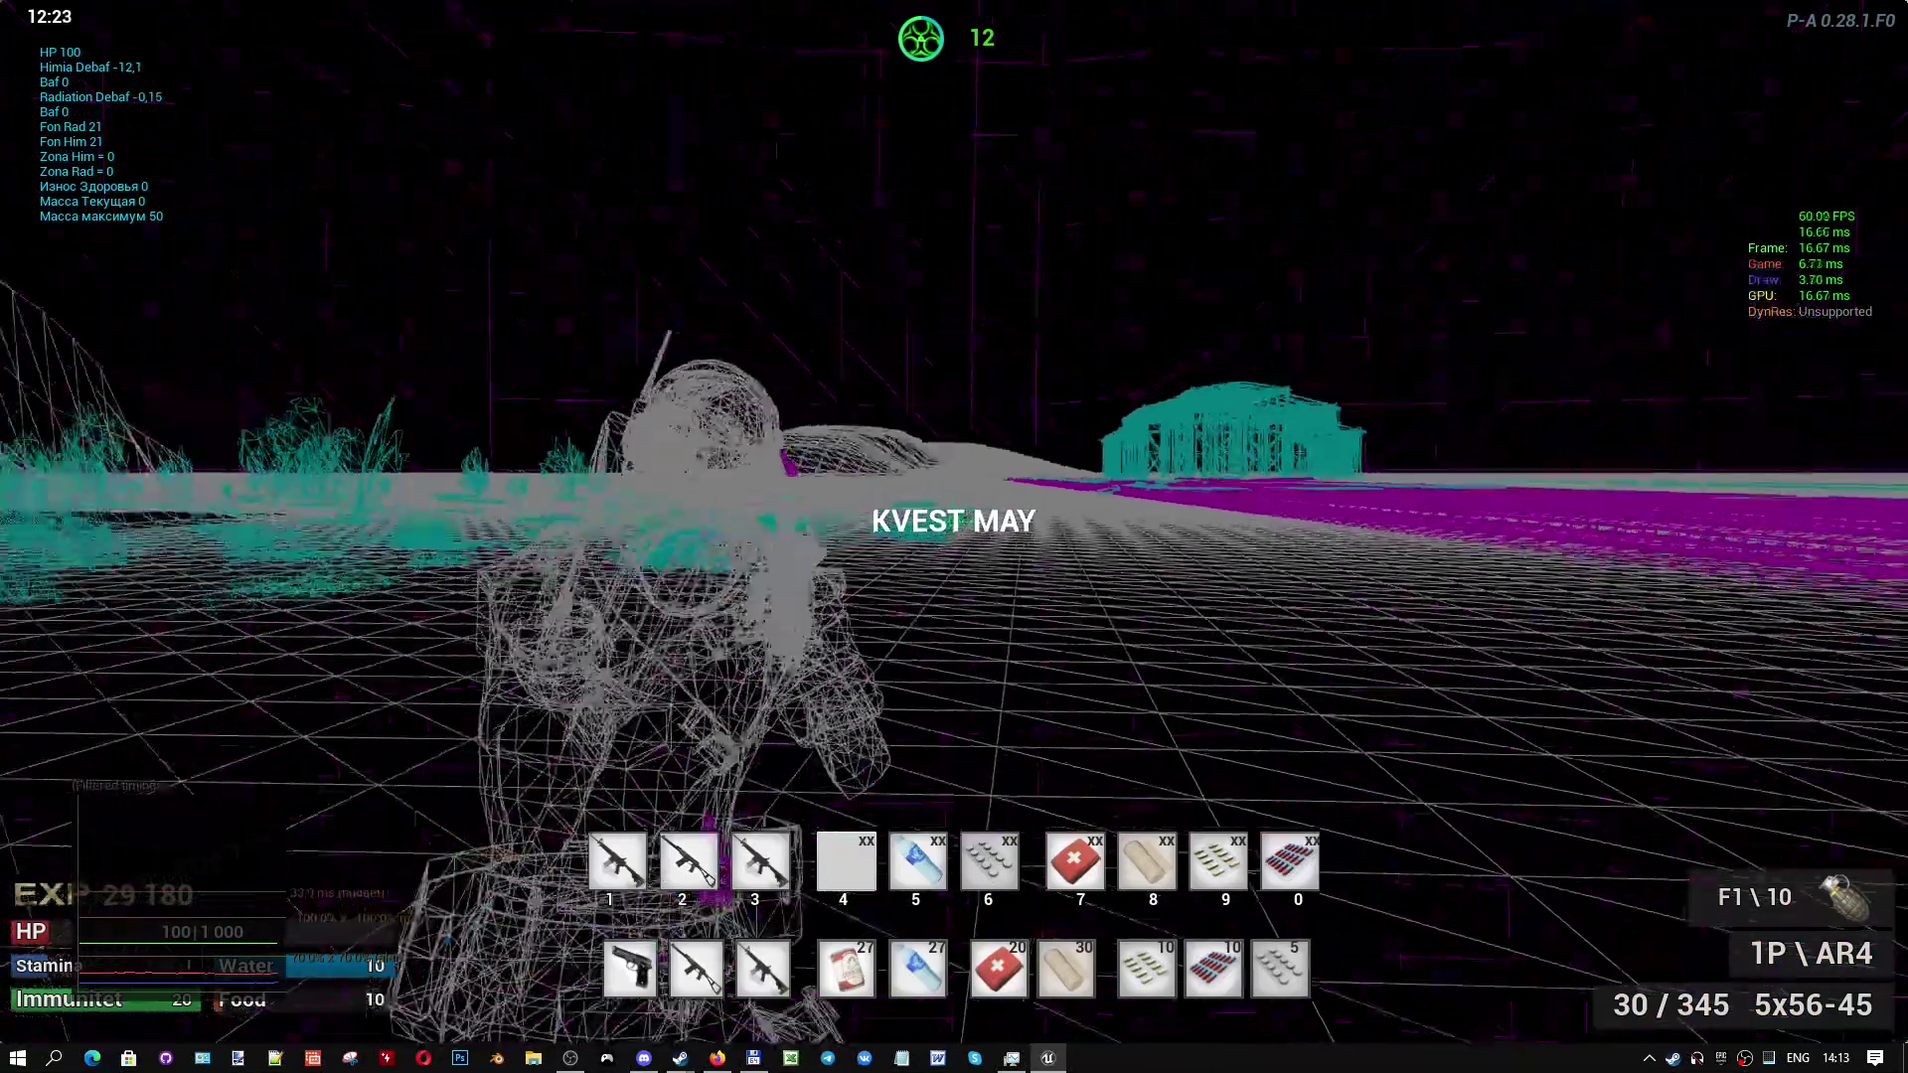
key(F3)
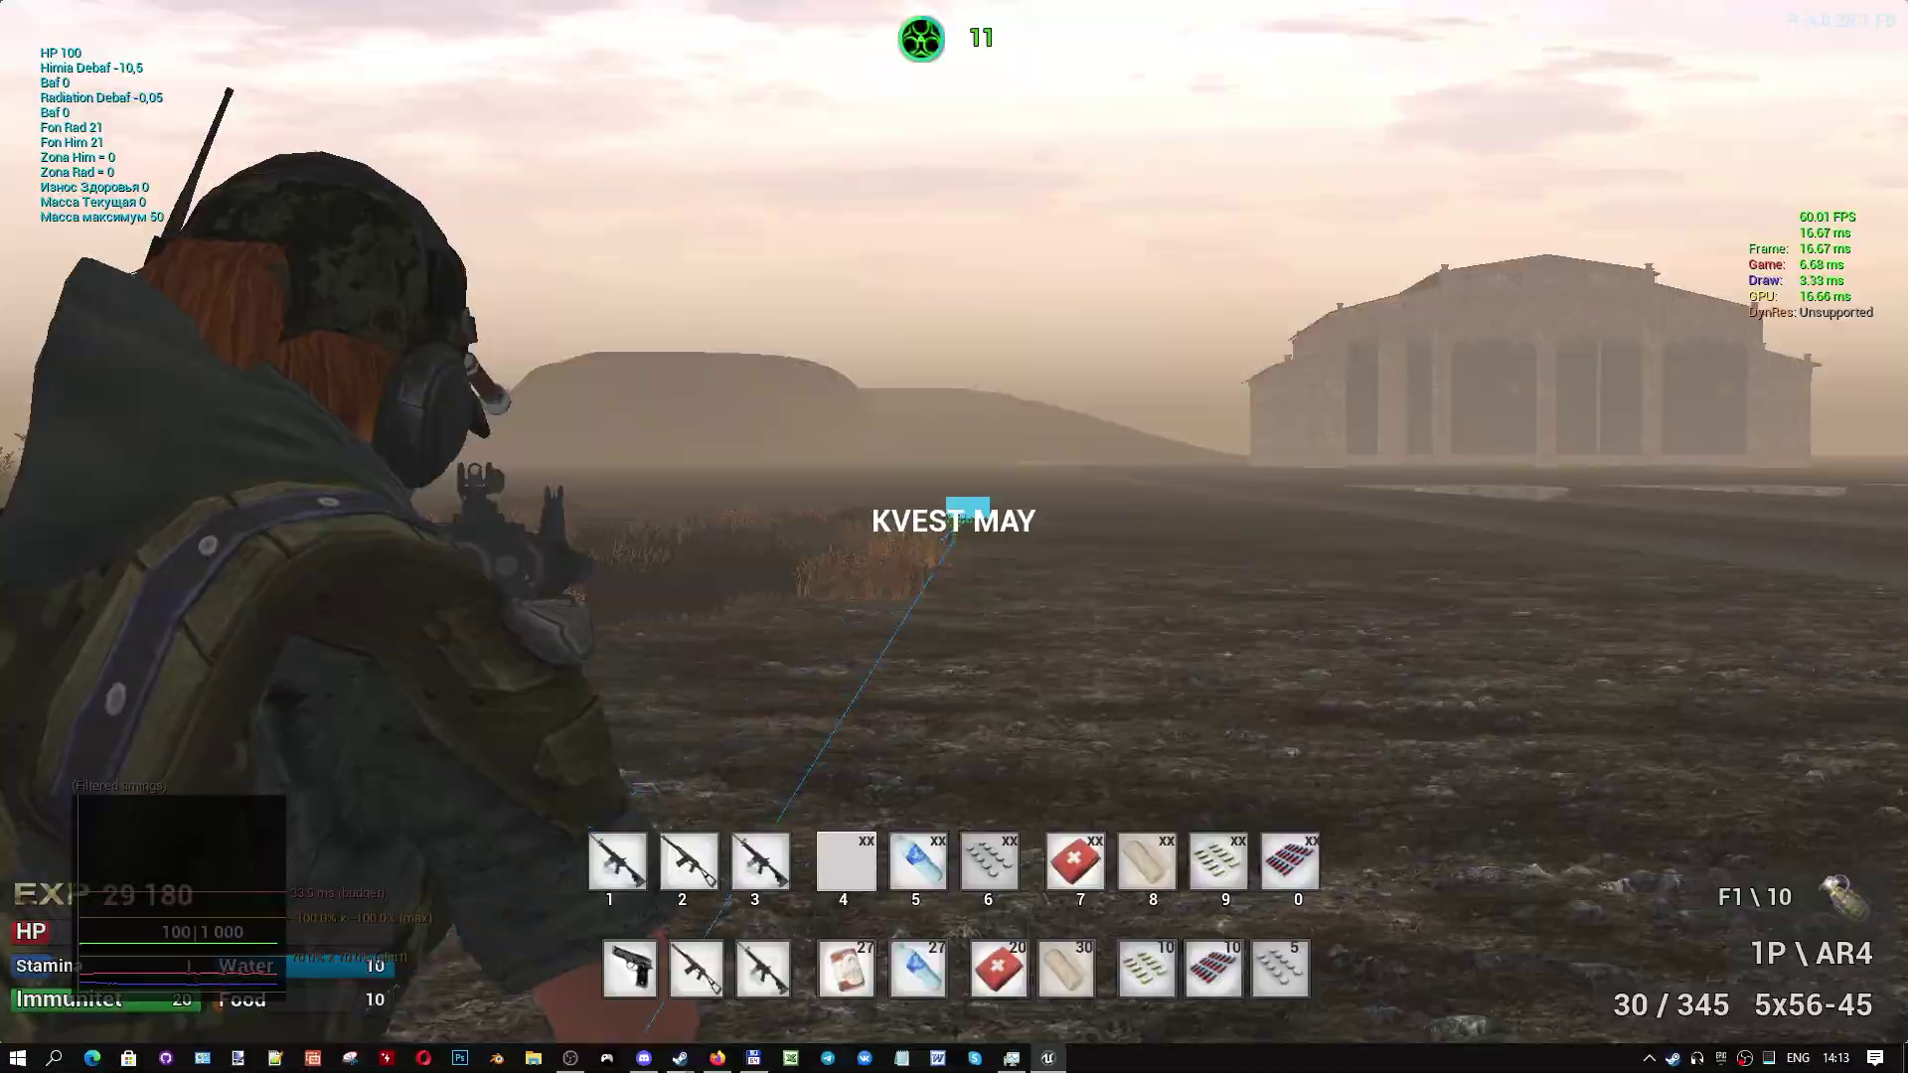
key(F1)
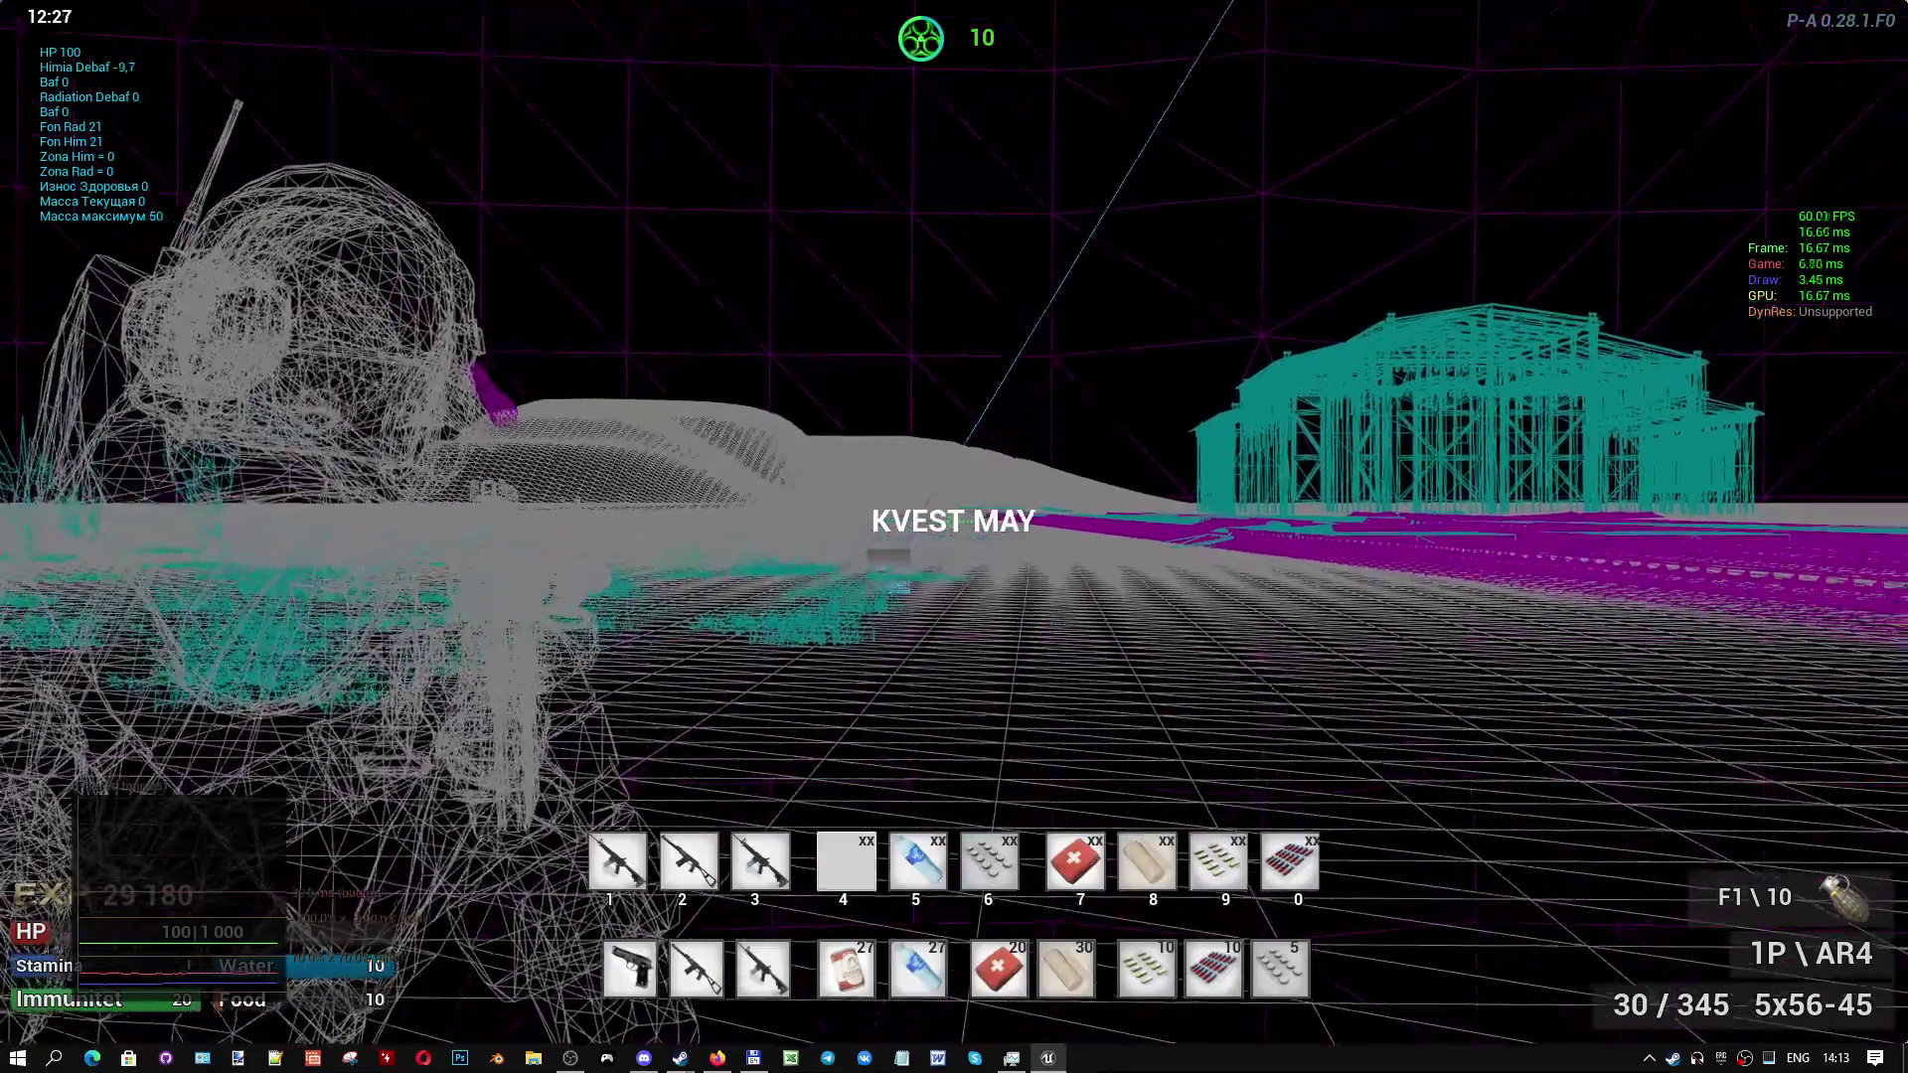
click(954, 537)
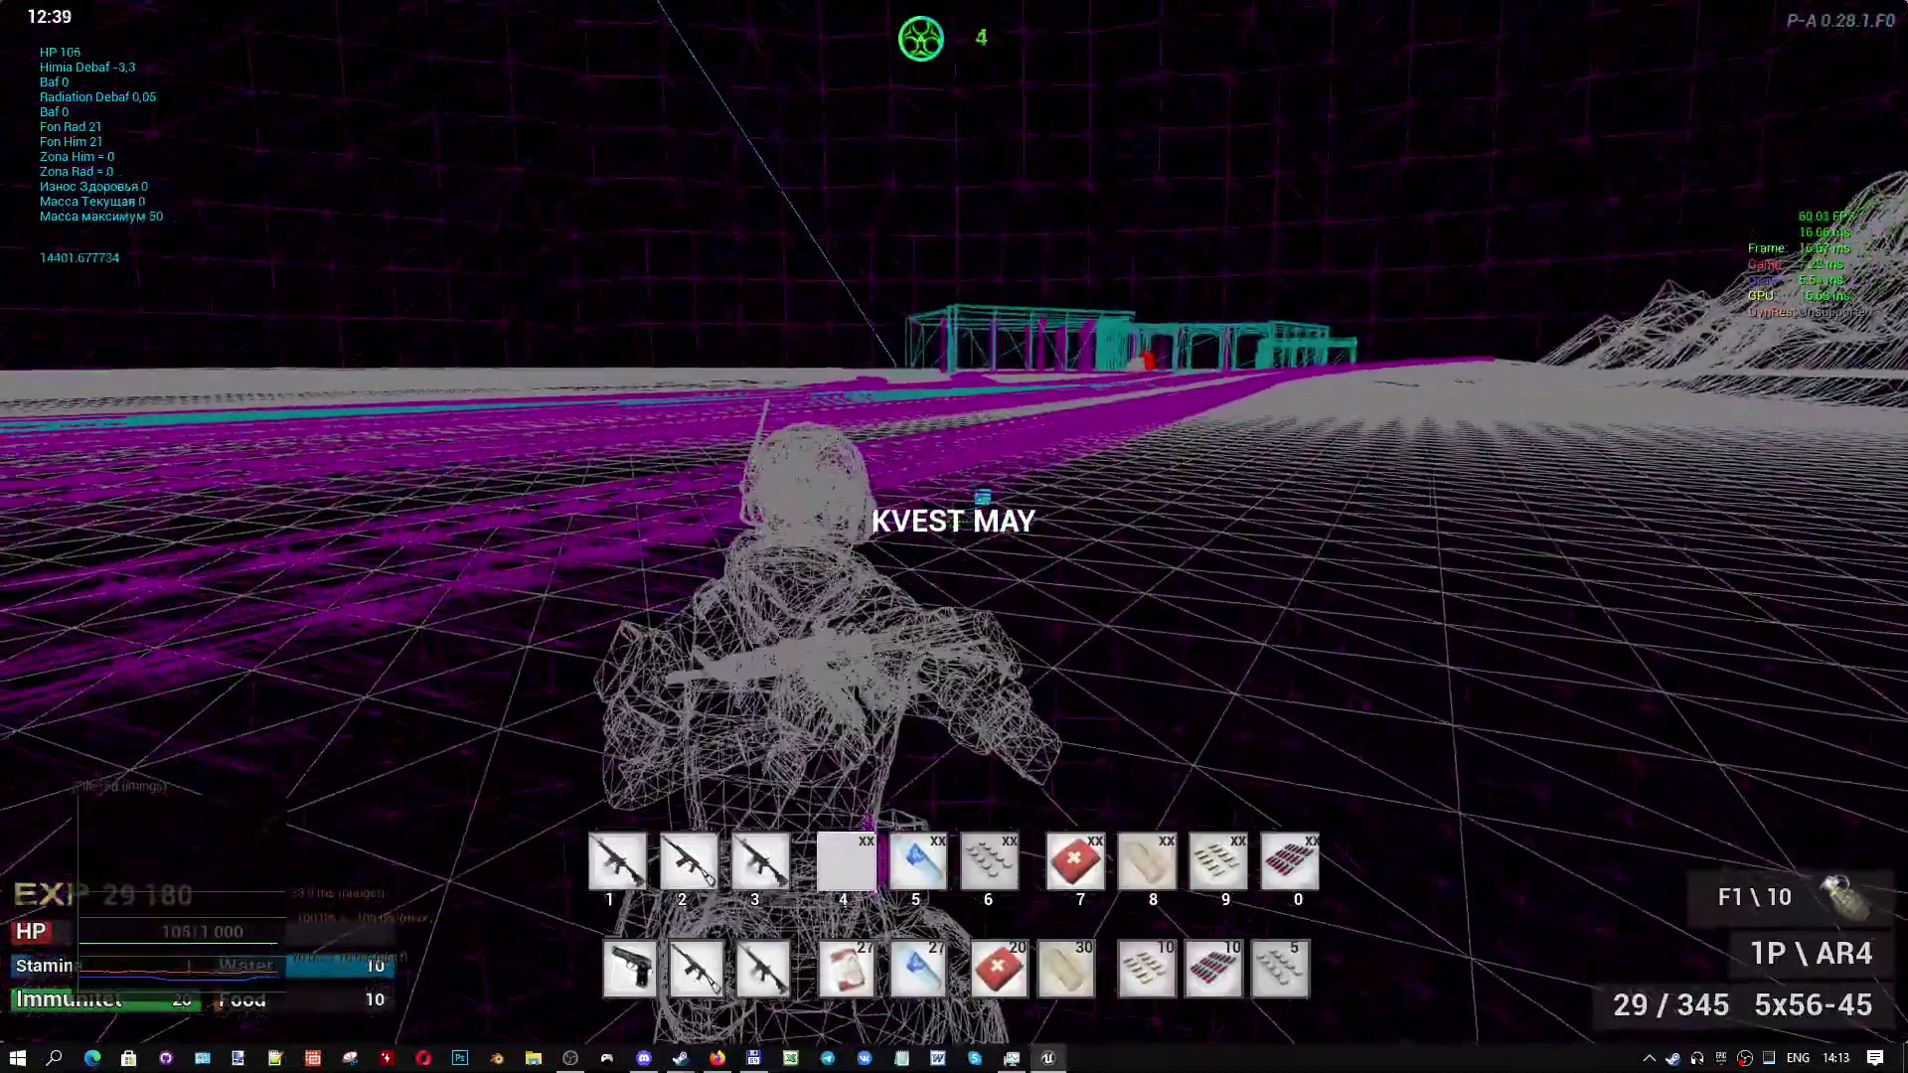
key(F3)
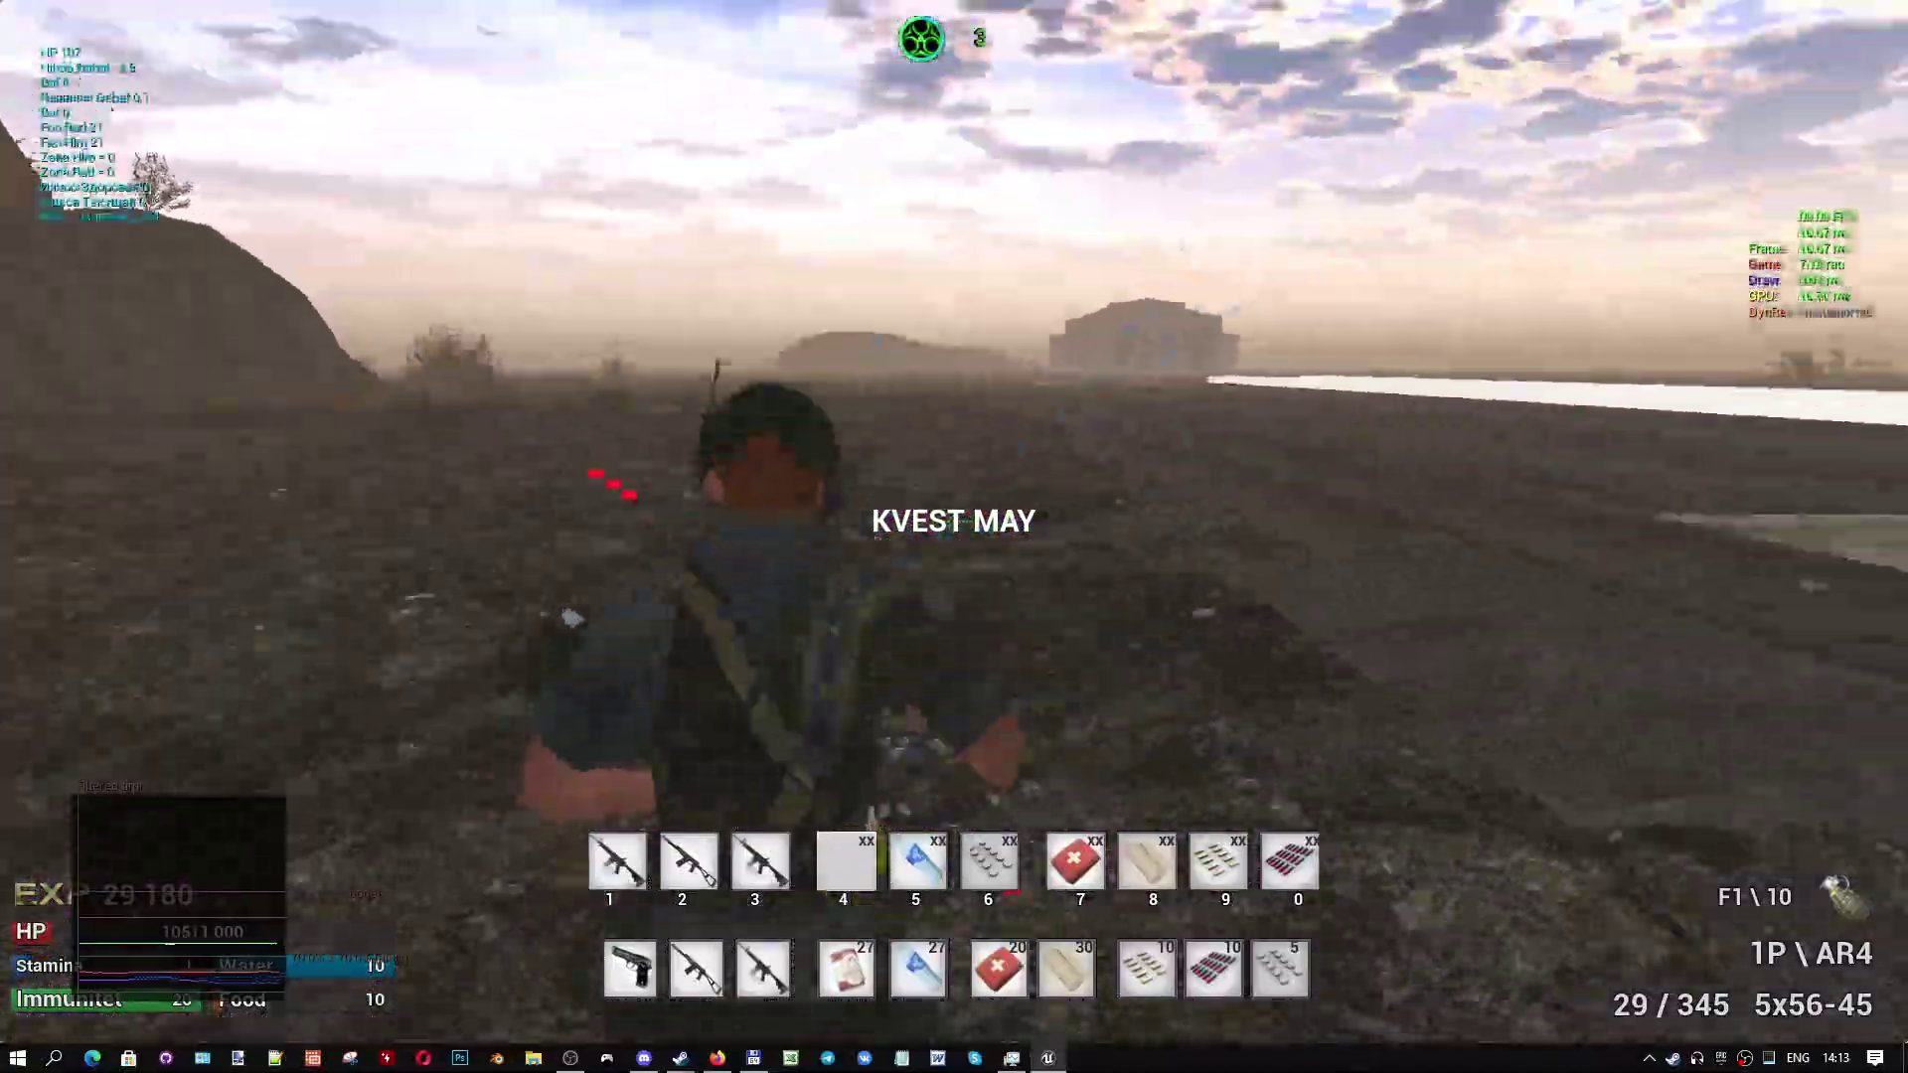
- Run along the tracks away from the depot, aim the rifle, then stop the play test
key(w)
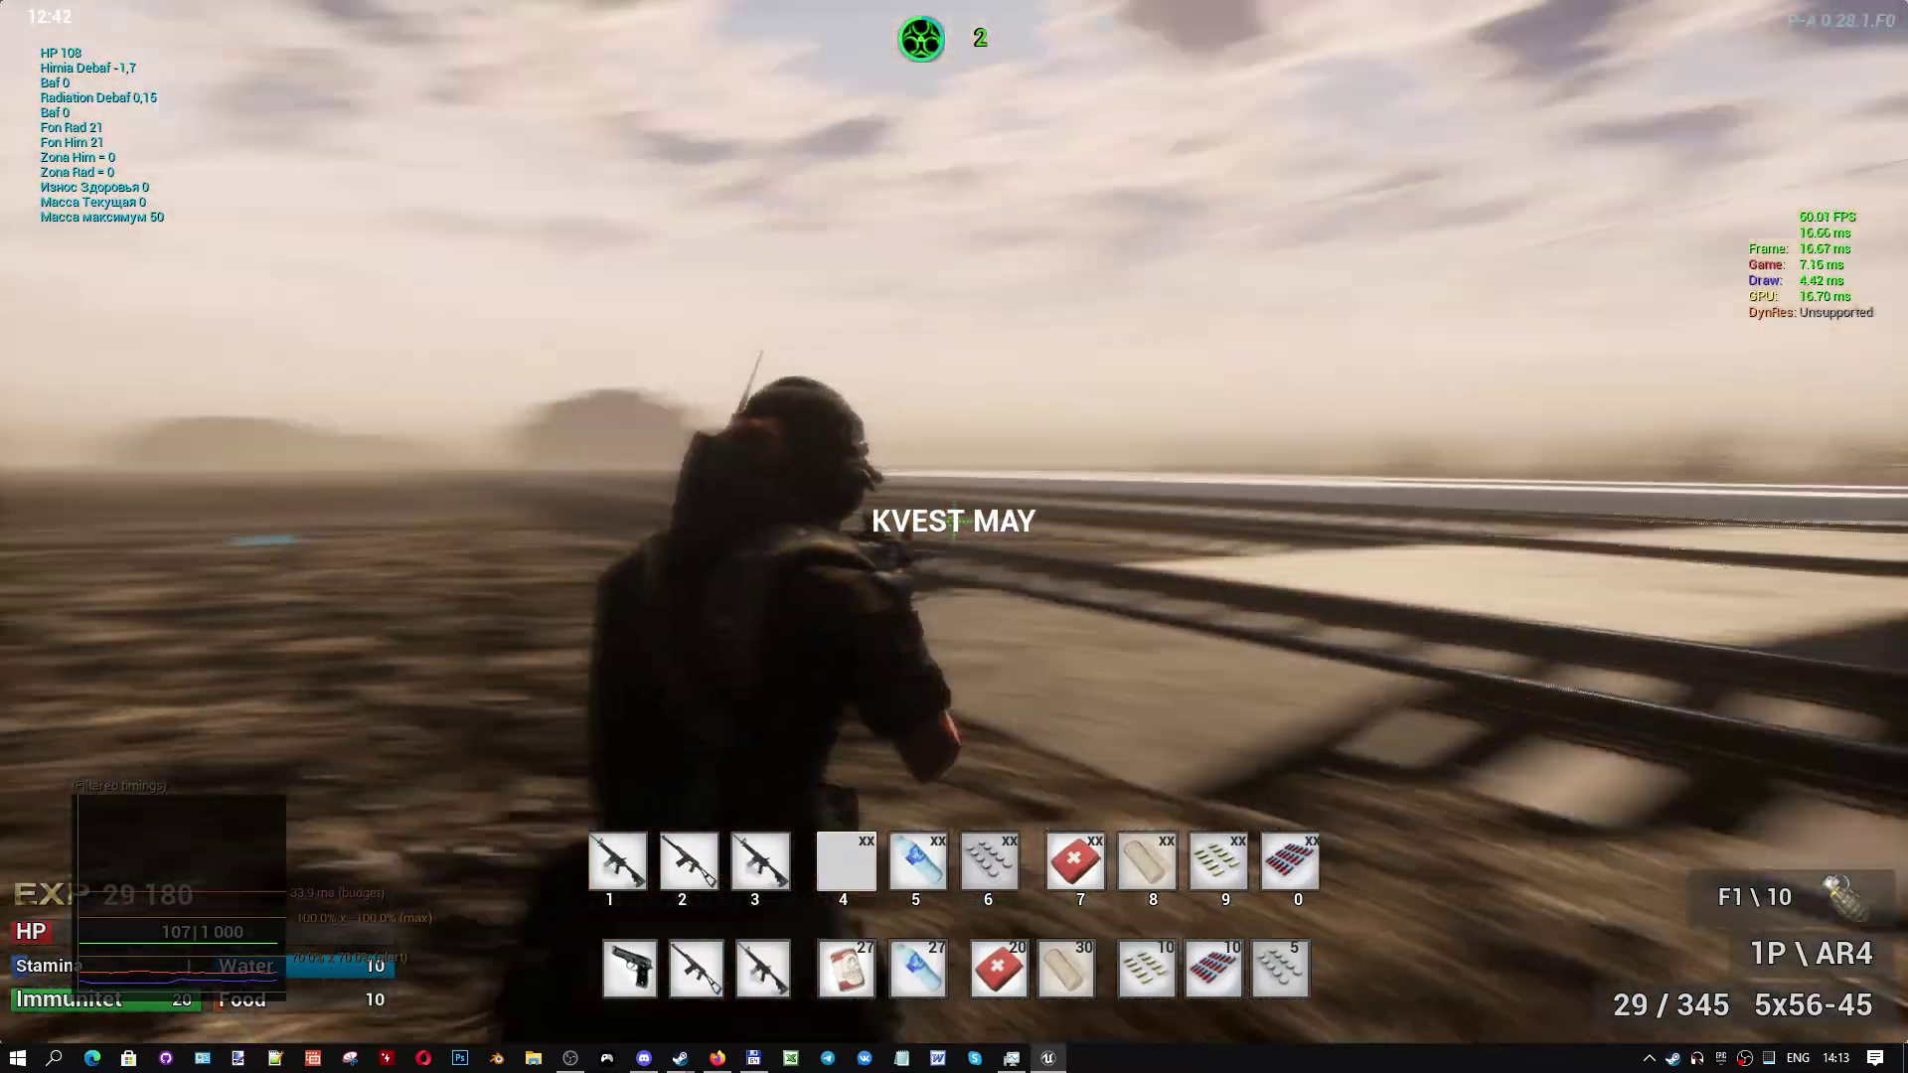
key(w)
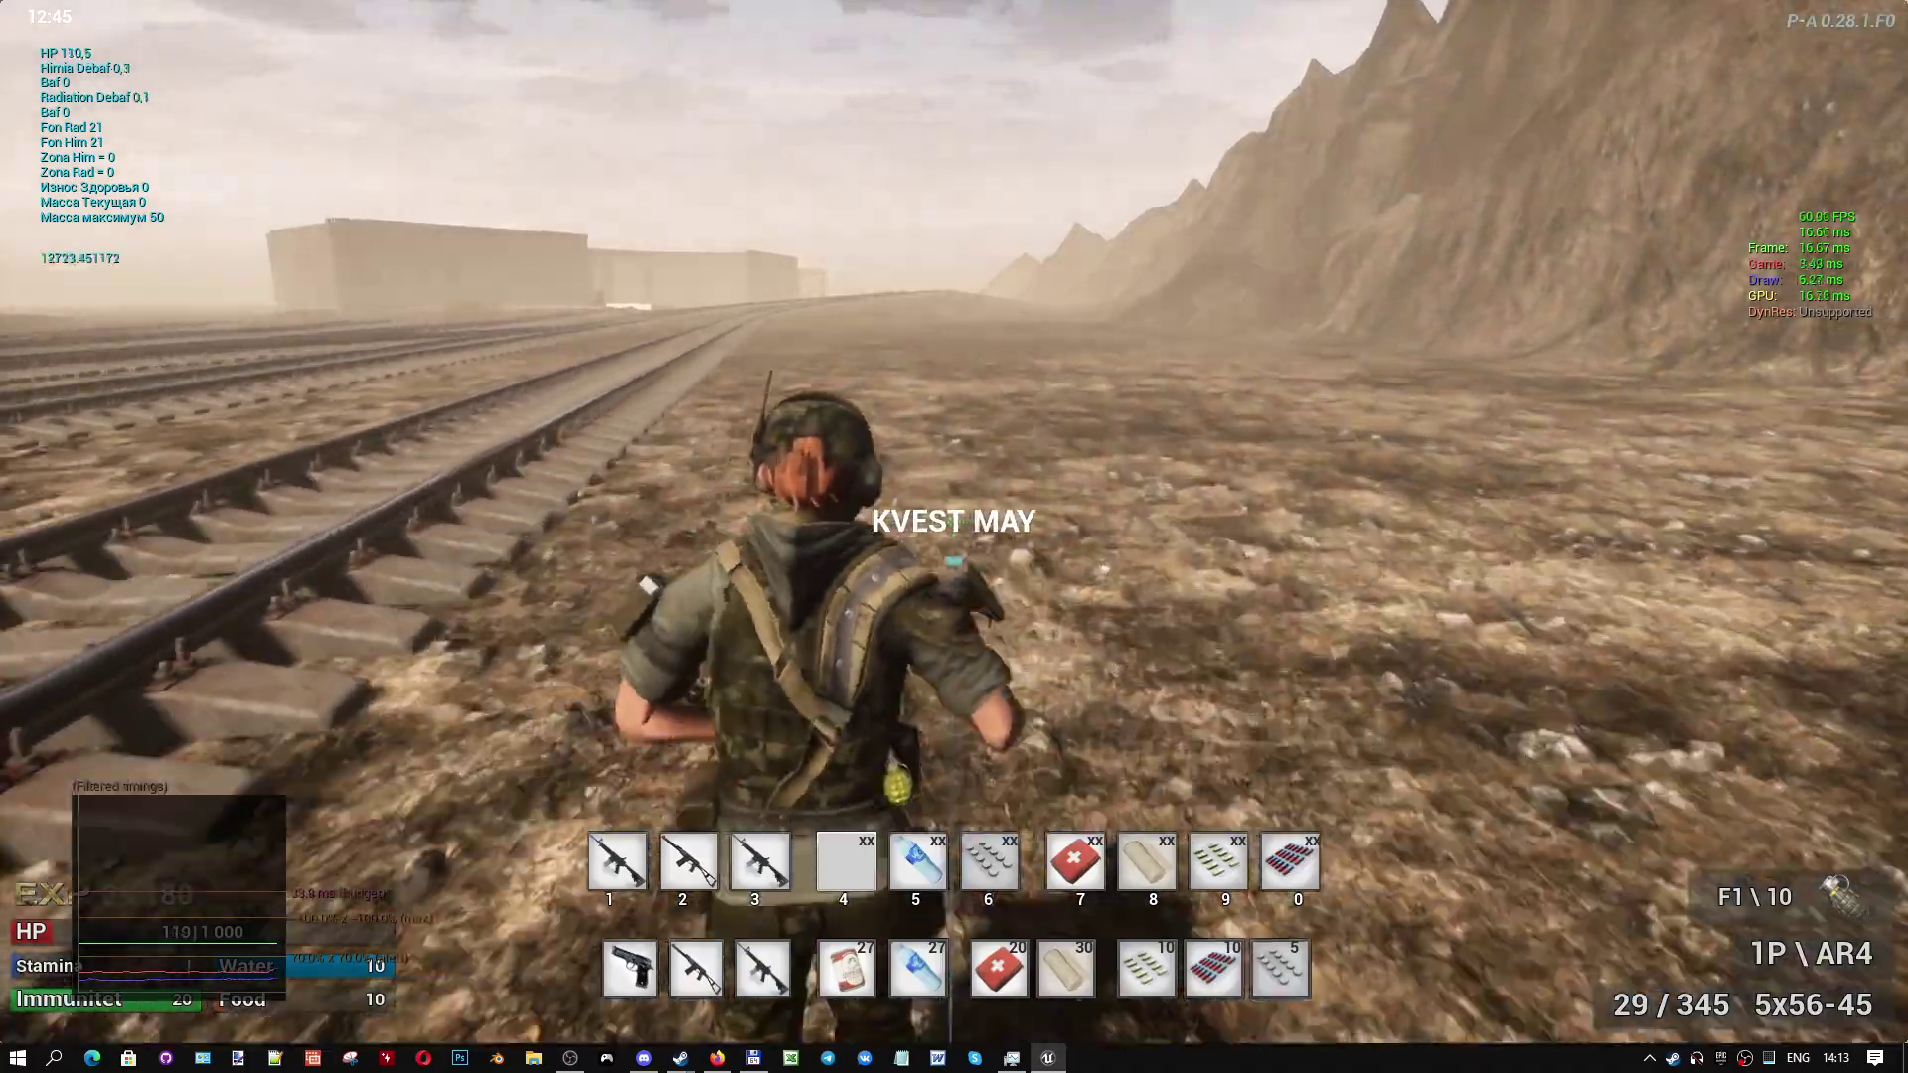
key(w)
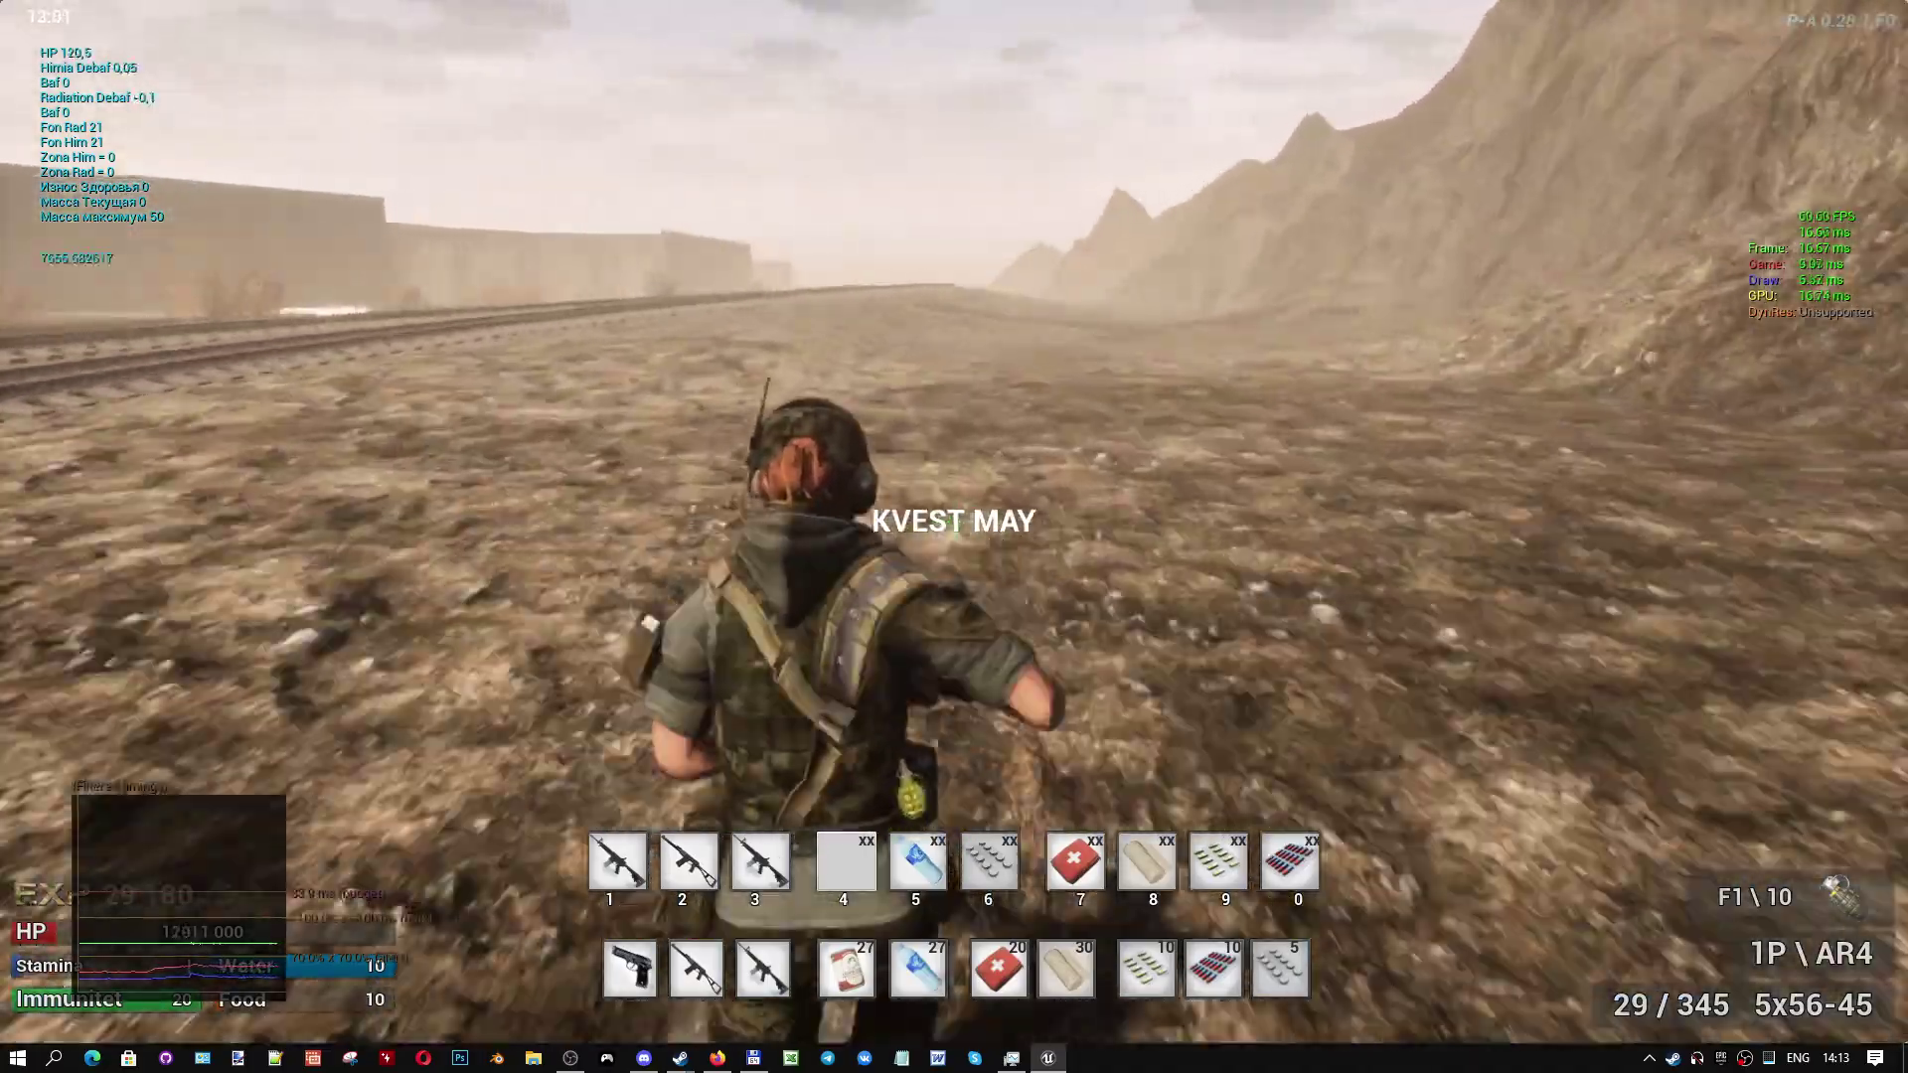
key(w)
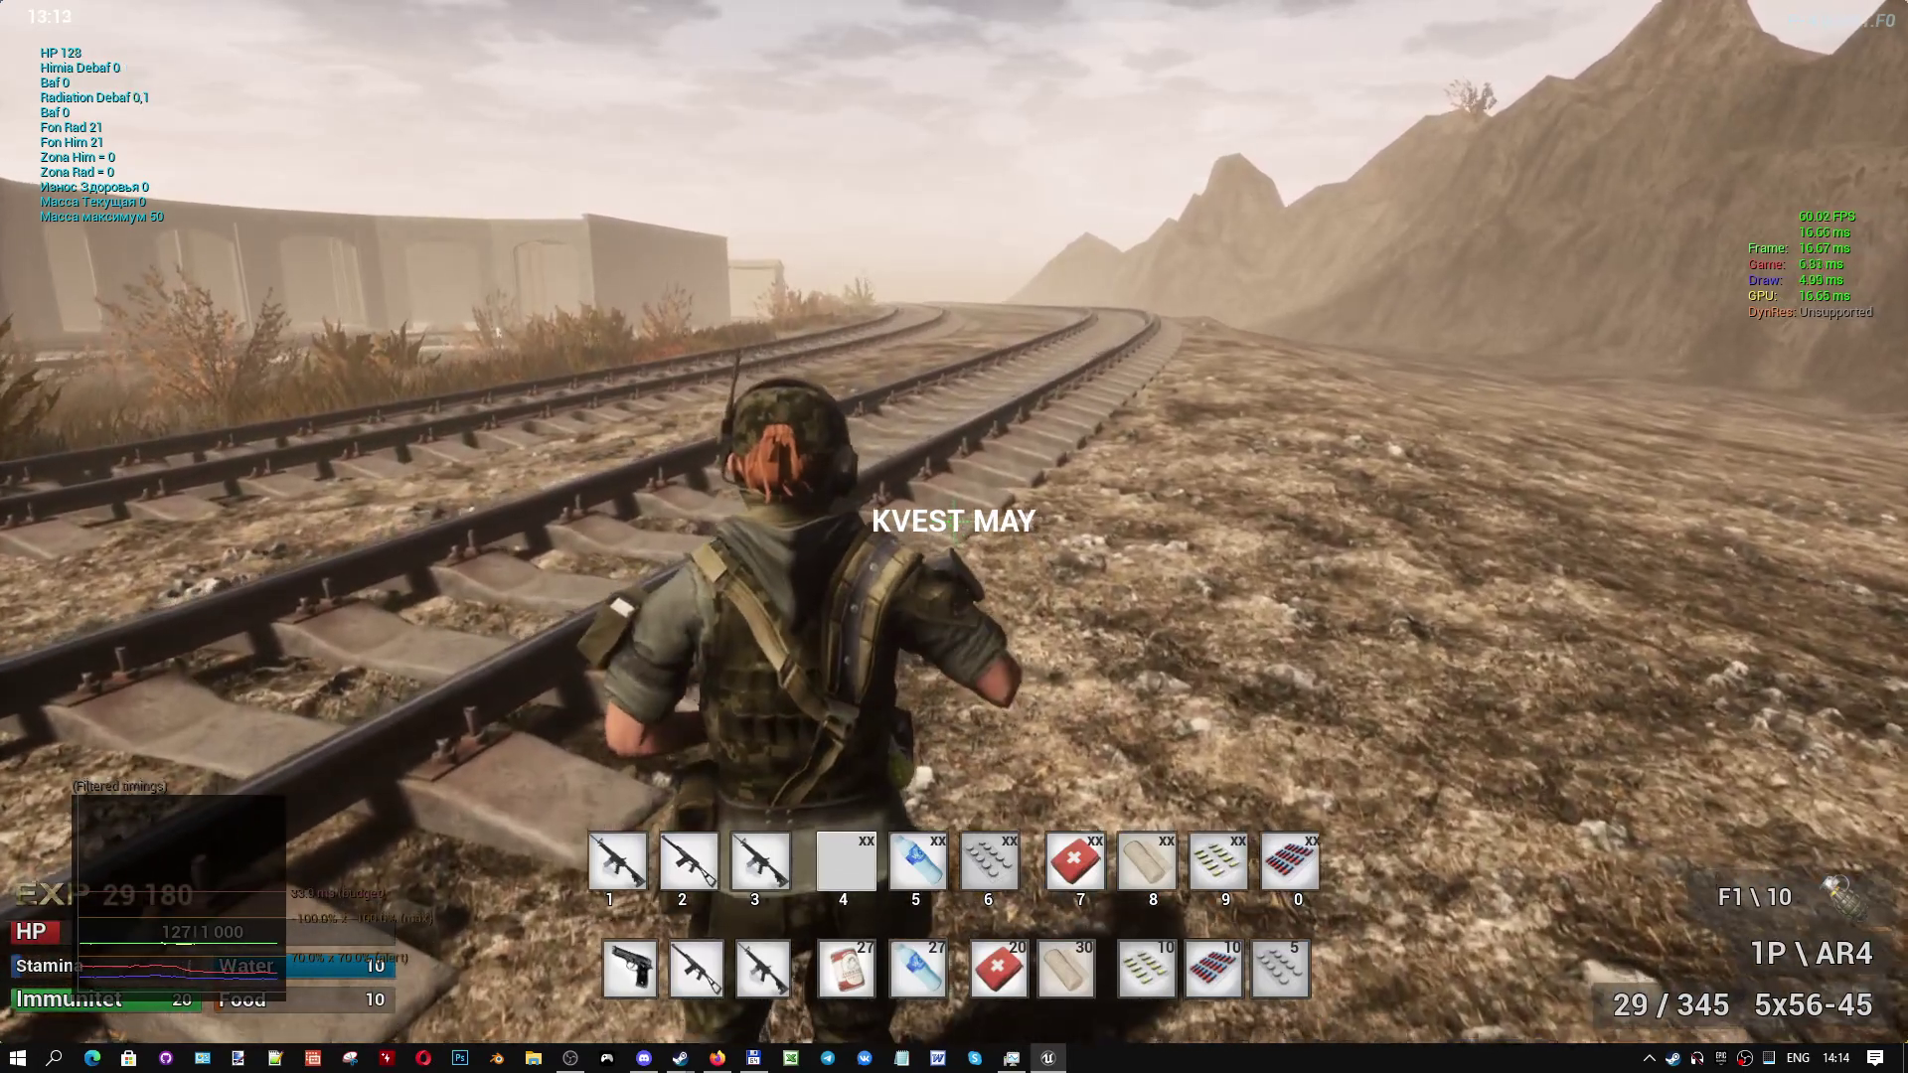
right_click(954, 537)
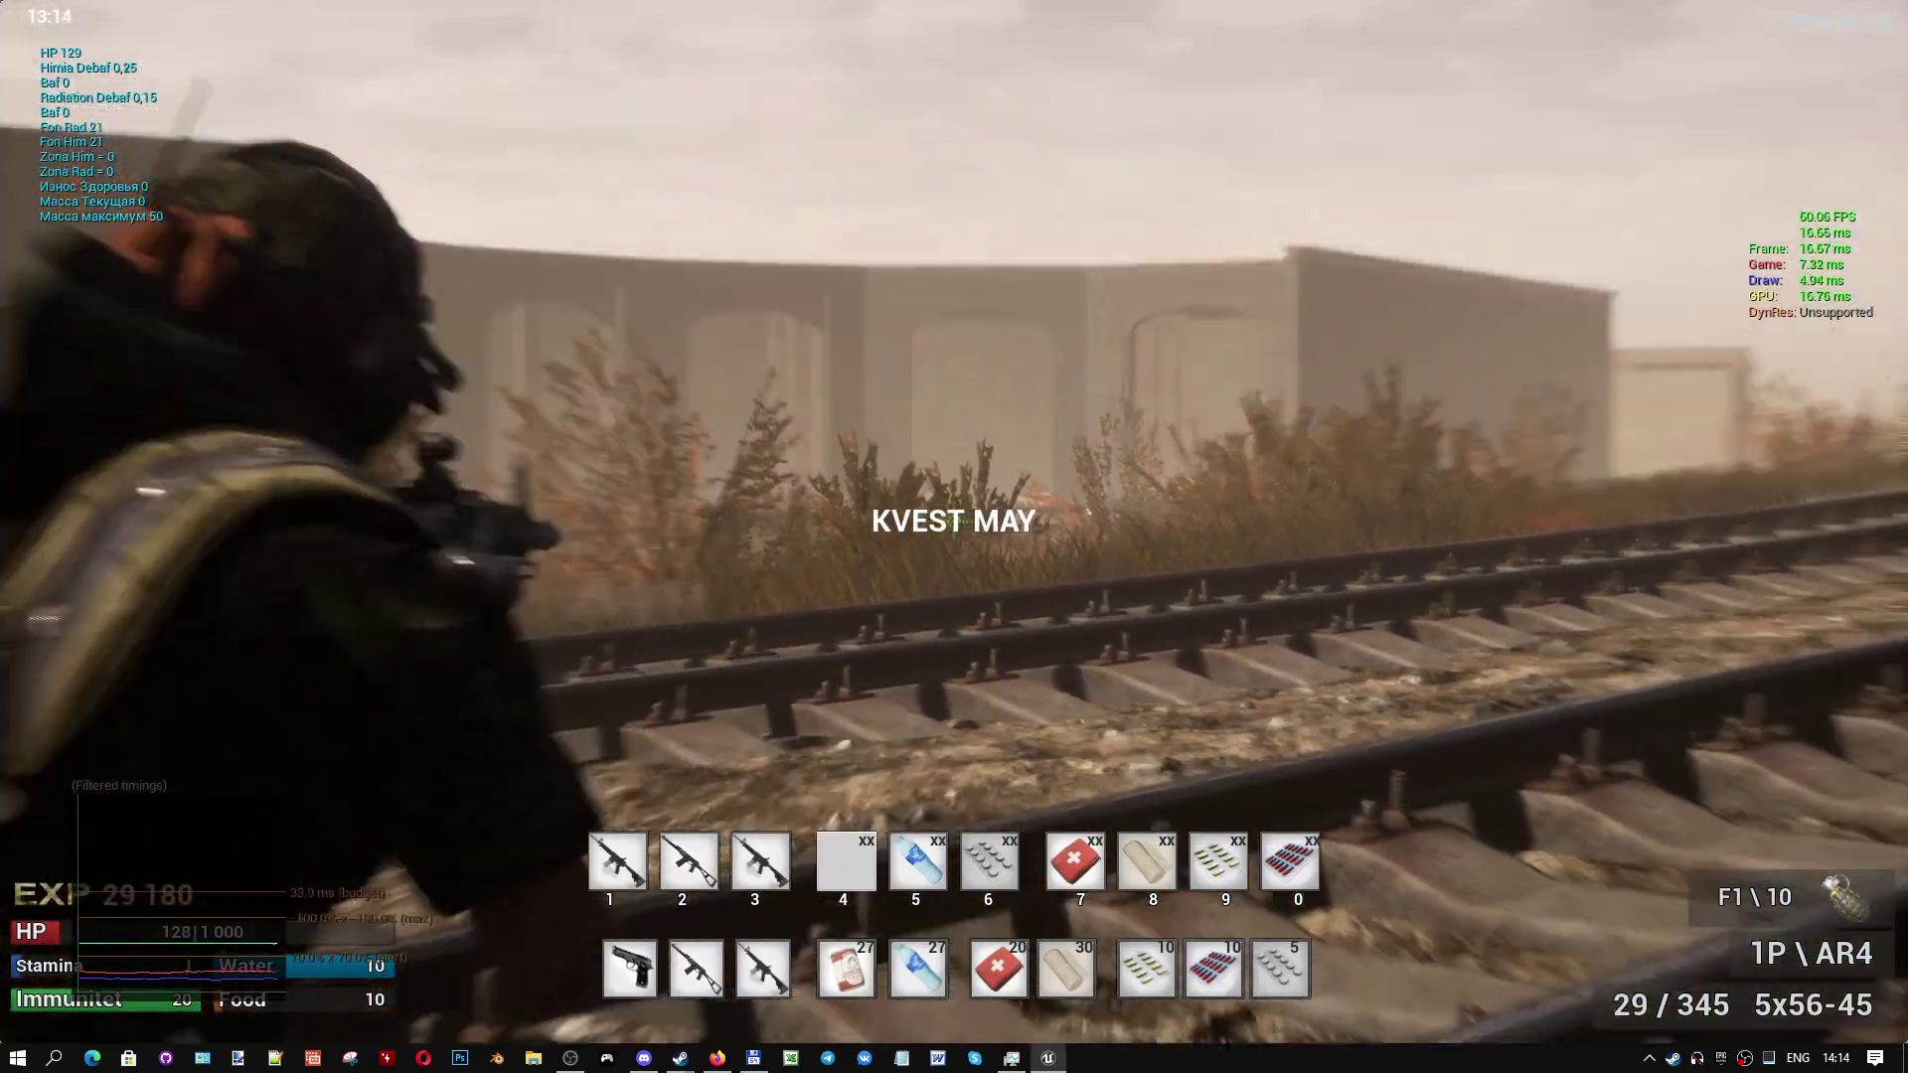
right_click(954, 536)
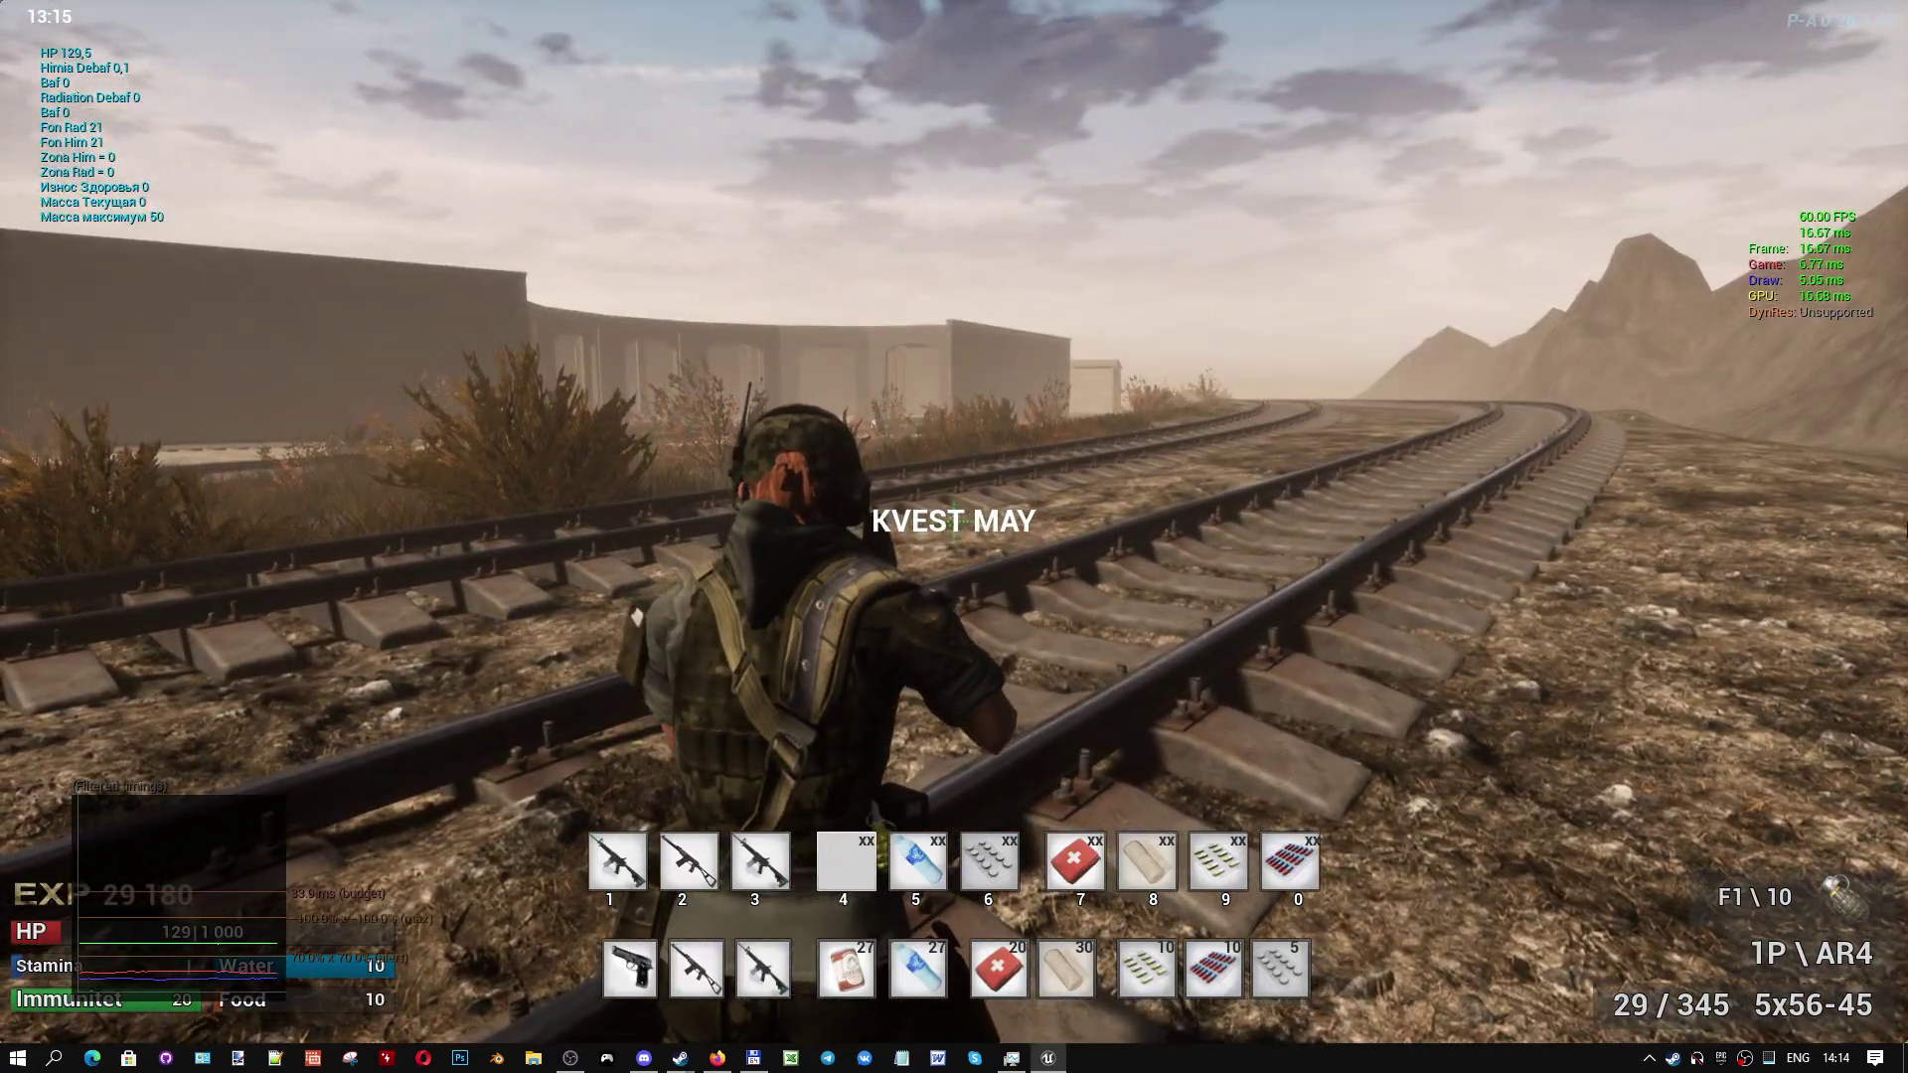
key(Escape)
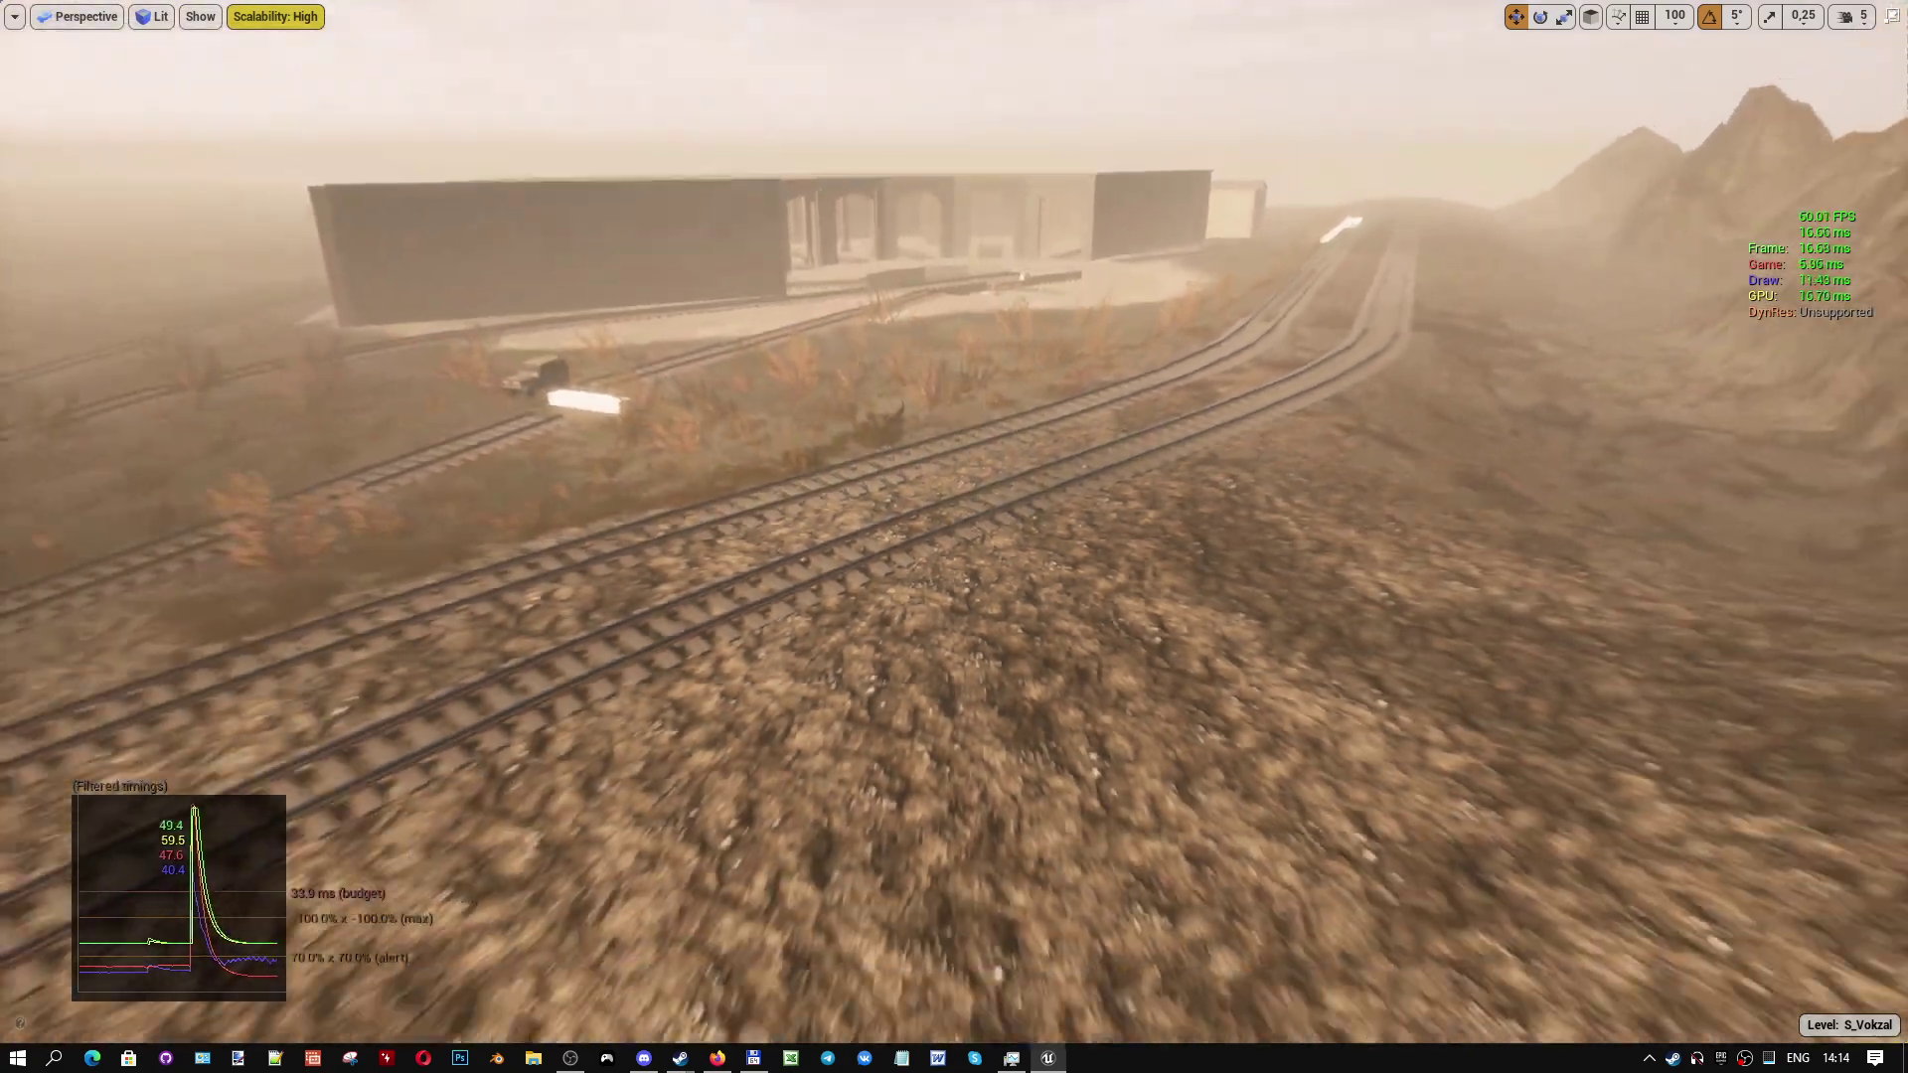
- Switch the viewport to wireframe rendering from a view above the tracks
mouse_move(954, 536)
right_down()
mouse_move(954, 656)
mouse_move(1900, 490)
right_up()
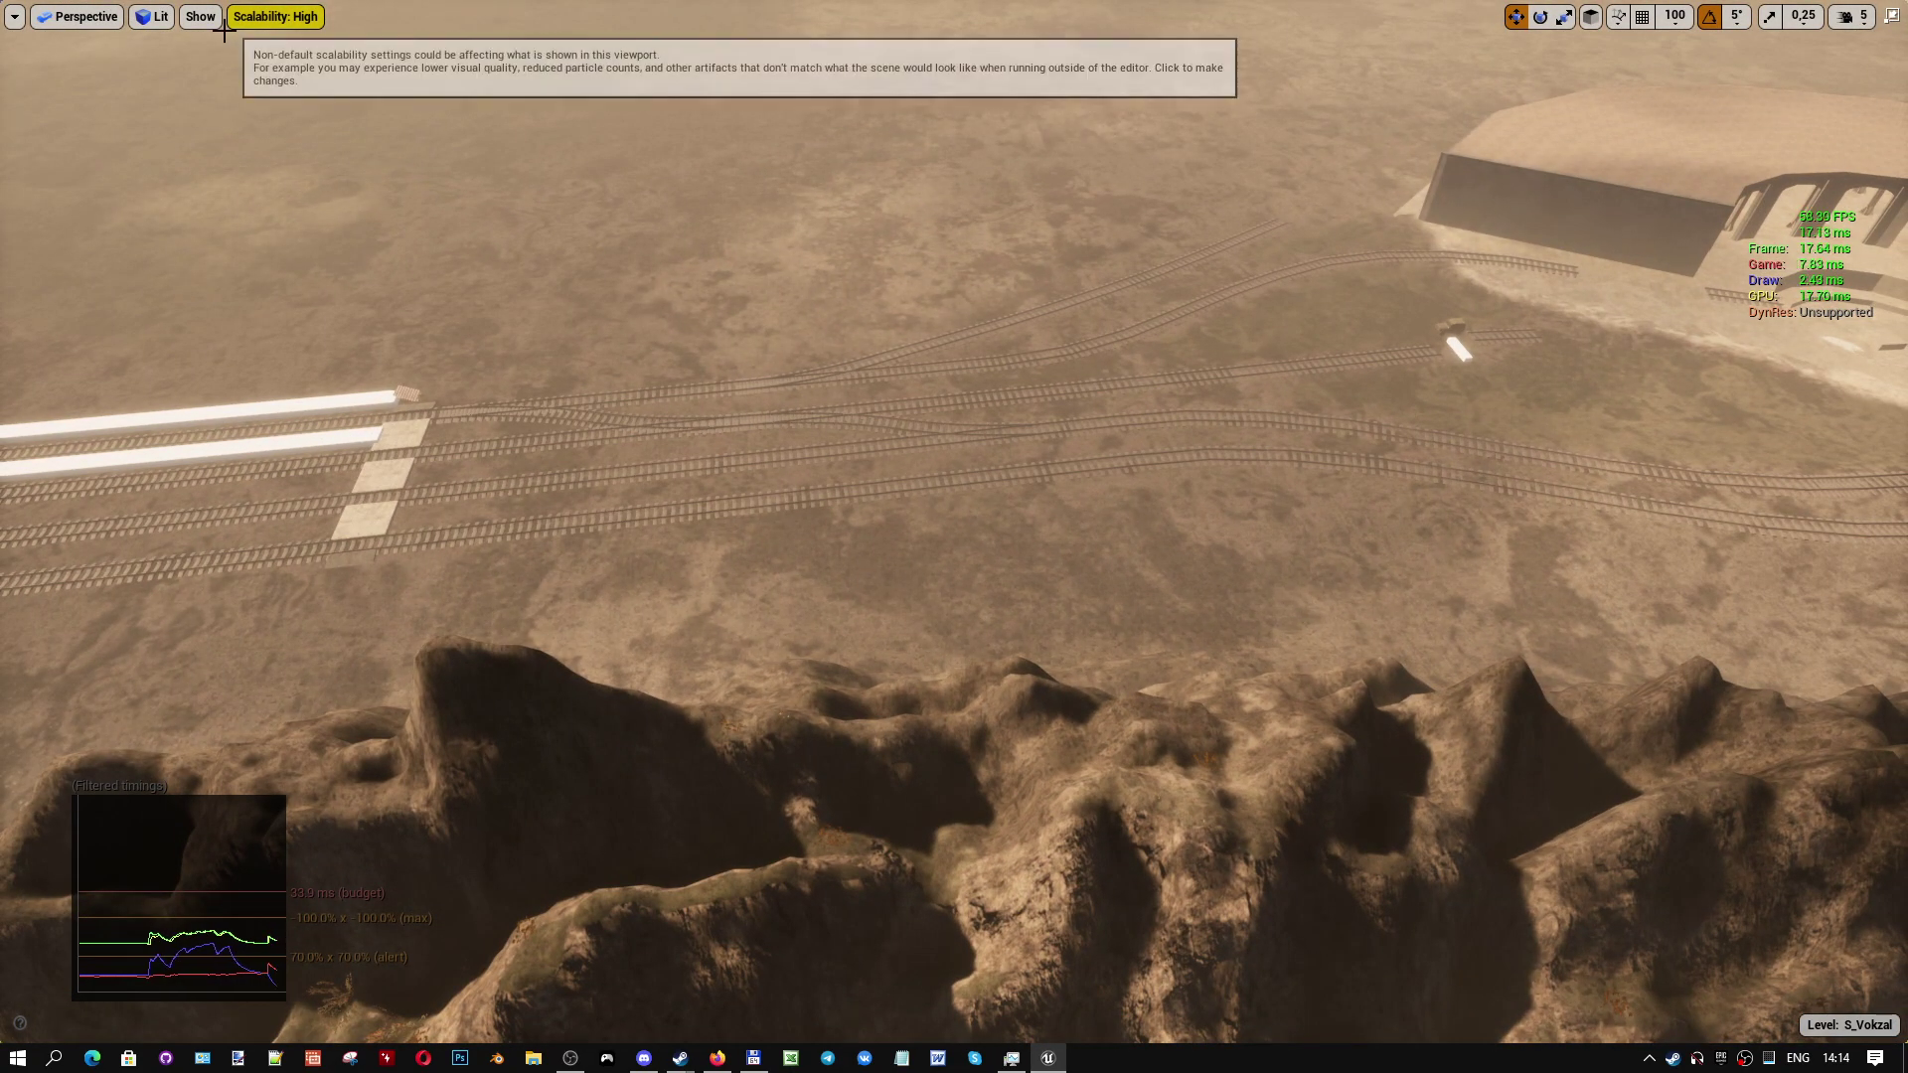
click(154, 17)
click(191, 103)
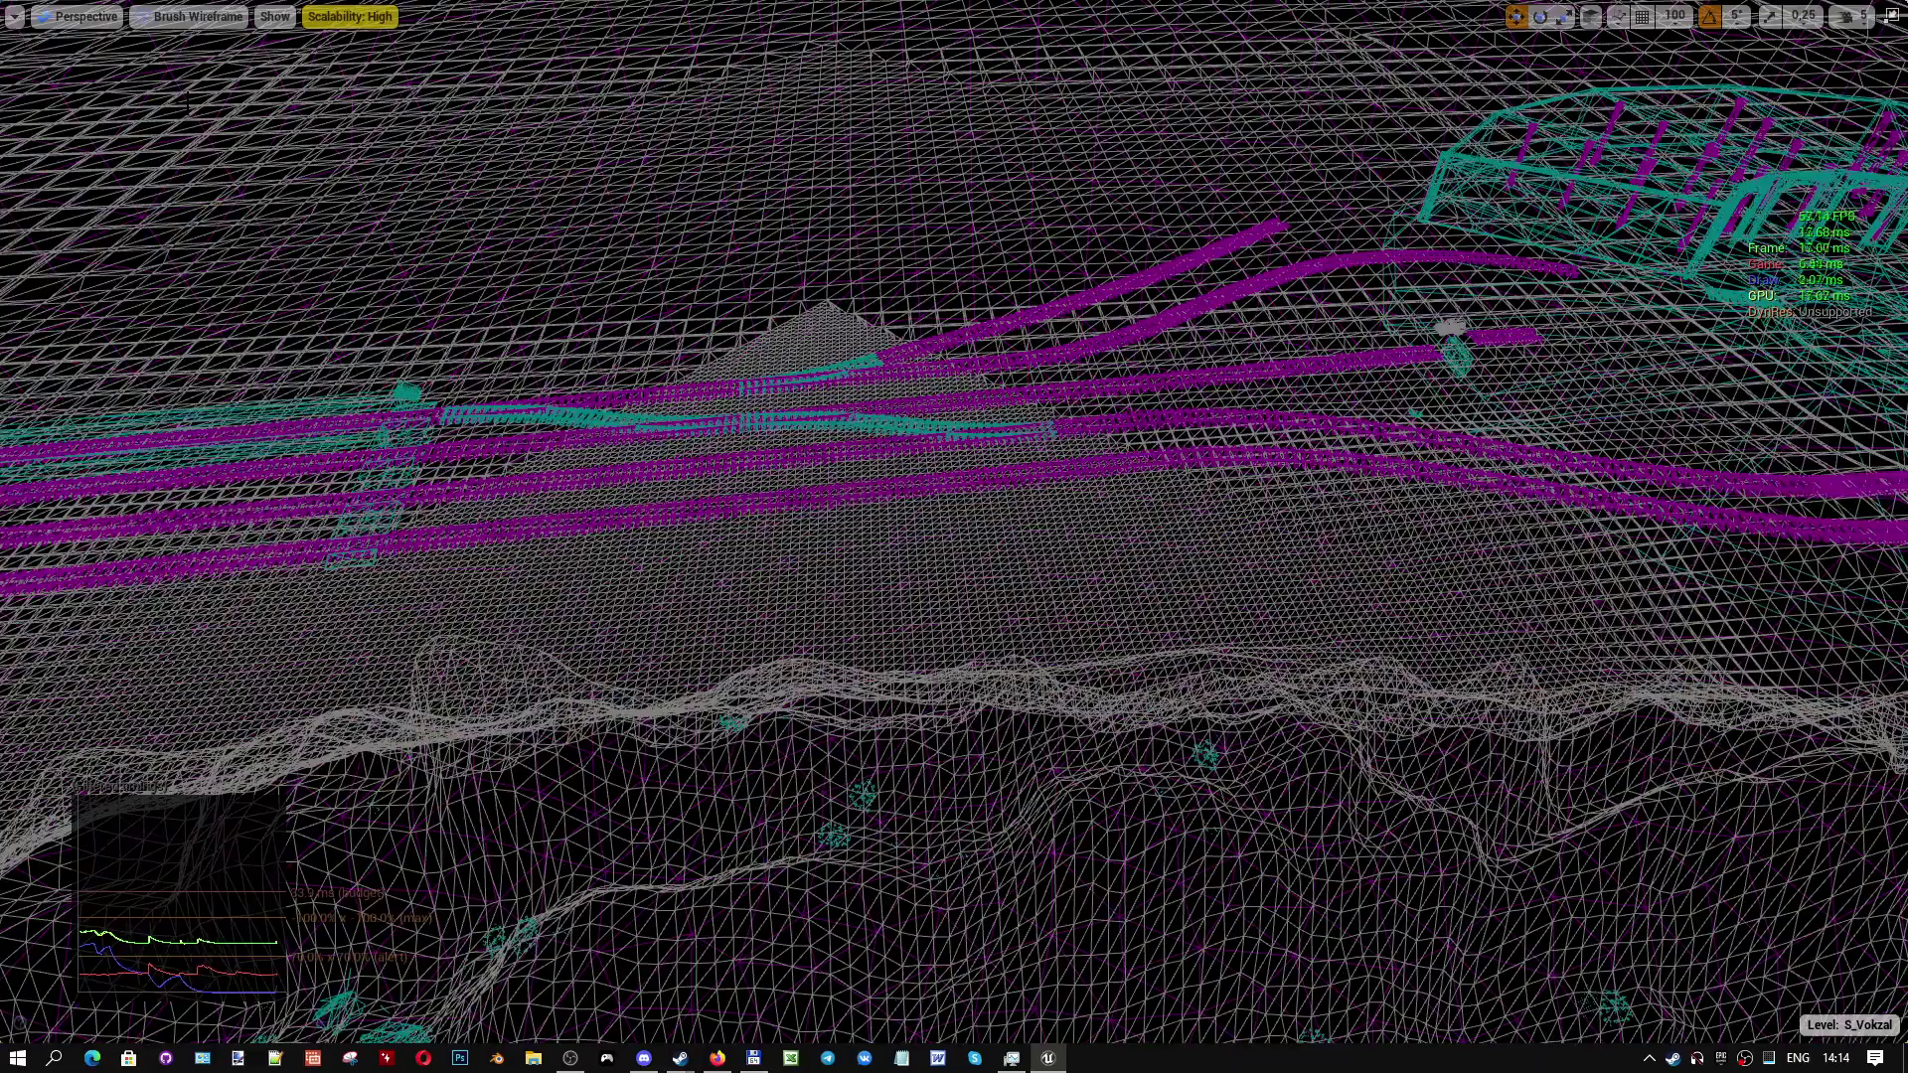
- Fly the wireframe camera low over the tracks, past the station, to the far end
right_drag(954, 537, 1391, 556)
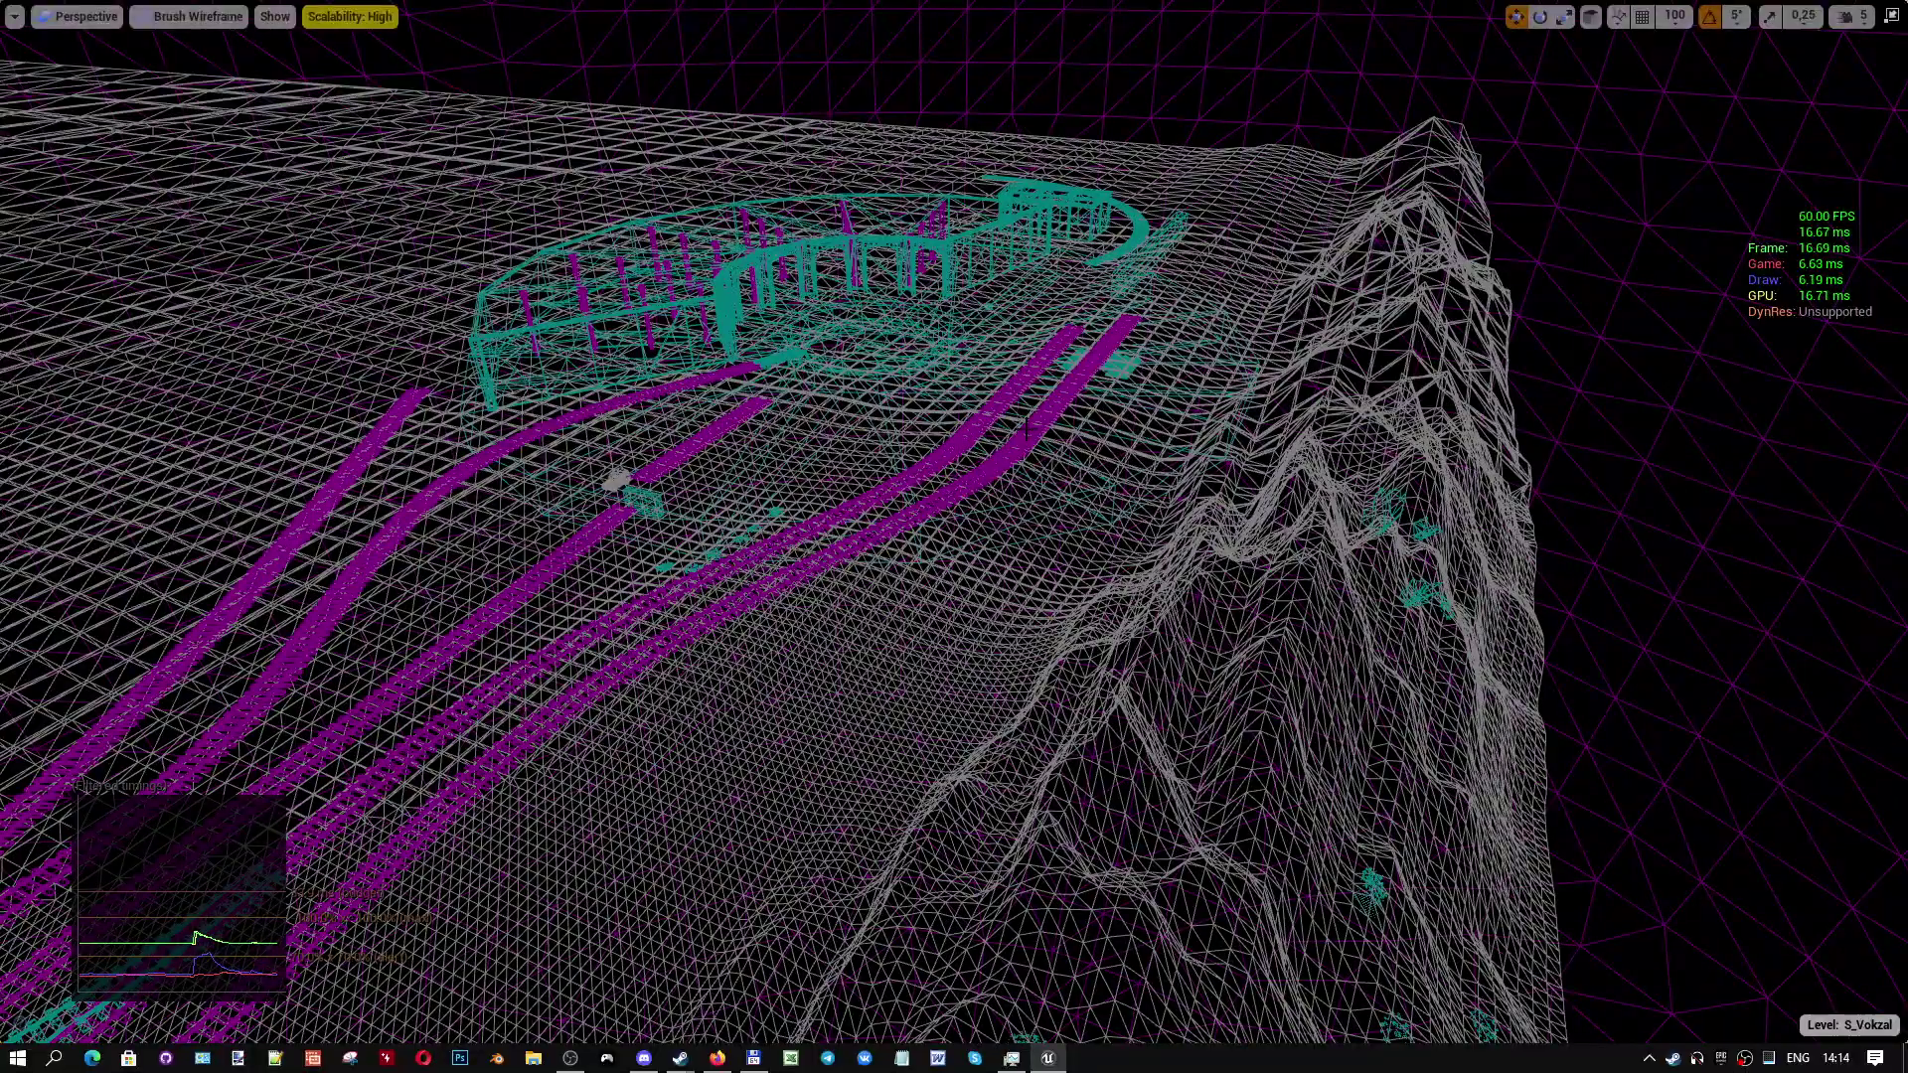
right_drag(1077, 483, 1292, 497)
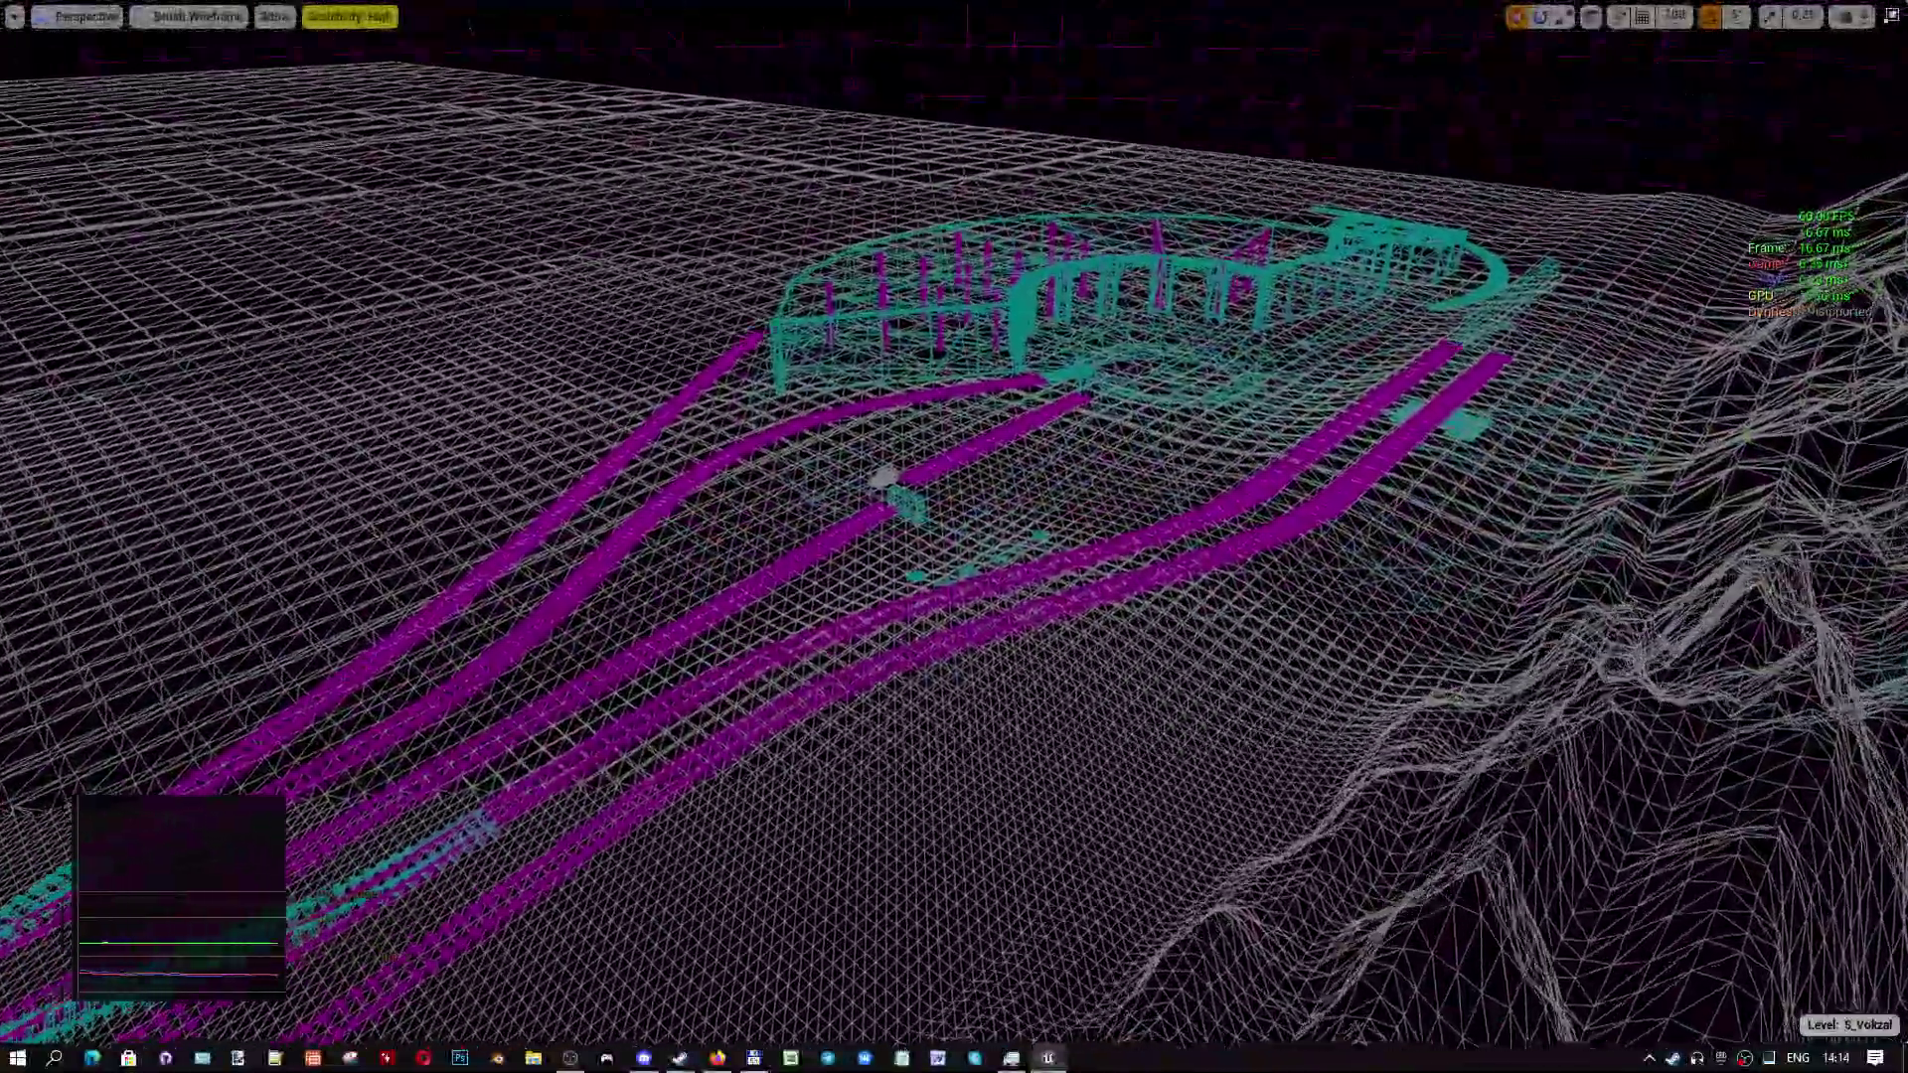
right_drag(955, 536, 1292, 457)
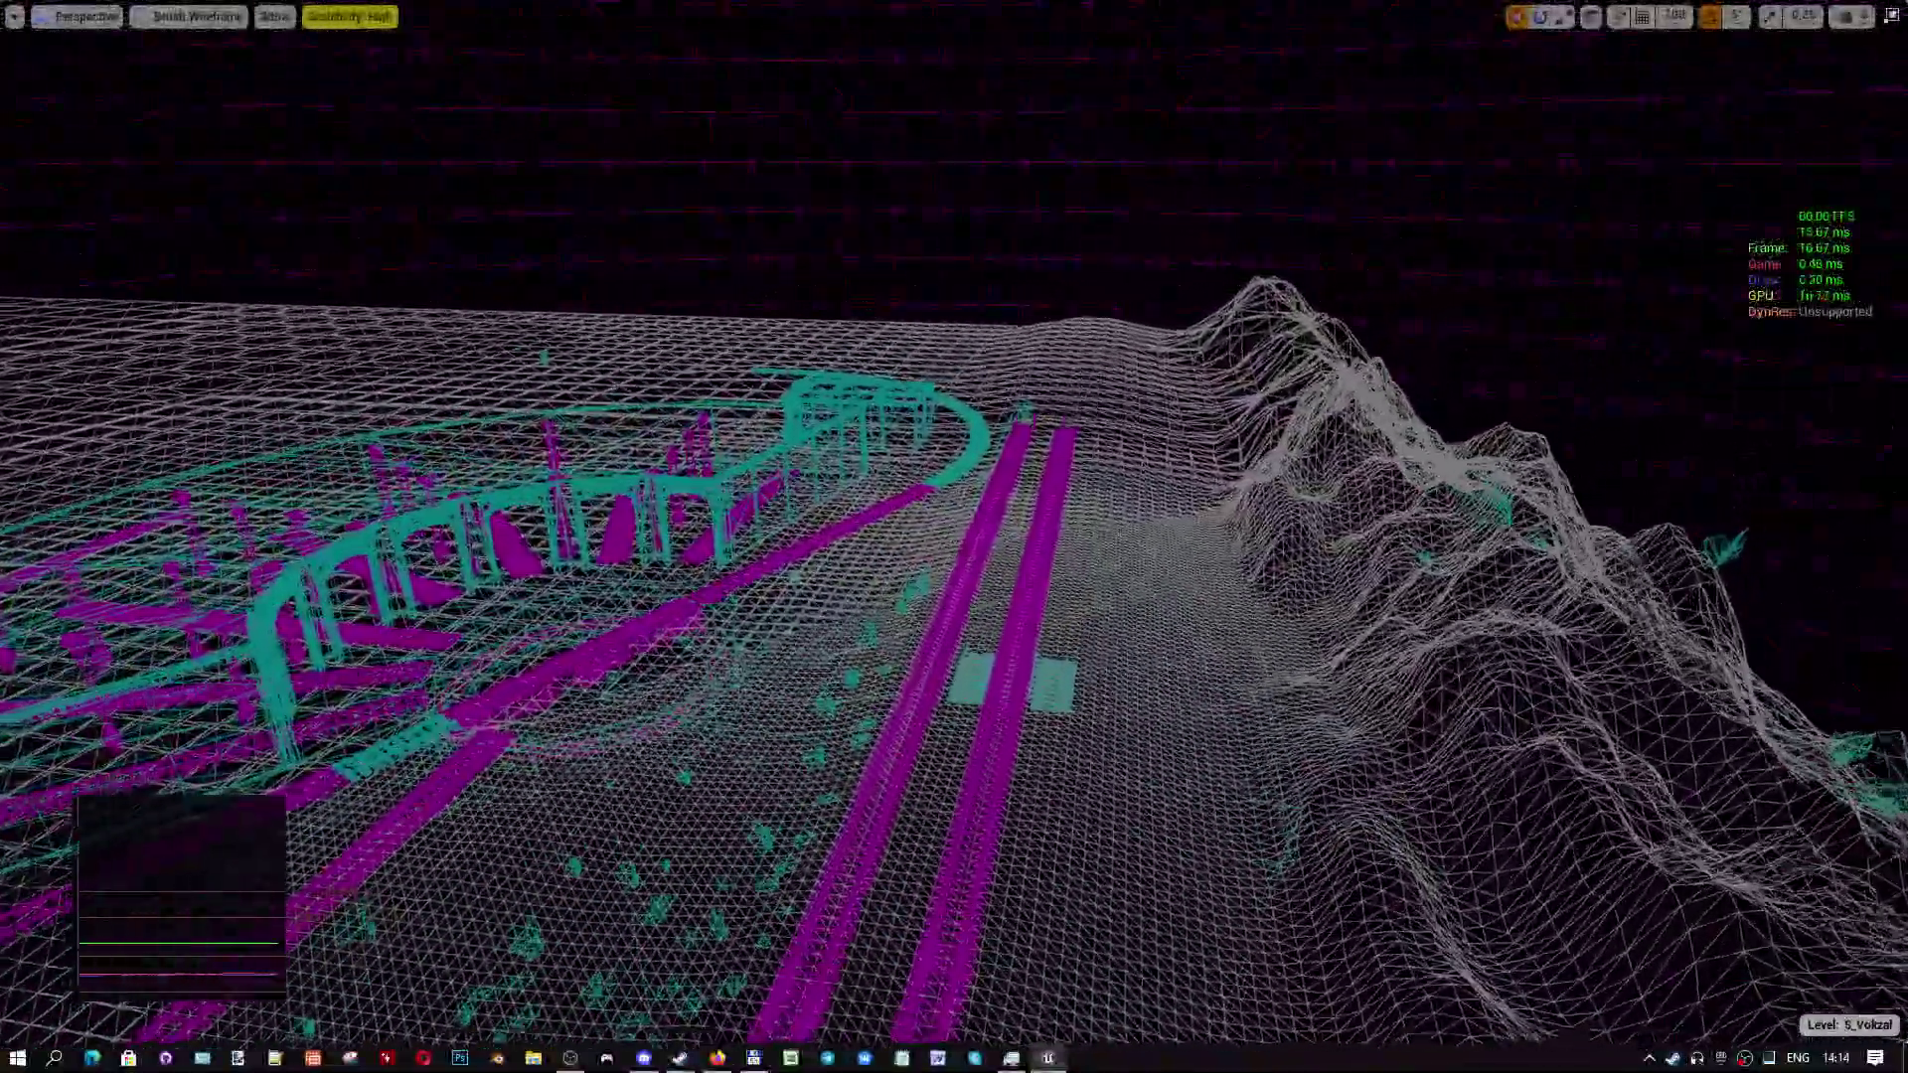
right_drag(954, 536, 497, 556)
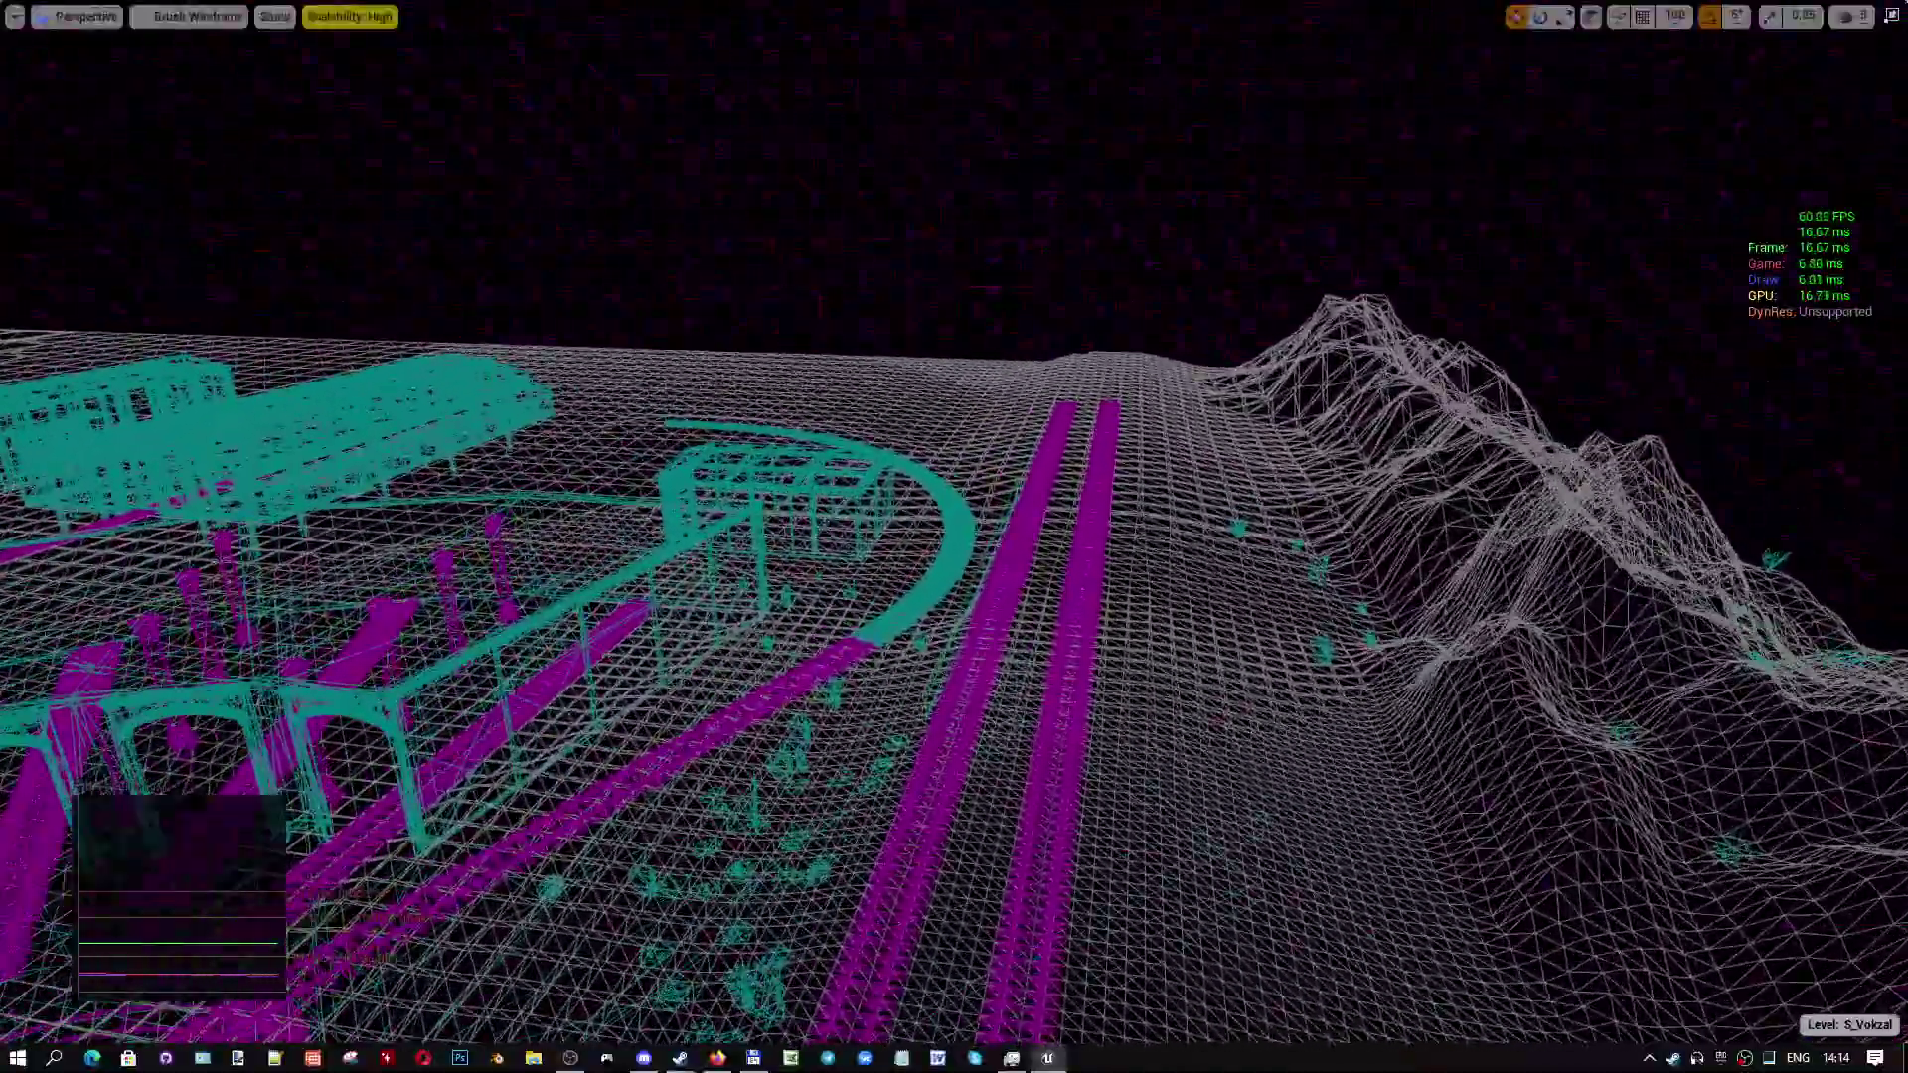
mouse_move(954, 536)
right_down()
mouse_move(1004, 516)
mouse_move(815, 636)
mouse_move(775, 695)
mouse_move(954, 418)
mouse_move(984, 402)
mouse_move(944, 532)
mouse_move(914, 533)
right_up()
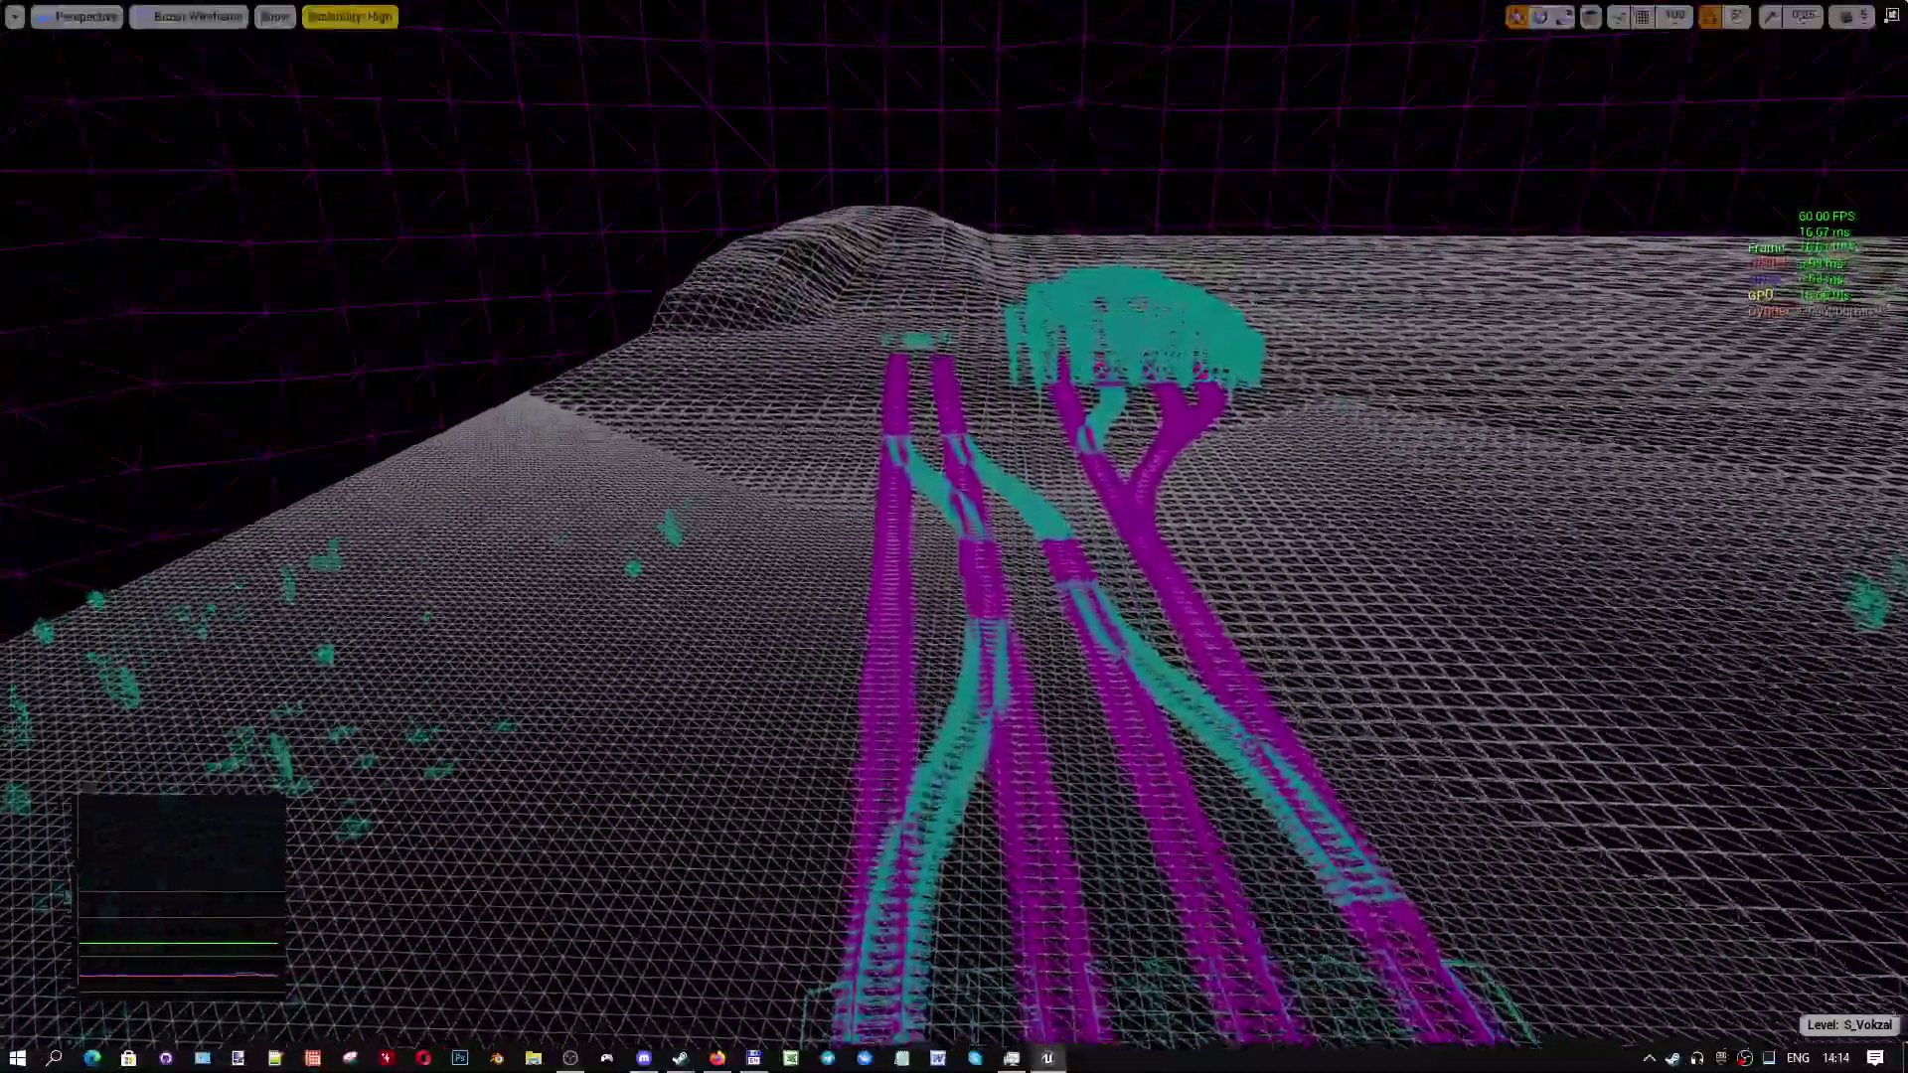
mouse_move(954, 537)
right_down()
mouse_move(899, 530)
mouse_move(974, 533)
mouse_move(956, 559)
mouse_move(954, 517)
right_up()
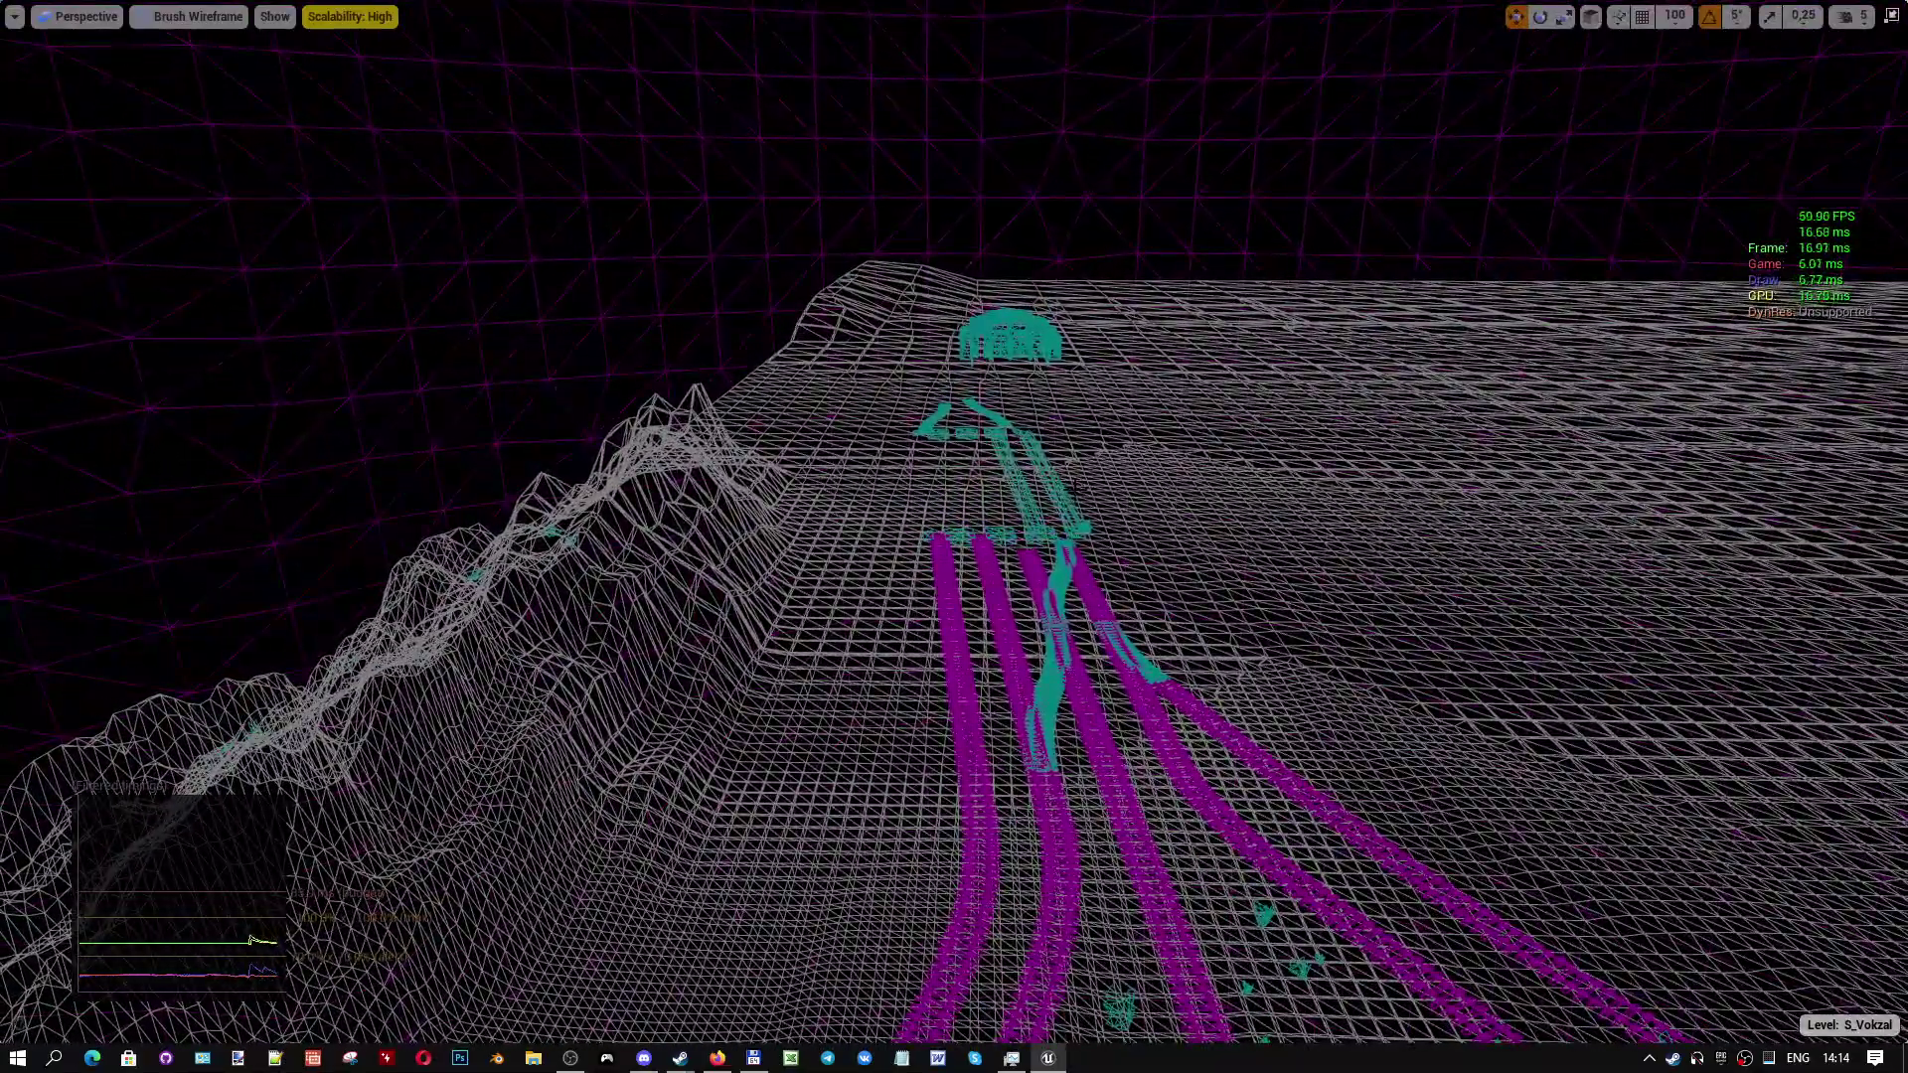
- Exit immersive mode, search the World Outliner for 'VO', and select CullDistanceVolumeGlobal
key(F11)
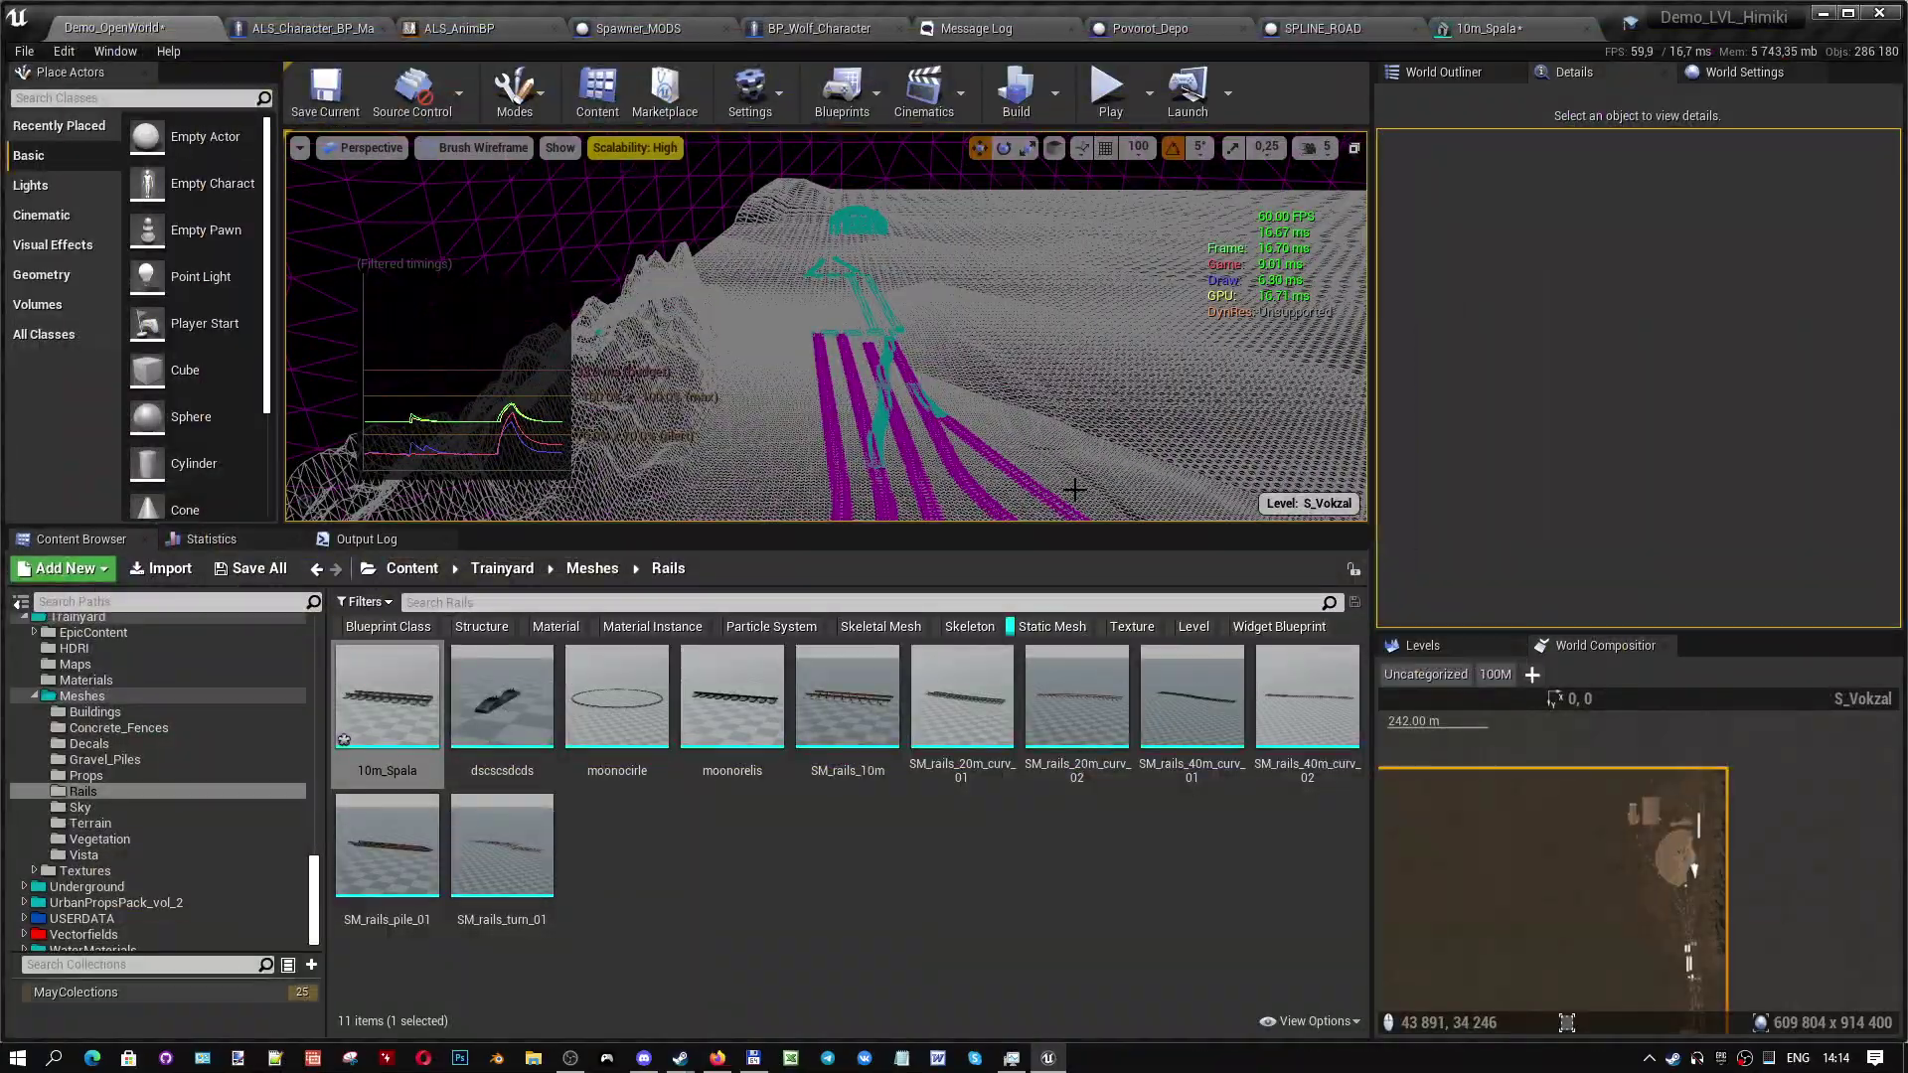
click(1443, 71)
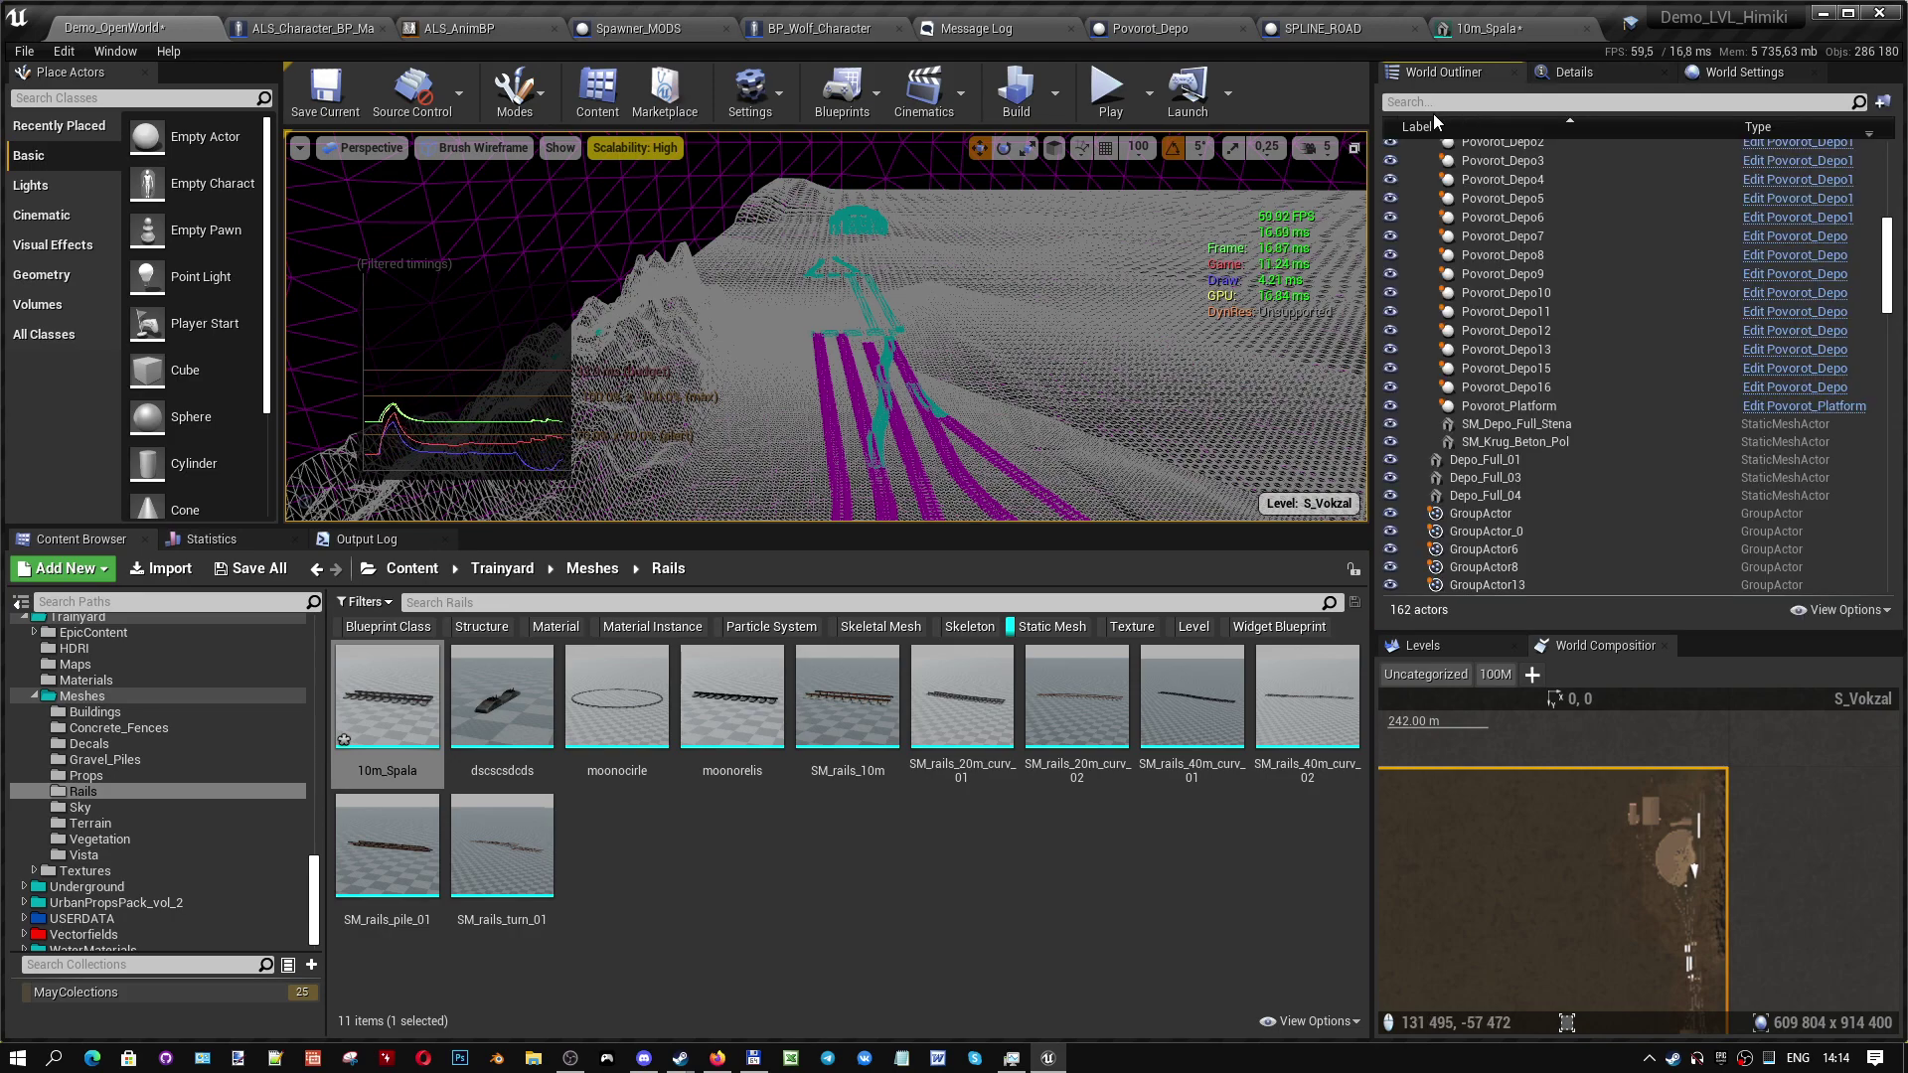
text(CALL)
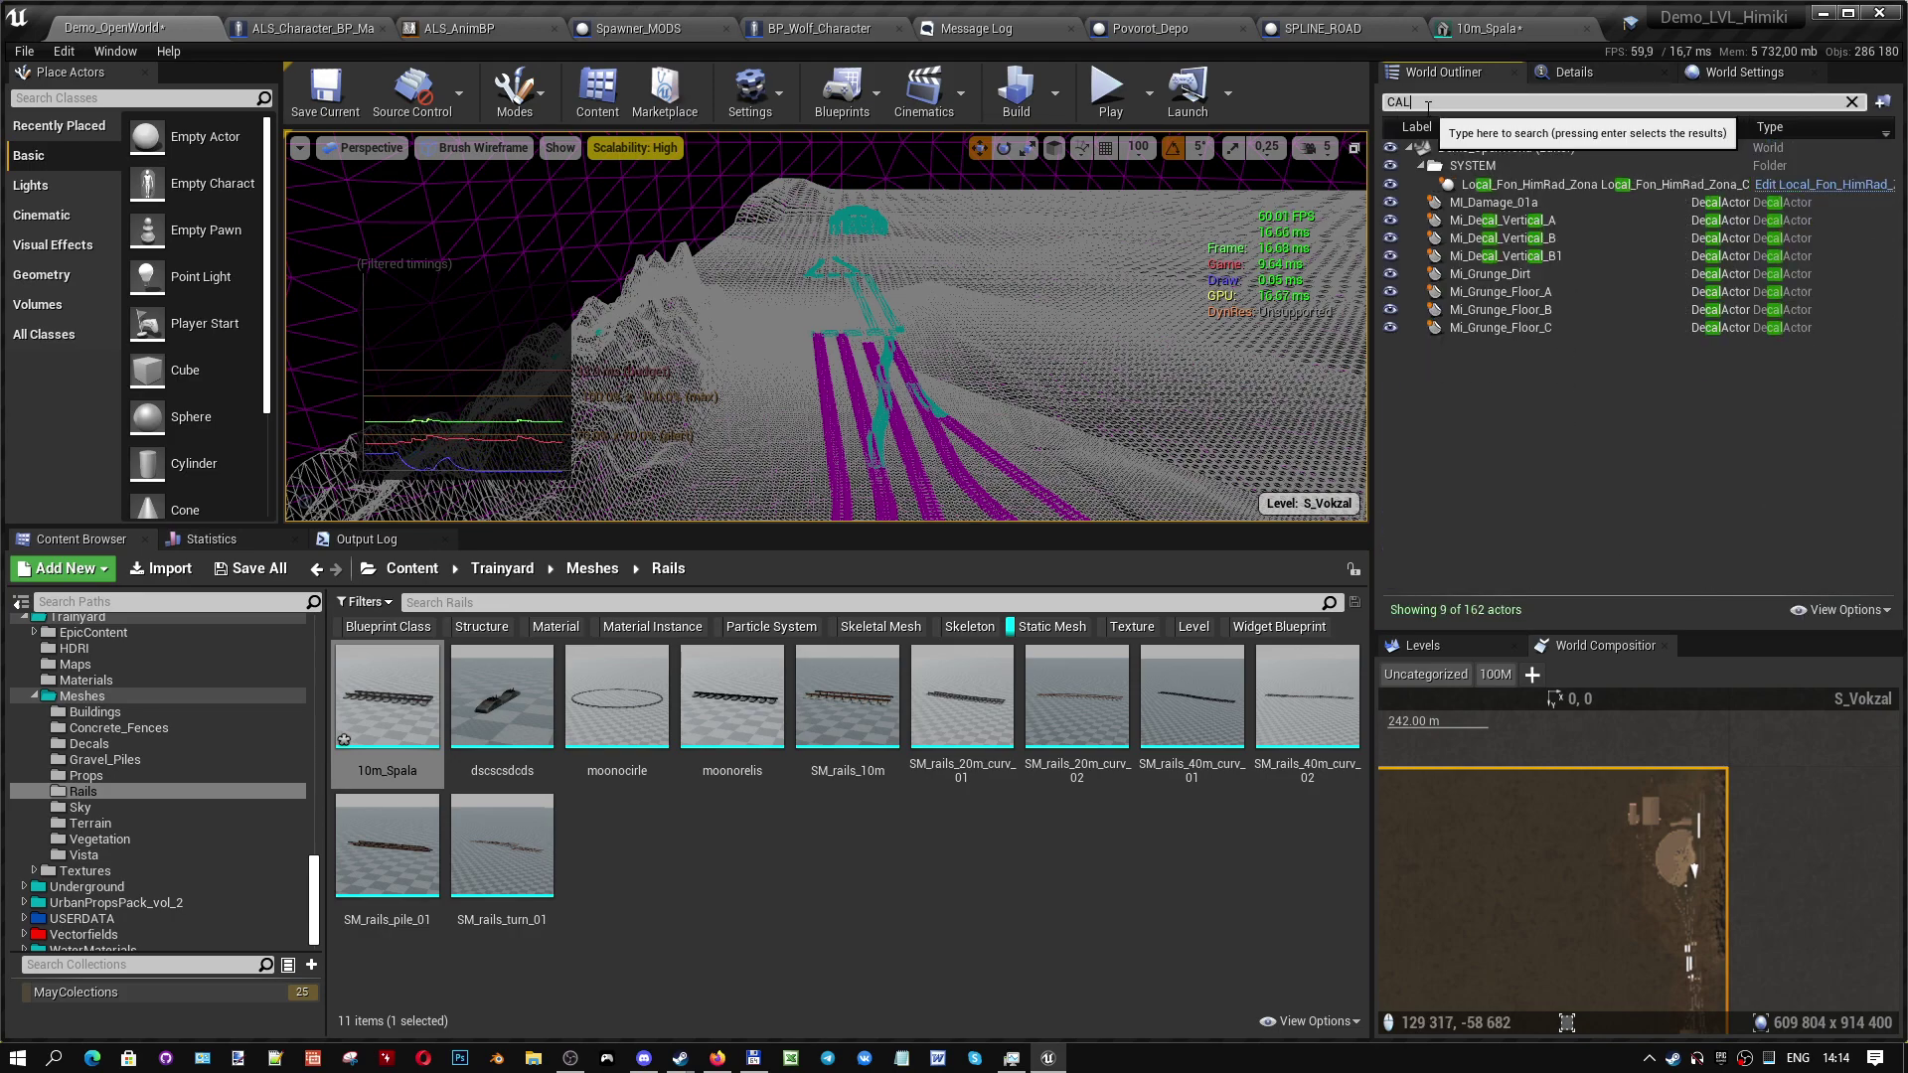
key(BackSpace)
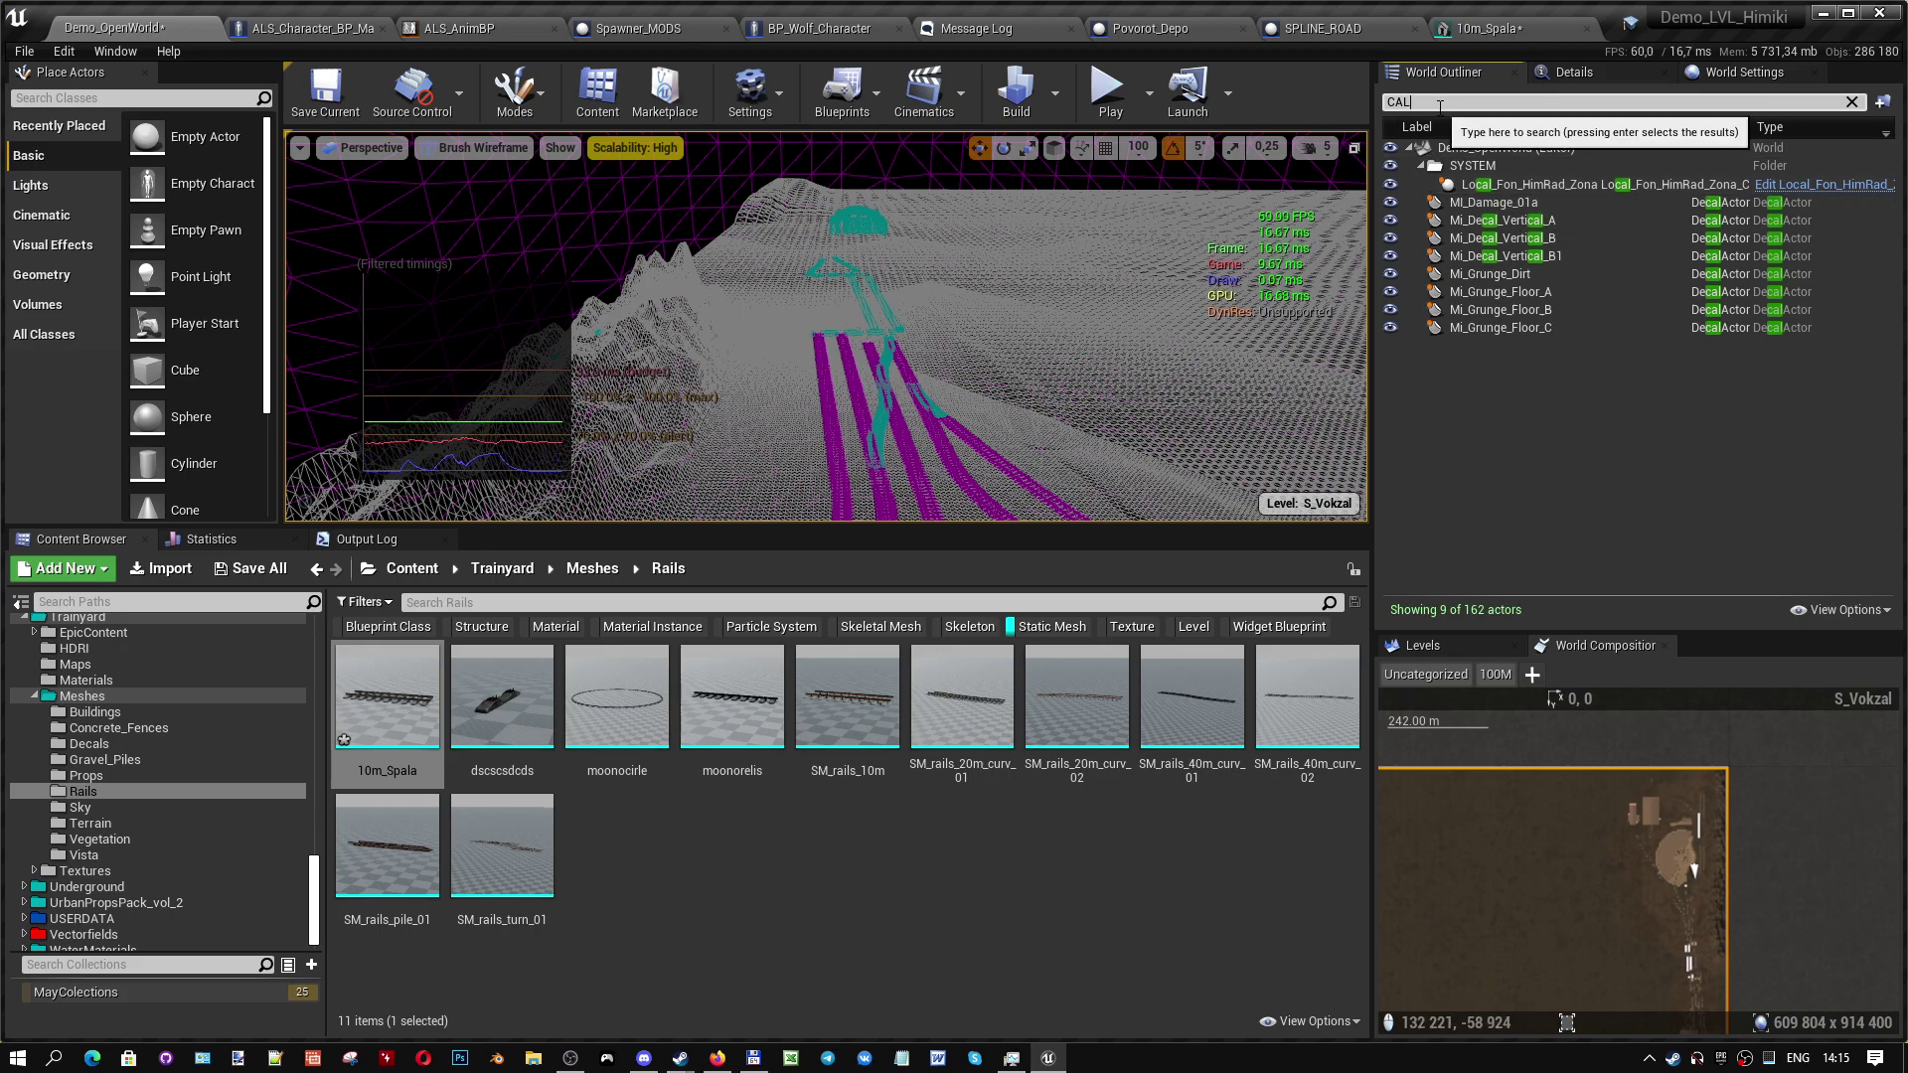
key(BackSpace)
key(BackSpace)
key(BackSpace)
text(VO)
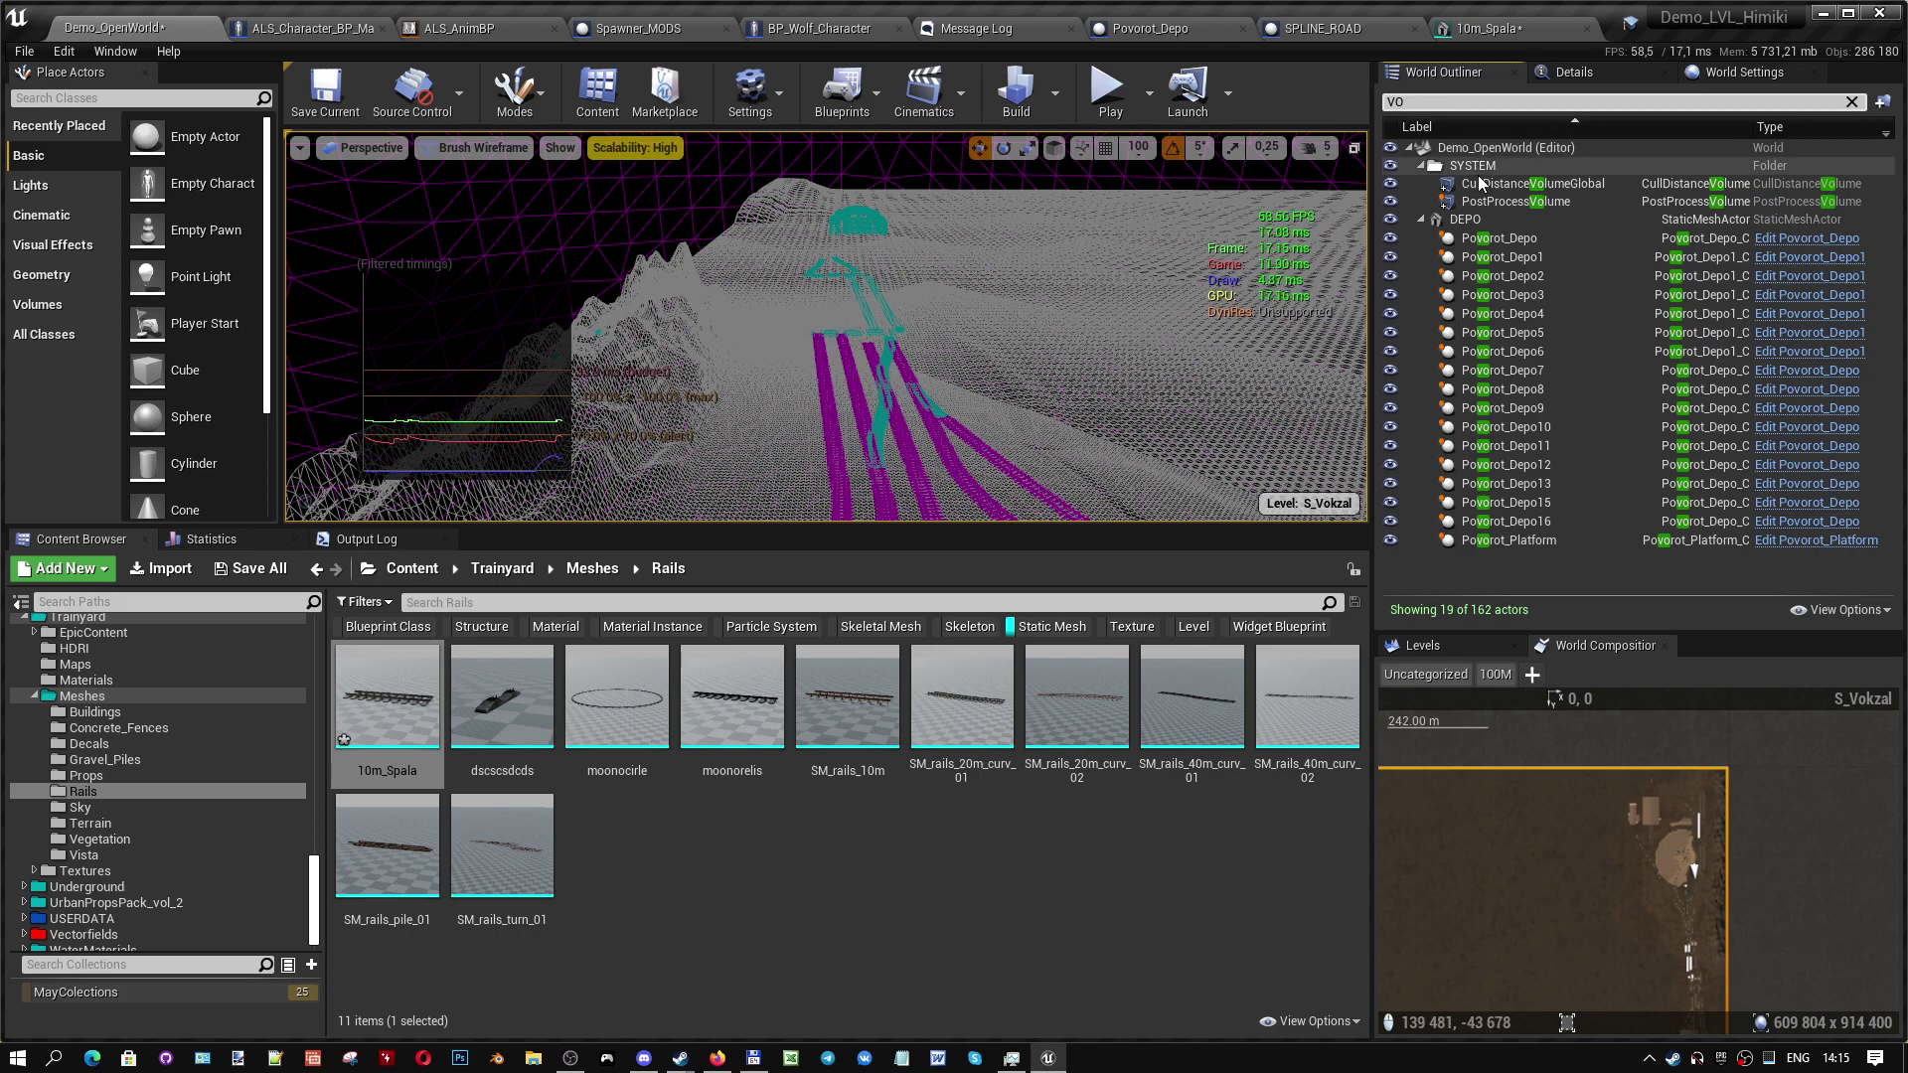
click(1521, 184)
- Enlarge the Details panel to show all six cull distance entries, then fly the view to the station
click(1573, 72)
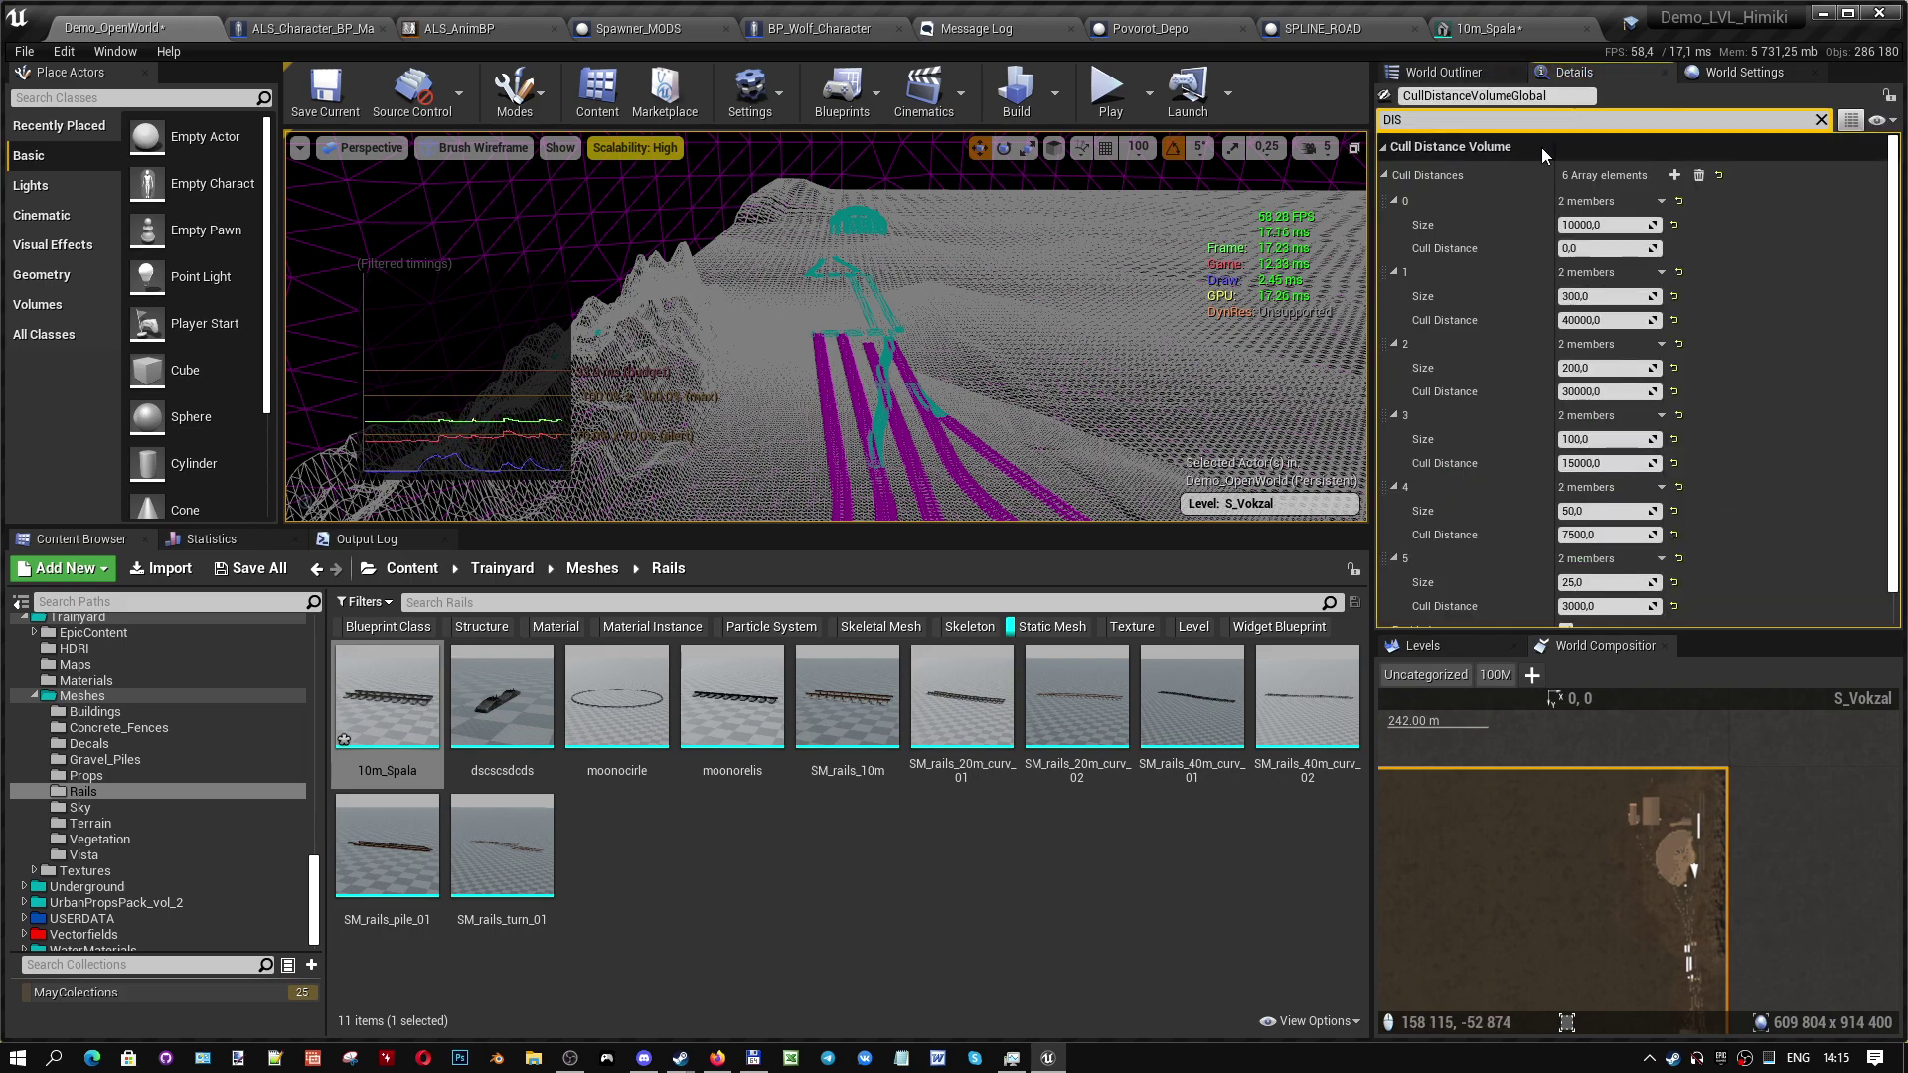
drag(1757, 636, 1757, 748)
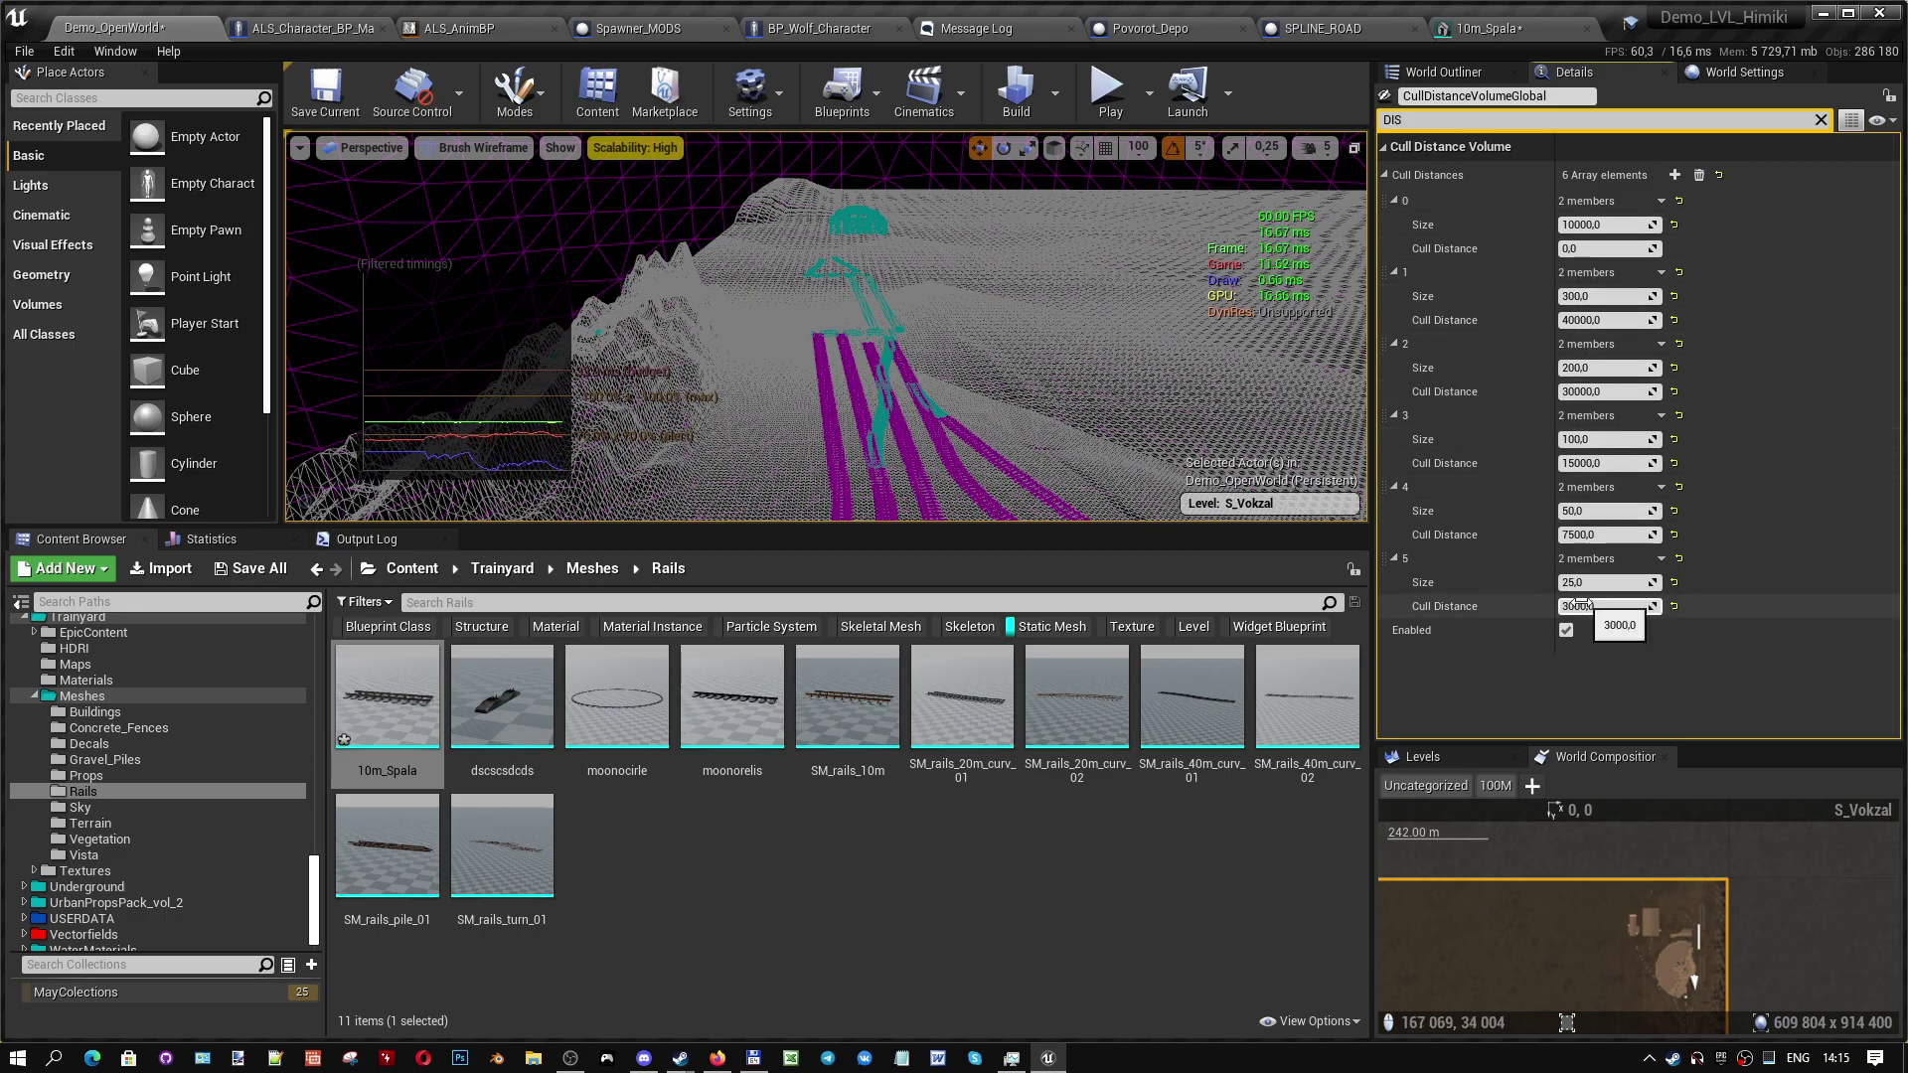
right_drag(825, 328, 775, 328)
mouse_move(827, 326)
right_down()
mouse_move(755, 318)
mouse_move(1213, 371)
right_up()
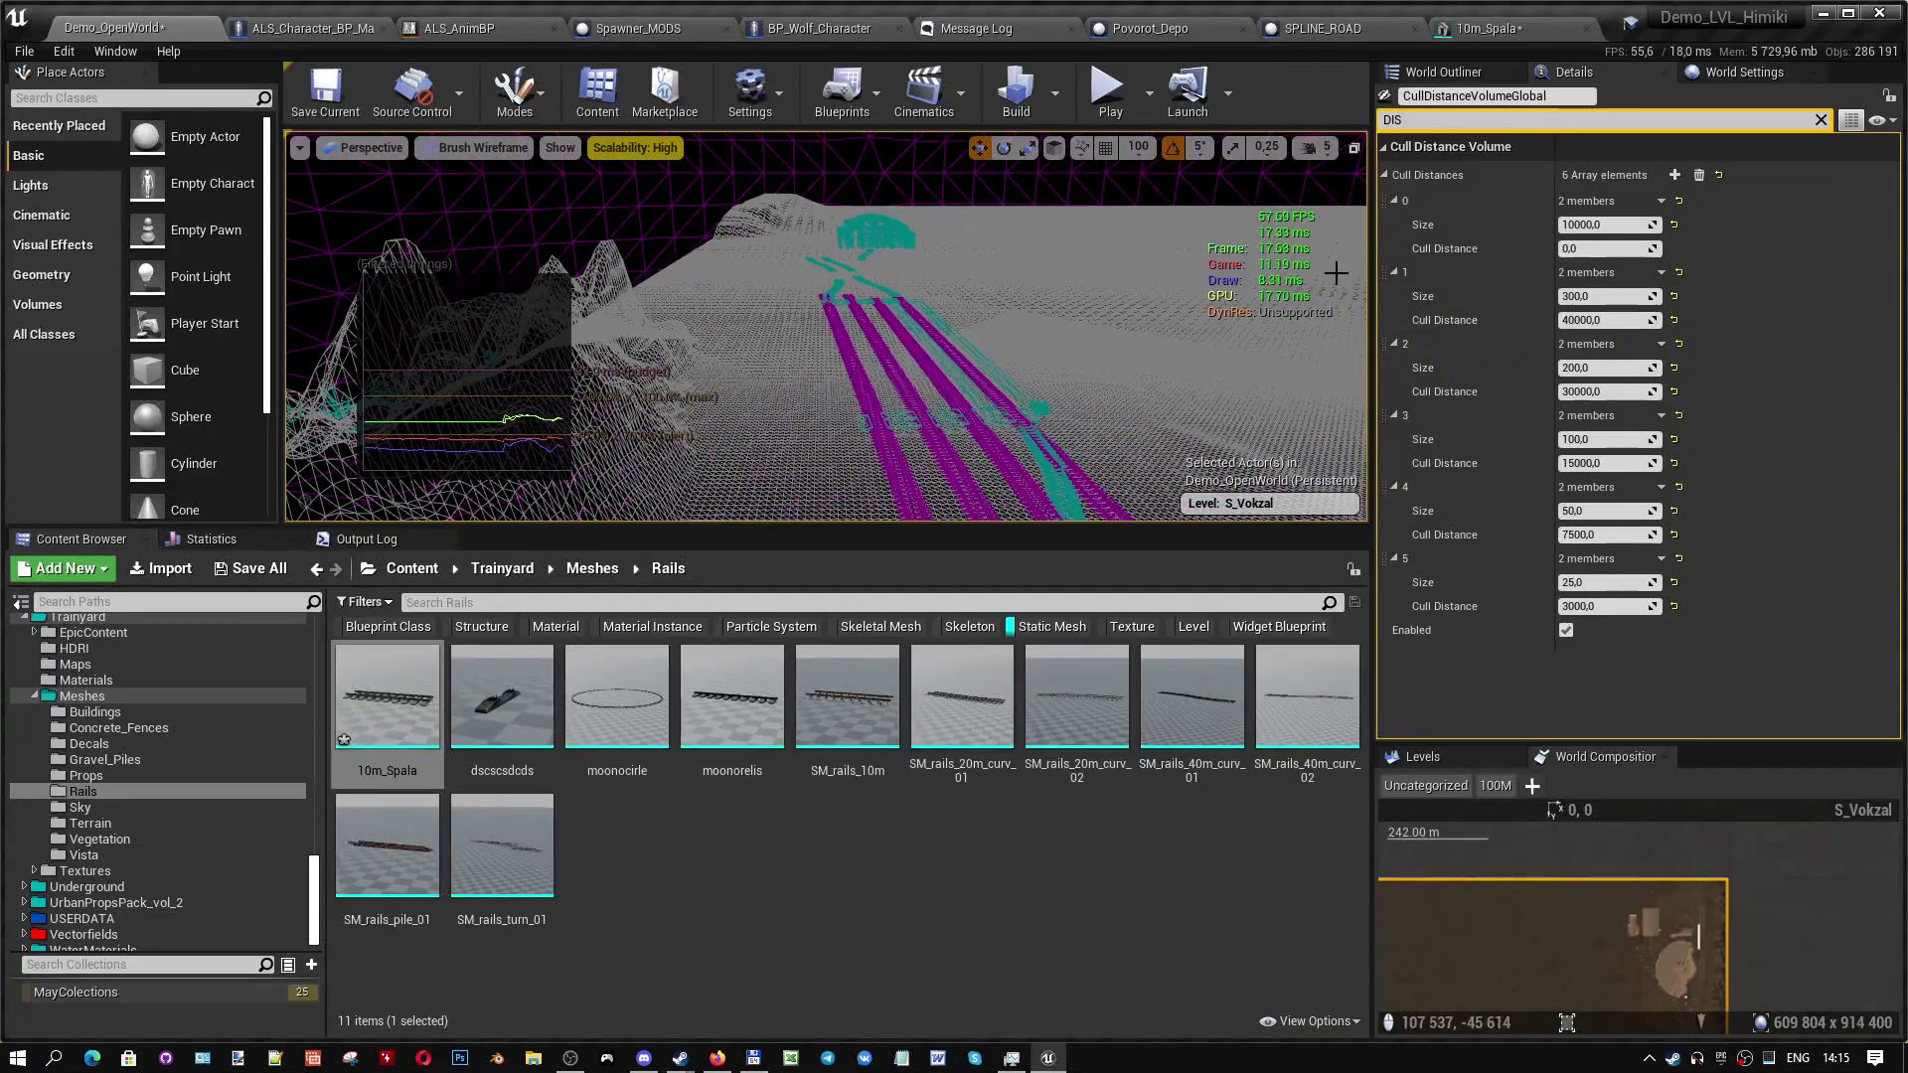
mouse_move(1128, 264)
right_down()
mouse_move(1083, 266)
mouse_move(1123, 268)
right_up()
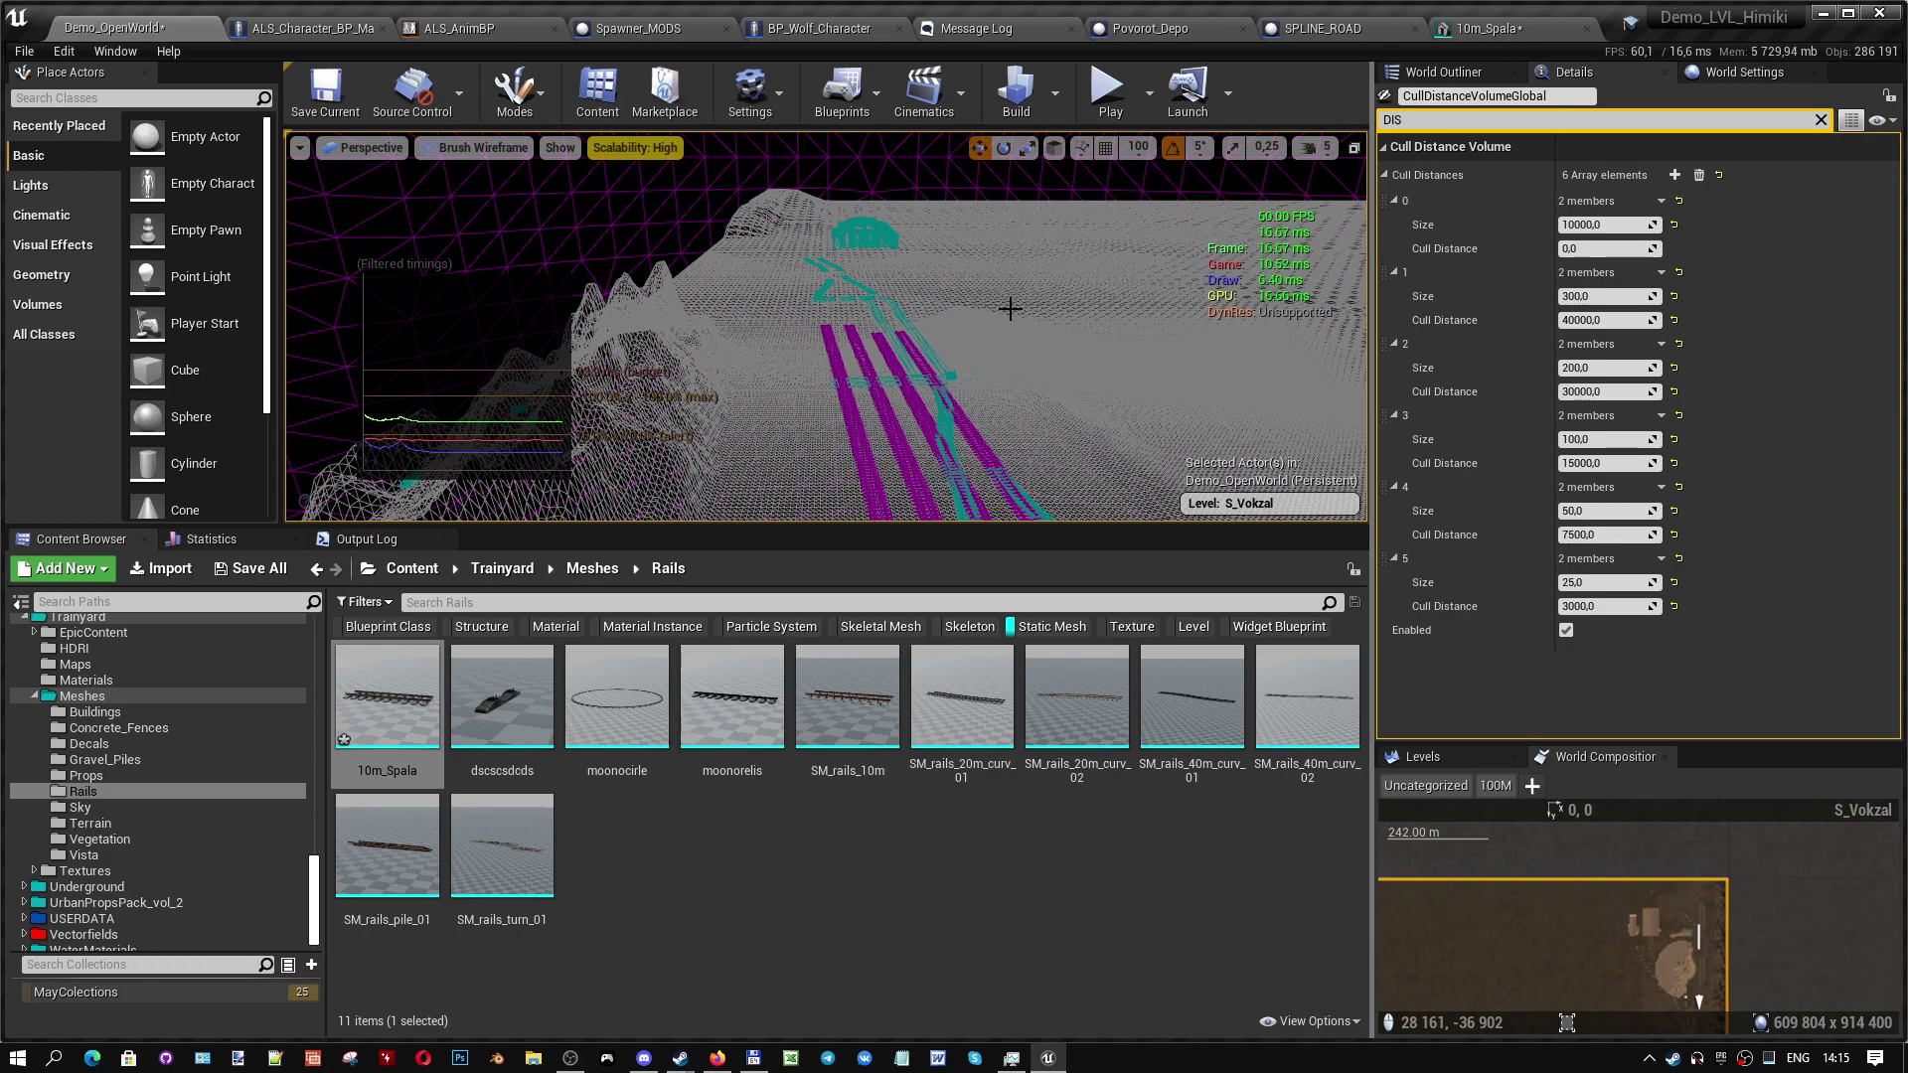
right_drag(850, 308, 855, 310)
- Go immersive fullscreen, turn toward the distant hangars, and start Play In Editor
key(F11)
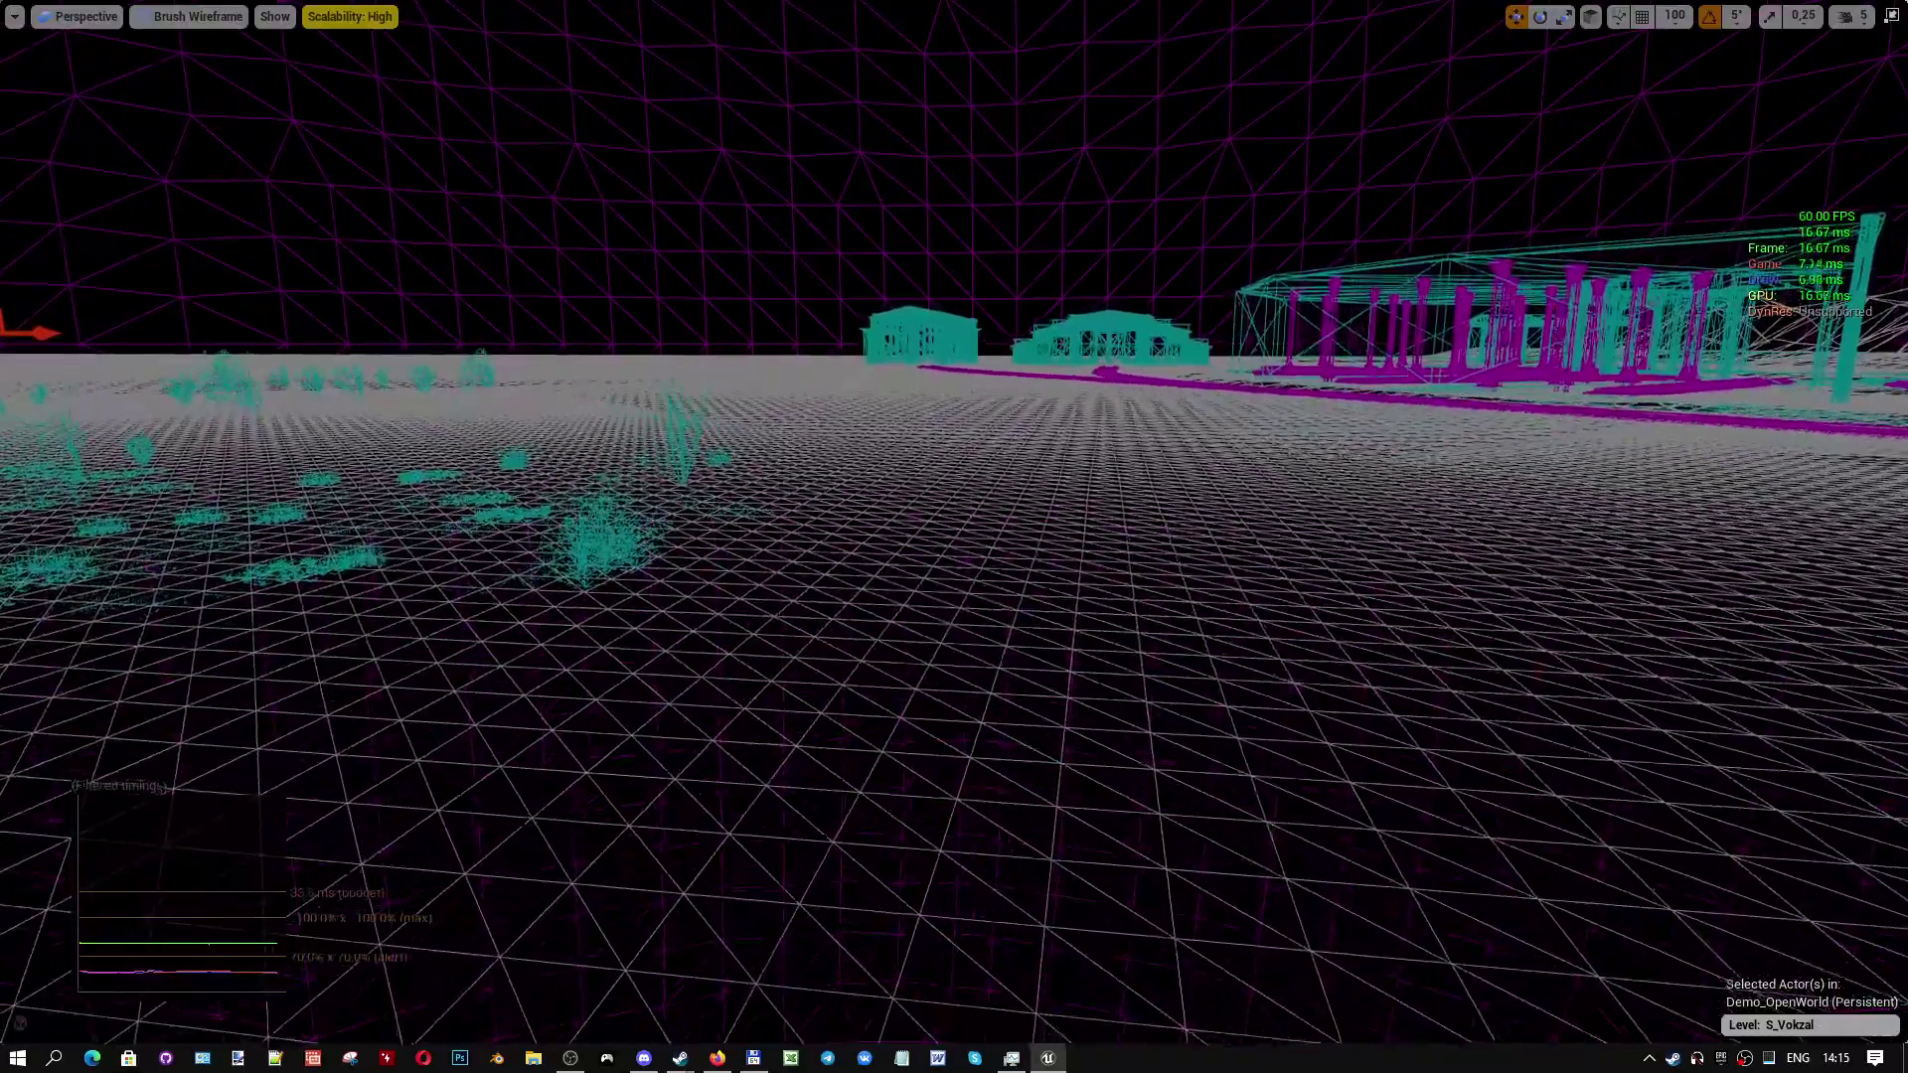
right_drag(854, 310, 854, 310)
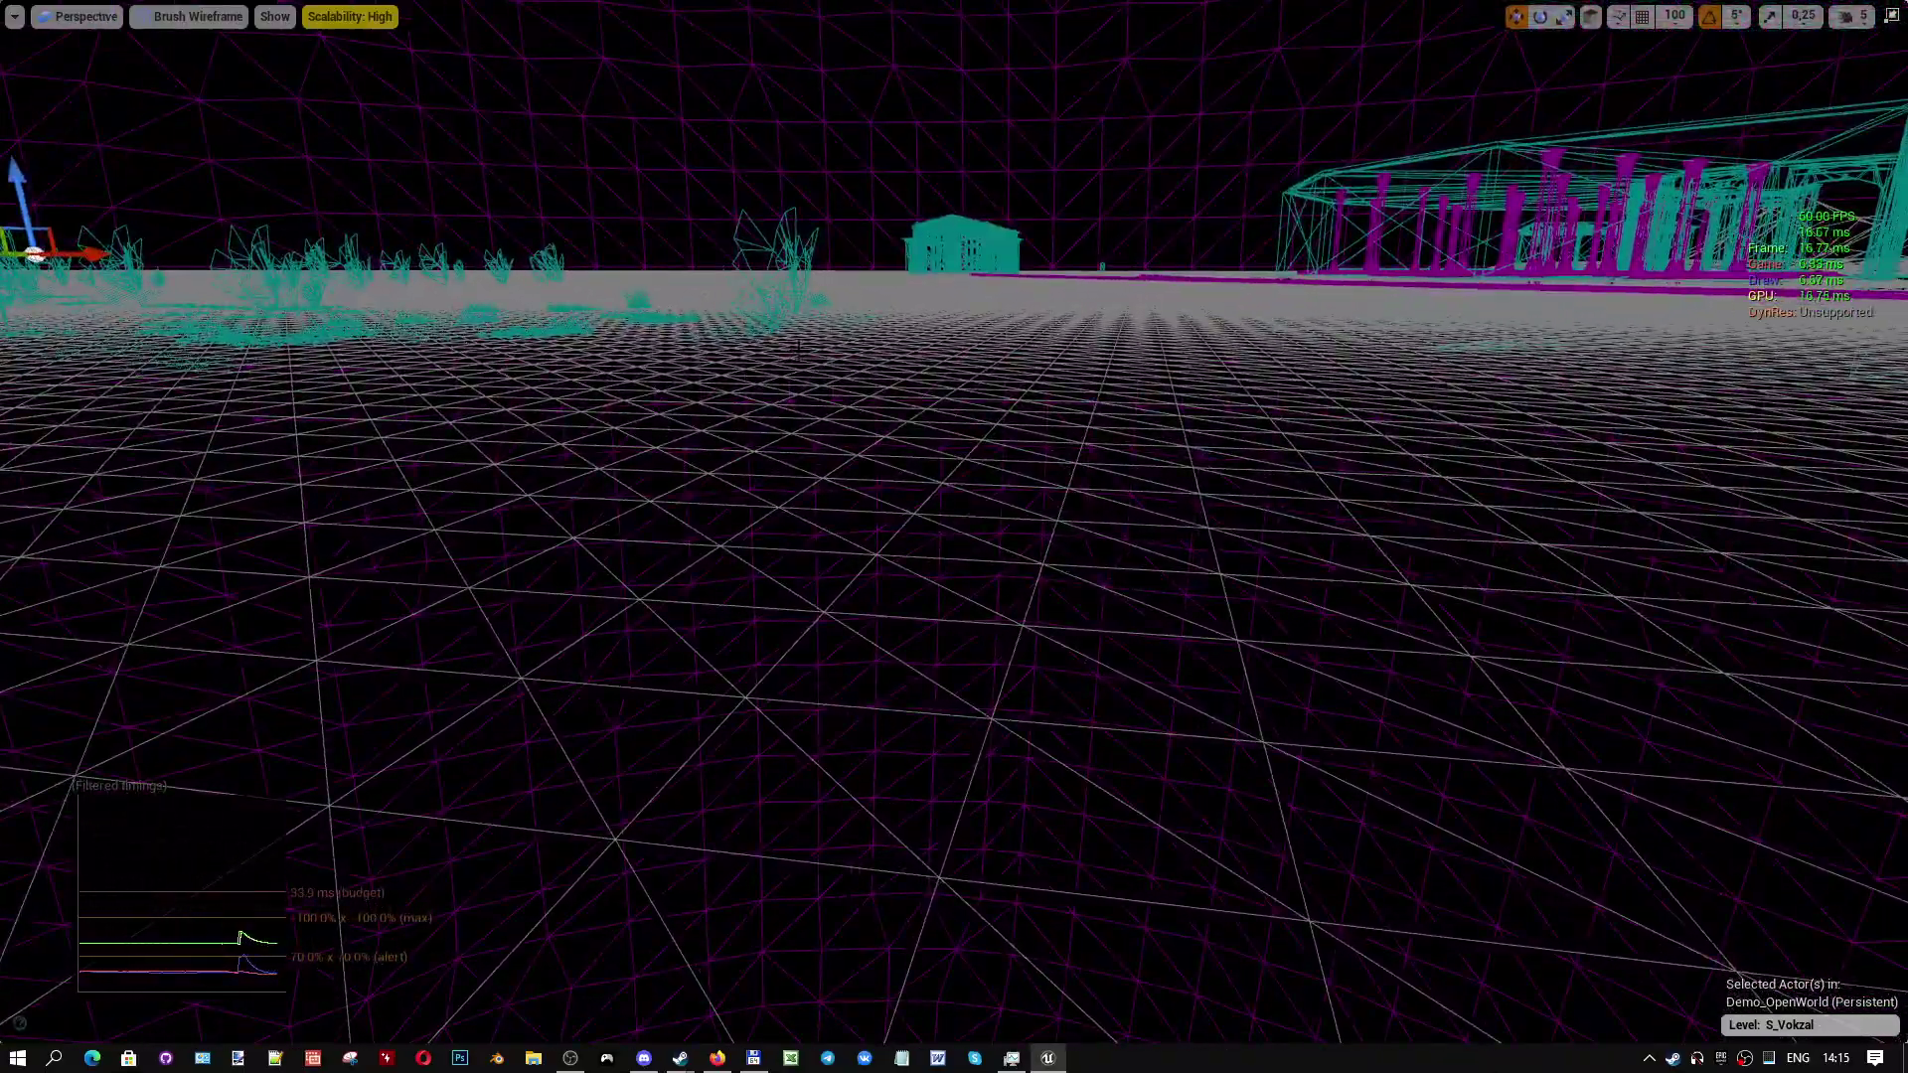
key(alt+p)
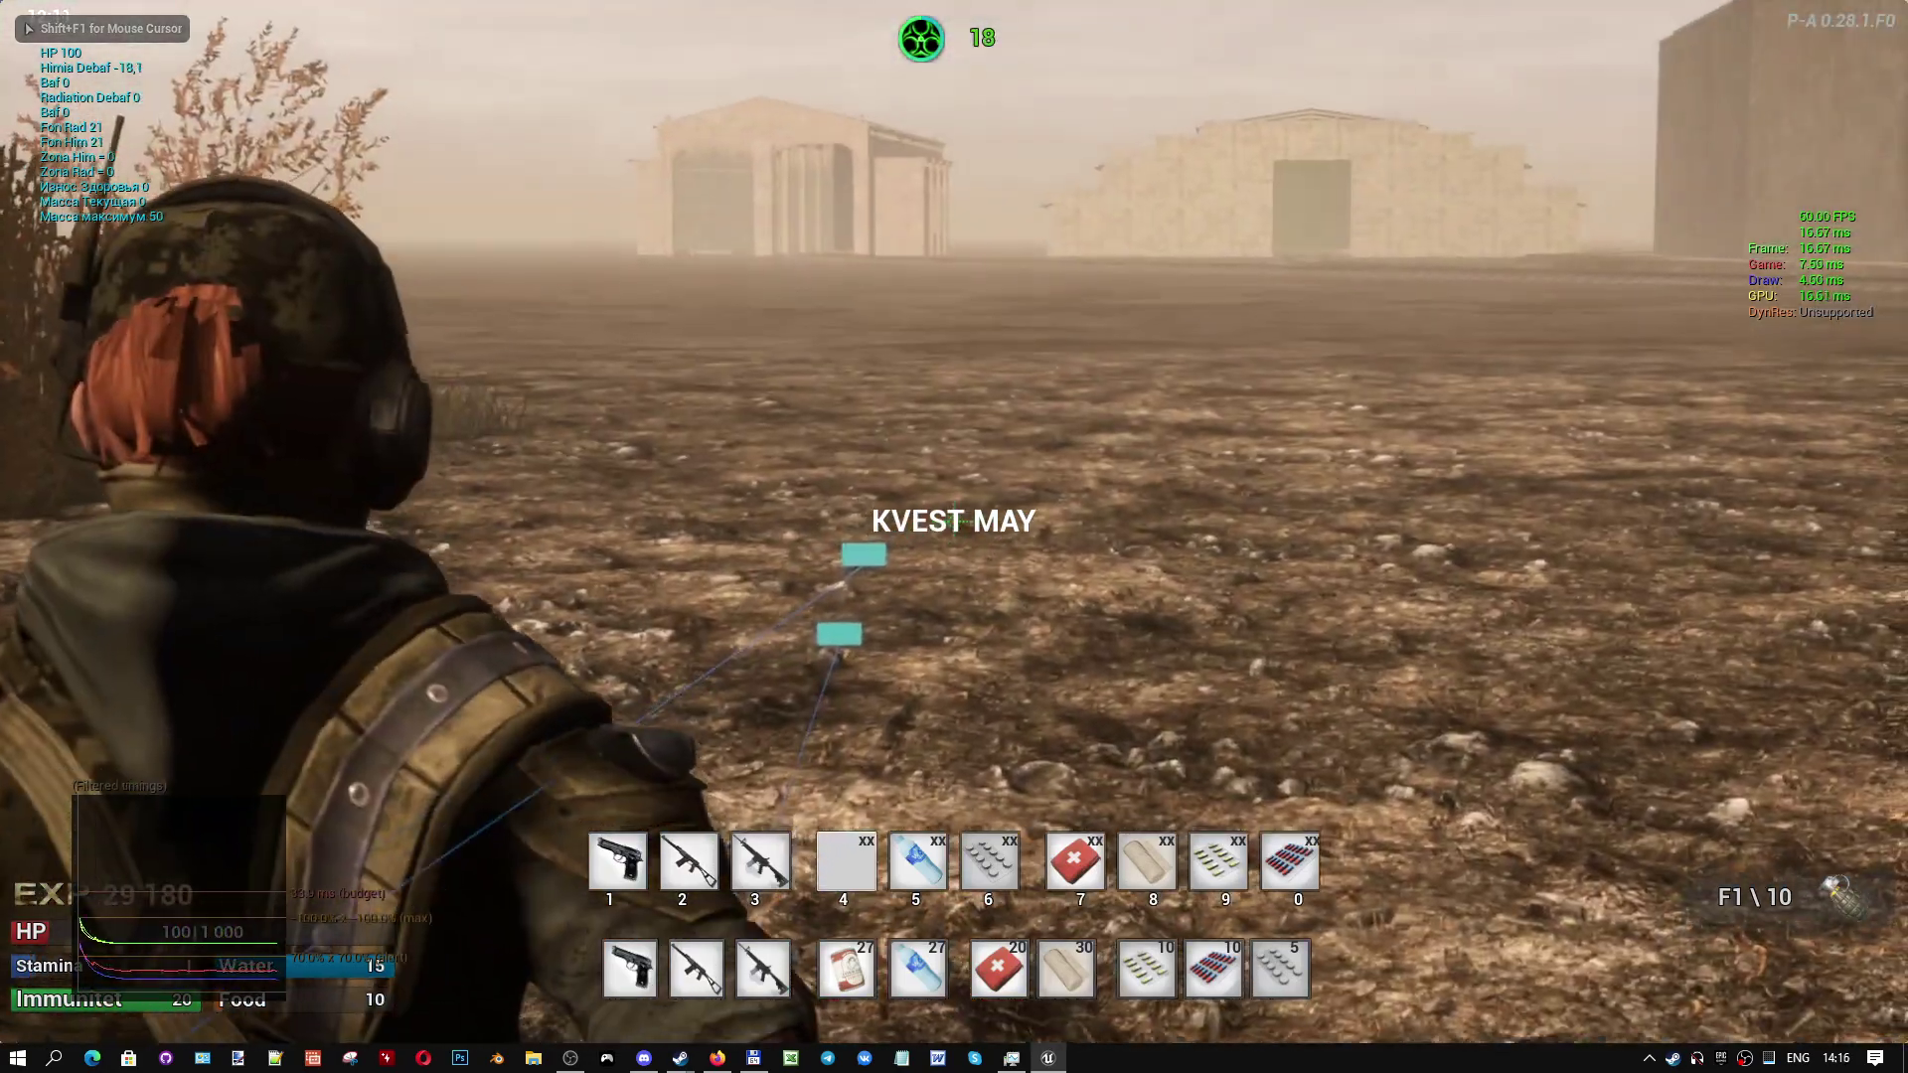
- Move the character across the field toward the hangars, then end the play test
key(3)
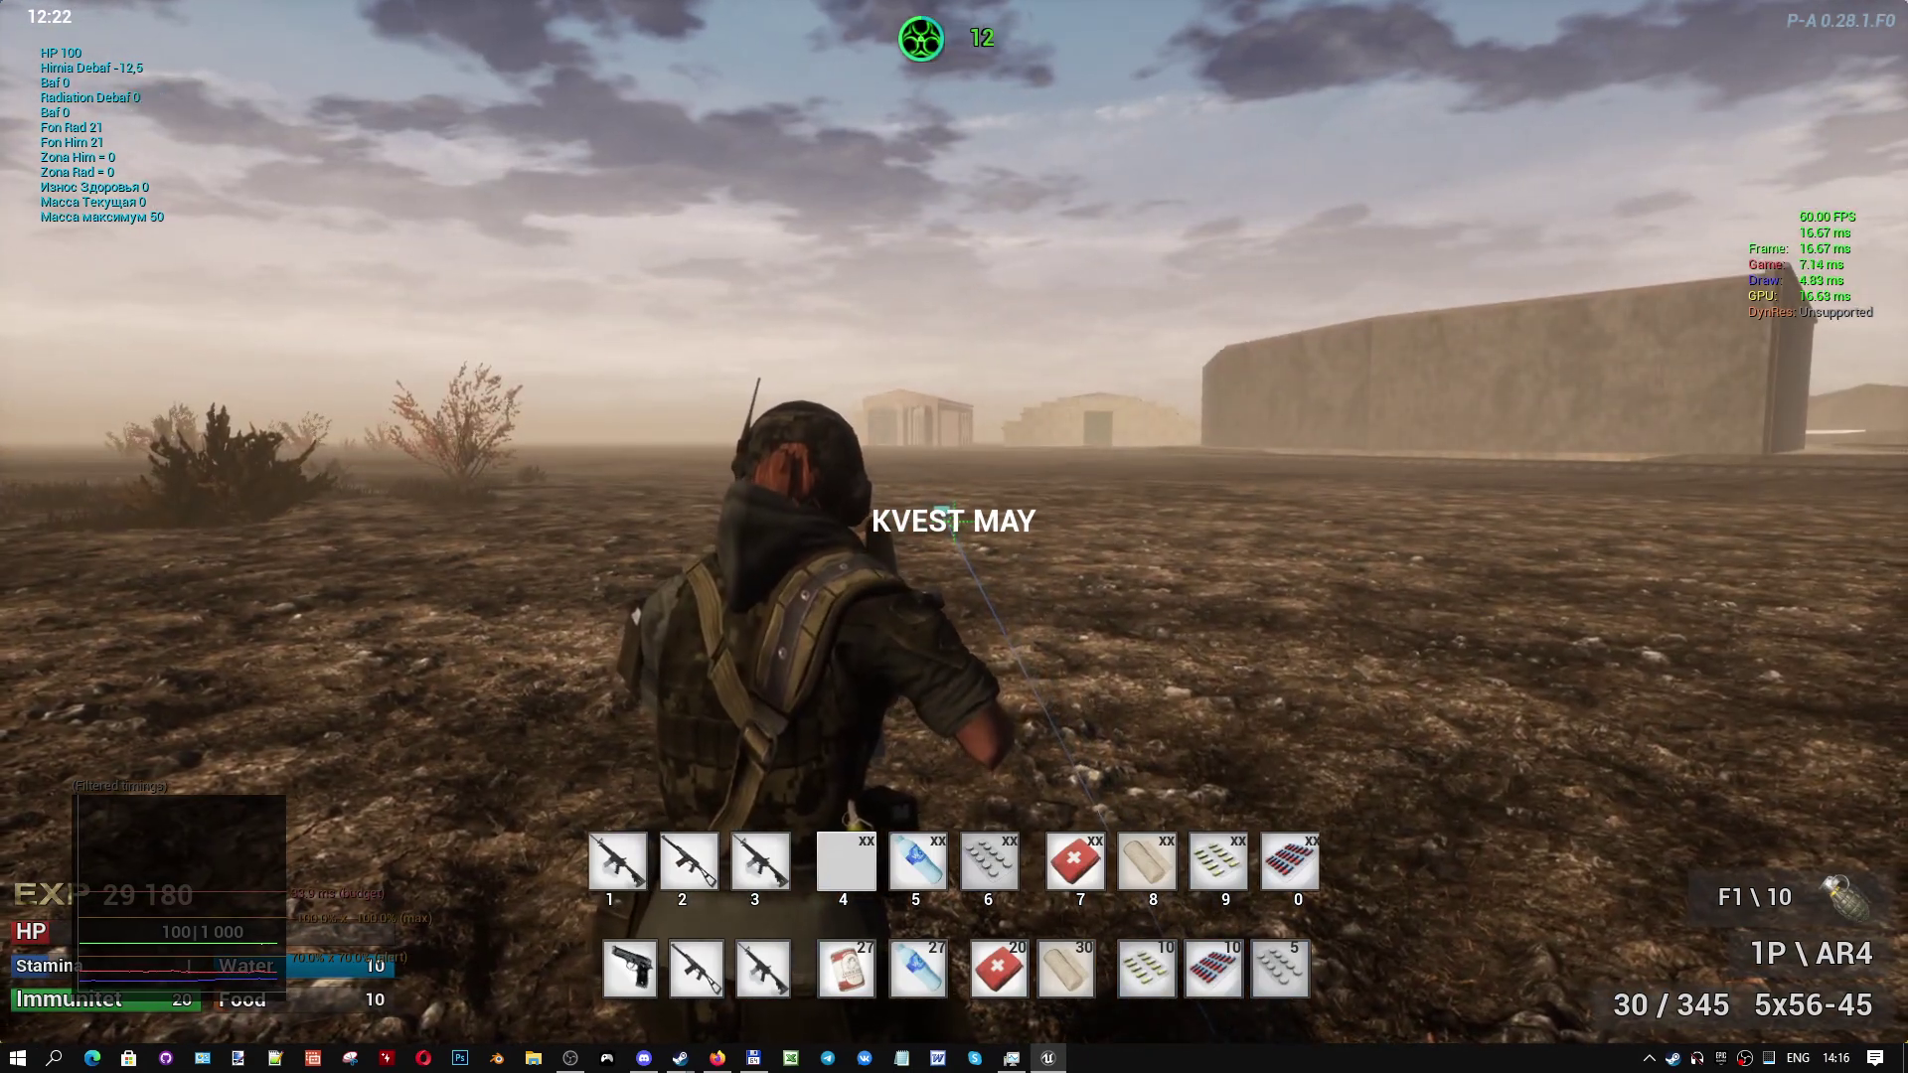
key(Escape)
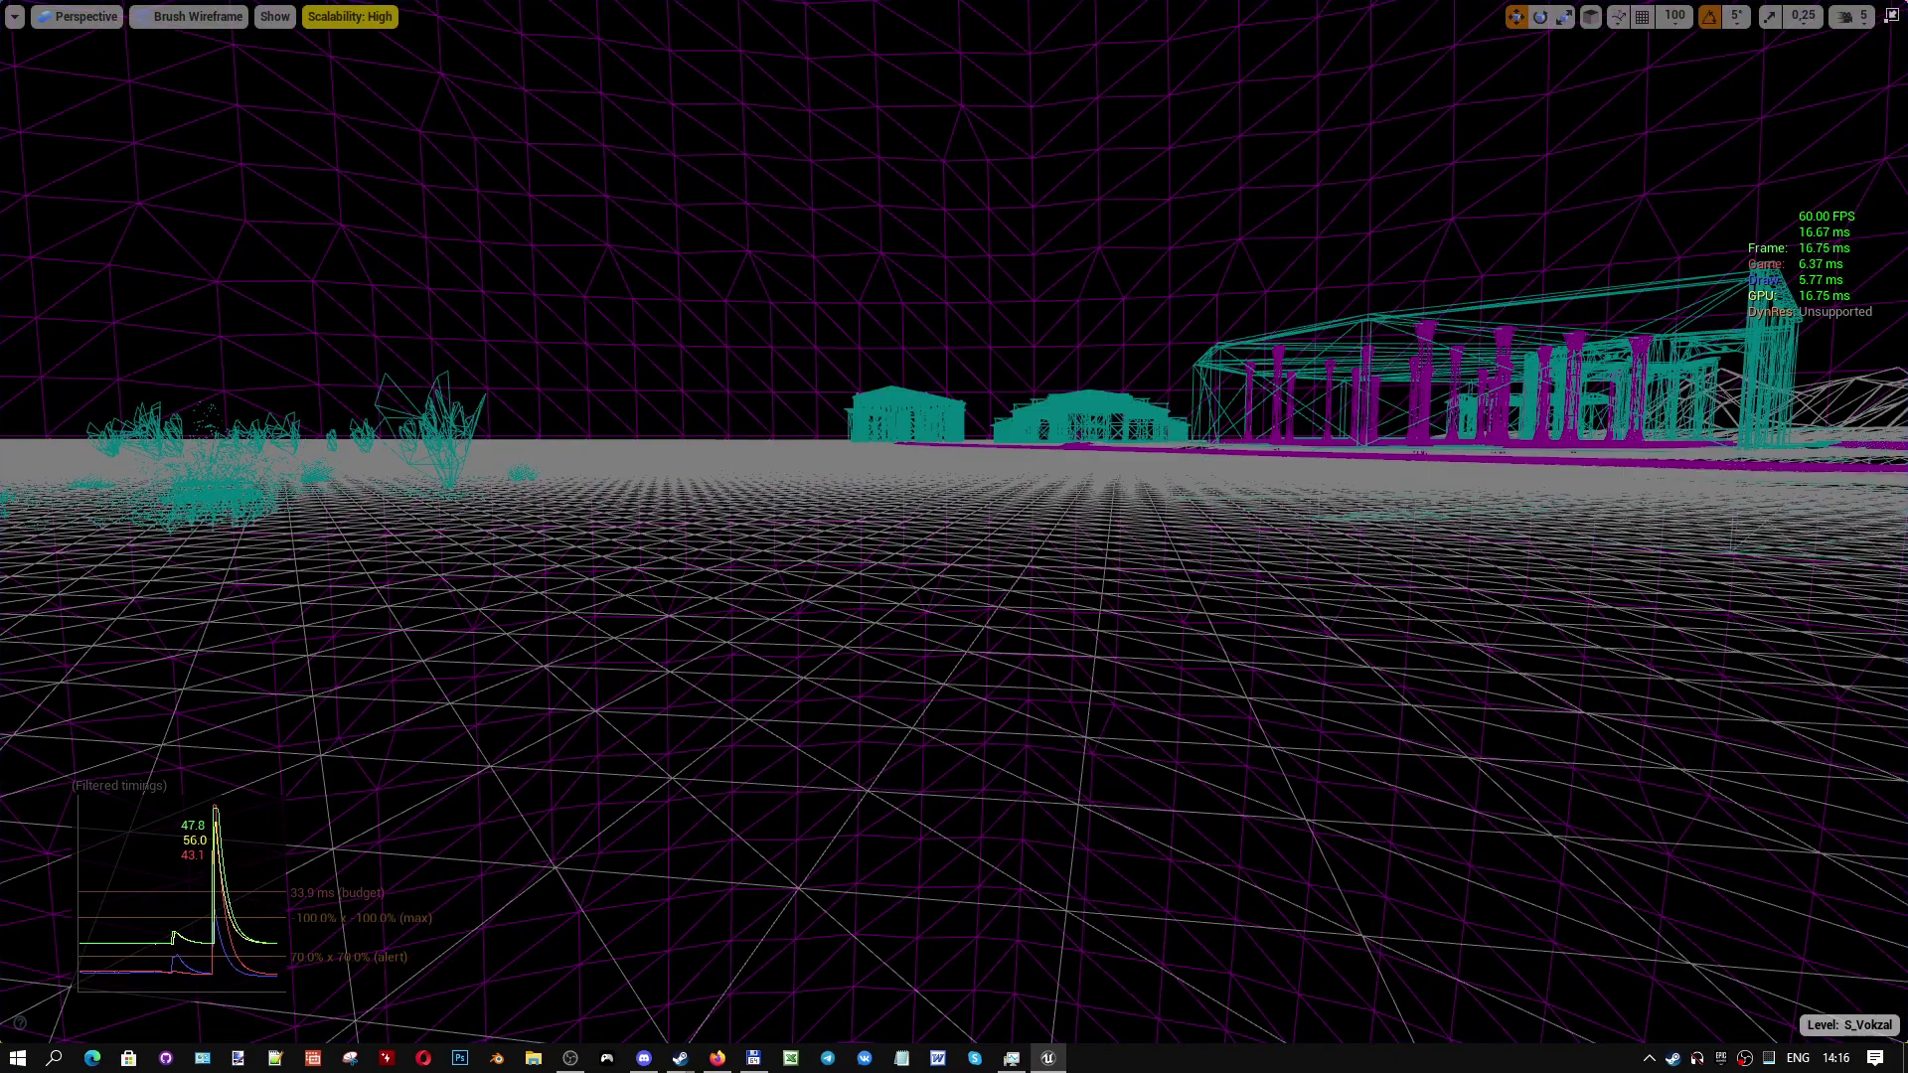
- Switch the viewport back to Lit, select the Depo_Full_04 hangar, and leave immersive mode
click(184, 17)
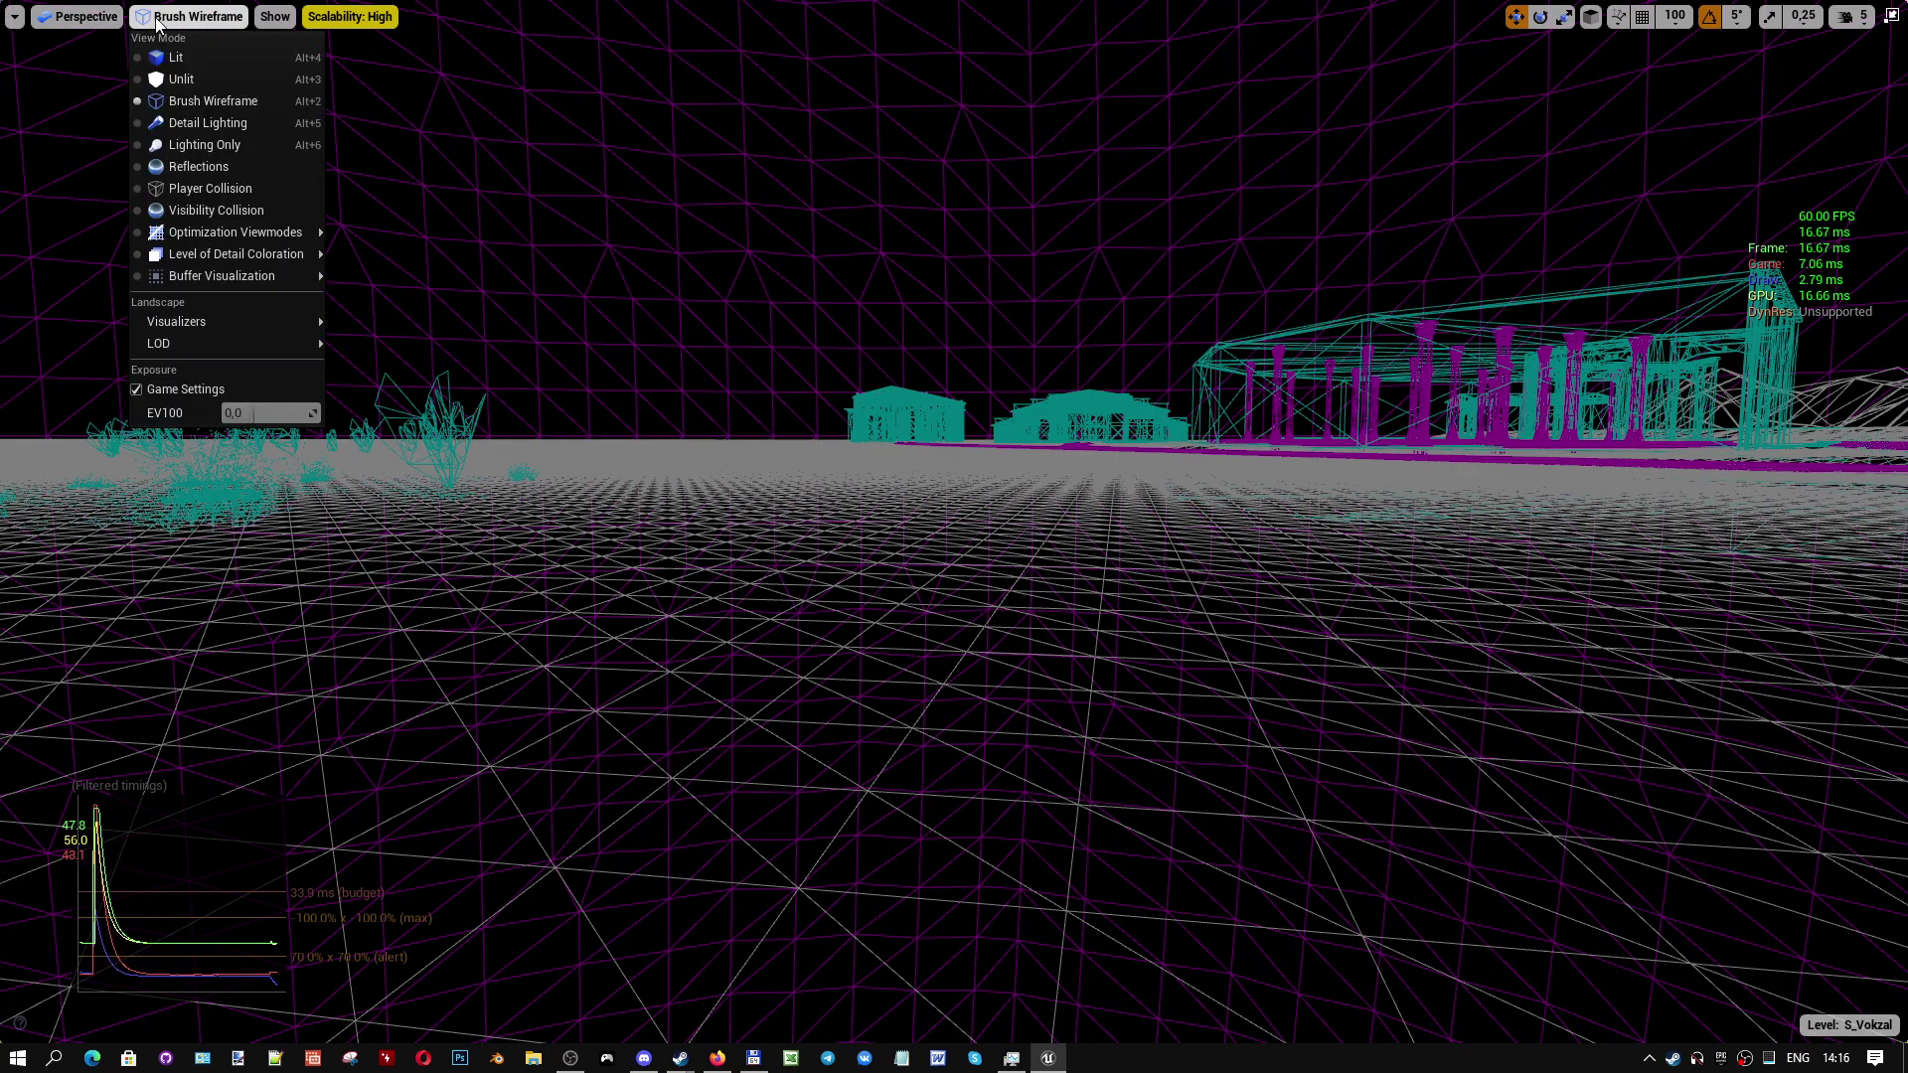
click(173, 60)
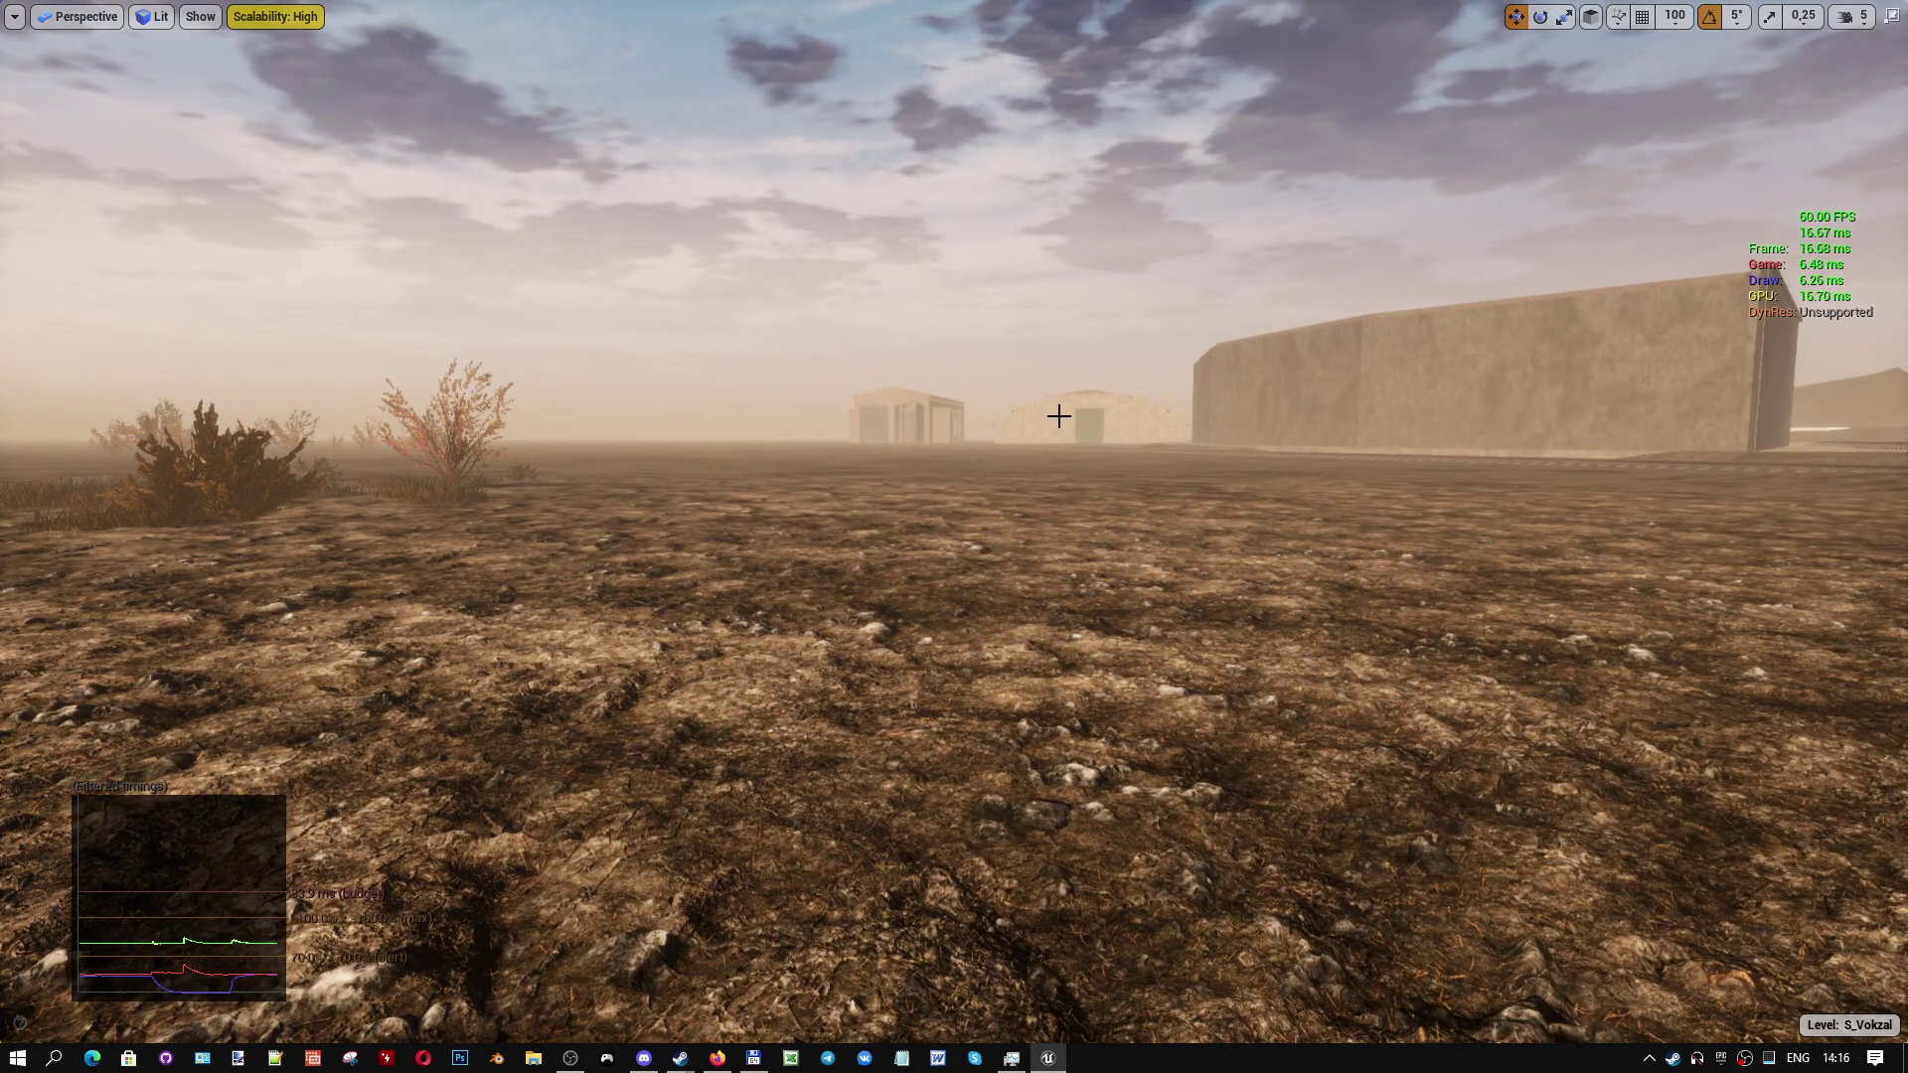
click(1049, 421)
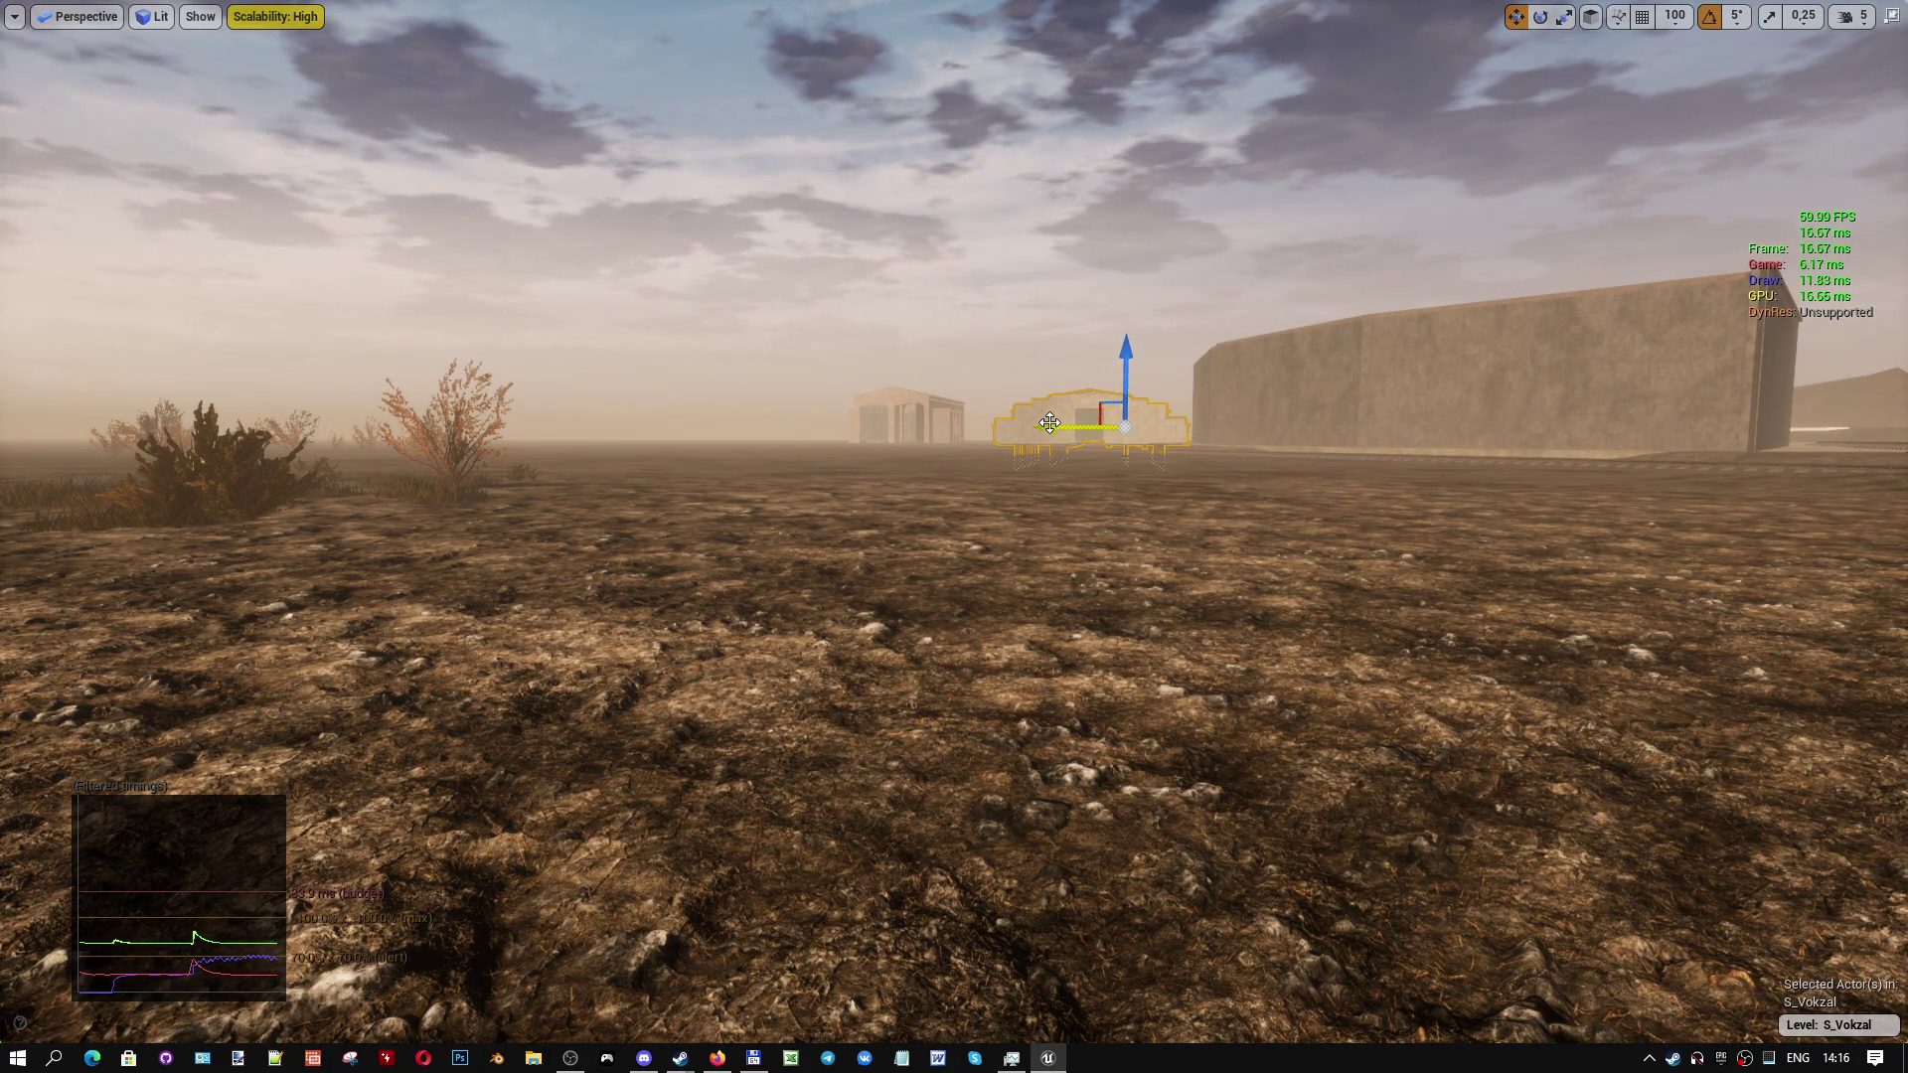
key(F11)
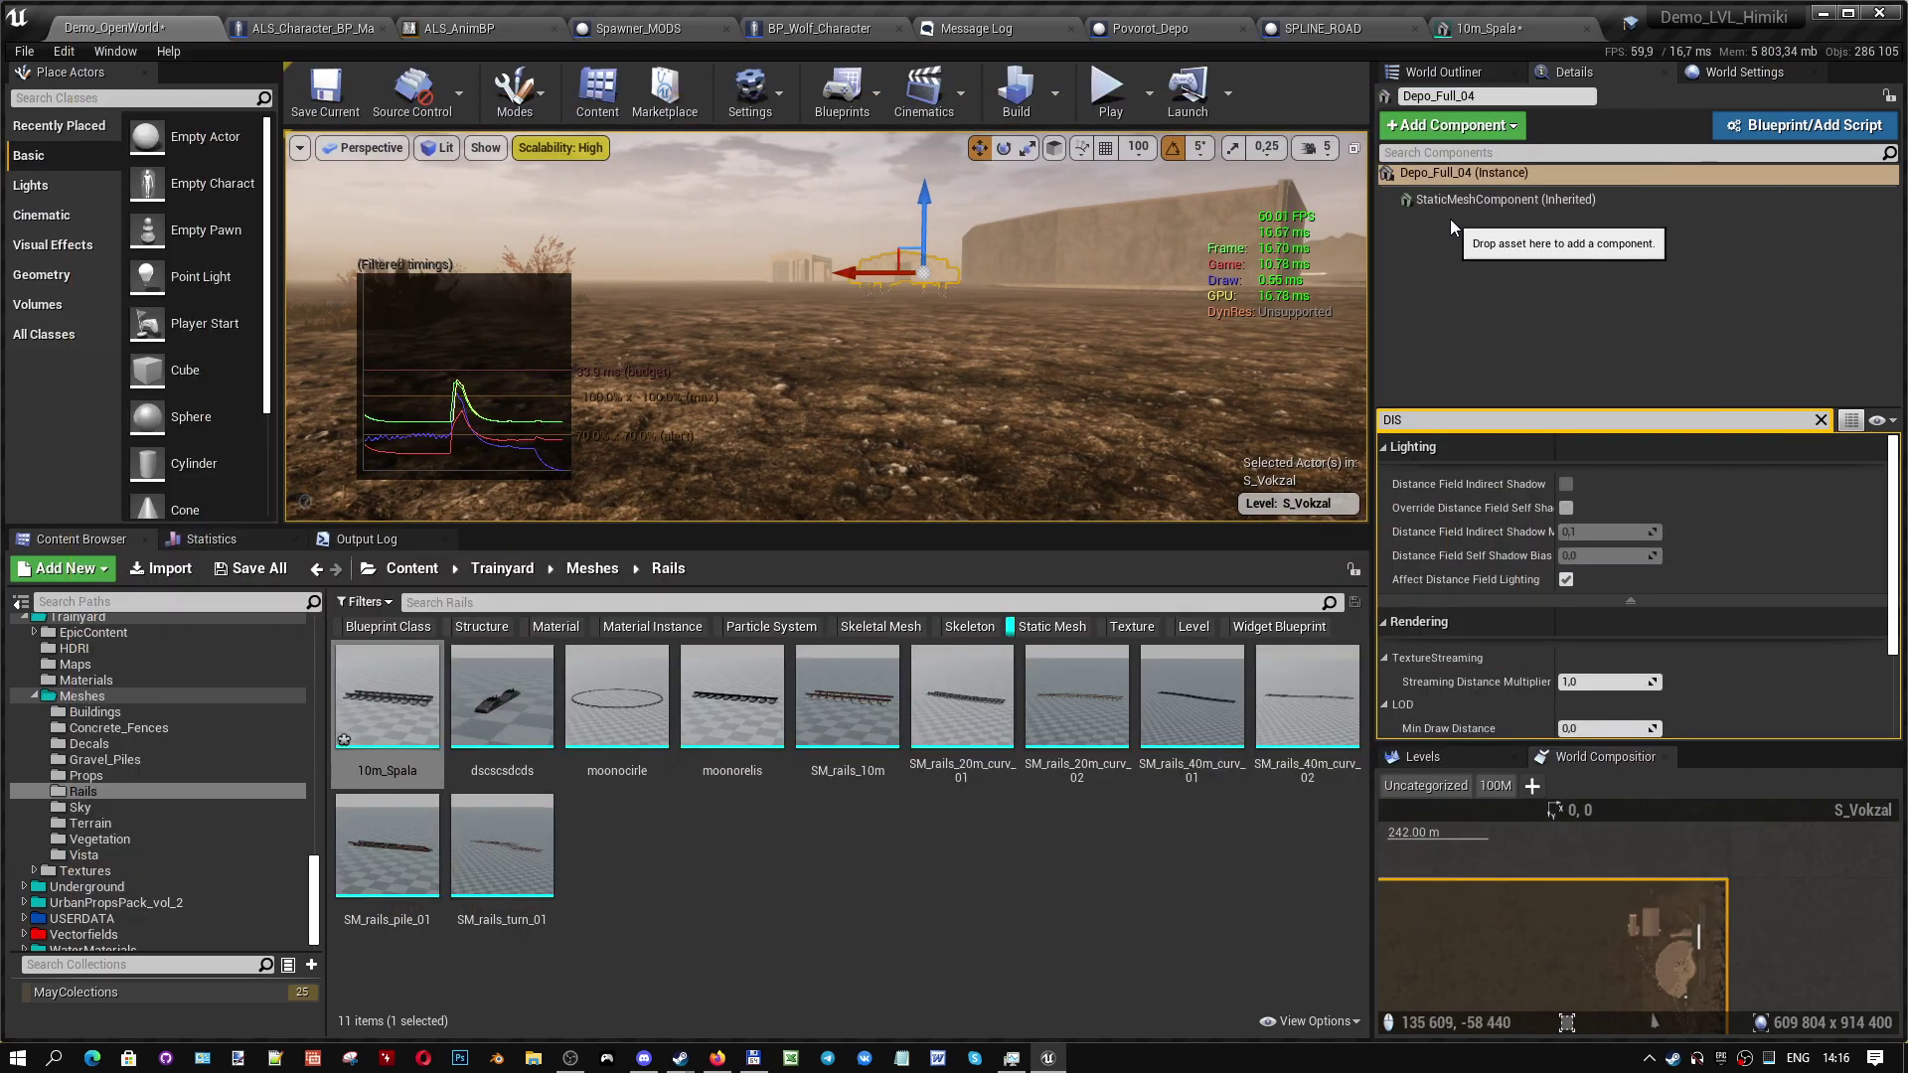
- Show Depo_Full_04's StaticMeshComponent LOD settings and check Desired Max Draw Distance is 30000
click(1453, 202)
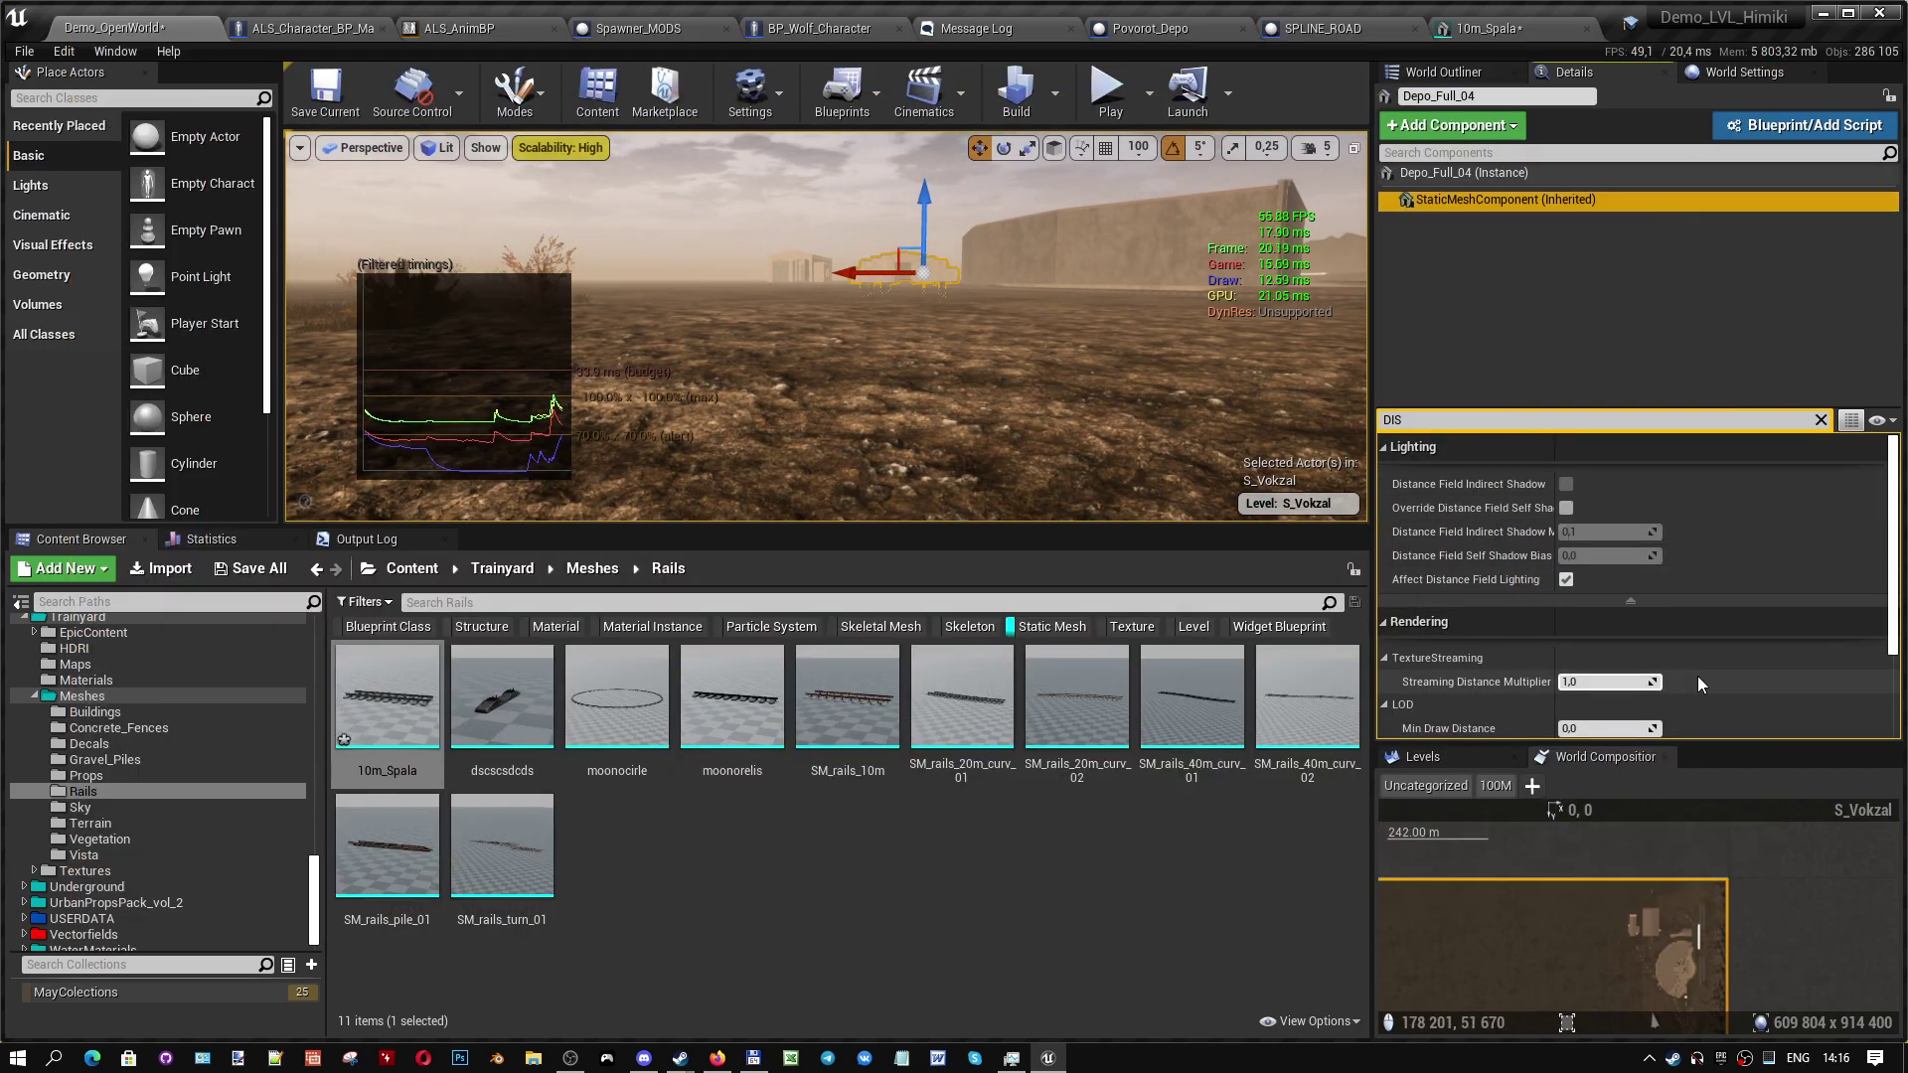
scroll(1896, 700, down, 2)
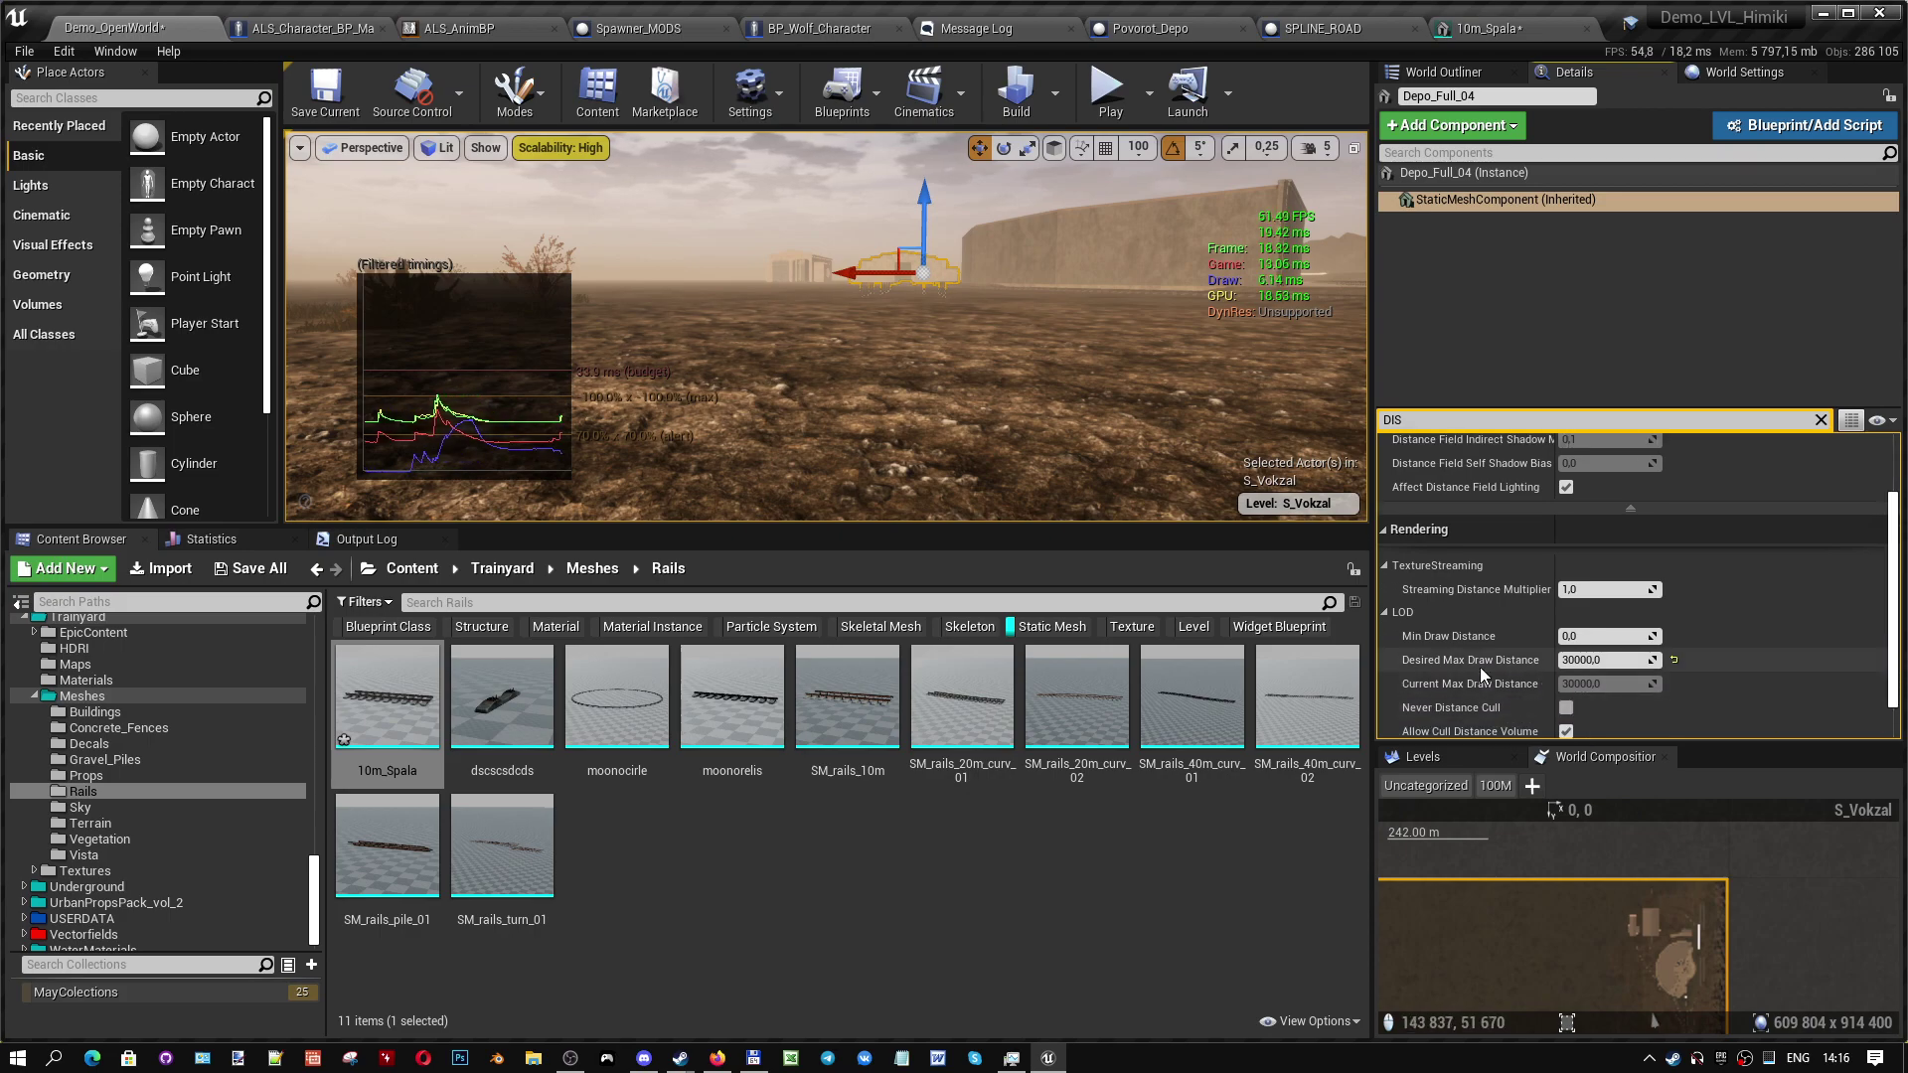
click(1602, 662)
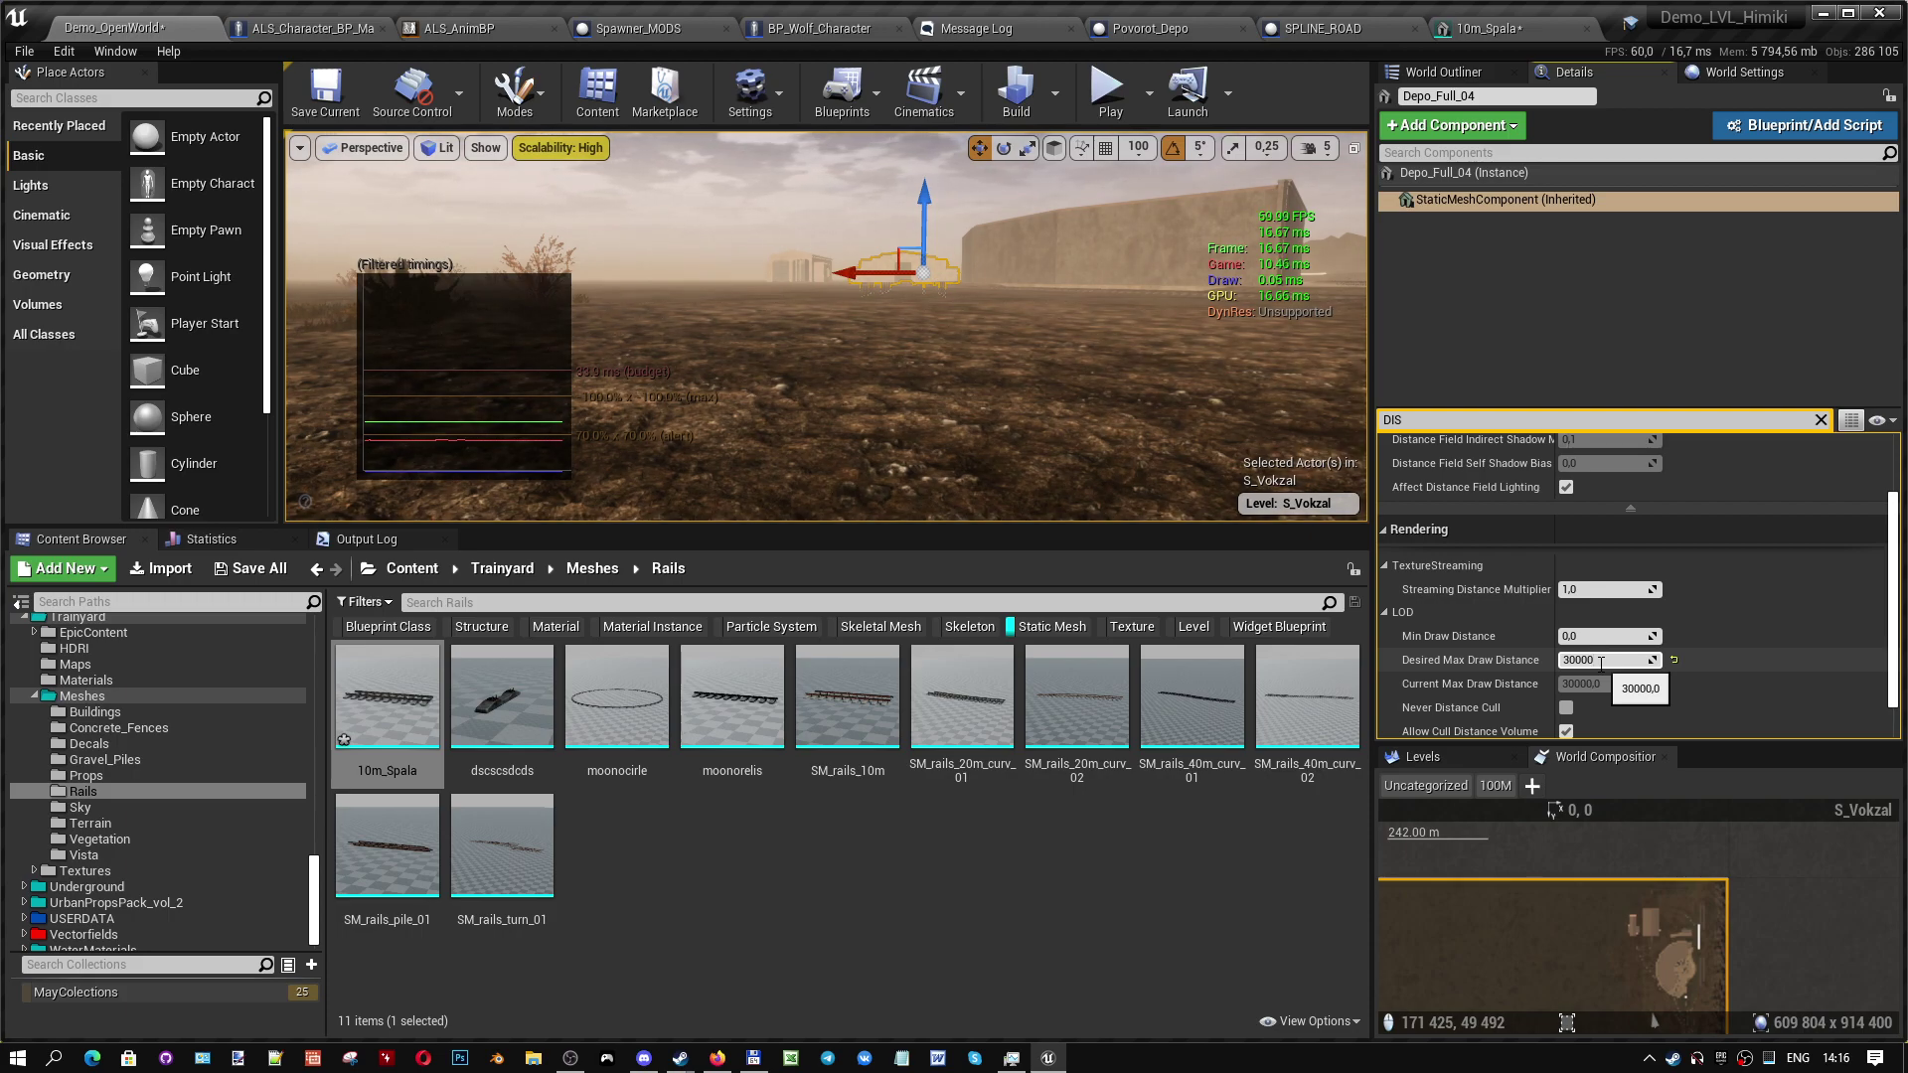
scroll(1601, 663, down, 2)
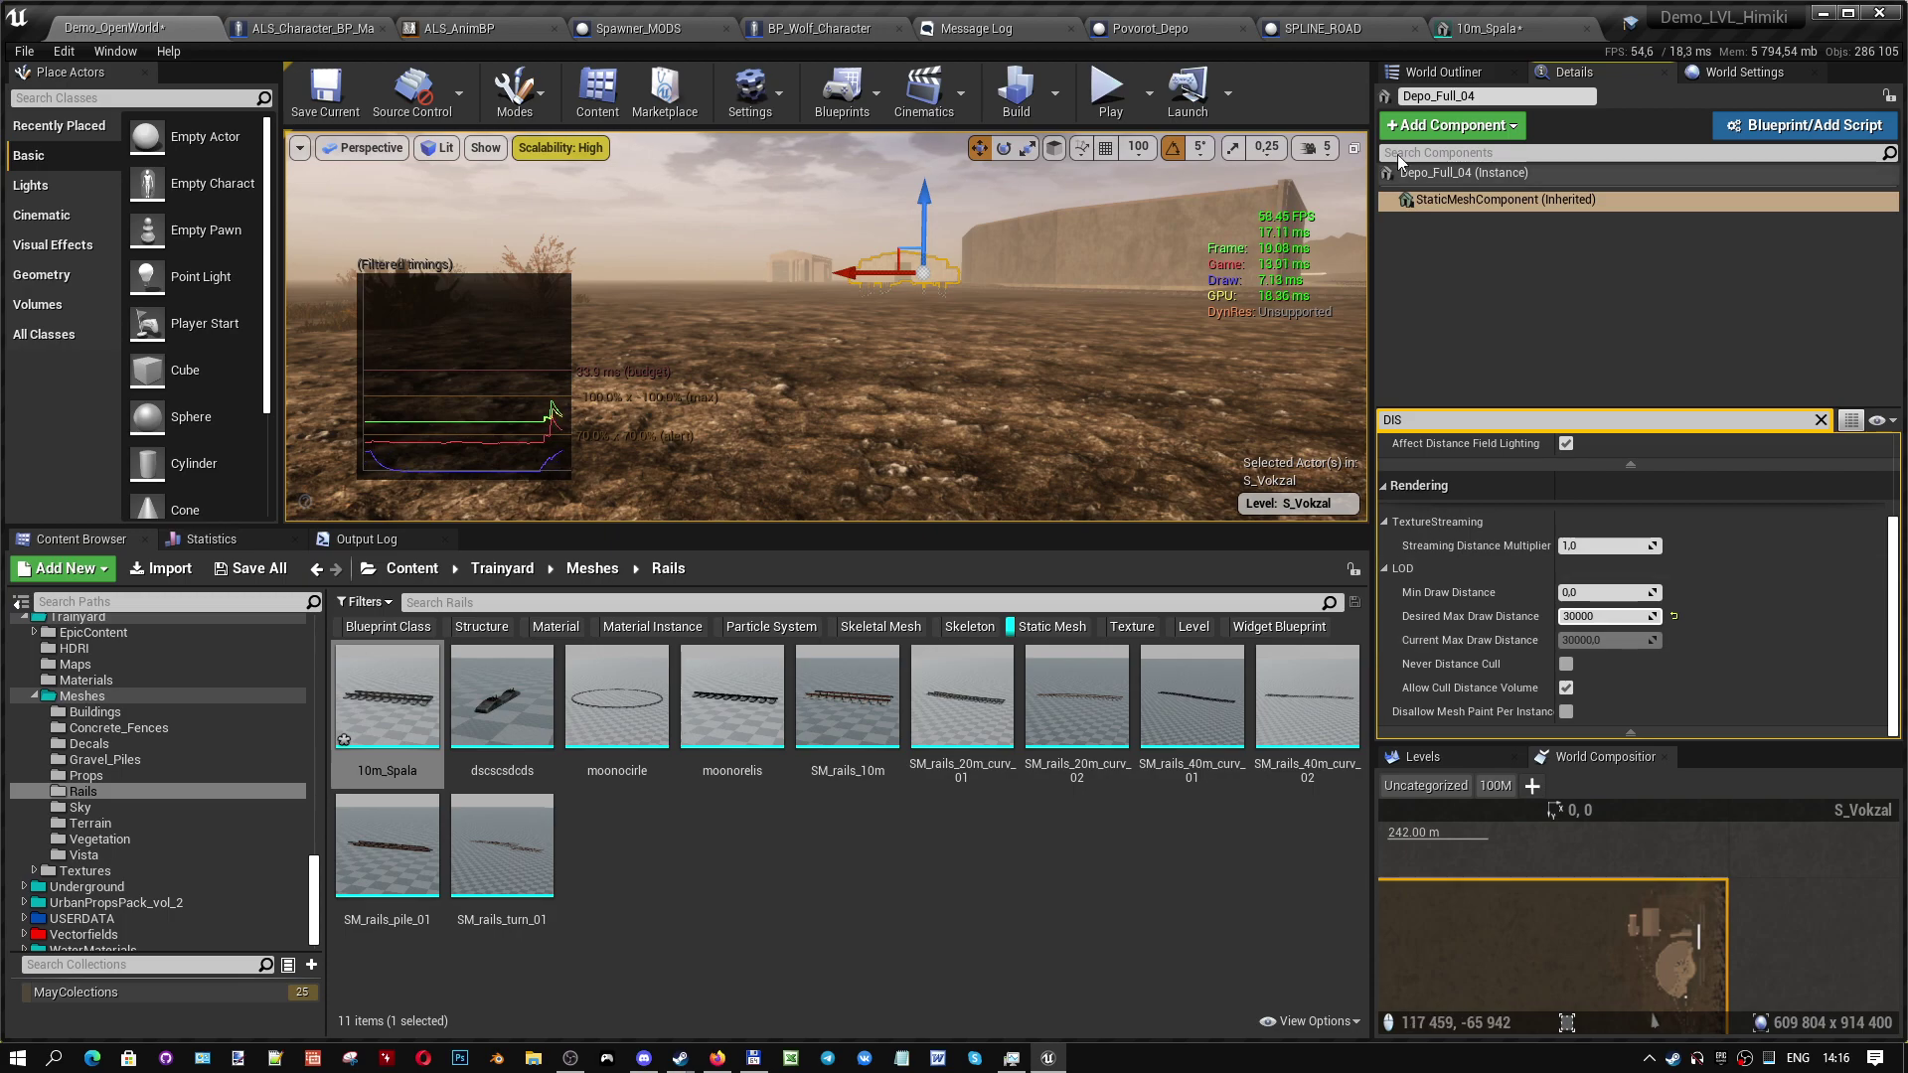
- Find CullDistanceVolumeGlobal in the World Outliner and fly the view to it
click(1443, 71)
click(1469, 187)
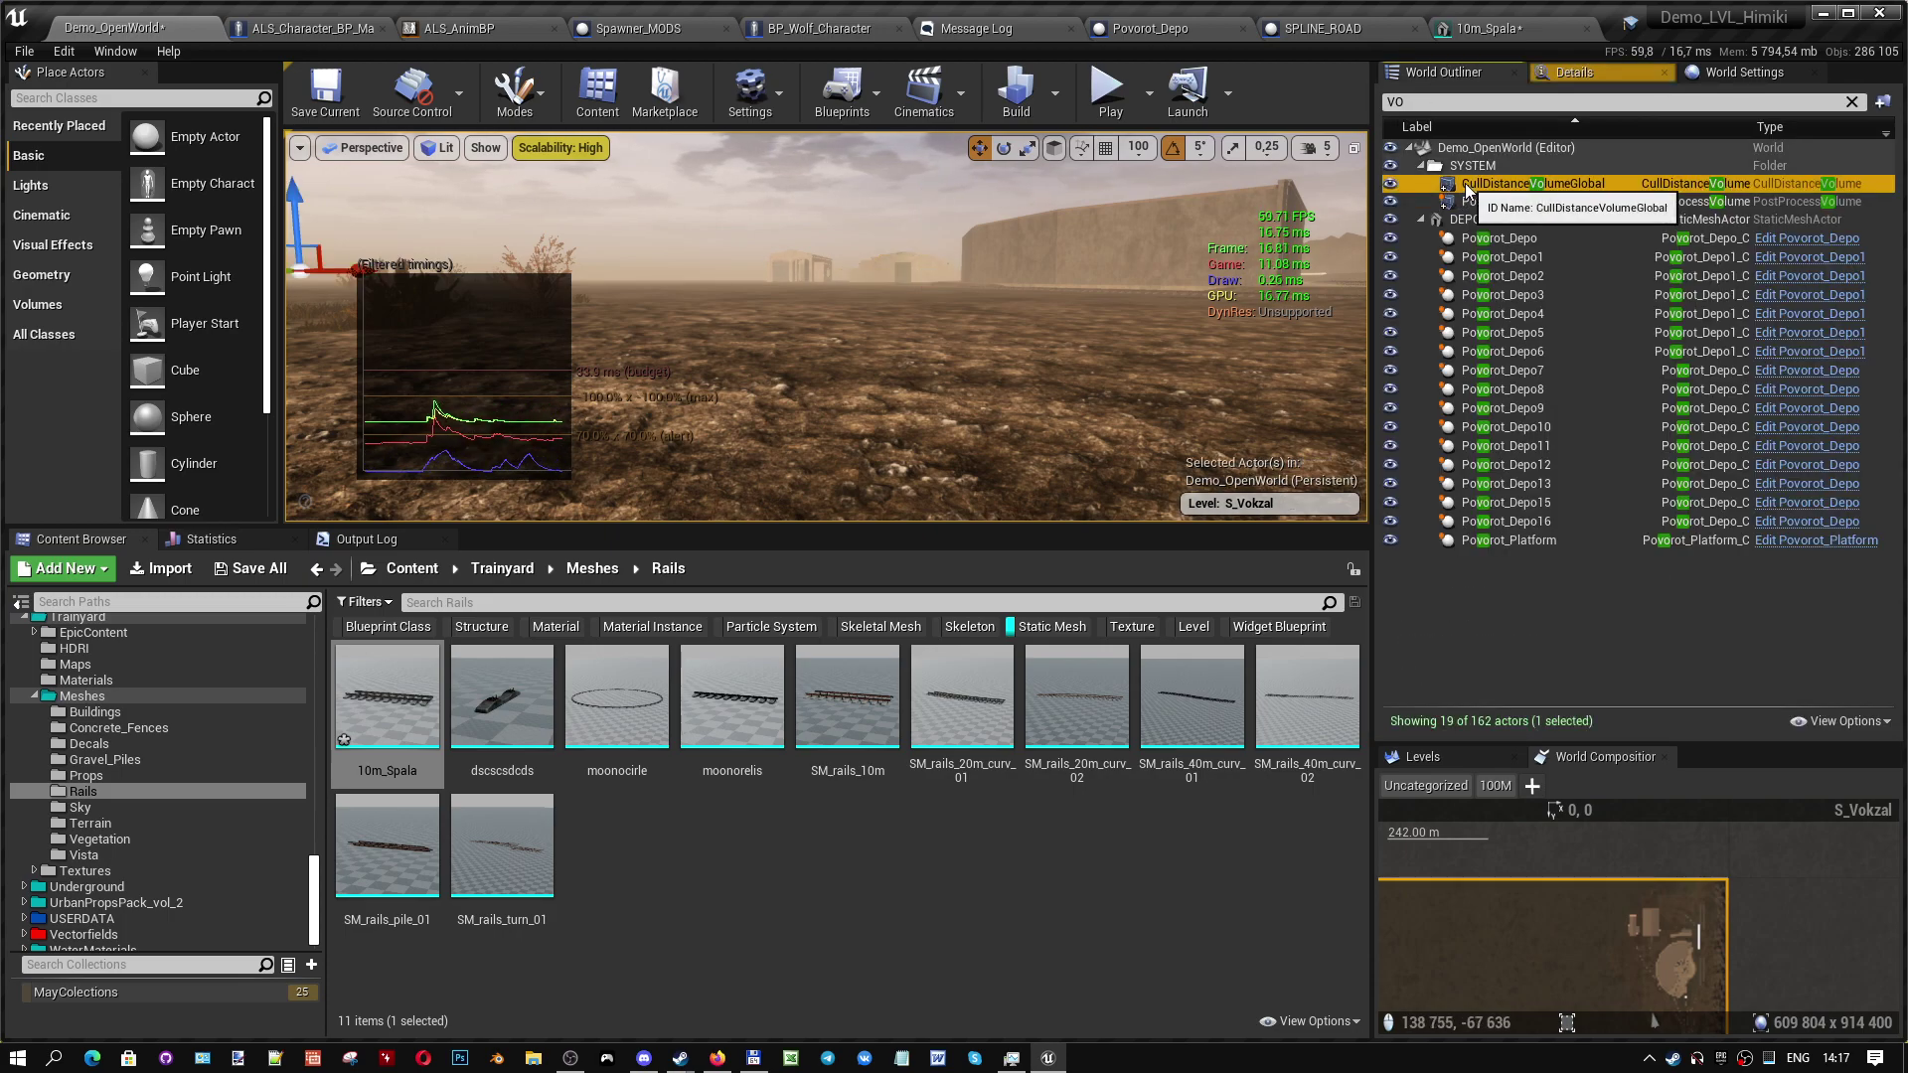
double_click(1469, 187)
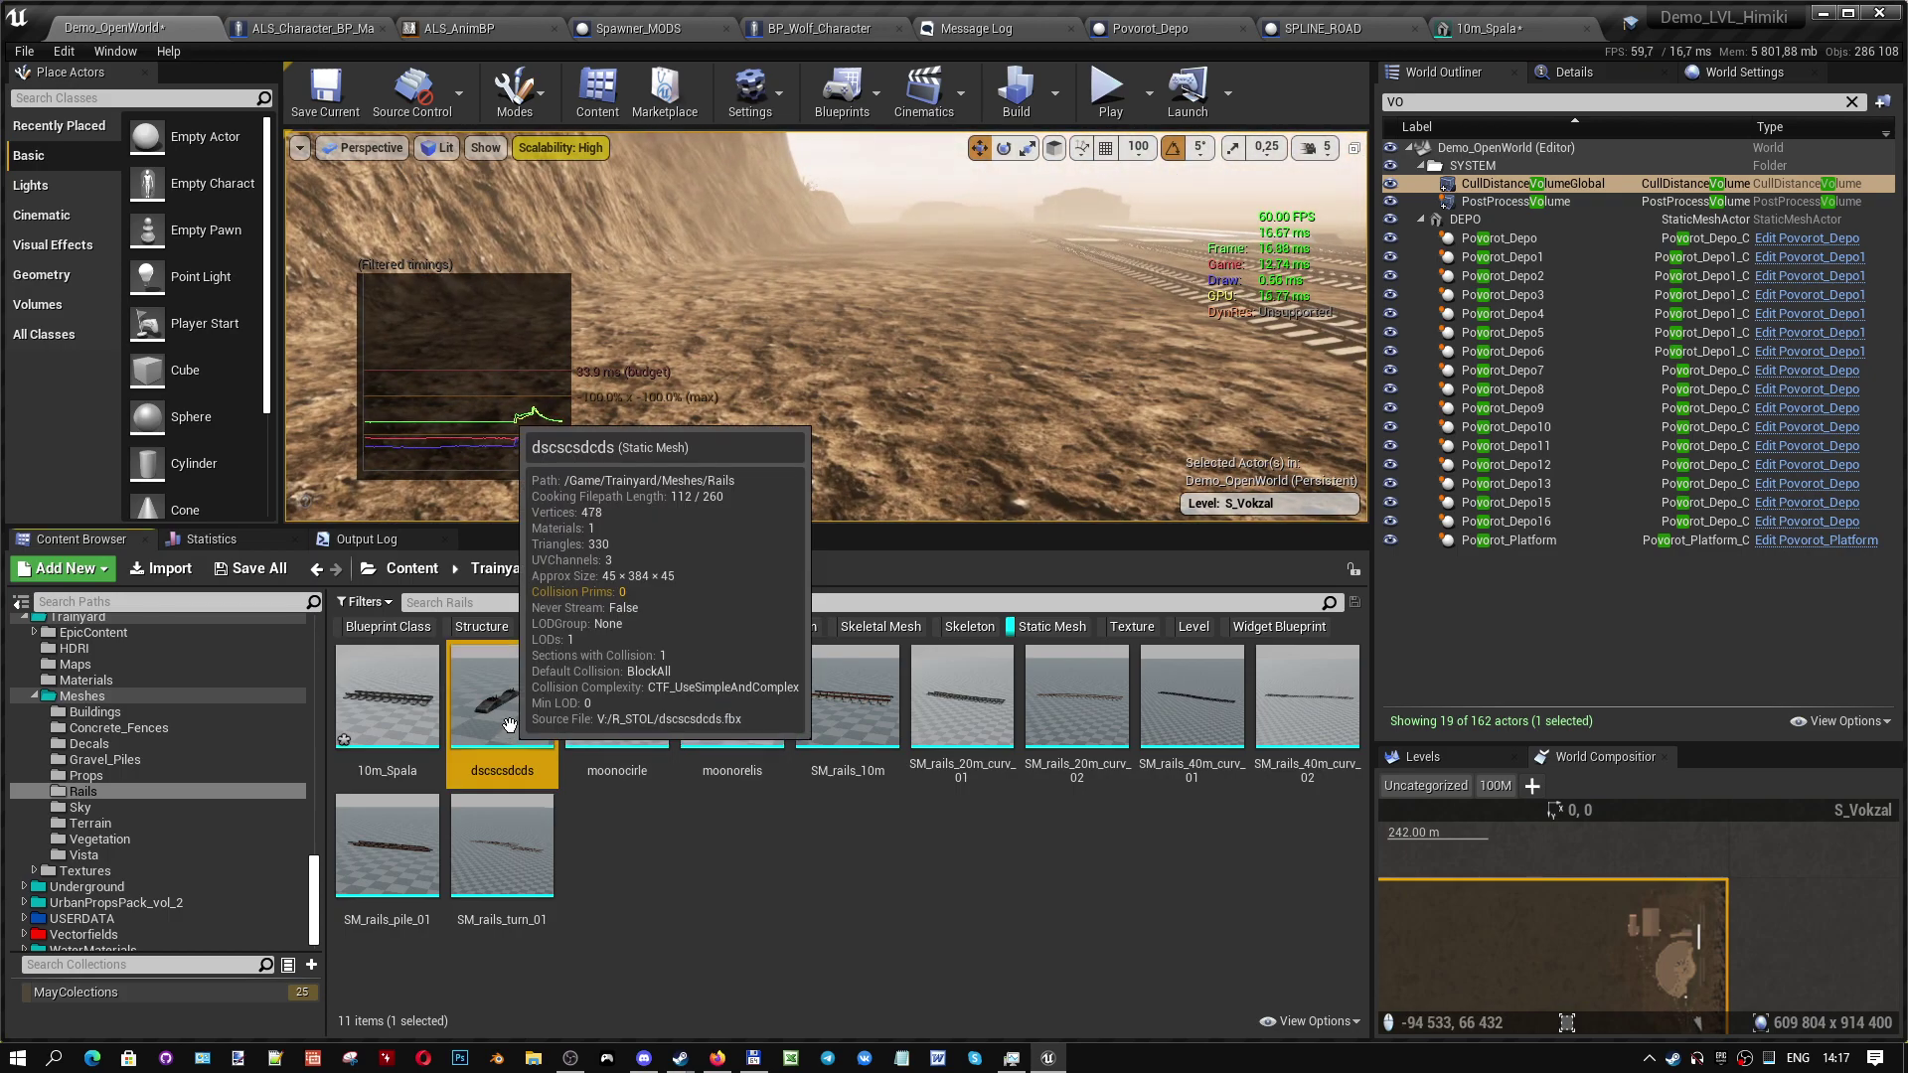
- Place the dscscsdcds cart mesh near the rails and enable Never Distance Cull
mouse_move(502, 701)
mouse_down()
mouse_move(942, 408)
mouse_move(949, 353)
mouse_up()
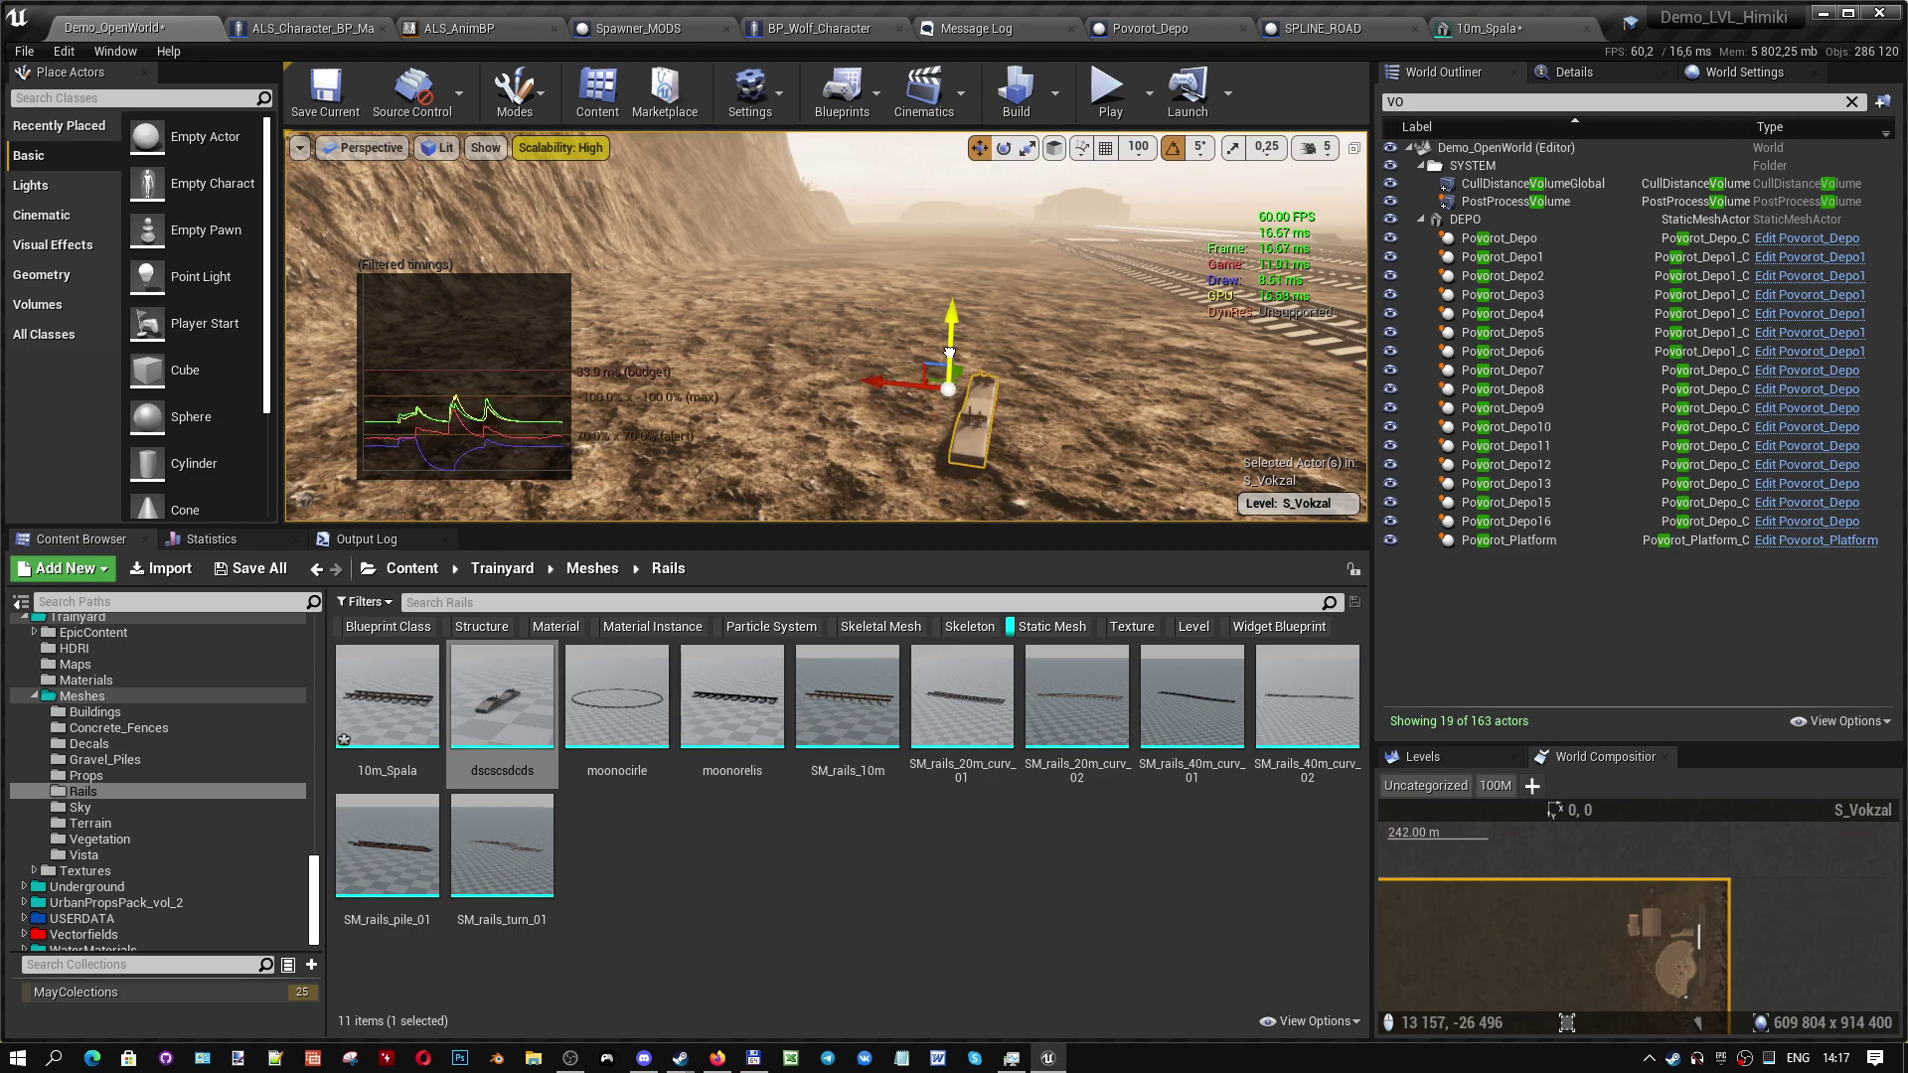
click(1565, 72)
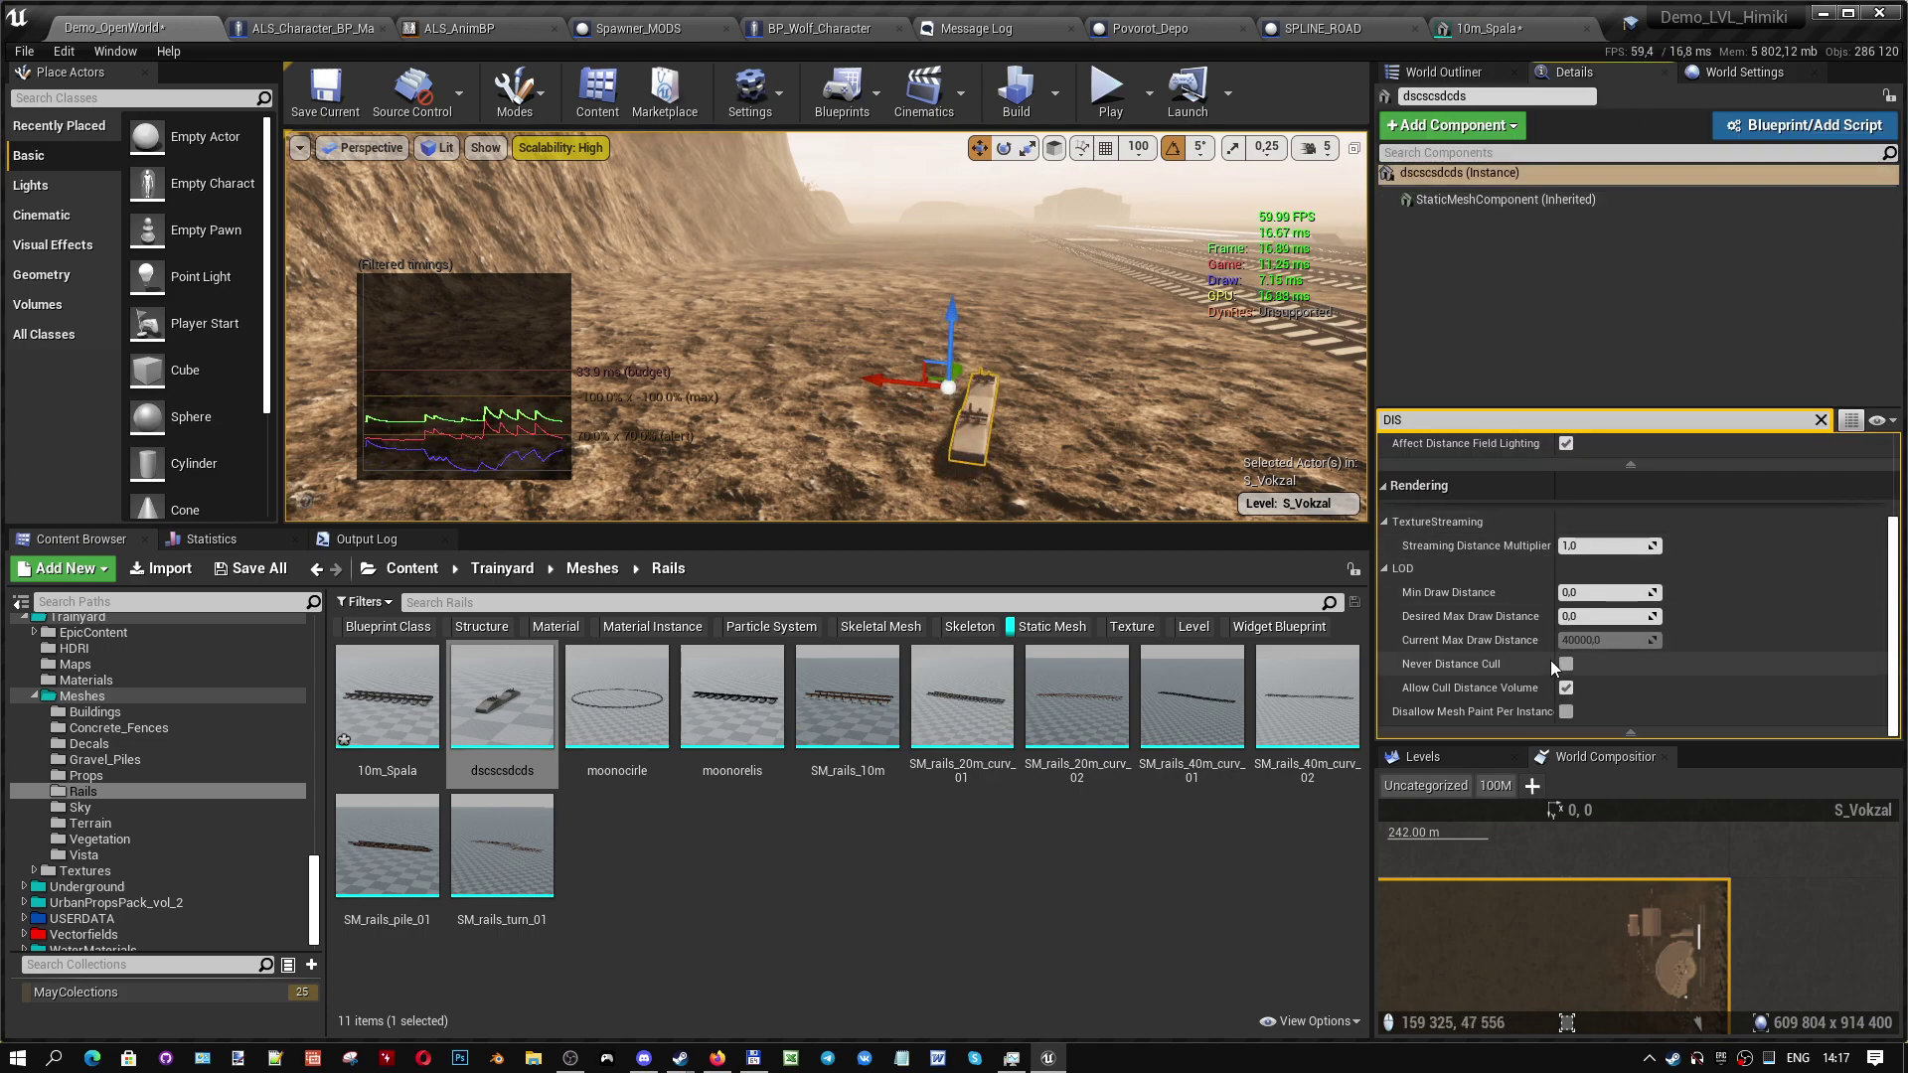
right_drag(825, 328, 795, 318)
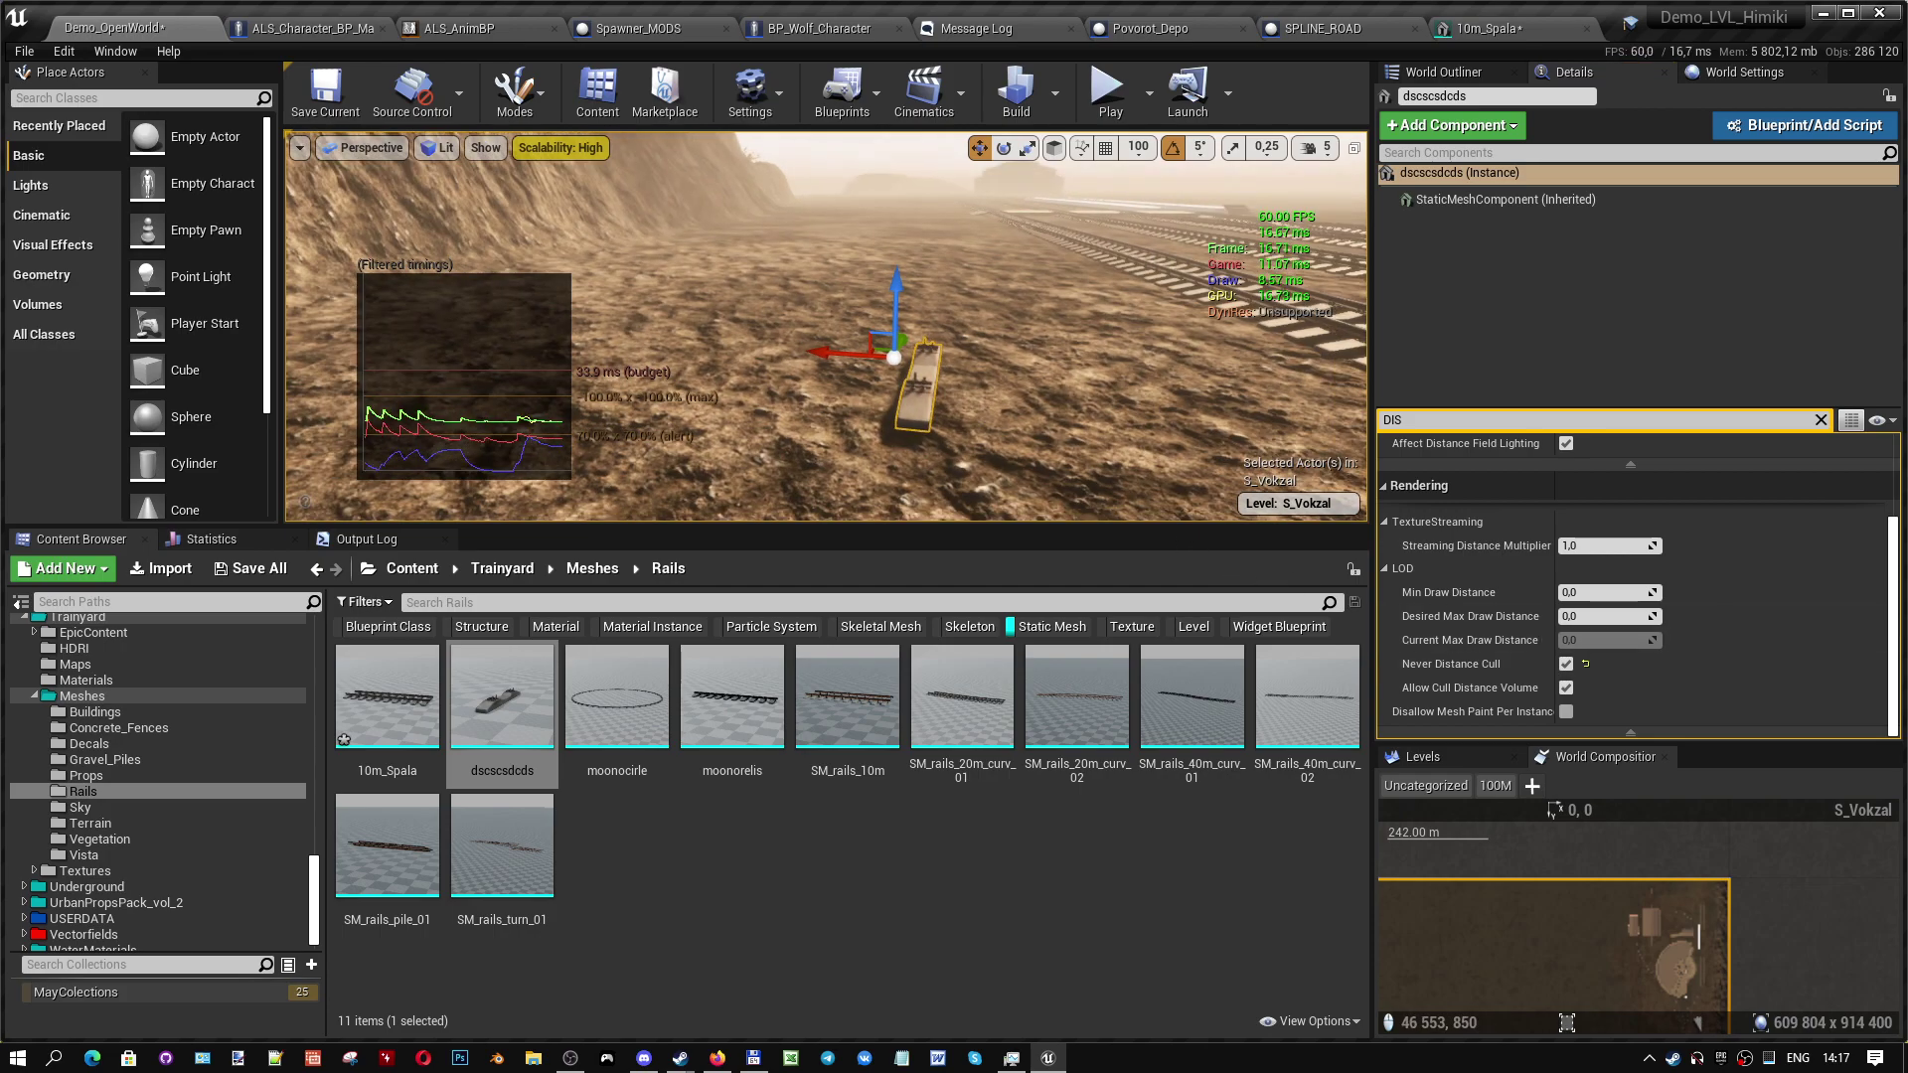
mouse_move(1028, 458)
right_down()
mouse_move(1143, 427)
mouse_move(1143, 467)
mouse_move(993, 477)
mouse_move(994, 417)
mouse_move(1022, 448)
right_up()
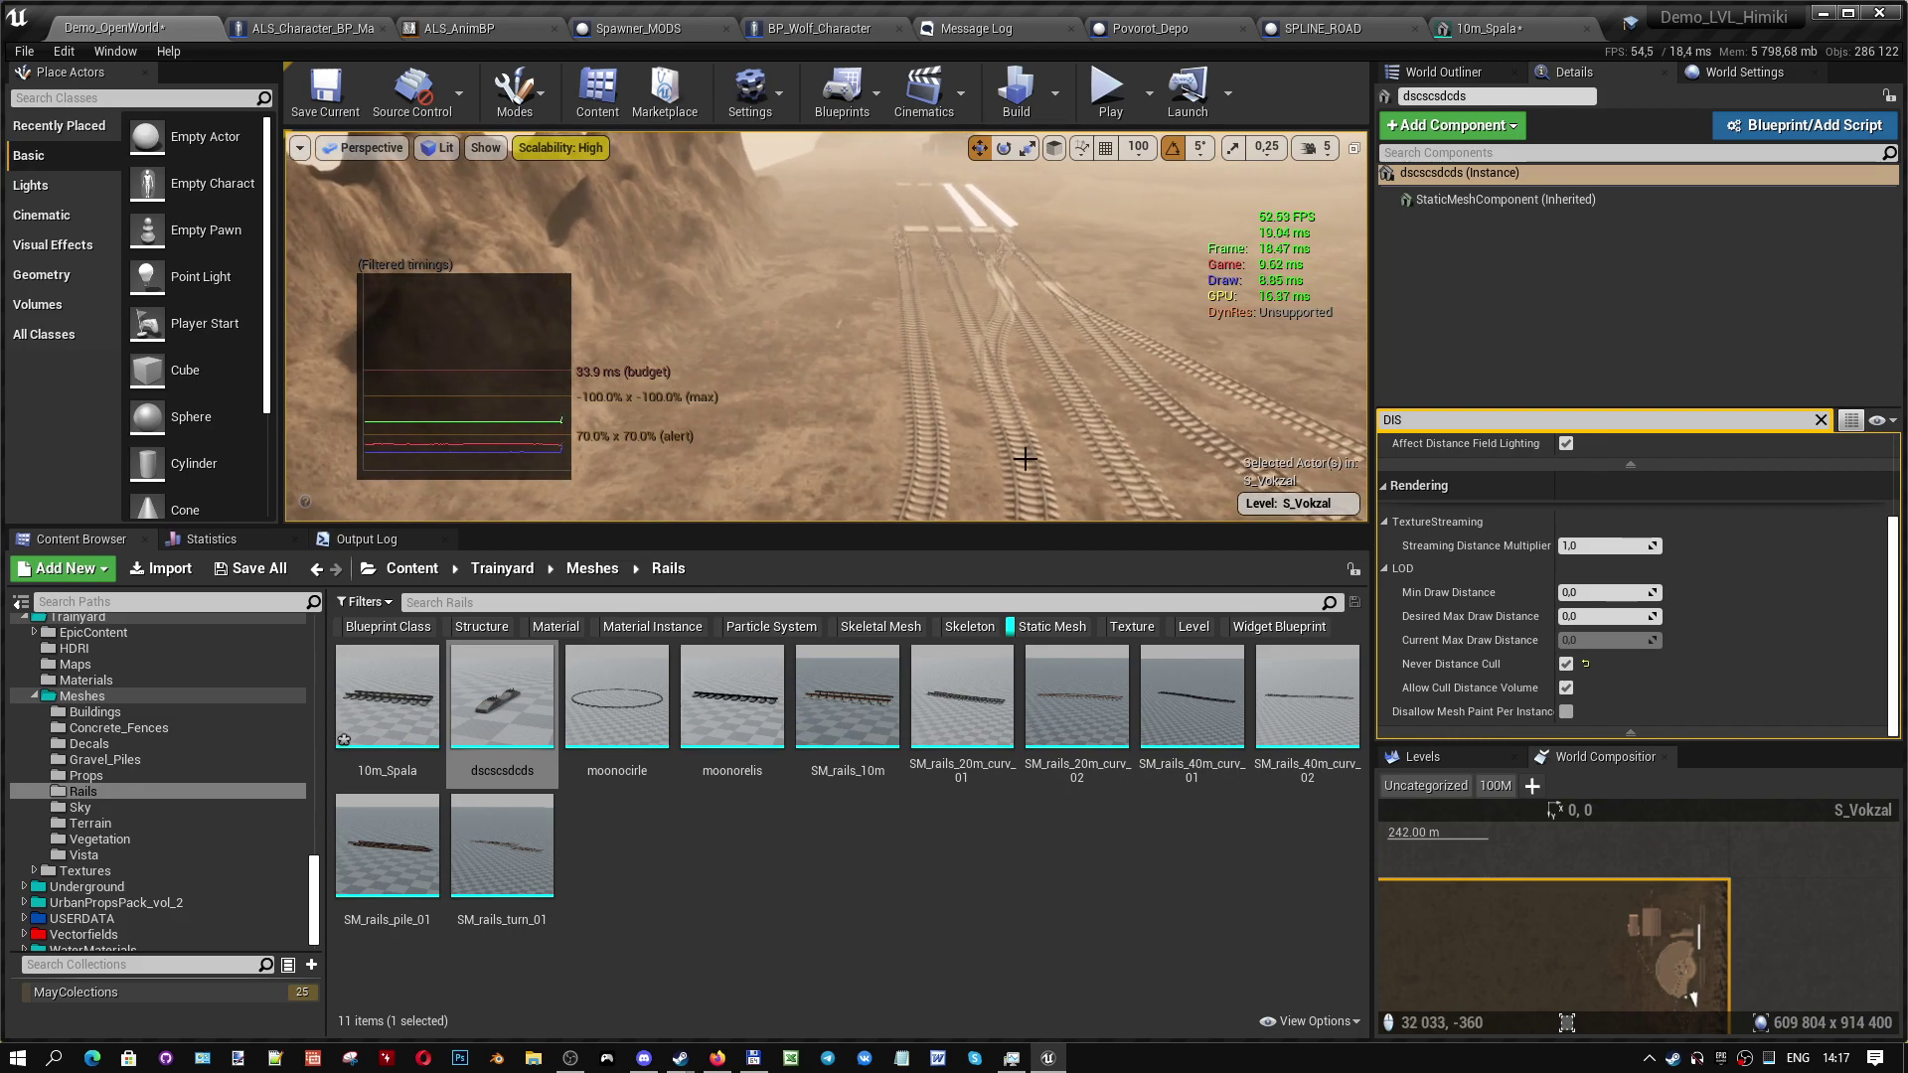
- Switch the viewport to Brush Wireframe and fly over the rail tracks
click(439, 150)
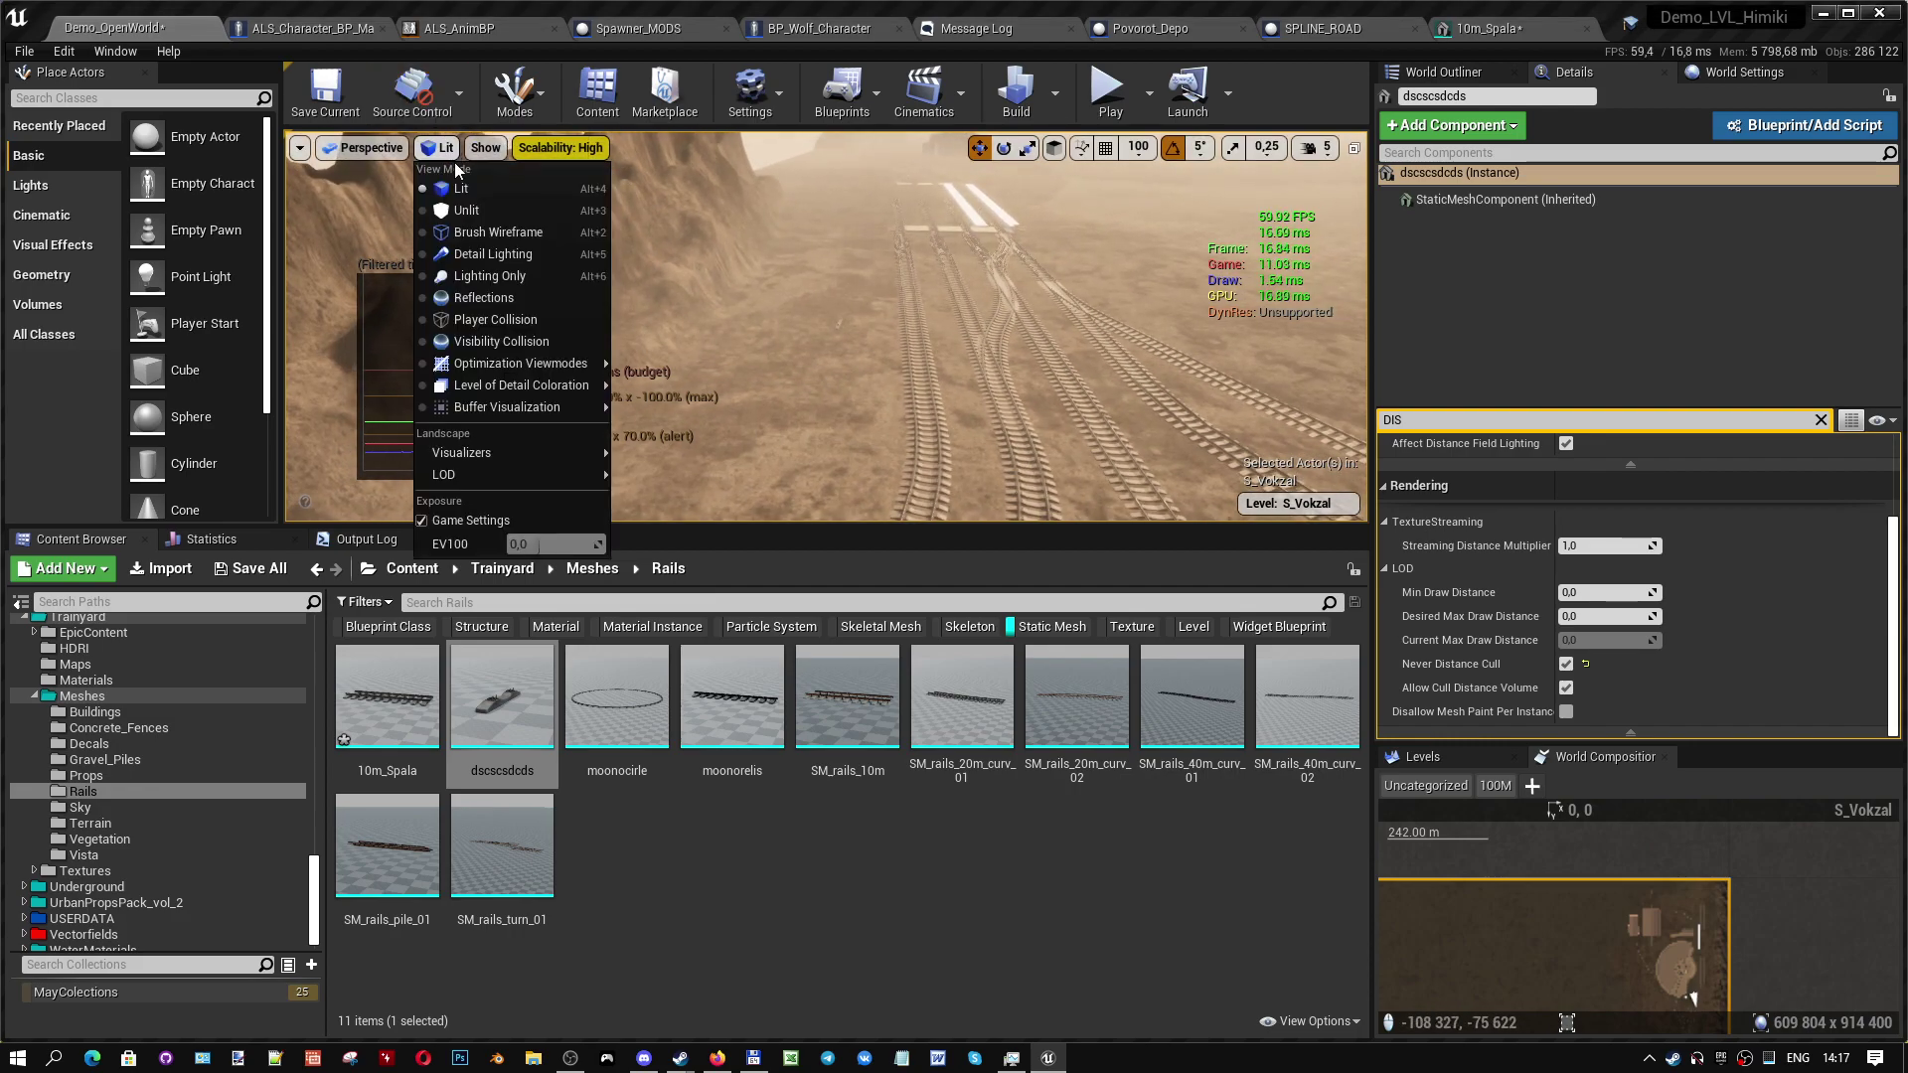
click(463, 232)
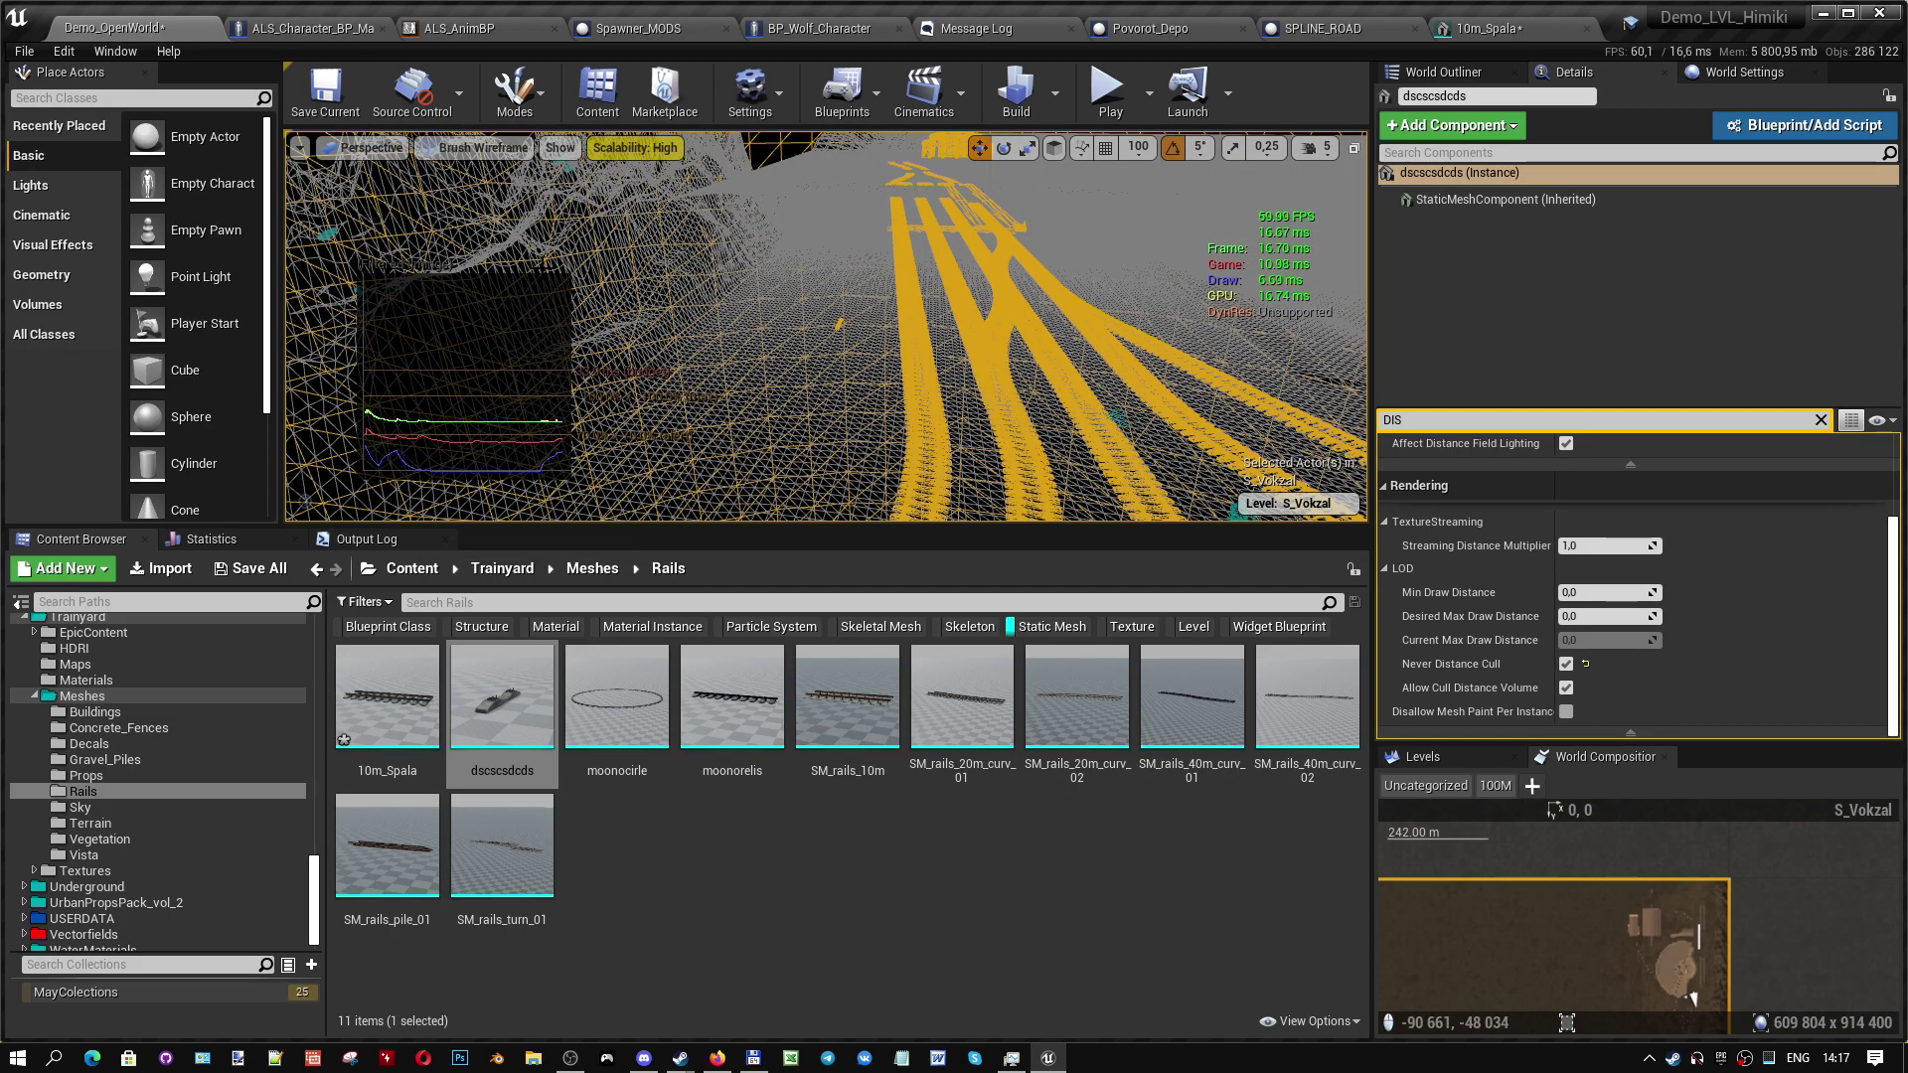
mouse_move(463, 231)
right_down()
mouse_move(467, 214)
mouse_move(467, 239)
right_up()
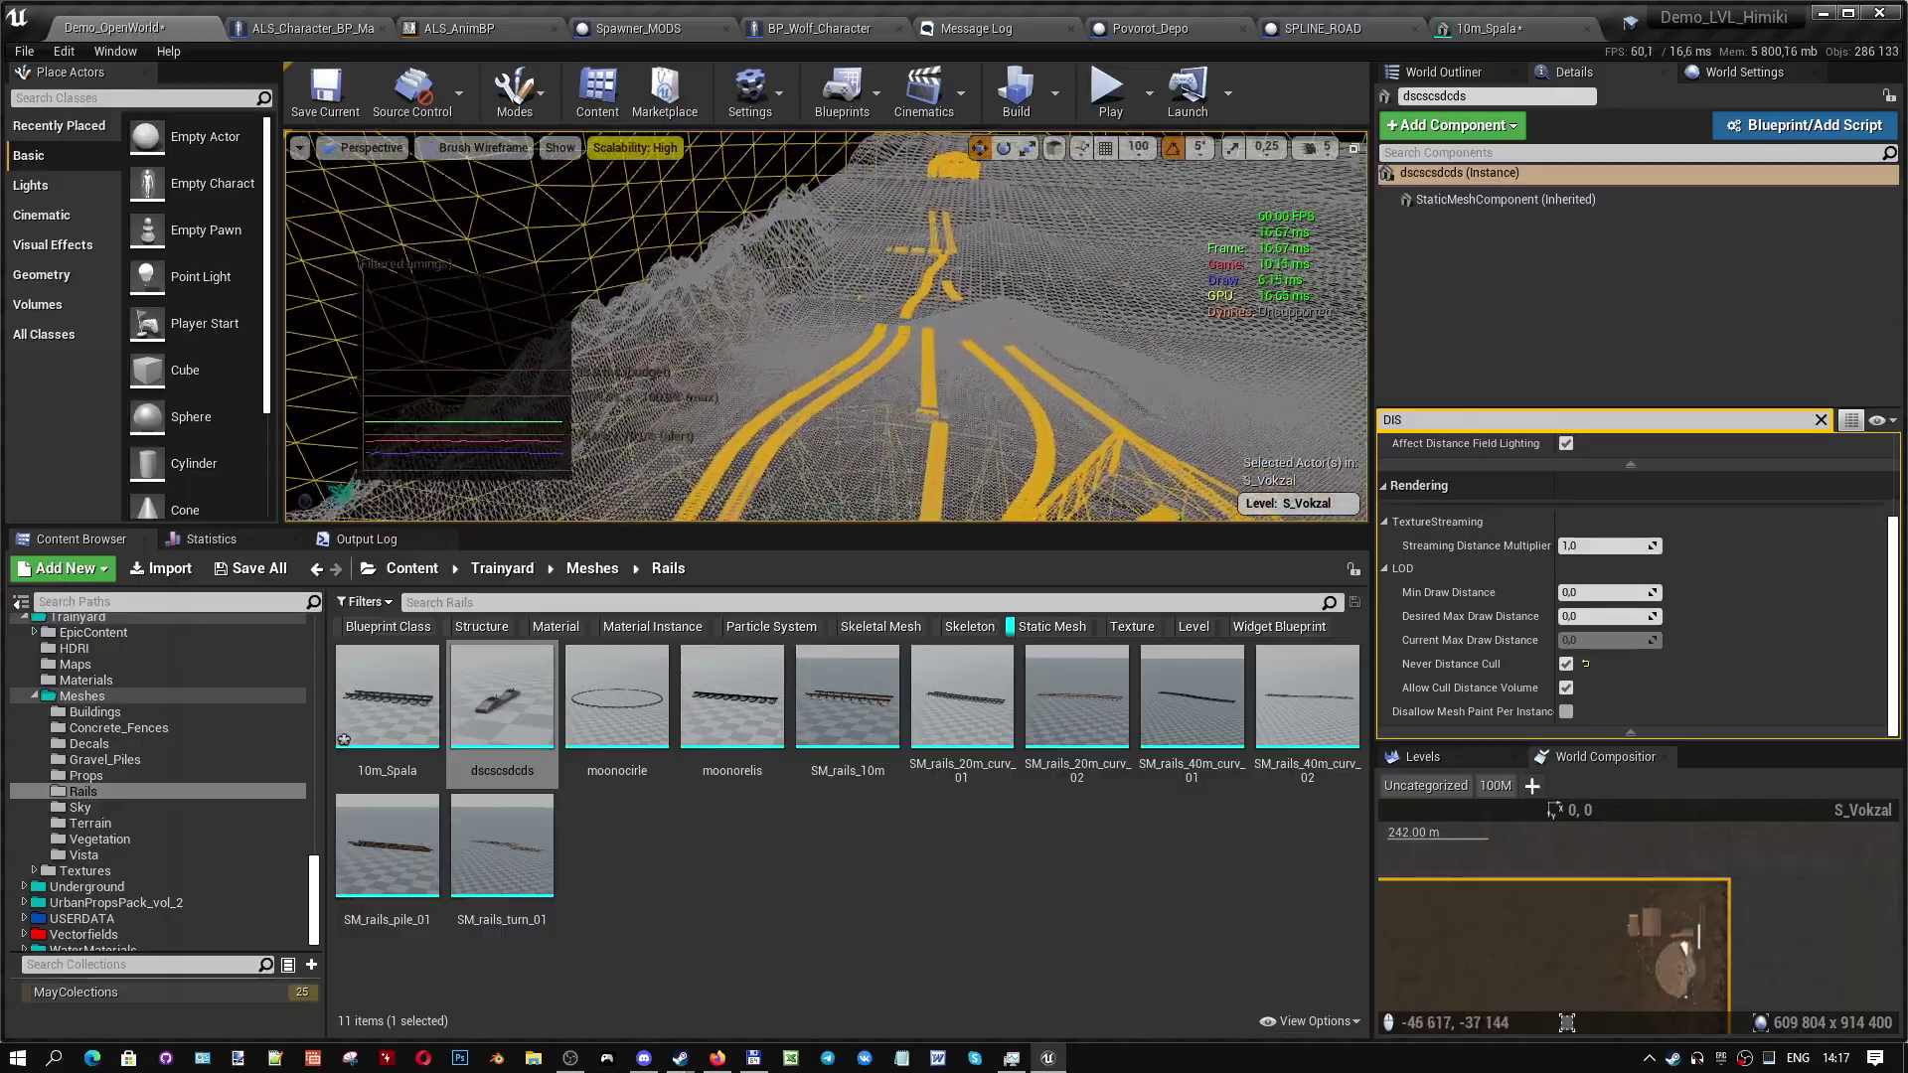
mouse_move(467, 239)
right_down()
mouse_move(397, 238)
mouse_move(475, 238)
right_up()
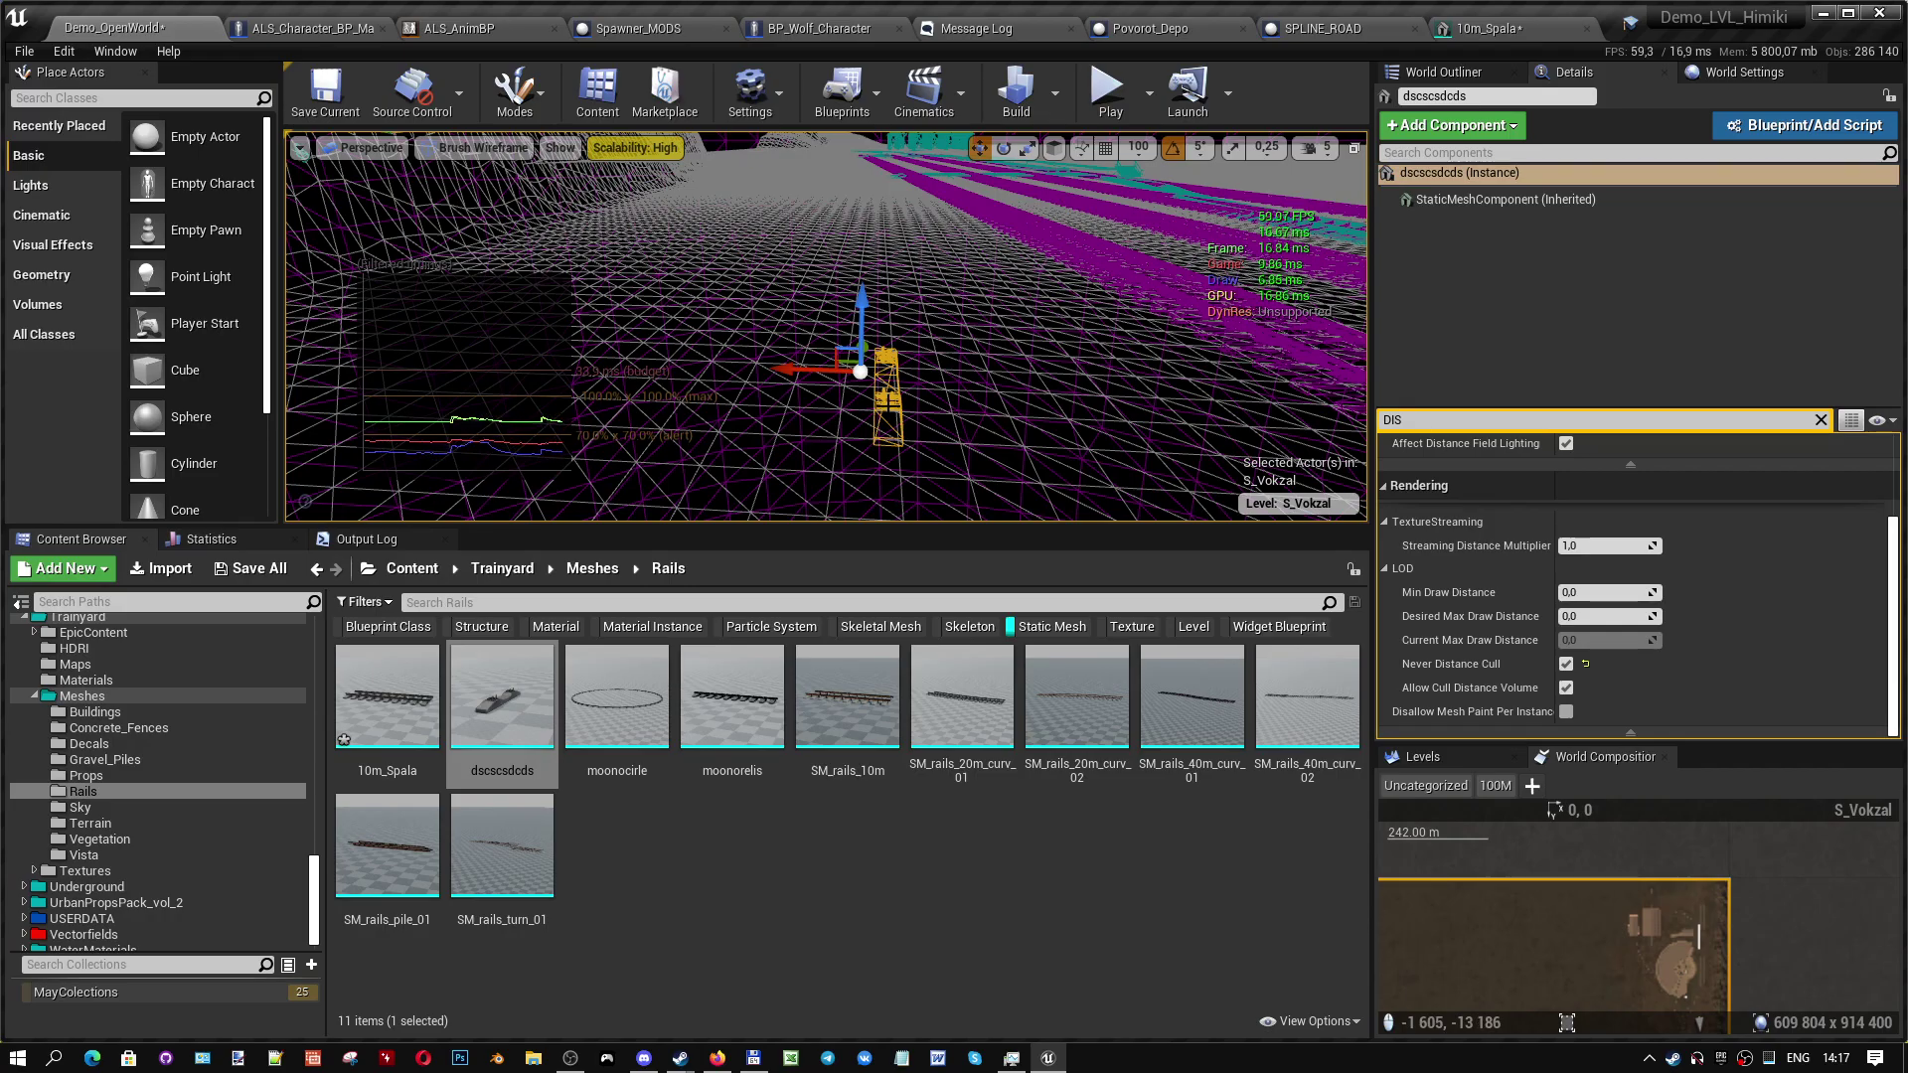
- Turn off Never Distance Cull on the cart, then select the rail spline SPLINE_ROAD4
click(1567, 664)
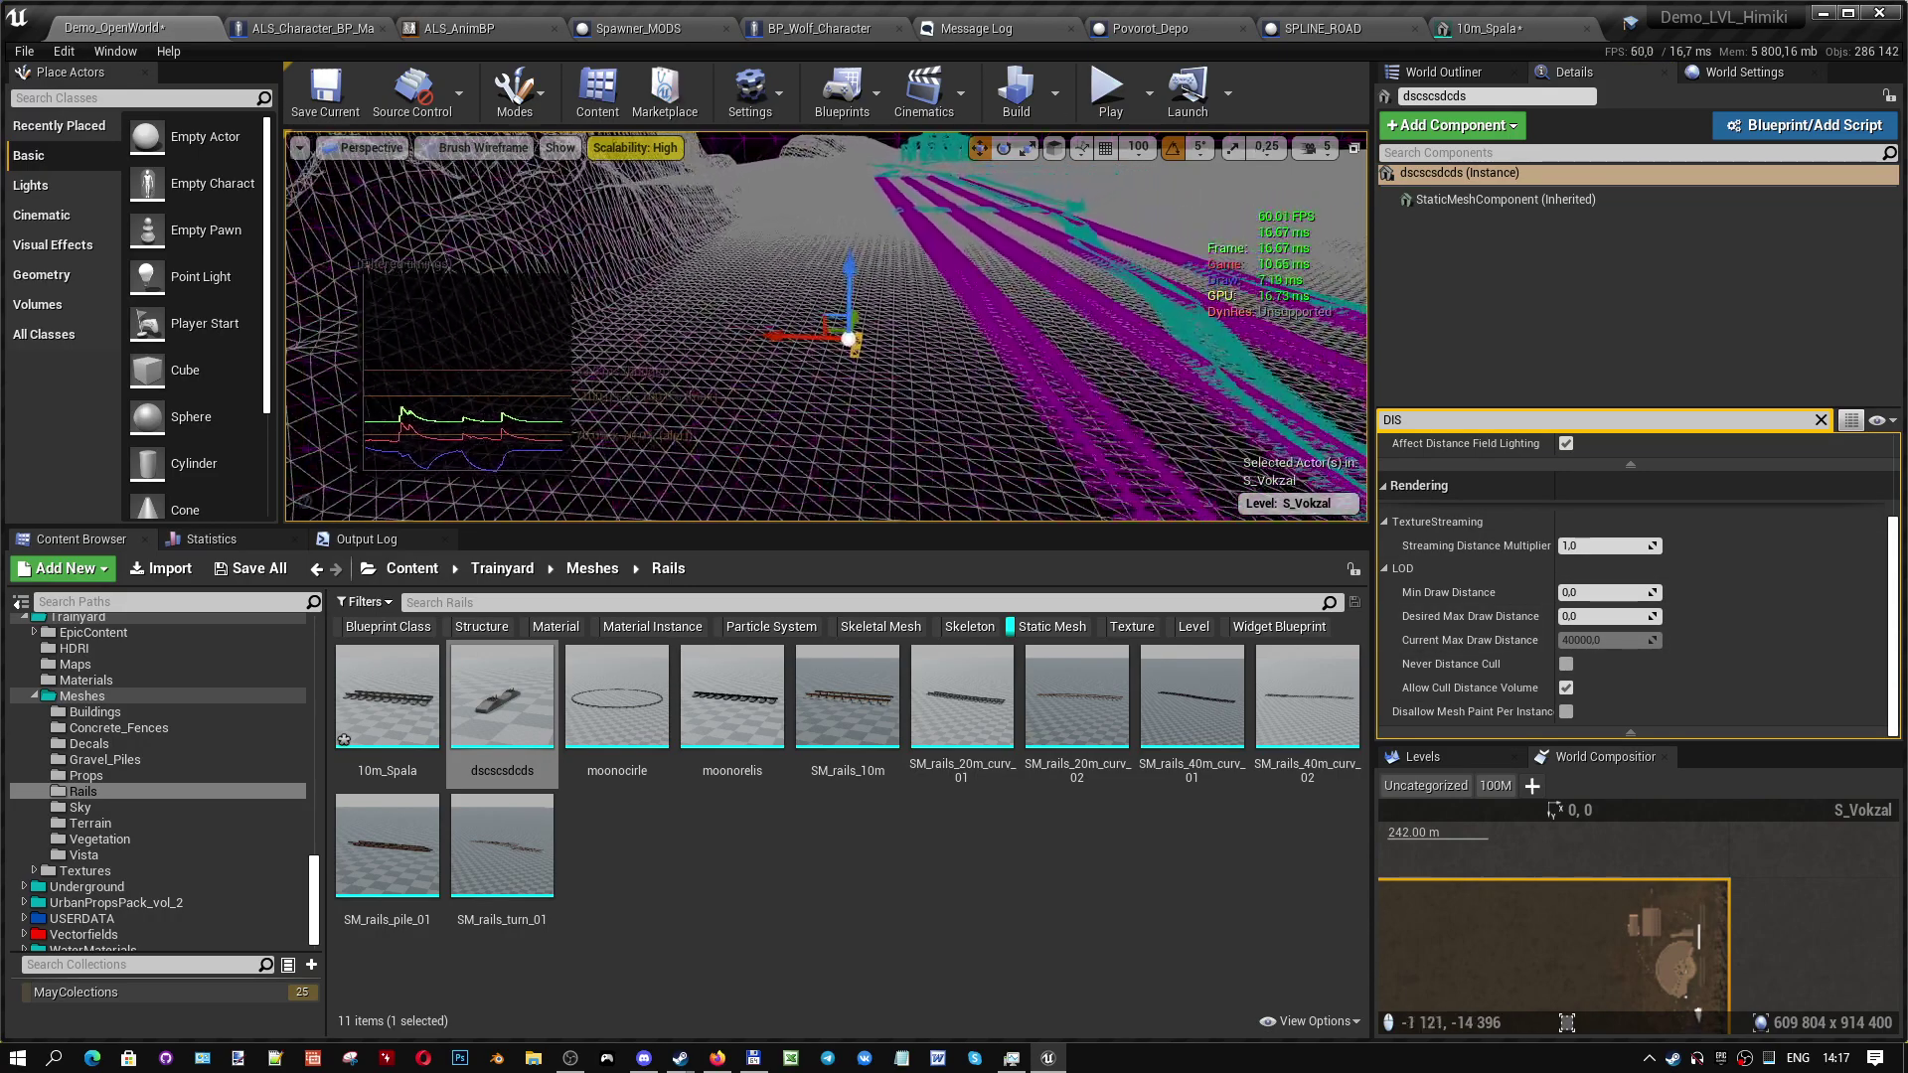
right_drag(475, 239, 467, 238)
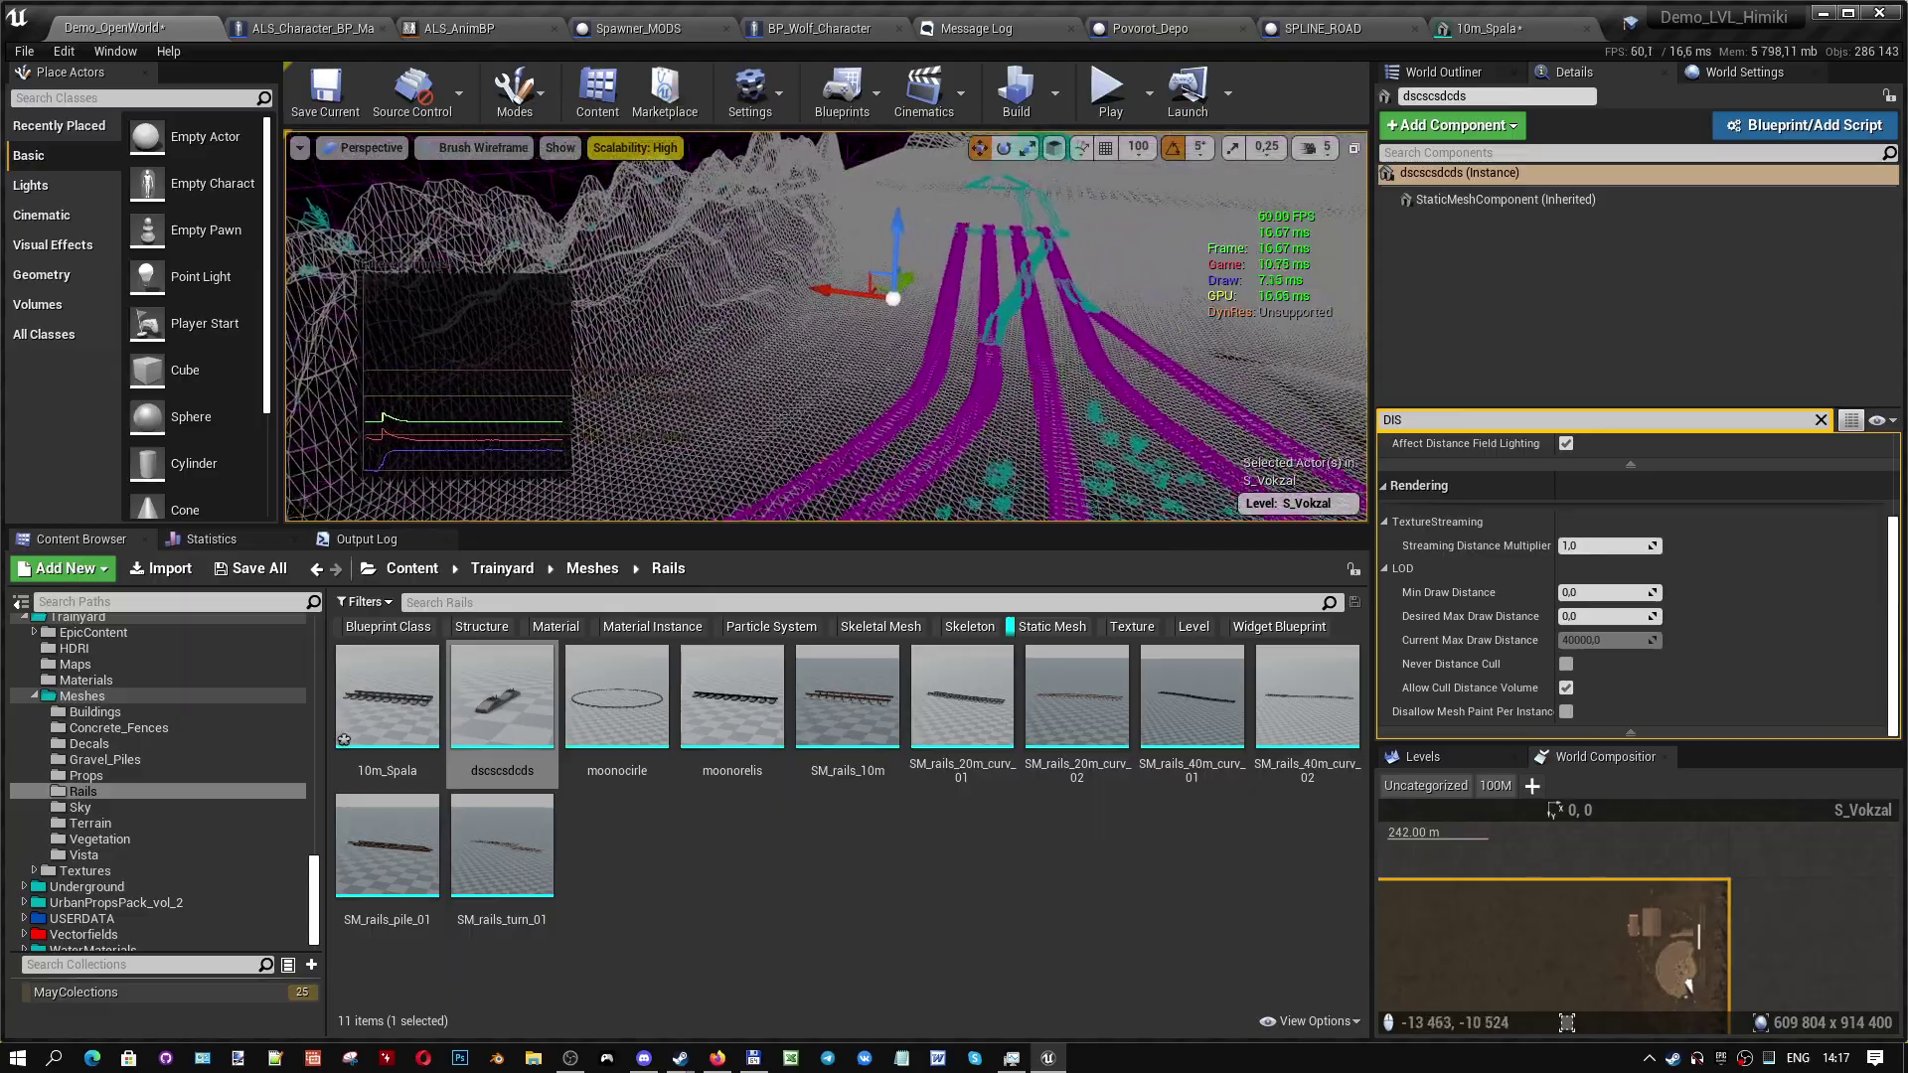
click(894, 402)
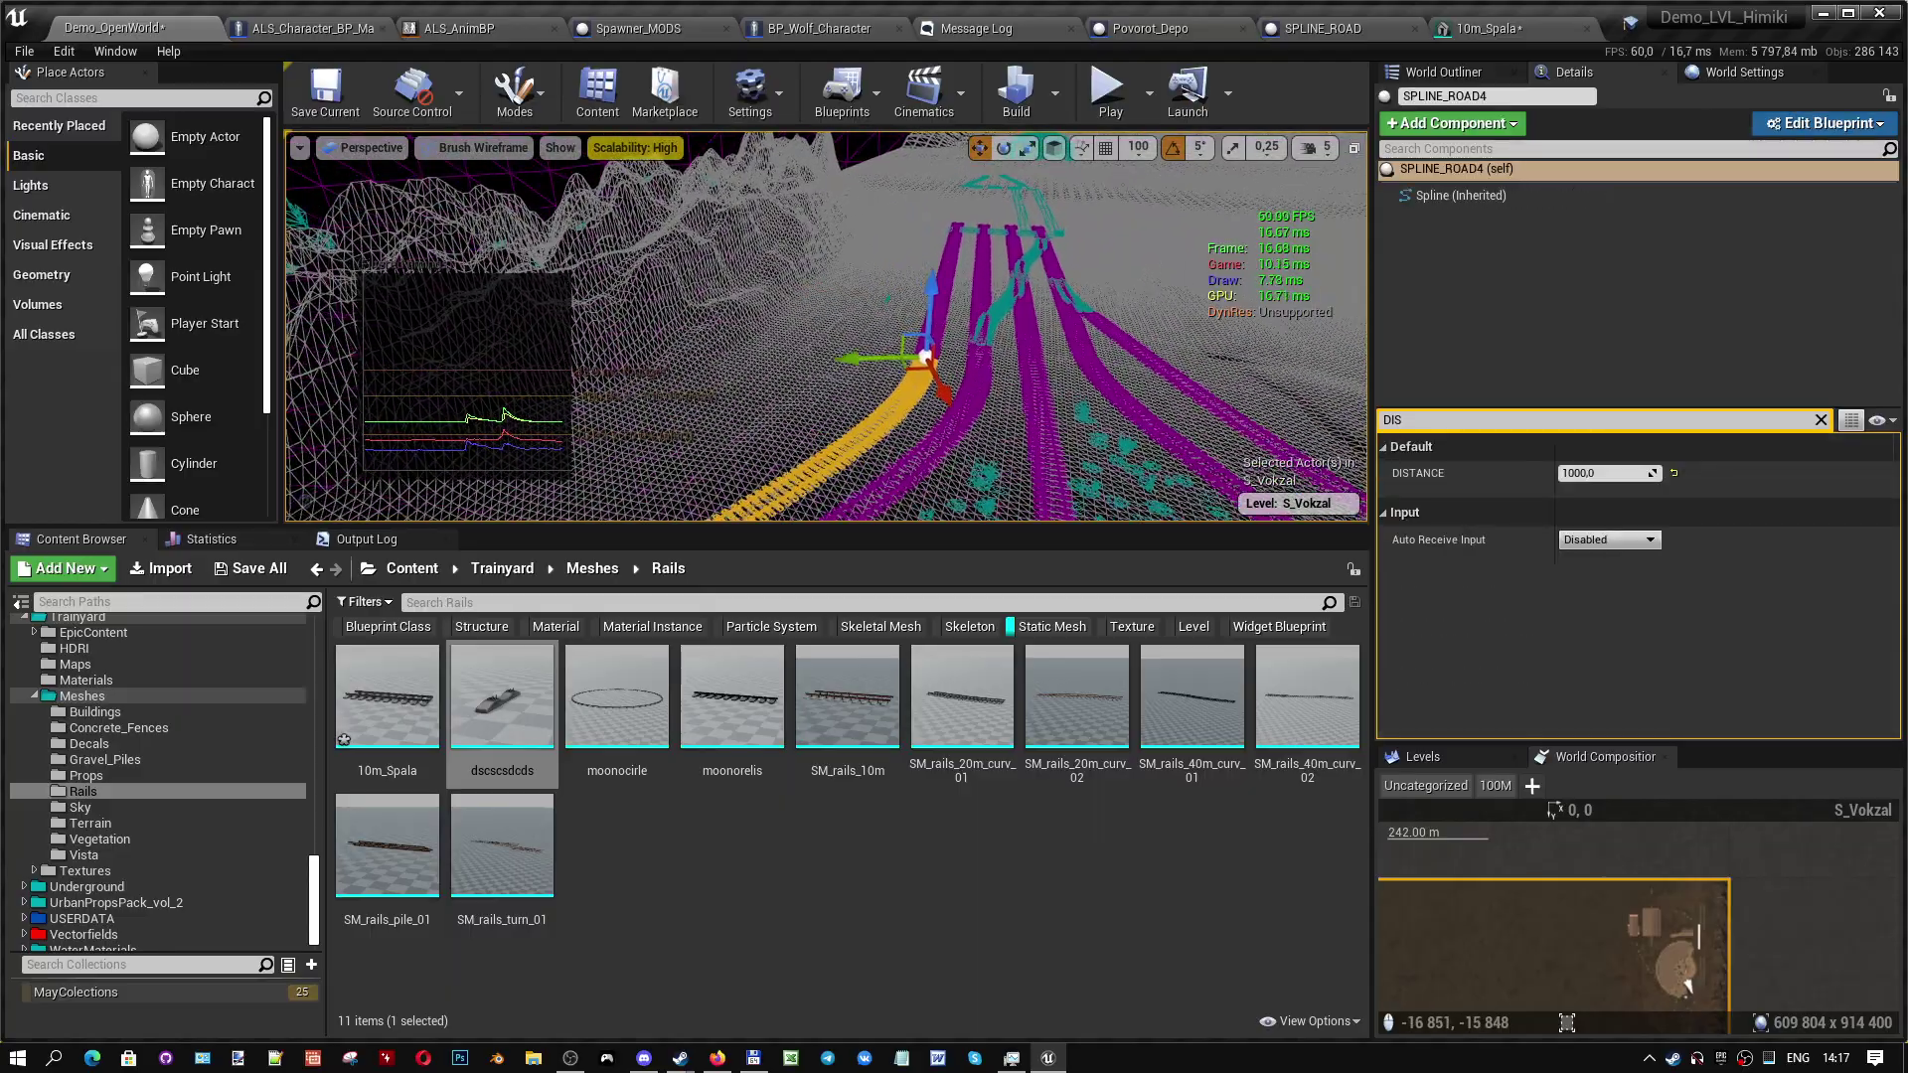
mouse_move(695, 328)
right_down()
mouse_move(617, 328)
mouse_move(715, 328)
right_up()
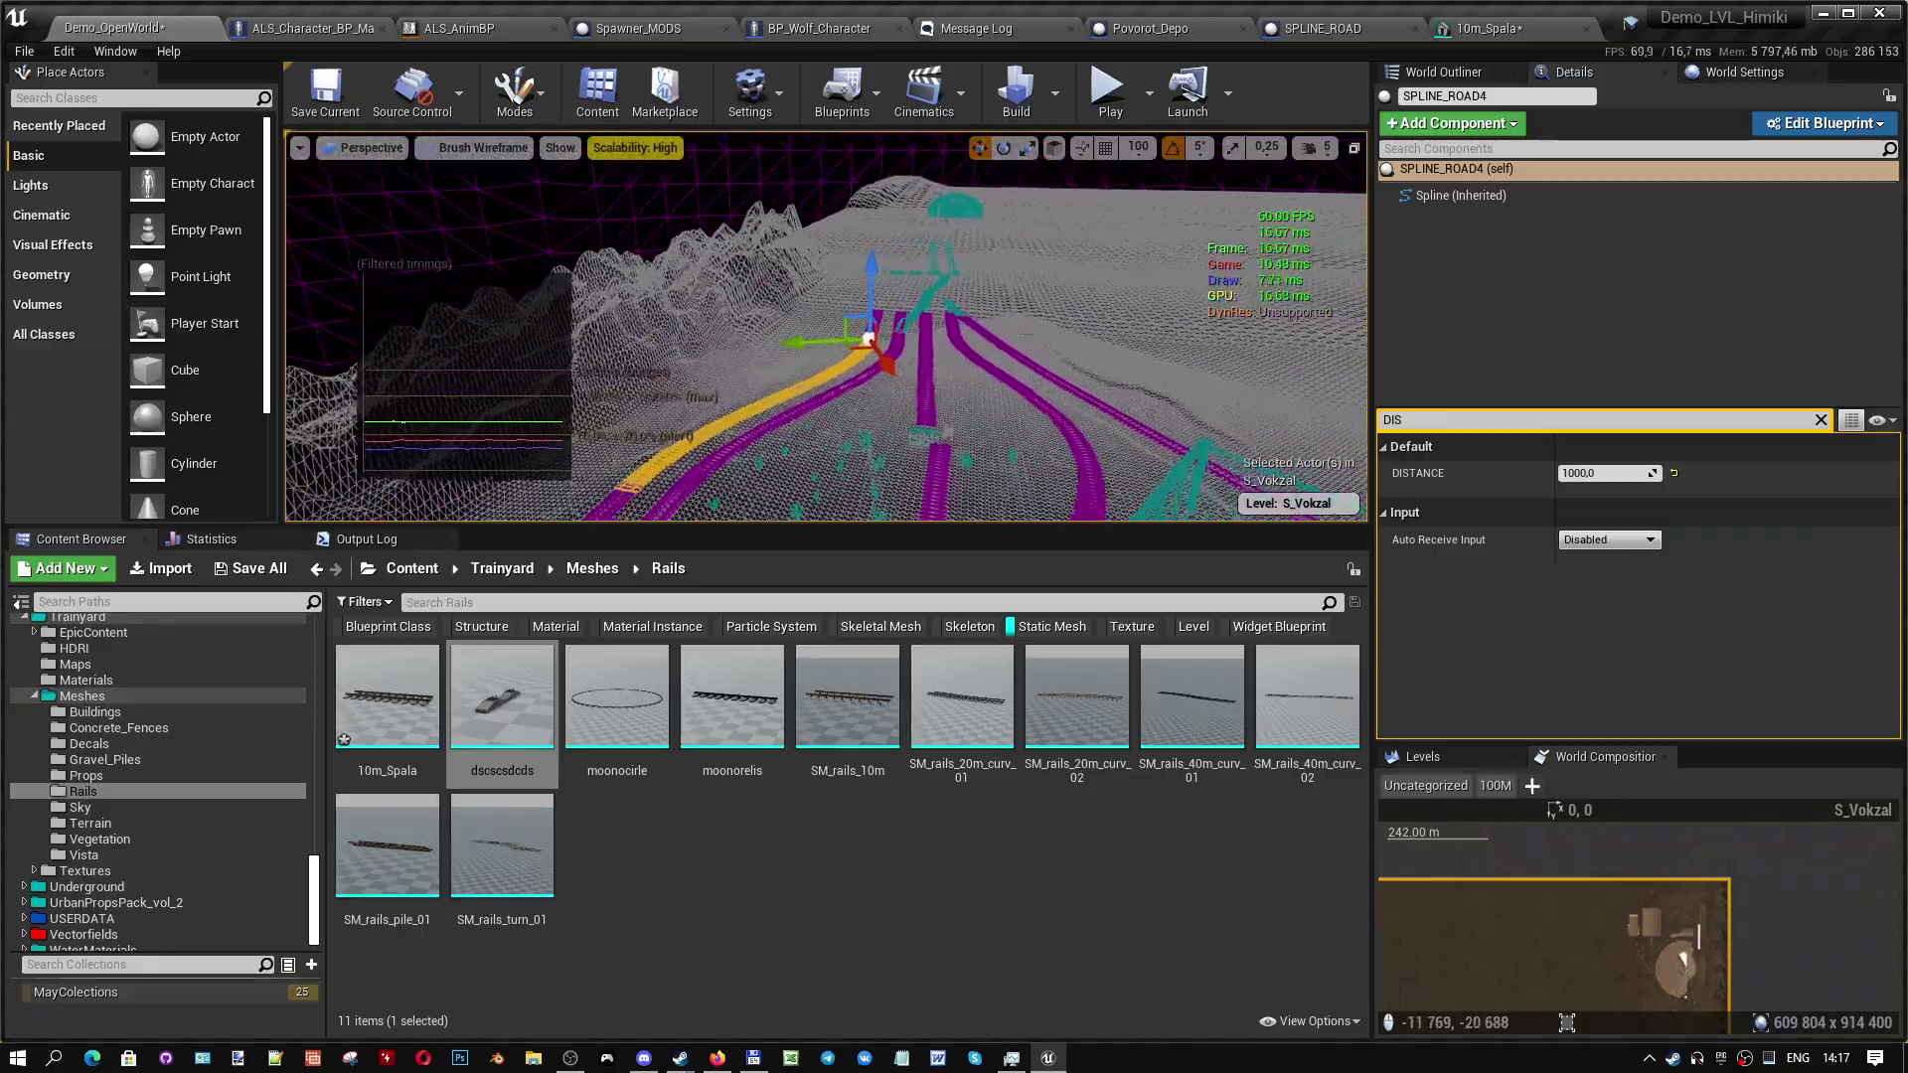
right_drag(715, 328, 636, 328)
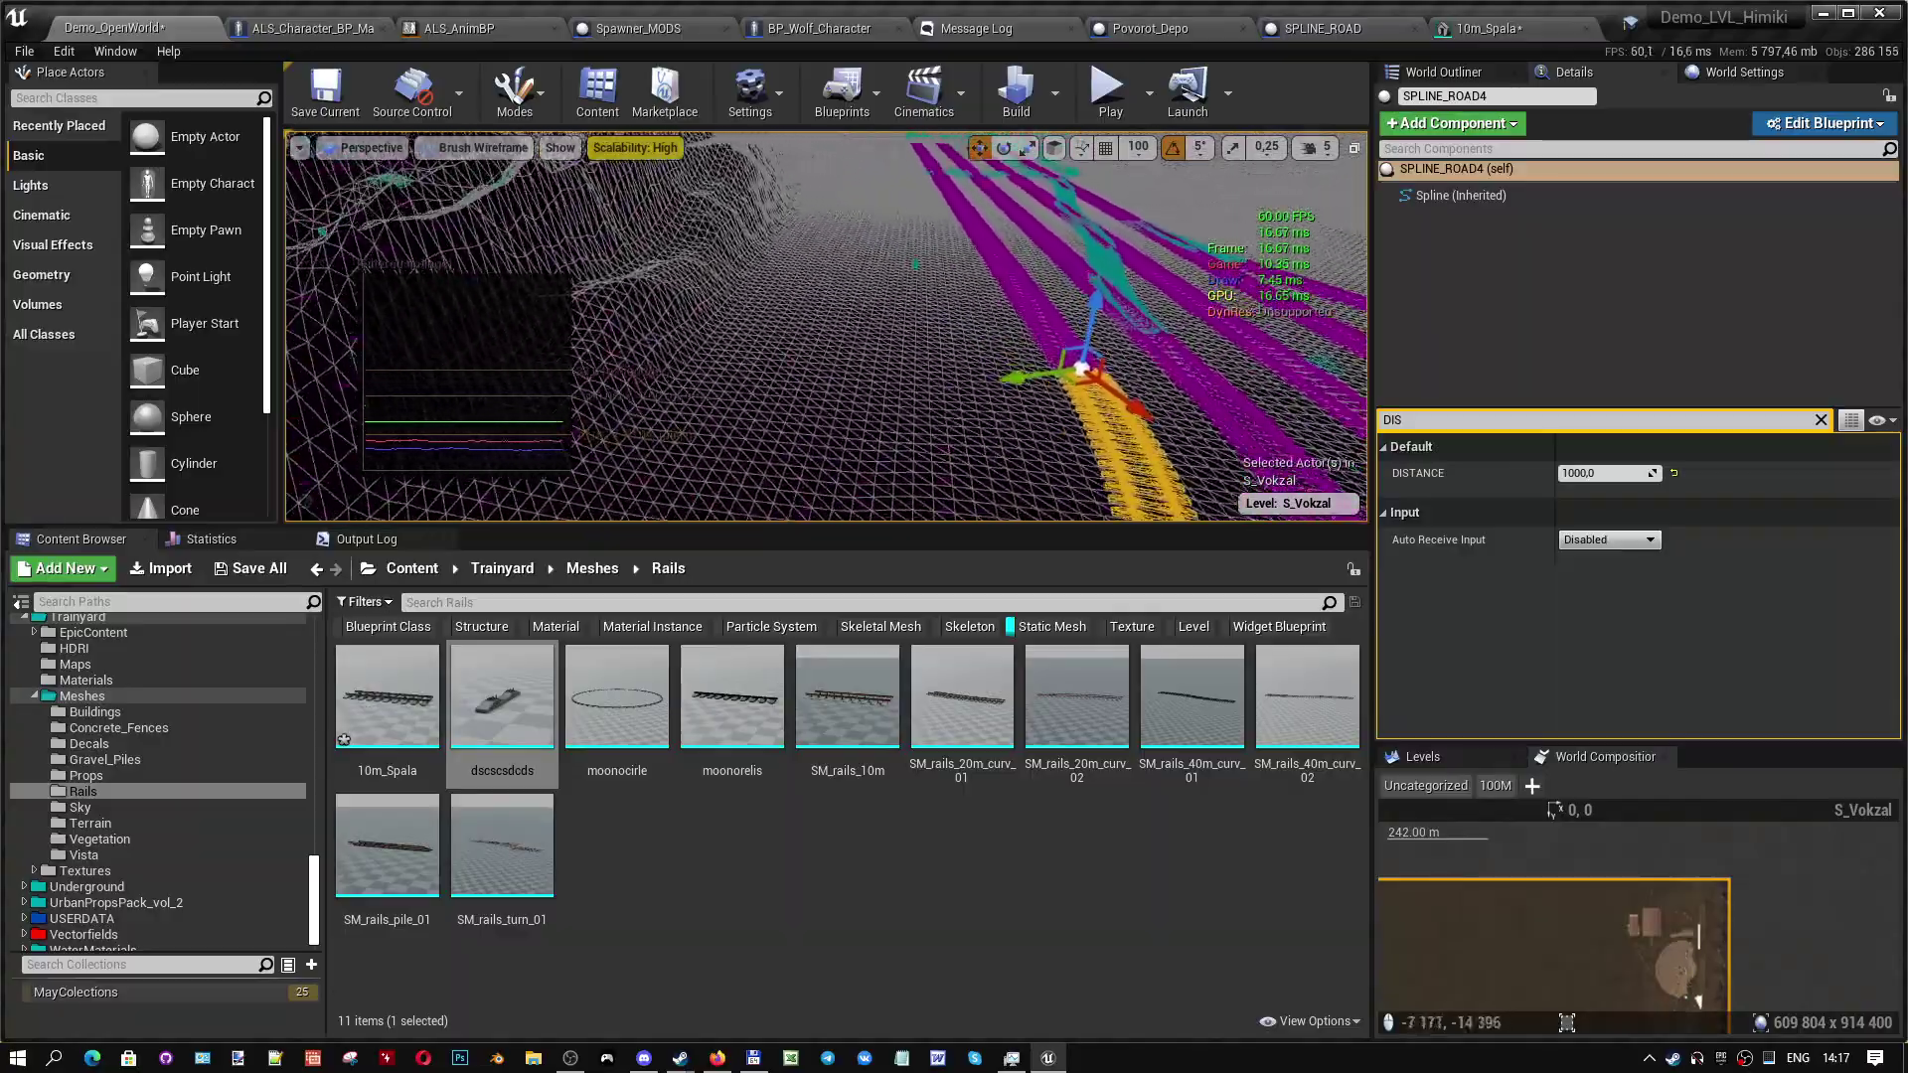
mouse_move(636, 328)
right_down()
mouse_move(716, 328)
mouse_move(676, 328)
mouse_move(695, 328)
right_up()
- Deselect the cart with Escape and select the dscscsdcds asset in the Content Browser
click(850, 389)
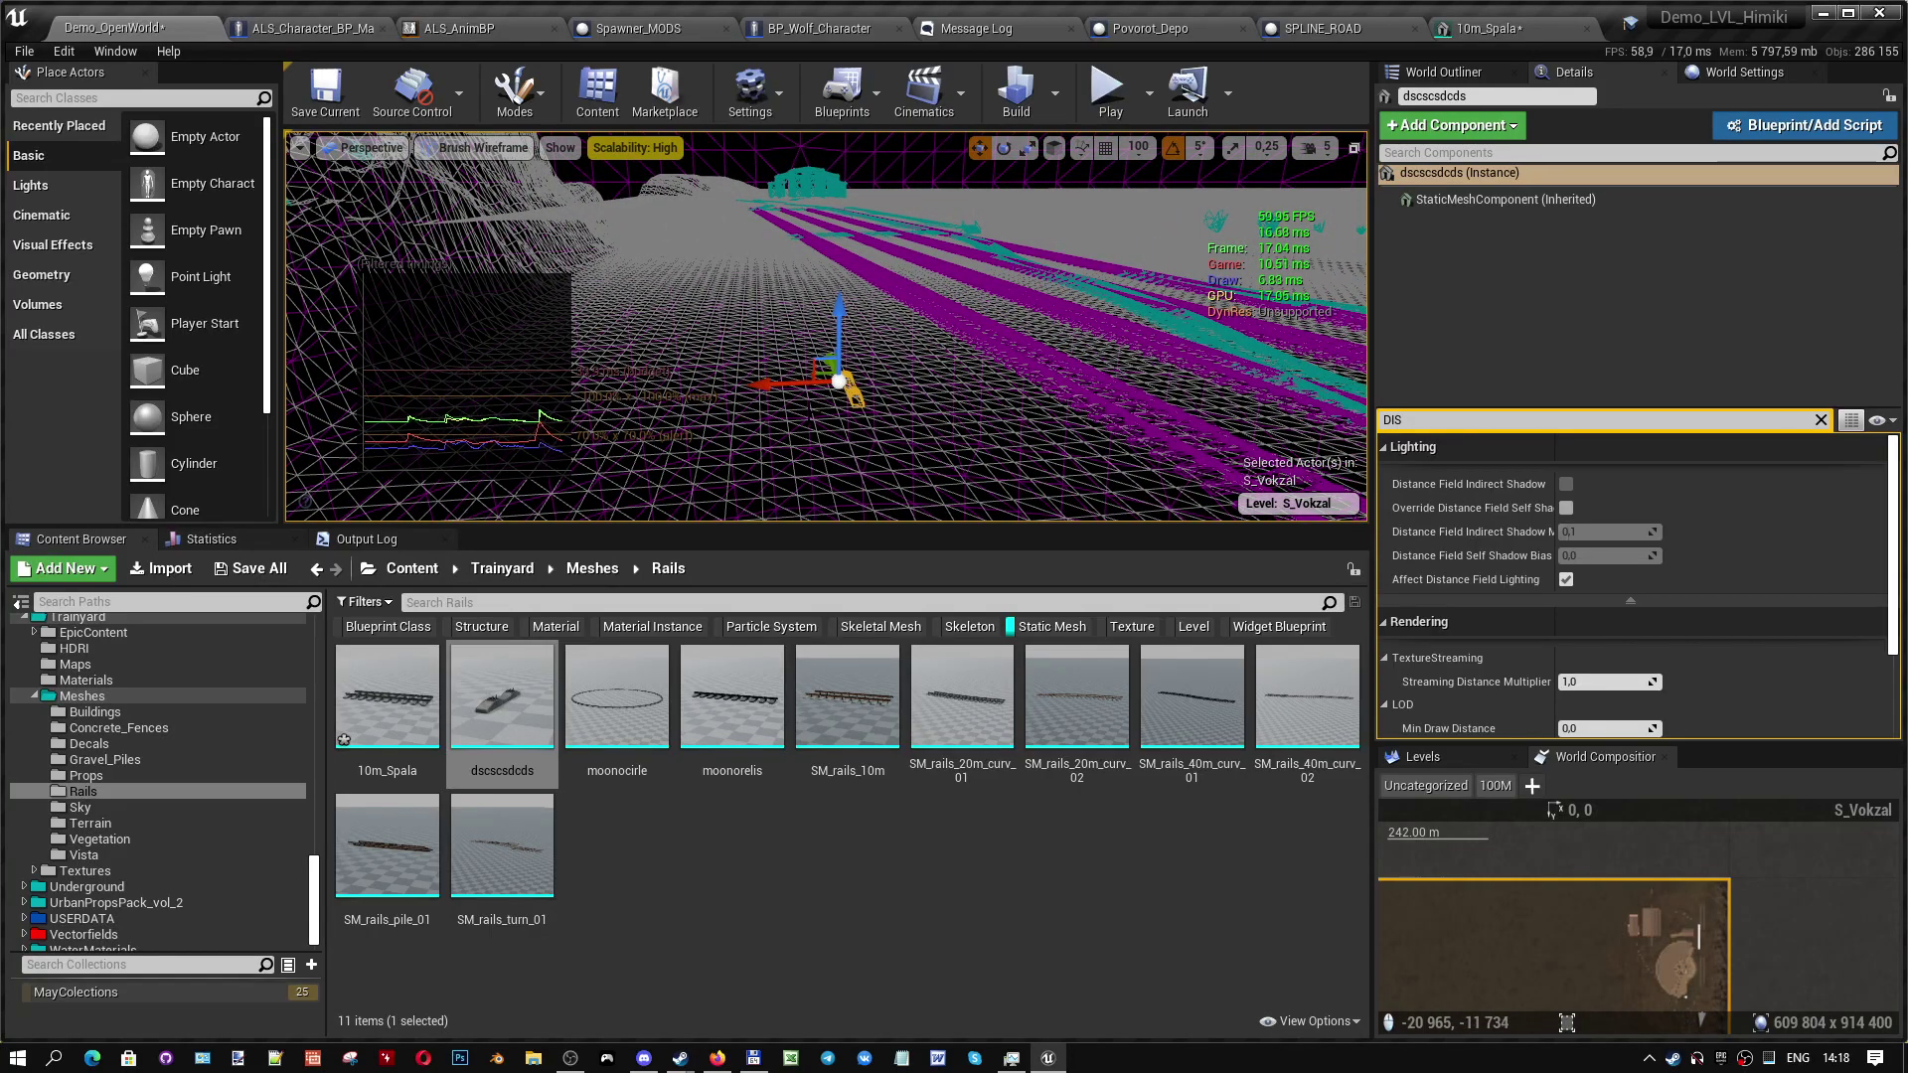
key(Escape)
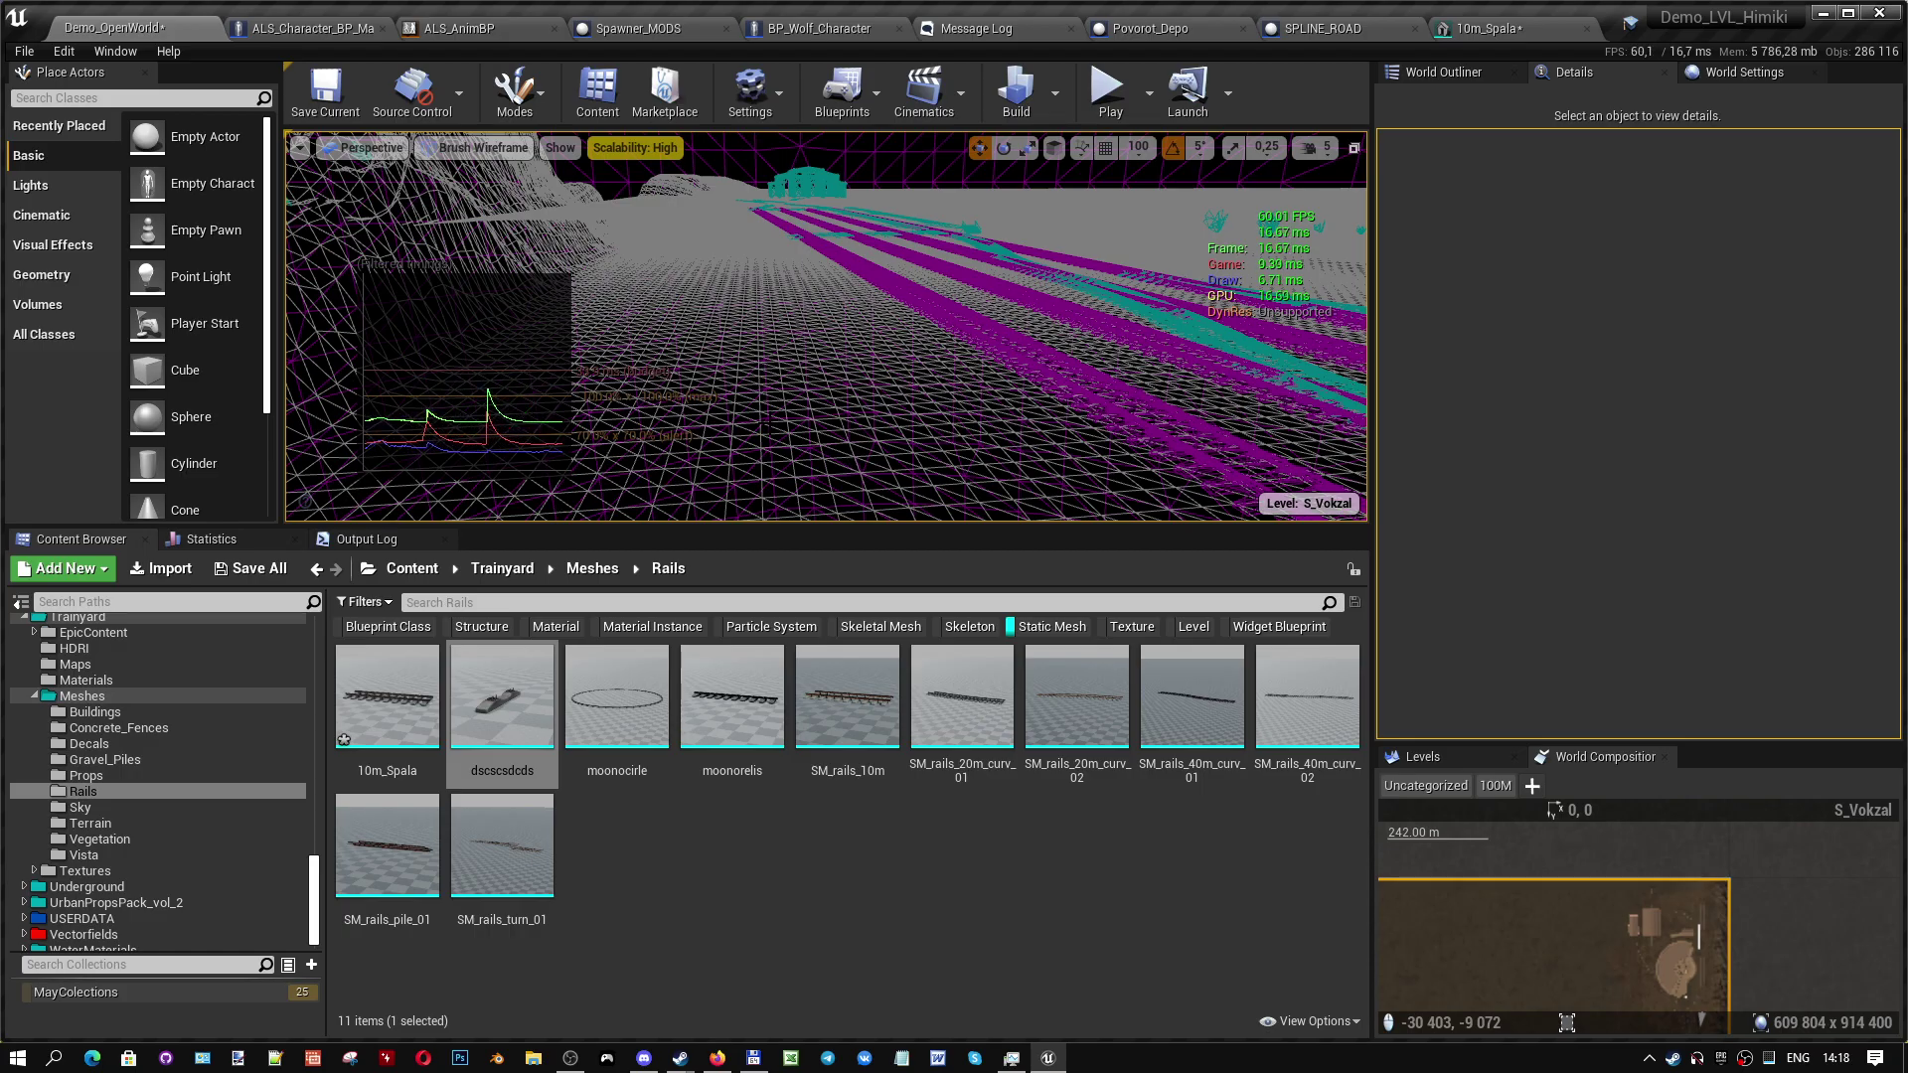
right_drag(755, 355, 795, 354)
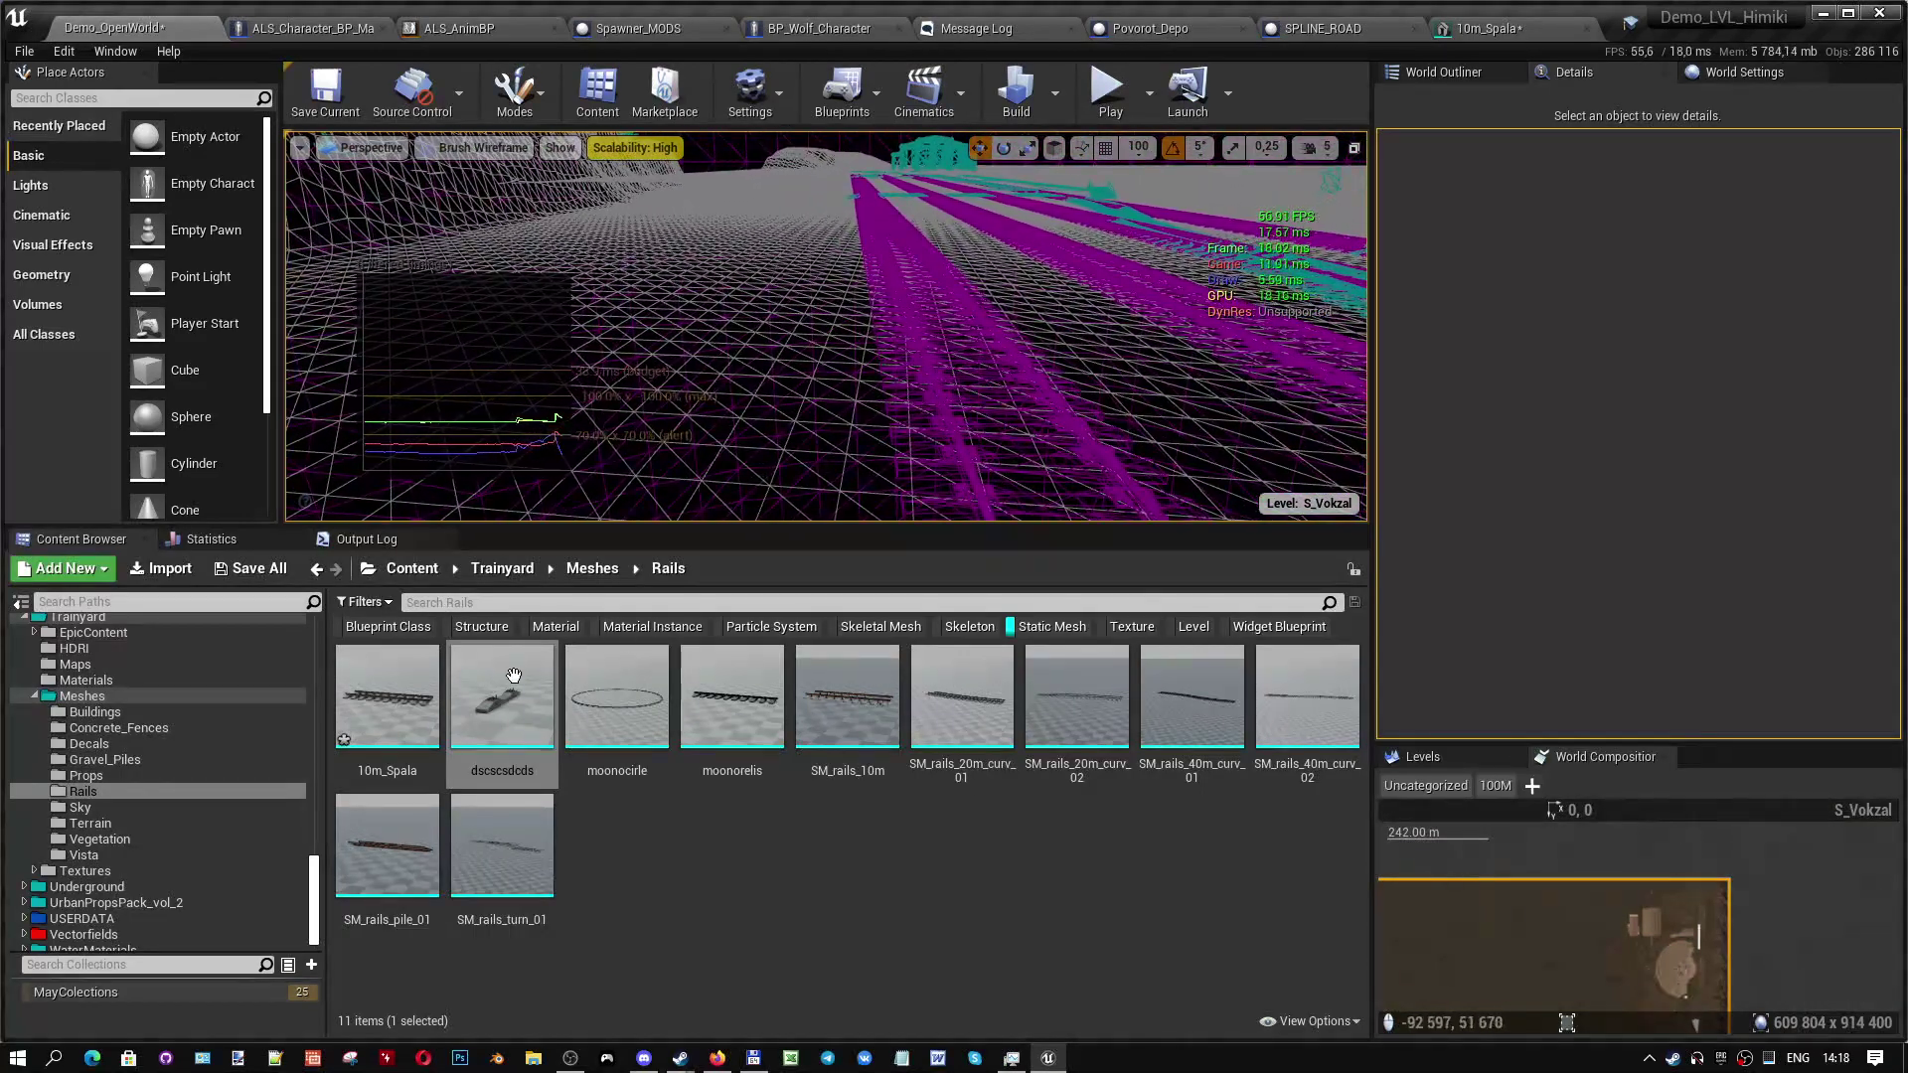
mouse_move(503, 691)
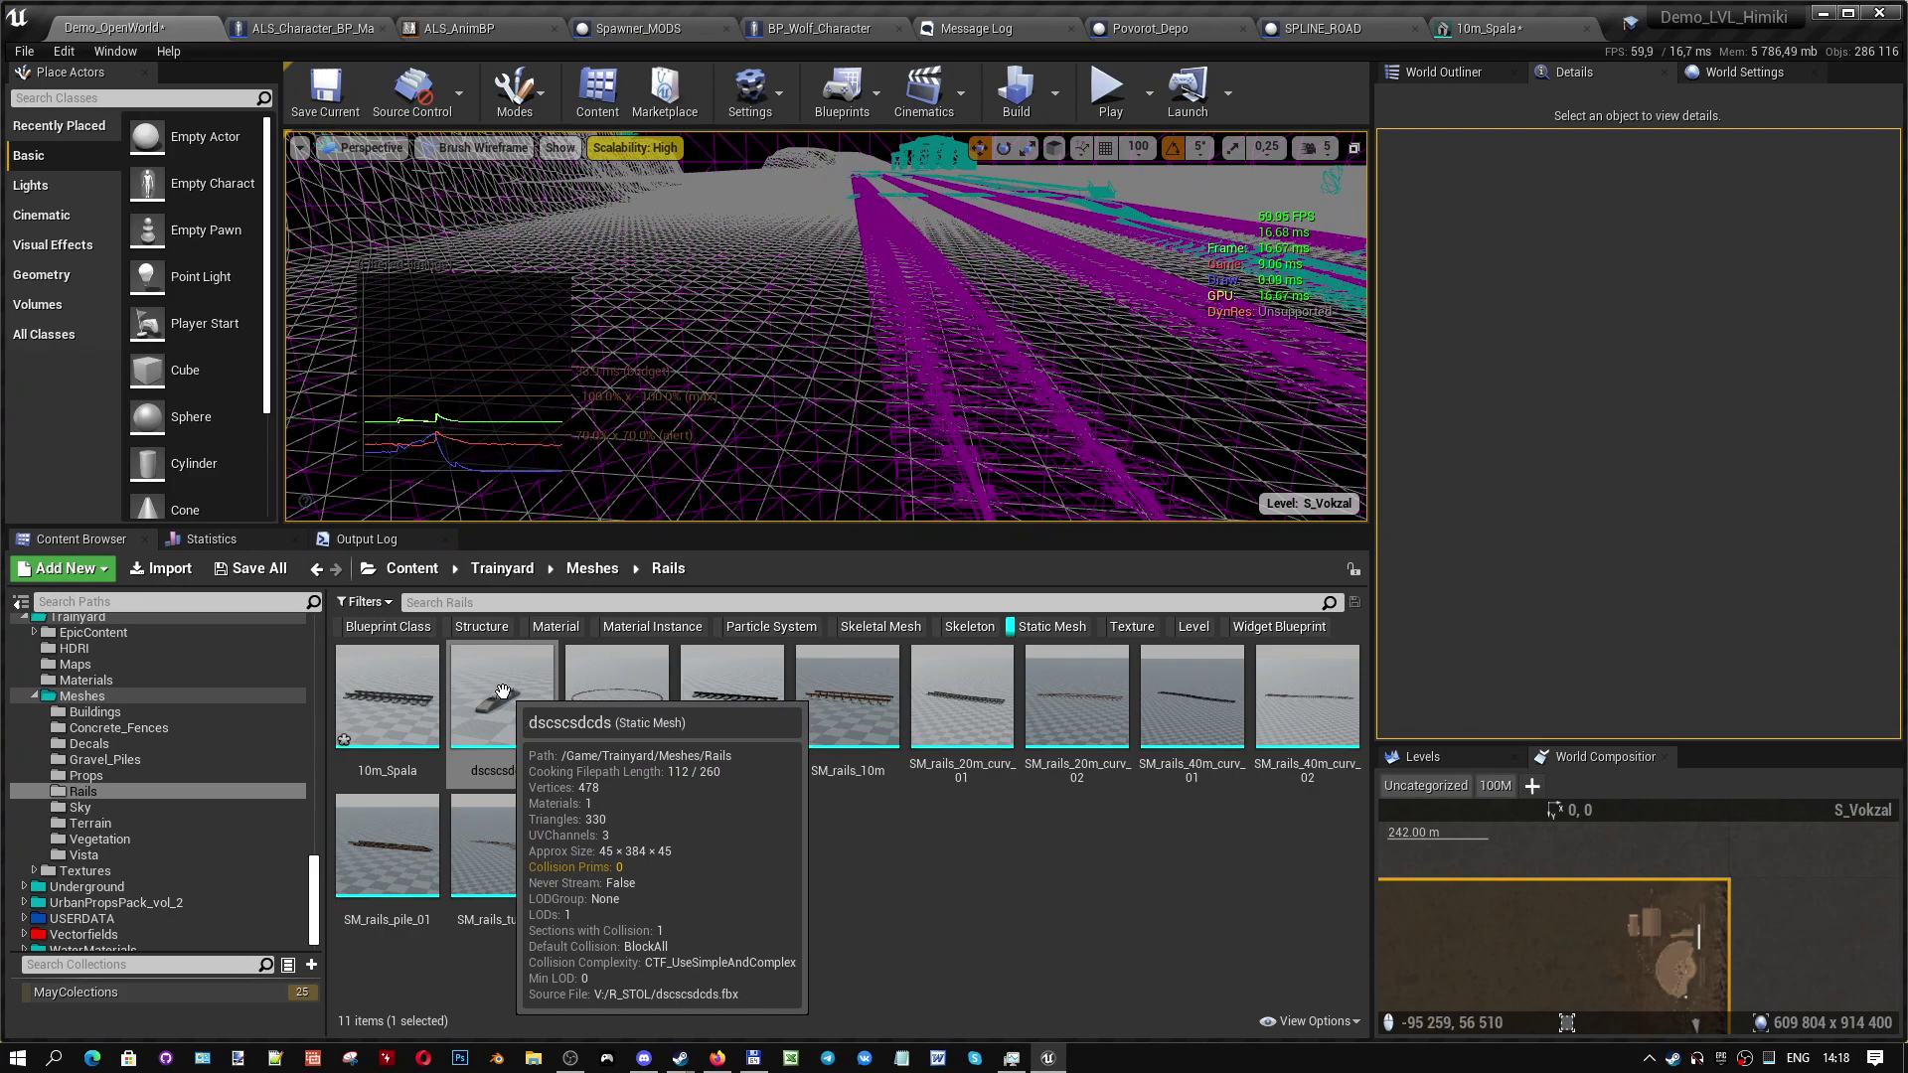
click(501, 692)
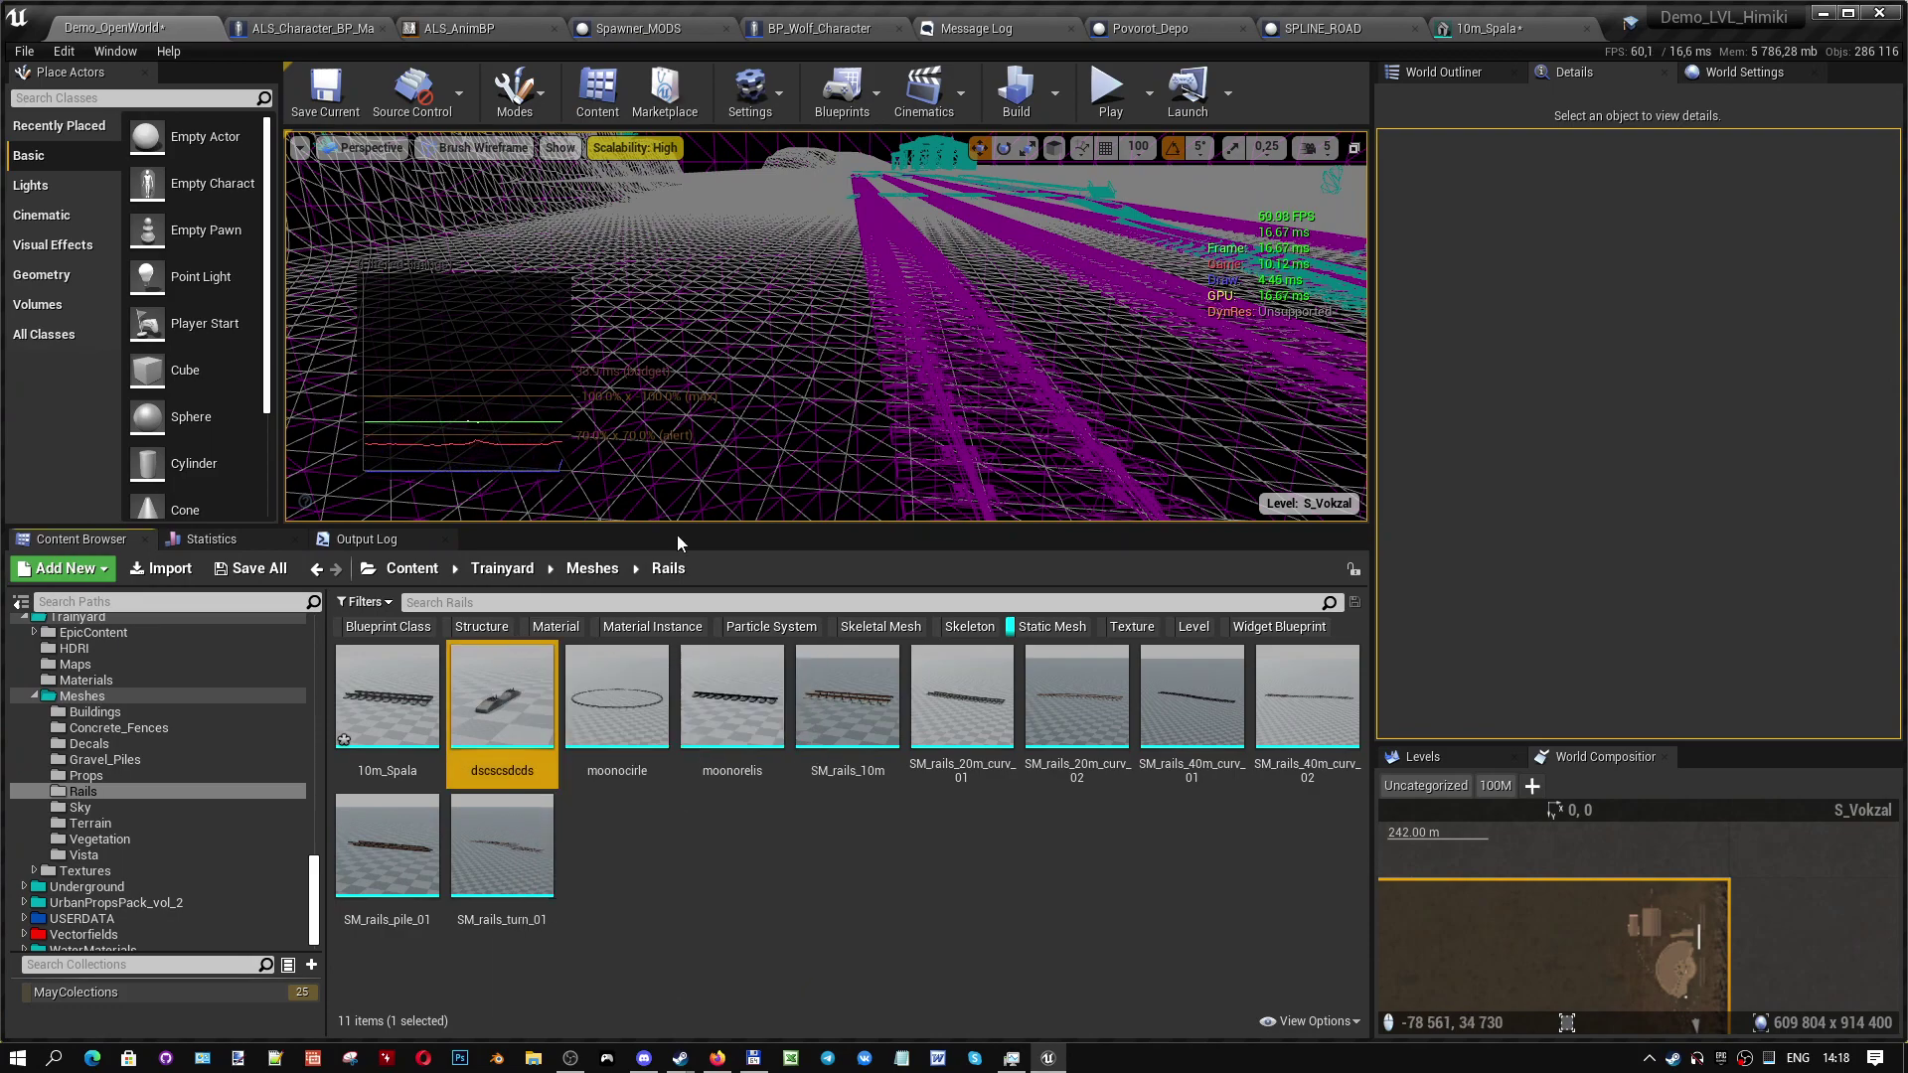
- Fly to the depot, select Depo_Full_04 and start editing its Desired Max Draw Distance
click(1452, 74)
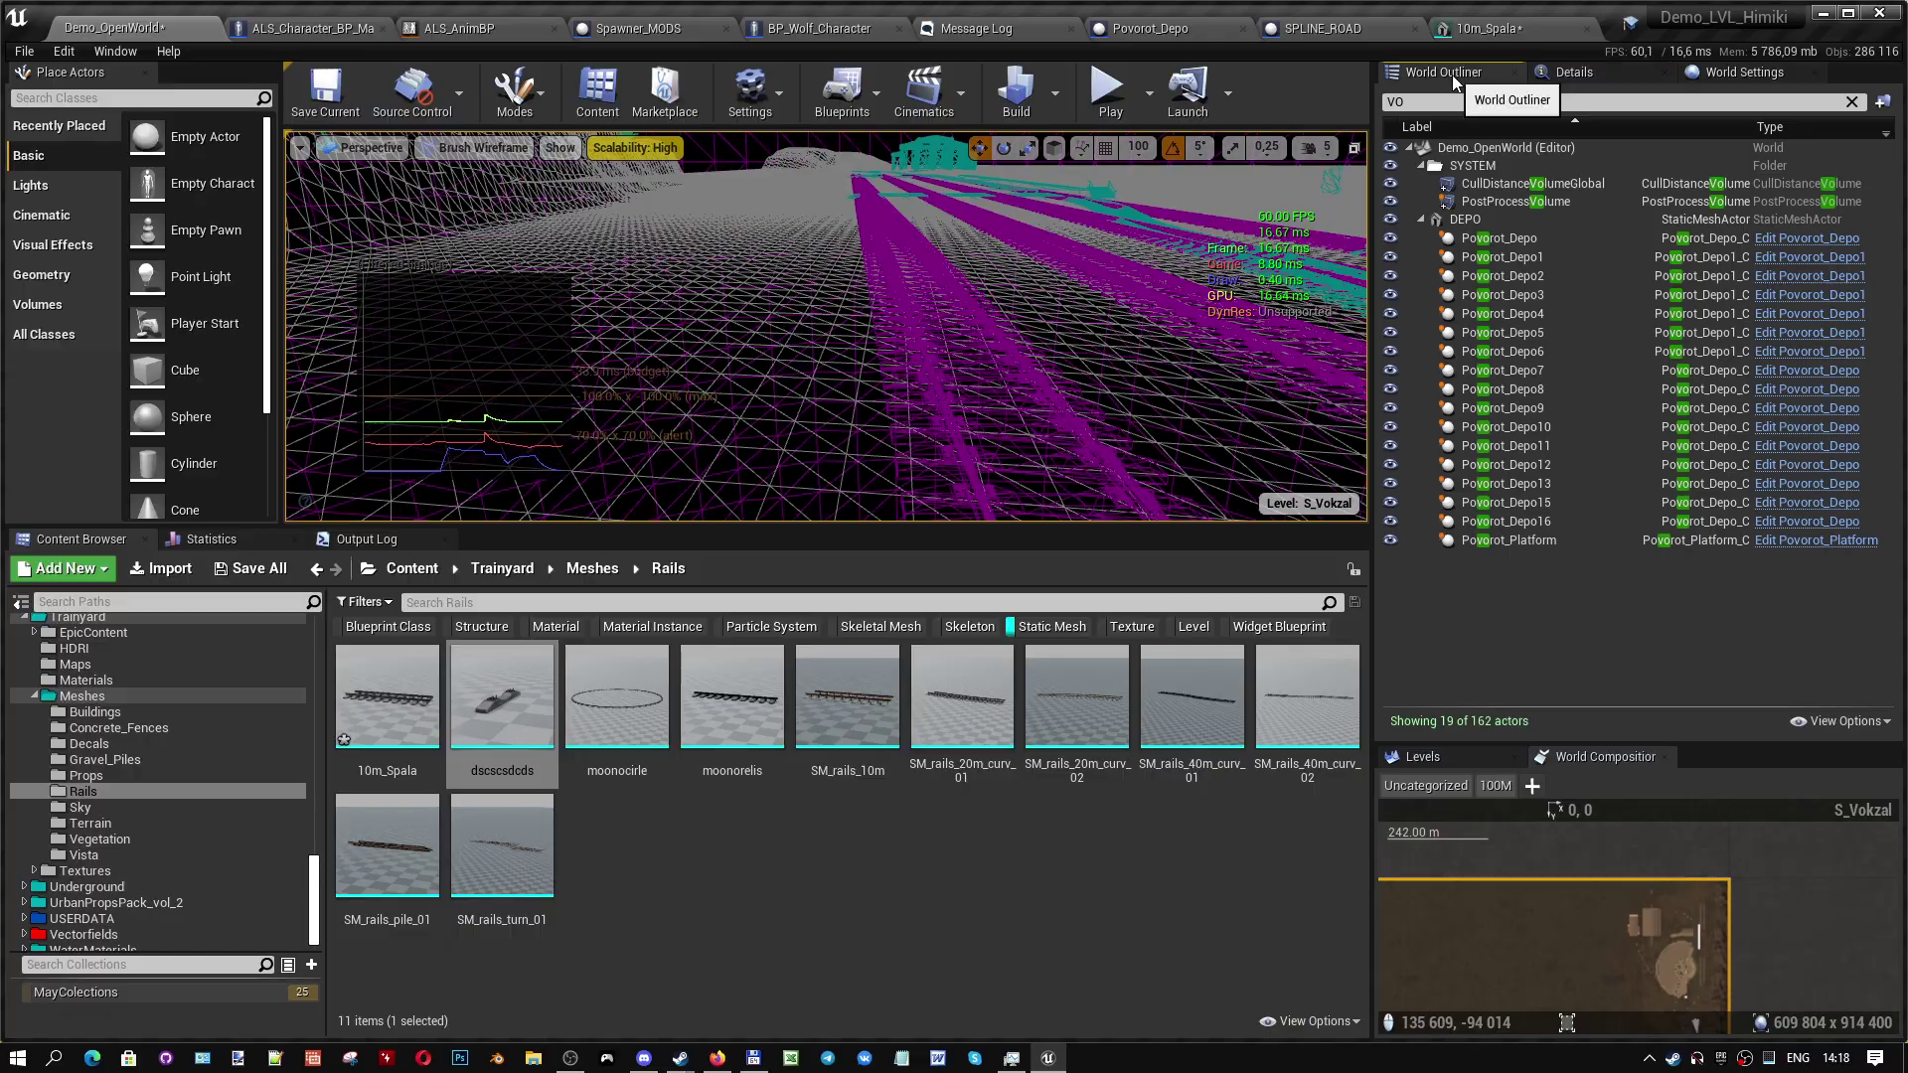
double_click(1697, 1023)
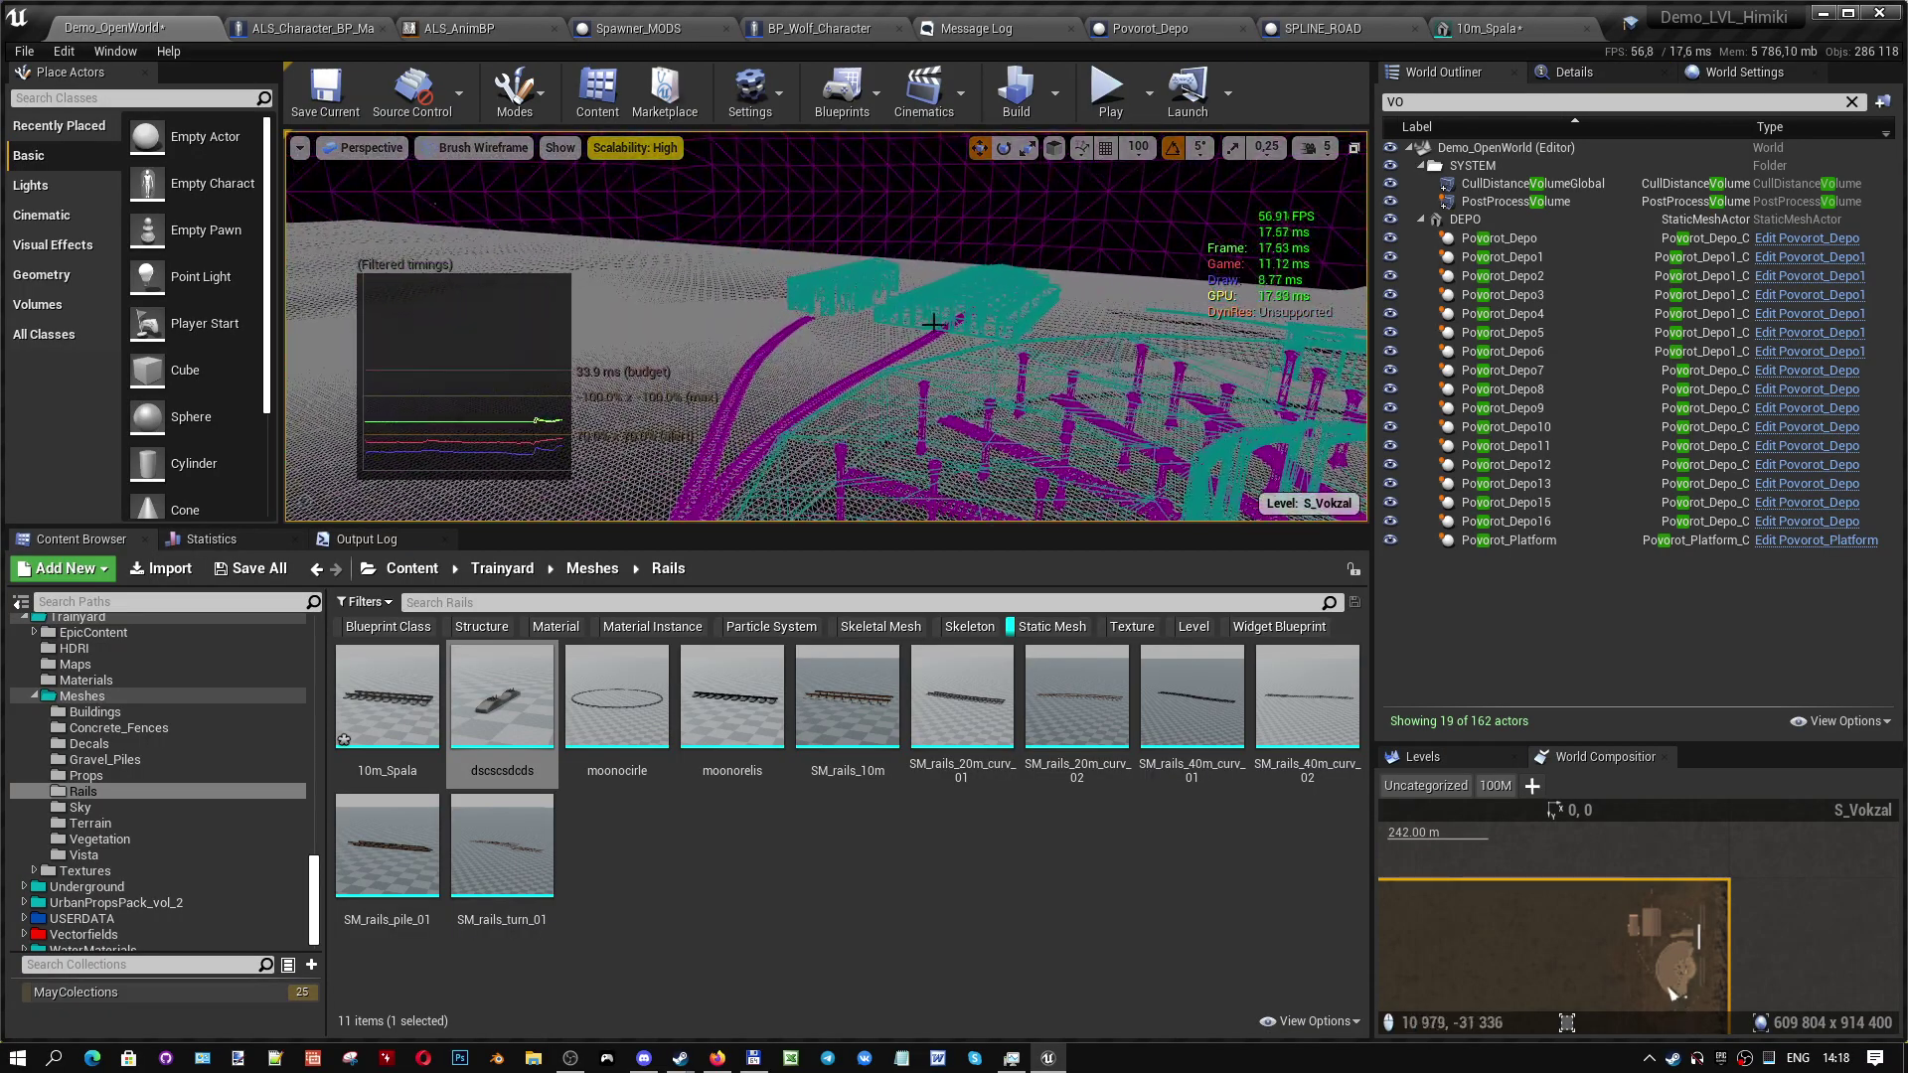
click(1673, 993)
click(957, 300)
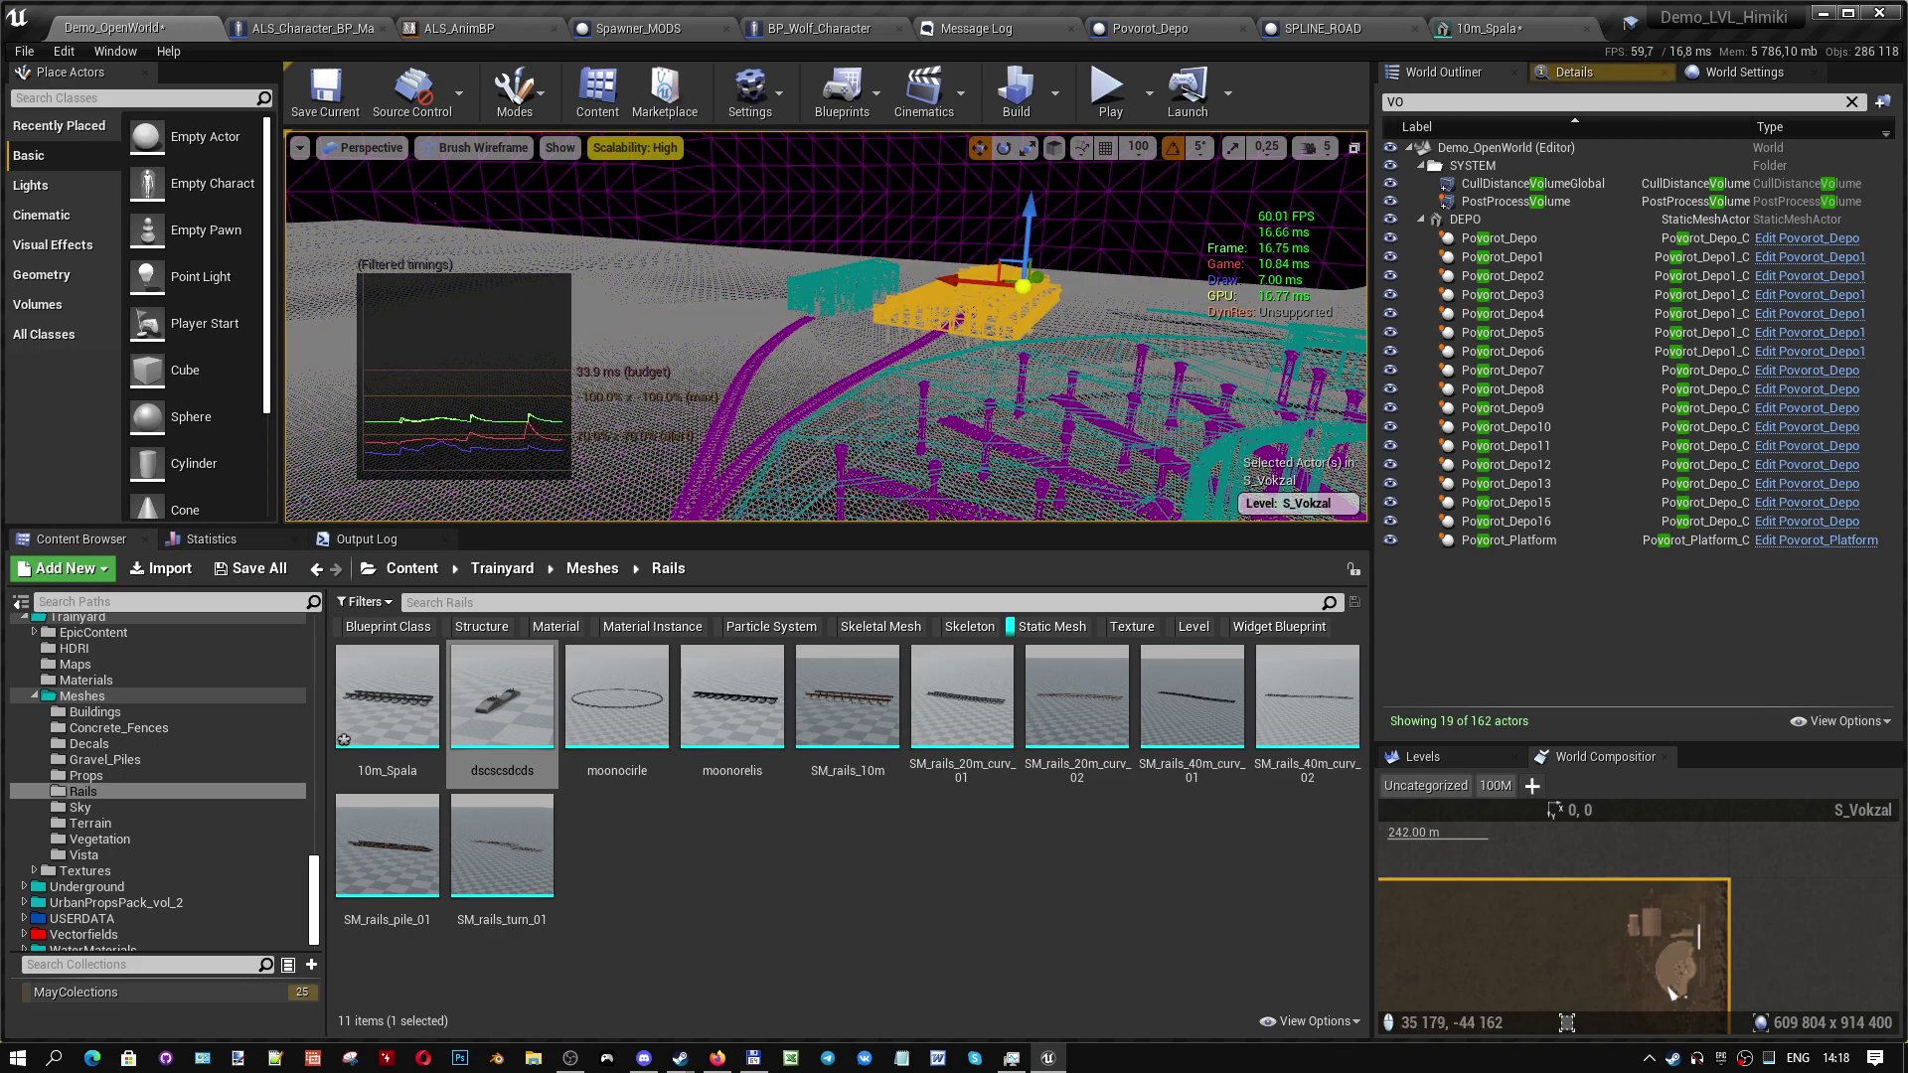
click(1575, 72)
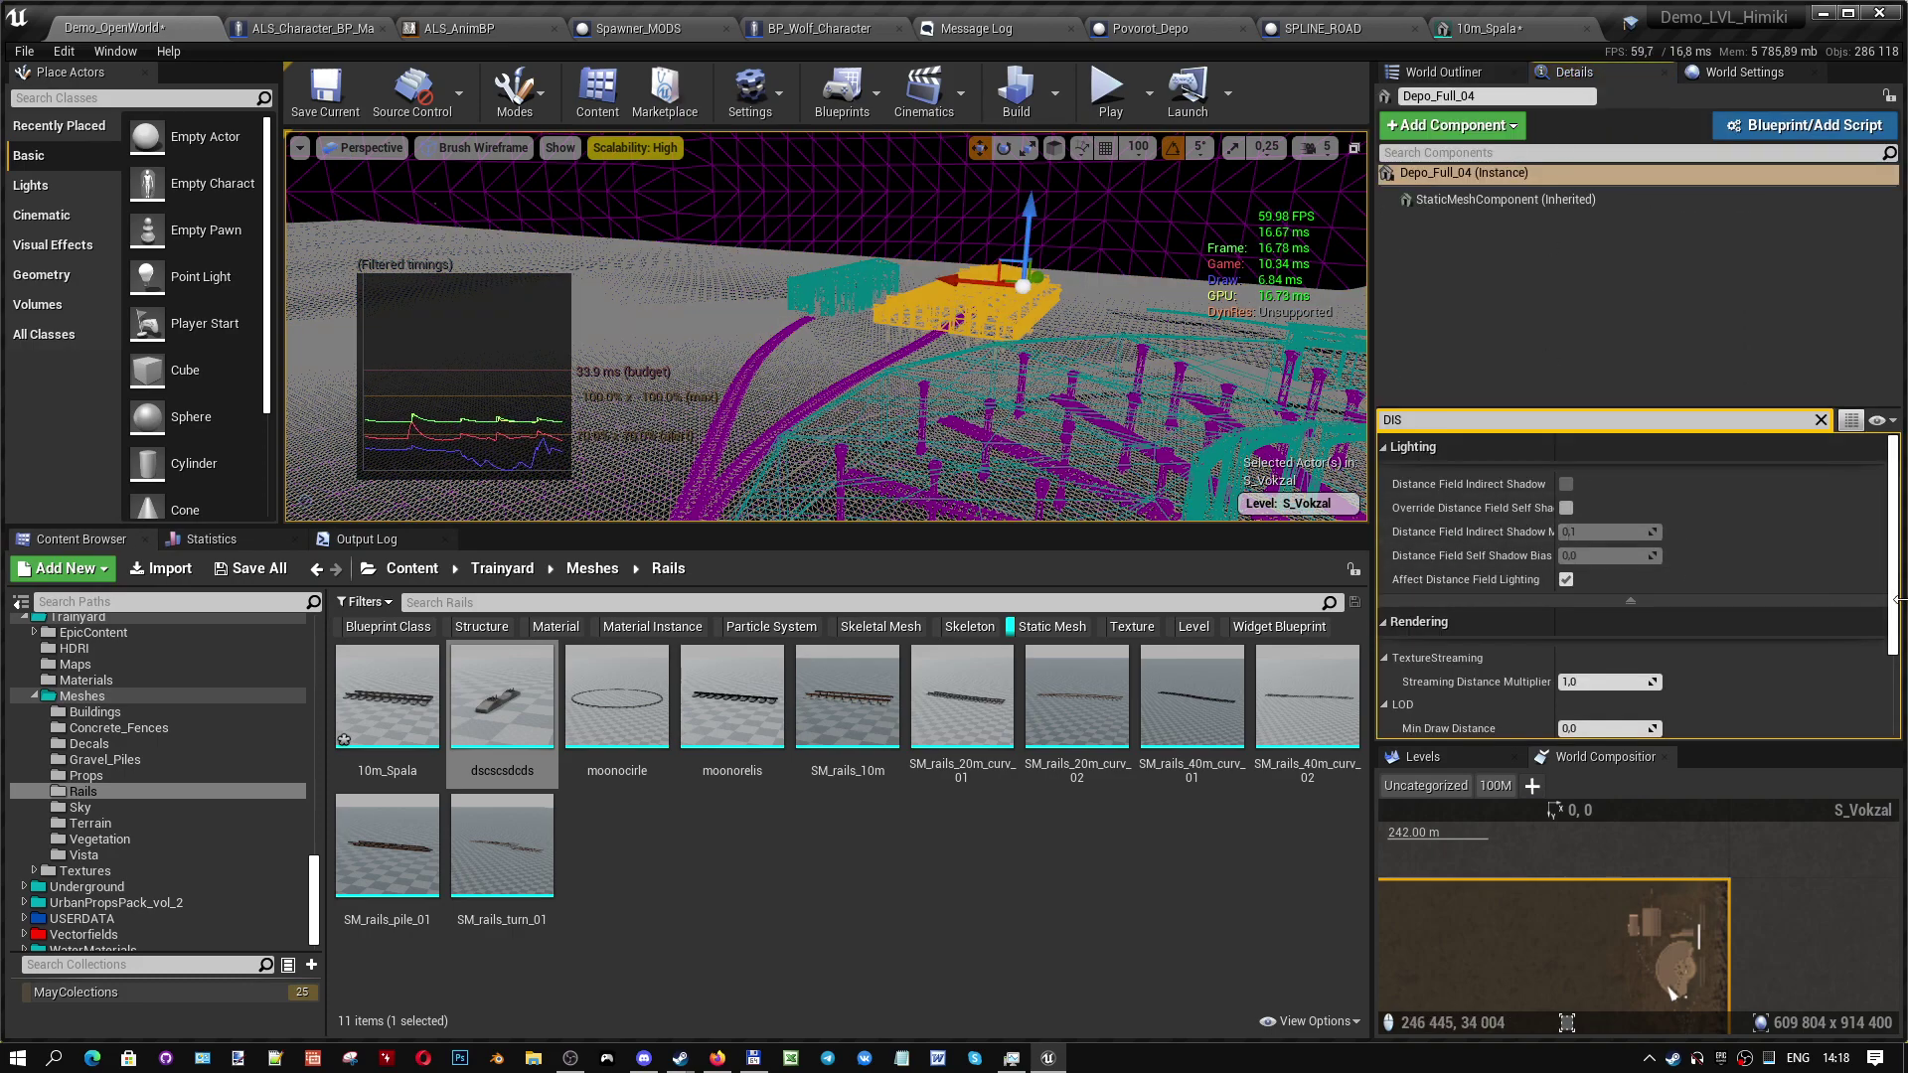
scroll(1620, 596, down, 3)
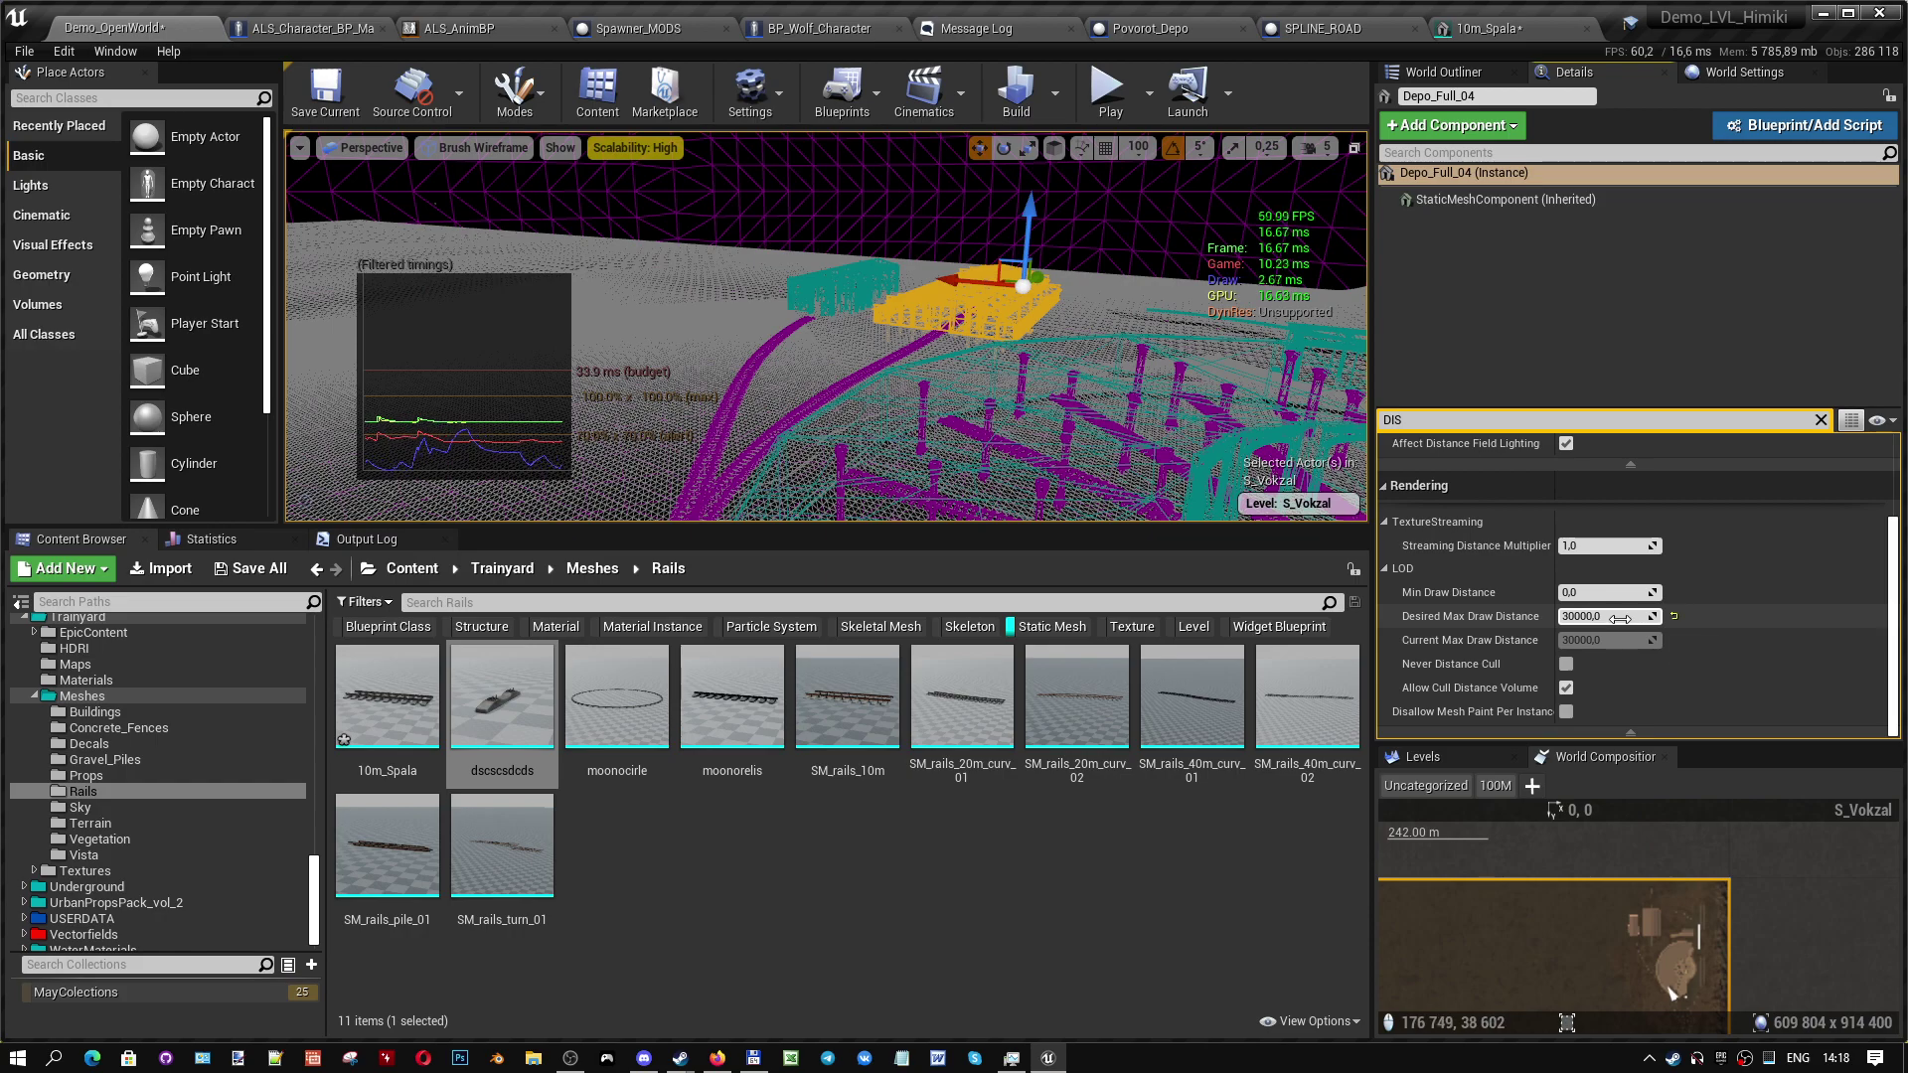
click(1620, 616)
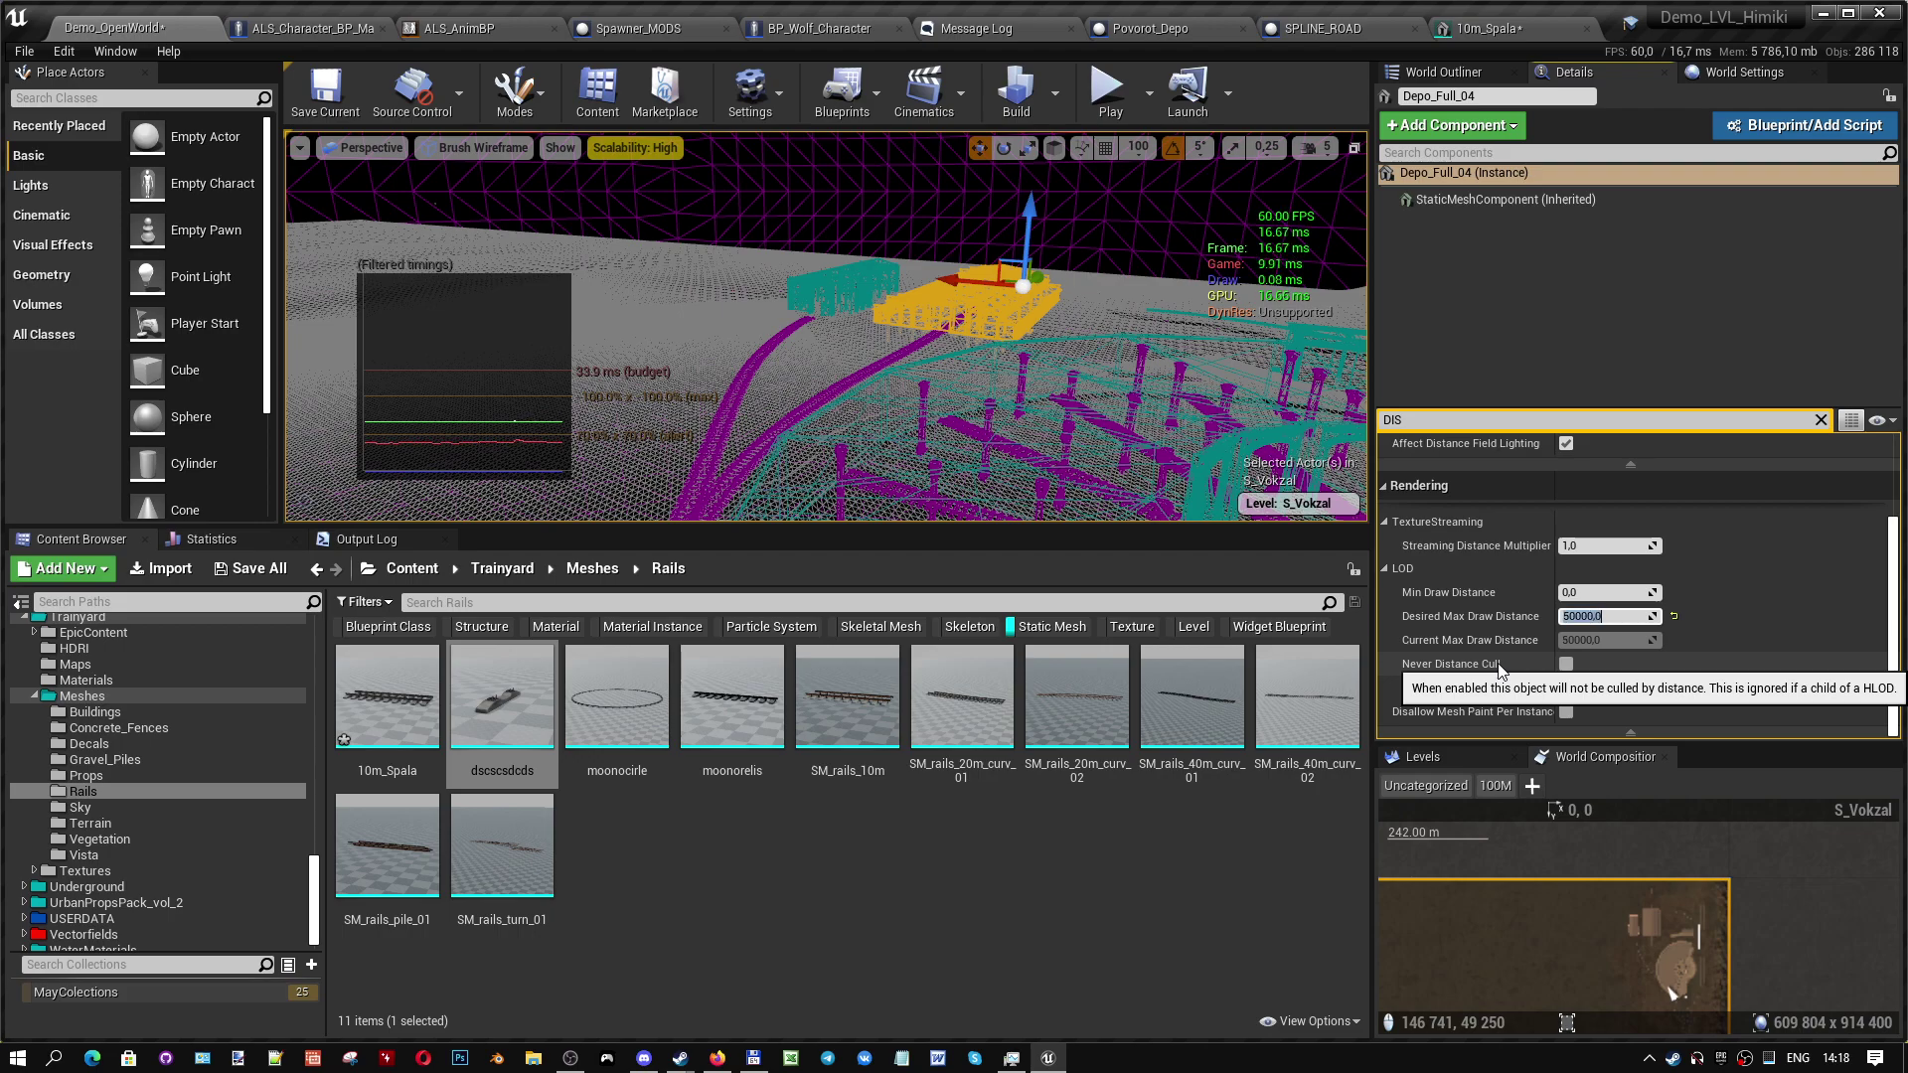
- Confirm the depot building's Desired Max Draw Distance at 50000
click(853, 289)
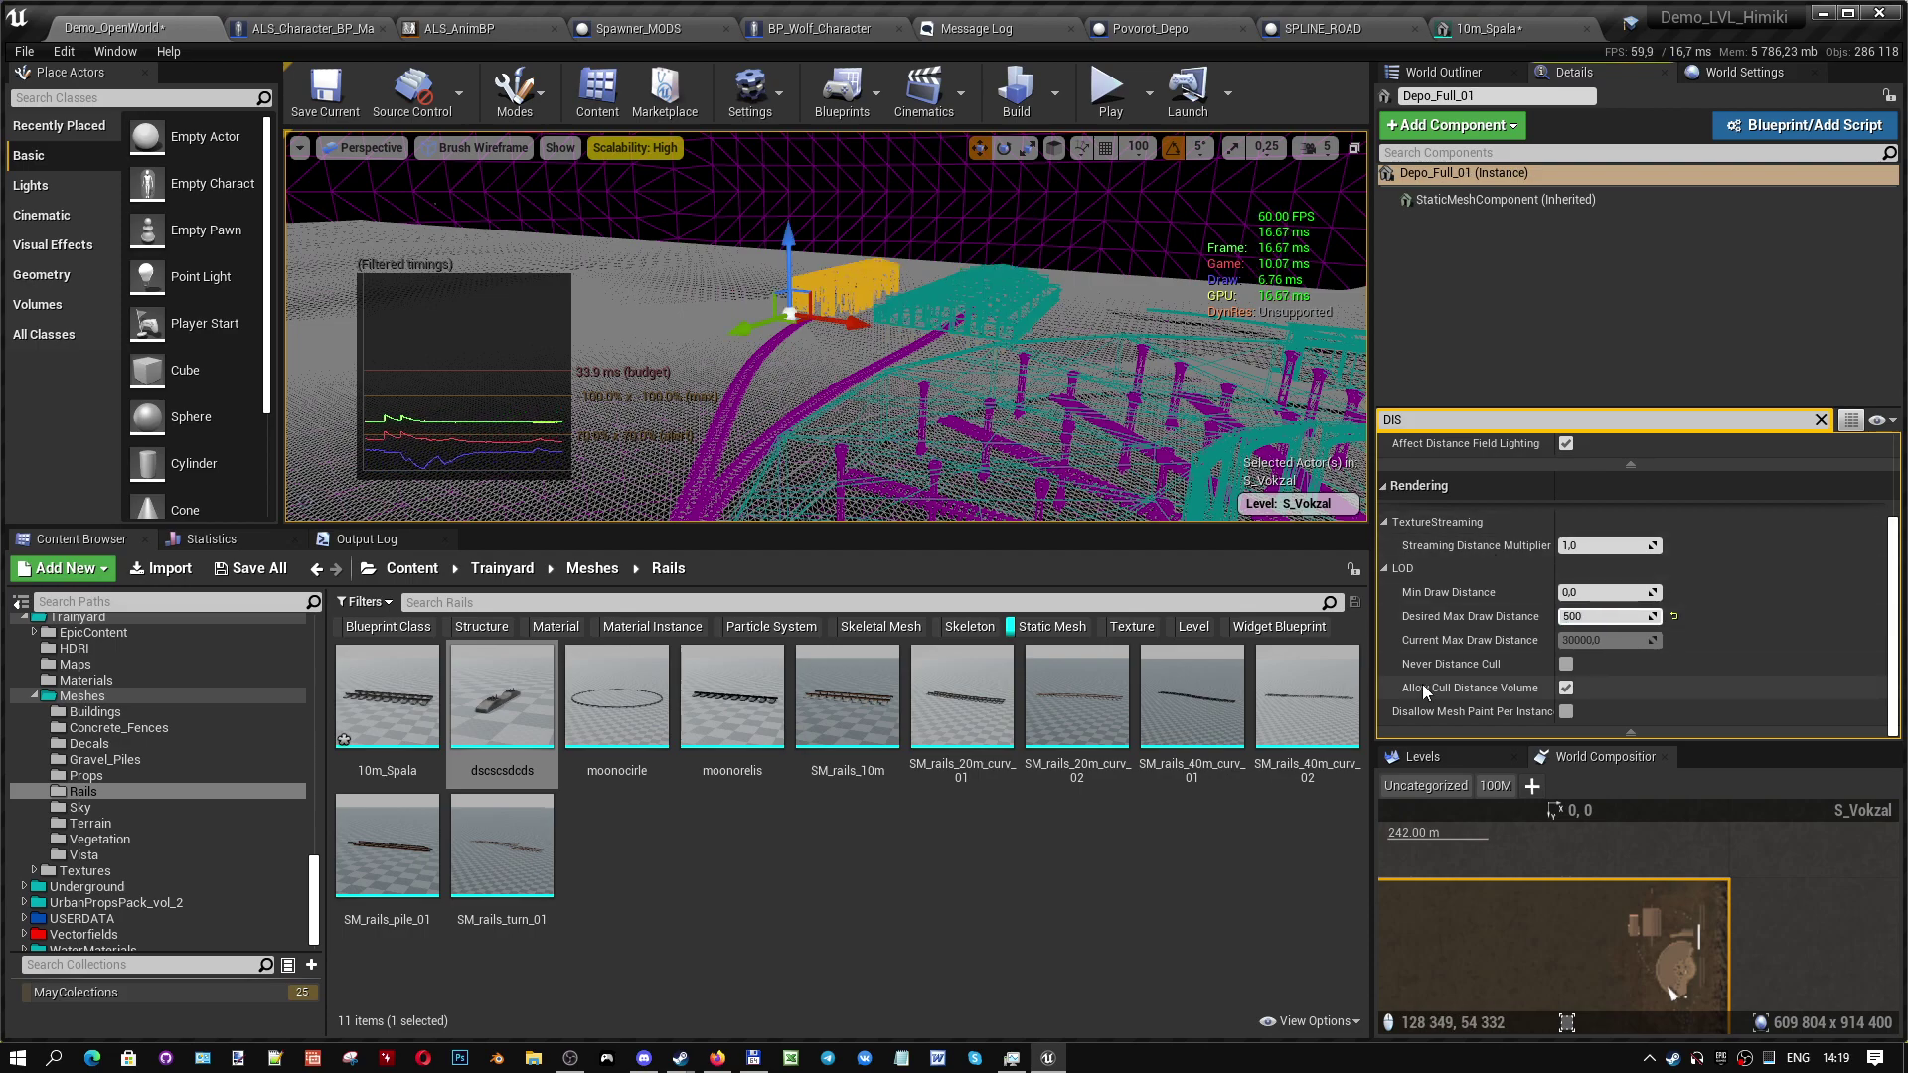
text(00)
key(Return)
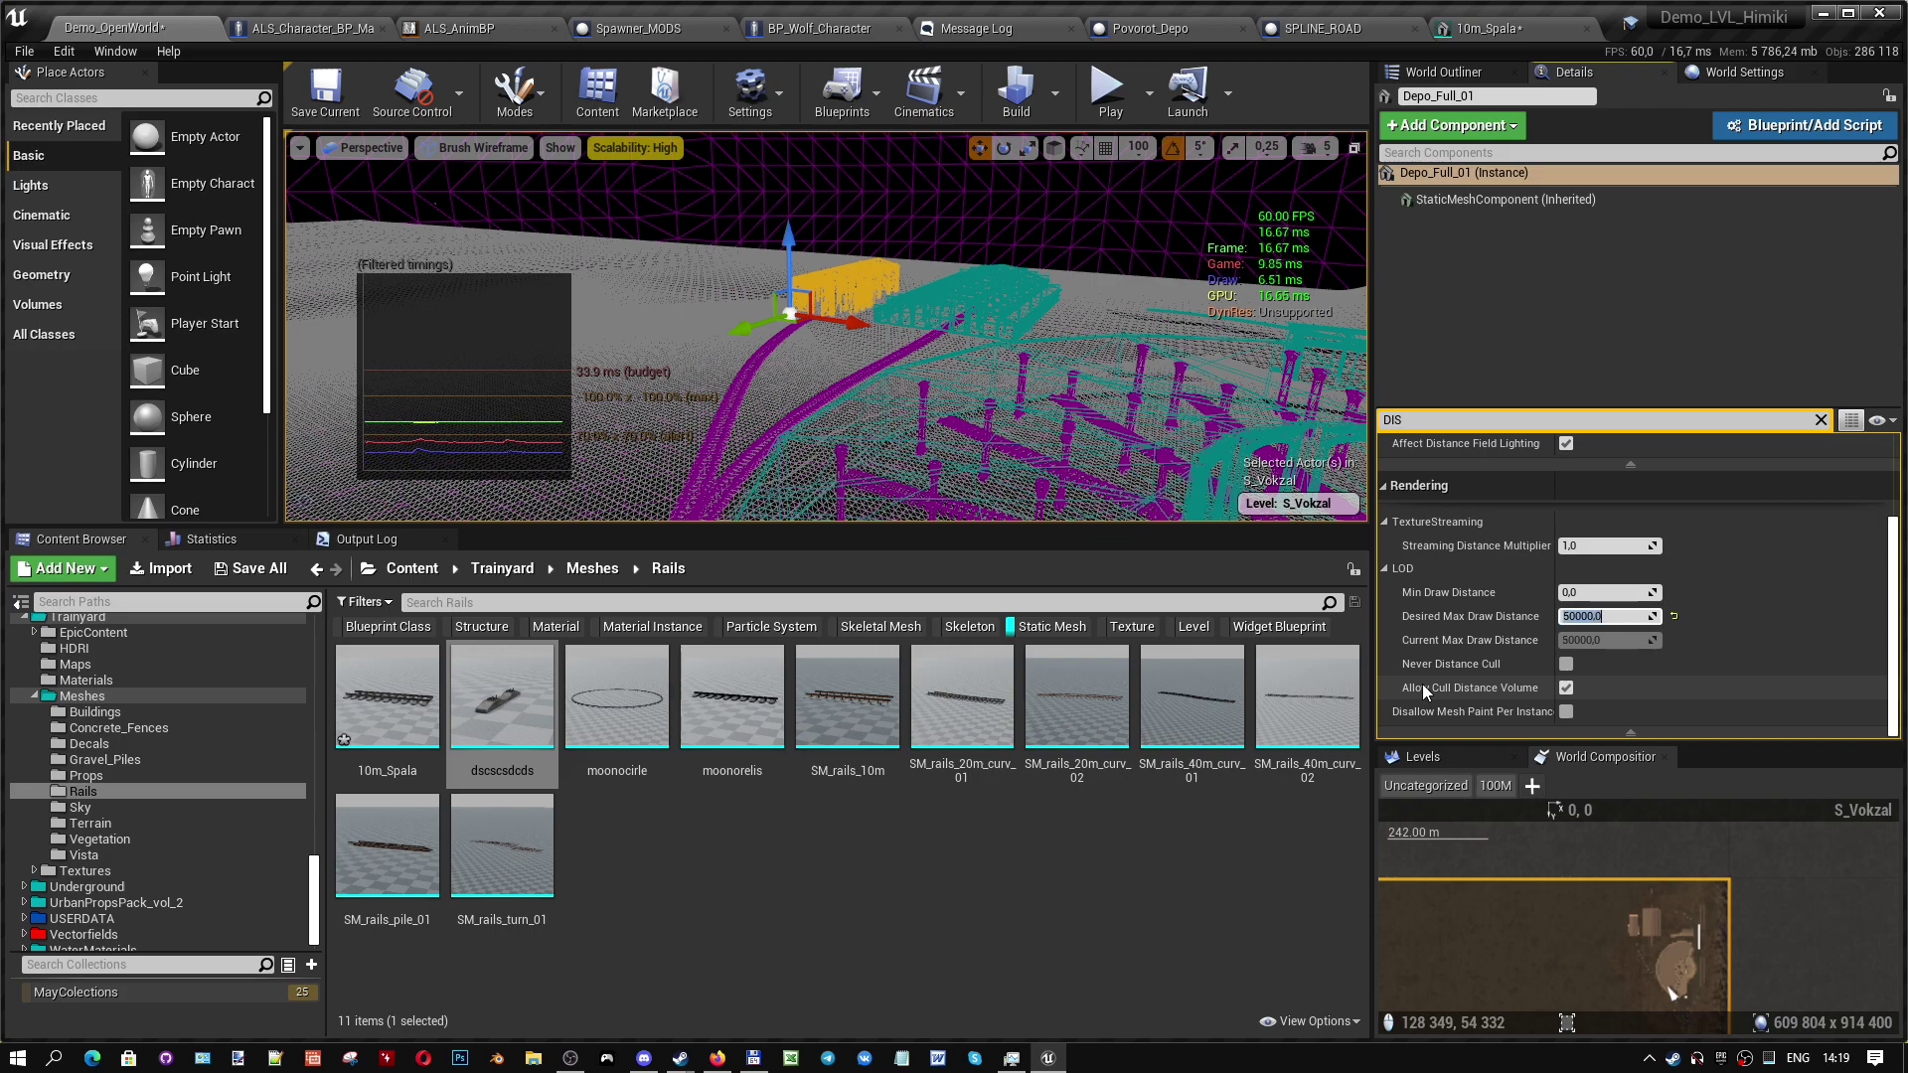
- Set the depot wall SM_Depo_Full_Stena's Desired Max Draw Distance to 55000
click(836, 435)
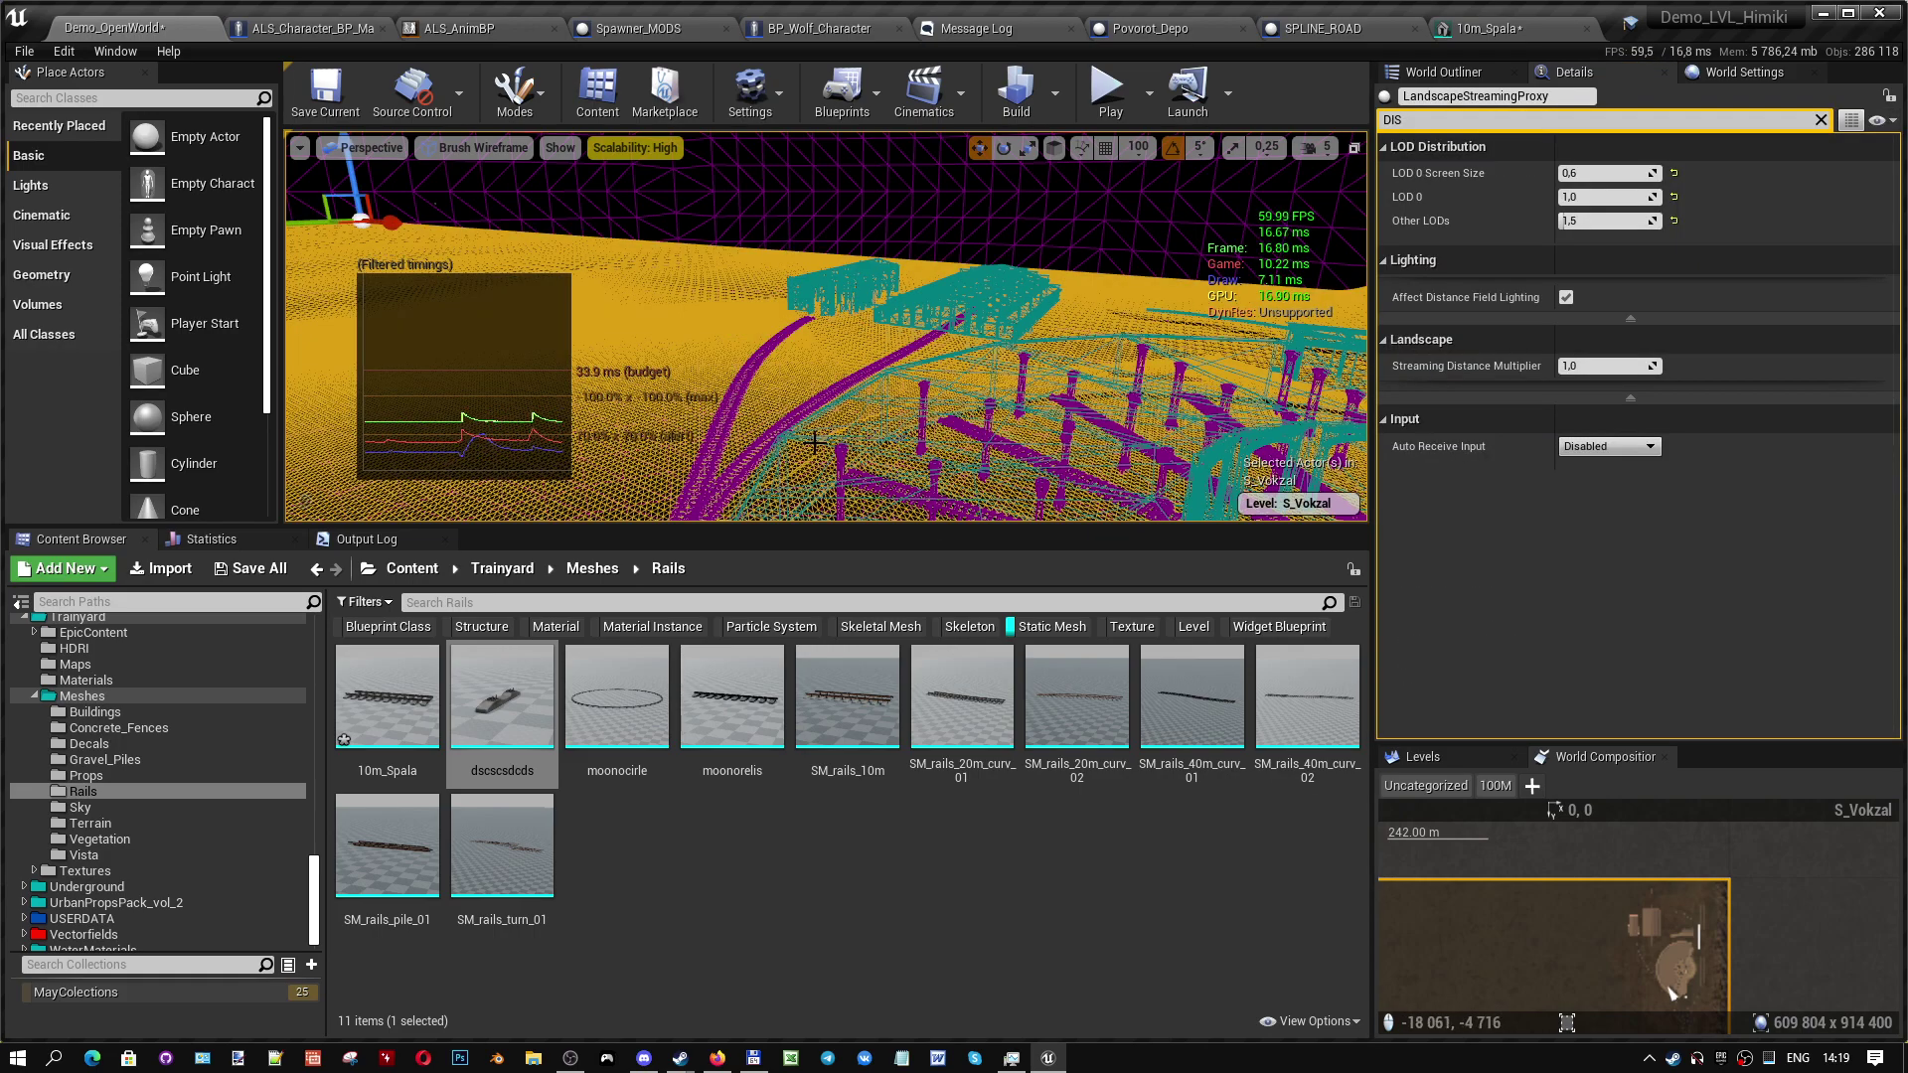
click(786, 440)
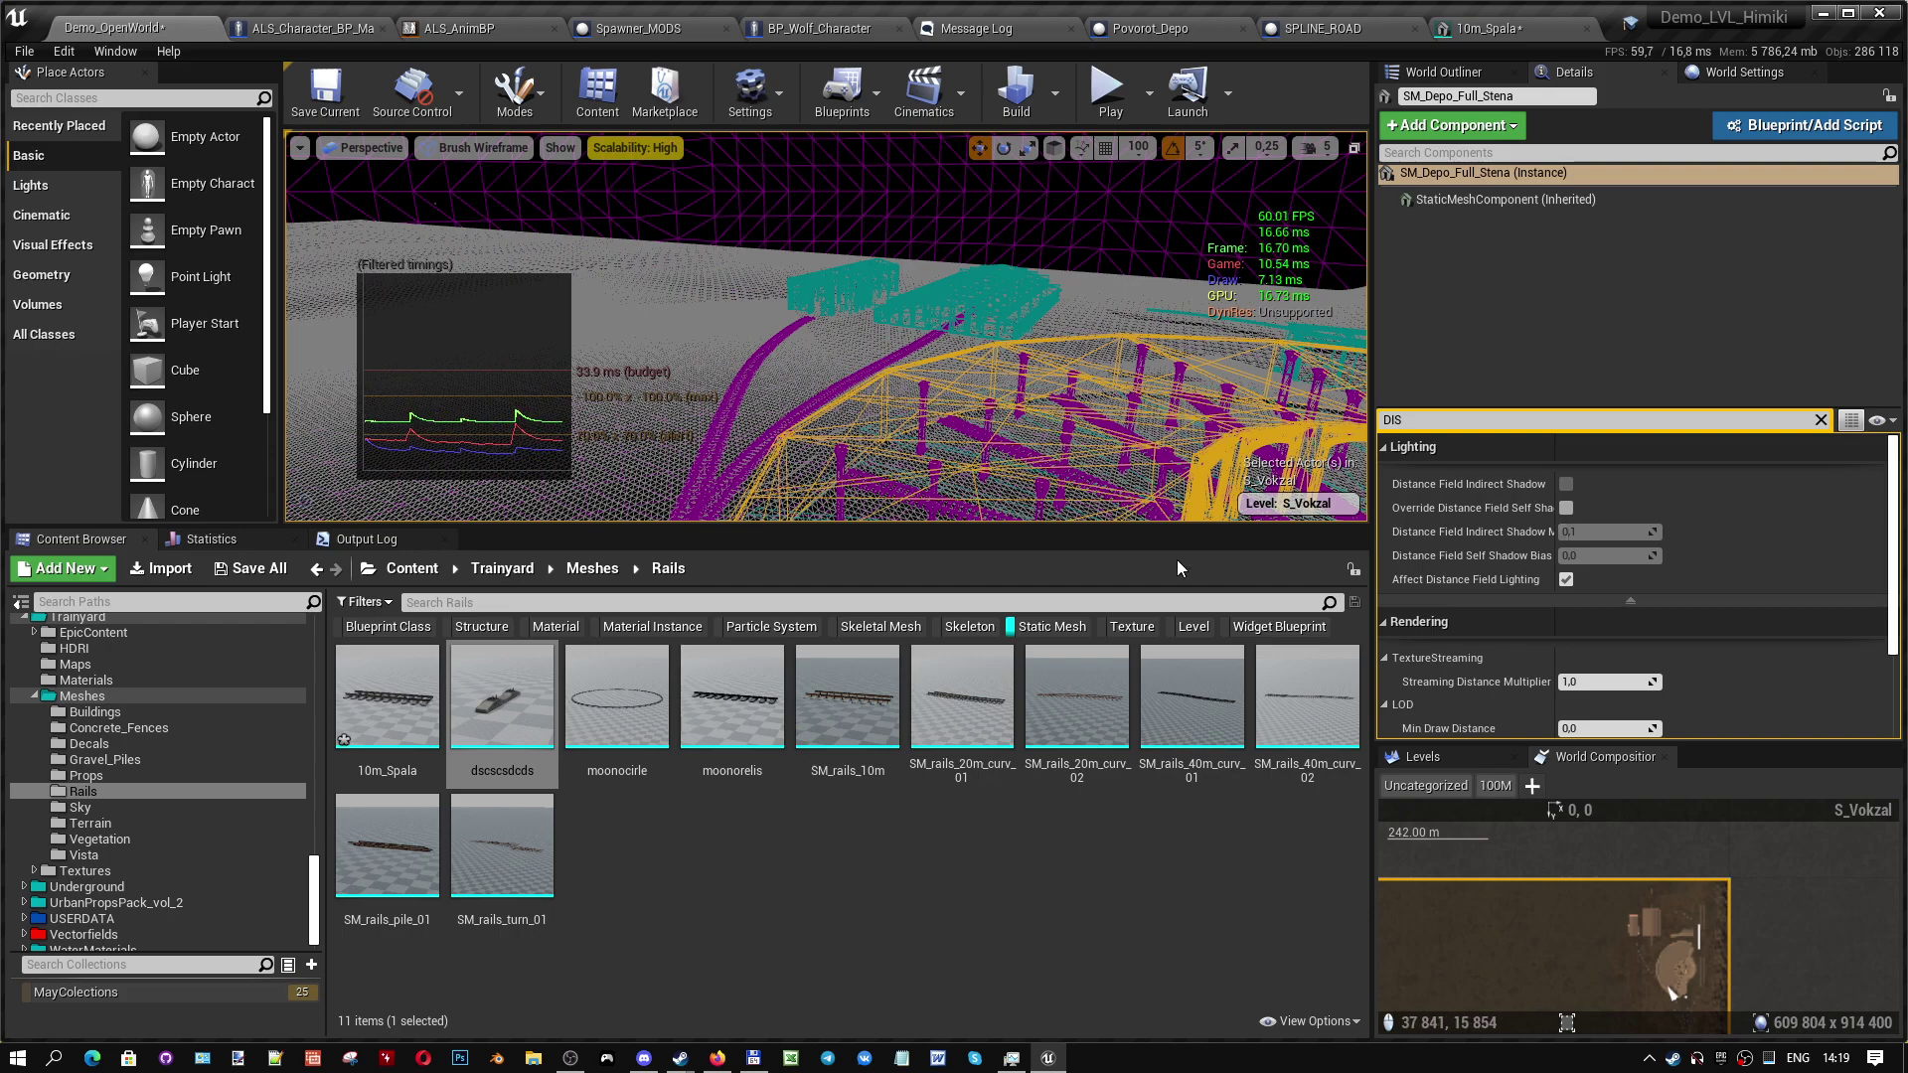
scroll(1601, 684, down, 3)
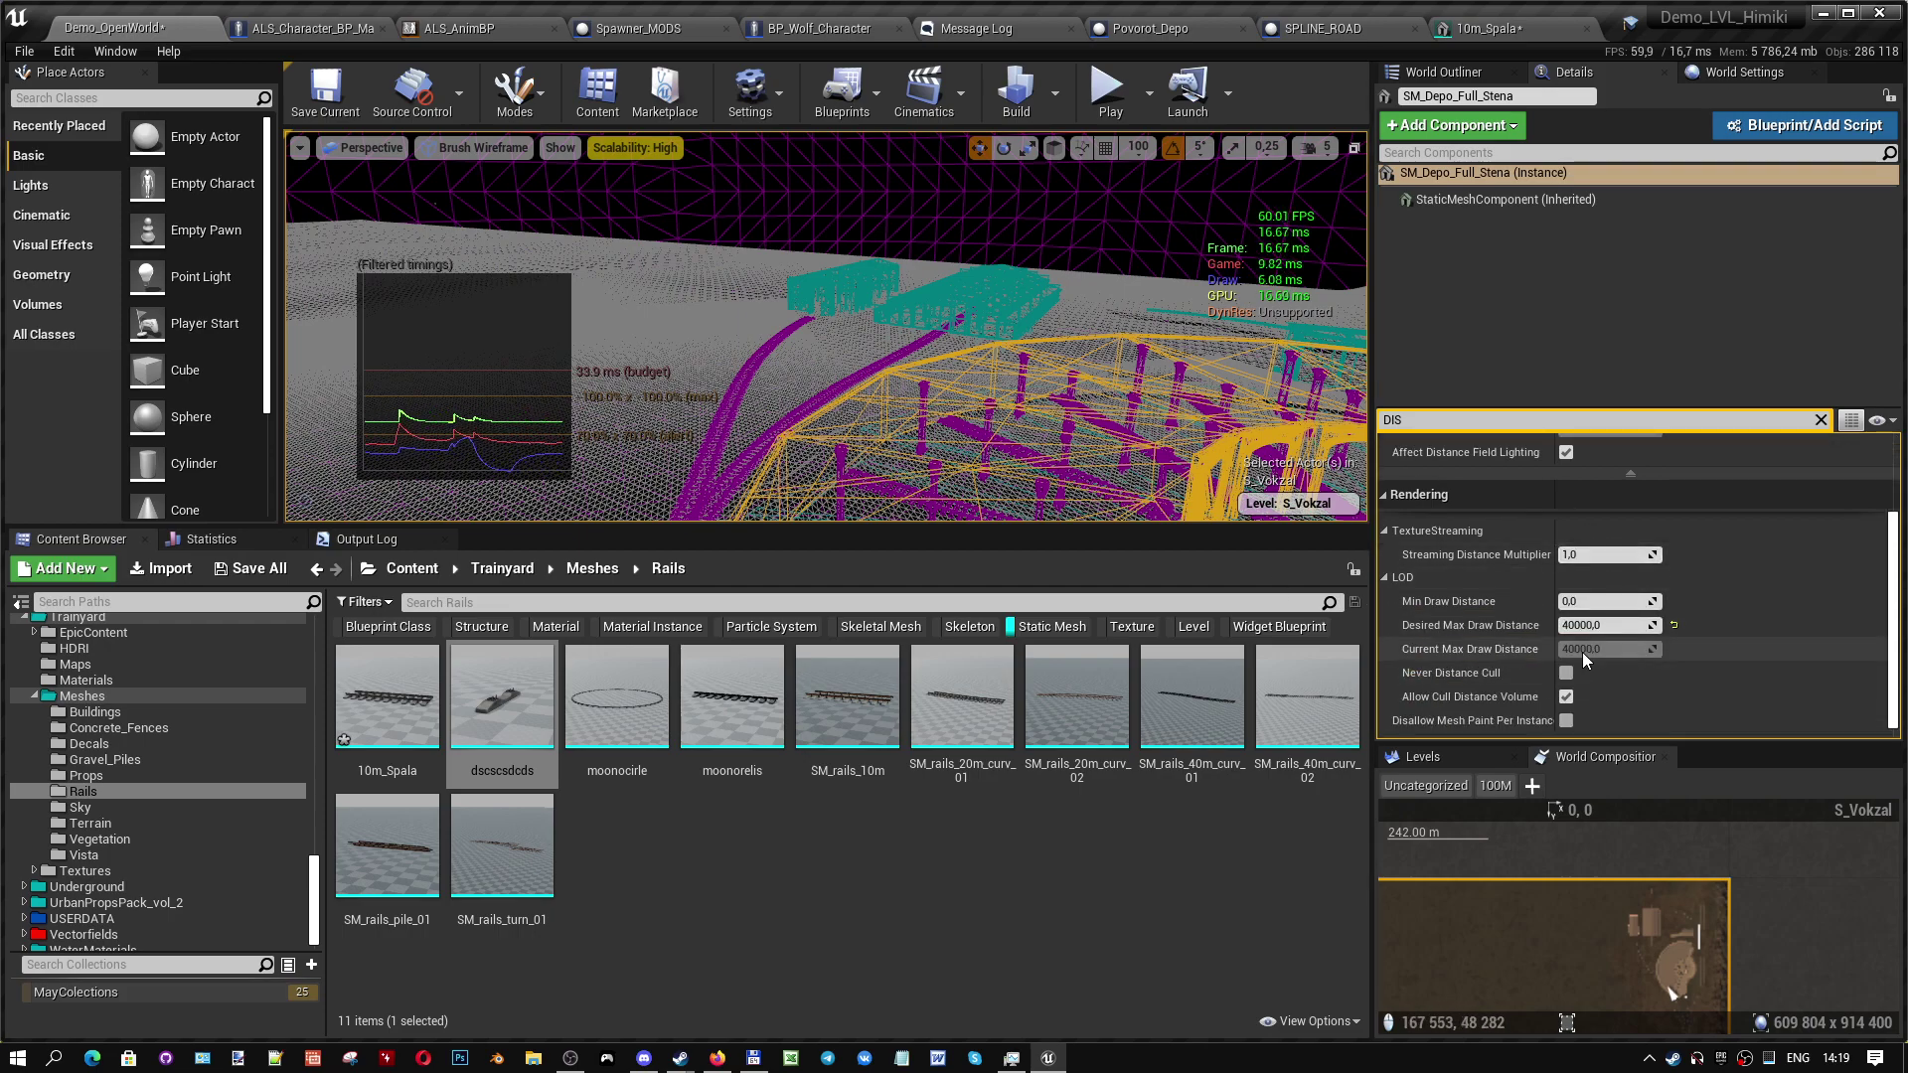
click(1590, 625)
text(55)
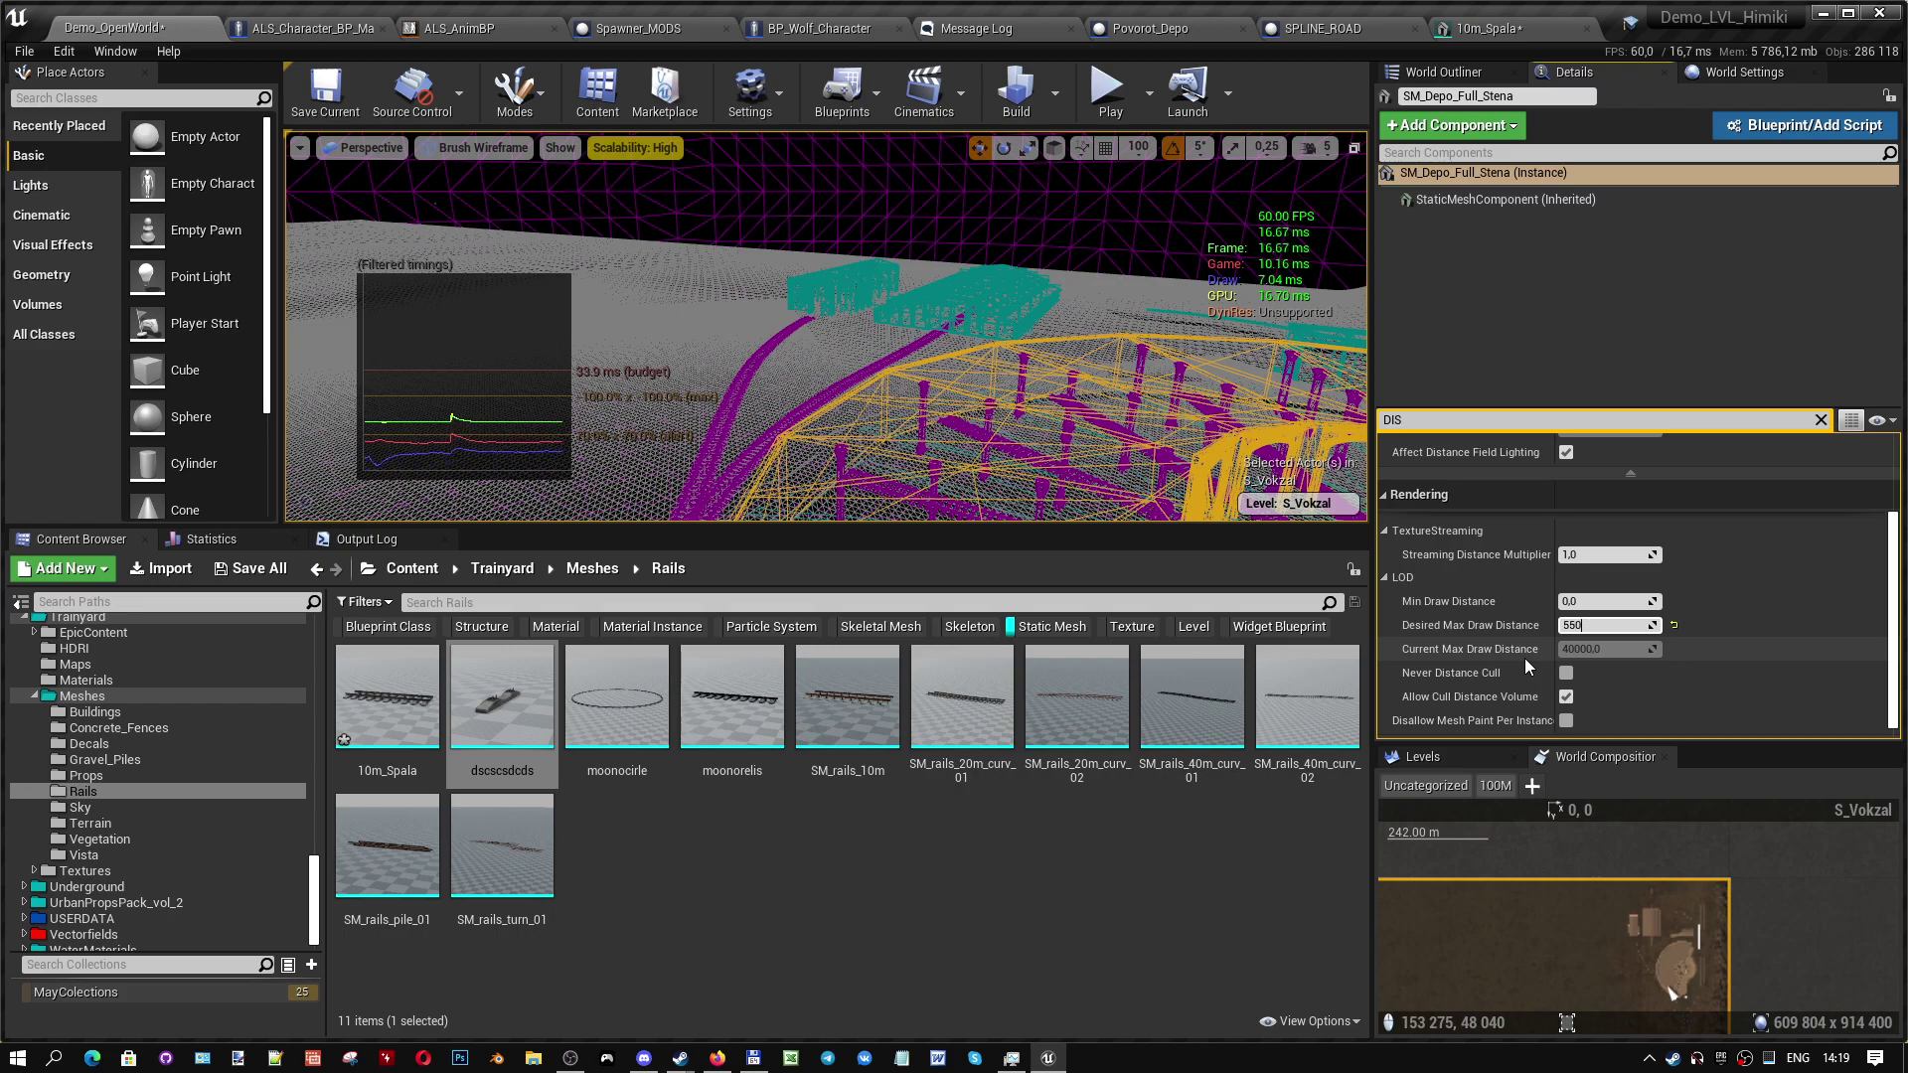
text(00,0)
key(Return)
right_drag(824, 328, 825, 328)
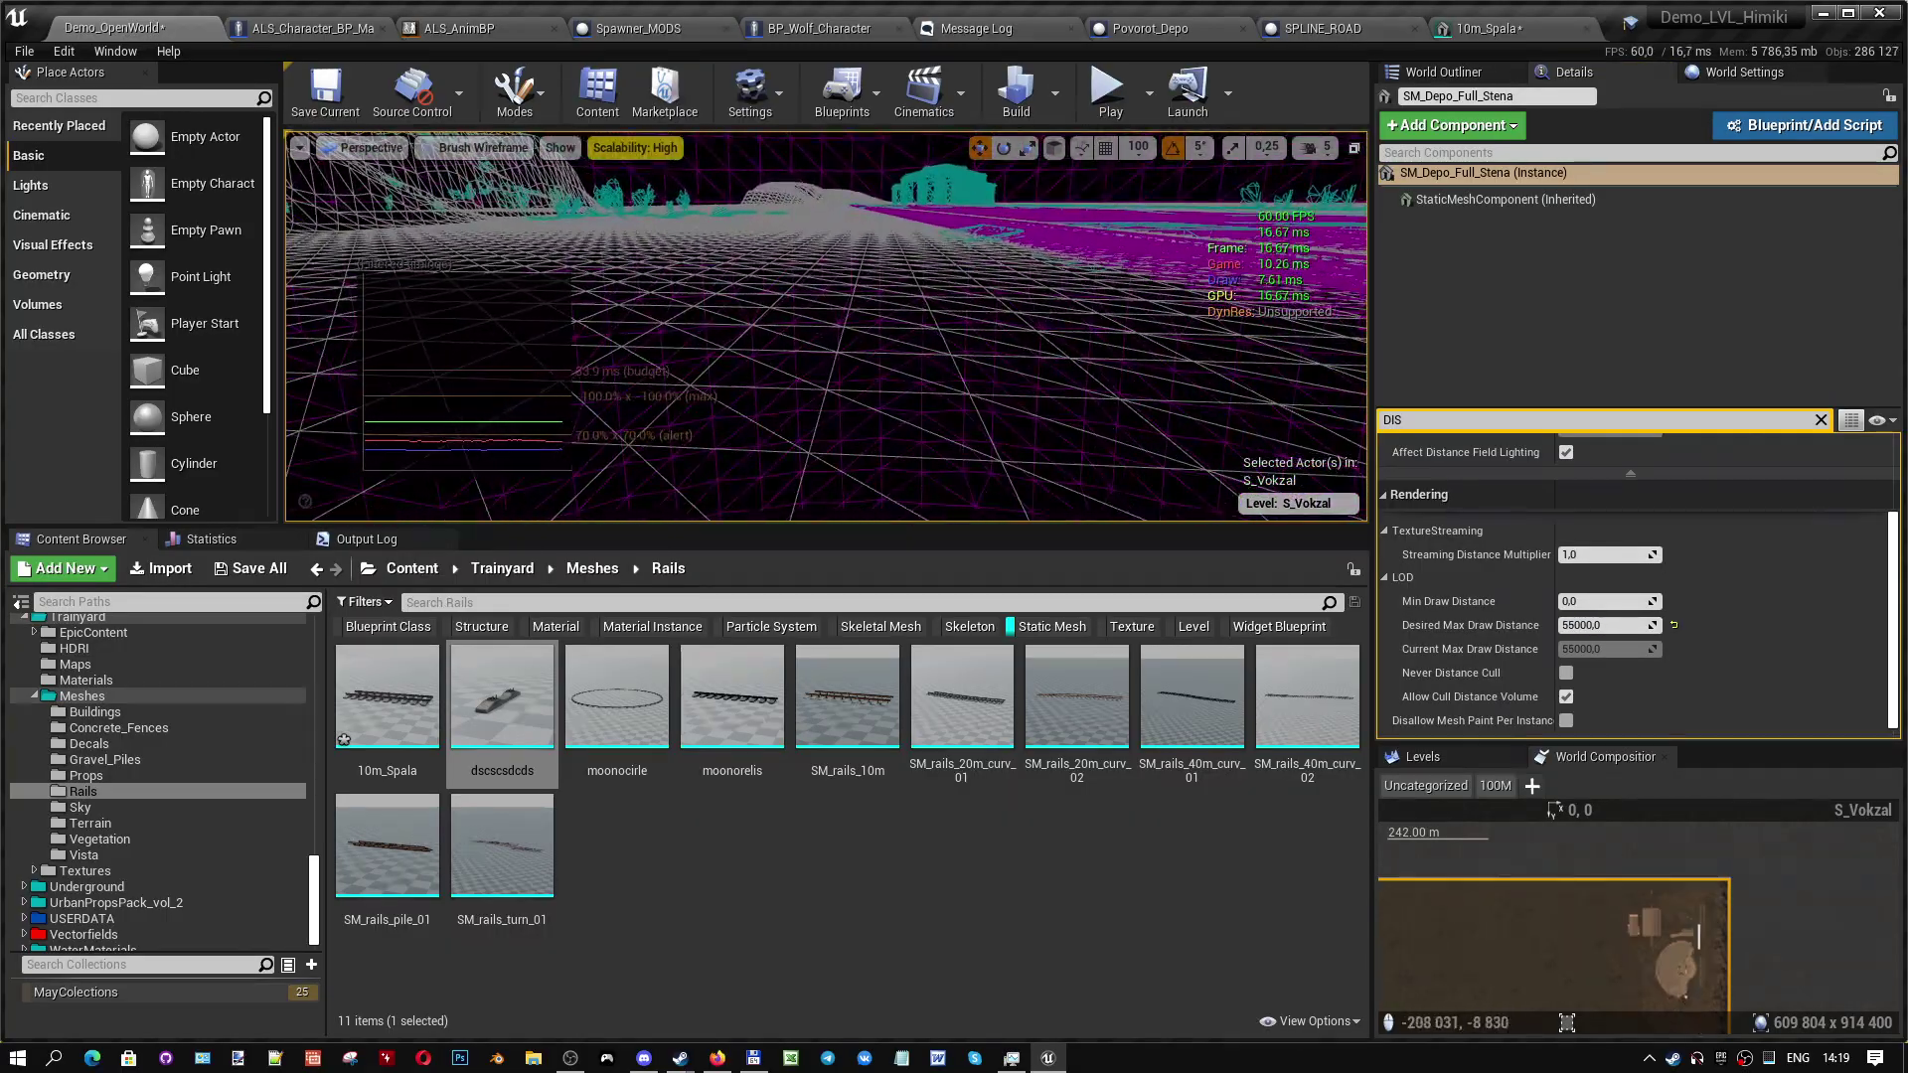
right_drag(539, 420, 539, 420)
- Play the level in the editor with Alt+P and make the game view fullscreen
key(alt+p)
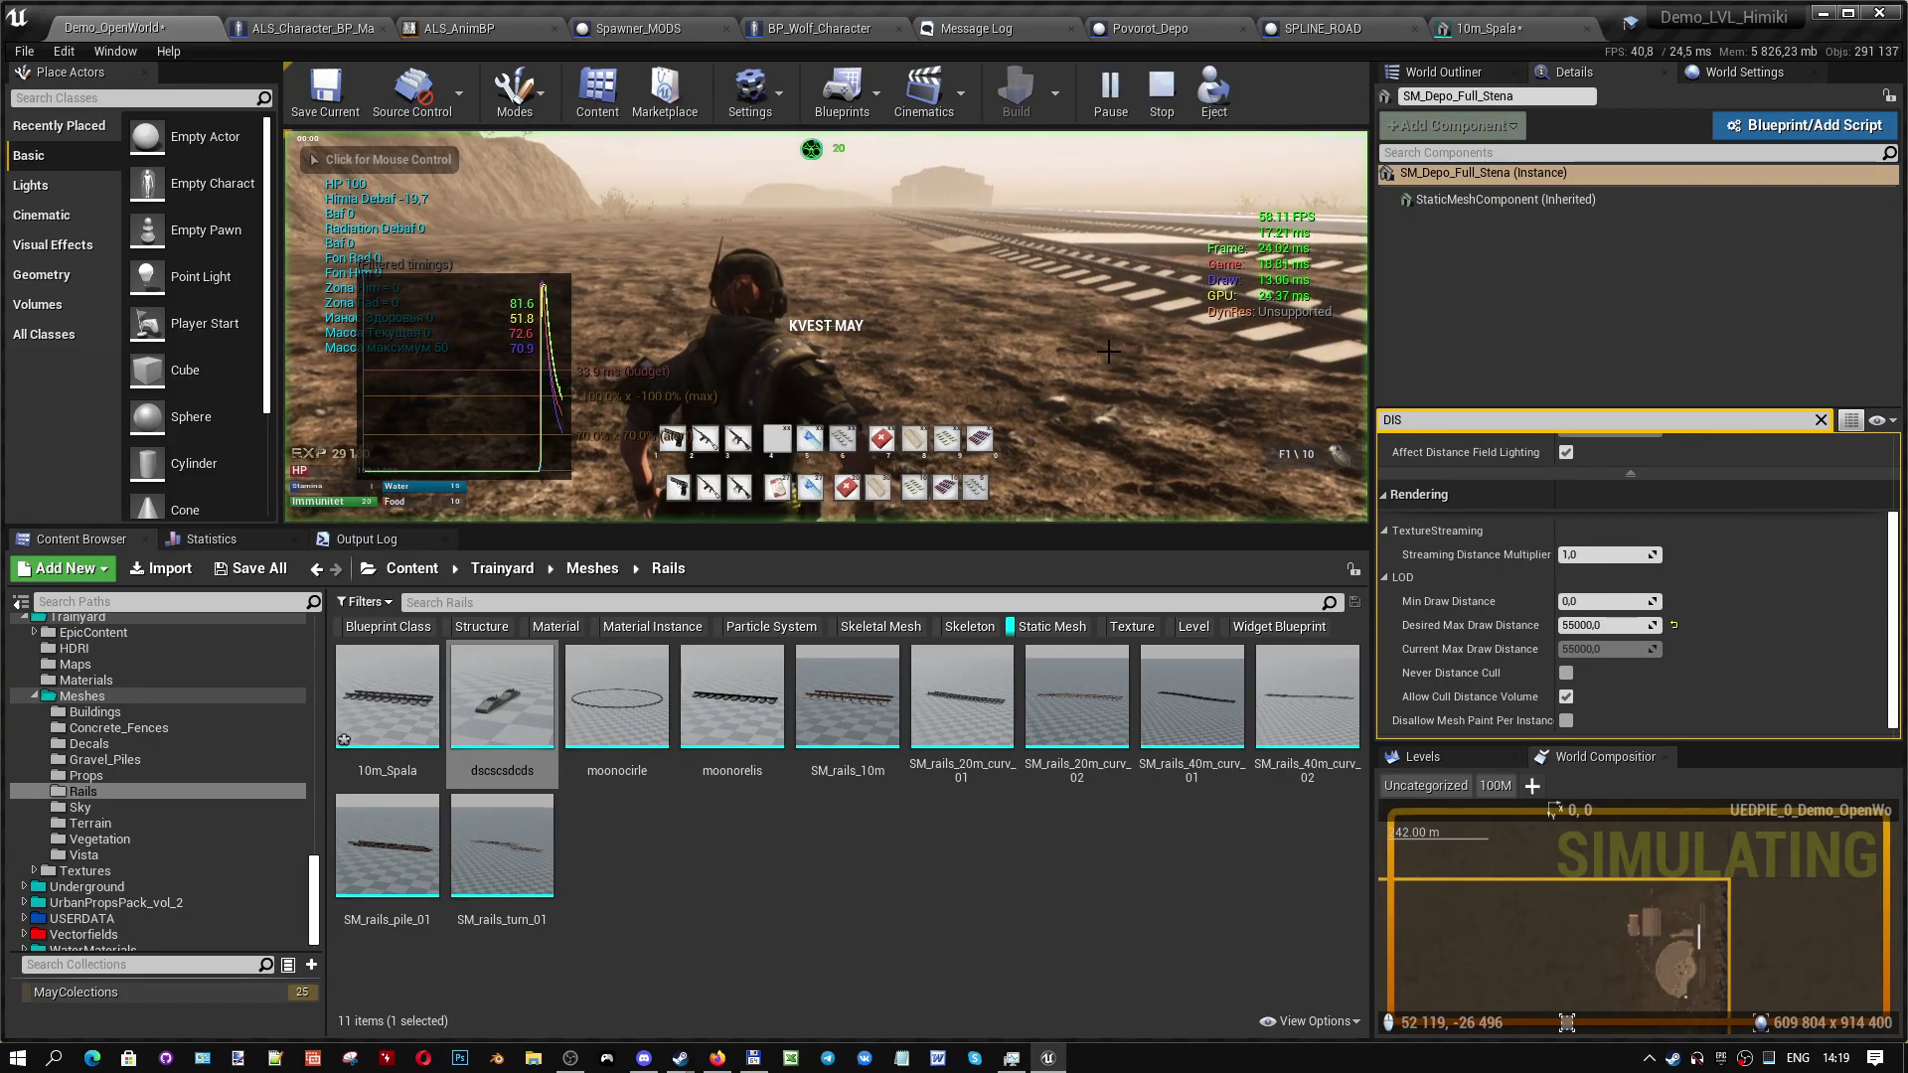
key(F11)
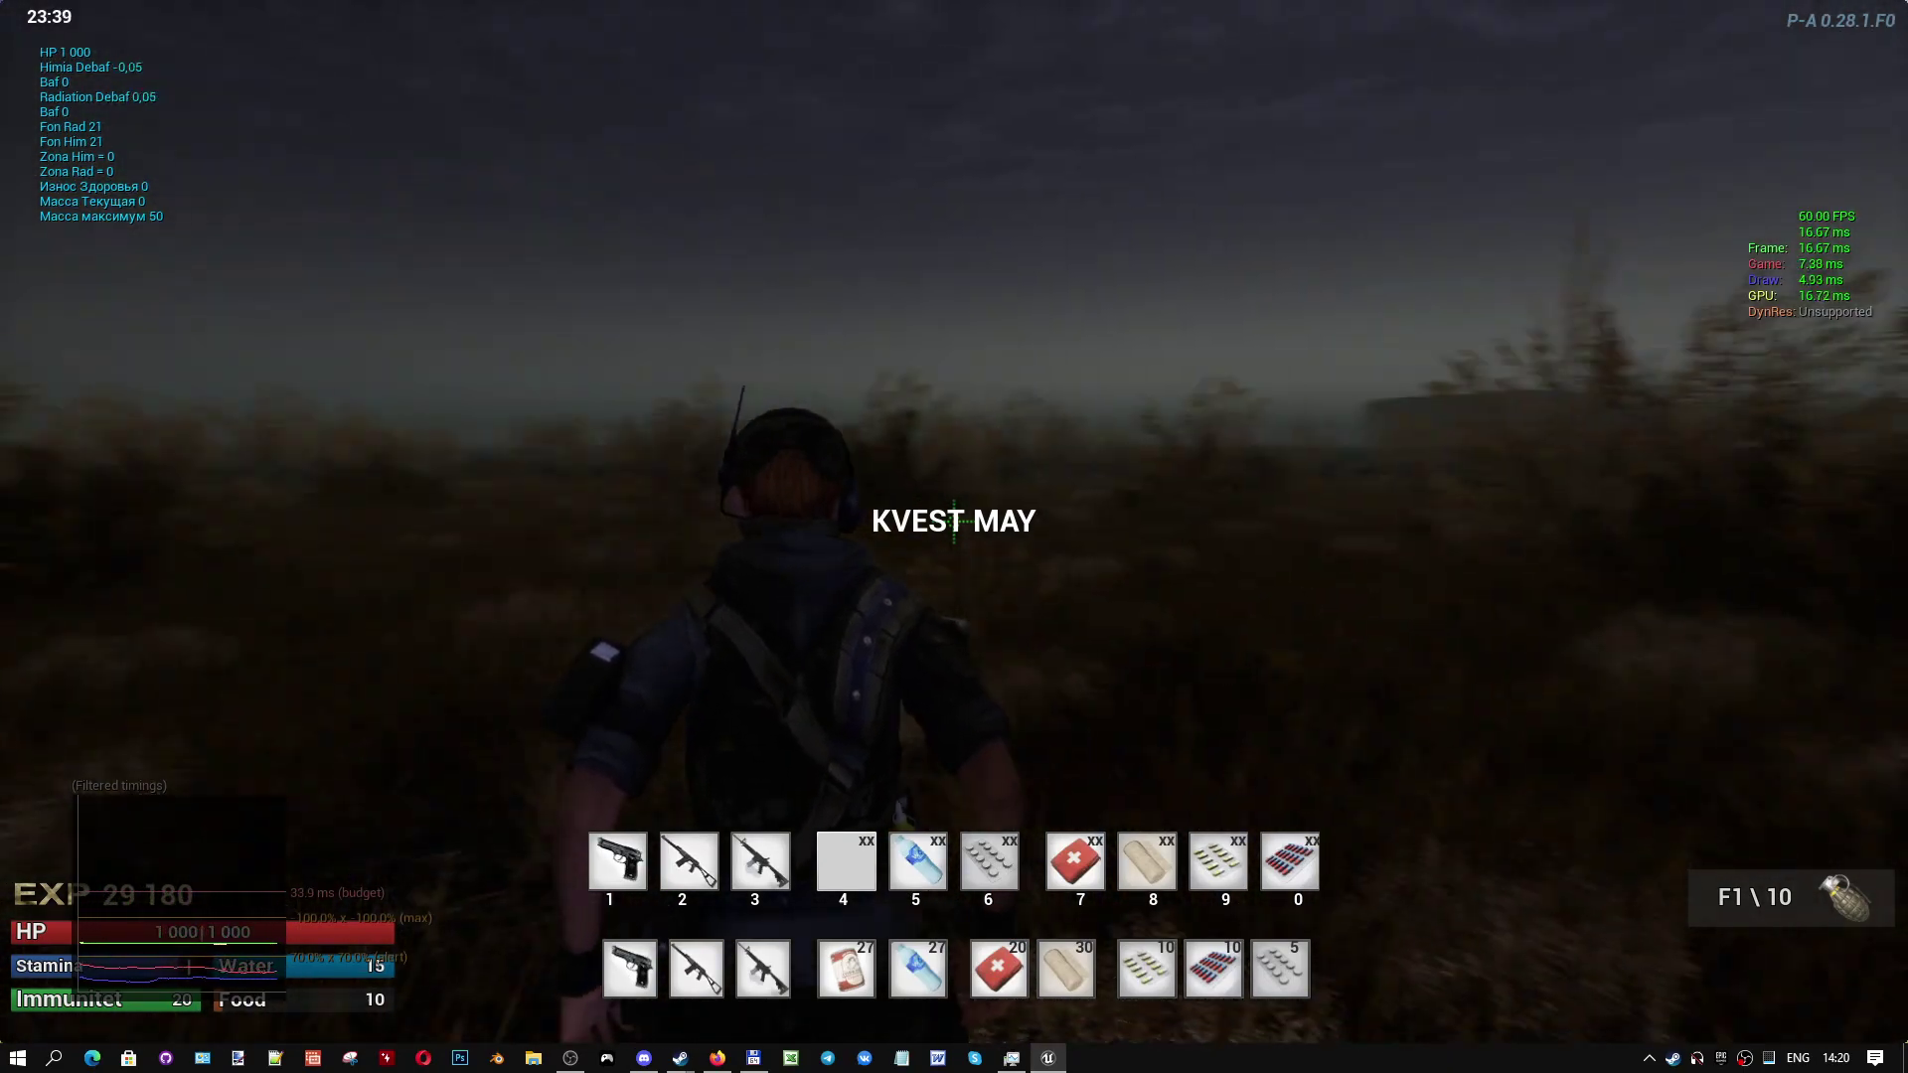
- Stop the play session and switch the viewport back to Lit rendering
key(Escape)
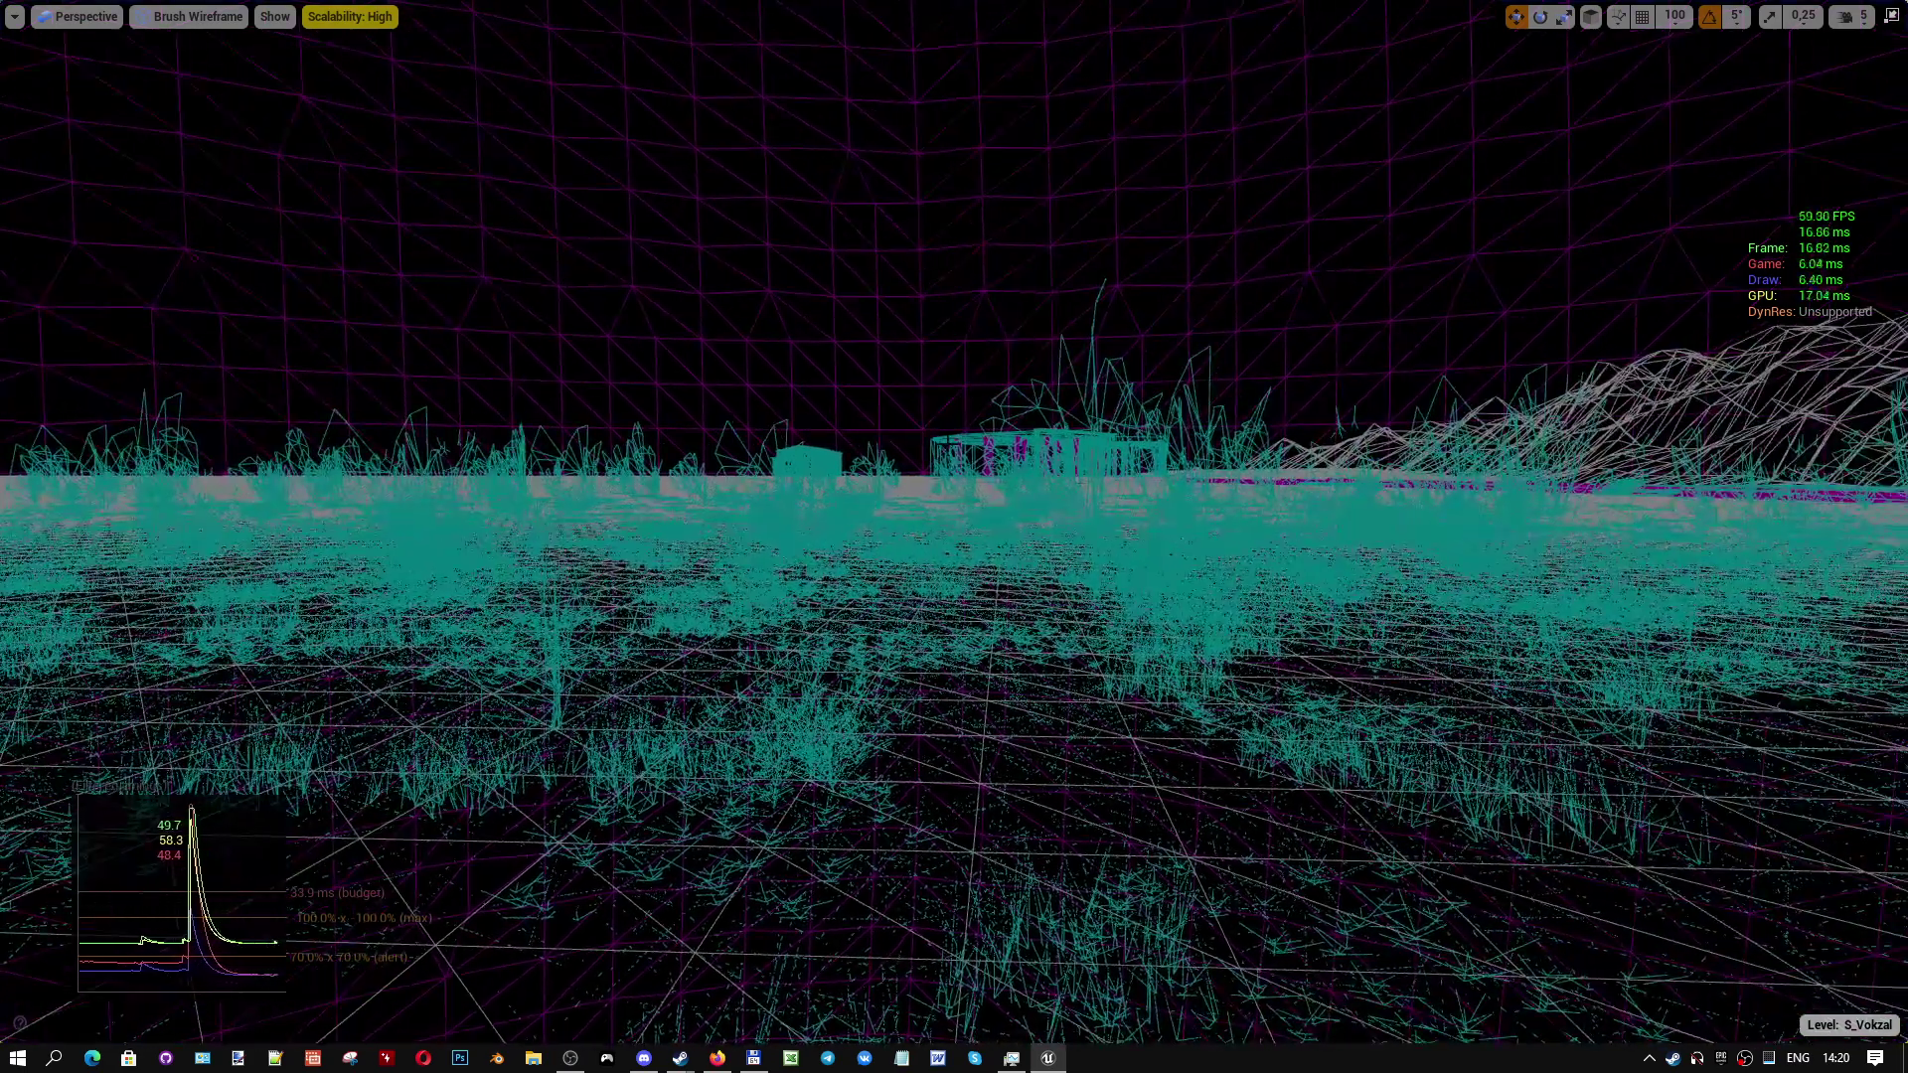
click(77, 18)
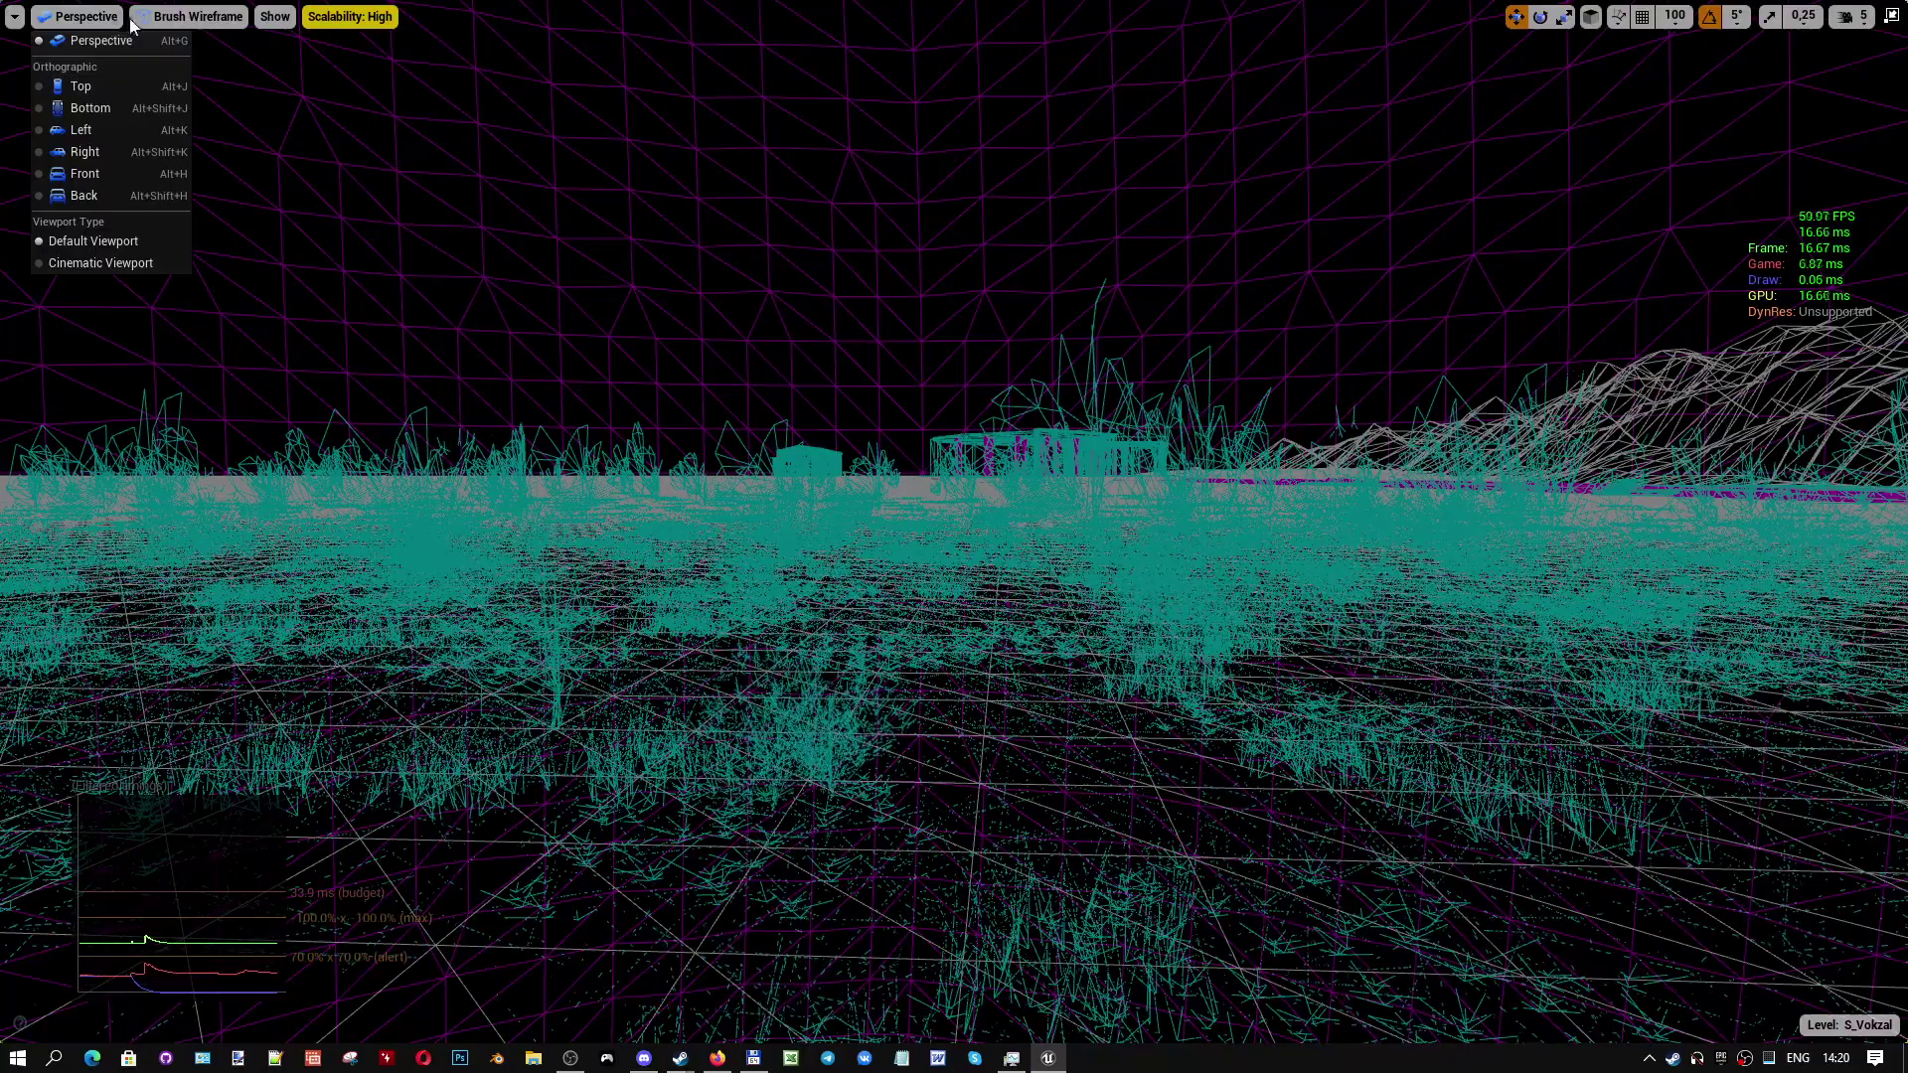
click(161, 18)
click(169, 50)
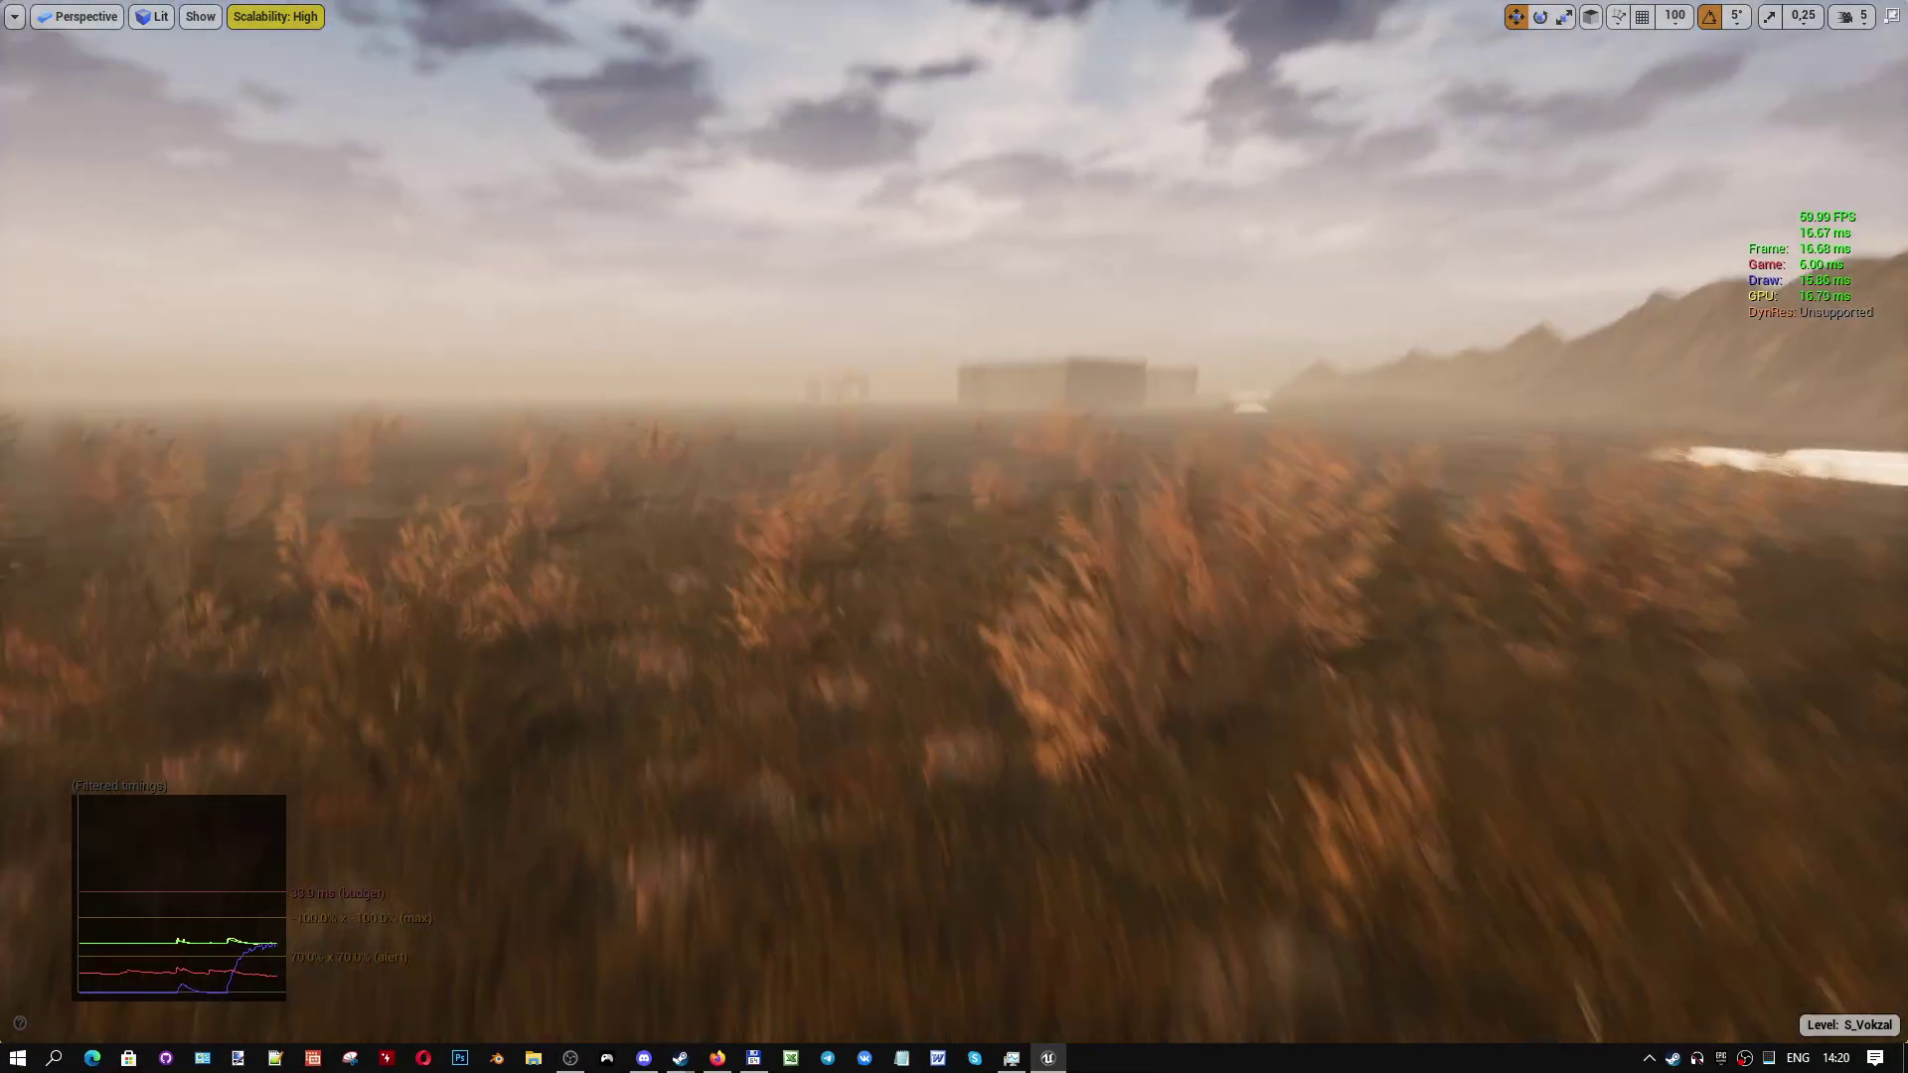
- Fly the camera to the roundhouse, leave fullscreen, and select the Povorot_Platform turntable
right_drag(954, 537, 1093, 537)
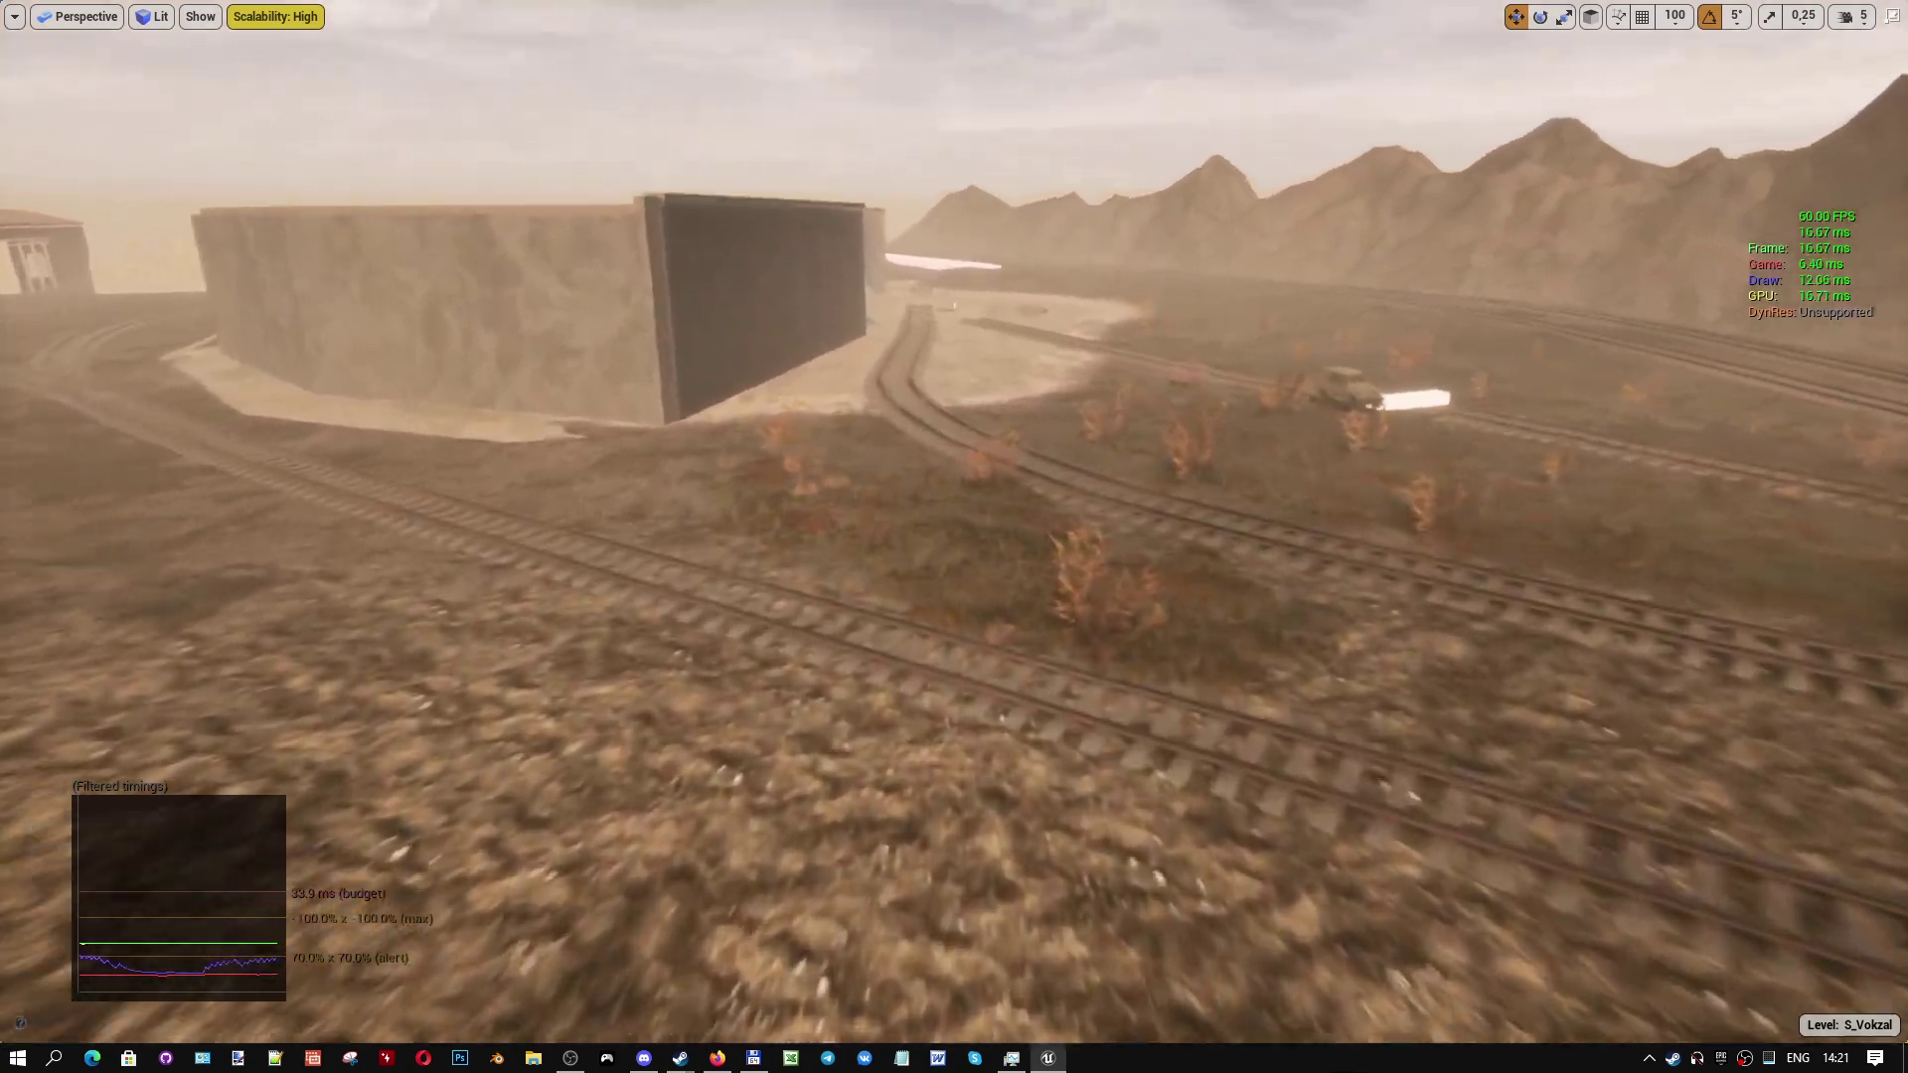
right_drag(954, 537, 874, 536)
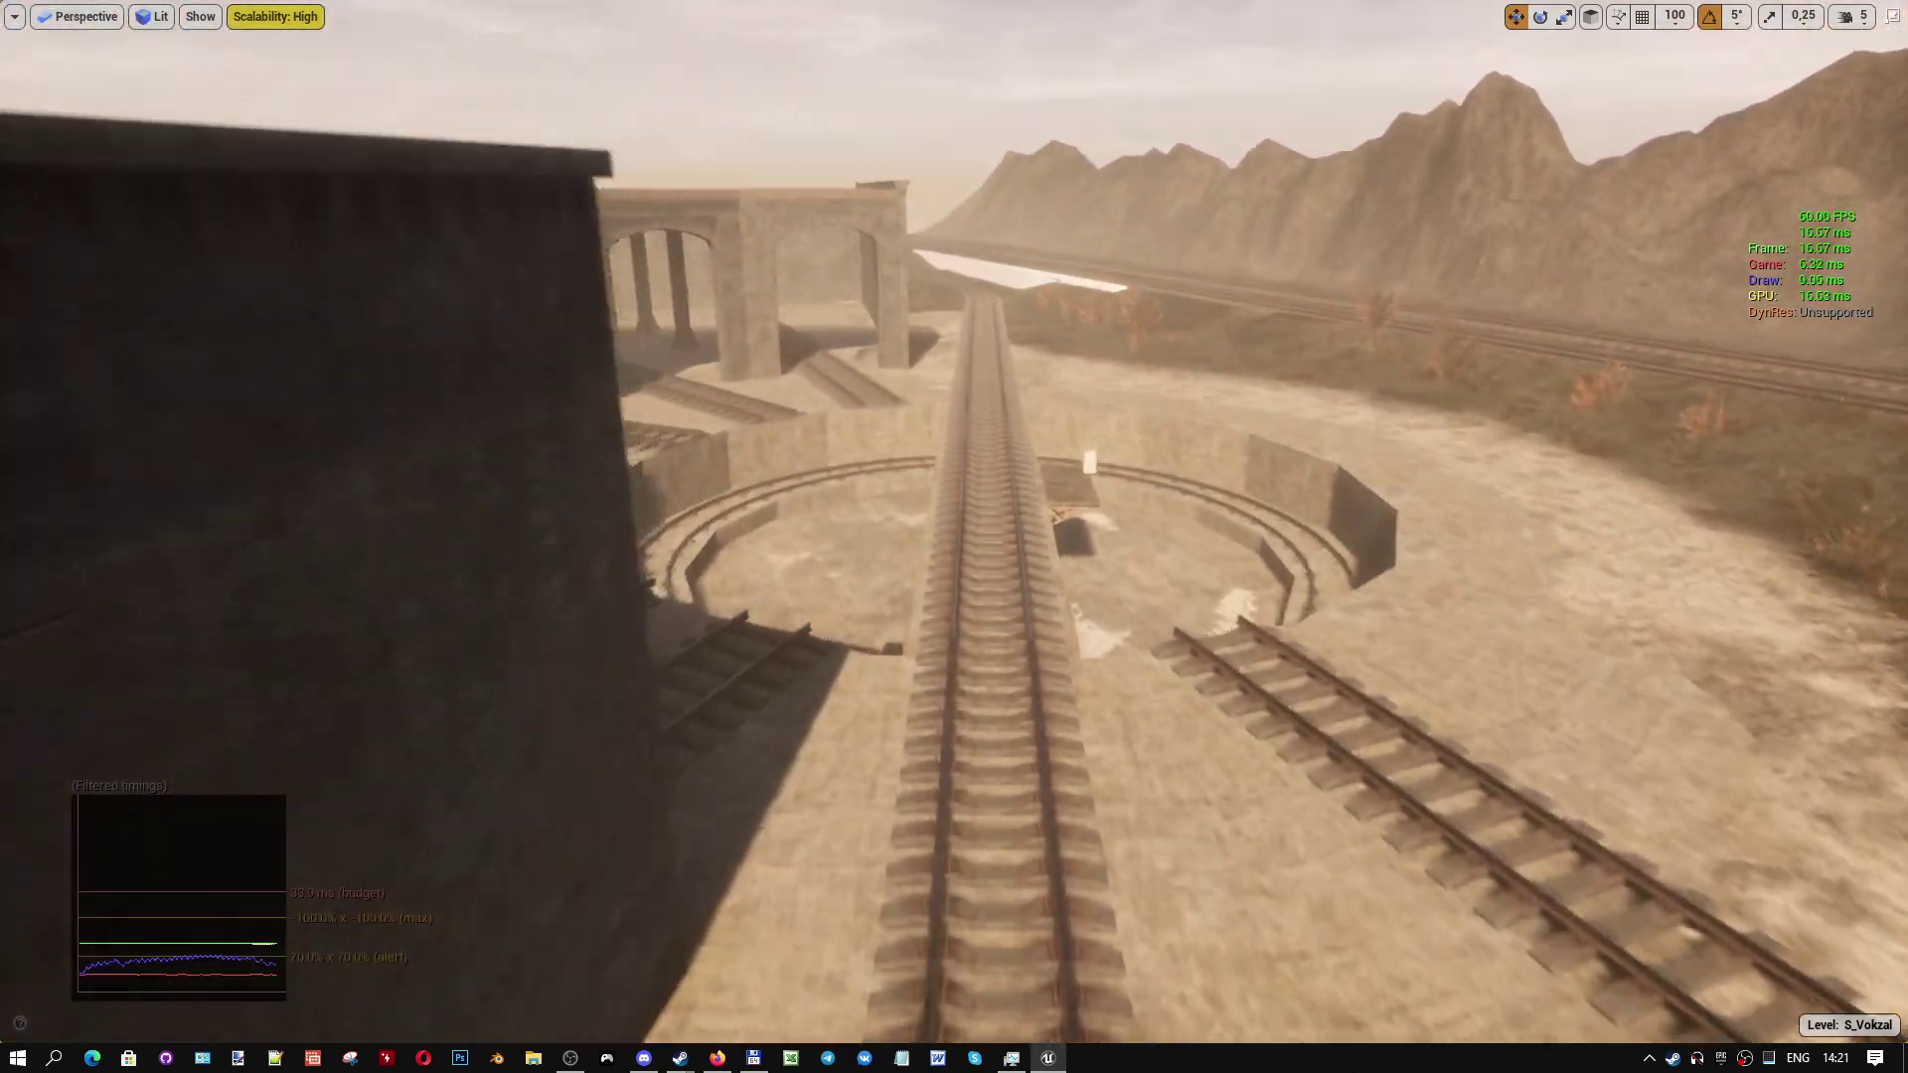
mouse_move(954, 537)
right_down()
mouse_move(954, 636)
mouse_move(954, 537)
right_up()
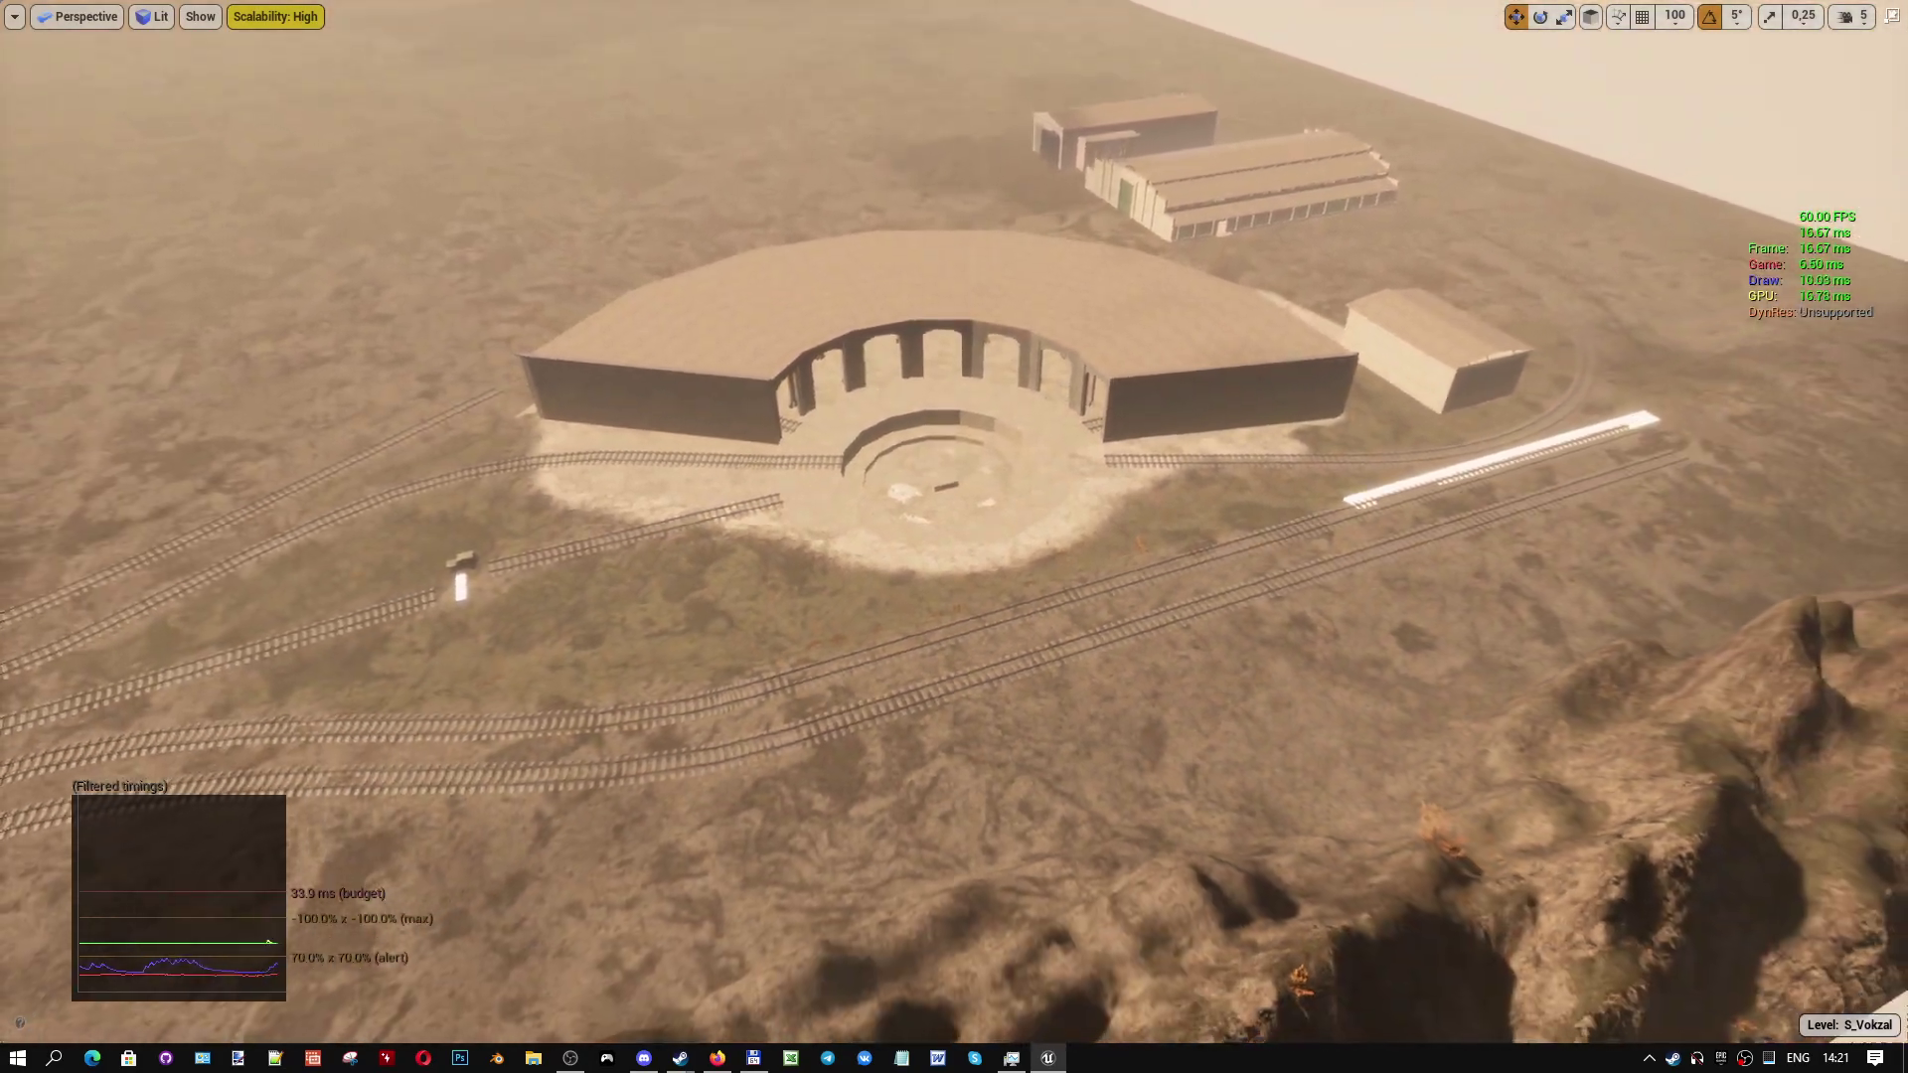
right_drag(461, 364, 461, 364)
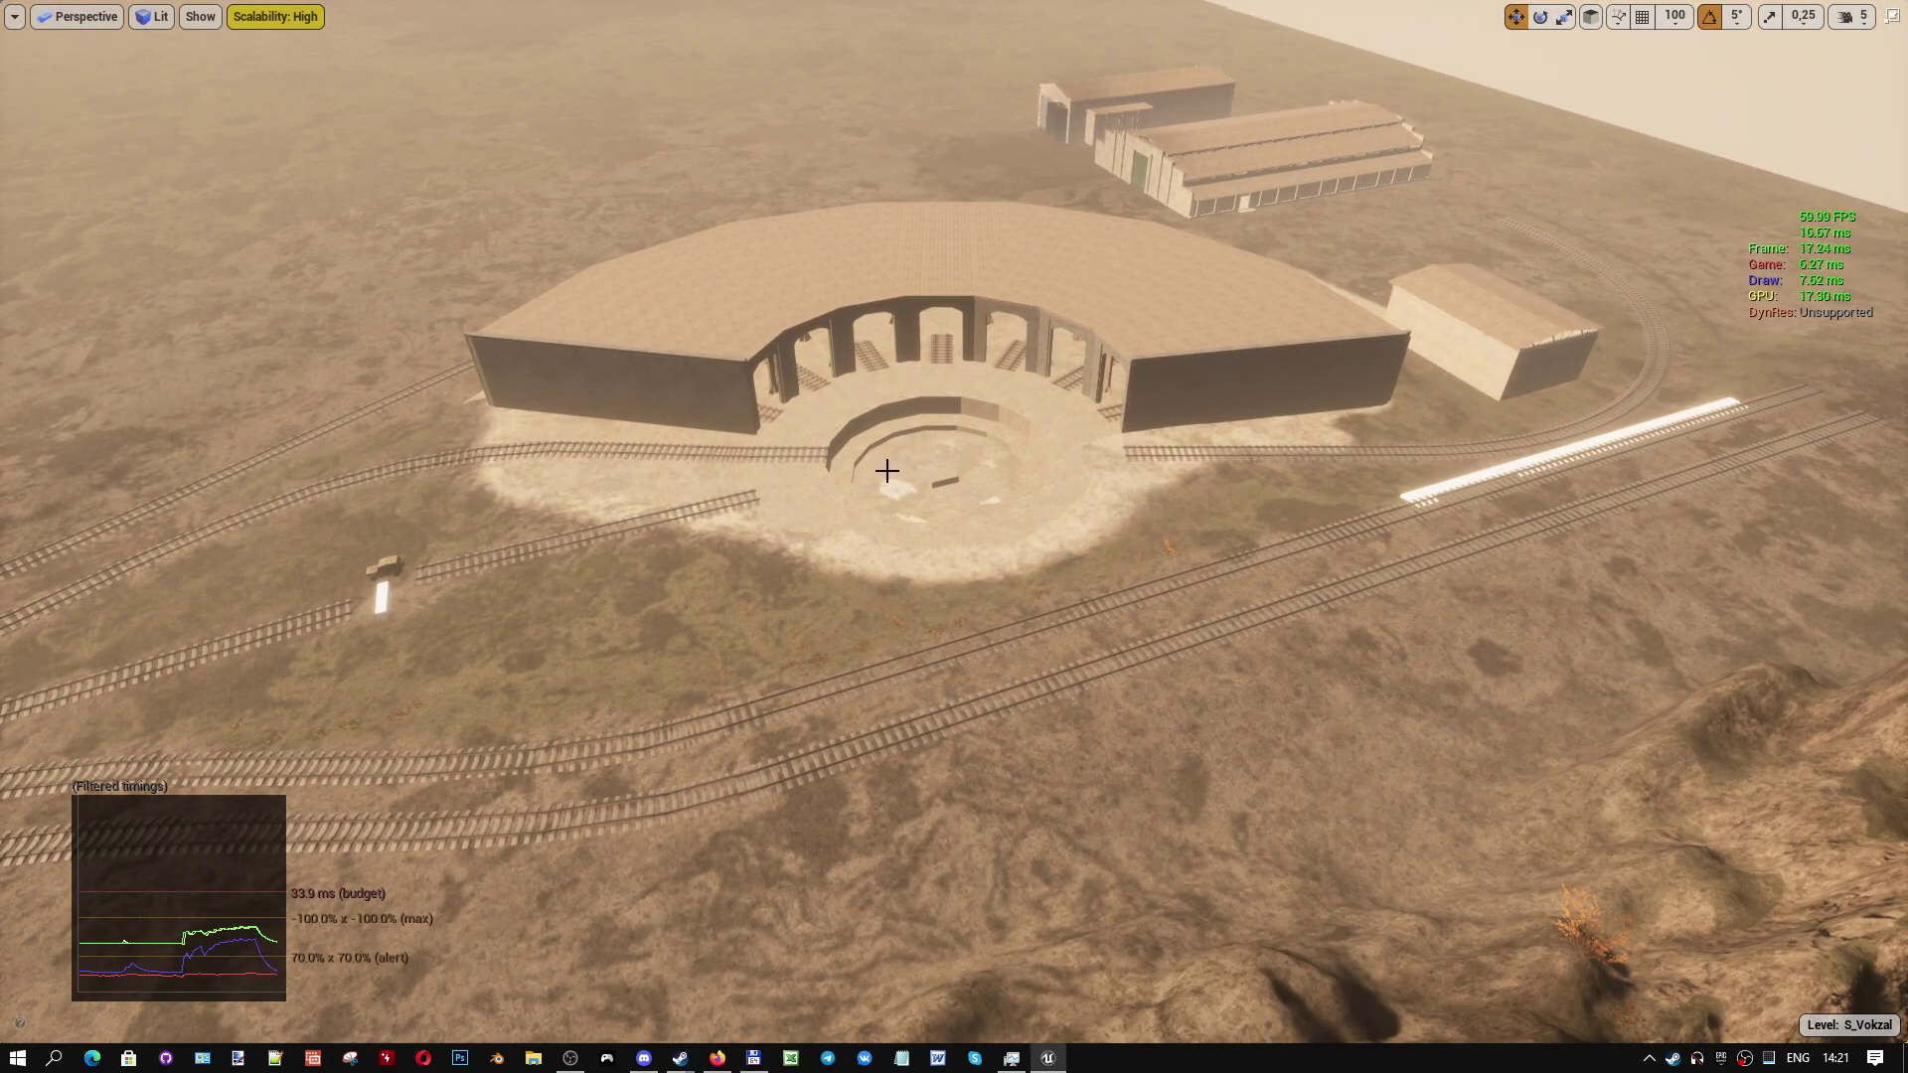
scroll(886, 470, up, 3)
scroll(887, 470, up, 3)
scroll(887, 470, up, 3)
scroll(887, 473, up, 3)
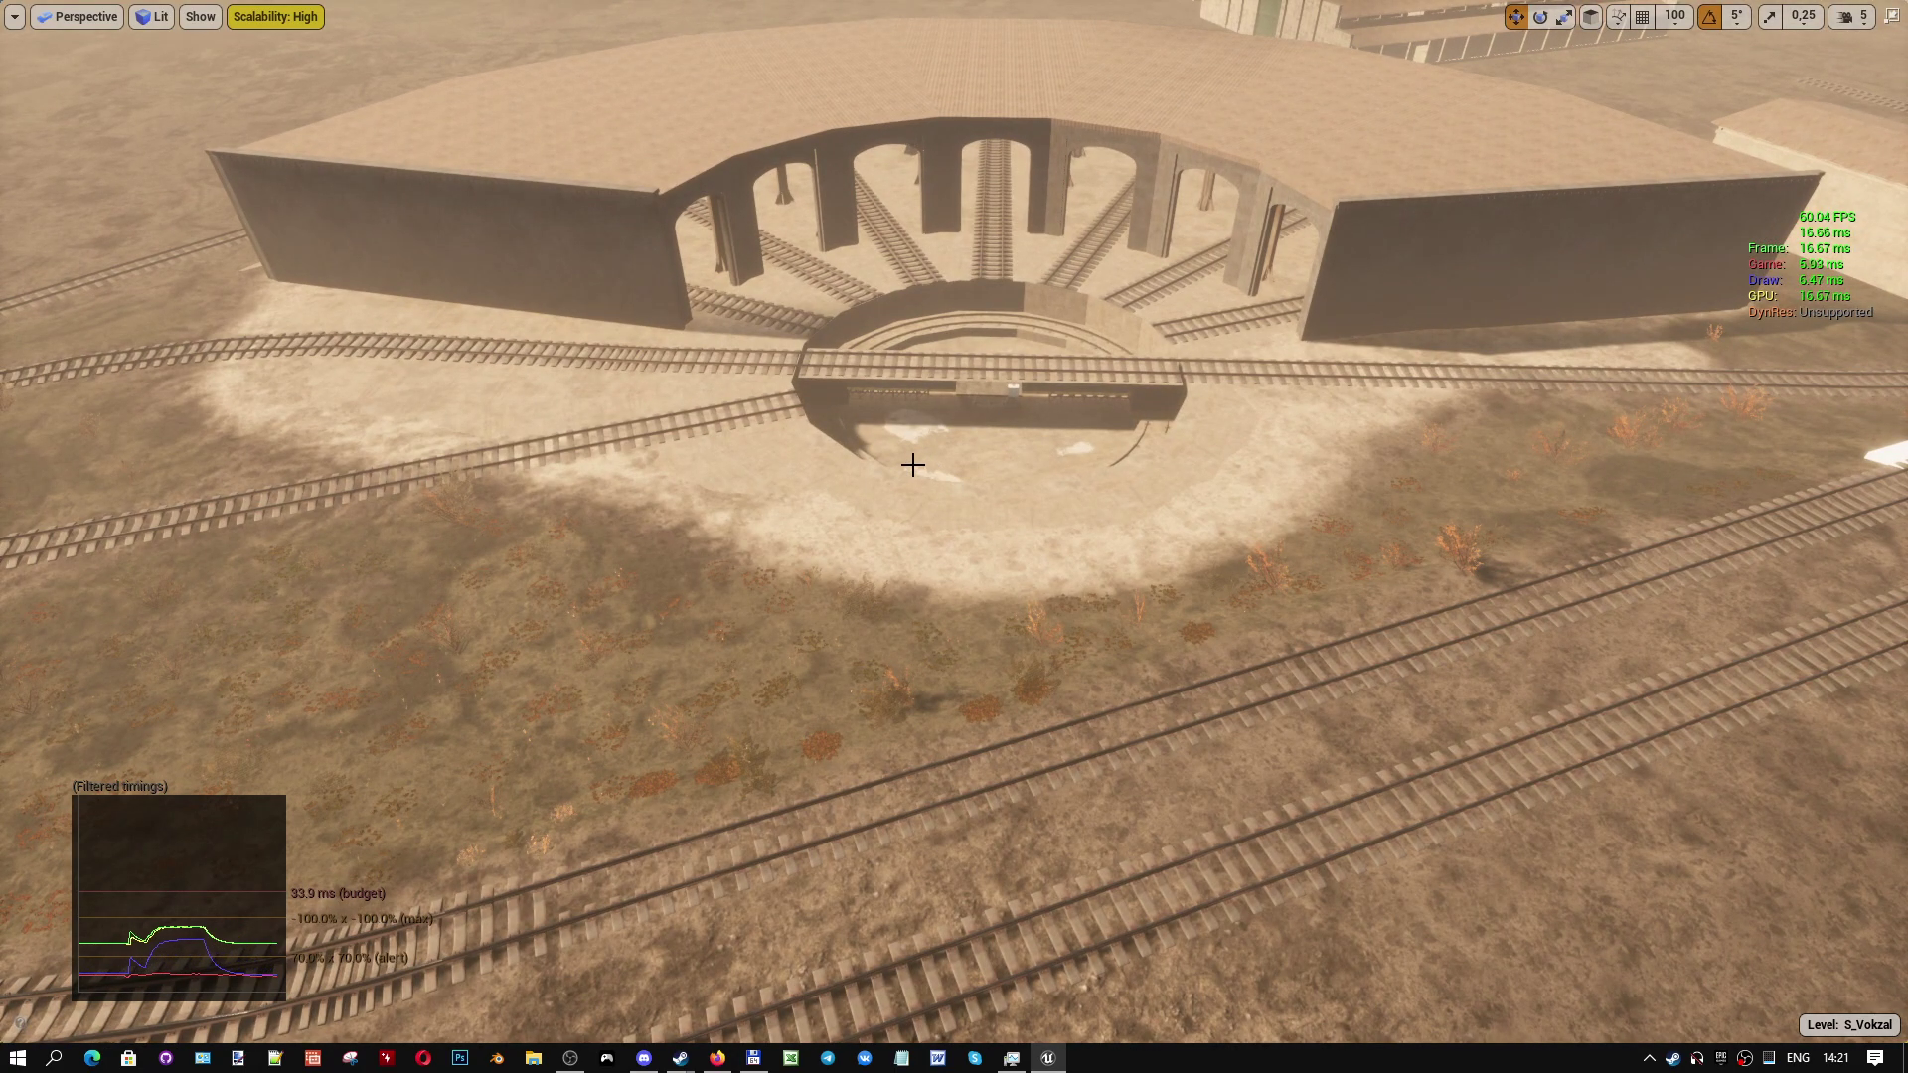
scroll(941, 490, up, 3)
scroll(941, 490, up, 3)
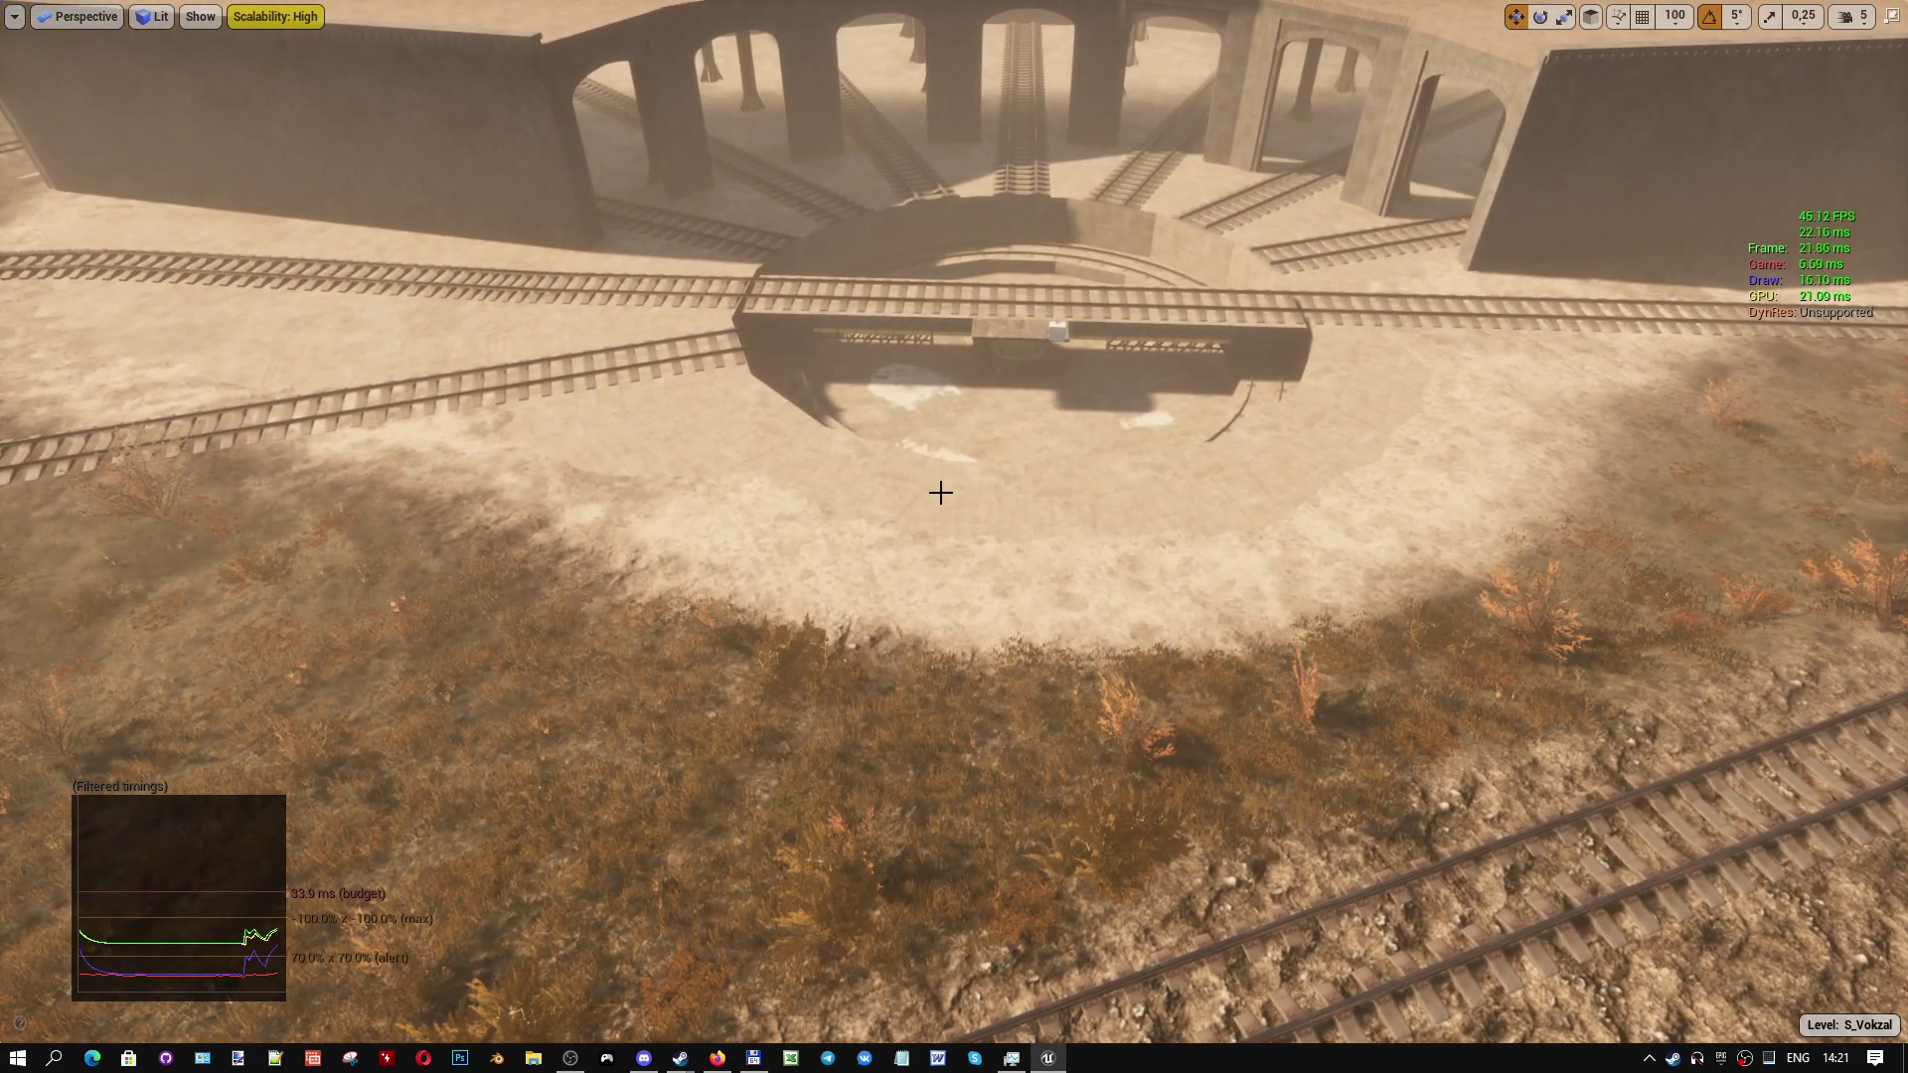
key(F11)
click(892, 214)
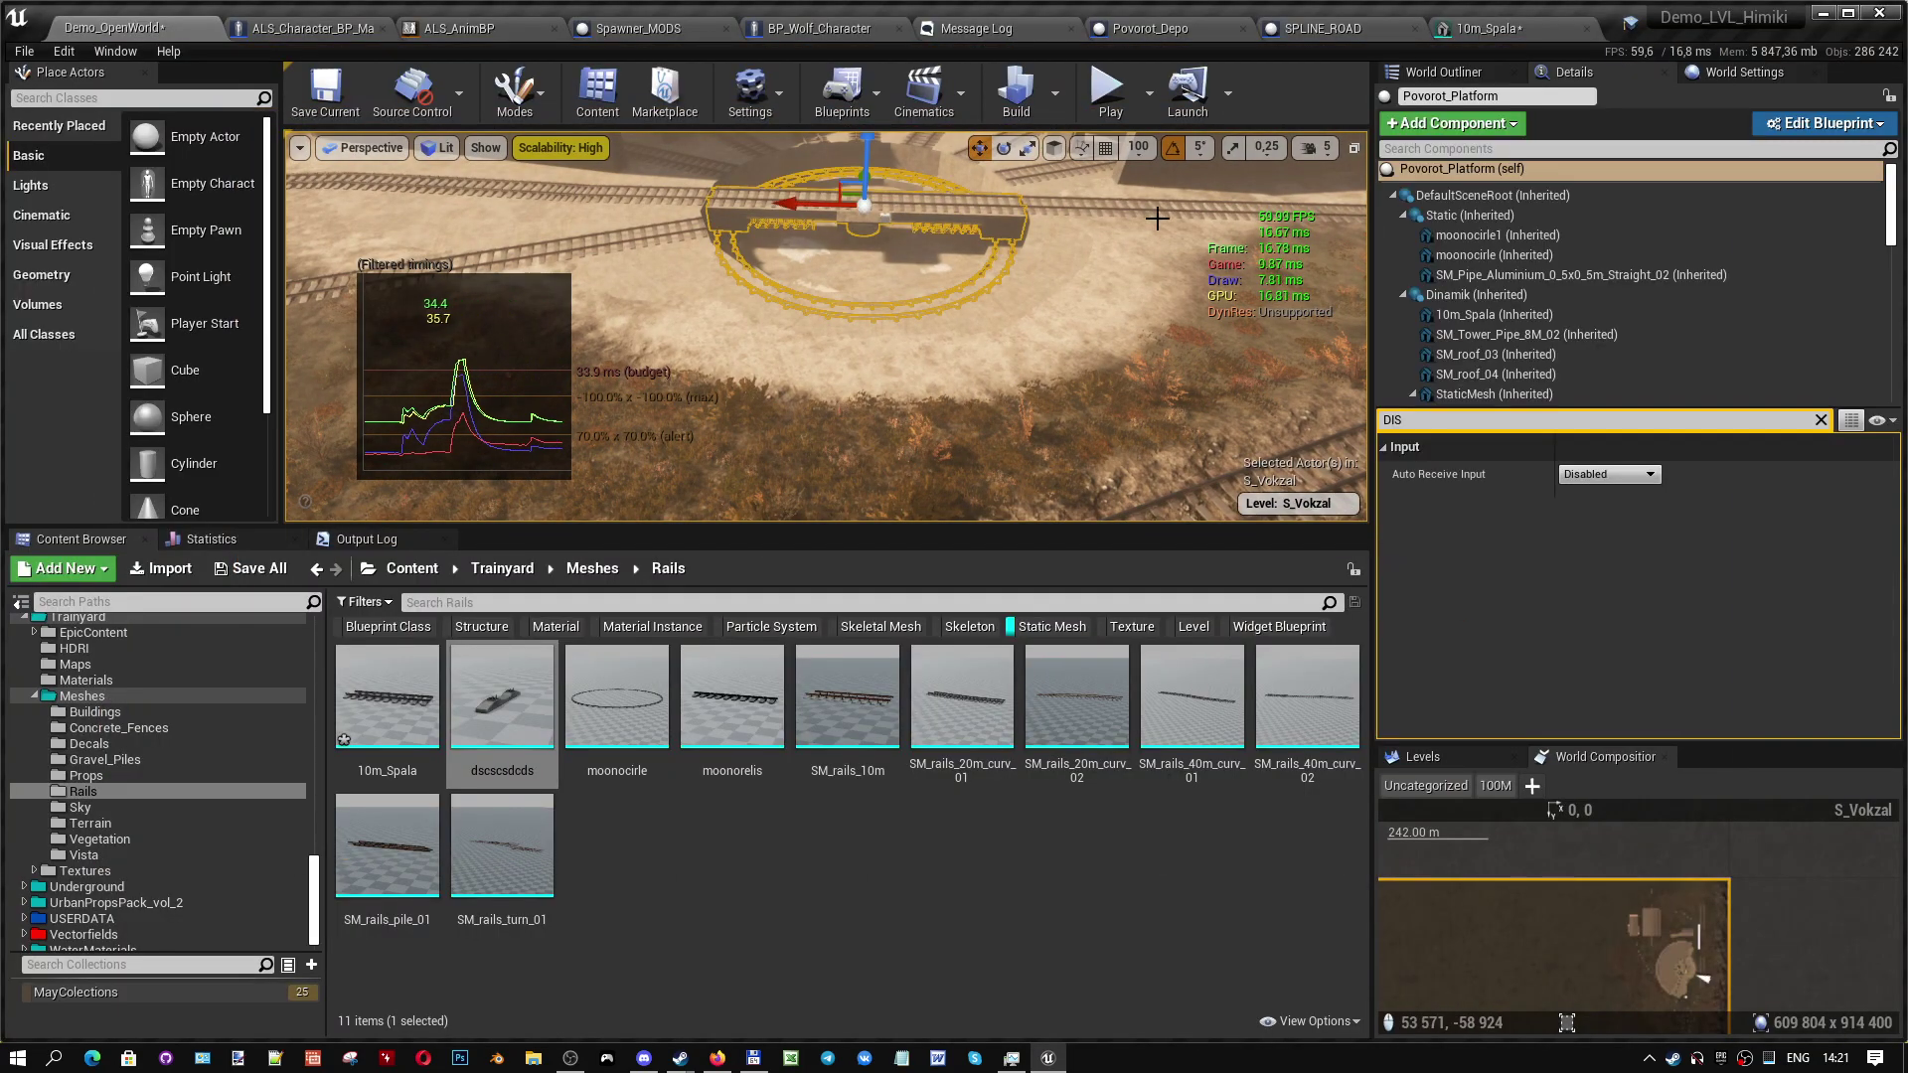
- Select the moonocirle1 ring component and give it a Desired Max Draw Distance of 15000
click(1471, 237)
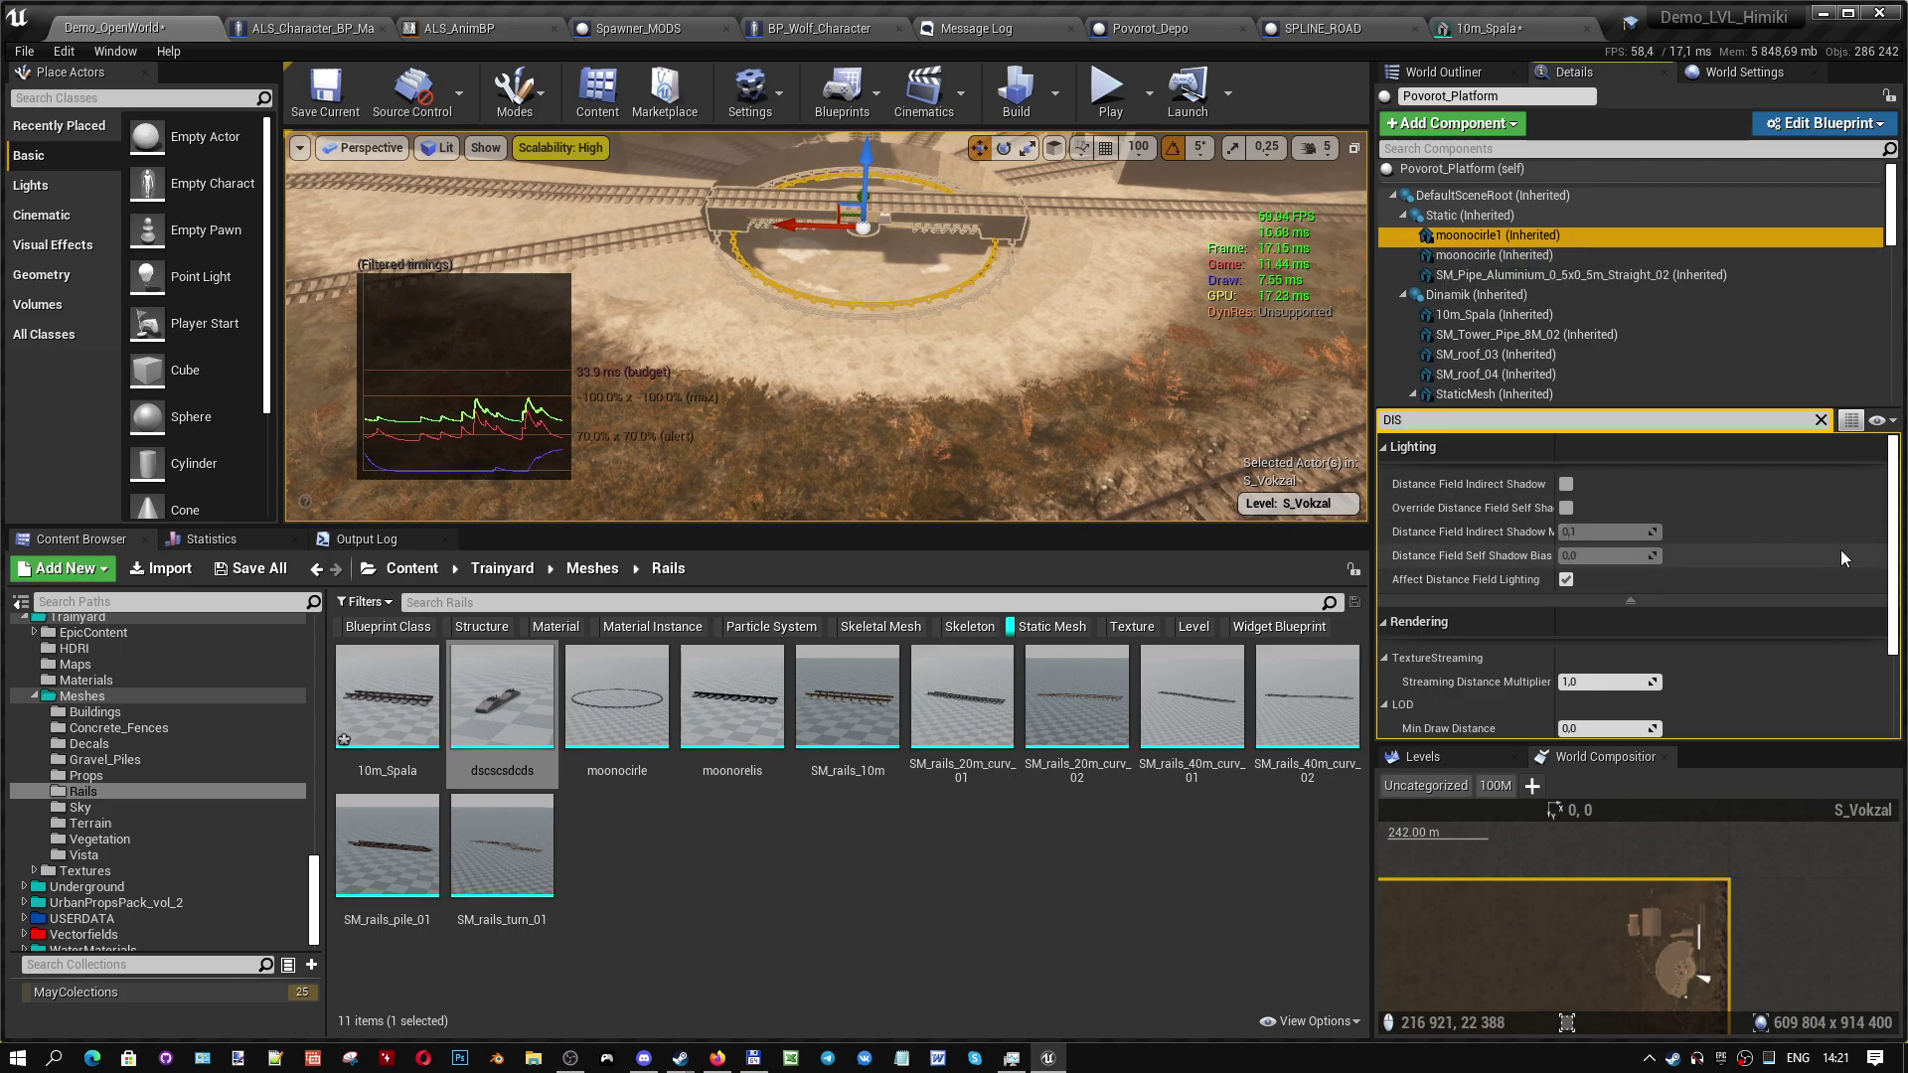
drag(1891, 560, 1891, 639)
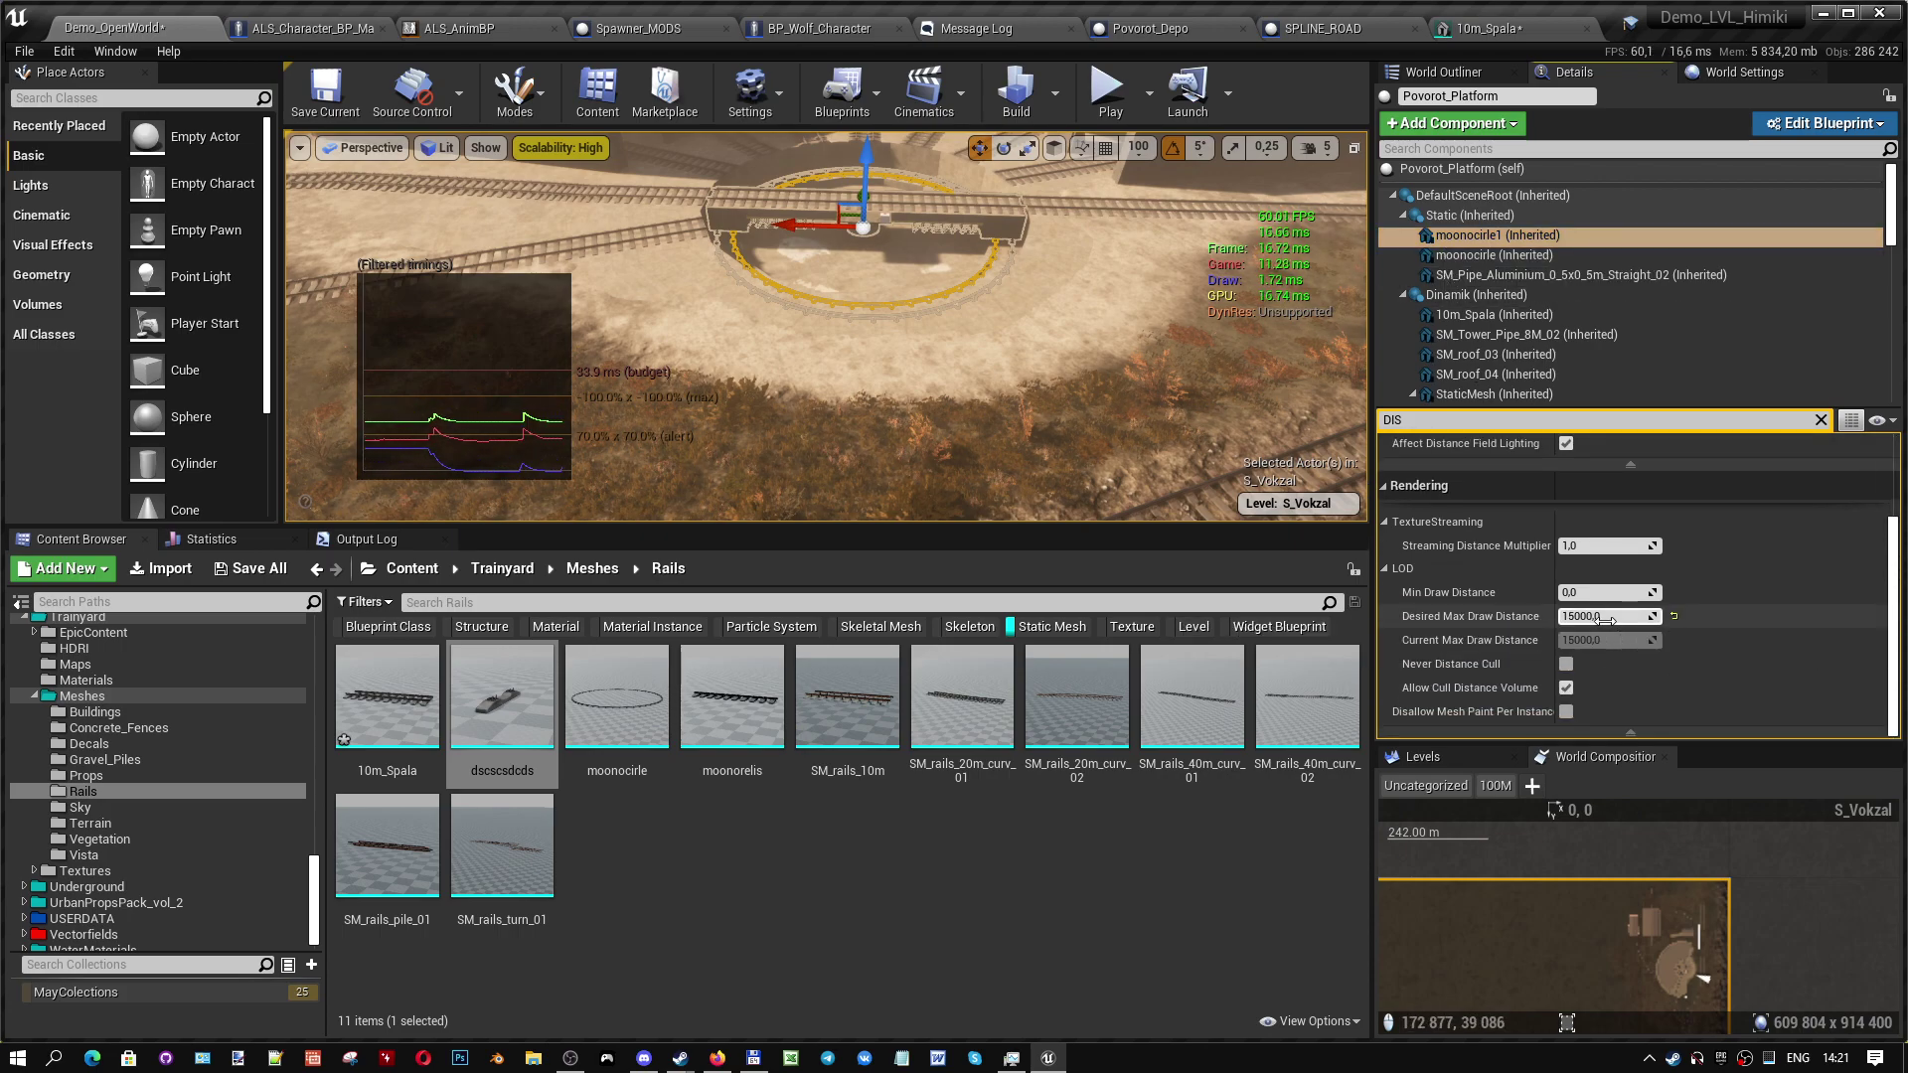
right_drag(825, 328, 824, 298)
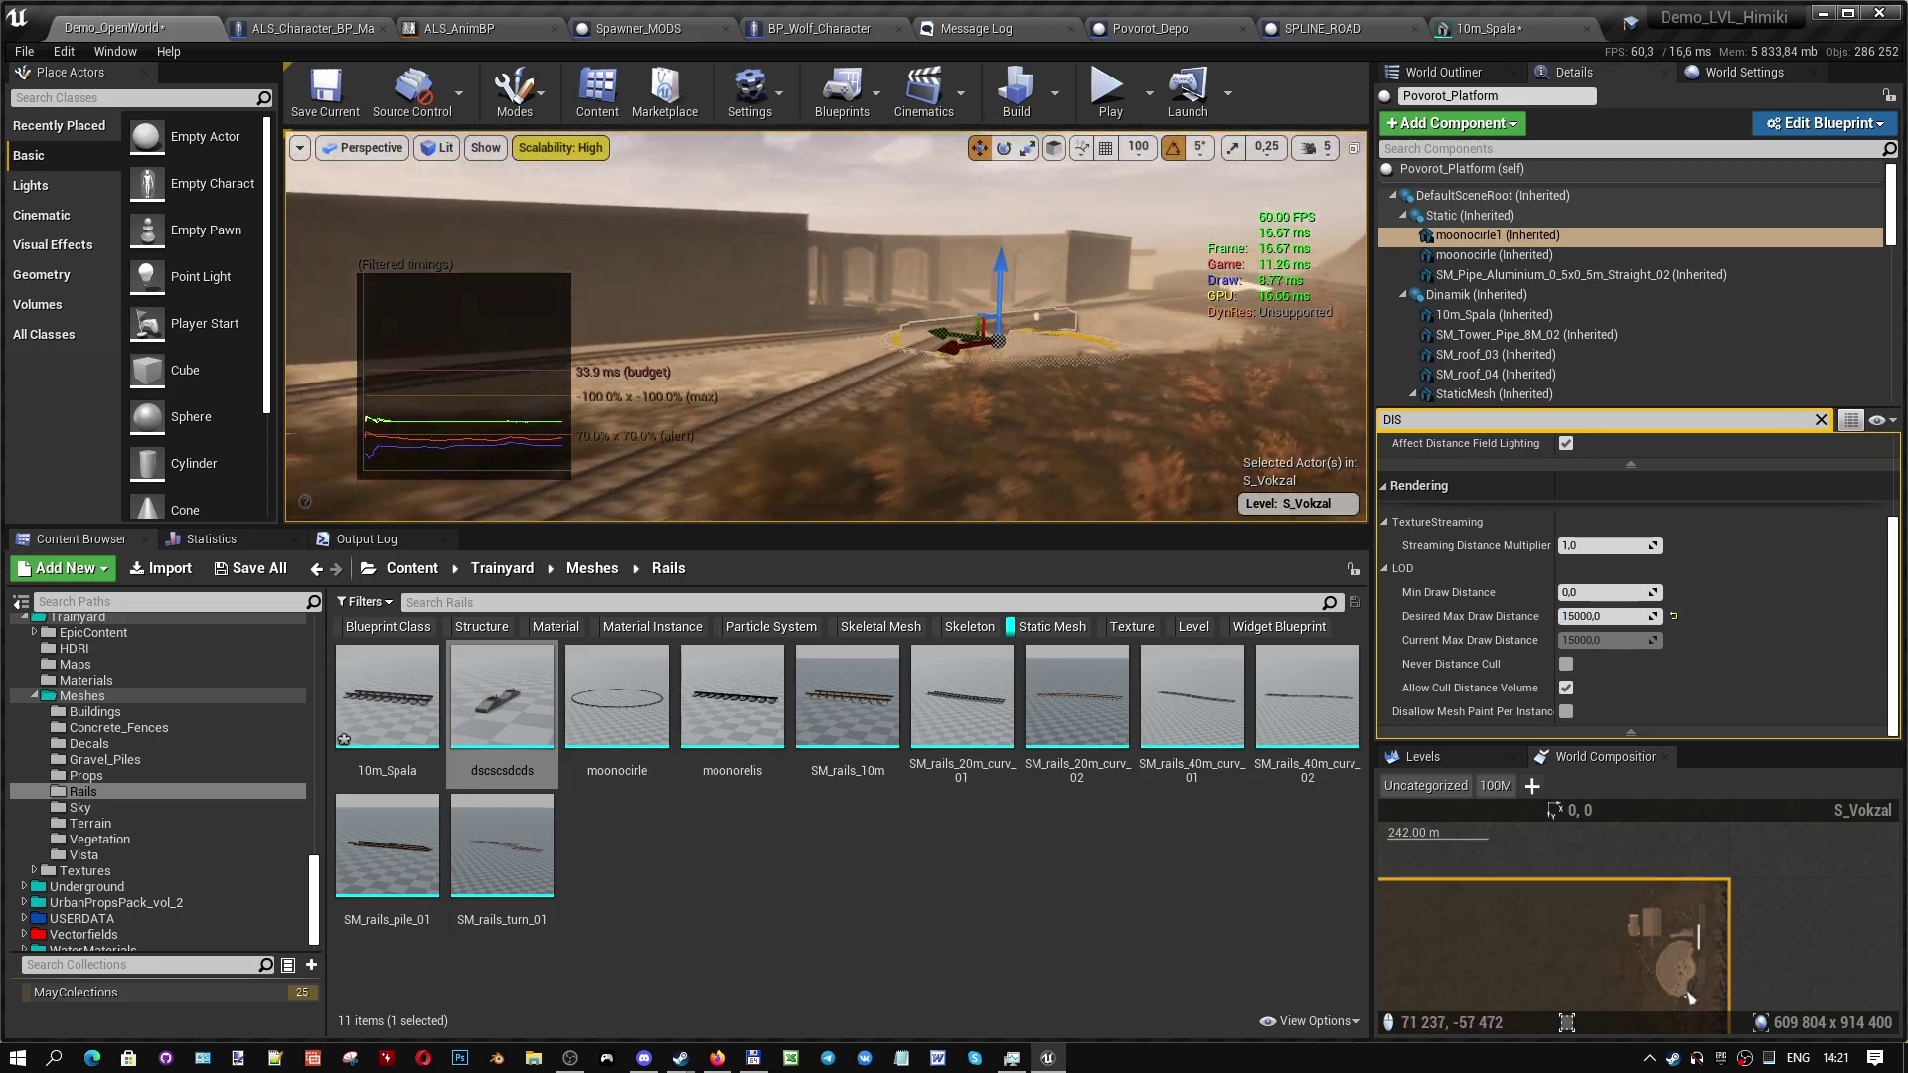
mouse_move(825, 298)
right_down()
mouse_move(795, 308)
mouse_move(825, 308)
right_up()
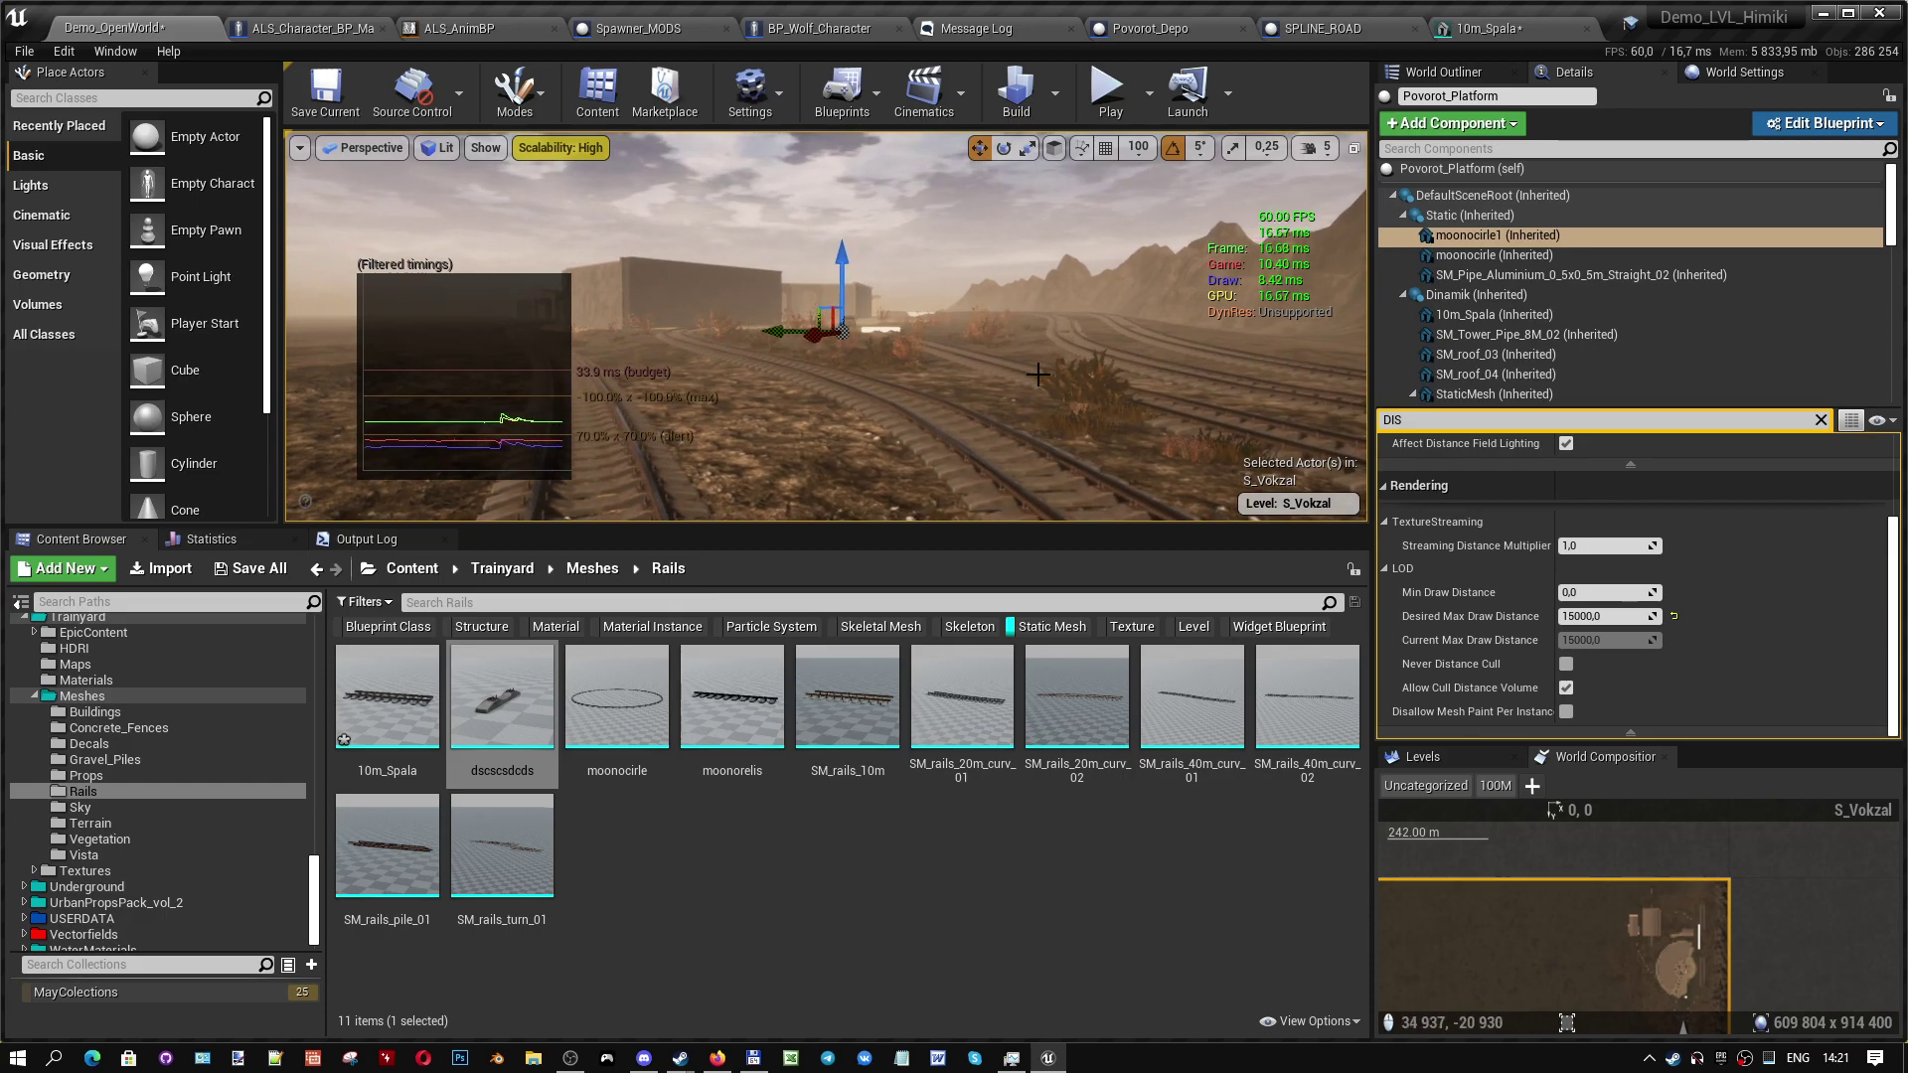
- Start a fullscreen play test and walk the character forward toward the gate
key(alt+p)
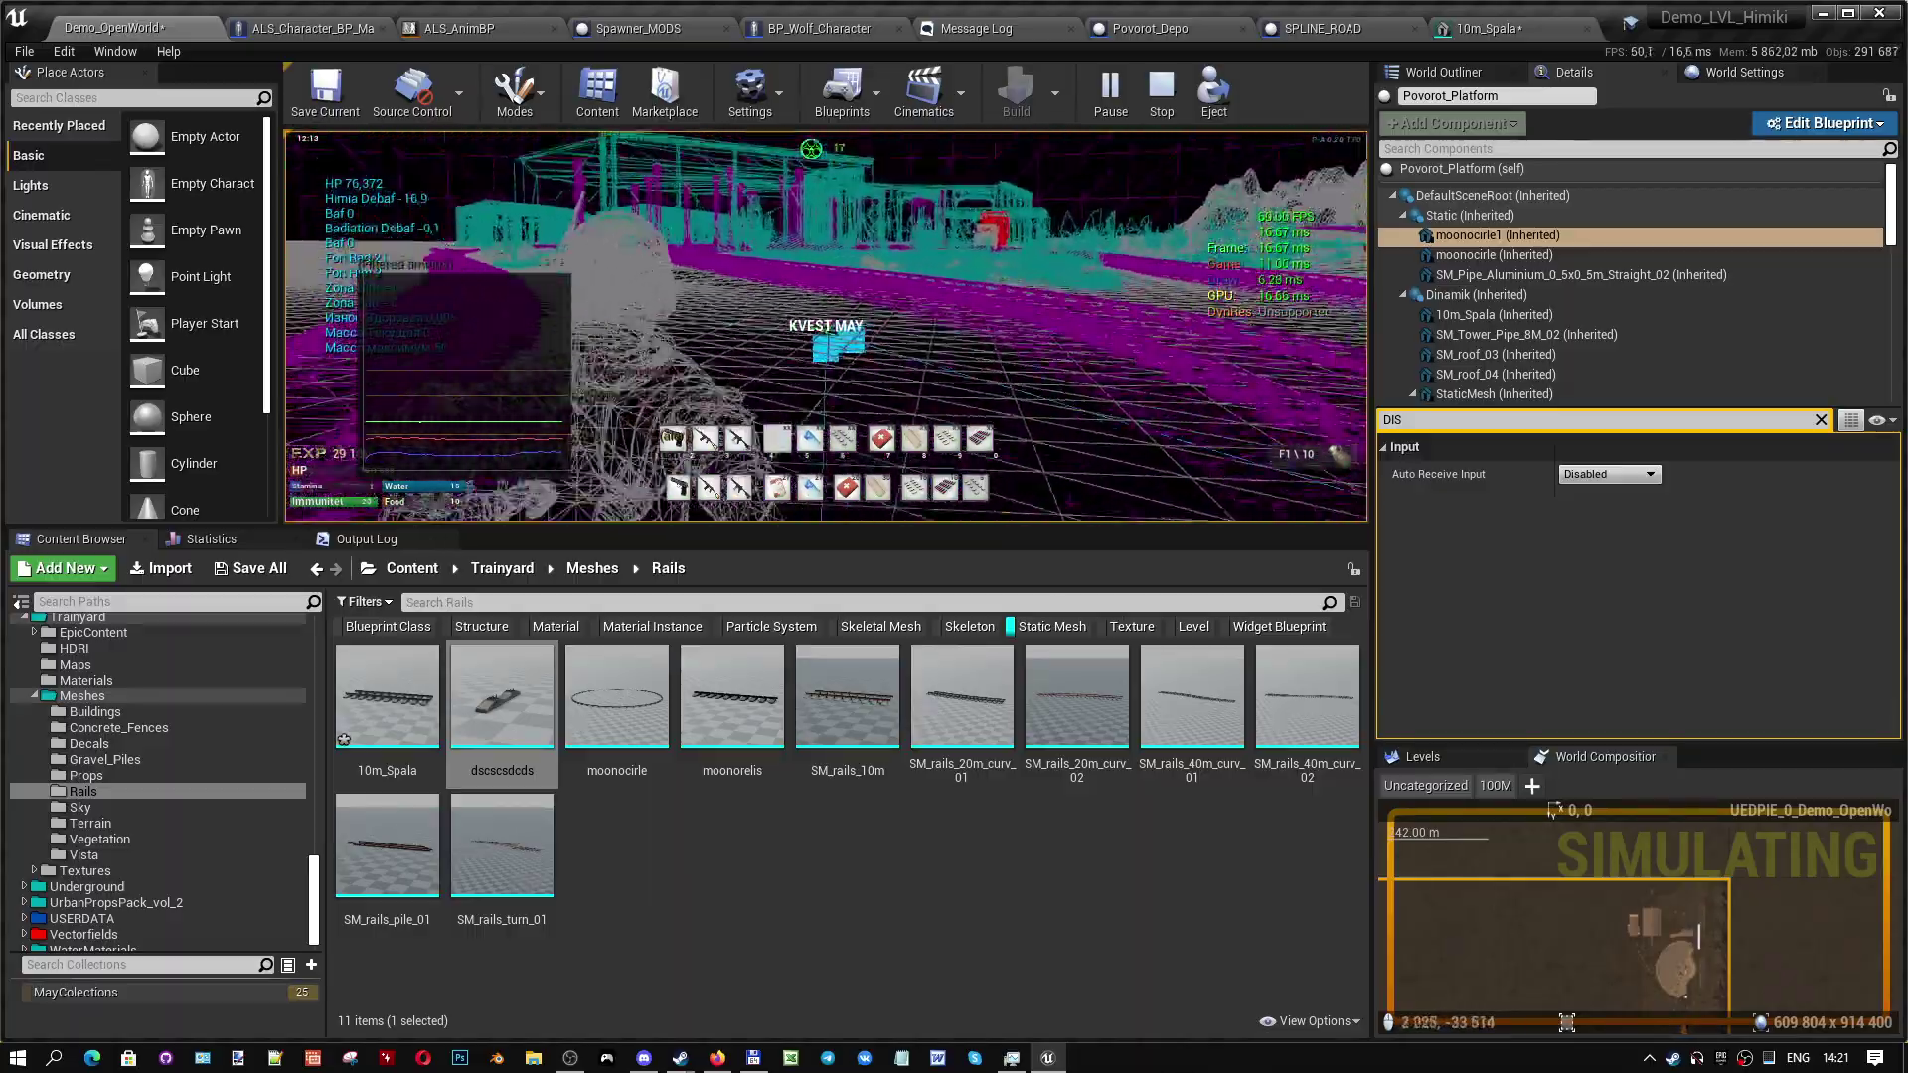
key(F11)
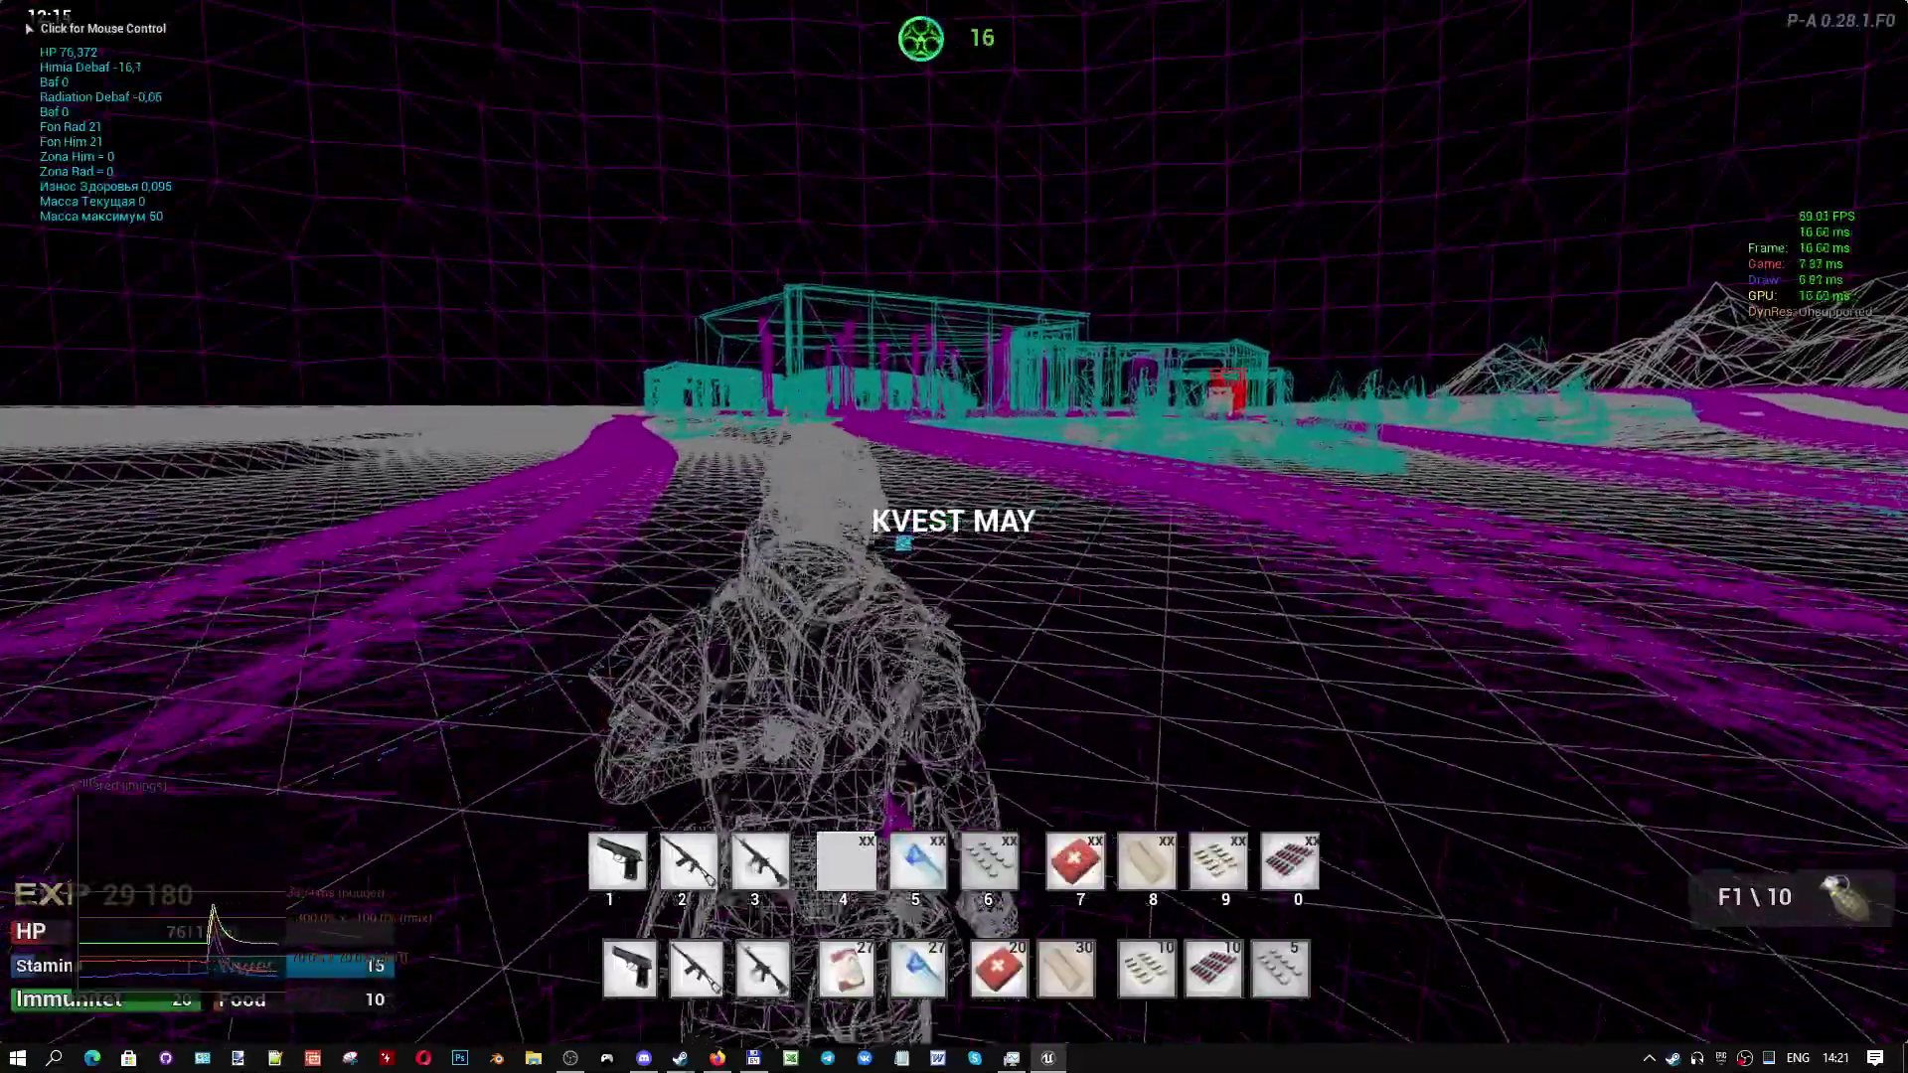
key(w)
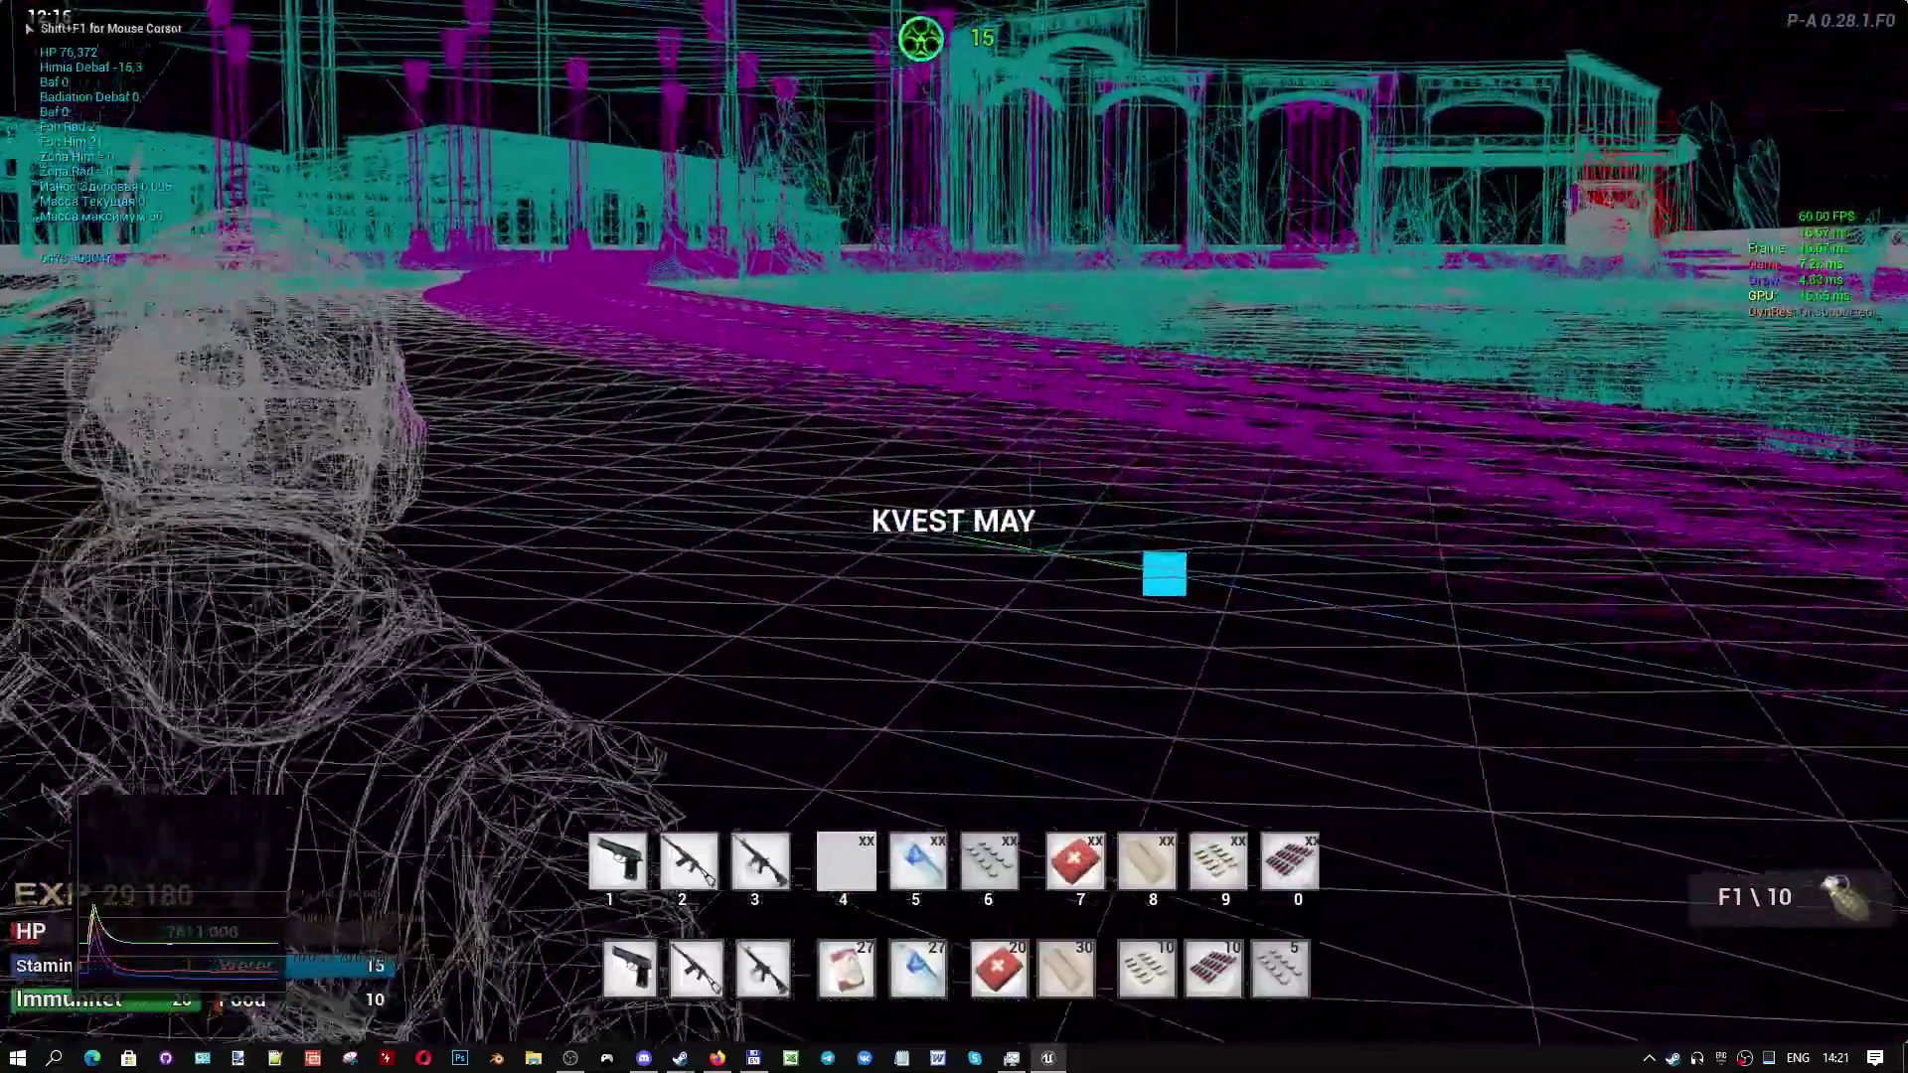
key(w)
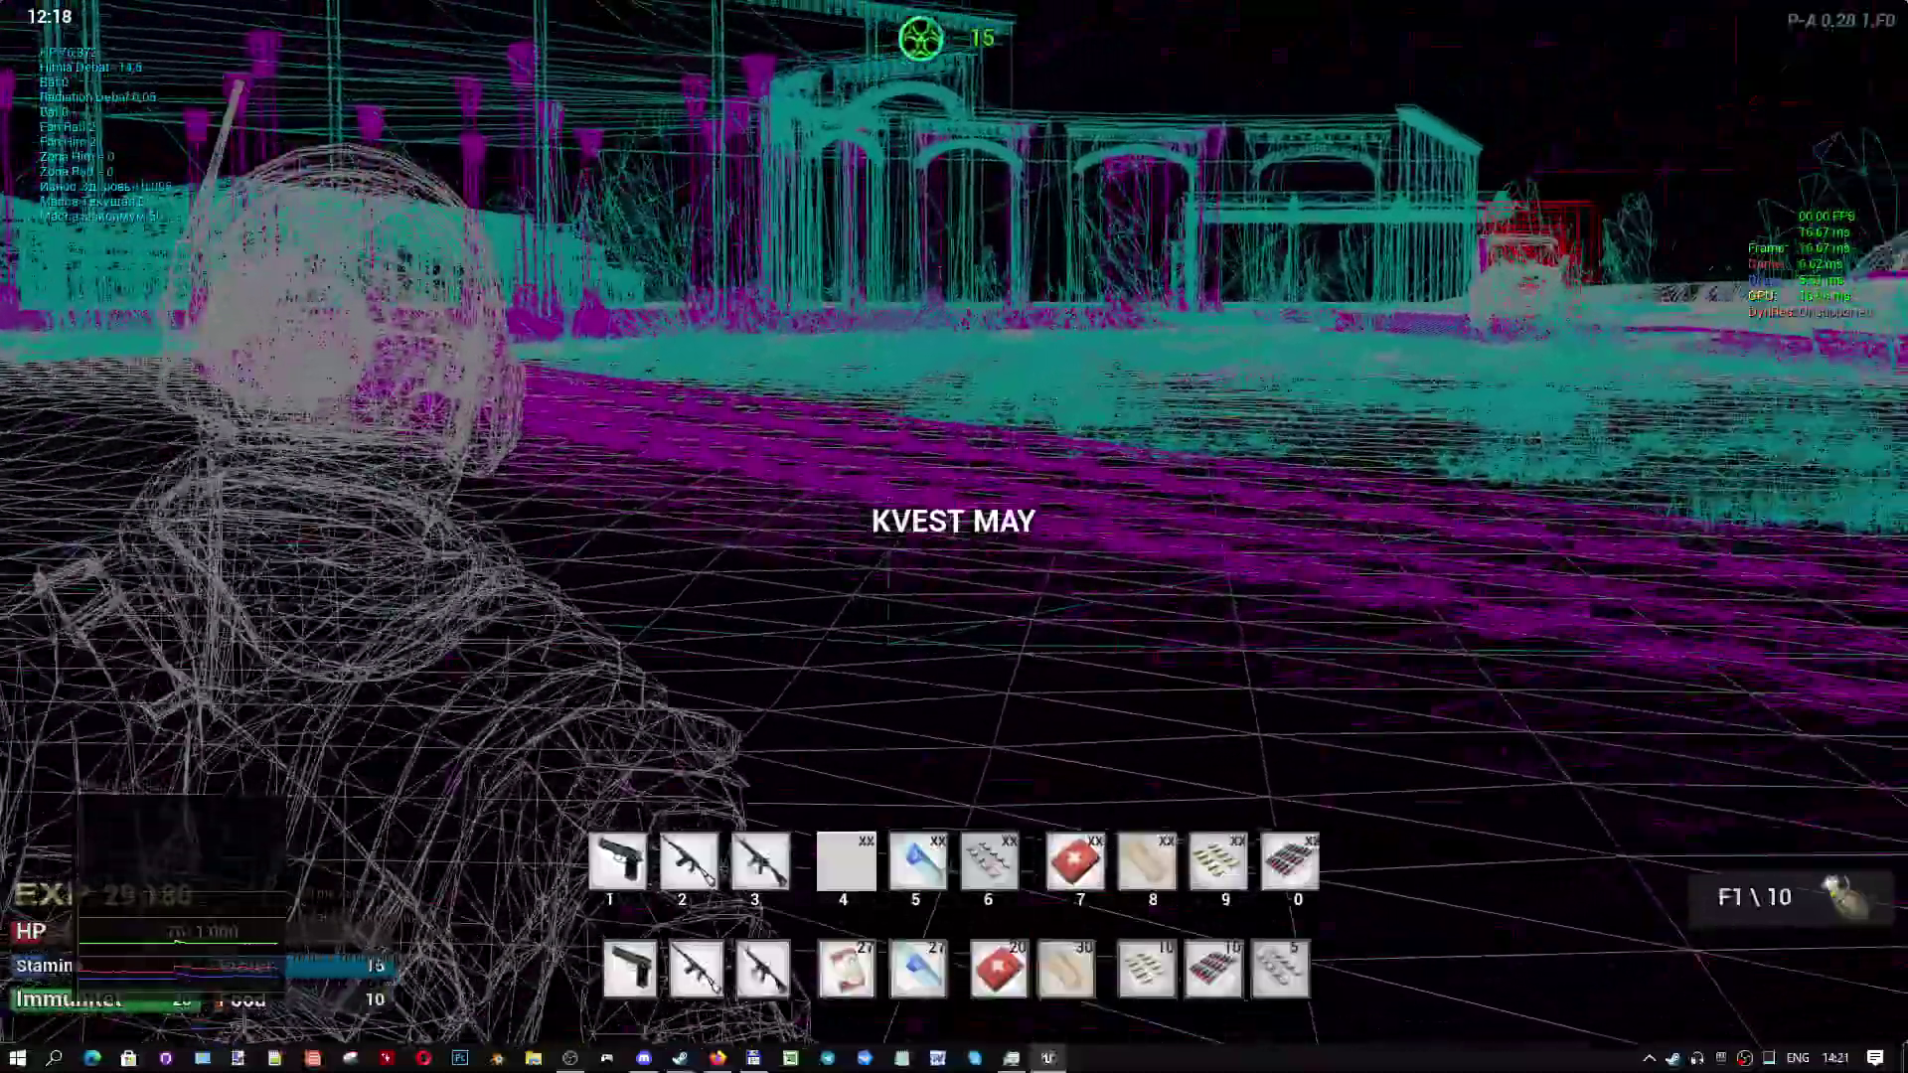
key(w)
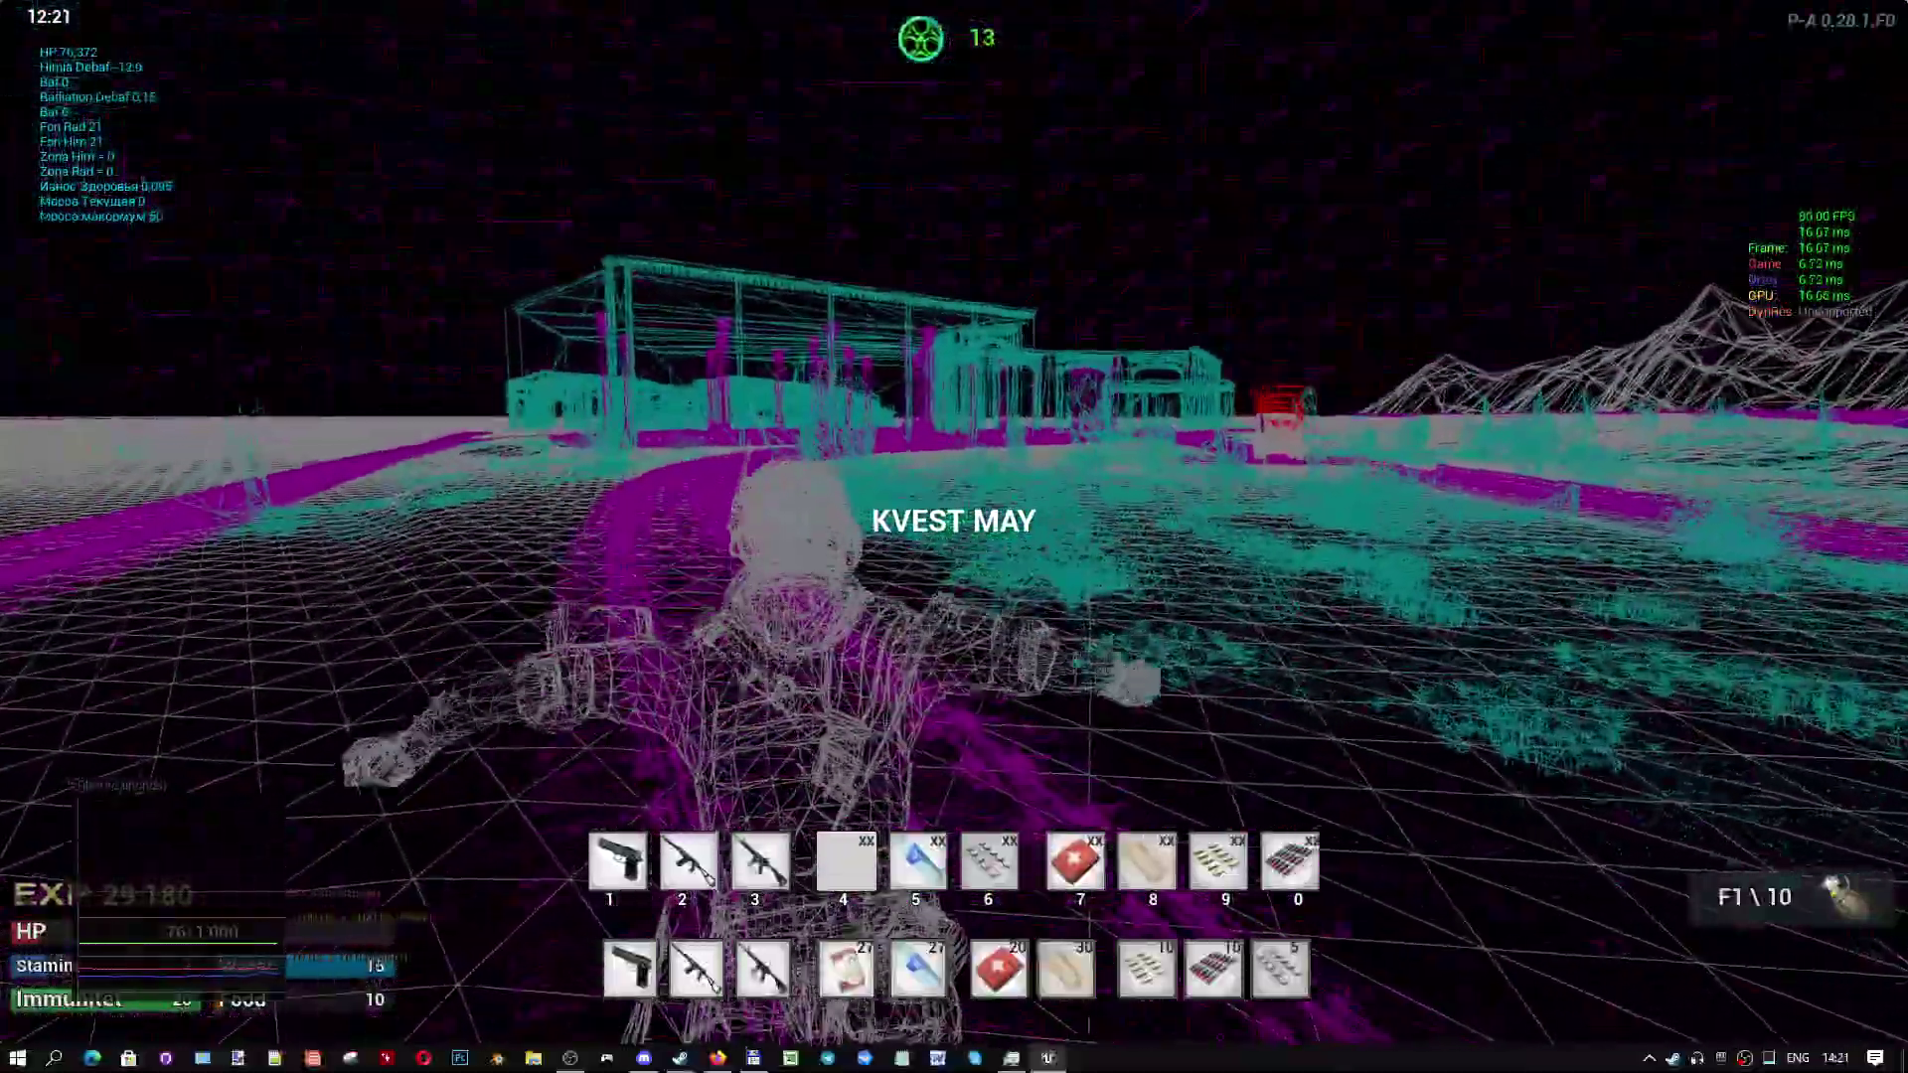
key(w)
key(w)
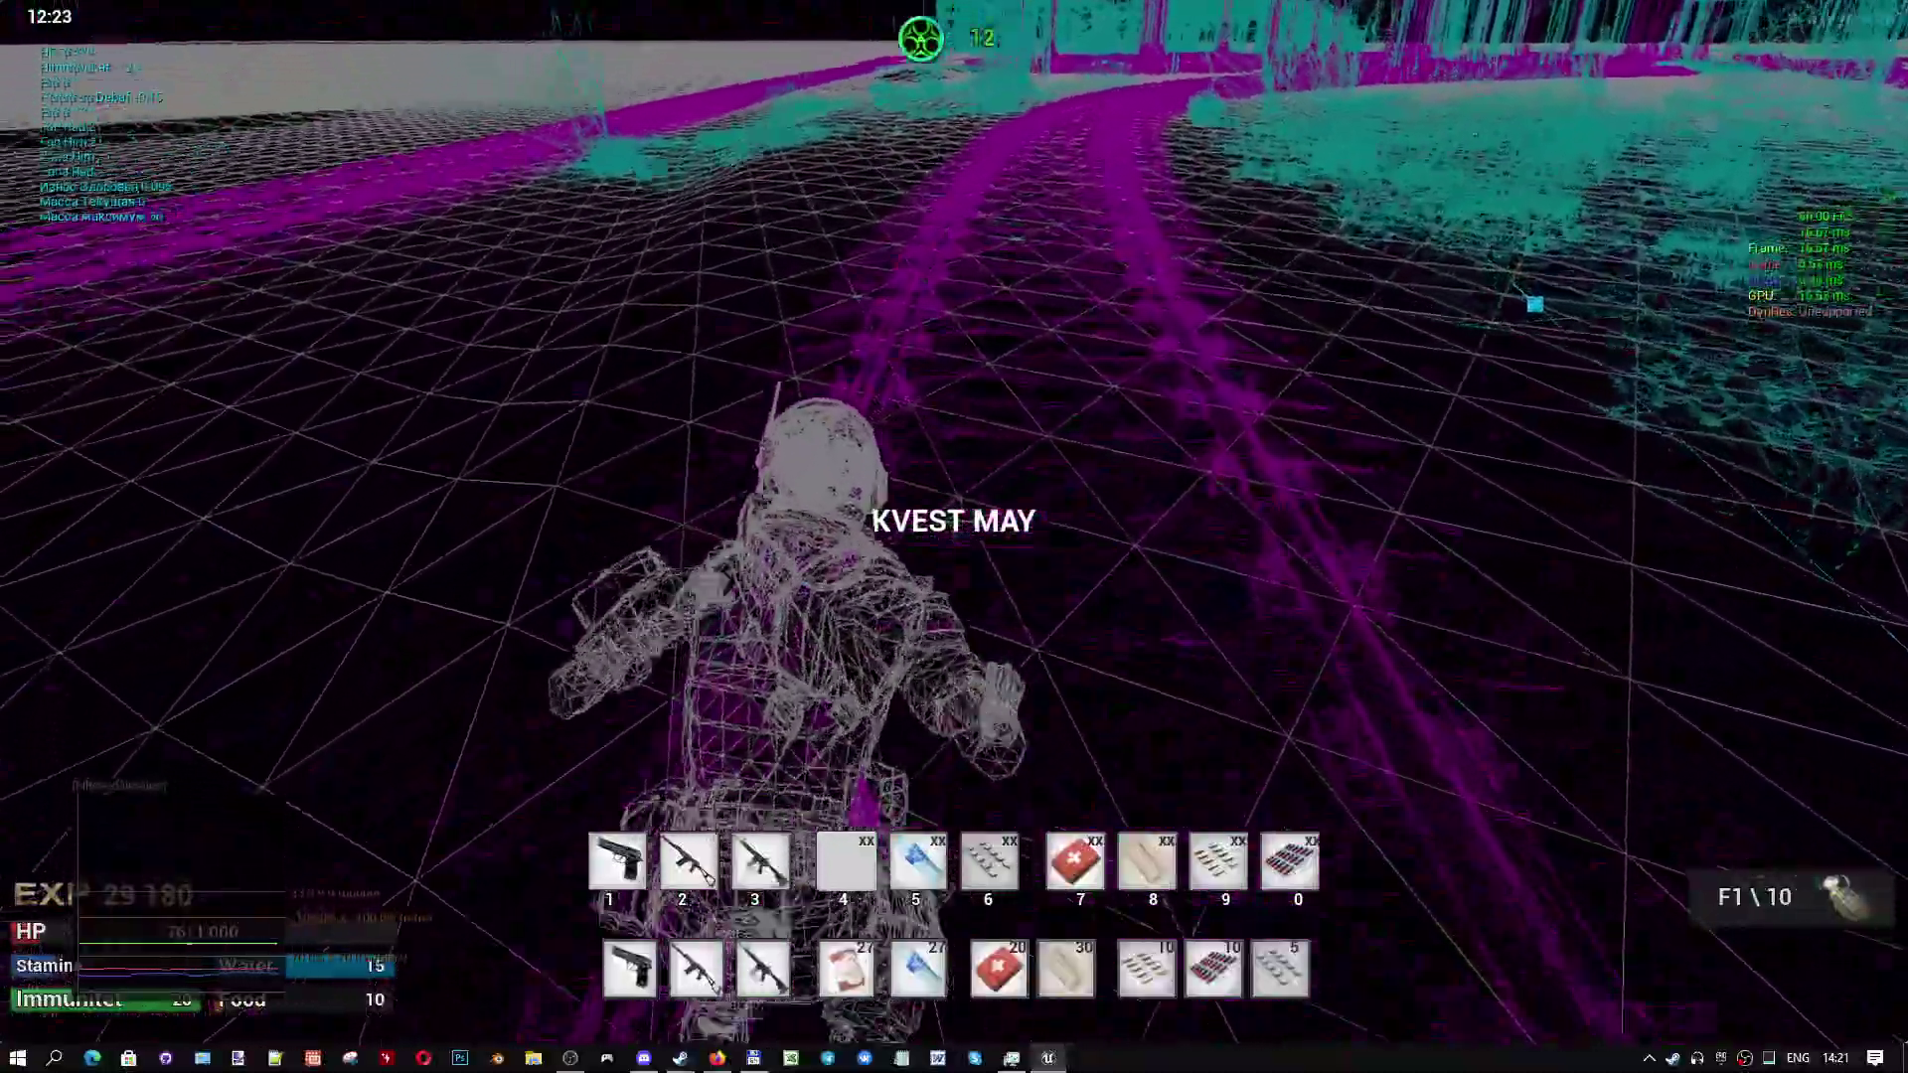
key(w)
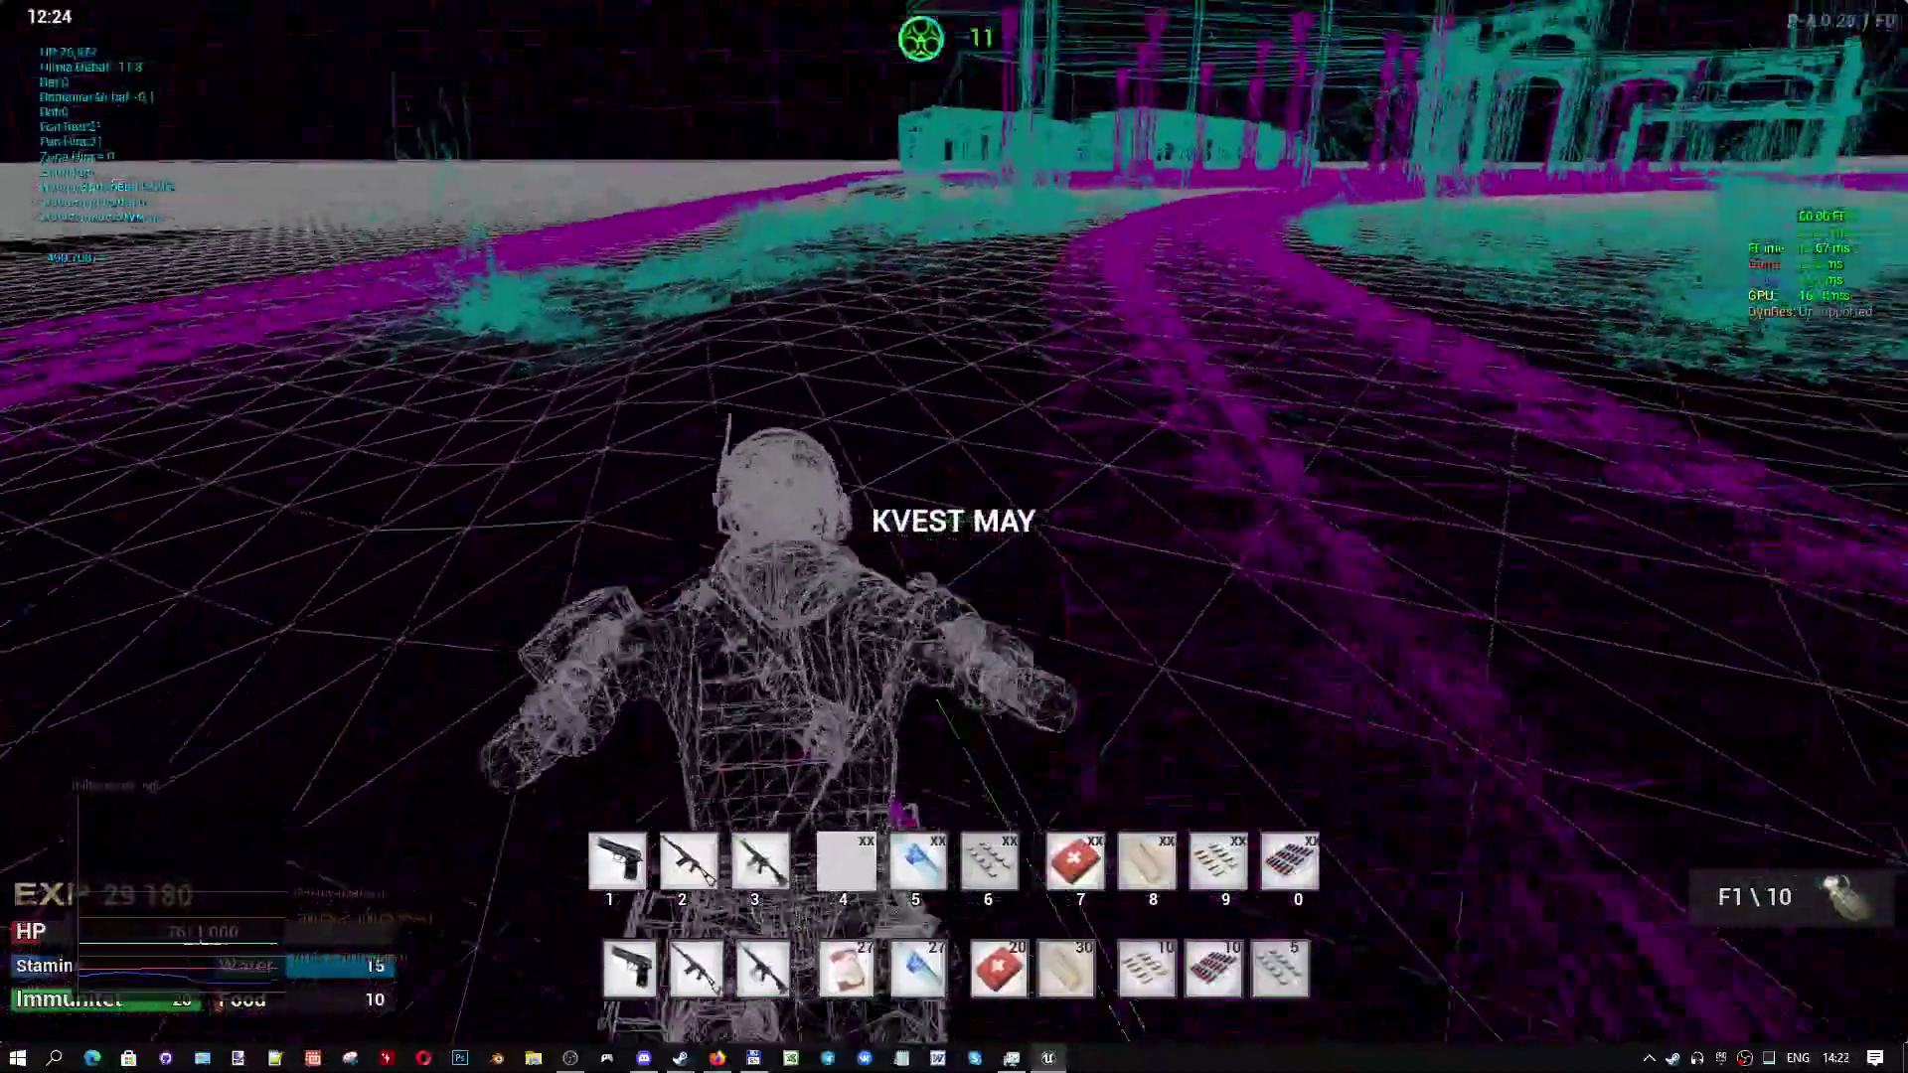
key(w)
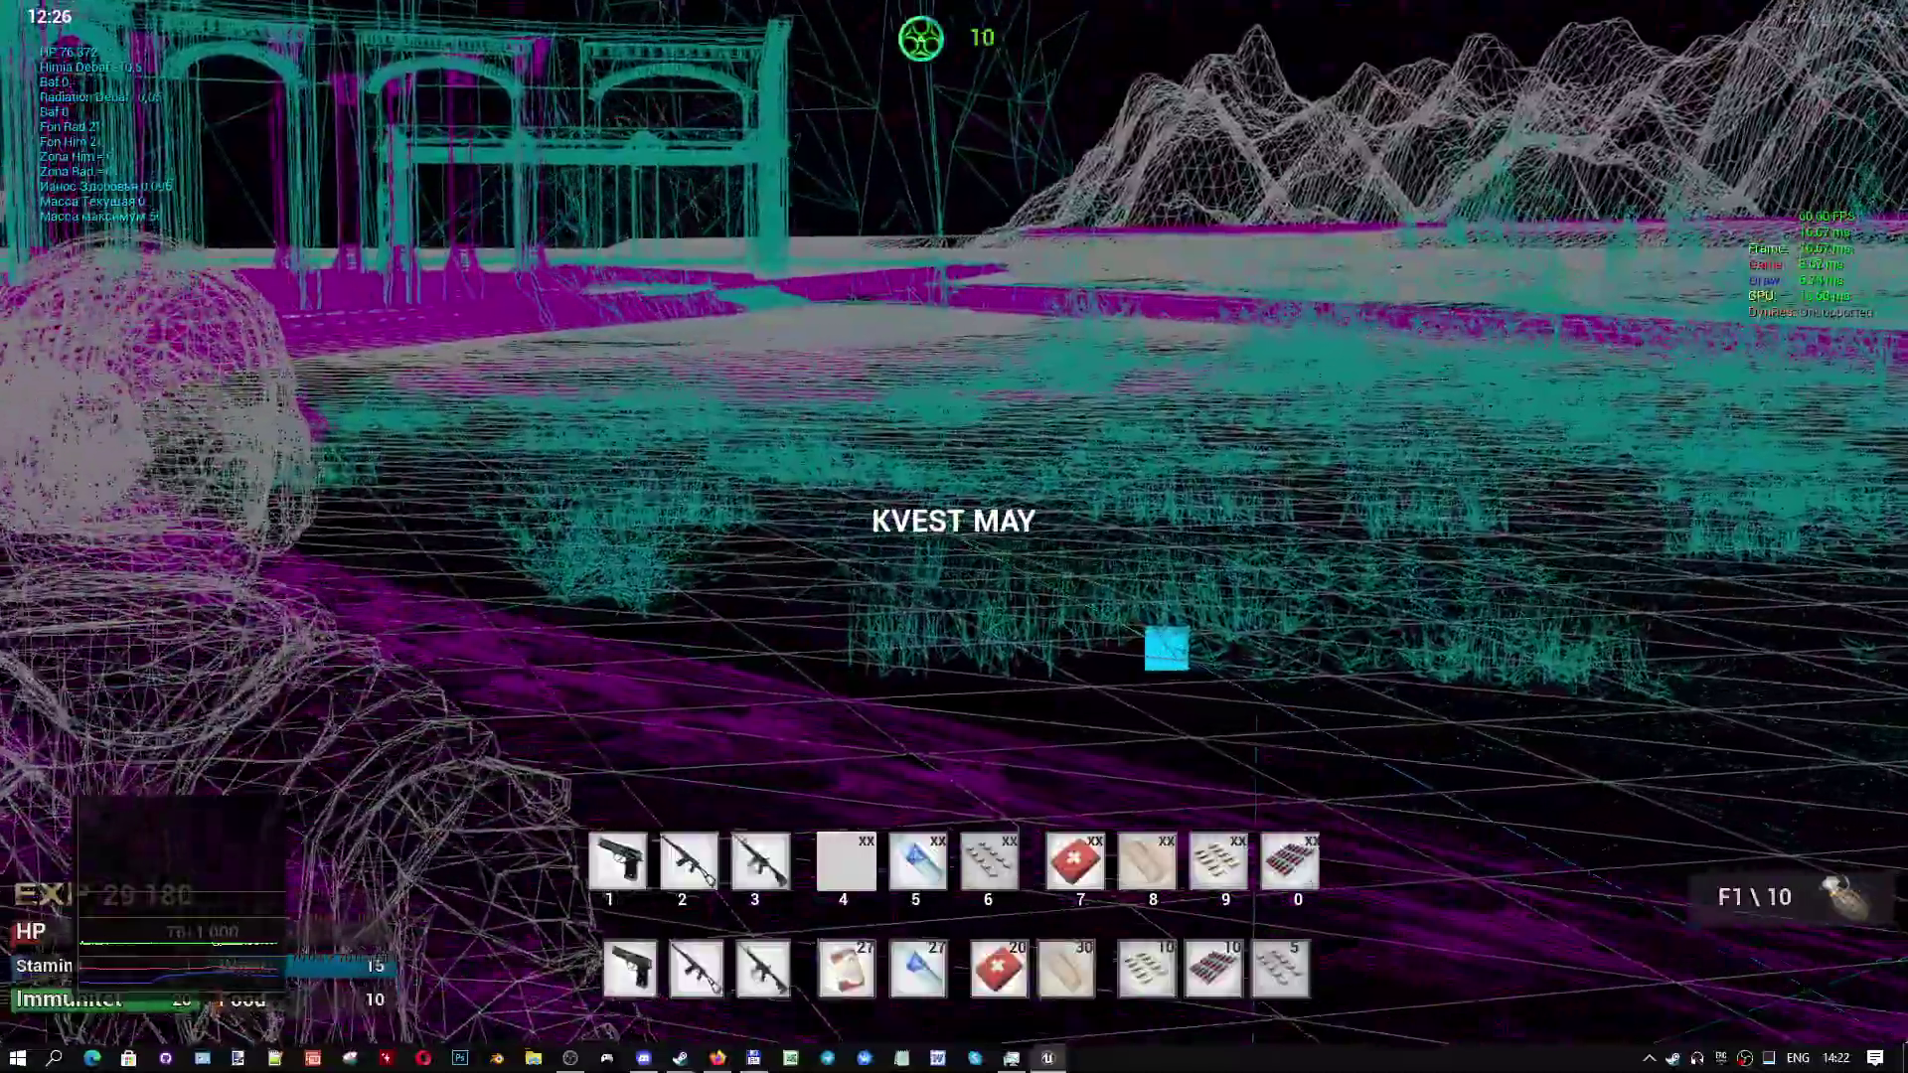
- Walk up to the arched station building, then bring the OBS window to the front
key(s)
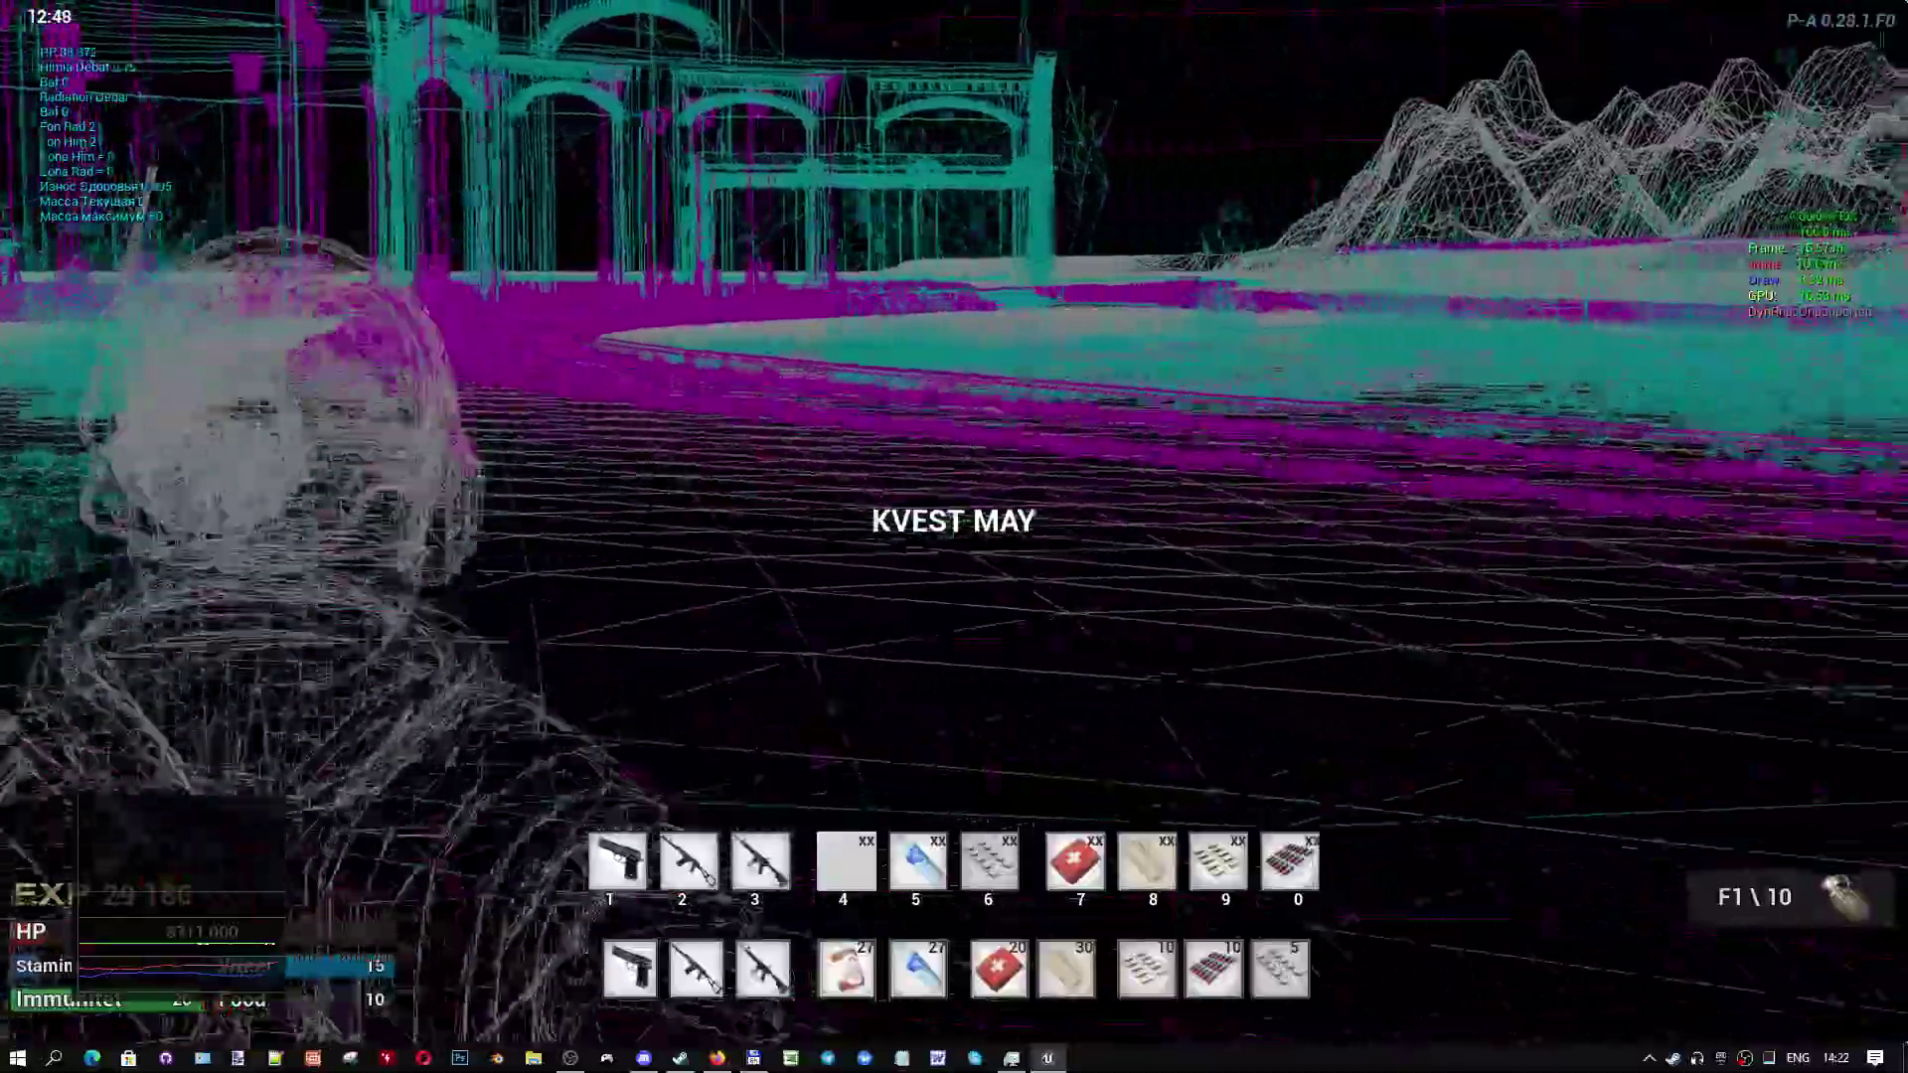
key(w)
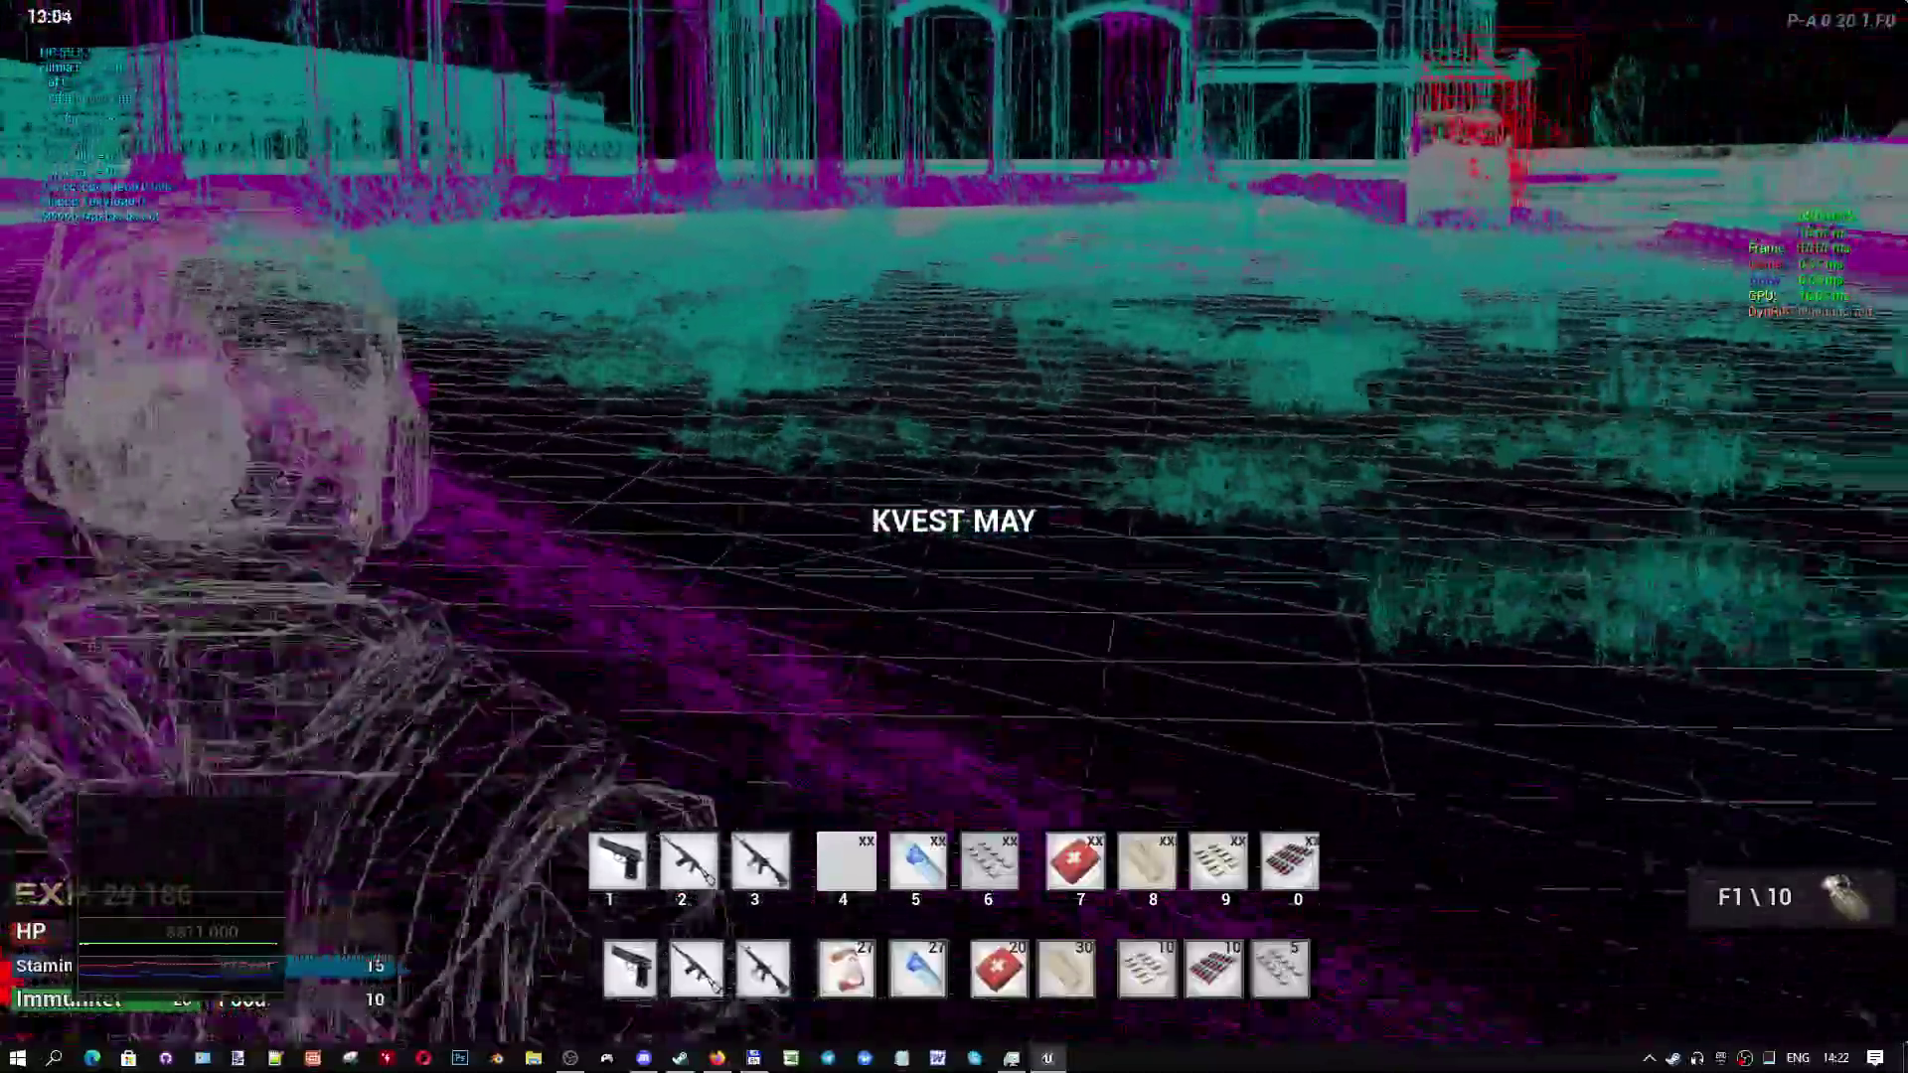
key(w)
key(w)
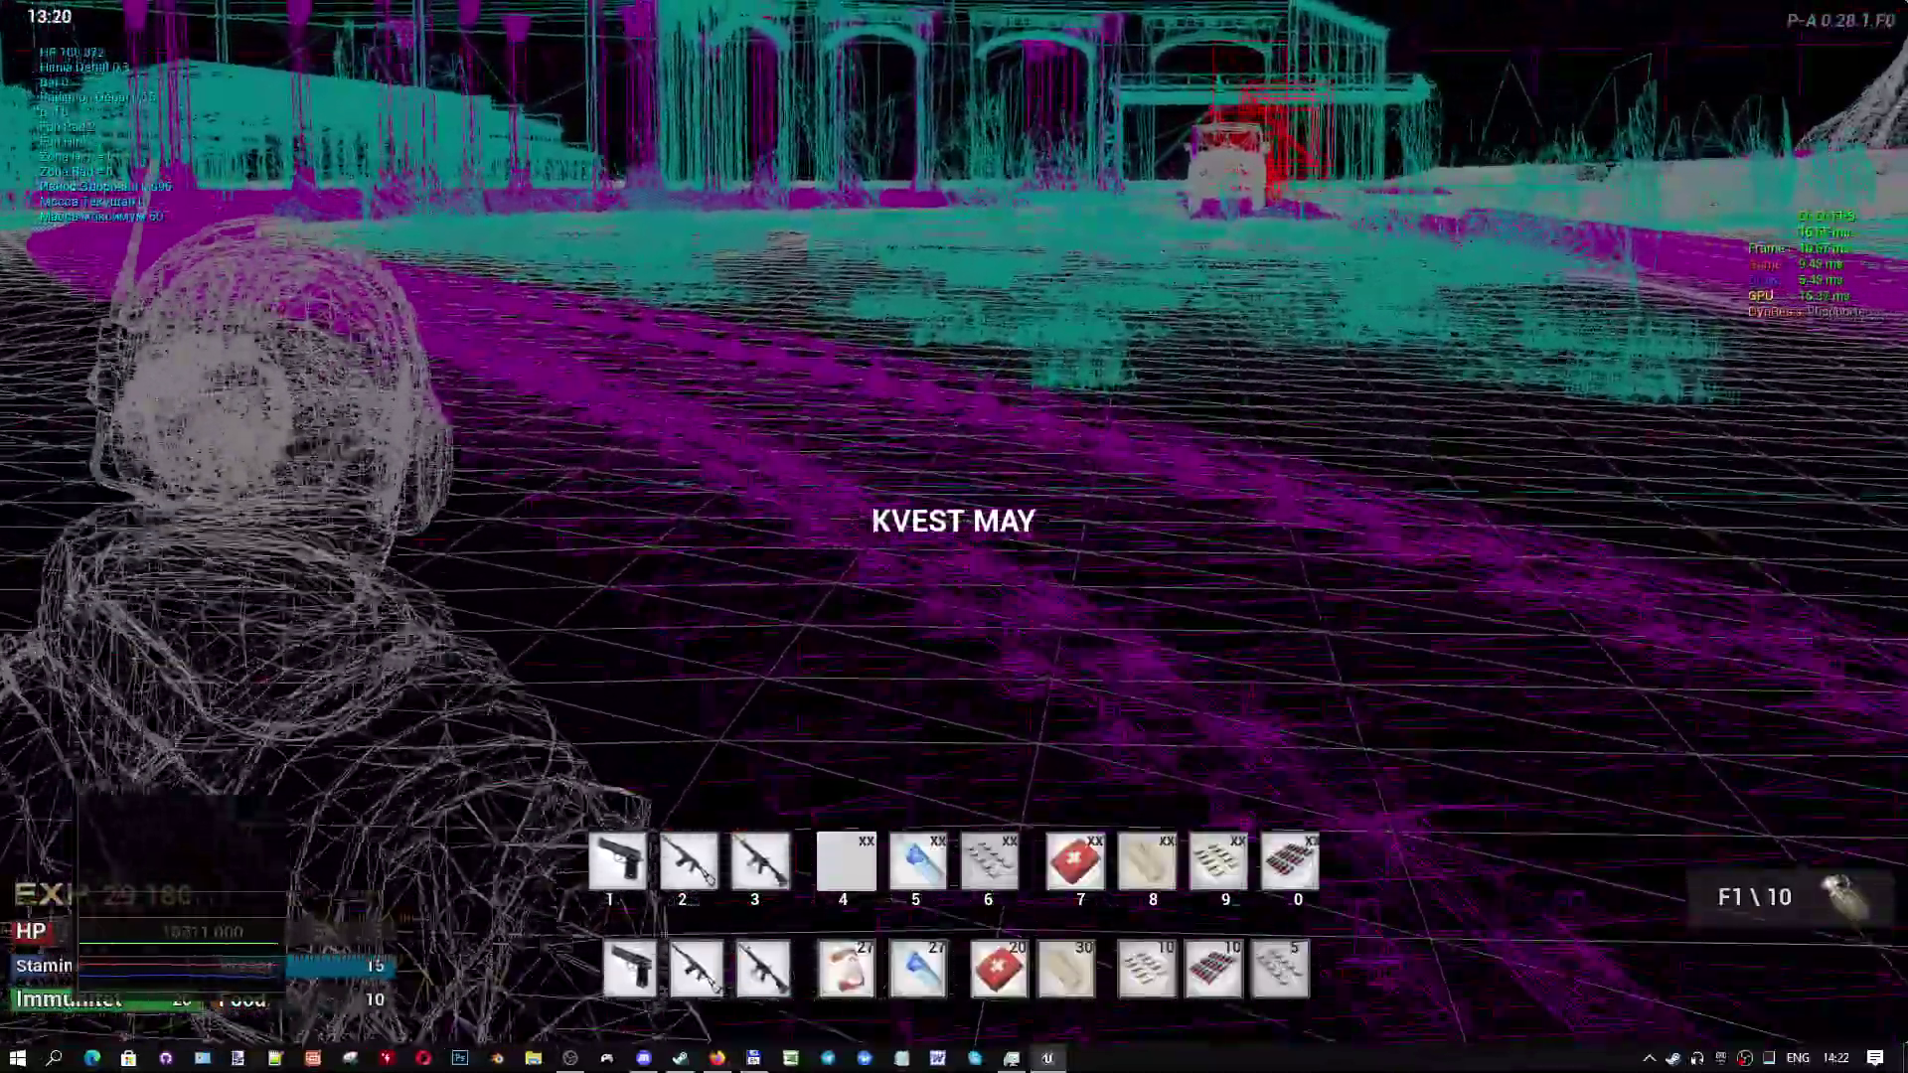
key(w)
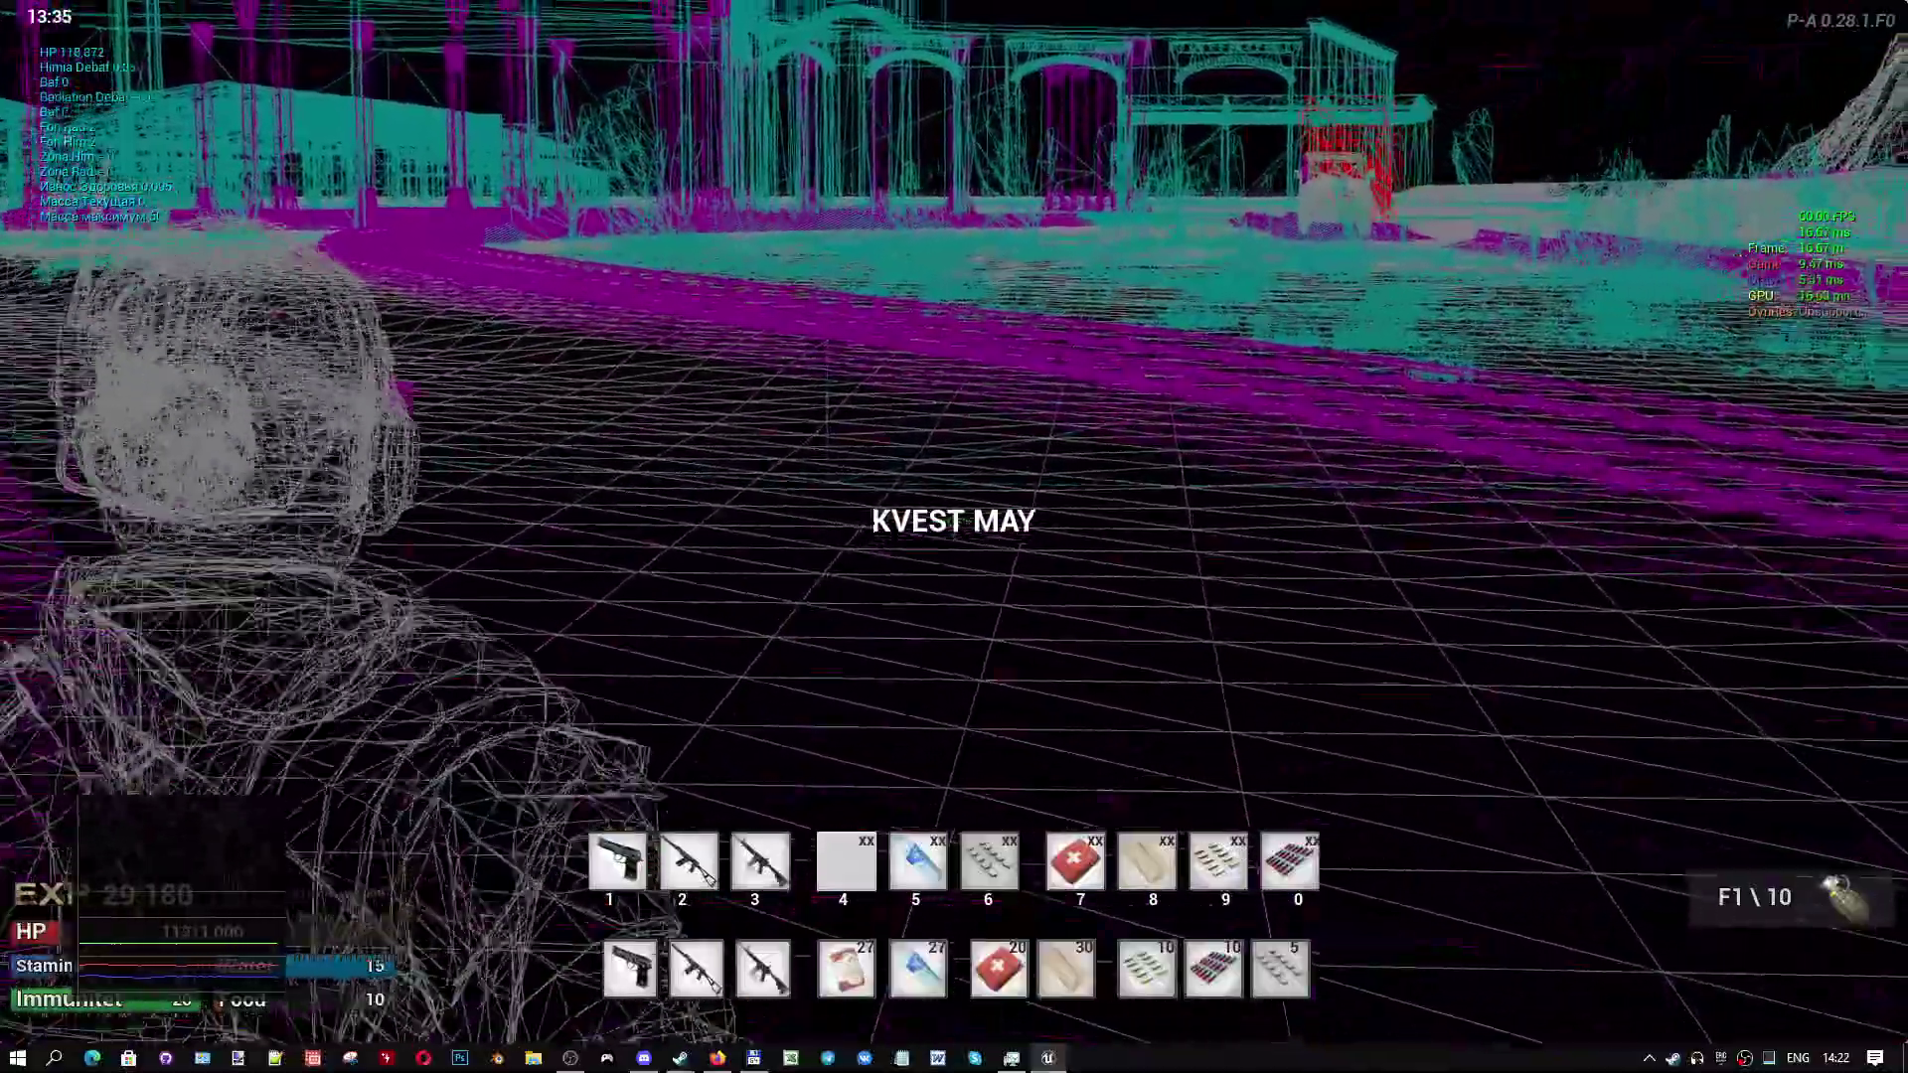
key(w)
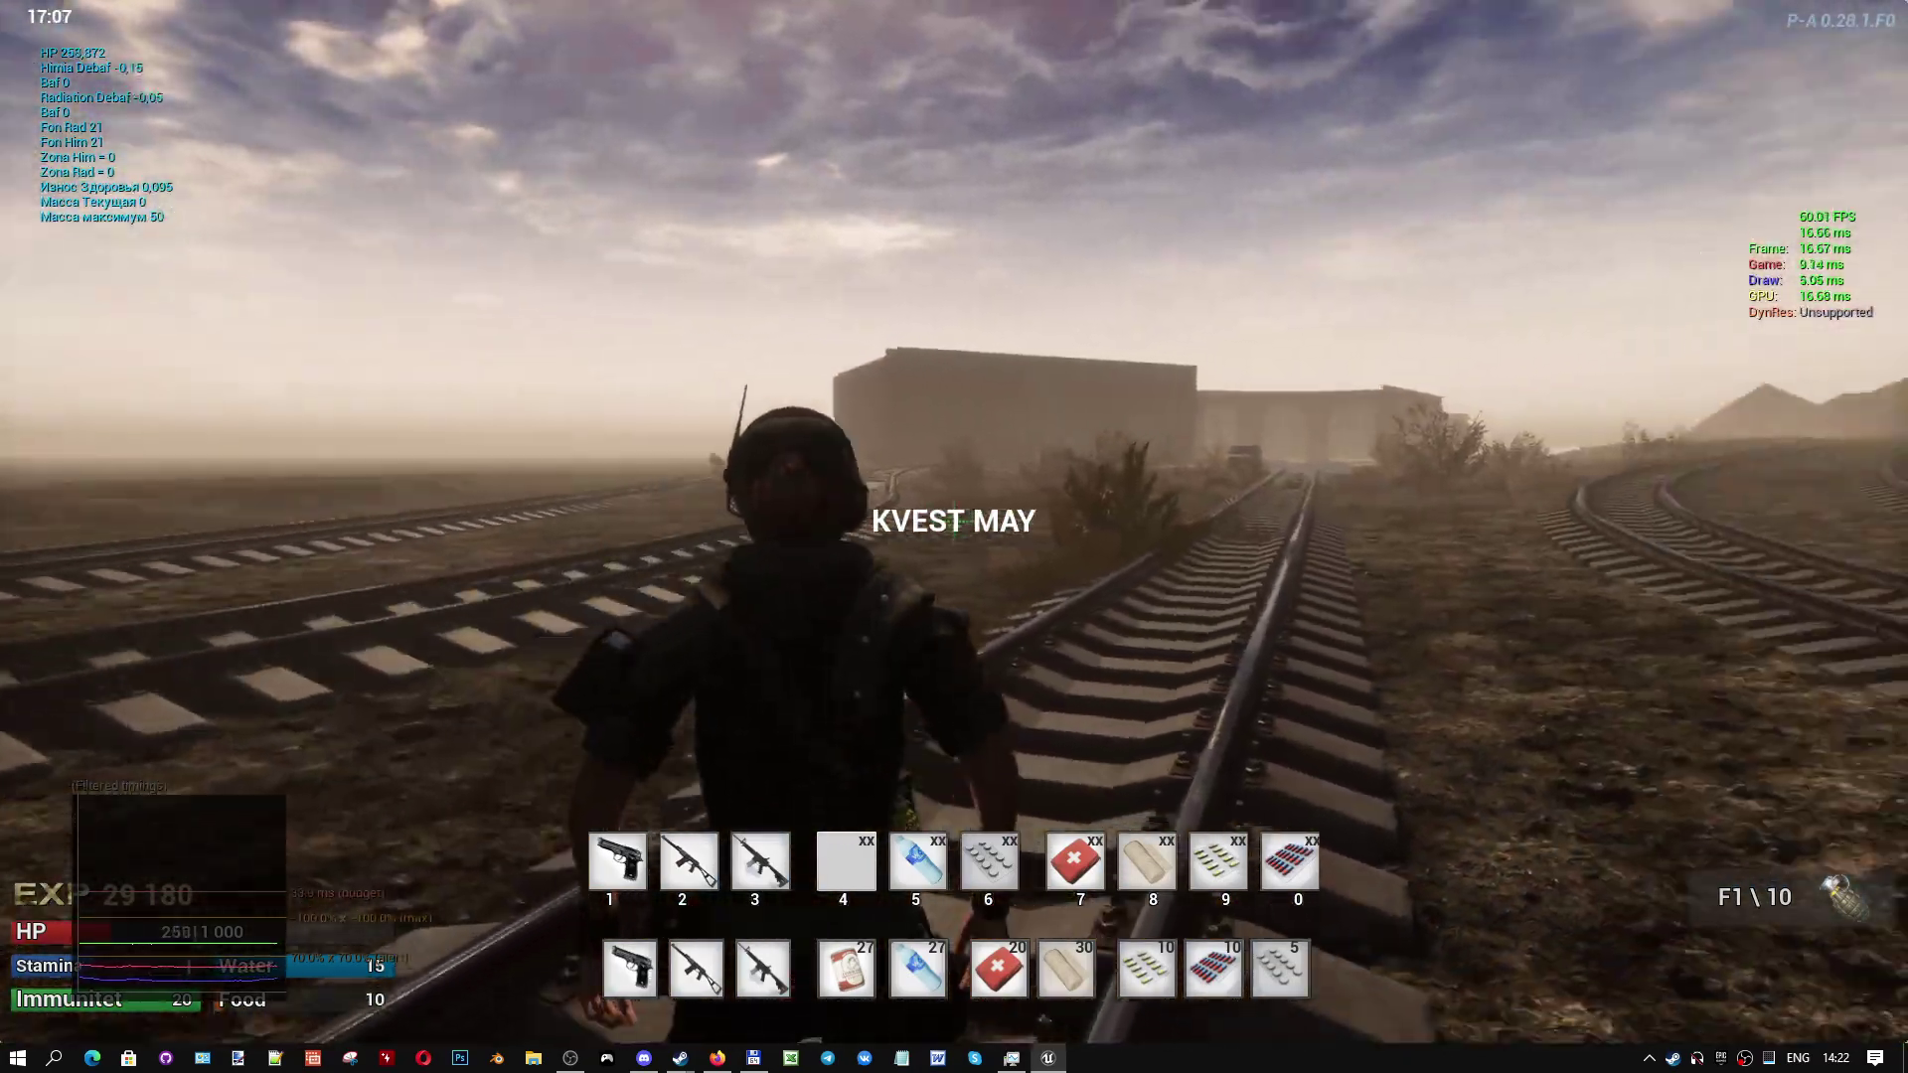
key(super)
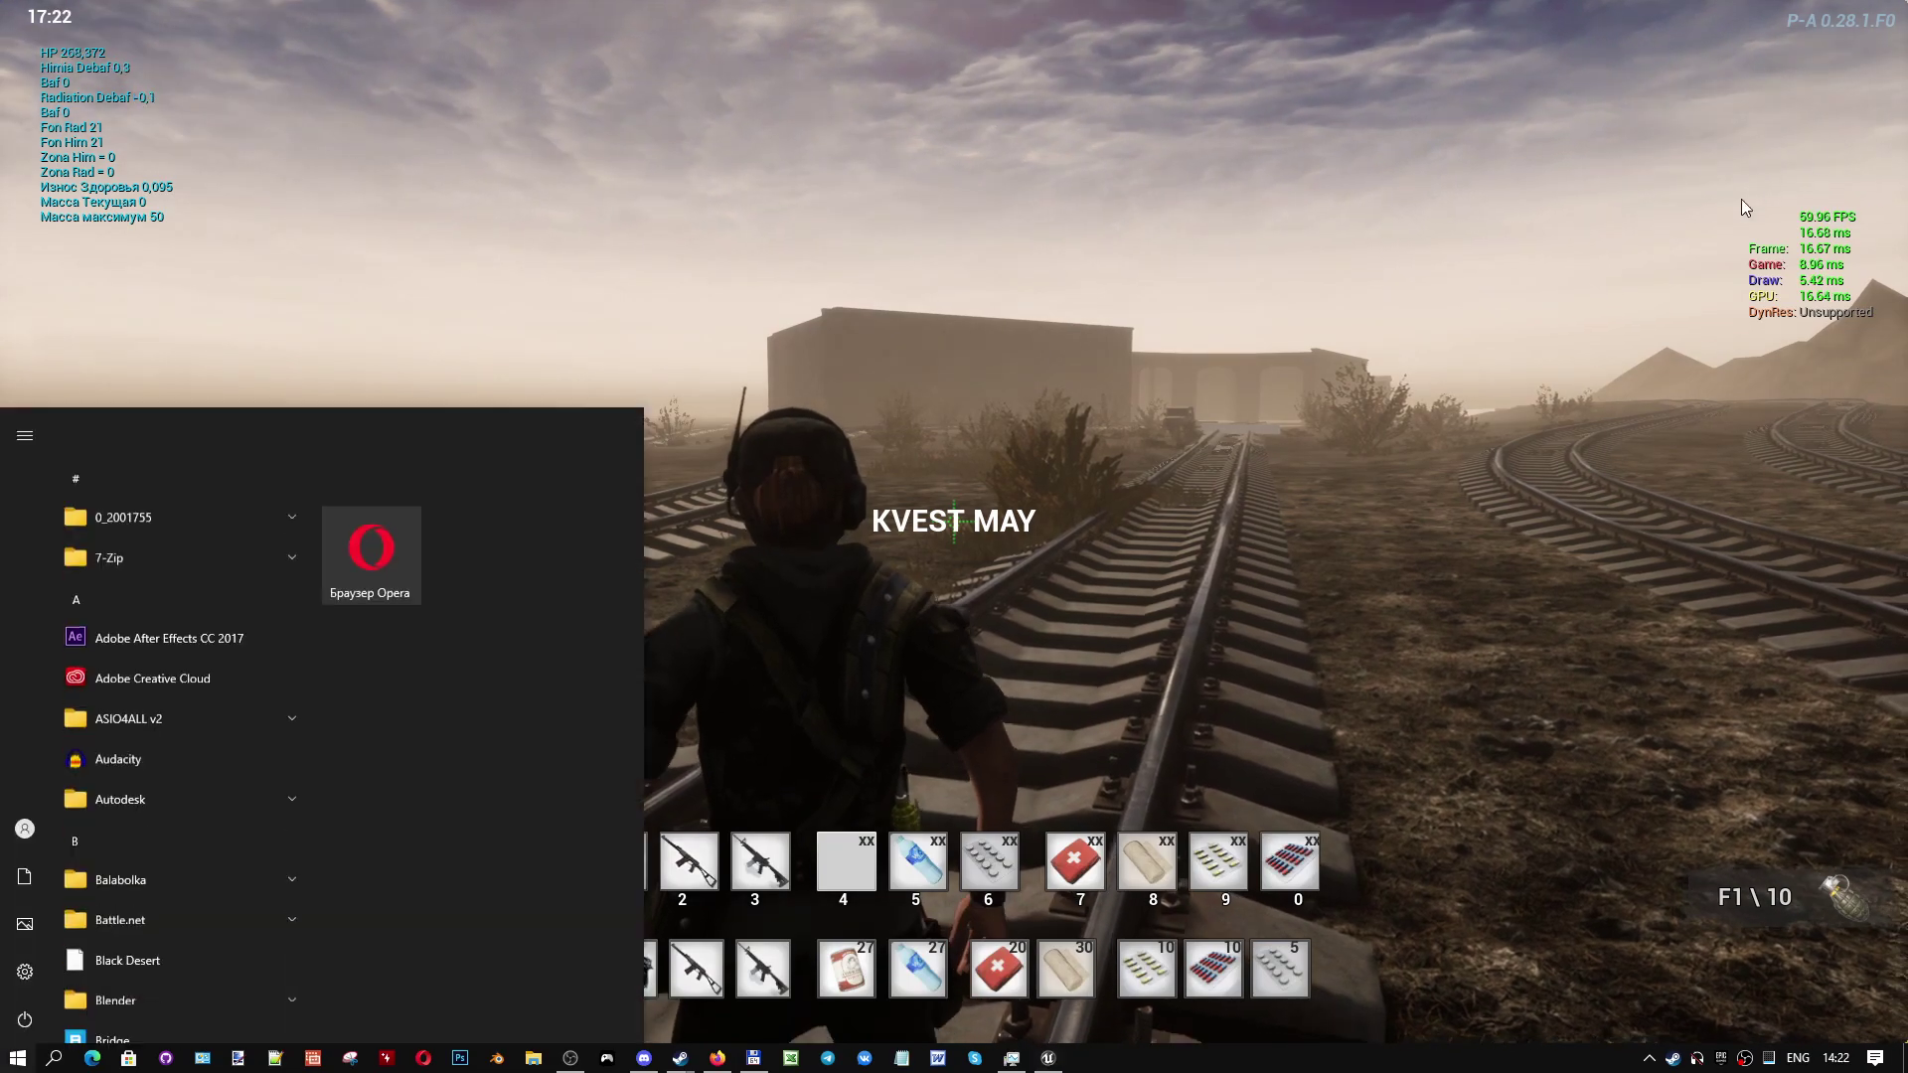
click(568, 1060)
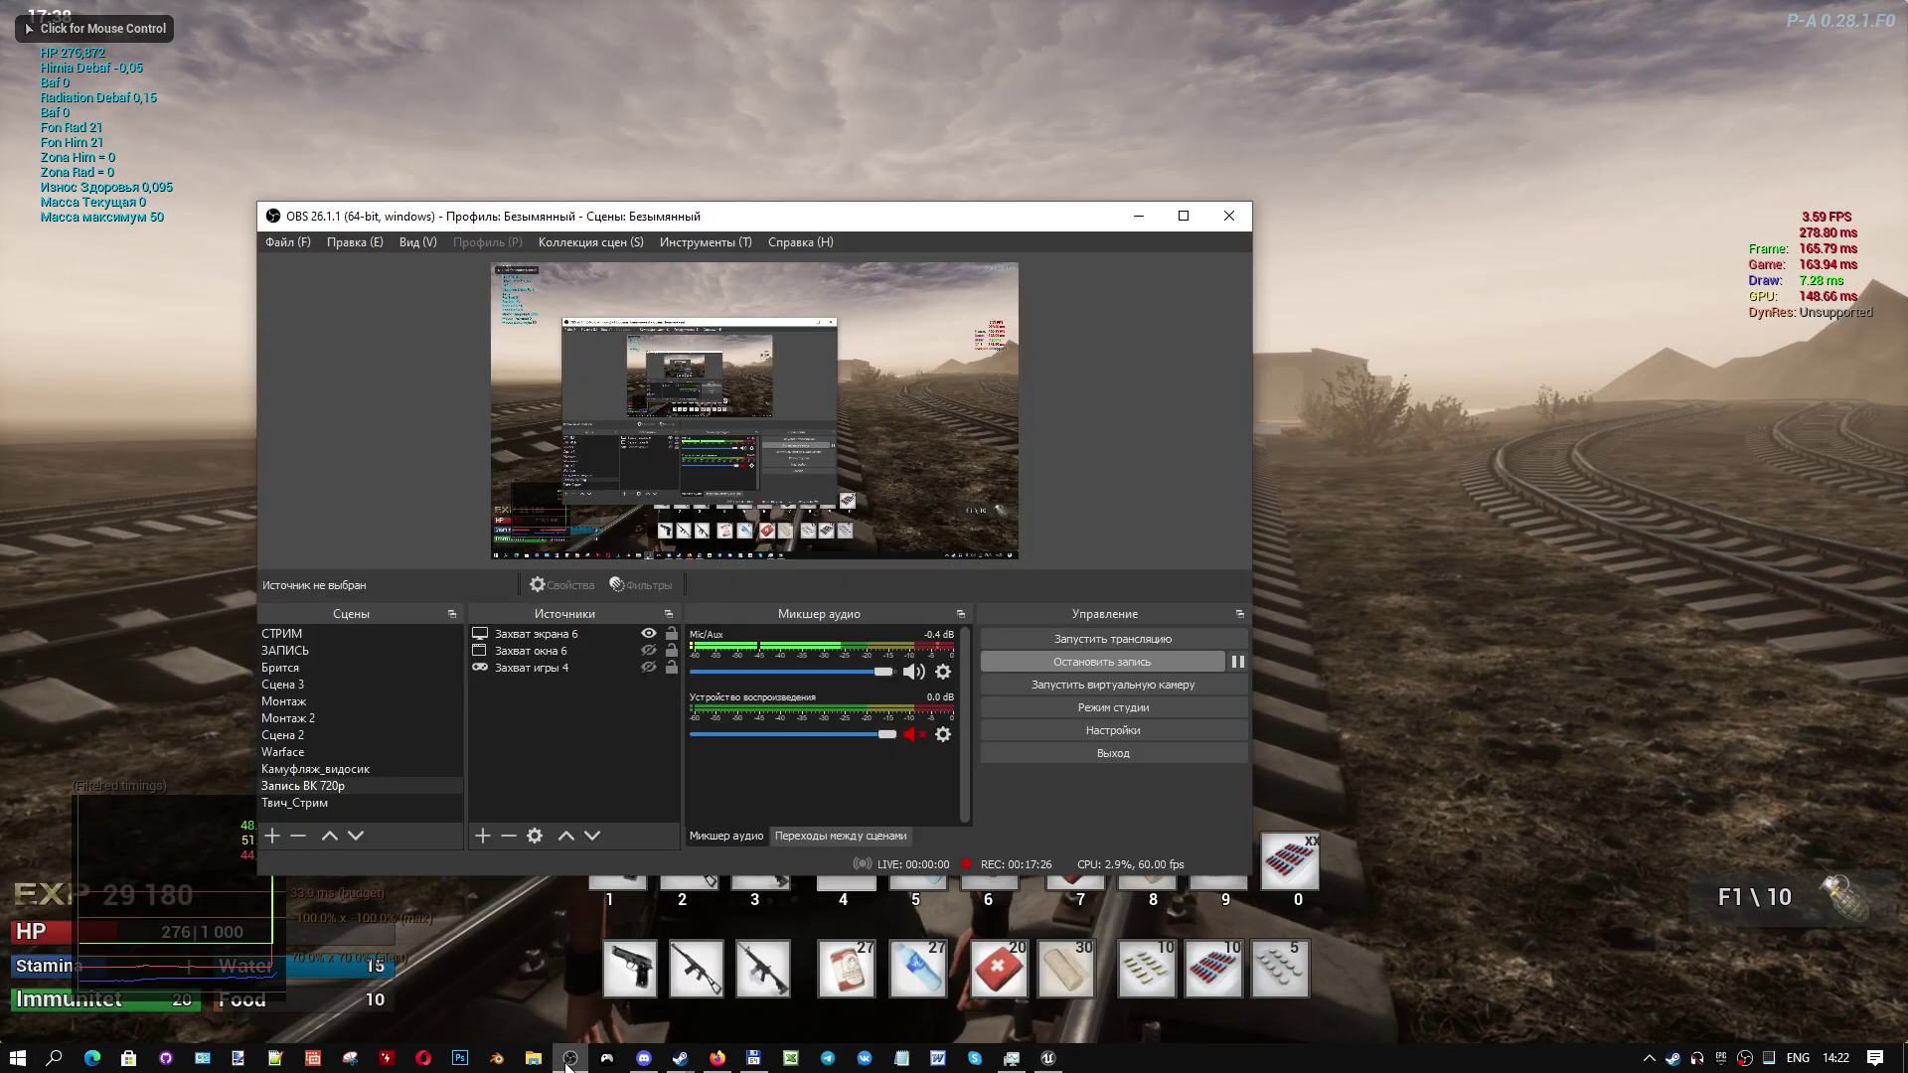